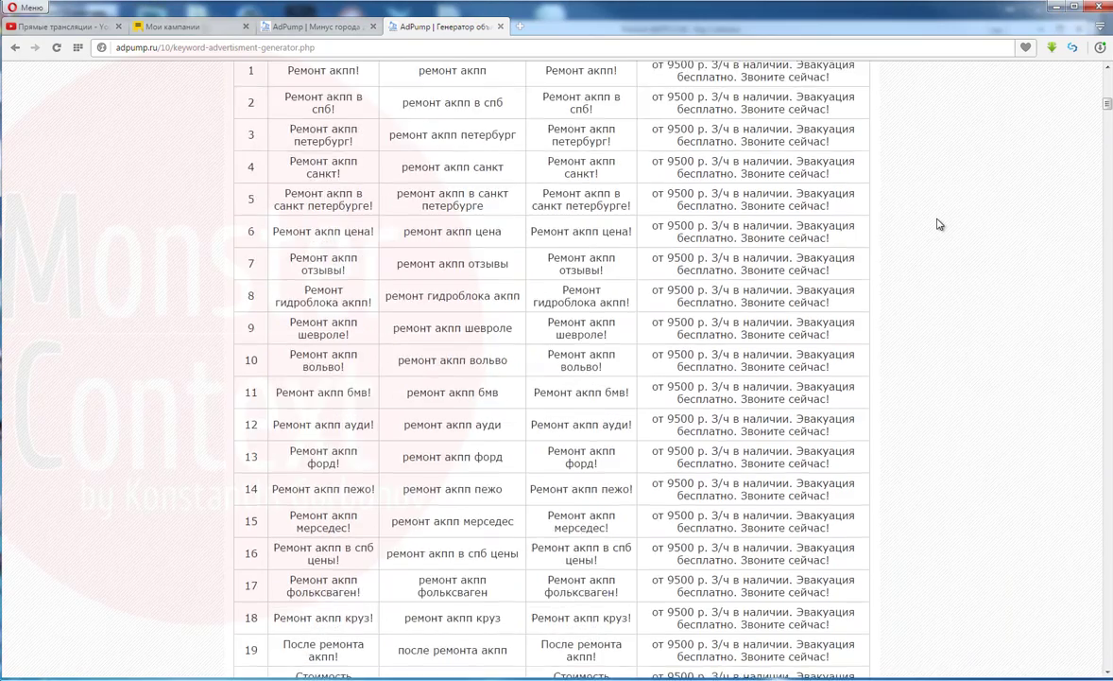
Enable the first-letter capitalisation word list and the abbreviation word list, with акпп as an abbreviation.
{"action": "scroll", "coordinate": [939, 224], "scroll_direction": "down", "scroll_amount": 6}
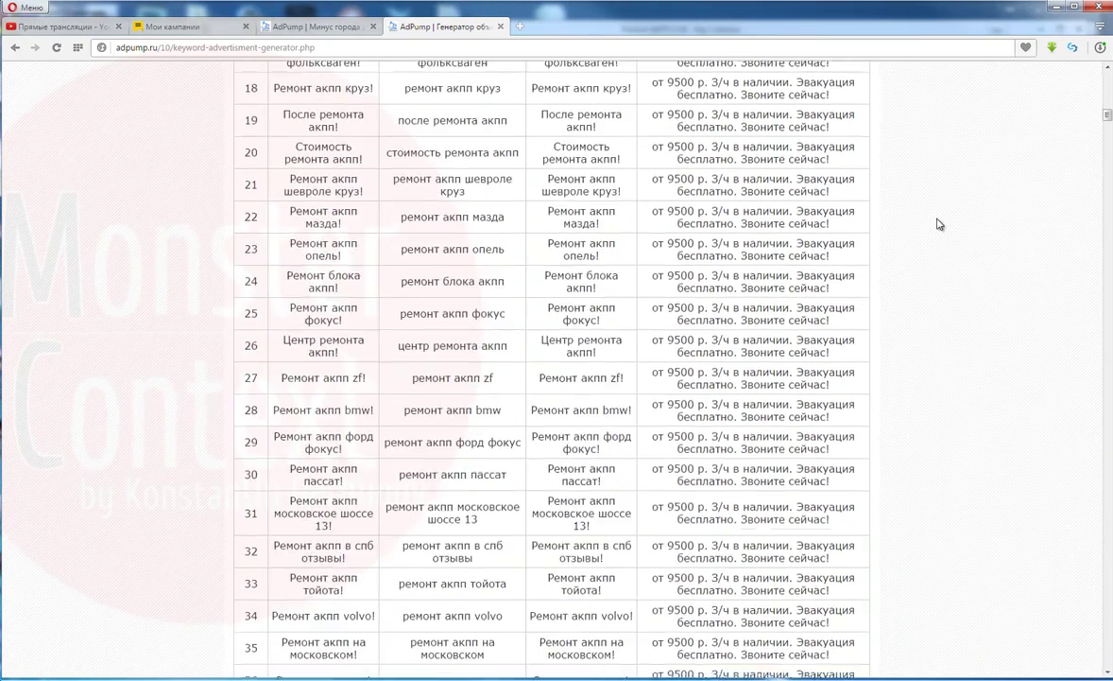
{"action": "scroll", "coordinate": [907, 224], "scroll_direction": "up", "scroll_amount": 15}
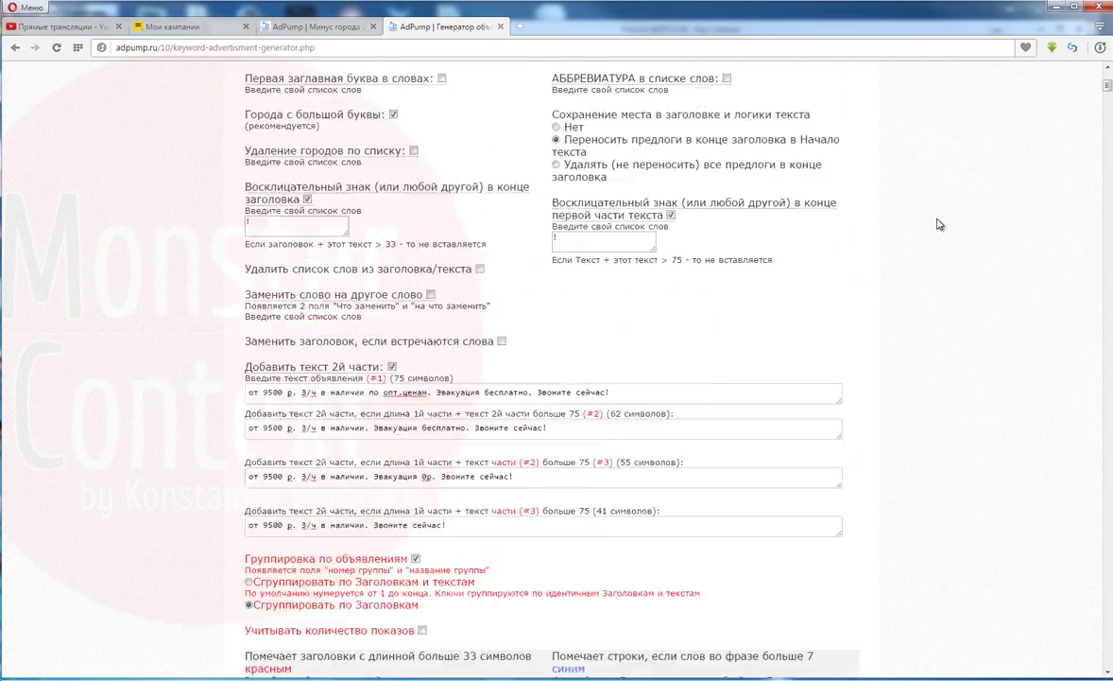
{"action": "left_click", "coordinate": [394, 308]}
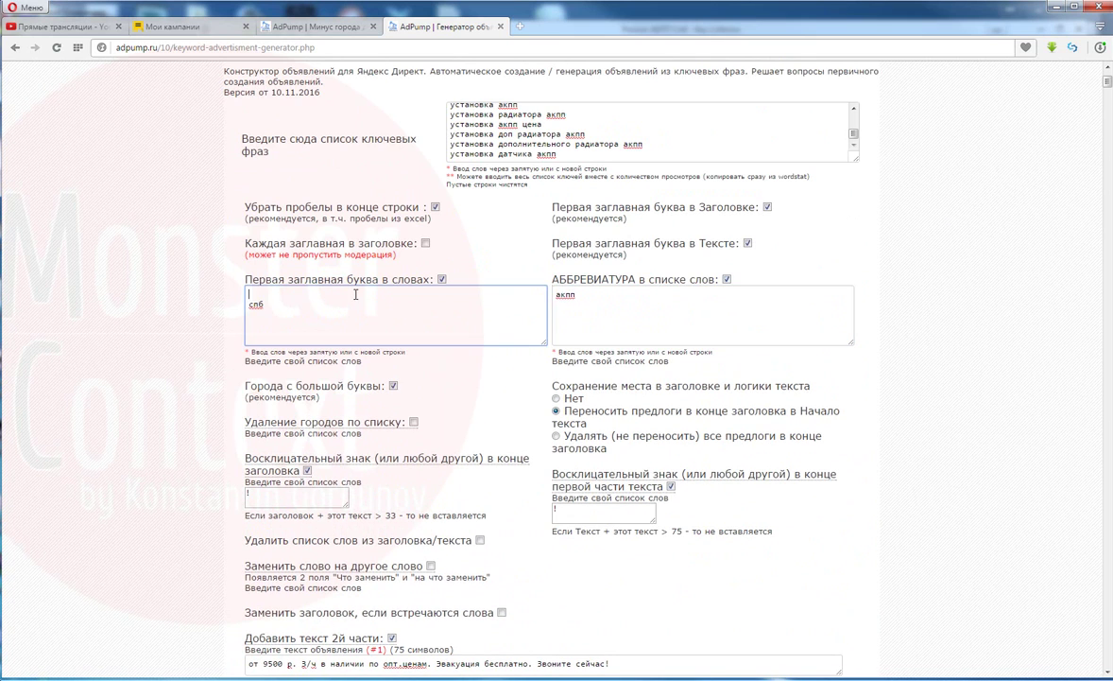
Check the generated headings for lowercase city names and add петербург to the capitalised-words list.
{"action": "scroll", "coordinate": [541, 285], "scroll_direction": "down", "scroll_amount": 10}
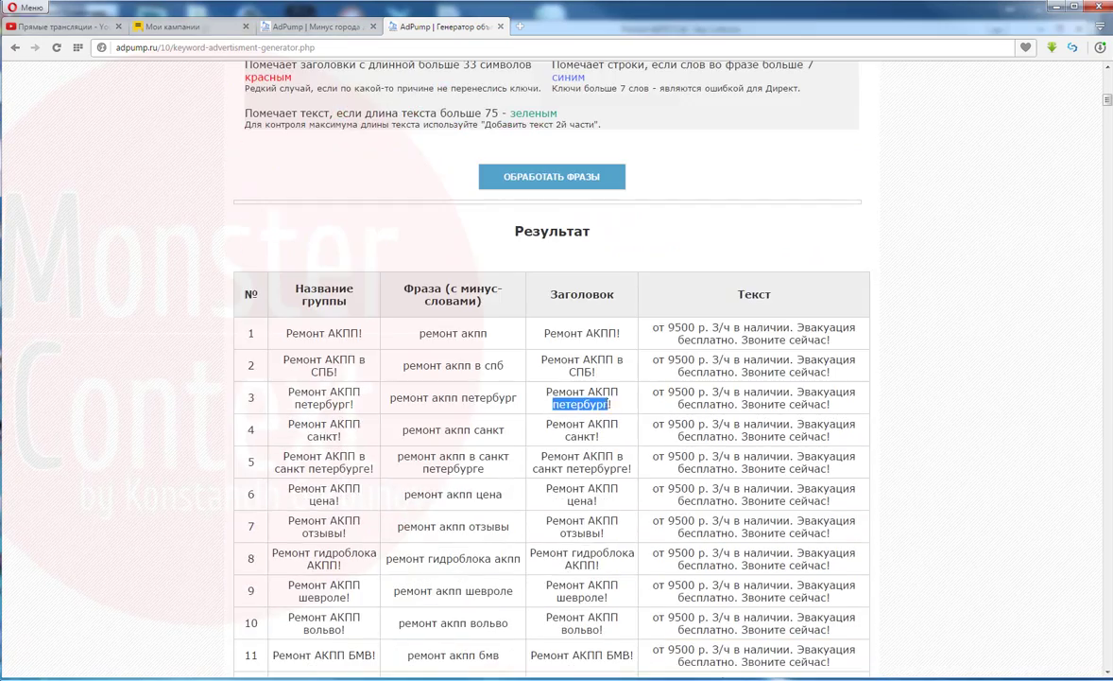
{"action": "scroll", "coordinate": [374, 235], "scroll_direction": "up", "scroll_amount": 10}
{"action": "left_click", "coordinate": [373, 236]}
{"action": "type", "text": "петербург"}
{"action": "scroll", "coordinate": [374, 236], "scroll_direction": "down", "scroll_amount": 10}
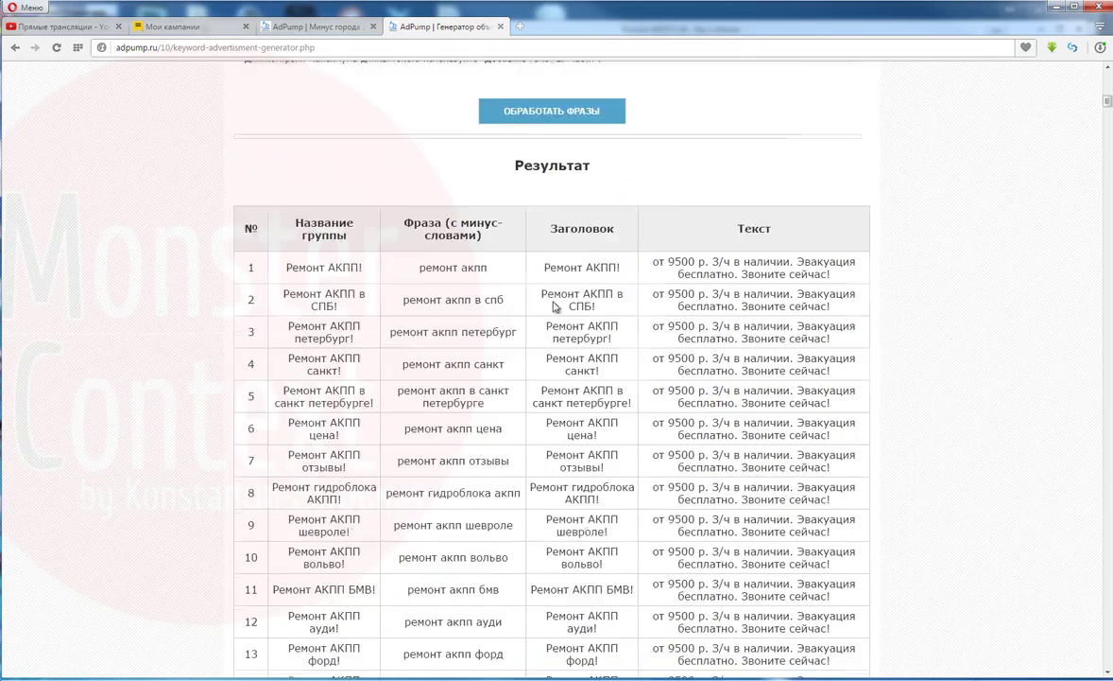
Add санкт, шевроле and форд to the capitalised-words list, and спб, бмв and bmw to the abbreviation list.
{"action": "scroll", "coordinate": [575, 345], "scroll_direction": "up", "scroll_amount": 11}
{"action": "scroll", "coordinate": [342, 183], "scroll_direction": "down", "scroll_amount": 12}
{"action": "left_click_drag", "start_coordinate": [566, 398], "coordinate": [596, 398]}
{"action": "scroll", "coordinate": [332, 198], "scroll_direction": "up", "scroll_amount": 10}
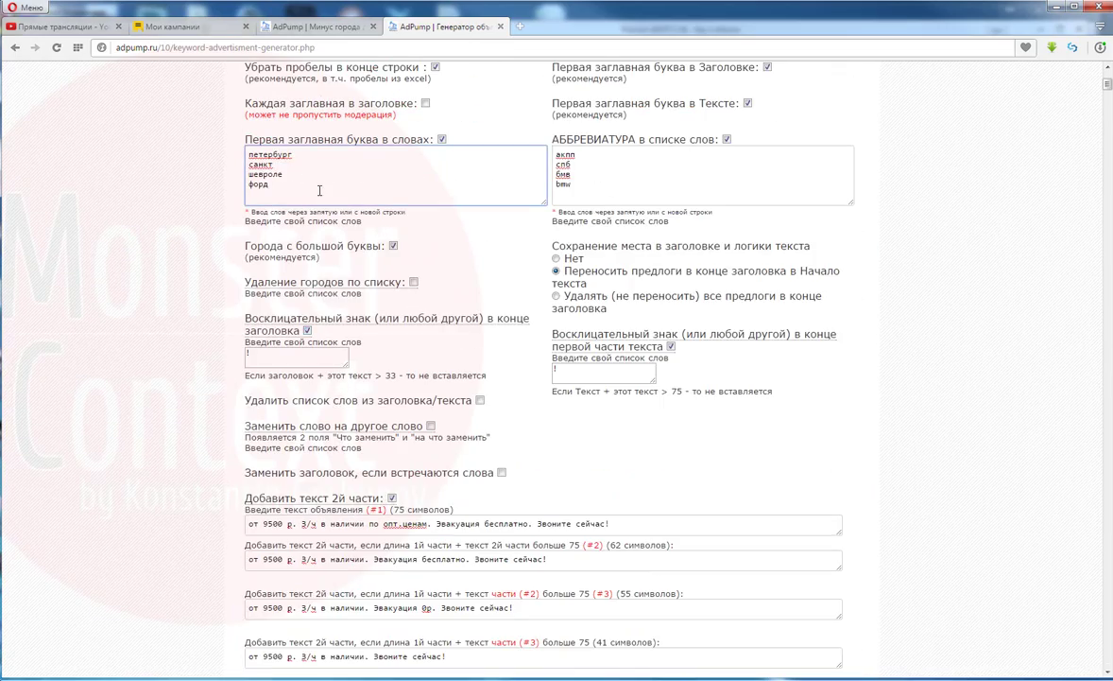
{"action": "scroll", "coordinate": [319, 190], "scroll_direction": "down", "scroll_amount": 13}
{"action": "scroll", "coordinate": [307, 197], "scroll_direction": "up", "scroll_amount": 13}
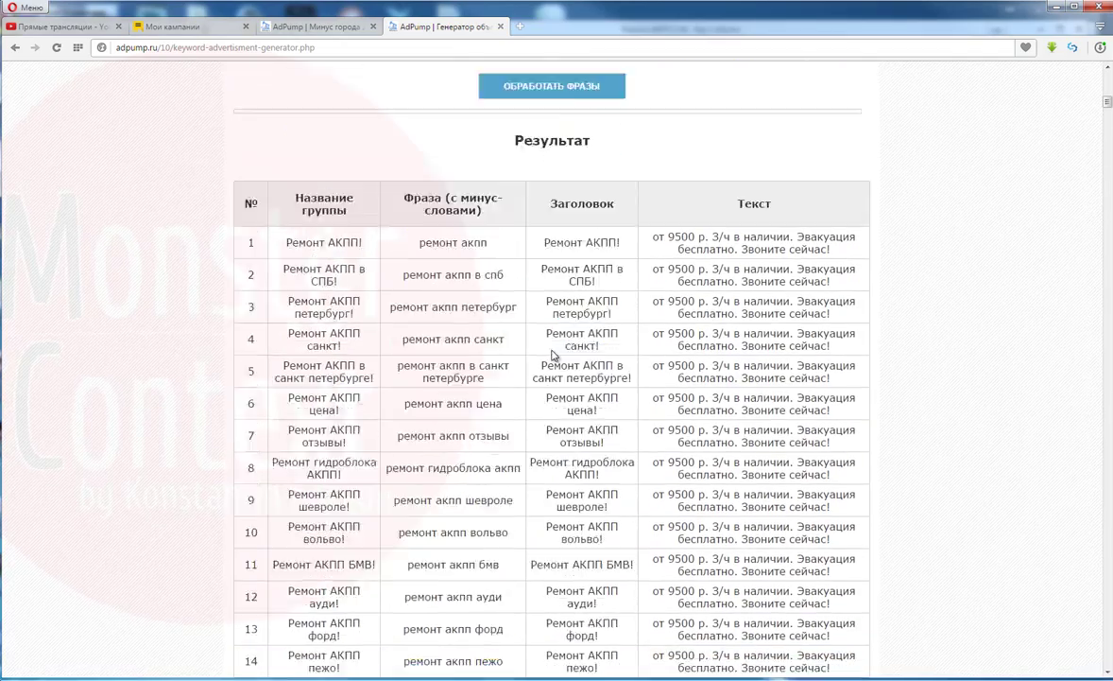
{"action": "scroll", "coordinate": [551, 370], "scroll_direction": "down", "scroll_amount": 5}
{"action": "left_click_drag", "start_coordinate": [565, 391], "coordinate": [595, 390]}
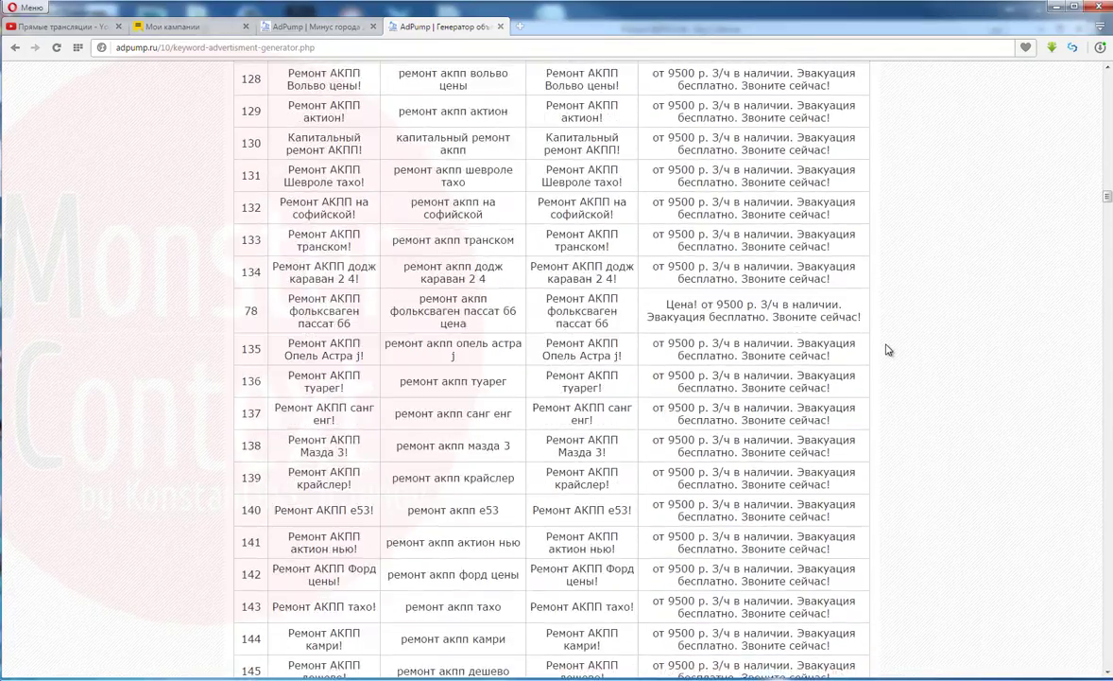
Copy ниссан from the generated headings into cell A1 of the Excel sheet and place the Excel window beside the browser.
{"action": "scroll", "coordinate": [887, 350], "scroll_direction": "down", "scroll_amount": 10}
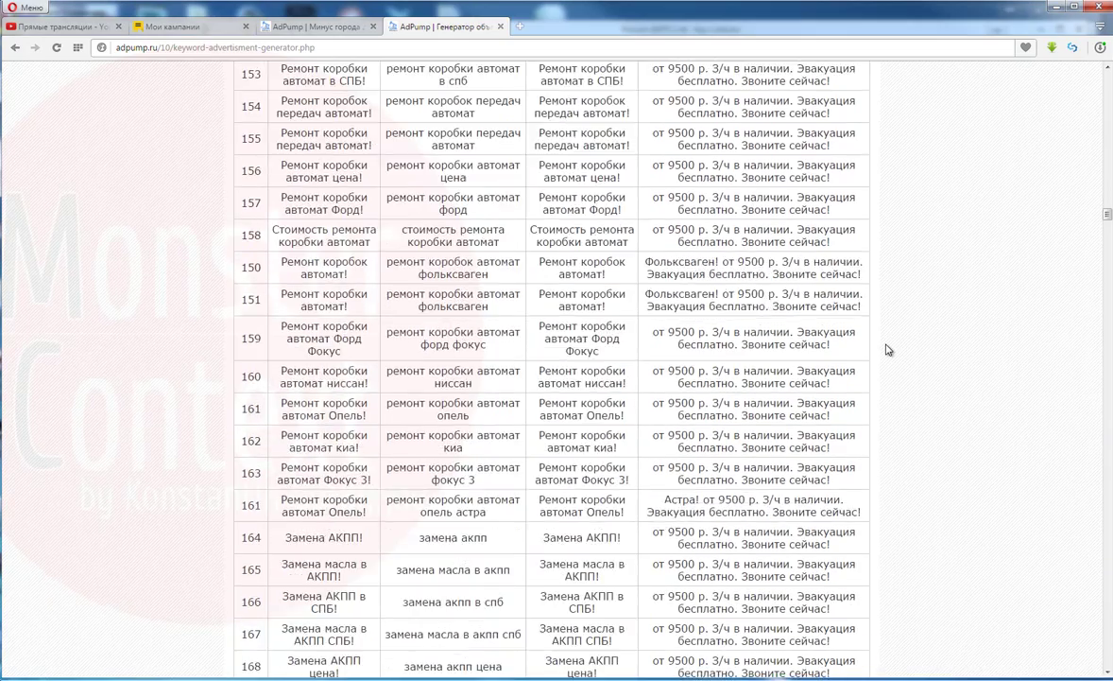
{"action": "scroll", "coordinate": [887, 350], "scroll_direction": "up", "scroll_amount": 1}
{"action": "double_click", "coordinate": [598, 273]}
{"action": "key", "text": "ctrl+c"}
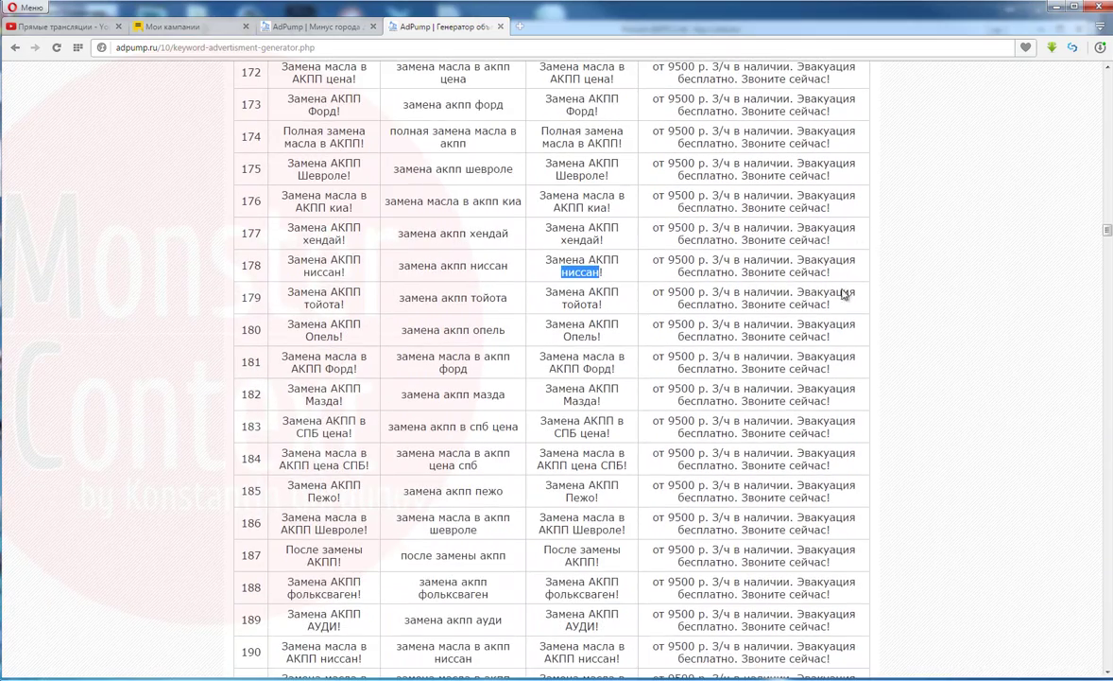
{"action": "left_click", "coordinate": [180, 678]}
{"action": "left_click", "coordinate": [142, 641]}
{"action": "key", "text": "ctrl+v"}
{"action": "left_click_drag", "start_coordinate": [2, 3], "coordinate": [362, 273]}
{"action": "left_click_drag", "start_coordinate": [387, 203], "coordinate": [1061, 162]}
Copy the lowercase brand names тойота and хендай from the headings into the Excel list below ниссан.
{"action": "double_click", "coordinate": [597, 304]}
{"action": "key", "text": "ctrl+c"}
{"action": "key", "text": "alt+Tab"}
{"action": "left_click", "coordinate": [984, 301]}
{"action": "key", "text": "ctrl+v"}
{"action": "double_click", "coordinate": [598, 242]}
{"action": "key", "text": "ctrl+c"}
{"action": "key", "text": "alt+Tab"}
{"action": "key", "text": "ctrl+v"}
{"action": "key", "text": "alt+Tab"}
Extend the Excel list with киа, фольксваген and солярис from the generated headings.
{"action": "scroll", "coordinate": [605, 284], "scroll_direction": "down", "scroll_amount": 3}
{"action": "double_click", "coordinate": [605, 331]}
{"action": "key", "text": "ctrl+c"}
{"action": "key", "text": "alt+Tab"}
{"action": "key", "text": "ctrl+v"}
{"action": "key", "text": "alt+Tab"}
{"action": "scroll", "coordinate": [589, 335], "scroll_direction": "down", "scroll_amount": 7}
{"action": "scroll", "coordinate": [590, 335], "scroll_direction": "down", "scroll_amount": 2}
{"action": "double_click", "coordinate": [579, 308]}
{"action": "key", "text": "ctrl+c"}
{"action": "key", "text": "alt+Tab"}
{"action": "key", "text": "ctrl+v"}
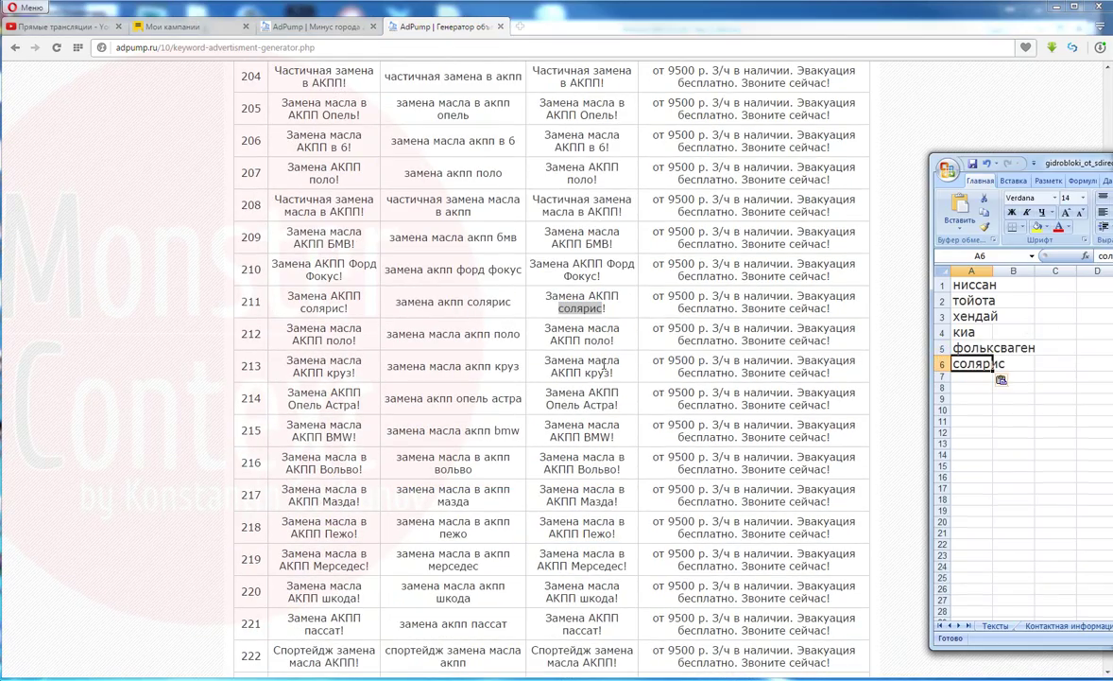
Copy the model names круз and поло from the oil-change headings into cells A7 and A8.
{"action": "double_click", "coordinate": [604, 371]}
{"action": "key", "text": "ctrl+c"}
{"action": "key", "text": "alt+Tab"}
{"action": "left_click", "coordinate": [972, 377]}
{"action": "key", "text": "ctrl+v"}
{"action": "double_click", "coordinate": [601, 341]}
{"action": "key", "text": "alt+Tab"}
{"action": "key", "text": "Down"}
{"action": "key", "text": "ctrl+v"}
{"action": "key", "text": "alt+Tab"}
{"action": "scroll", "coordinate": [616, 388], "scroll_direction": "down", "scroll_amount": 4}
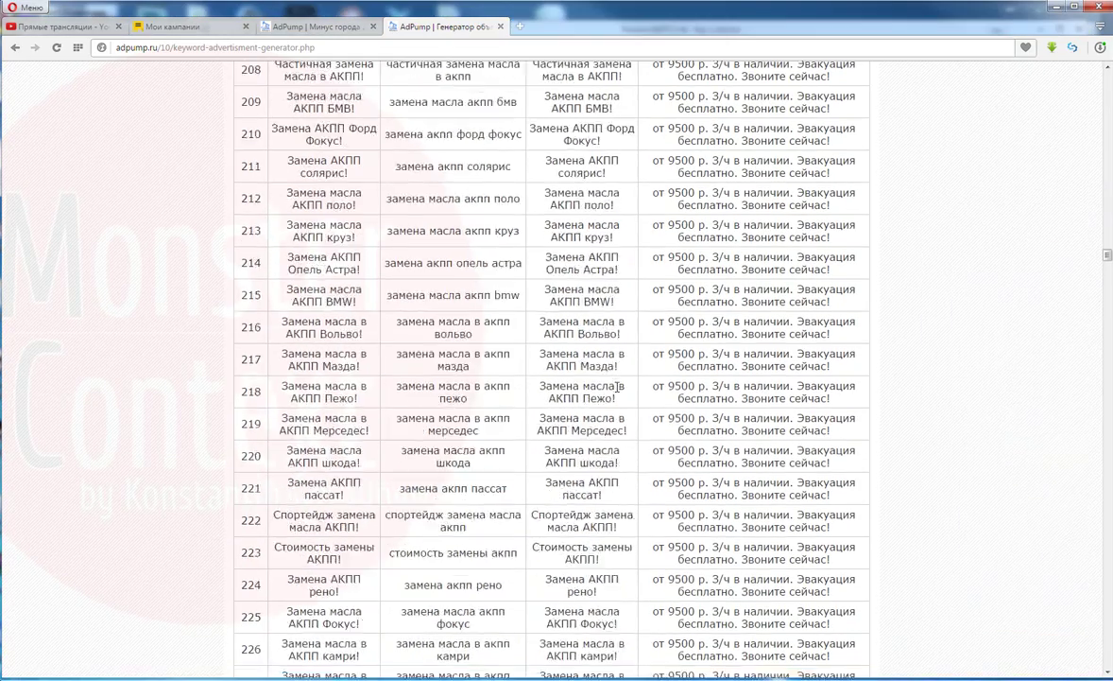
Copy камри and рено from the headings into cells A9 and A10 of the Excel list.
{"action": "key", "text": "ctrl+c"}
{"action": "key", "text": "alt+Tab"}
{"action": "key", "text": "ctrl+v"}
{"action": "key", "text": "alt+Tab"}
{"action": "double_click", "coordinate": [579, 332]}
{"action": "key", "text": "ctrl+c"}
{"action": "key", "text": "alt+Tab"}
{"action": "key", "text": "ctrl+v"}
{"action": "key", "text": "alt+Tab"}
Add хонда to the Excel list in cell A11.
{"action": "double_click", "coordinate": [596, 493]}
{"action": "key", "text": "ctrl+c"}
{"action": "key", "text": "alt+Tab"}
{"action": "key", "text": "Return"}
{"action": "key", "text": "ctrl+v"}
{"action": "key", "text": "alt+Tab"}
Copy kia from the heading in row 228 into the Excel list below хонда.
{"action": "scroll", "coordinate": [614, 397], "scroll_direction": "down", "scroll_amount": 1}
{"action": "double_click", "coordinate": [618, 389]}
{"action": "key", "text": "ctrl+c"}
{"action": "key", "text": "alt+Tab"}
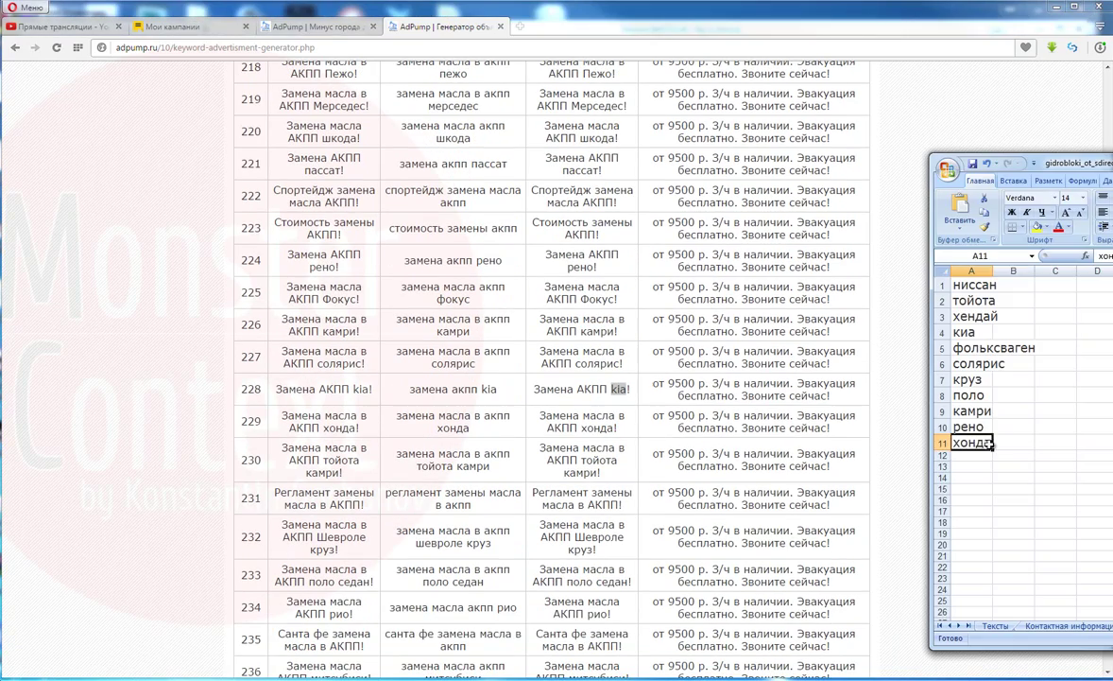
{"action": "left_click", "coordinate": [597, 432]}
{"action": "scroll", "coordinate": [615, 463], "scroll_direction": "down", "scroll_amount": 2}
{"action": "key", "text": "ctrl+c"}
{"action": "key", "text": "alt+Tab"}
{"action": "left_click", "coordinate": [968, 451]}
{"action": "key", "text": "ctrl+v"}
Copy the next two lowercase car names from the following oil-change headings into the Excel list.
{"action": "double_click", "coordinate": [605, 483]}
{"action": "key", "text": "ctrl+c"}
{"action": "key", "text": "alt+Tab"}
{"action": "left_click", "coordinate": [979, 469]}
{"action": "key", "text": "ctrl+v"}
{"action": "left_click", "coordinate": [609, 479]}
{"action": "double_click", "coordinate": [602, 482]}
{"action": "key", "text": "ctrl+c"}
{"action": "key", "text": "alt+Tab"}
{"action": "key", "text": "ctrl+v"}
Continue collecting lowercase car names from the headings above row 247 into the Excel list.
{"action": "left_click", "coordinate": [605, 477]}
{"action": "scroll", "coordinate": [596, 481], "scroll_direction": "down", "scroll_amount": 1}
{"action": "double_click", "coordinate": [597, 480]}
{"action": "key", "text": "ctrl+c"}
{"action": "key", "text": "alt+Tab"}
{"action": "left_click", "coordinate": [688, 470]}
{"action": "scroll", "coordinate": [688, 470], "scroll_direction": "down", "scroll_amount": 5}
{"action": "double_click", "coordinate": [582, 293]}
{"action": "key", "text": "ctrl+c"}
{"action": "key", "text": "alt+Tab"}
{"action": "left_click", "coordinate": [977, 411]}
{"action": "key", "text": "ctrl+v"}
Copy the brand names шкода and субару from the headings into the Excel list.
{"action": "left_click", "coordinate": [628, 452]}
{"action": "scroll", "coordinate": [629, 452], "scroll_direction": "down", "scroll_amount": 3}
{"action": "double_click", "coordinate": [558, 334]}
{"action": "key", "text": "ctrl+c"}
{"action": "key", "text": "alt+Tab"}
{"action": "key", "text": "ctrl+v"}
{"action": "left_click", "coordinate": [572, 383]}
{"action": "scroll", "coordinate": [572, 383], "scroll_direction": "down", "scroll_amount": 3}
{"action": "double_click", "coordinate": [581, 270]}
{"action": "key", "text": "ctrl+c"}
{"action": "key", "text": "alt+Tab"}
{"action": "key", "text": "ctrl+v"}
{"action": "left_click", "coordinate": [585, 389]}
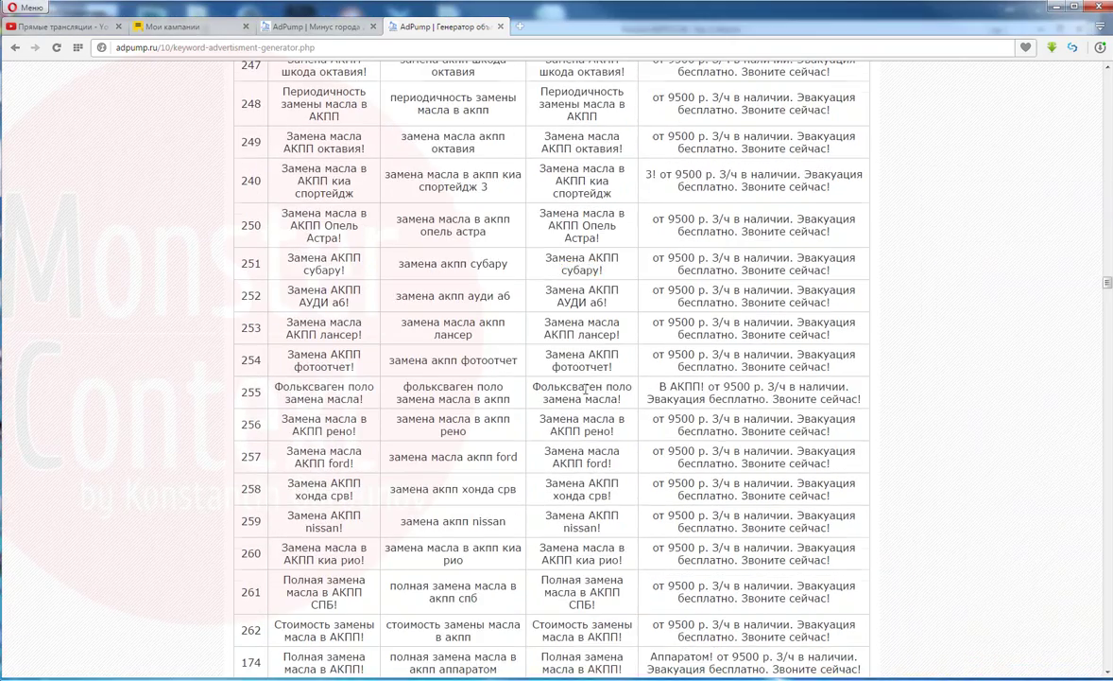
Collect two more lowercase car names from the headings beyond row 262 into the Excel list.
{"action": "scroll", "coordinate": [585, 388], "scroll_direction": "down", "scroll_amount": 6}
{"action": "double_click", "coordinate": [602, 480]}
{"action": "scroll", "coordinate": [602, 479], "scroll_direction": "down", "scroll_amount": 8}
{"action": "key", "text": "alt+Tab"}
{"action": "left_click", "coordinate": [981, 456]}
{"action": "key", "text": "ctrl+v"}
{"action": "double_click", "coordinate": [604, 458]}
{"action": "key", "text": "ctrl+c"}
{"action": "key", "text": "alt+Tab"}
{"action": "left_click", "coordinate": [985, 472]}
{"action": "left_click", "coordinate": [621, 467]}
Copy the last missing names from the remaining headings into the Excel list and check the rest of the results.
{"action": "scroll", "coordinate": [621, 467], "scroll_direction": "down", "scroll_amount": 6}
{"action": "left_click_drag", "start_coordinate": [554, 409], "coordinate": [614, 440]}
{"action": "key", "text": "ctrl+c"}
{"action": "key", "text": "alt+Tab"}
{"action": "left_click", "coordinate": [977, 472]}
{"action": "key", "text": "ctrl+v"}
{"action": "scroll", "coordinate": [605, 434], "scroll_direction": "down", "scroll_amount": 1}
{"action": "key", "text": "ctrl+c"}
{"action": "key", "text": "alt+Tab"}
{"action": "left_click", "coordinate": [976, 487]}
{"action": "key", "text": "ctrl+v"}
{"action": "key", "text": "ctrl+c"}
{"action": "key", "text": "alt+Tab"}
{"action": "left_click", "coordinate": [977, 504]}
{"action": "key", "text": "ctrl+v"}
{"action": "left_click", "coordinate": [641, 534]}
{"action": "scroll", "coordinate": [641, 534], "scroll_direction": "down", "scroll_amount": 5}
{"action": "scroll", "coordinate": [641, 534], "scroll_direction": "up", "scroll_amount": 3}
Copy the whole column of collected car names from Excel and paste it below wagen in the capitalised-words list.
{"action": "left_click_drag", "start_coordinate": [1108, 314], "coordinate": [1108, 76]}
{"action": "key", "text": "alt+Tab"}
{"action": "left_click_drag", "start_coordinate": [977, 505], "coordinate": [977, 281]}
{"action": "key", "text": "ctrl+c"}
{"action": "left_click", "coordinate": [273, 591]}
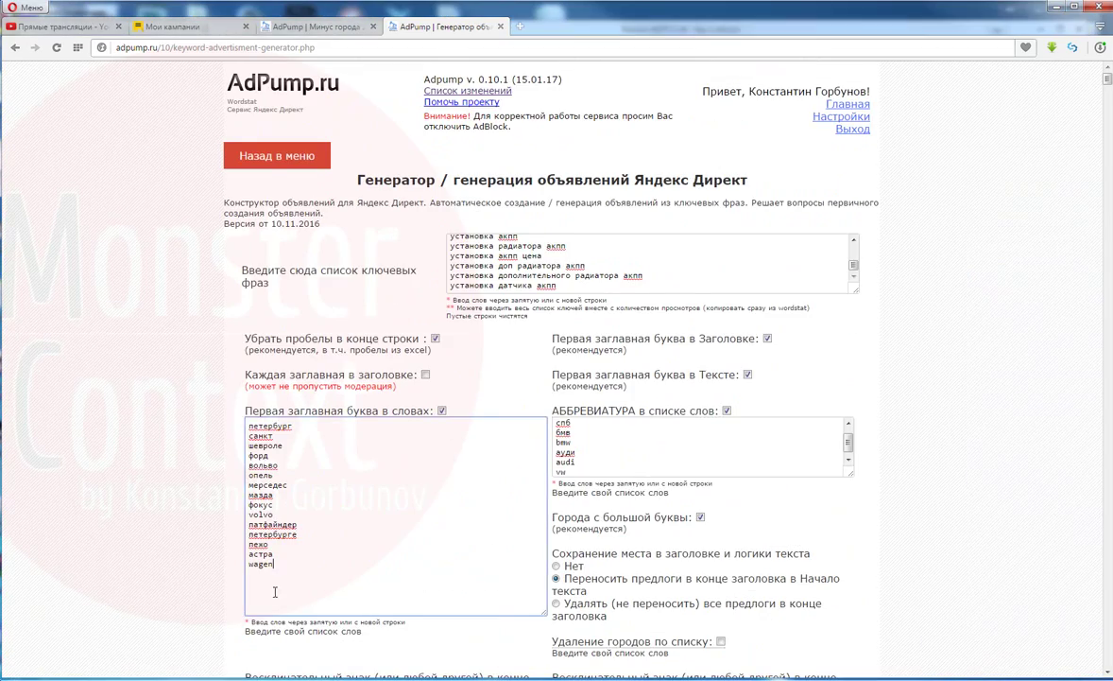
{"action": "key", "text": "ctrl+v"}
{"action": "scroll", "coordinate": [279, 507], "scroll_direction": "down", "scroll_amount": 1}
{"action": "scroll", "coordinate": [279, 507], "scroll_direction": "up", "scroll_amount": 1}
Process the phrases with the updated word lists and transfer the resulting ad table to an Excel sheet.
{"action": "key", "text": "alt+Tab"}
{"action": "left_click", "coordinate": [1008, 291]}
{"action": "left_click", "coordinate": [790, 400]}
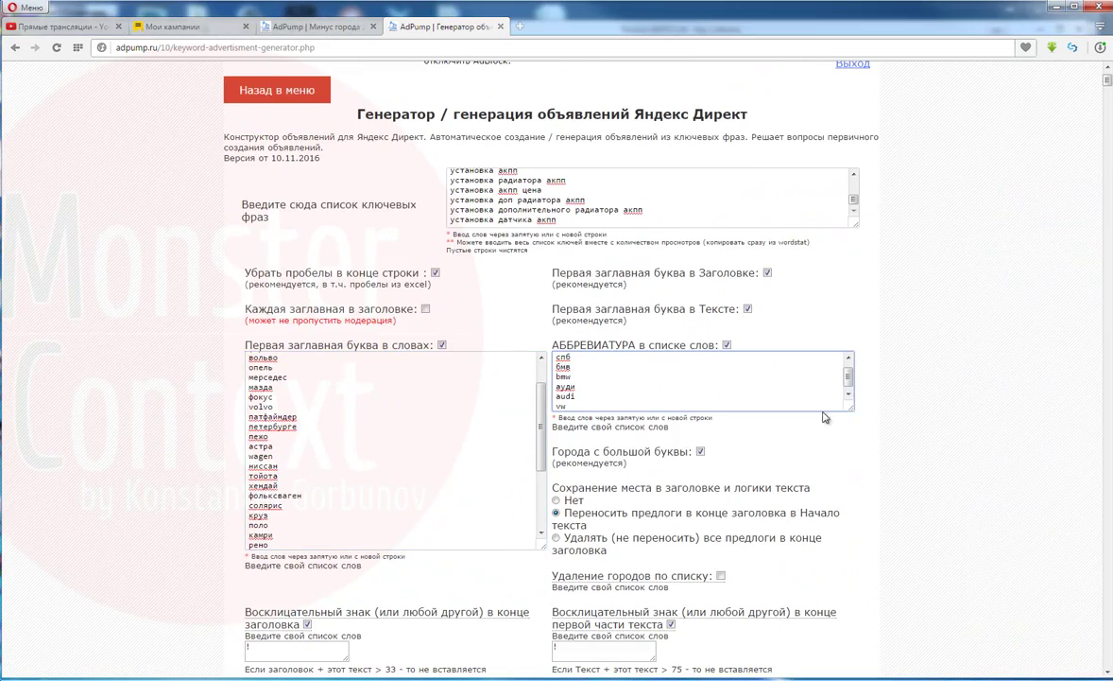
{"action": "scroll", "coordinate": [730, 431], "scroll_direction": "down", "scroll_amount": 10}
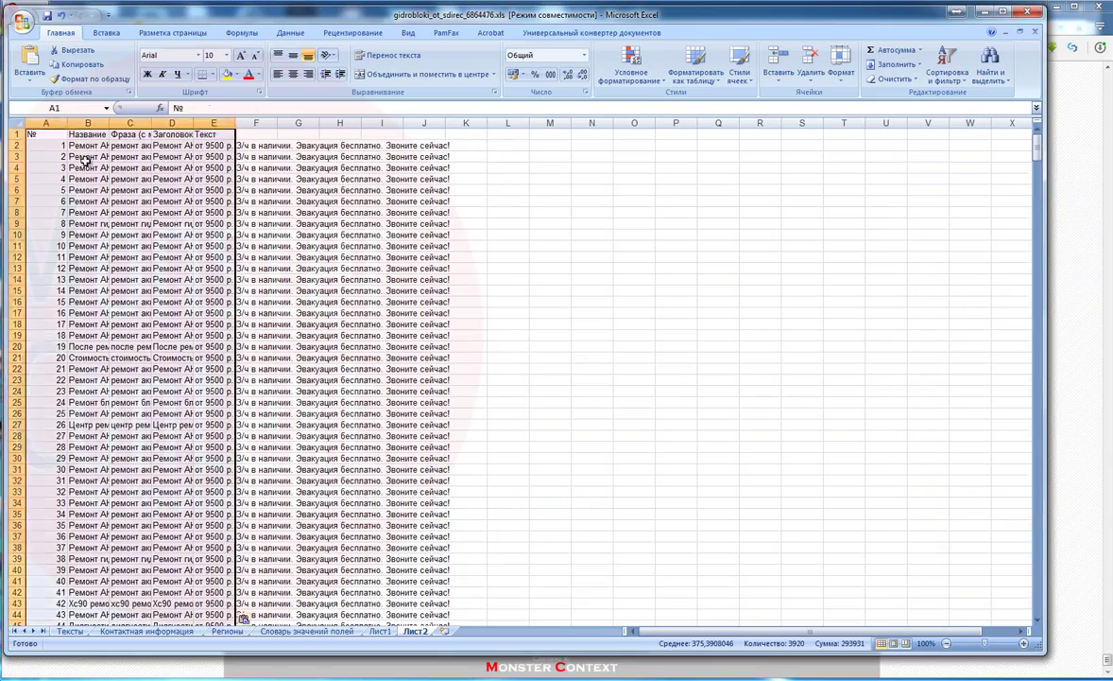
Copy the ad numbers from Лист2 and paste them into the Номер группы column of Тексты, starting at row 12.
{"action": "left_click_drag", "start_coordinate": [45, 135], "coordinate": [53, 144]}
{"action": "scroll", "coordinate": [52, 145], "scroll_direction": "up", "scroll_amount": 4}
{"action": "key", "text": "ctrl+c"}
{"action": "left_click", "coordinate": [70, 630]}
{"action": "left_click", "coordinate": [280, 268]}
{"action": "key", "text": "ctrl+v"}
{"action": "left_click", "coordinate": [330, 268]}
Copy the group names from Лист2 into the Название группы column of Тексты, starting at row 12.
{"action": "left_click", "coordinate": [416, 630]}
{"action": "scroll", "coordinate": [102, 330], "scroll_direction": "up", "scroll_amount": 20}
{"action": "left_click_drag", "start_coordinate": [104, 337], "coordinate": [227, 151]}
{"action": "key", "text": "ctrl+c"}
{"action": "left_click", "coordinate": [70, 631]}
{"action": "left_click", "coordinate": [216, 264]}
{"action": "key", "text": "ctrl+v"}
{"action": "left_click", "coordinate": [416, 631]}
Copy the key phrases from Лист2 into the Фраза column of Тексты, starting at row 12.
{"action": "scroll", "coordinate": [144, 152], "scroll_direction": "down", "scroll_amount": 20}
{"action": "key", "text": "ctrl+c"}
{"action": "left_click", "coordinate": [69, 630]}
{"action": "left_click", "coordinate": [346, 264]}
{"action": "key", "text": "ctrl+v"}
{"action": "left_click", "coordinate": [419, 264]}
Copy the ad headings from Лист2 into the Заголовок column of Тексты, starting at row 12.
{"action": "left_click", "coordinate": [414, 631]}
{"action": "scroll", "coordinate": [183, 238], "scroll_direction": "up", "scroll_amount": 20}
{"action": "key", "text": "ctrl+c"}
{"action": "left_click", "coordinate": [70, 630]}
{"action": "key", "text": "ctrl+v"}
{"action": "left_click", "coordinate": [483, 265]}
Copy the ad texts from Лист2 into the Текст column of Тексты, starting at row 12.
{"action": "left_click", "coordinate": [415, 631]}
{"action": "scroll", "coordinate": [217, 148], "scroll_direction": "down", "scroll_amount": 20}
{"action": "key", "text": "ctrl+c"}
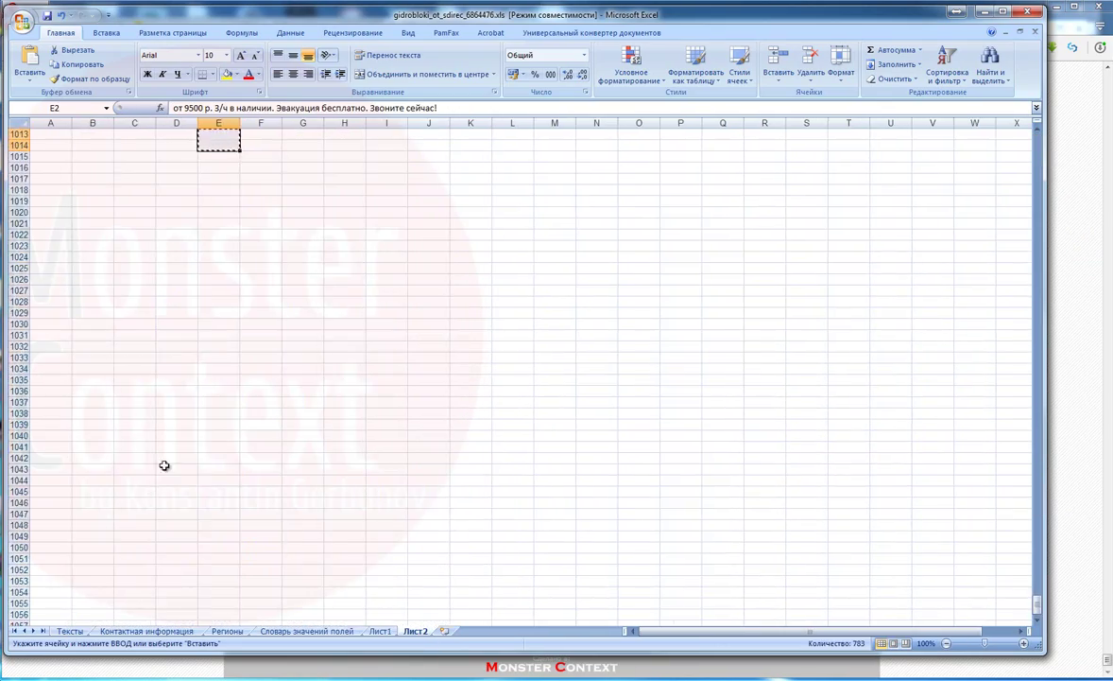
{"action": "left_click", "coordinate": [70, 630]}
{"action": "key", "text": "ctrl+v"}
Fill the additional-ad and mobile-ad columns of Тексты with "-" down all ad rows.
{"action": "left_click", "coordinate": [66, 264]}
{"action": "left_click_drag", "start_coordinate": [107, 264], "coordinate": [132, 265]}
{"action": "double_click", "coordinate": [168, 270]}
{"action": "left_click", "coordinate": [387, 292]}
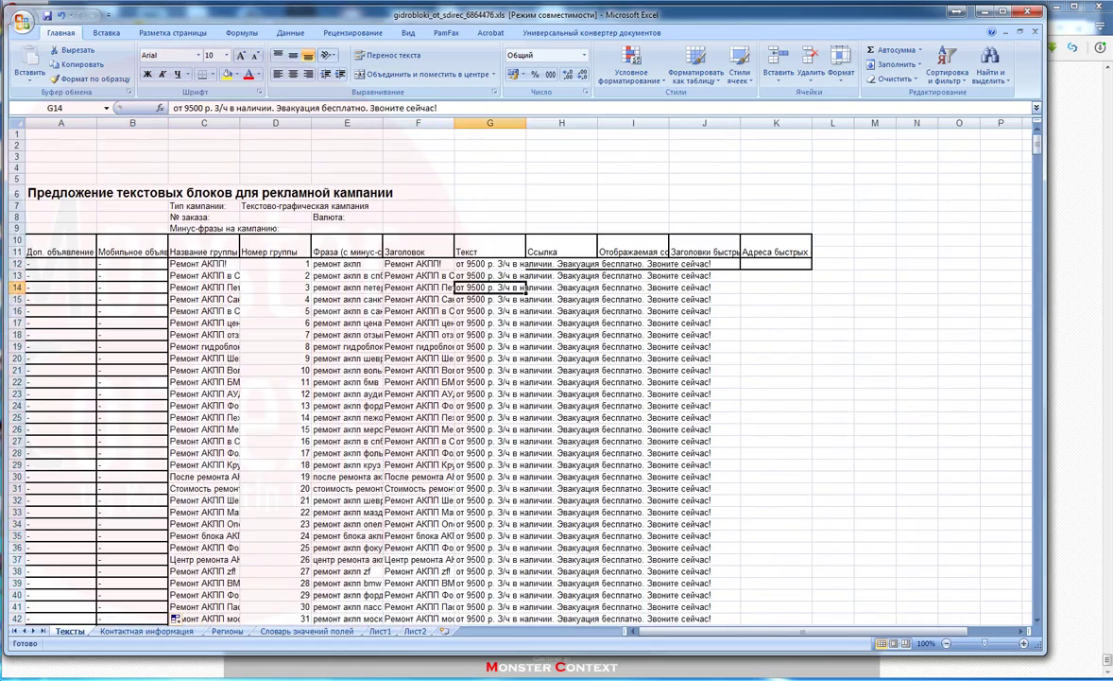
Copy all generated links from AdPump's mass UTM page and paste them into the Ссылка column of Тексты from row 12.
{"action": "left_click", "coordinate": [984, 11]}
{"action": "left_click", "coordinate": [573, 27]}
{"action": "scroll", "coordinate": [947, 340], "scroll_direction": "down", "scroll_amount": 14}
{"action": "left_click", "coordinate": [589, 264]}
{"action": "key", "text": "ctrl+a"}
{"action": "key", "text": "ctrl+c"}
{"action": "left_click", "coordinate": [156, 673]}
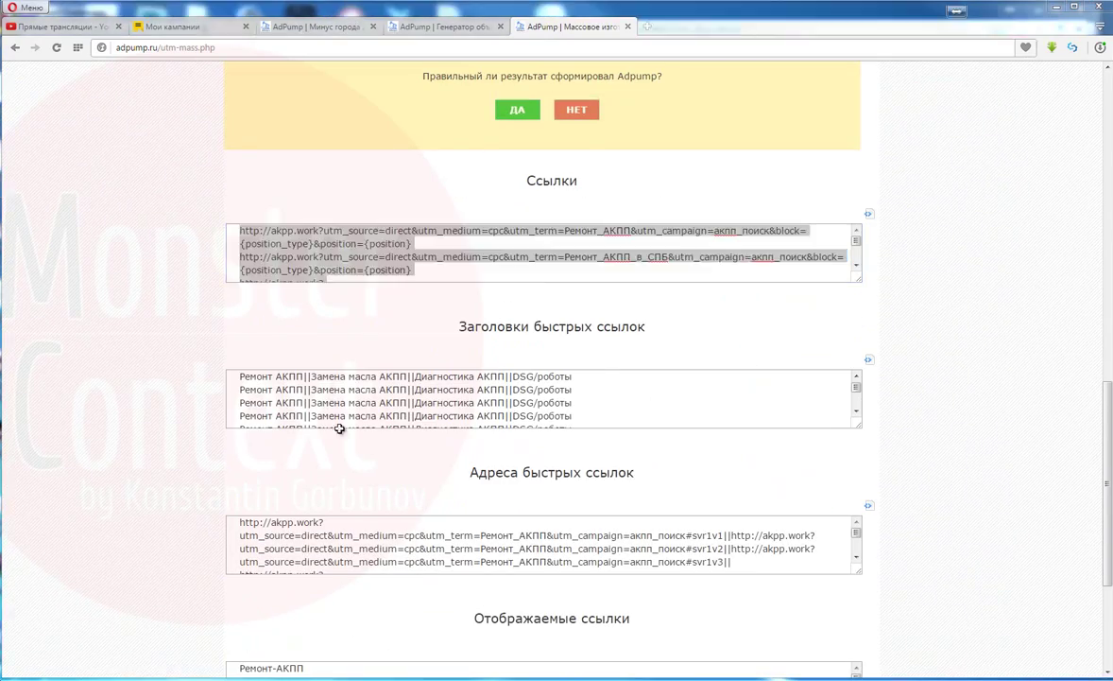
{"action": "key", "text": "ctrl+Home"}
{"action": "left_click", "coordinate": [562, 264]}
{"action": "key", "text": "ctrl+v"}
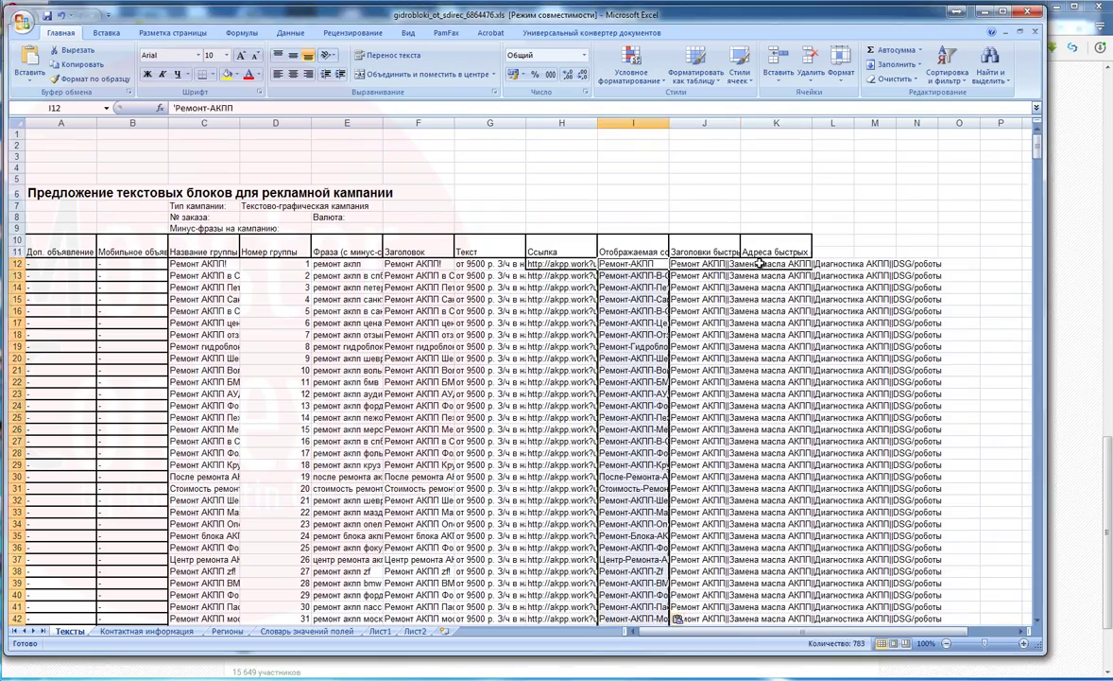
Paste the generated quick-link addresses into the Адреса быстрых ссылок column of Тексты from row 12.
{"action": "left_click", "coordinate": [760, 264]}
{"action": "key", "text": "ctrl+v"}
{"action": "left_click", "coordinate": [633, 287]}
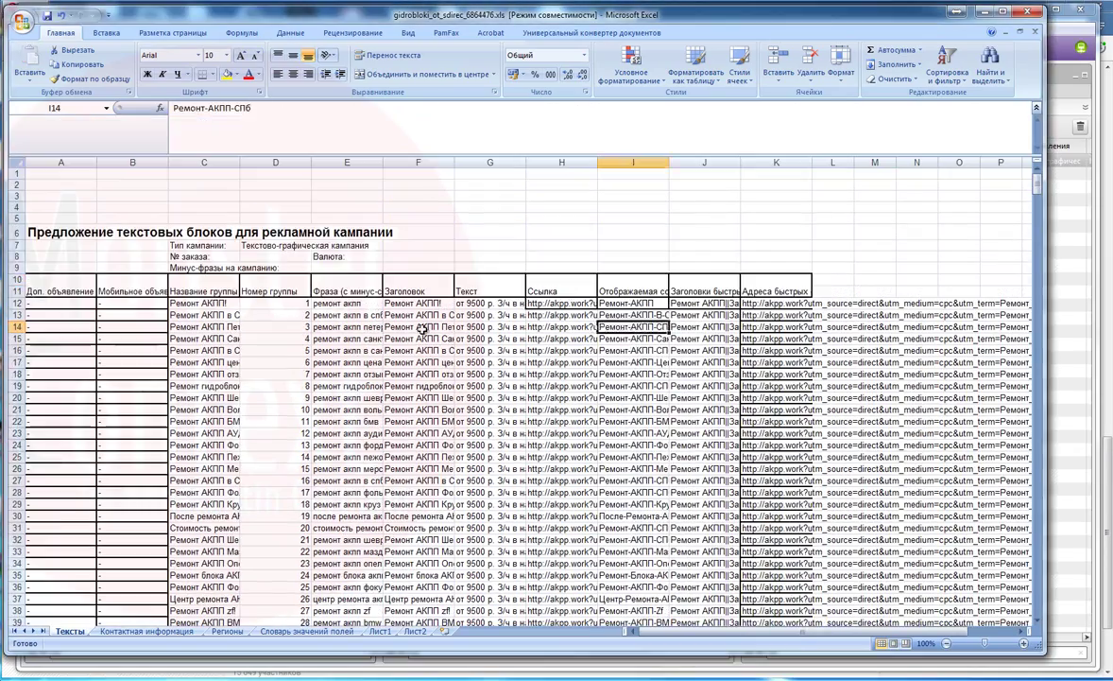
Switch to Direct Commander and import the prepared ads as a new campaign, accepting the default display region.
{"action": "left_click", "coordinate": [704, 673]}
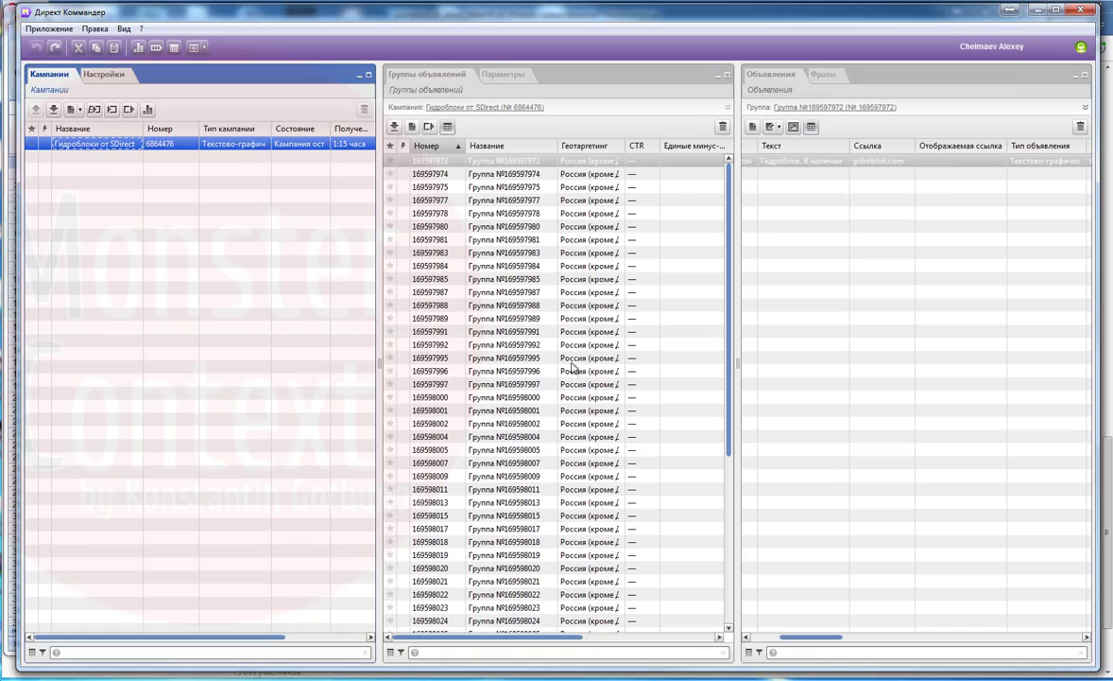
{"action": "left_click", "coordinate": [111, 112]}
{"action": "left_click", "coordinate": [900, 591]}
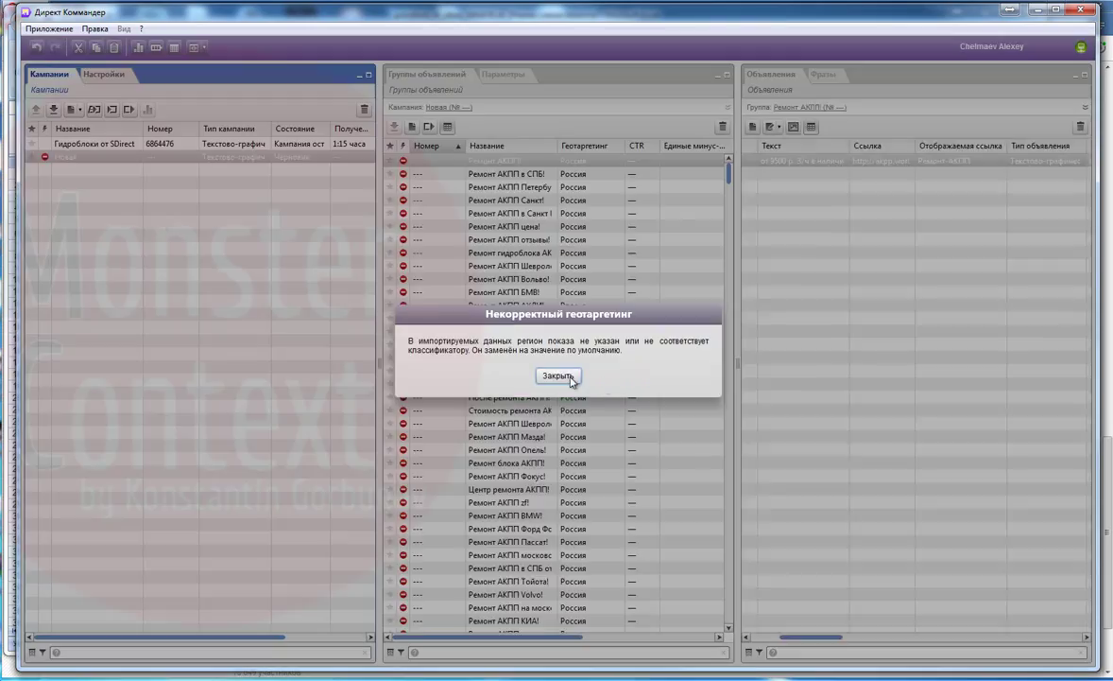
{"action": "left_click", "coordinate": [562, 376]}
{"action": "left_click", "coordinate": [557, 332]}
Select all phrases of all imported ad groups and set a single bid of 15 for them.
{"action": "key", "text": "ctrl+a"}
{"action": "left_click", "coordinate": [768, 636]}
{"action": "left_click_drag", "start_coordinate": [1087, 186], "coordinate": [1047, 145]}
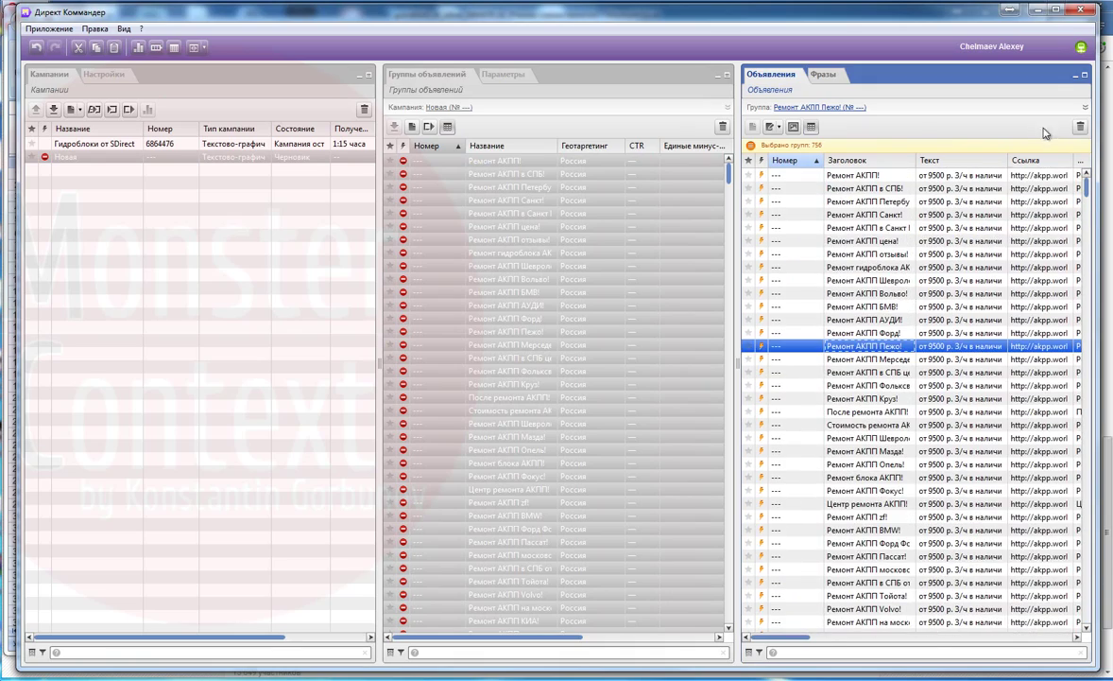
{"action": "left_click", "coordinate": [827, 74]}
{"action": "key", "text": "ctrl+a"}
{"action": "left_click", "coordinate": [836, 129]}
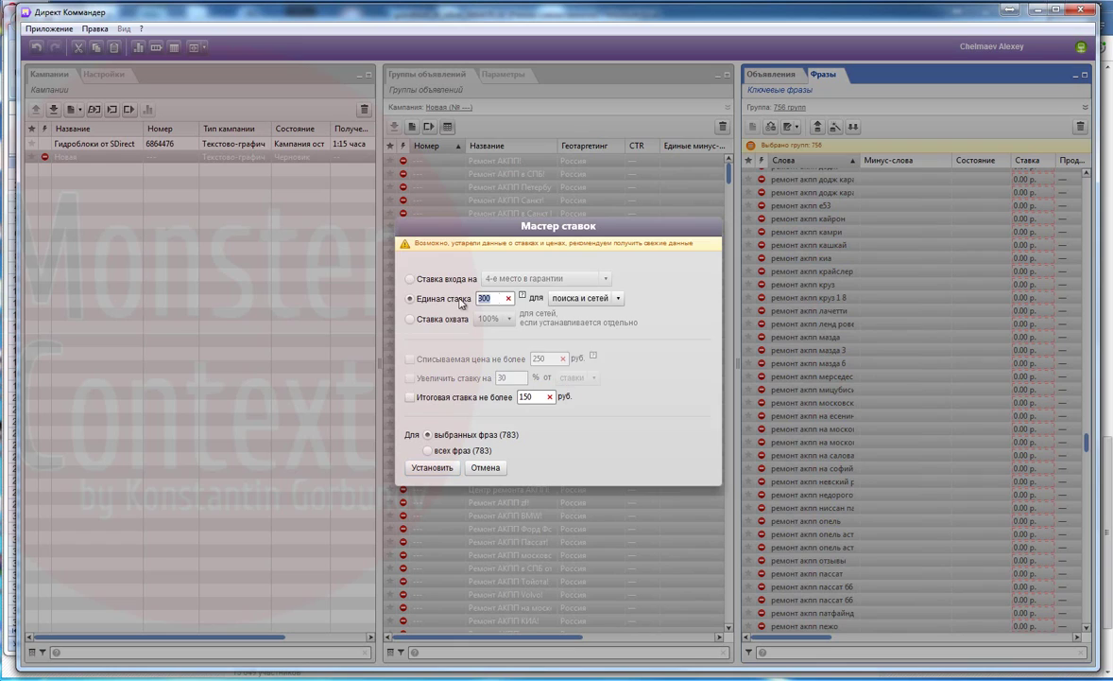
{"action": "left_click", "coordinate": [433, 467]}
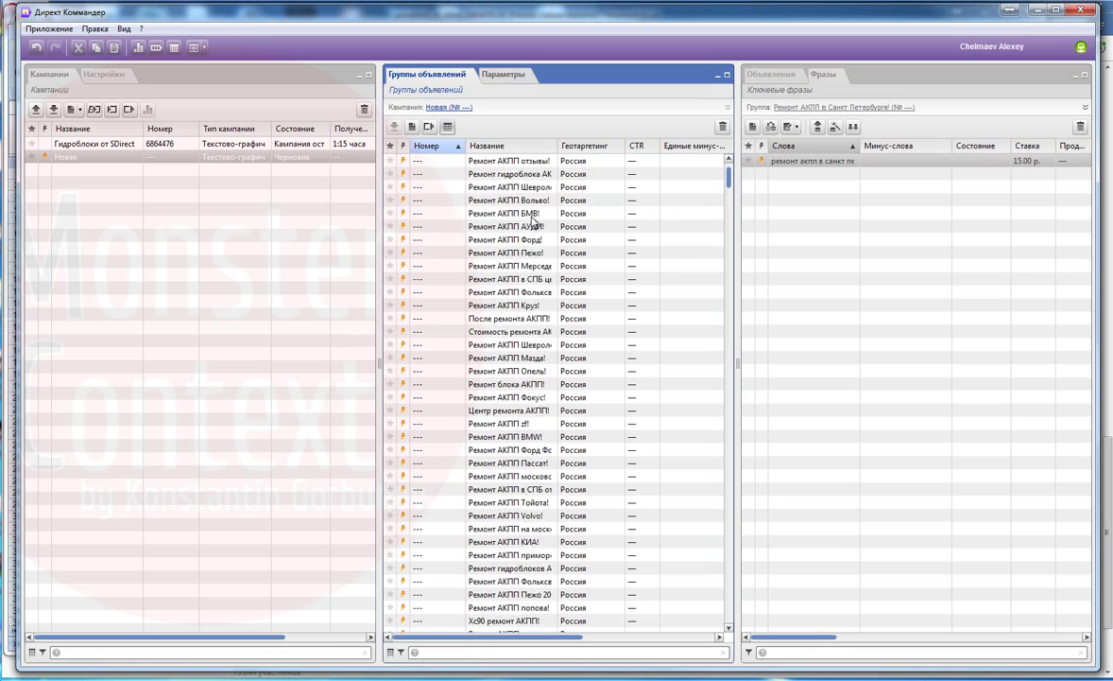
Rename the imported campaign as Ремонт АКПП.
{"action": "left_click", "coordinate": [66, 158]}
{"action": "type", "text": "Ремонт АКПП"}
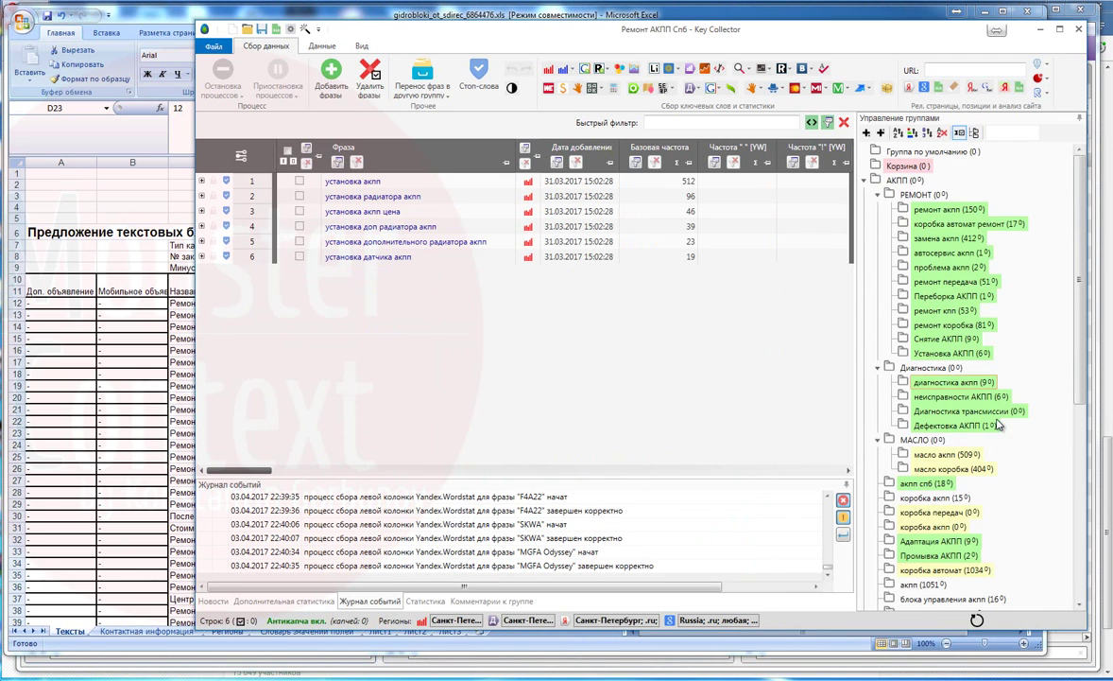
Examine the phrases of the диагностика акпп and акпп groups in Key Collector.
{"action": "left_click", "coordinate": [950, 382]}
{"action": "scroll", "coordinate": [943, 274], "scroll_direction": "down", "scroll_amount": 3}
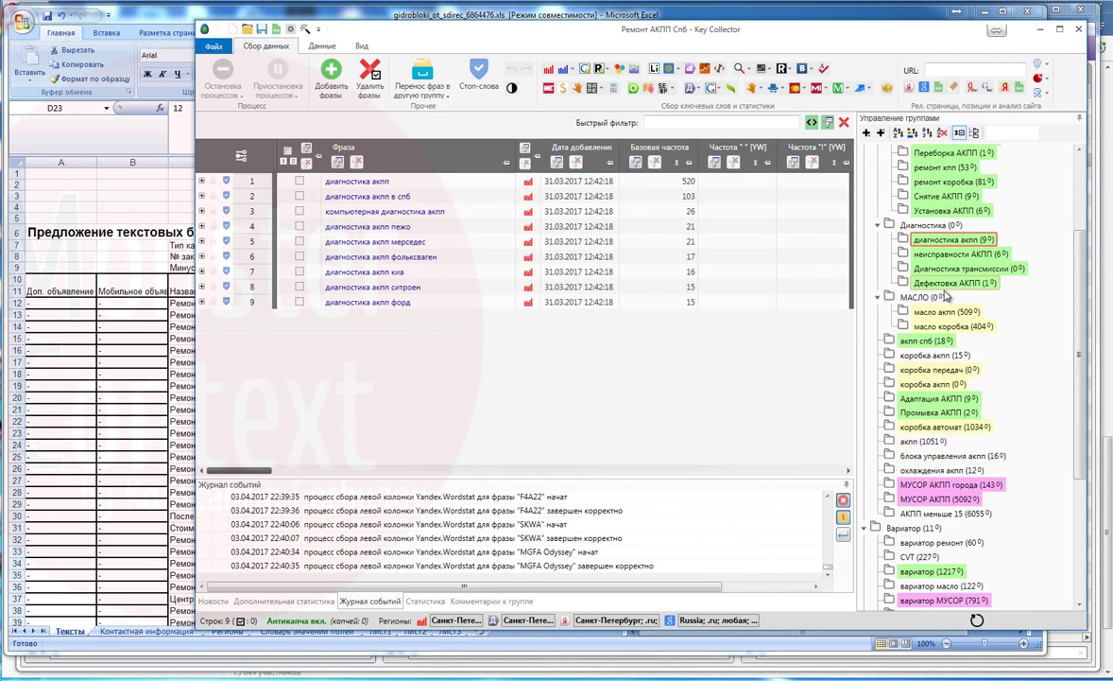
{"action": "left_click", "coordinate": [919, 442]}
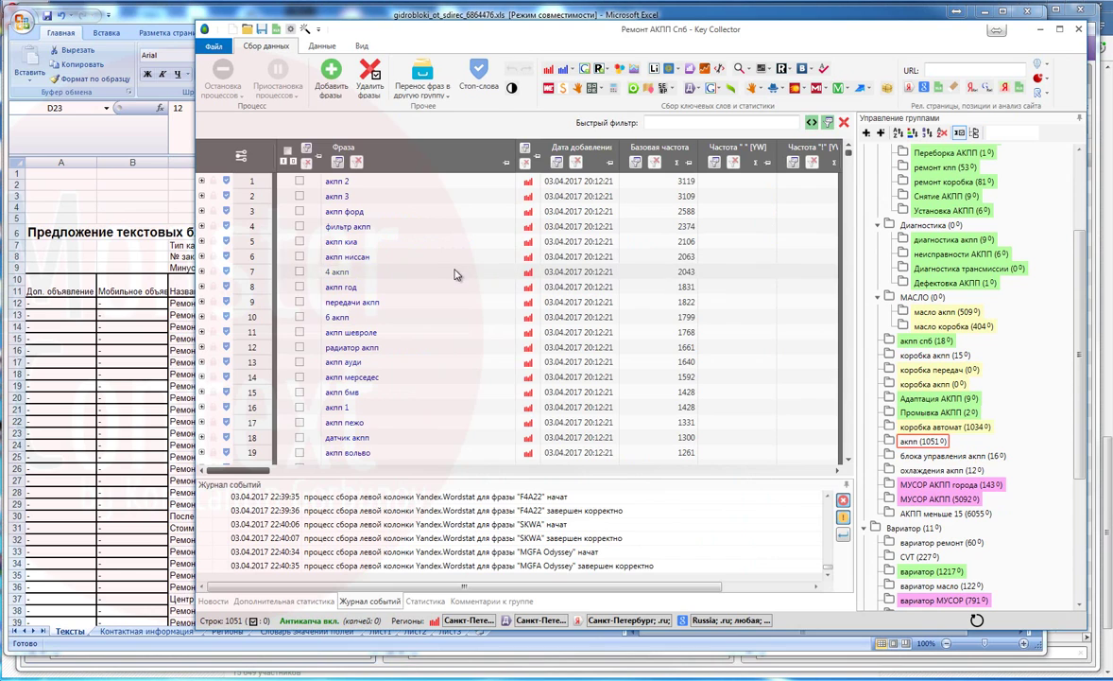
{"action": "scroll", "coordinate": [444, 283], "scroll_direction": "down", "scroll_amount": 7}
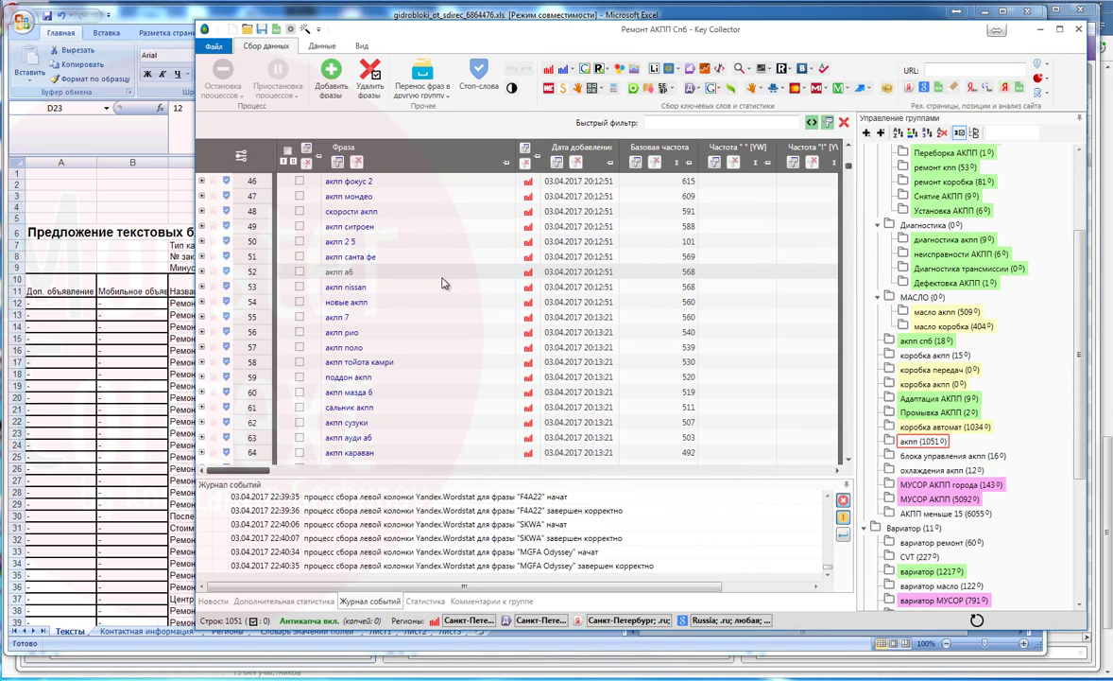
{"action": "scroll", "coordinate": [444, 284], "scroll_direction": "down", "scroll_amount": 11}
{"action": "scroll", "coordinate": [444, 284], "scroll_direction": "down", "scroll_amount": 20}
{"action": "scroll", "coordinate": [444, 283], "scroll_direction": "down", "scroll_amount": 12}
Show the phrases of all groups from Диагностика to охлаждения акпп together in one table.
{"action": "left_click", "coordinate": [937, 227]}
{"action": "left_click", "coordinate": [935, 469], "text": "shift"}
{"action": "left_click", "coordinate": [975, 134]}
Mark the phrases matching the stop-word list Список 5 and move them to the МУСОР АКПП group.
{"action": "left_click", "coordinate": [479, 75]}
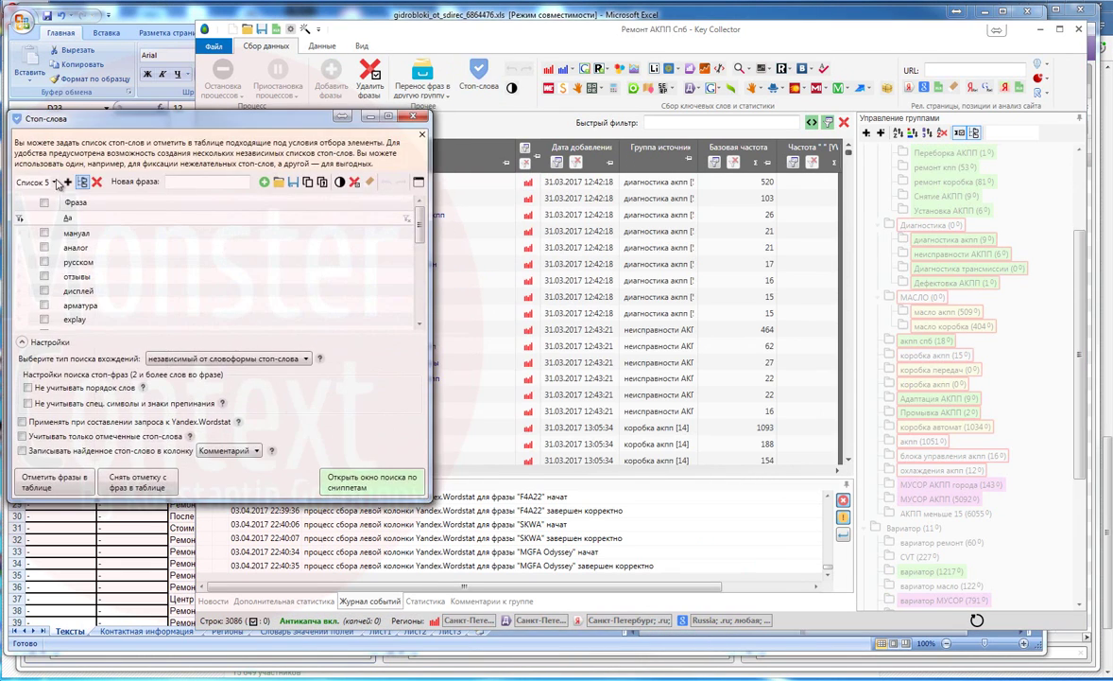
{"action": "left_click", "coordinate": [422, 76]}
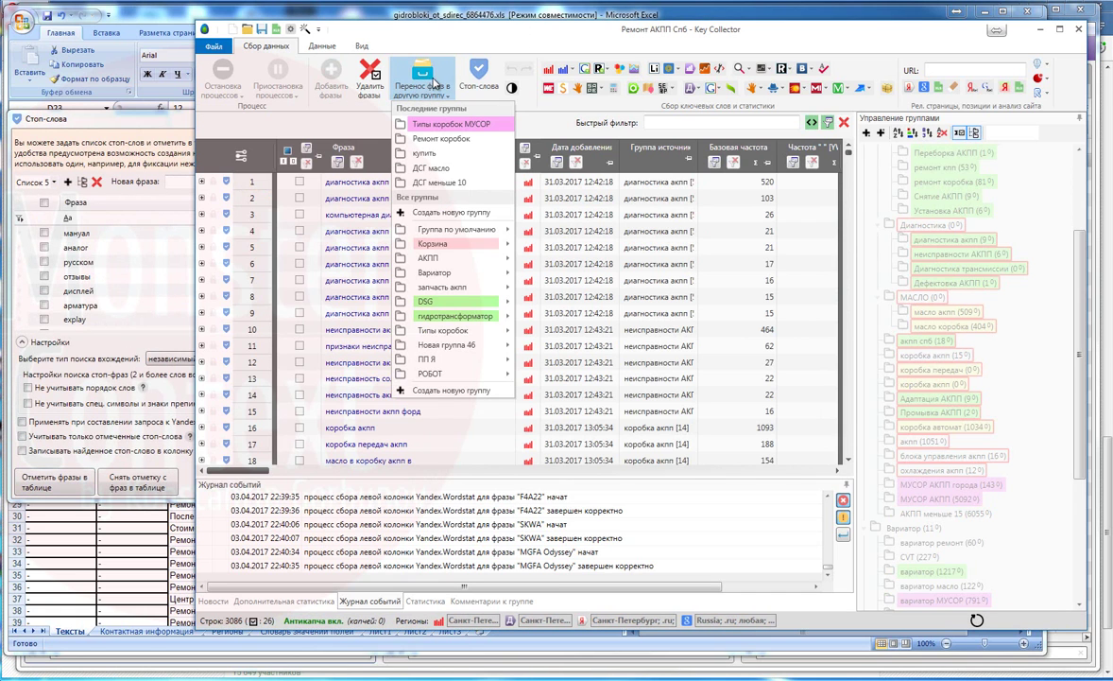
{"action": "mouse_move", "coordinate": [454, 259]}
{"action": "left_click", "coordinate": [592, 477]}
{"action": "left_click", "coordinate": [640, 386]}
Mark phrases matching the ДСГ and ВАРИАТОР stop-word lists, move them to МУСОР АКПП and close the stop-words window.
{"action": "left_click", "coordinate": [53, 182]}
{"action": "left_click", "coordinate": [40, 225]}
{"action": "left_click", "coordinate": [55, 482]}
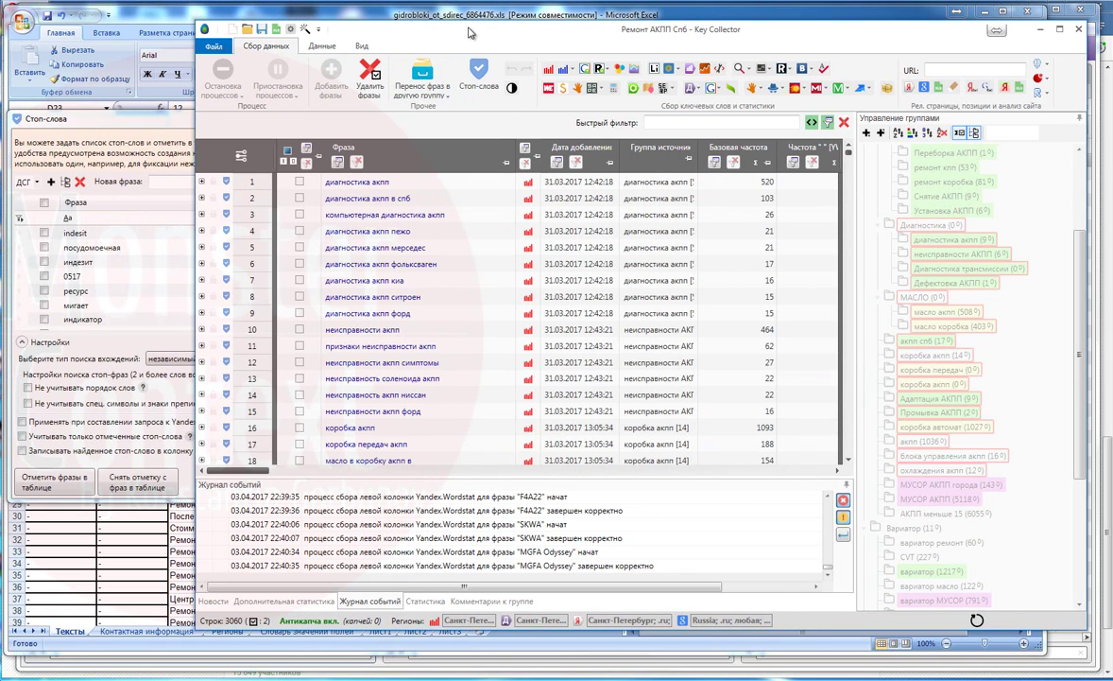
{"action": "left_click", "coordinate": [423, 76]}
{"action": "left_click", "coordinate": [558, 438]}
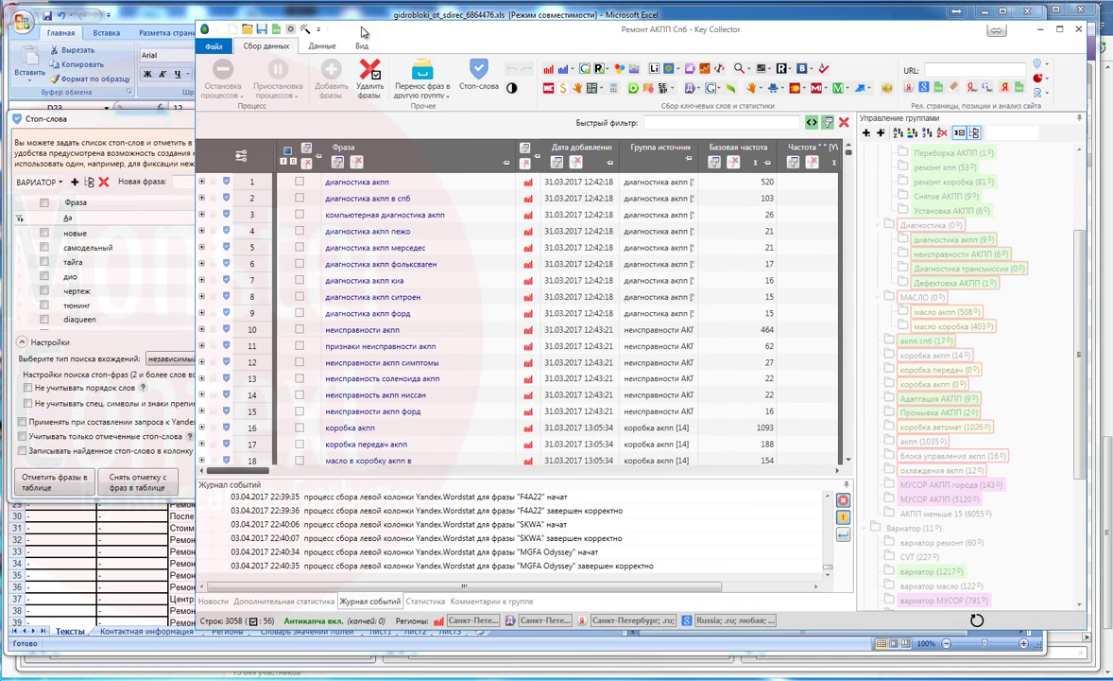
{"action": "left_click", "coordinate": [423, 75]}
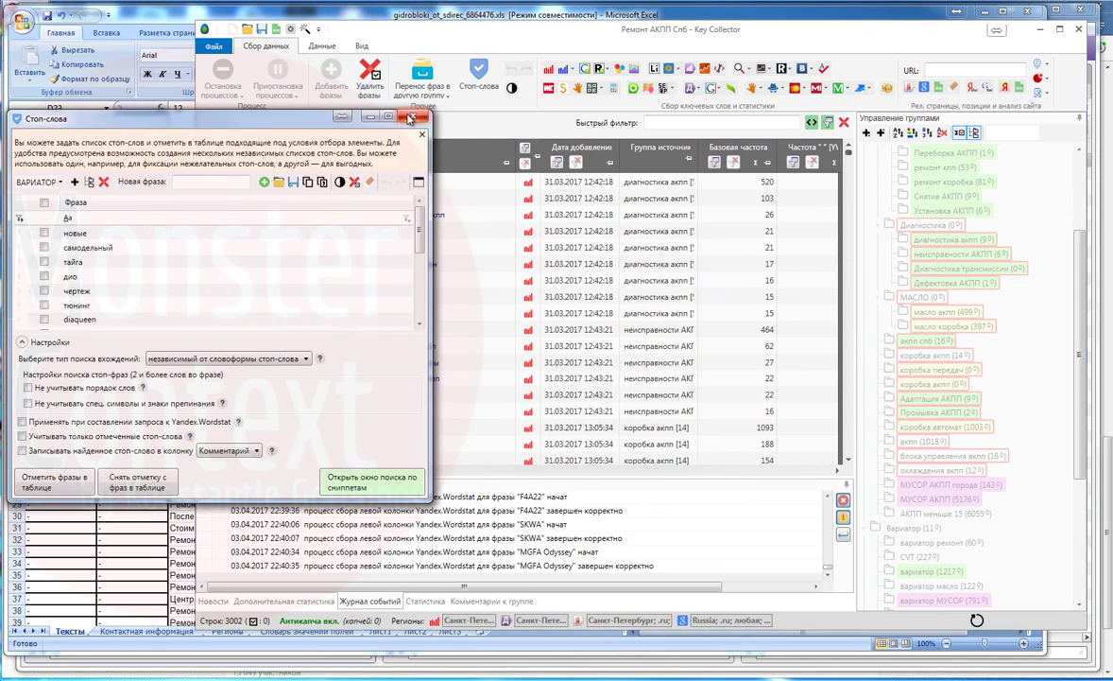
{"action": "left_click", "coordinate": [409, 117]}
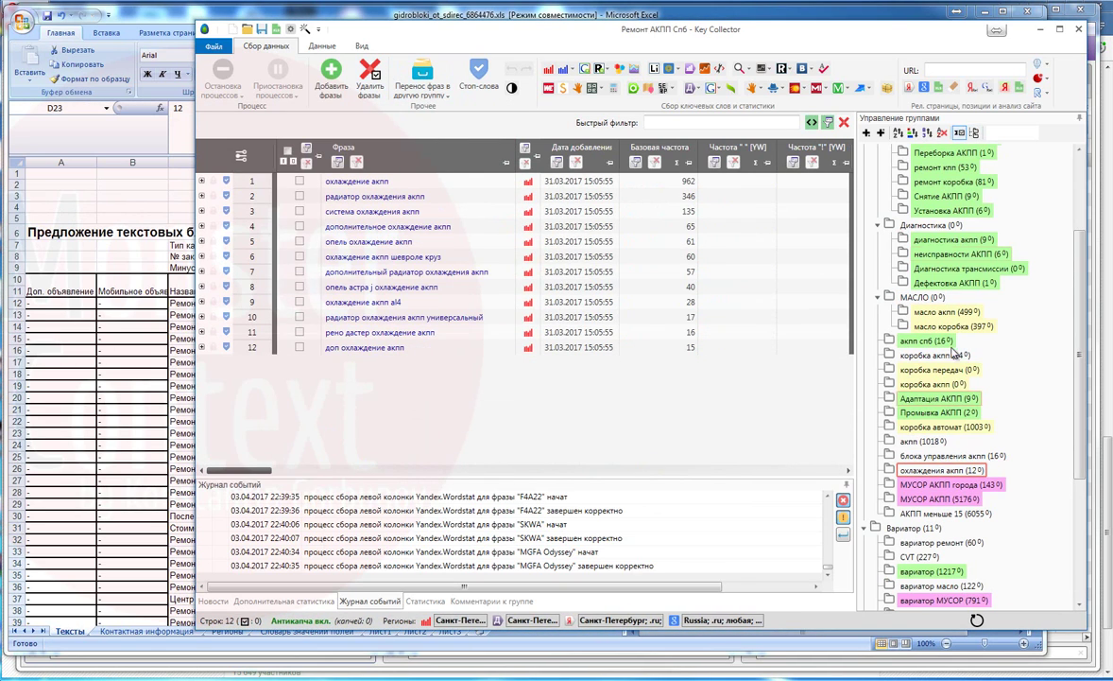
Show the Диагностика to охлаждения акпп groups together, sort by base frequency from highest, and review the remaining phrases.
{"action": "left_click", "coordinate": [932, 227], "text": "shift"}
{"action": "left_click", "coordinate": [975, 133]}
{"action": "left_click", "coordinate": [739, 148]}
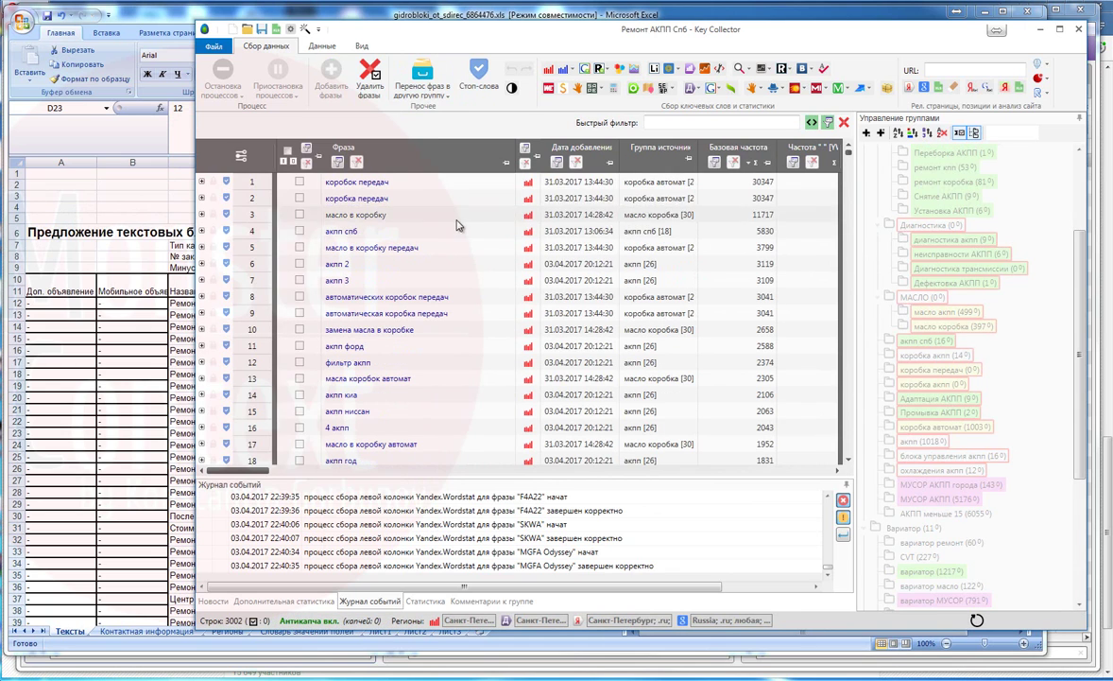
{"action": "scroll", "coordinate": [468, 223], "scroll_direction": "down", "scroll_amount": 3}
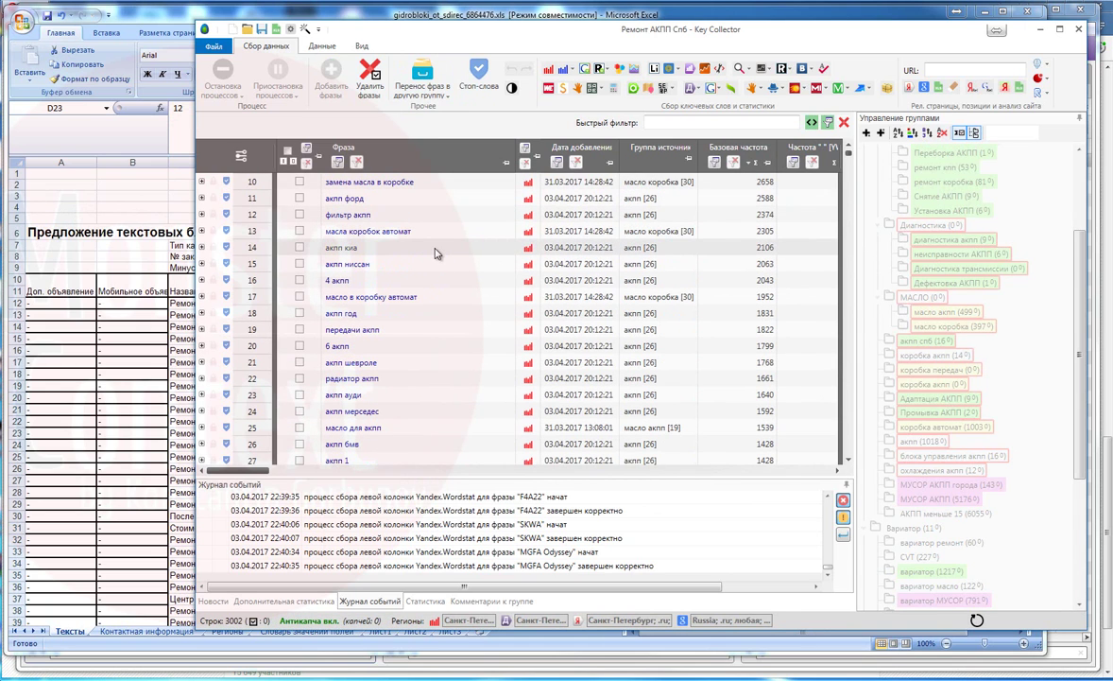
{"action": "scroll", "coordinate": [434, 253], "scroll_direction": "up", "scroll_amount": 3}
{"action": "scroll", "coordinate": [434, 253], "scroll_direction": "down", "scroll_amount": 11}
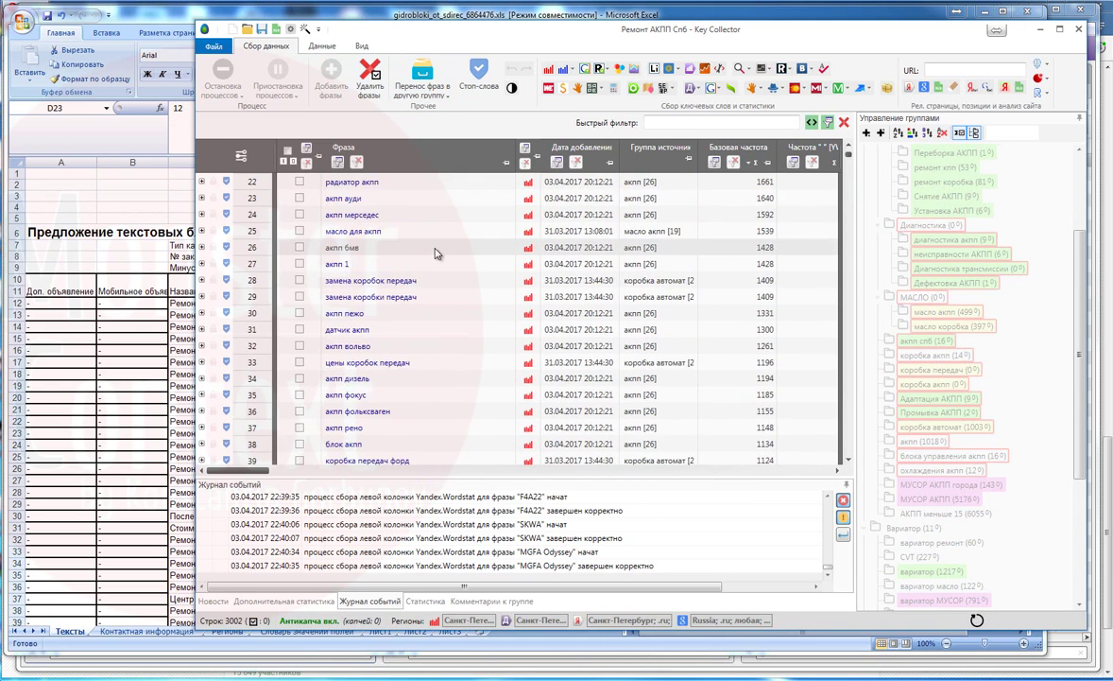
{"action": "scroll", "coordinate": [435, 254], "scroll_direction": "down", "scroll_amount": 12}
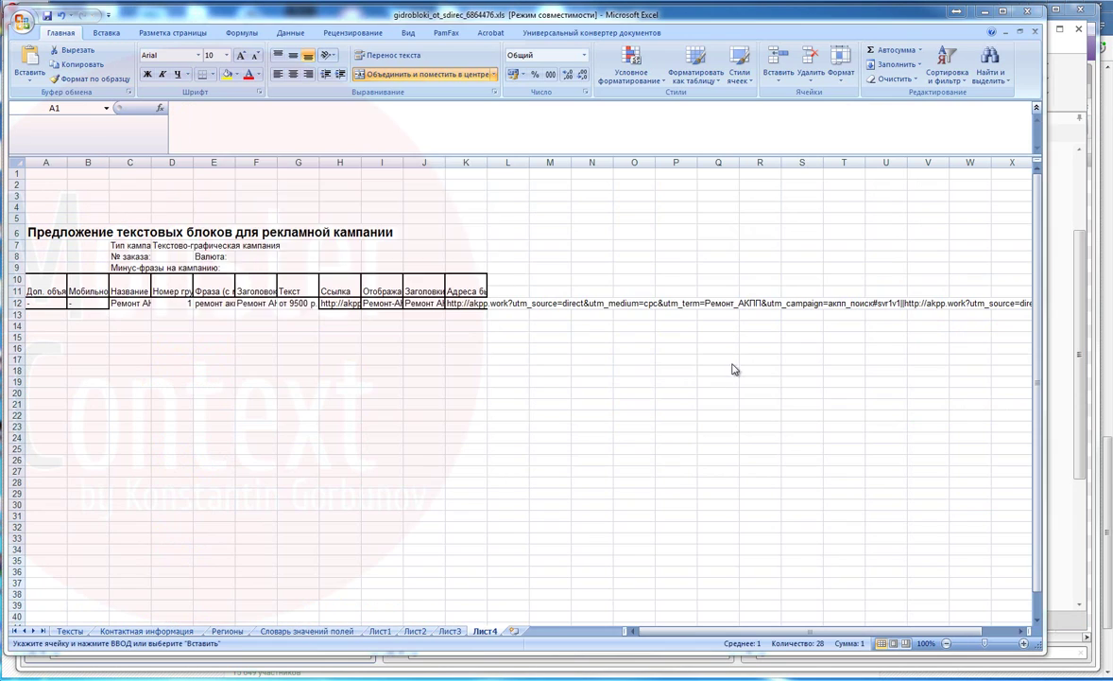
Paste the ad template into another new Excel sheet and name the two template sheets Масло and Остальное АКПП.
{"action": "left_click", "coordinate": [515, 631]}
{"action": "key", "text": "ctrl+v"}
{"action": "double_click", "coordinate": [485, 631]}
{"action": "type", "text": "Масло"}
{"action": "key", "text": "Return"}
{"action": "left_click", "coordinate": [526, 632]}
{"action": "double_click", "coordinate": [527, 631]}
{"action": "type", "text": "Остальное АКПП"}
{"action": "key", "text": "Return"}
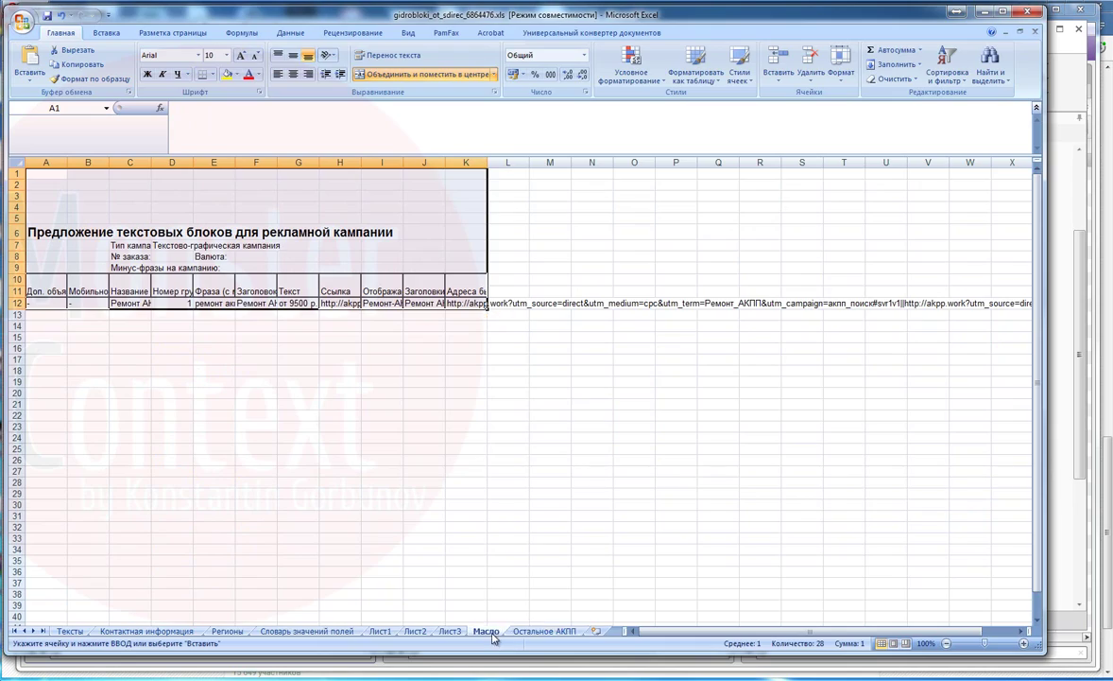
Combine the масло акпп and масло коробка groups in Key Collector and transfer their phrases to the AdPump ad generator.
{"action": "left_click", "coordinate": [1063, 210]}
{"action": "left_click", "coordinate": [975, 134]}
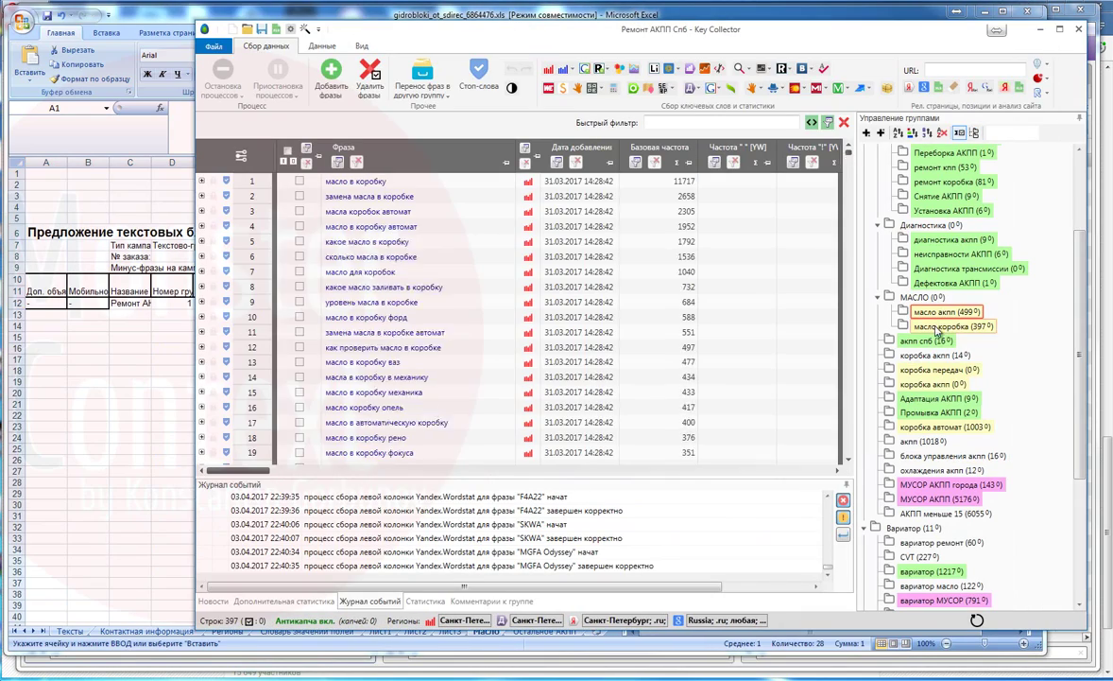
{"action": "left_click", "coordinate": [933, 327], "text": "ctrl"}
{"action": "left_click", "coordinate": [975, 135]}
{"action": "key", "text": "alt+Tab"}
{"action": "left_click", "coordinate": [458, 27]}
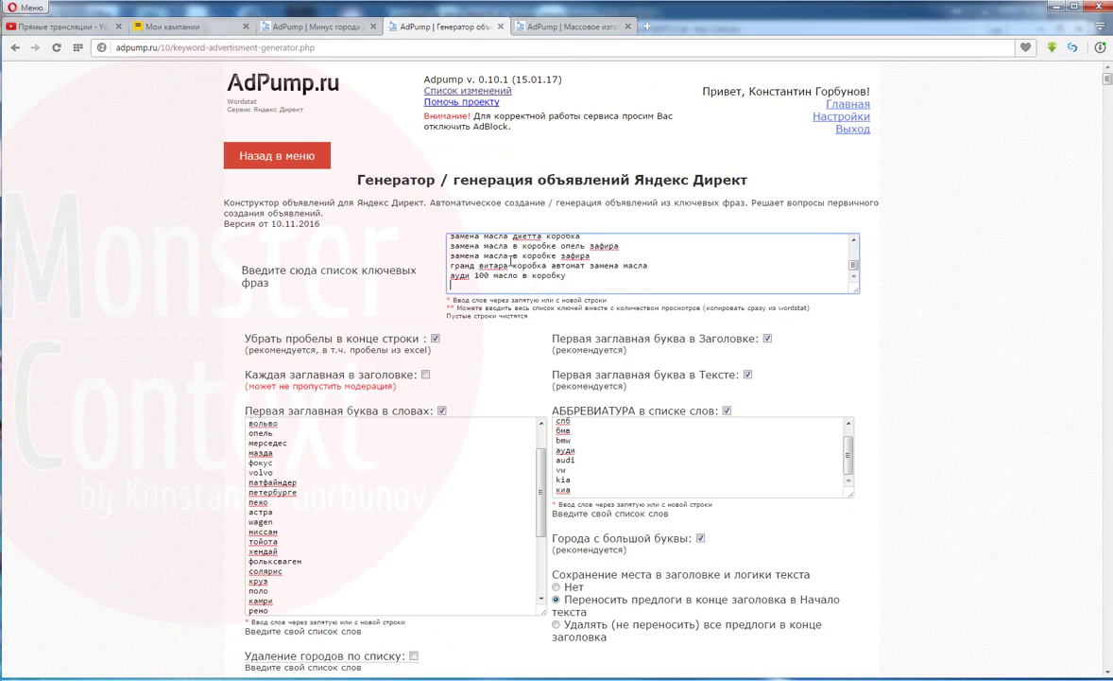
Set the heading ending to "Замена!" in the ad generator and process the phrases.
{"action": "scroll", "coordinate": [428, 311], "scroll_direction": "down", "scroll_amount": 15}
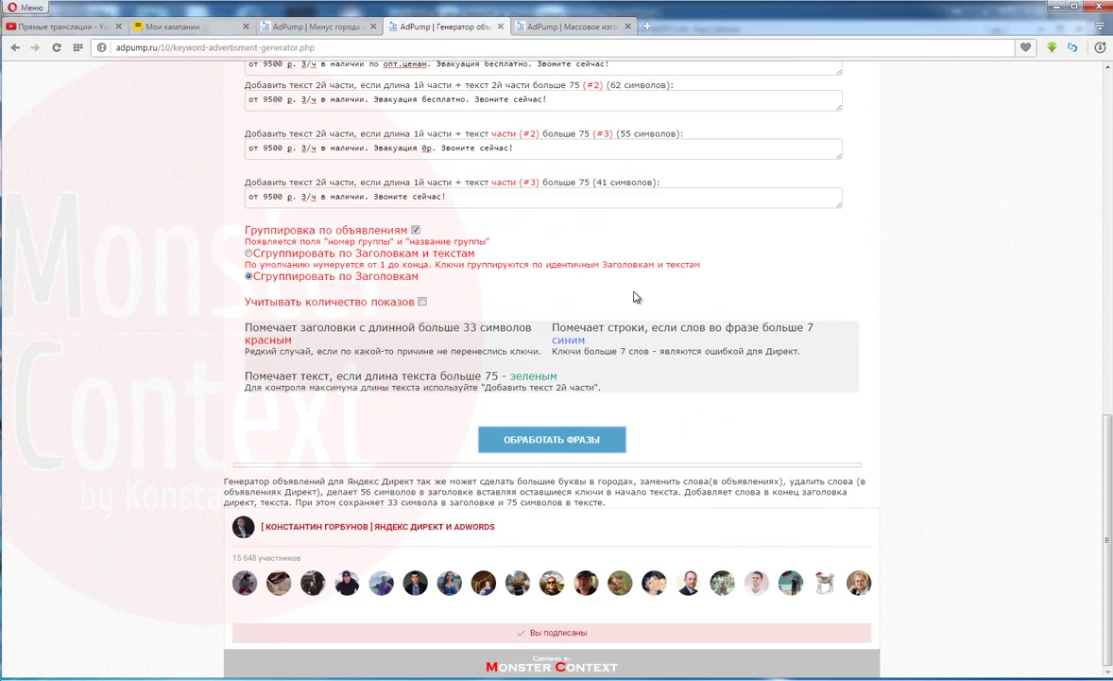
{"action": "scroll", "coordinate": [249, 202], "scroll_direction": "up", "scroll_amount": 3}
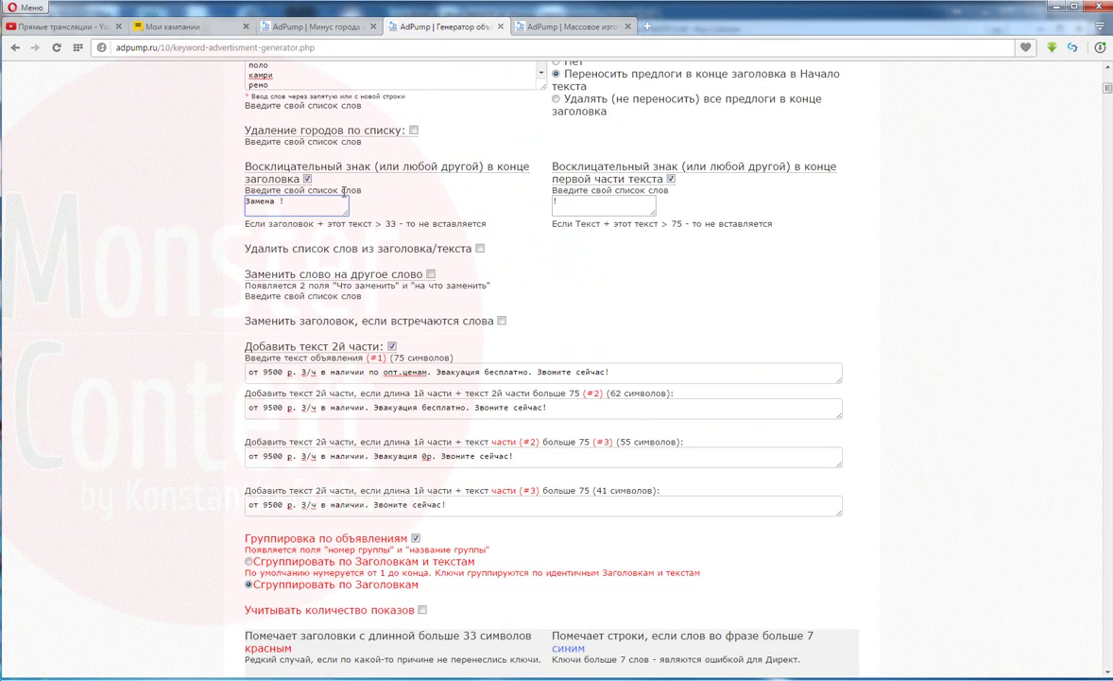
{"action": "scroll", "coordinate": [520, 284], "scroll_direction": "down", "scroll_amount": 3}
{"action": "left_click", "coordinate": [558, 486]}
Copy the whole generated oil-ad table into a new Excel sheet, using the destination formatting.
{"action": "left_click_drag", "start_coordinate": [245, 227], "coordinate": [837, 460]}
{"action": "key", "text": "End"}
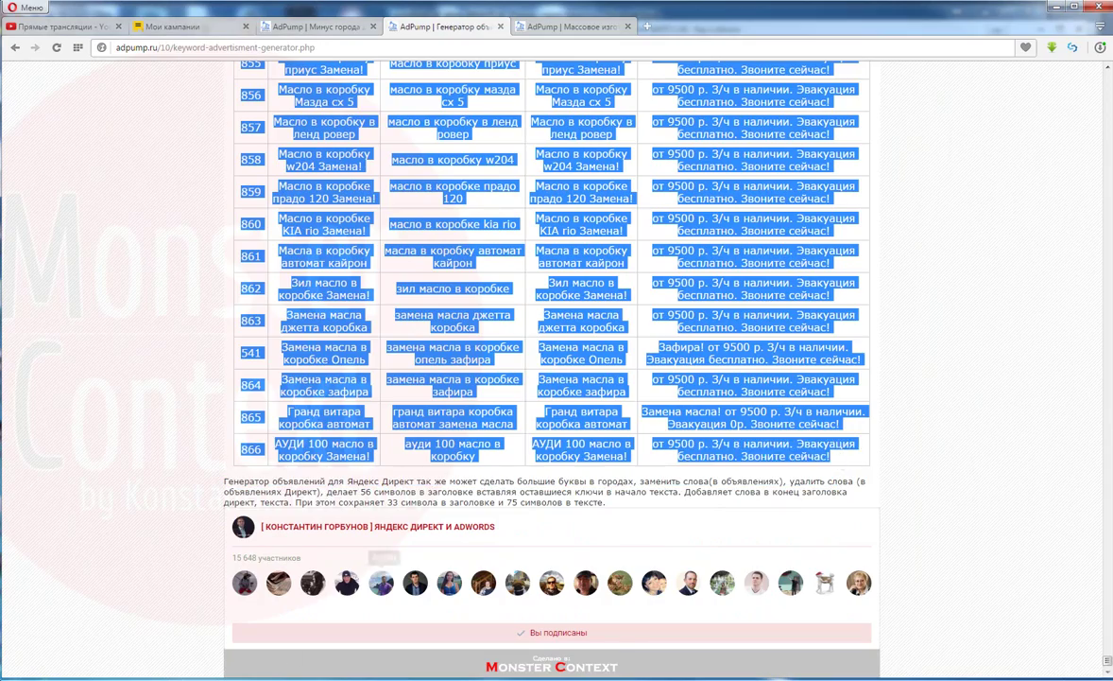
{"action": "left_click", "coordinate": [260, 677]}
{"action": "left_click", "coordinate": [595, 630]}
{"action": "key", "text": "ctrl+v"}
{"action": "left_click", "coordinate": [244, 620]}
{"action": "left_click", "coordinate": [331, 649]}
Copy the phrases, headings and texts of the oil ads into the Масло sheet, starting at the Фраза cell of row 12.
{"action": "left_click", "coordinate": [130, 229]}
{"action": "left_click", "coordinate": [131, 174]}
{"action": "left_click_drag", "start_coordinate": [1037, 183], "coordinate": [1037, 610]}
{"action": "left_click", "coordinate": [218, 620], "text": "shift"}
{"action": "key", "text": "ctrl+c"}
{"action": "left_click", "coordinate": [453, 630]}
{"action": "left_click", "coordinate": [214, 303]}
{"action": "key", "text": "ctrl+v"}
Copy the oil-ad group names from Лист6 into the Название группы column of Масло, starting at row 12.
{"action": "left_click", "coordinate": [570, 631]}
{"action": "scroll", "coordinate": [88, 453], "scroll_direction": "down", "scroll_amount": 15}
{"action": "left_click", "coordinate": [87, 453]}
{"action": "key", "text": "ctrl+shift+Up"}
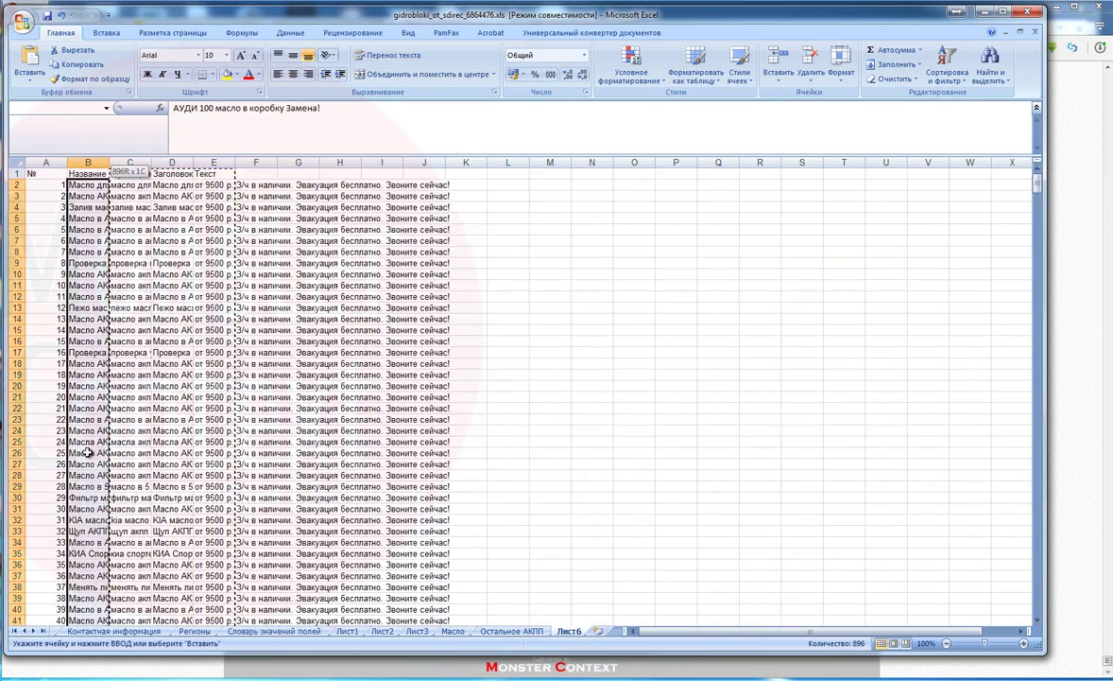
{"action": "key", "text": "ctrl+c"}
{"action": "left_click", "coordinate": [454, 631]}
{"action": "left_click", "coordinate": [130, 304]}
{"action": "key", "text": "ctrl+v"}
Copy the oil-ad group numbers from Лист6 into the Номер группы column of Масло, starting at row 12.
{"action": "left_click", "coordinate": [172, 304]}
{"action": "left_click", "coordinate": [570, 631]}
{"action": "left_click", "coordinate": [48, 187]}
{"action": "key", "text": "shift+Page_Down"}
{"action": "key", "text": "shift+Page_Down"}
{"action": "key", "text": "shift+Page_Down"}
{"action": "key", "text": "shift+Page_Down"}
{"action": "key", "text": "shift+Page_Down"}
{"action": "key", "text": "shift+Page_Down"}
{"action": "key", "text": "shift+Page_Down"}
{"action": "key", "text": "shift+Page_Down"}
{"action": "key", "text": "shift+Page_Down"}
{"action": "key", "text": "shift+Page_Down"}
{"action": "key", "text": "shift+Page_Down"}
{"action": "key", "text": "shift+Page_Down"}
{"action": "key", "text": "shift+Page_Down"}
{"action": "key", "text": "shift+Page_Down"}
{"action": "key", "text": "shift+Page_Down"}
{"action": "key", "text": "shift+Page_Down"}
{"action": "key", "text": "shift+Page_Down"}
{"action": "key", "text": "shift+Page_Down"}
{"action": "key", "text": "shift+Page_Down"}
{"action": "key", "text": "shift+Page_Down"}
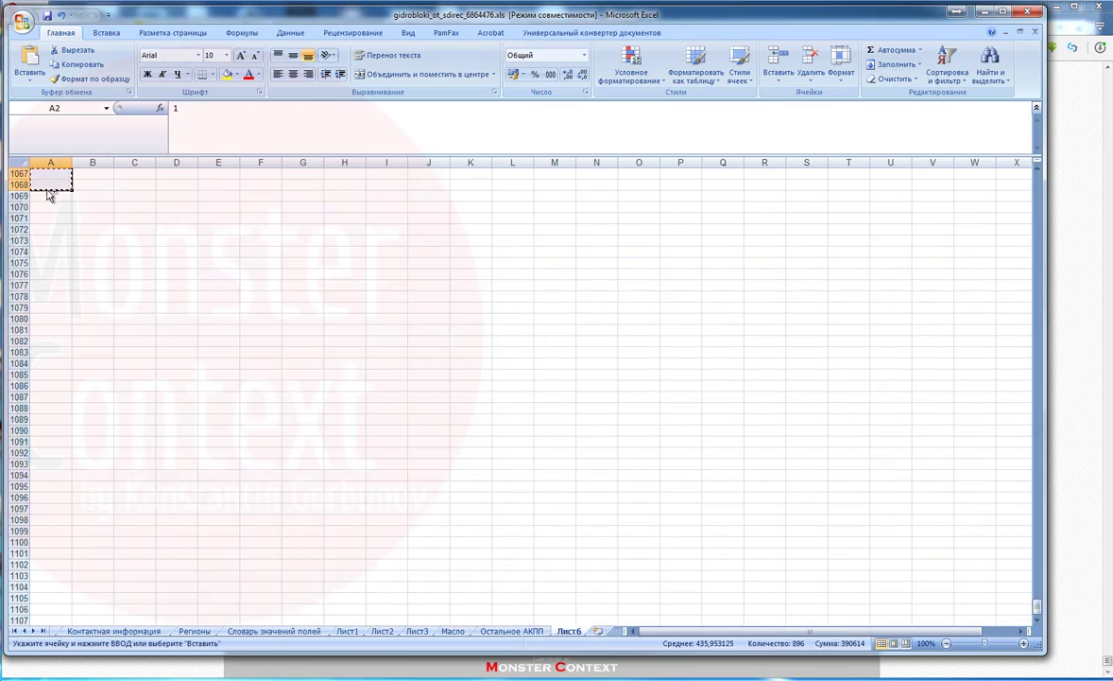
{"action": "key", "text": "ctrl+c"}
{"action": "left_click", "coordinate": [453, 630]}
{"action": "key", "text": "ctrl+v"}
Fill the dashes of the Доп. объявление and Мобильное объявление columns down through all the oil-ad rows.
{"action": "left_click_drag", "start_coordinate": [47, 303], "coordinate": [88, 304]}
{"action": "double_click", "coordinate": [109, 309]}
{"action": "left_click", "coordinate": [340, 303]}
{"action": "left_click", "coordinate": [397, 303]}
{"action": "left_click", "coordinate": [455, 303]}
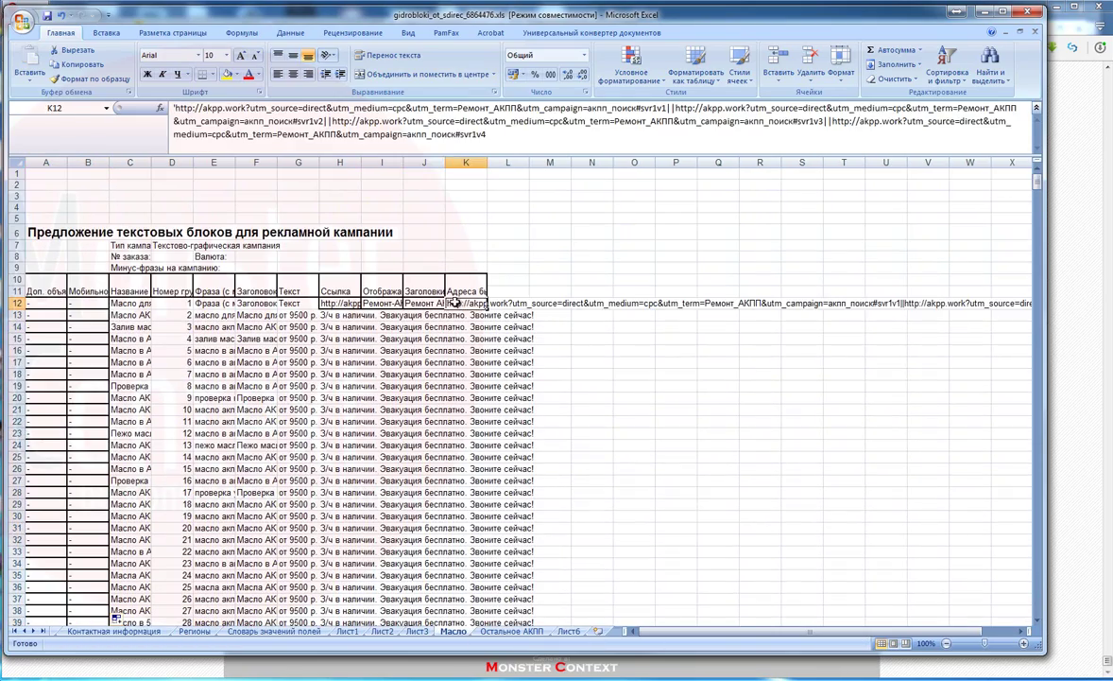
In Key Collector, show the groups from диагностика акпп through охлаждения акпп together in multi-group mode, leaving out масло акпп and масло коробка.
{"action": "left_click", "coordinate": [505, 632]}
{"action": "key", "text": "alt+Tab"}
{"action": "left_click", "coordinate": [953, 326]}
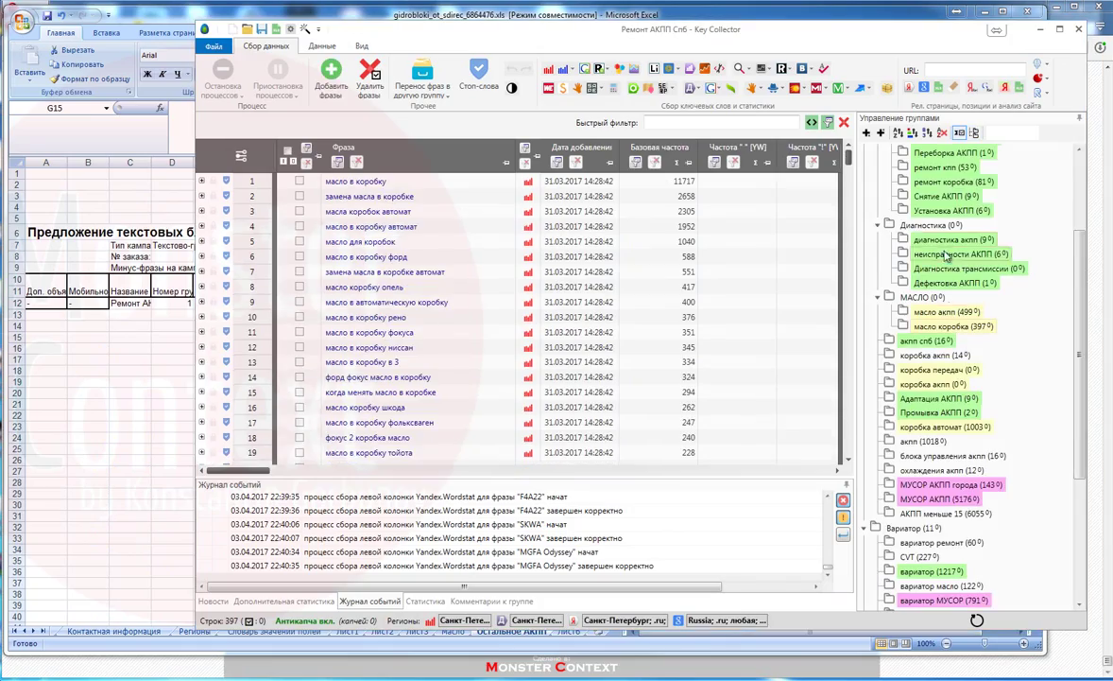
{"action": "left_click", "coordinate": [935, 284]}
{"action": "left_click", "coordinate": [936, 240]}
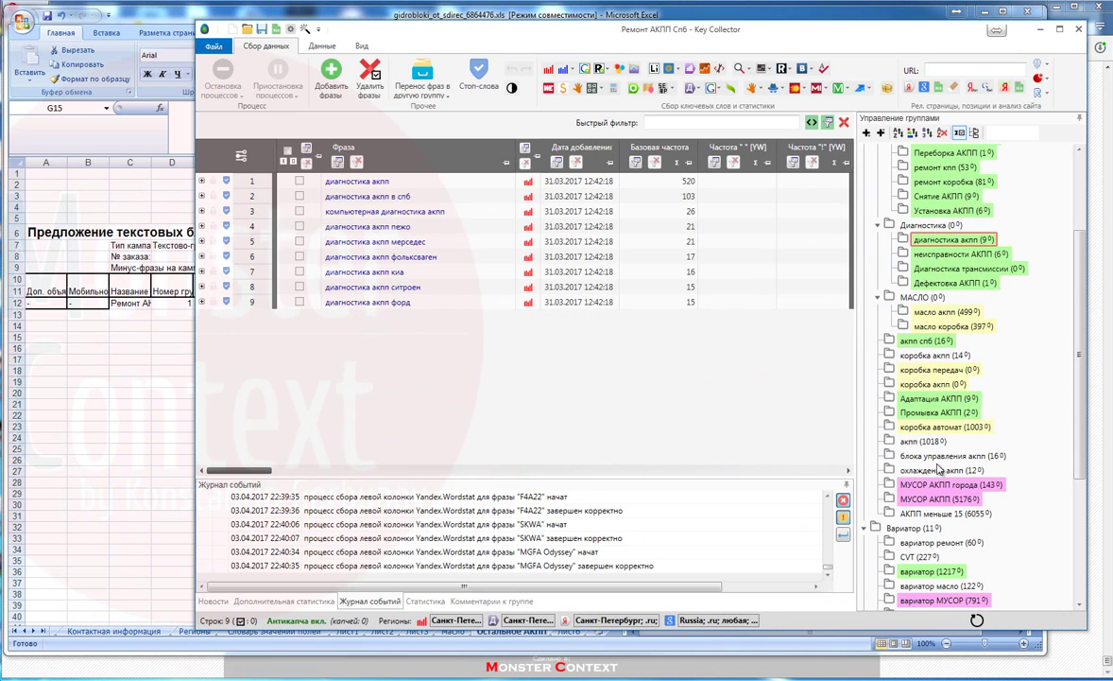
{"action": "left_click", "coordinate": [935, 469], "text": "shift"}
{"action": "left_click", "coordinate": [929, 313], "text": "ctrl"}
{"action": "left_click", "coordinate": [933, 327], "text": "ctrl"}
{"action": "left_click", "coordinate": [959, 132]}
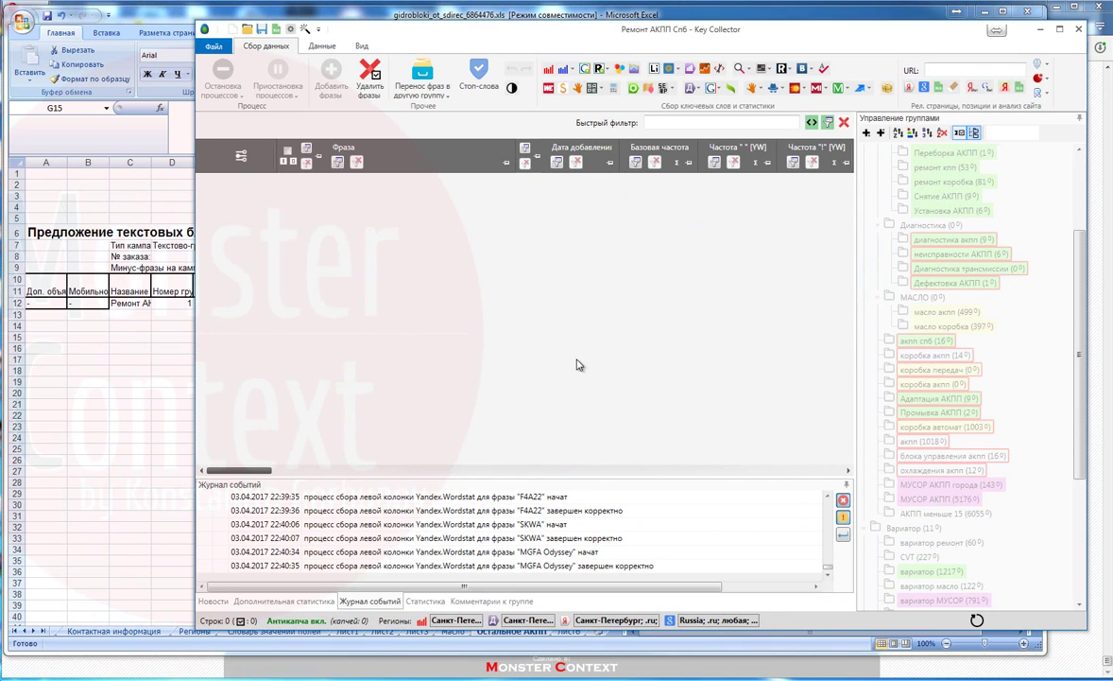
Sort the phrases by base frequency, highest first, and filter out those below the threshold of 20.
{"action": "left_click", "coordinate": [737, 148]}
{"action": "left_click", "coordinate": [715, 162]}
{"action": "left_click", "coordinate": [631, 310]}
{"action": "left_click", "coordinate": [647, 393]}
{"action": "left_click", "coordinate": [688, 311]}
{"action": "type", "text": "20"}
{"action": "left_click", "coordinate": [751, 421]}
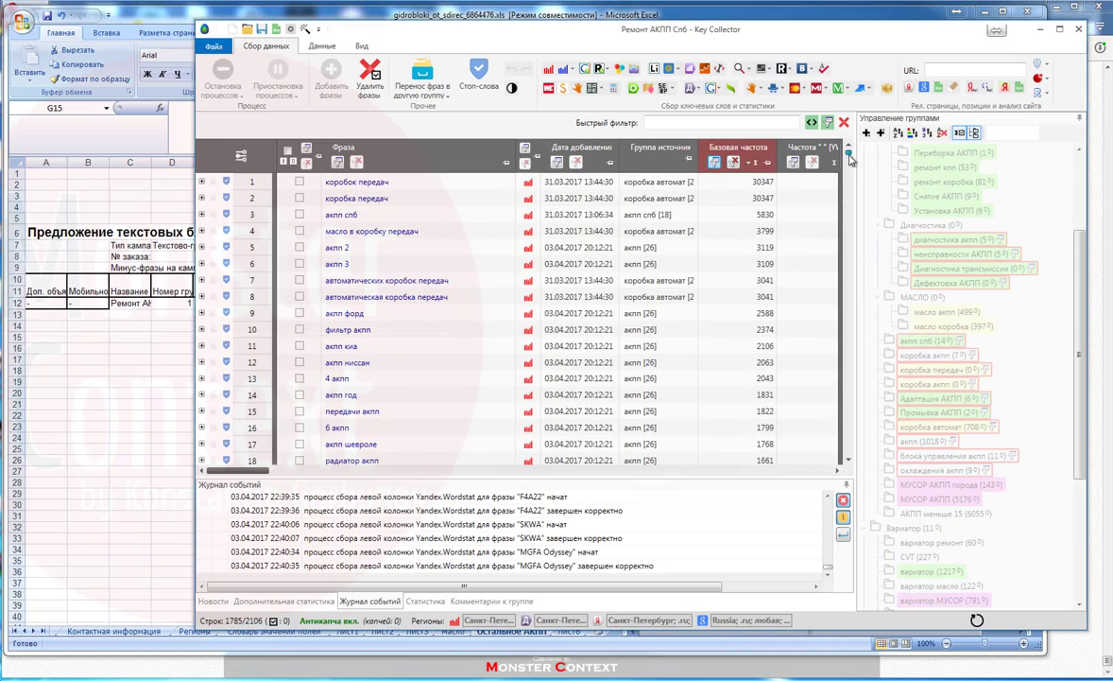
Copy the filtered phrase column and replace the key phrase list in AdPump's ad generator with it.
{"action": "right_click", "coordinate": [398, 157]}
{"action": "left_click", "coordinate": [444, 187]}
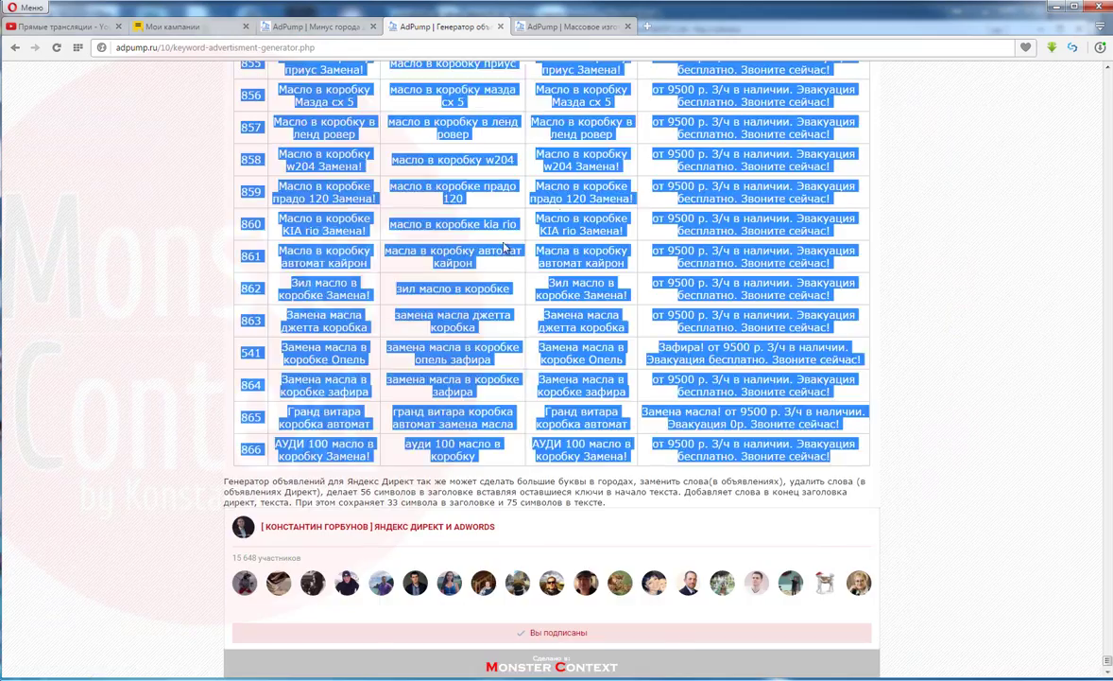
{"action": "scroll", "coordinate": [1106, 641], "scroll_direction": "up", "scroll_amount": 5}
{"action": "left_click_drag", "start_coordinate": [1106, 641], "coordinate": [1106, 74]}
{"action": "scroll", "coordinate": [505, 499], "scroll_direction": "down", "scroll_amount": 4}
{"action": "scroll", "coordinate": [529, 331], "scroll_direction": "up", "scroll_amount": 3}
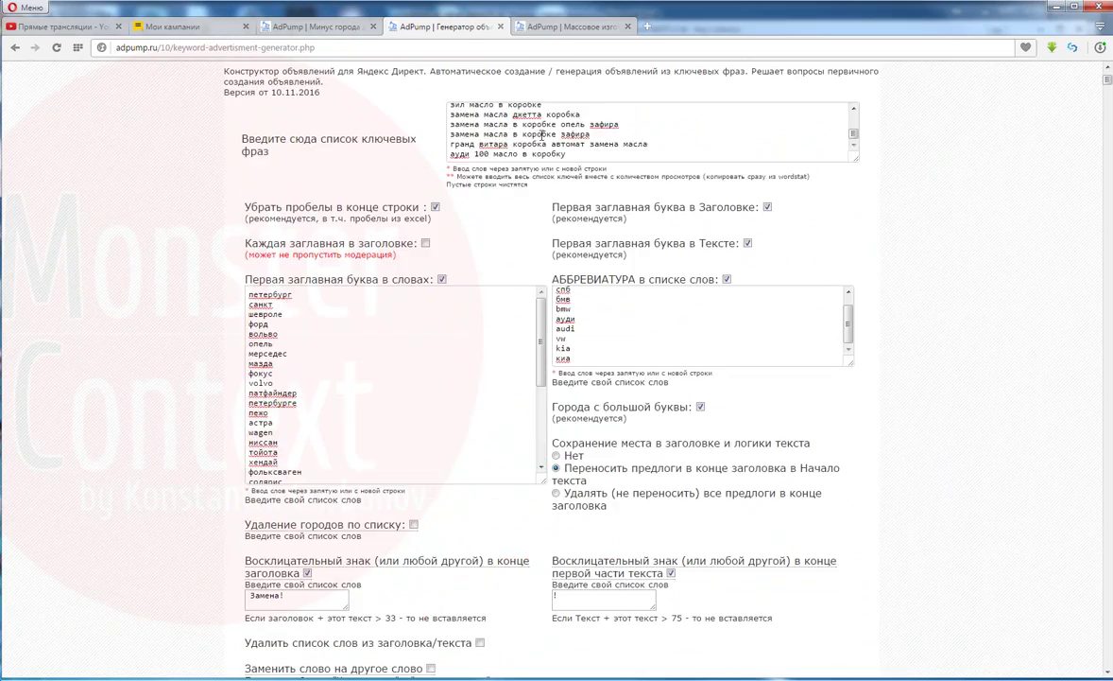
{"action": "scroll", "coordinate": [551, 255], "scroll_direction": "down", "scroll_amount": 10}
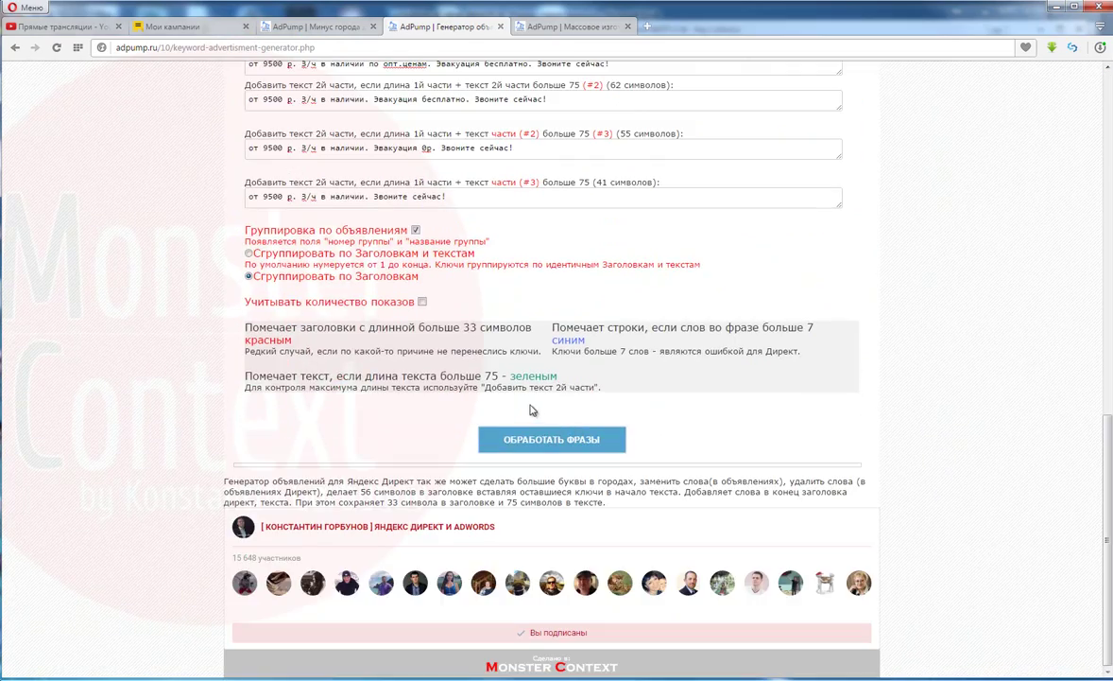
Set the heading ending to "Ремонт!" in the ad generator and process the phrases.
{"action": "scroll", "coordinate": [570, 404], "scroll_direction": "up", "scroll_amount": 5}
{"action": "double_click", "coordinate": [251, 332]}
{"action": "type", "text": "Ремонт"}
{"action": "scroll", "coordinate": [656, 286], "scroll_direction": "down", "scroll_amount": 8}
{"action": "left_click", "coordinate": [569, 166]}
Copy the whole generated repair-ad table into a new Excel sheet, using the destination formatting.
{"action": "scroll", "coordinate": [948, 312], "scroll_direction": "down", "scroll_amount": 3}
{"action": "scroll", "coordinate": [948, 312], "scroll_direction": "up", "scroll_amount": 1}
{"action": "scroll", "coordinate": [730, 410], "scroll_direction": "down", "scroll_amount": 20}
{"action": "left_click_drag", "start_coordinate": [241, 389], "coordinate": [828, 482]}
{"action": "scroll", "coordinate": [842, 511], "scroll_direction": "down", "scroll_amount": 20}
{"action": "key", "text": "alt+Tab"}
{"action": "left_click", "coordinate": [599, 635]}
{"action": "key", "text": "ctrl+v"}
{"action": "left_click", "coordinate": [249, 621]}
{"action": "left_click", "coordinate": [316, 650]}
Copy the Фраза, Заголовок and Текст columns from Лист7, headers included, into Остальное АКПП, starting at cell E12.
{"action": "left_click", "coordinate": [129, 162]}
{"action": "left_click", "coordinate": [129, 174]}
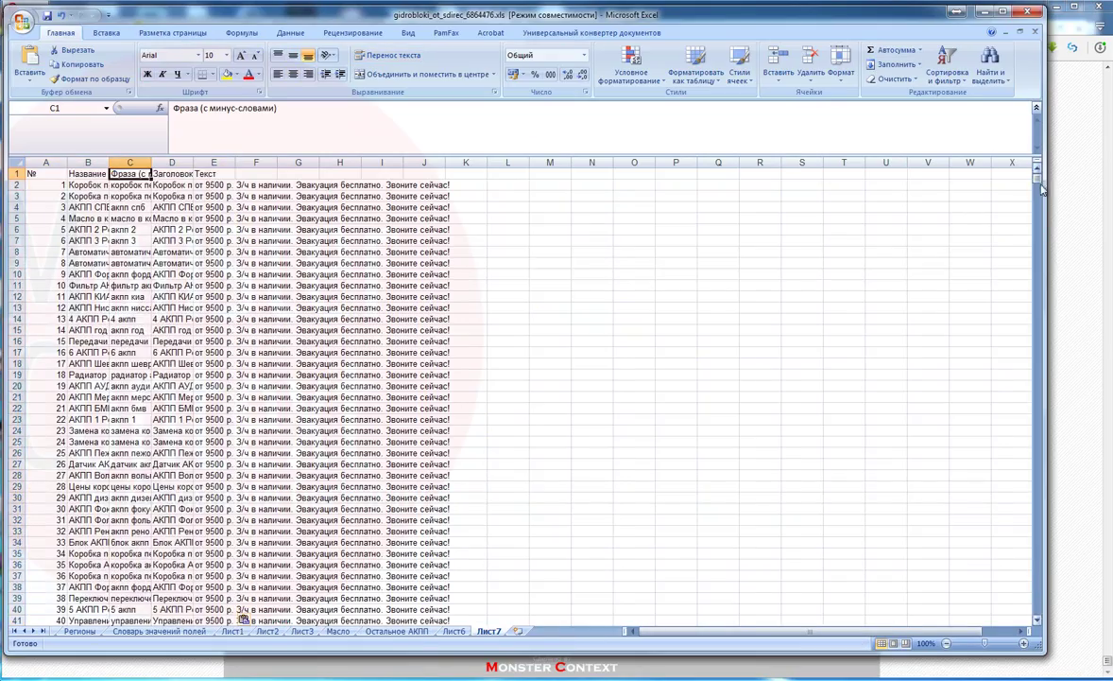
{"action": "left_click_drag", "start_coordinate": [1036, 180], "coordinate": [1036, 610]}
{"action": "scroll", "coordinate": [600, 573], "scroll_direction": "down", "scroll_amount": 3}
{"action": "left_click", "coordinate": [226, 520], "text": "shift"}
{"action": "key", "text": "ctrl+c"}
{"action": "left_click", "coordinate": [397, 630]}
{"action": "left_click", "coordinate": [195, 303]}
{"action": "key", "text": "ctrl+v"}
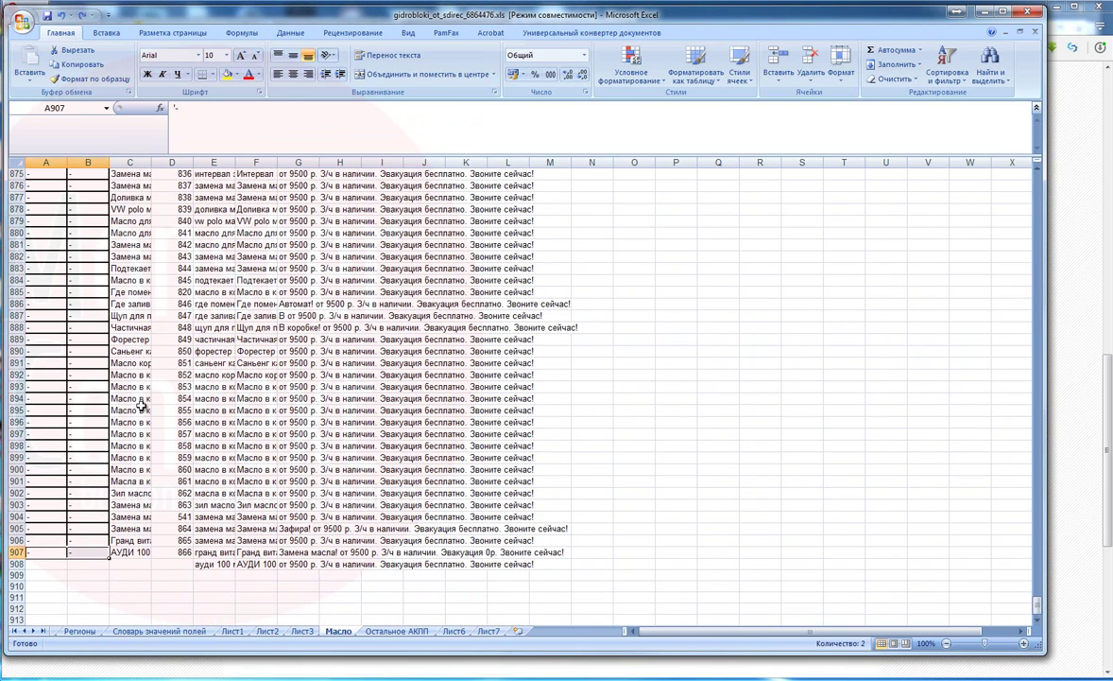
Delete the stray header cells E12:G12 in the Масло sheet, shifting the cells below up.
{"action": "scroll", "coordinate": [125, 505], "scroll_direction": "up", "scroll_amount": 6}
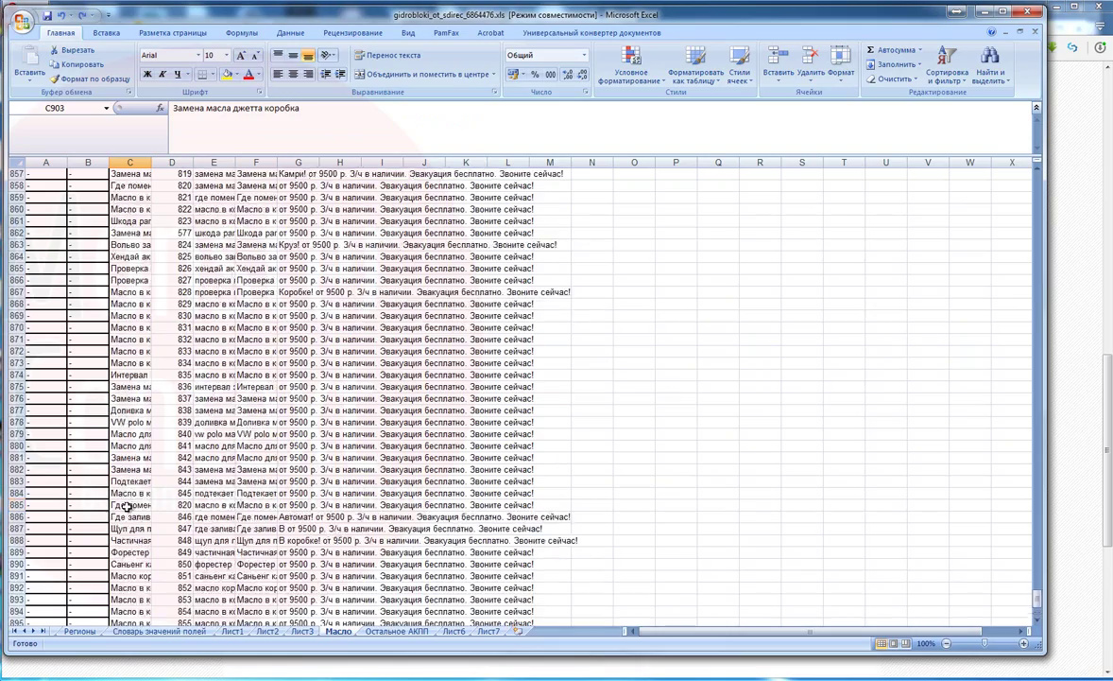
{"action": "left_click_drag", "start_coordinate": [1038, 602], "coordinate": [1049, 175]}
{"action": "right_click", "coordinate": [212, 305]}
{"action": "left_click", "coordinate": [241, 384]}
{"action": "left_click", "coordinate": [216, 416]}
Copy the Масло group names into the UTM generator's key phrases and set the campaign name to акпп_масло_поиск.
{"action": "left_click", "coordinate": [123, 304]}
{"action": "key", "text": "shift+Page_Down"}
{"action": "key", "text": "shift+Page_Down"}
{"action": "key", "text": "shift+Page_Down"}
{"action": "key", "text": "shift+Page_Down"}
{"action": "key", "text": "shift+Page_Down"}
{"action": "key", "text": "shift+Page_Down"}
{"action": "key", "text": "shift+Page_Down"}
{"action": "key", "text": "shift+Page_Down"}
{"action": "key", "text": "shift+Page_Down"}
{"action": "key", "text": "shift+Page_Down"}
{"action": "key", "text": "shift+Page_Down"}
{"action": "key", "text": "shift+Page_Down"}
{"action": "key", "text": "shift+Page_Down"}
{"action": "key", "text": "shift+Page_Down"}
{"action": "key", "text": "shift+Page_Down"}
{"action": "key", "text": "shift+Page_Down"}
{"action": "key", "text": "shift+Page_Down"}
{"action": "key", "text": "shift+Page_Down"}
{"action": "key", "text": "shift+Page_Down"}
{"action": "key", "text": "shift+Page_Down"}
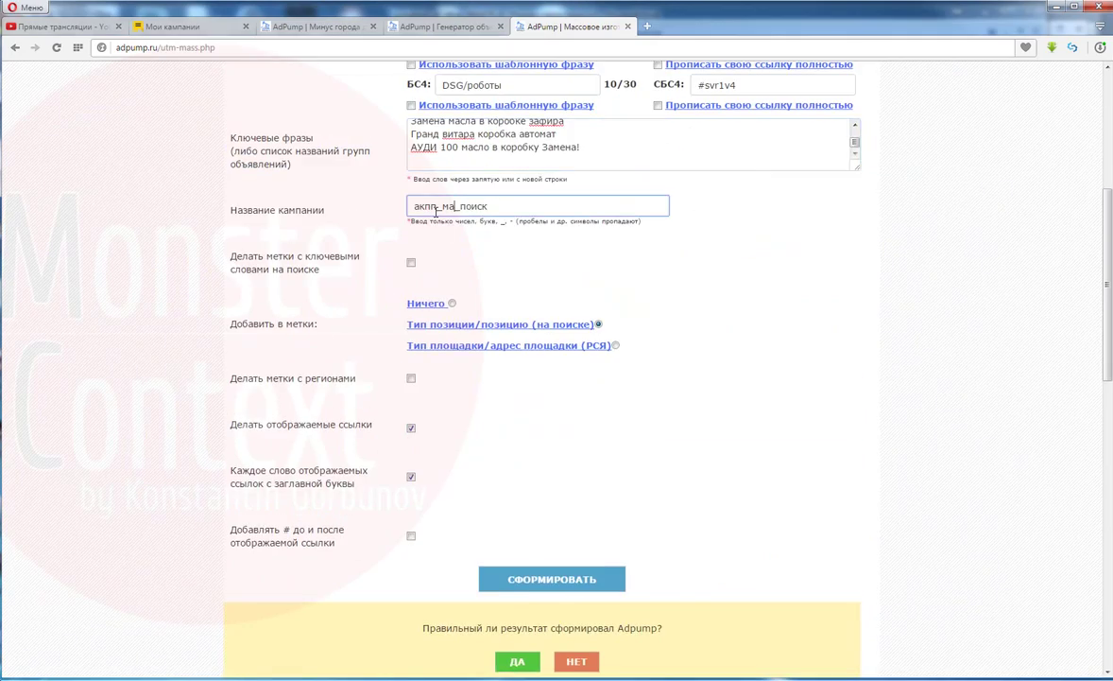
Generate the oil campaign's UTM links and copy the links and quick-link data into the Масло sheet, starting at row 12.
{"action": "scroll", "coordinate": [498, 398], "scroll_direction": "down", "scroll_amount": 3}
{"action": "scroll", "coordinate": [874, 479], "scroll_direction": "down", "scroll_amount": 2}
{"action": "left_click", "coordinate": [490, 444]}
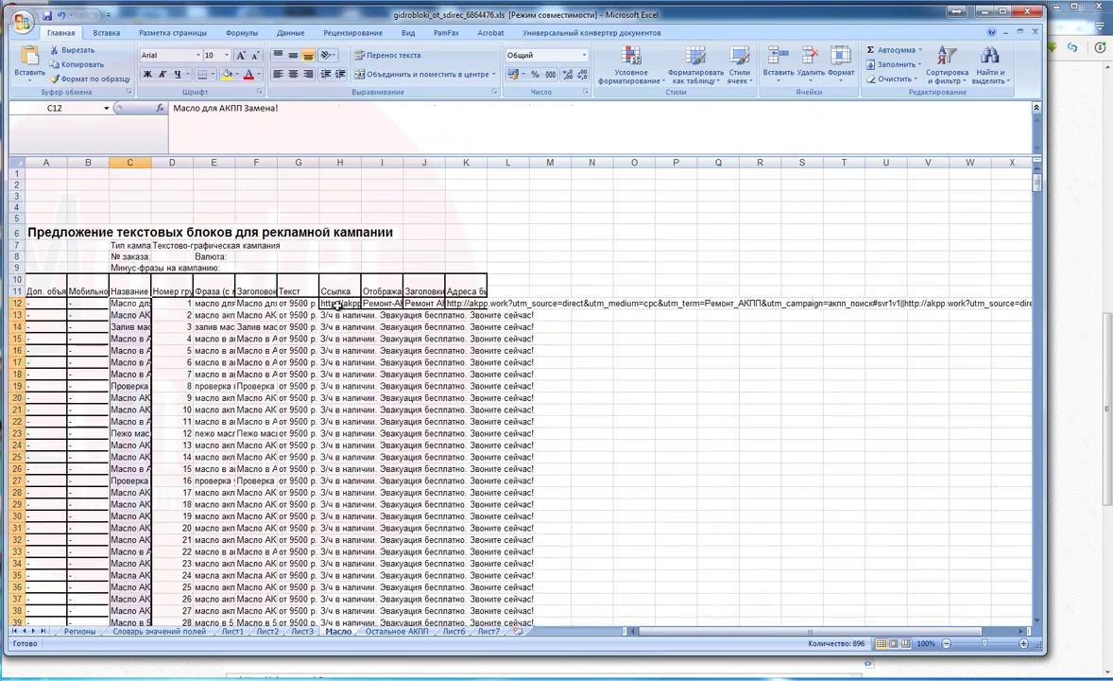
{"action": "left_click", "coordinate": [424, 304]}
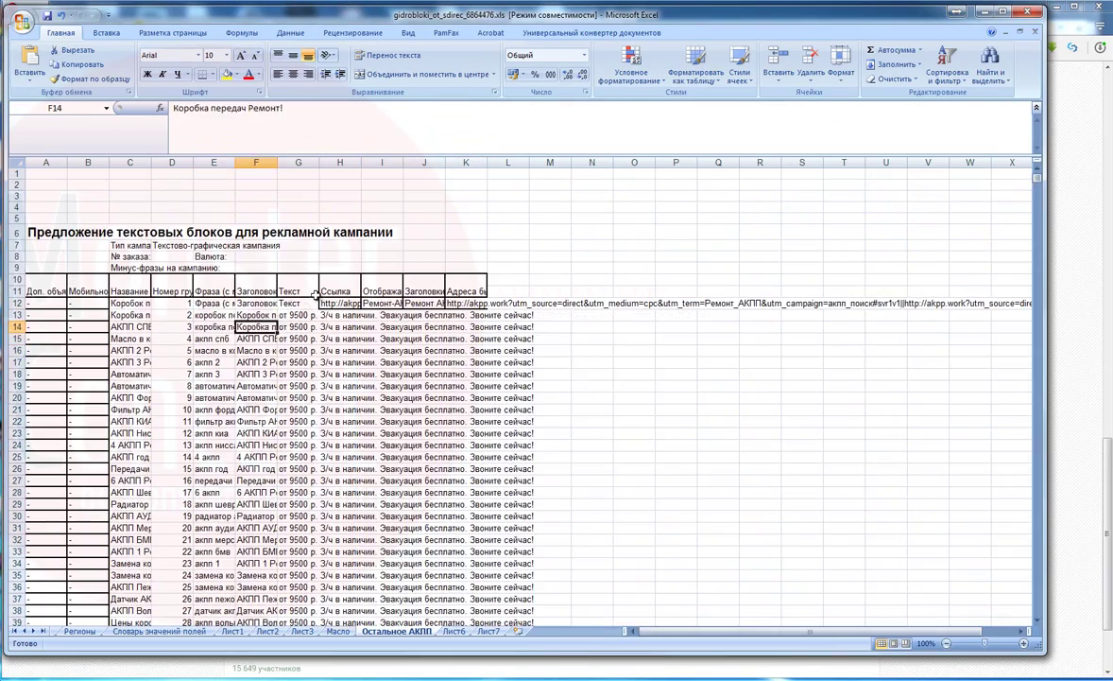
Delete the stray header cells E12:G12 in the Остальное АКПП sheet, shifting the cells below up.
{"action": "left_click_drag", "start_coordinate": [189, 360], "coordinate": [149, 301]}
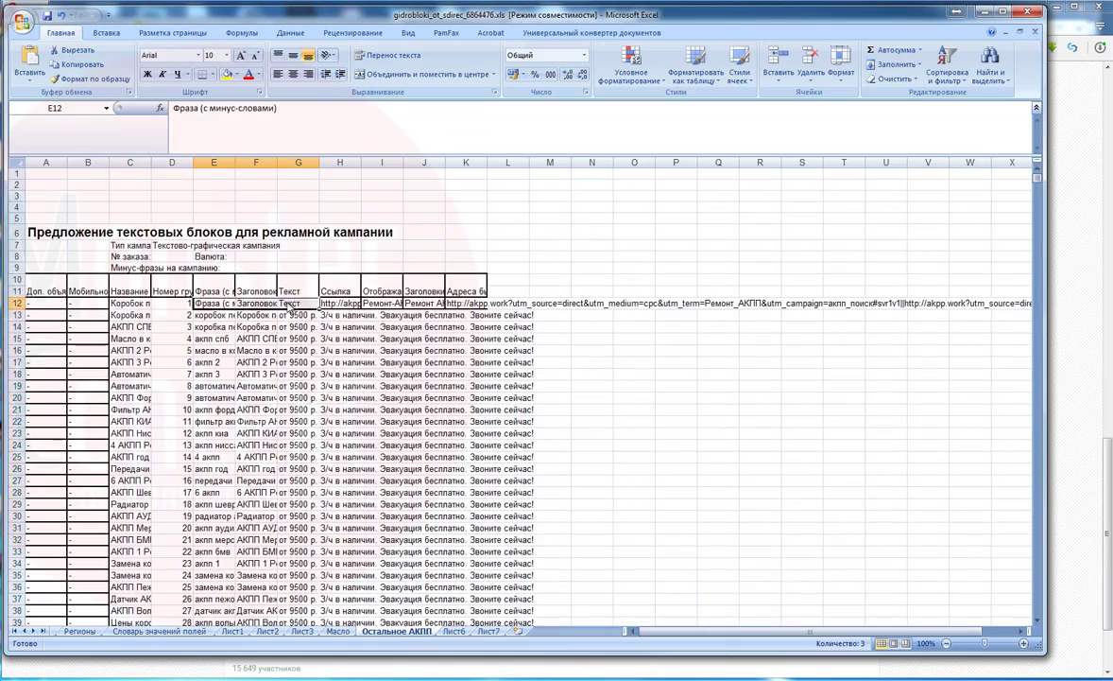
{"action": "key", "text": "ctrl+minus"}
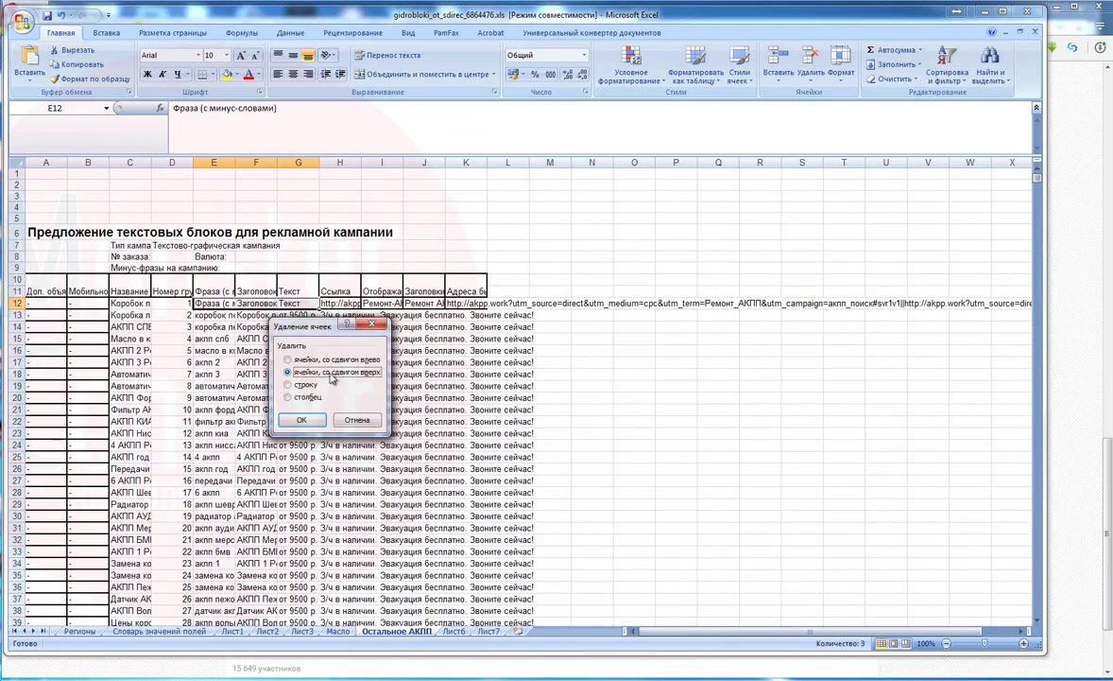
{"action": "left_click", "coordinate": [302, 420]}
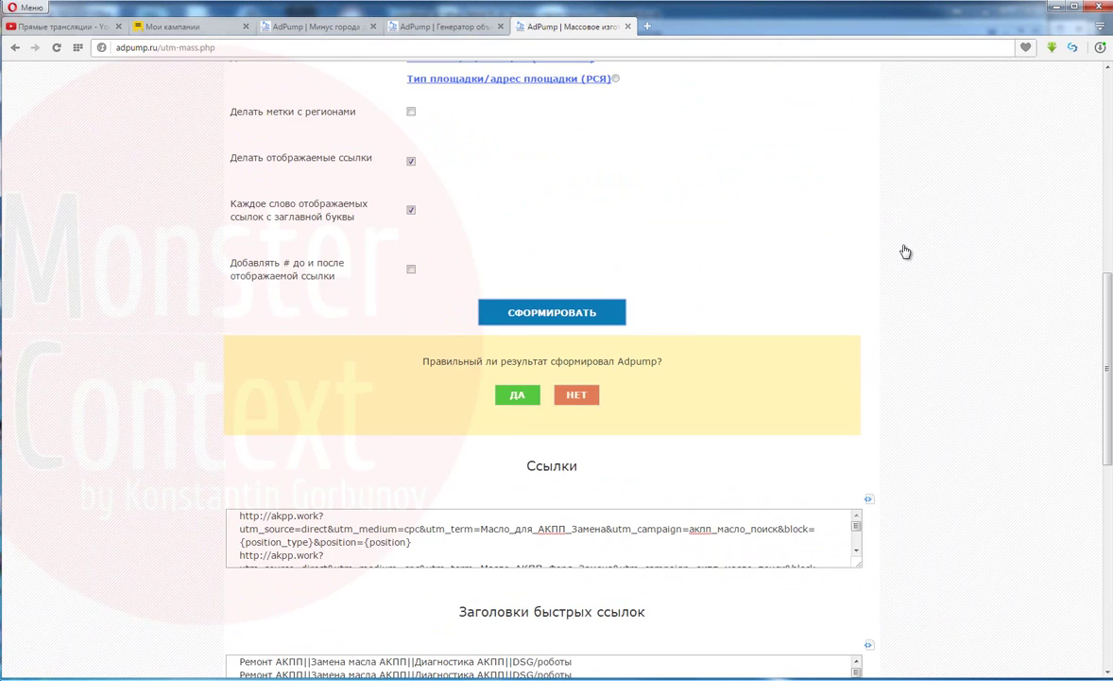
Generate UTM links for the Остальное АКПП group names with campaign name акпп_прочие_поиск and copy the results into that sheet.
{"action": "scroll", "coordinate": [487, 476], "scroll_direction": "up", "scroll_amount": 5}
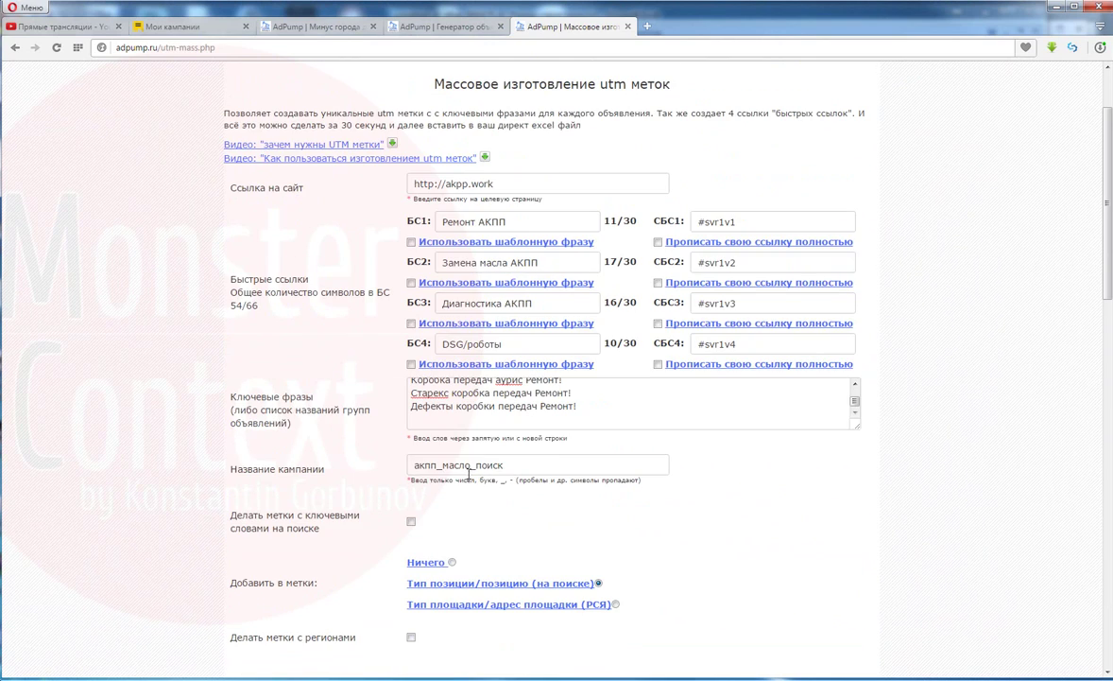
{"action": "scroll", "coordinate": [469, 465], "scroll_direction": "down", "scroll_amount": 8}
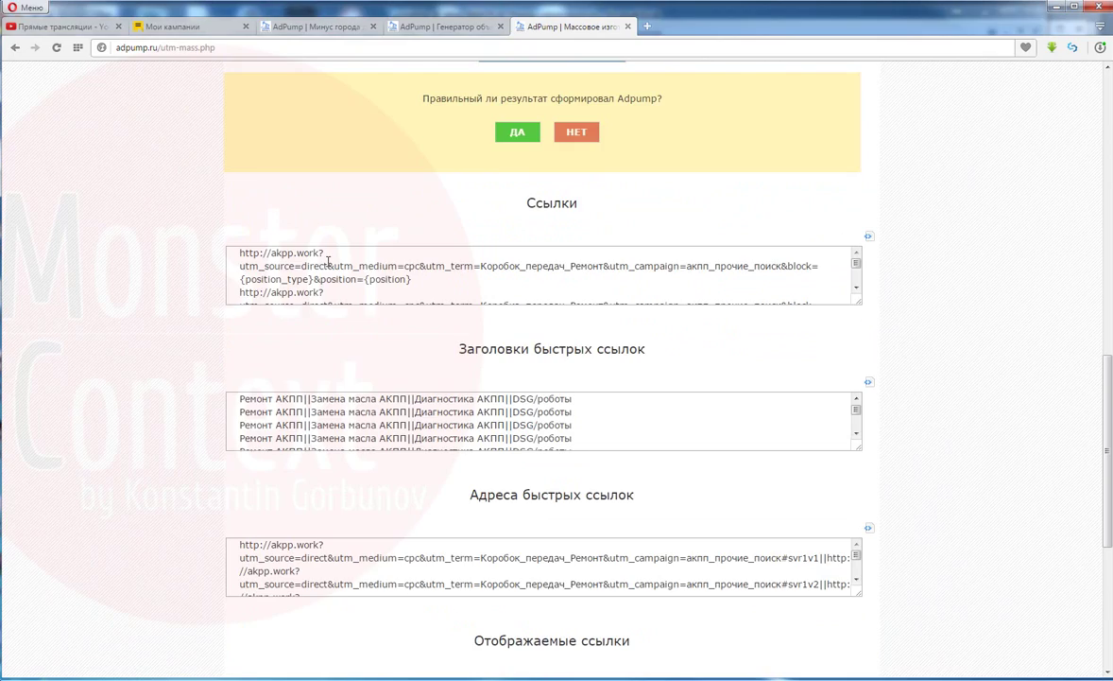
{"action": "left_click", "coordinate": [352, 261]}
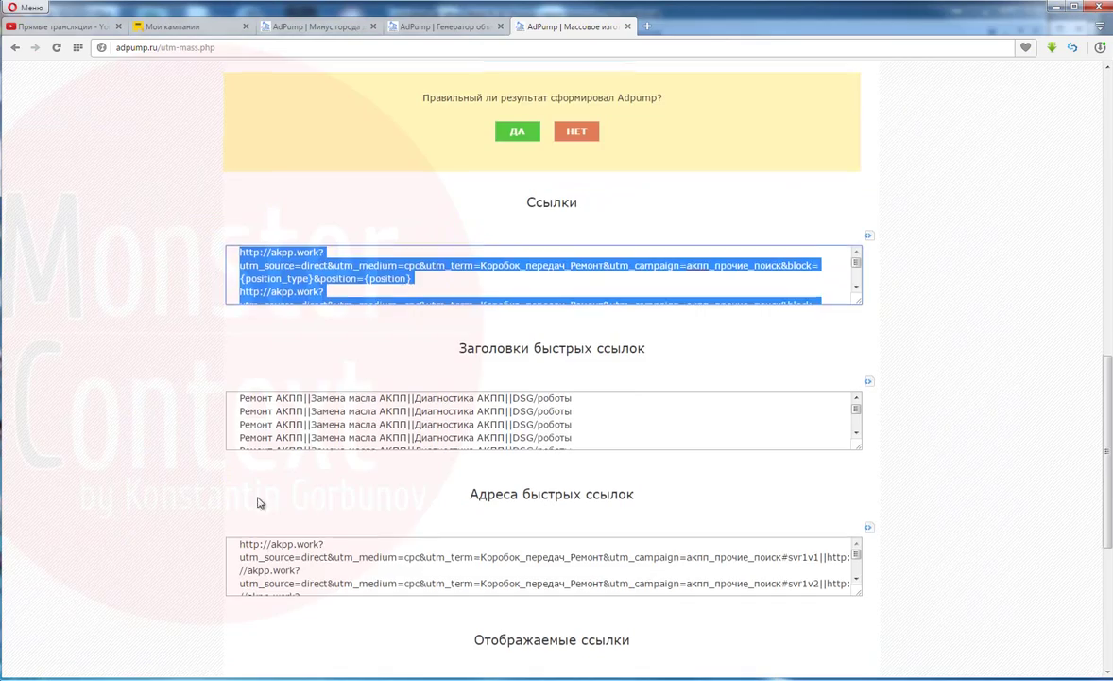
{"action": "scroll", "coordinate": [488, 378], "scroll_direction": "down", "scroll_amount": 3}
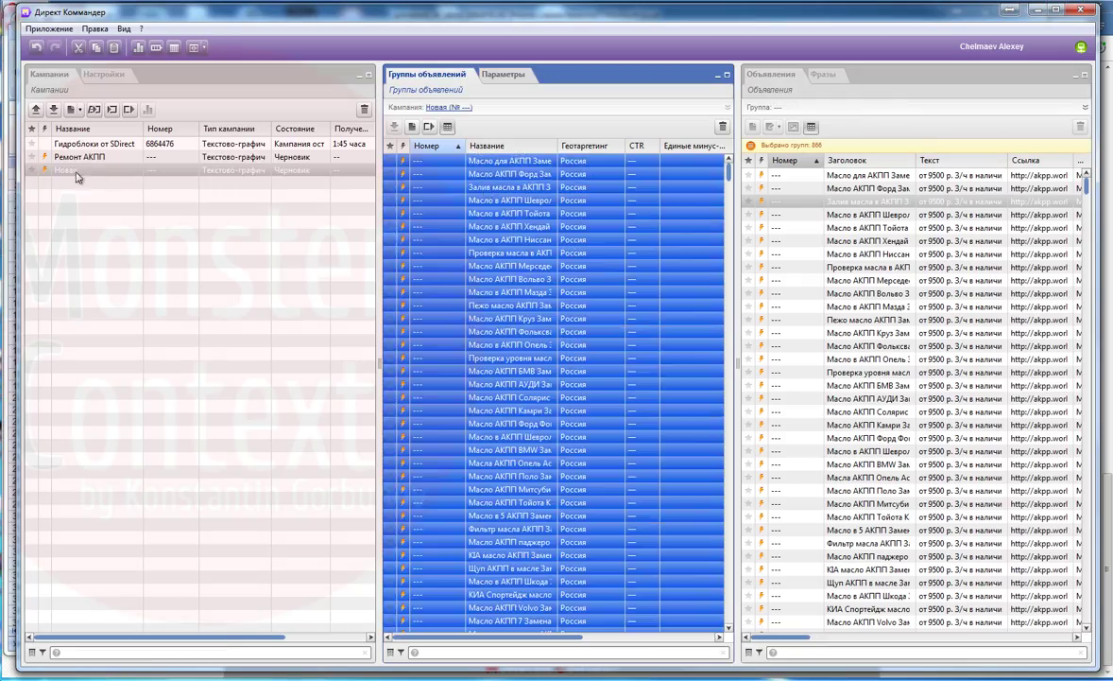
In Direct Commander, rename the newly imported oil campaign "Масло в АКПП".
{"action": "left_click", "coordinate": [66, 170]}
{"action": "type", "text": "Масло в АКПП"}
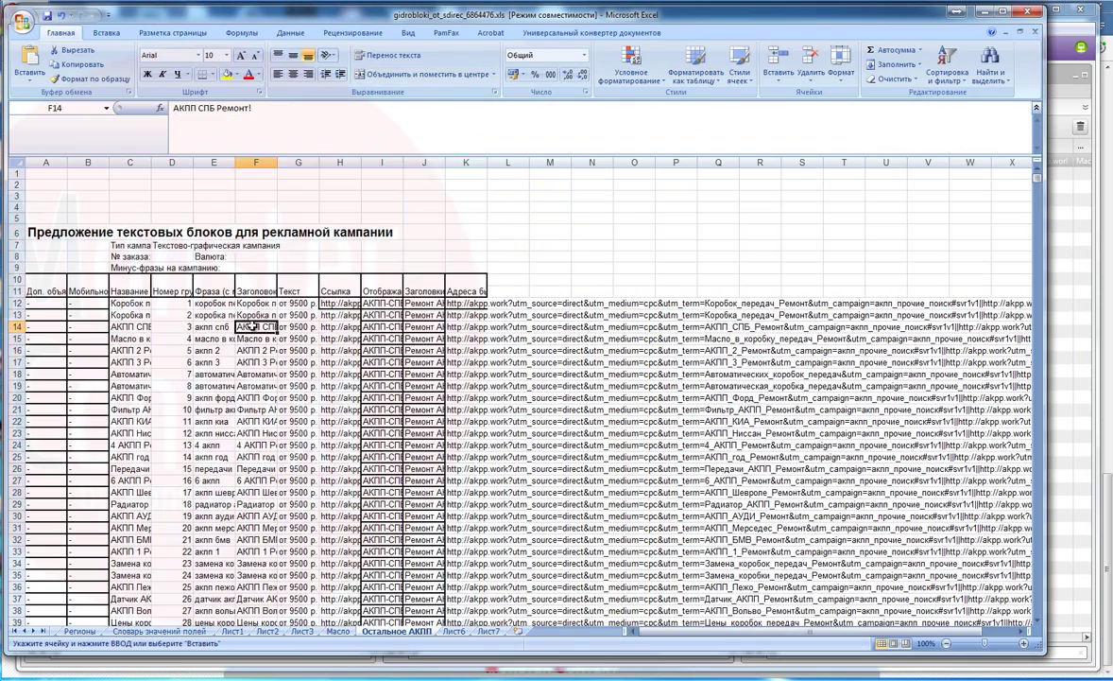
Copy the whole Остальное АКПП table from Excel and import it into Direct Commander as a new campaign.
{"action": "key", "text": "ctrl+a"}
{"action": "key", "text": "ctrl+c"}
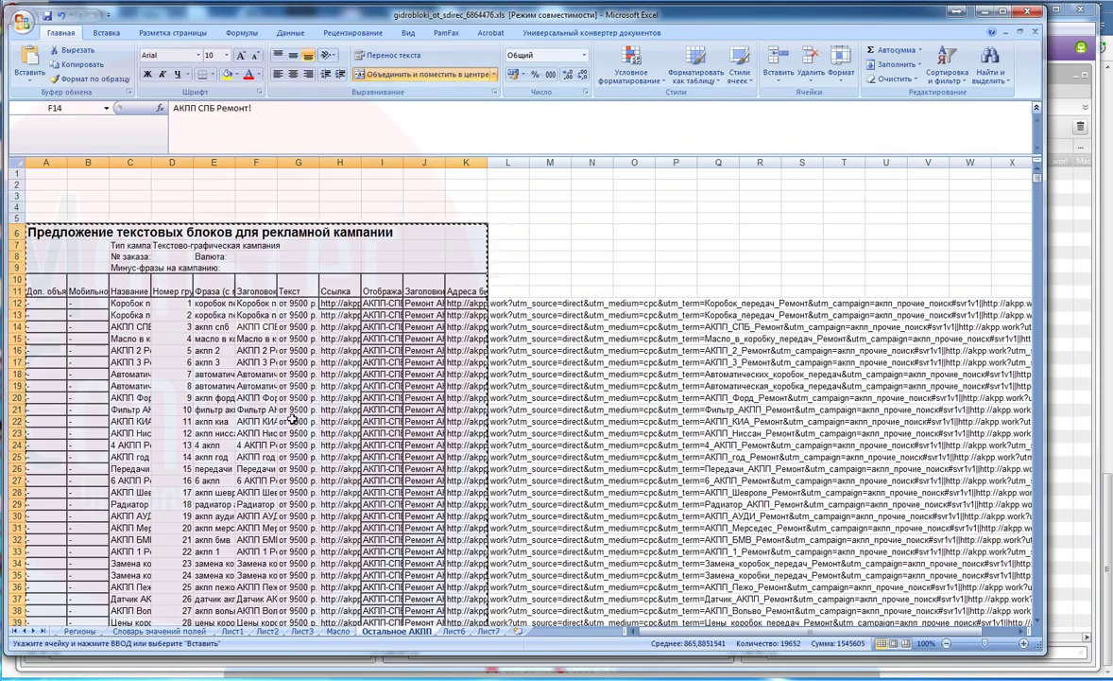
{"action": "key", "text": "alt+Tab"}
{"action": "left_click", "coordinate": [96, 111]}
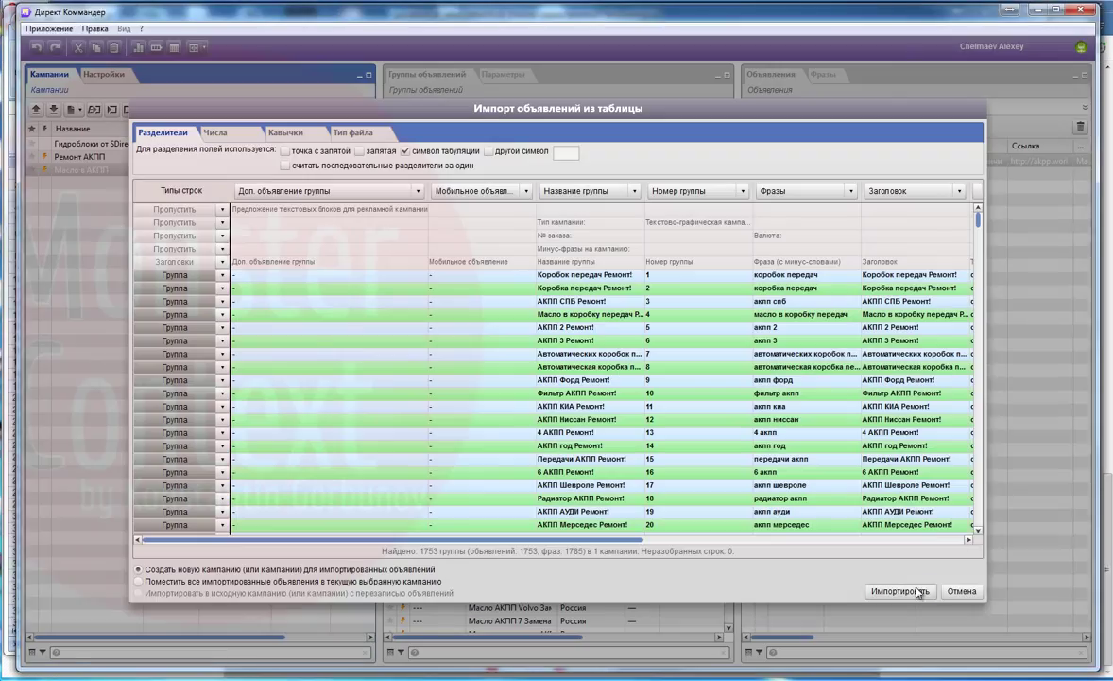
{"action": "left_click", "coordinate": [917, 591]}
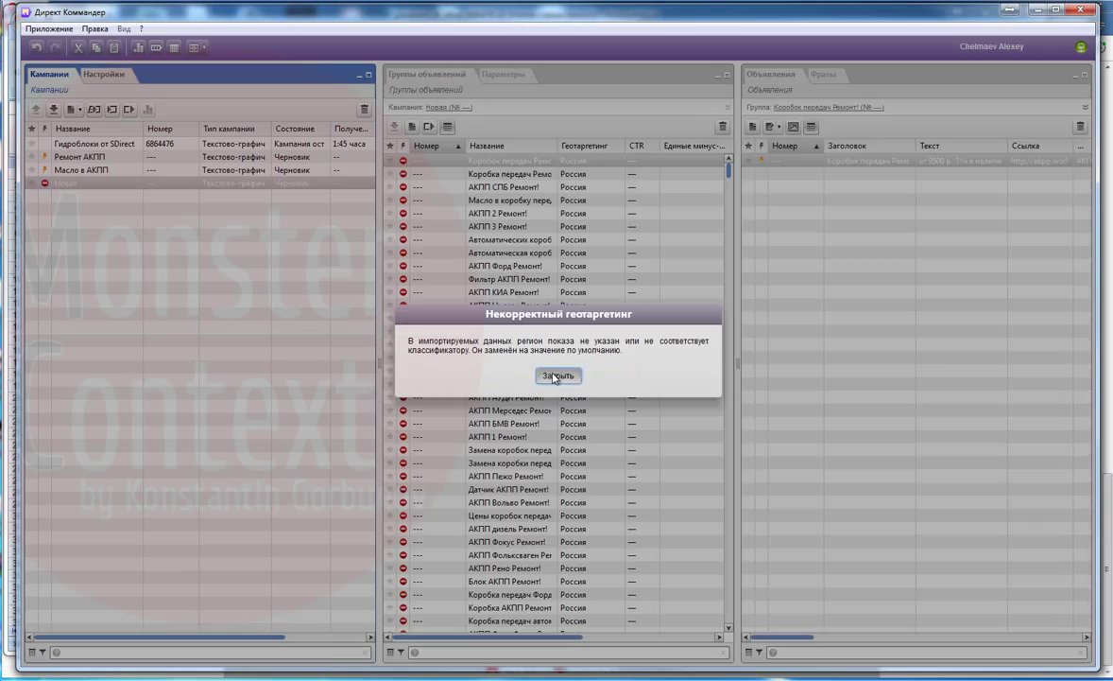
{"action": "key", "text": "Return"}
Set the bid of all phrases in the newly imported campaign to 15.00 р.
{"action": "left_click", "coordinate": [823, 75]}
{"action": "key", "text": "ctrl+a"}
{"action": "left_click", "coordinate": [836, 127]}
{"action": "left_click", "coordinate": [432, 467]}
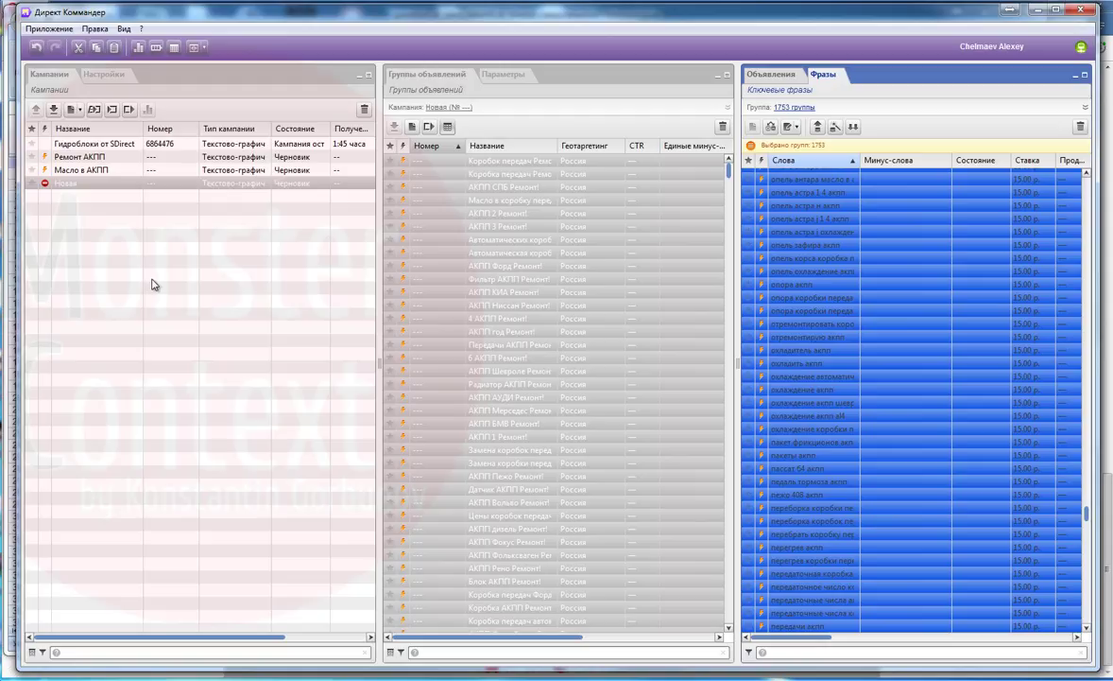
Rename the new campaign "Остальные в АКПП" and prefix the names of the three draft campaigns with "Поиск/".
{"action": "left_click", "coordinate": [68, 185]}
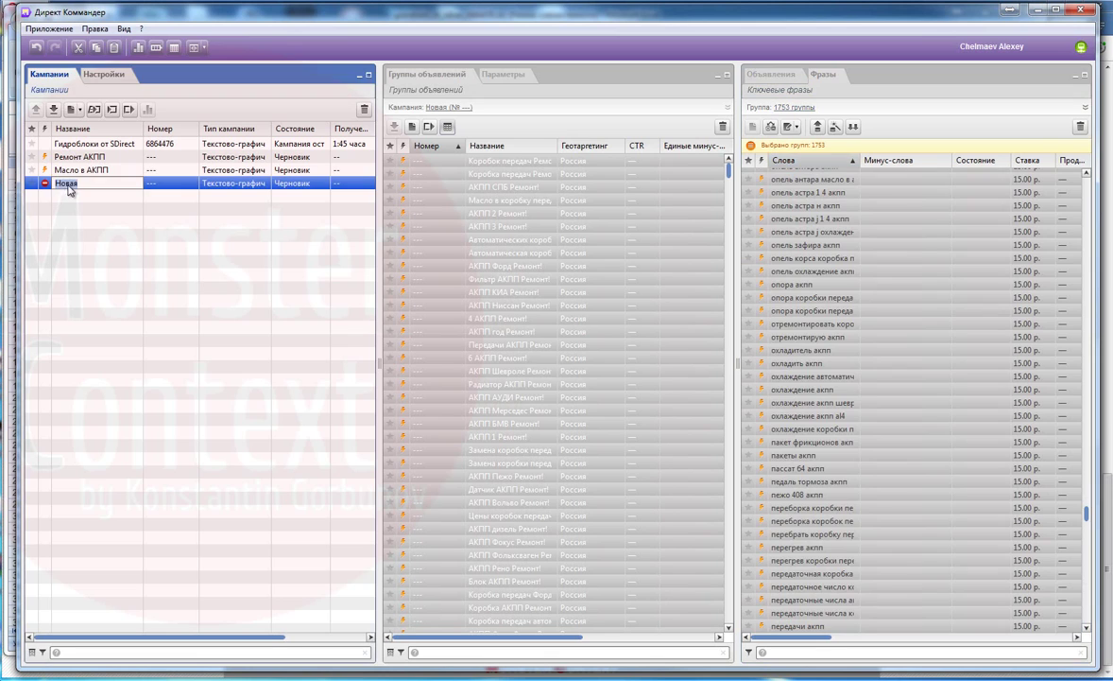
{"action": "left_click", "coordinate": [68, 157]}
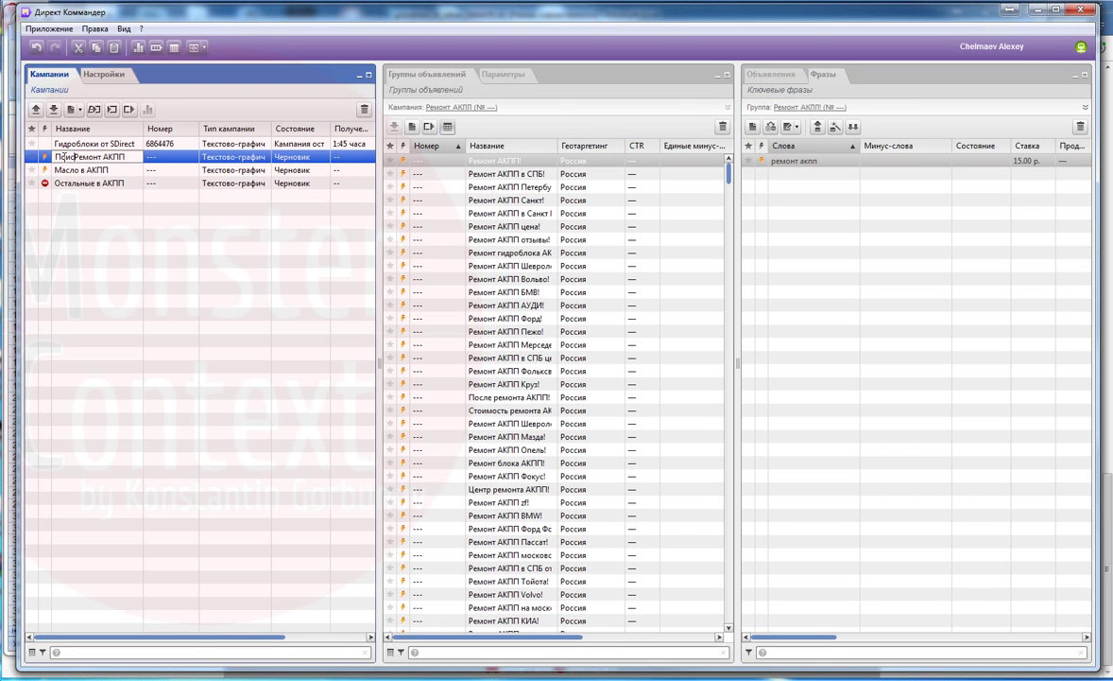
{"action": "double_click", "coordinate": [77, 170]}
{"action": "key", "text": "Home"}
{"action": "key", "text": "ctrl+v"}
{"action": "double_click", "coordinate": [77, 185]}
{"action": "key", "text": "Home"}
{"action": "key", "text": "ctrl+v"}
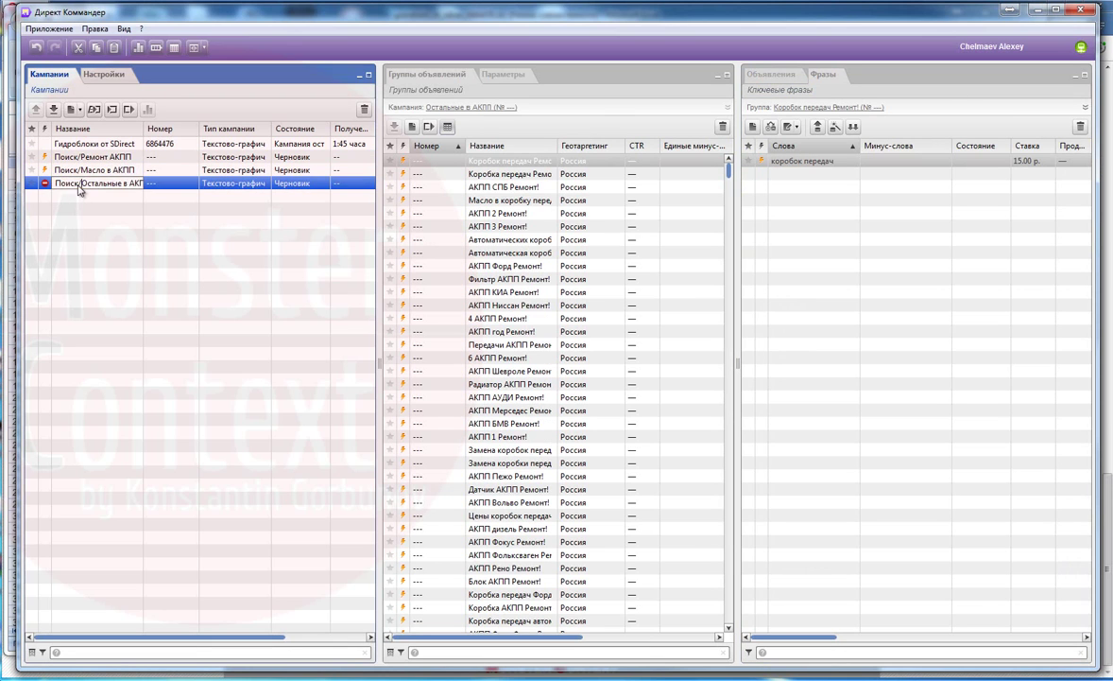
{"action": "key", "text": "Return"}
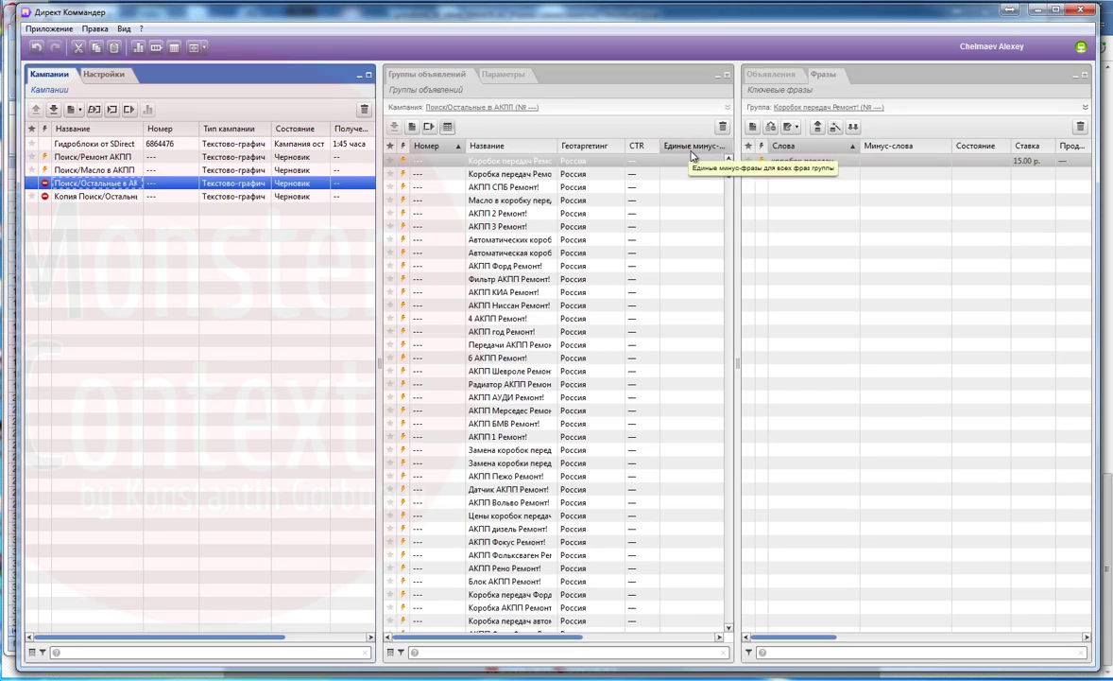
Duplicate the Поиск/Остальные в АКПП campaign and delete the copy's groups from "Можно ли буксировать Ремонт!" to the end of the list.
{"action": "left_click_drag", "start_coordinate": [728, 168], "coordinate": [737, 461]}
{"action": "left_click", "coordinate": [99, 197]}
{"action": "left_click_drag", "start_coordinate": [728, 169], "coordinate": [737, 350]}
{"action": "scroll", "coordinate": [619, 314], "scroll_direction": "down", "scroll_amount": 10}
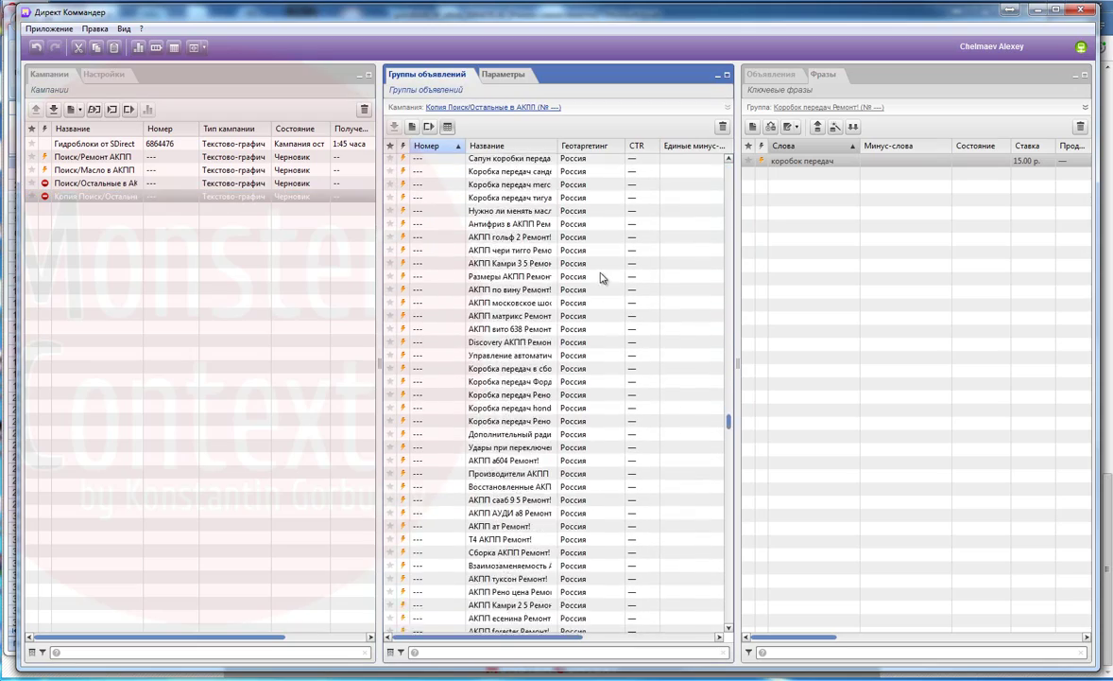
{"action": "key", "text": "shift+End"}
{"action": "key", "text": "Delete"}
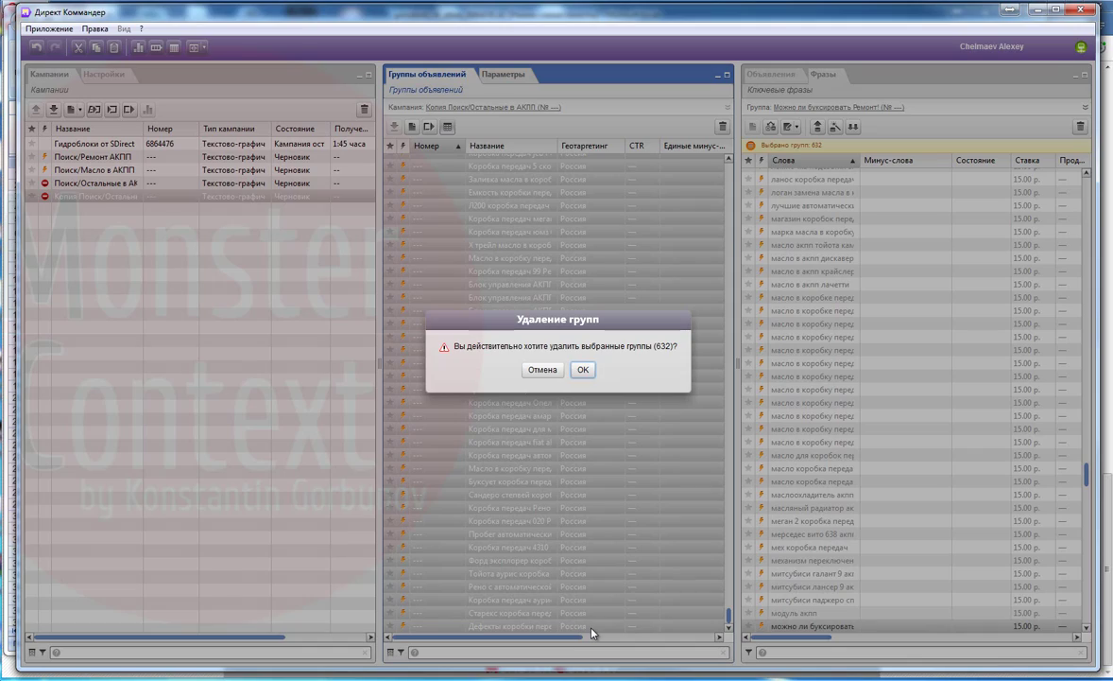
{"action": "key", "text": "Return"}
Delete the first part of the group list, the groups kept in the copy, from the original Поиск/Остальные в АКПП campaign.
{"action": "left_click", "coordinate": [89, 185]}
{"action": "left_click_drag", "start_coordinate": [729, 168], "coordinate": [736, 461]}
{"action": "left_click", "coordinate": [489, 295], "text": "shift"}
{"action": "left_click", "coordinate": [487, 285], "text": "shift"}
{"action": "key", "text": "Delete"}
{"action": "key", "text": "Return"}
Sort the copied campaign's groups by status and examine the ads of all its groups for errors.
{"action": "left_click", "coordinate": [112, 198], "text": "shift"}
{"action": "left_click", "coordinate": [91, 197]}
{"action": "left_click", "coordinate": [403, 147]}
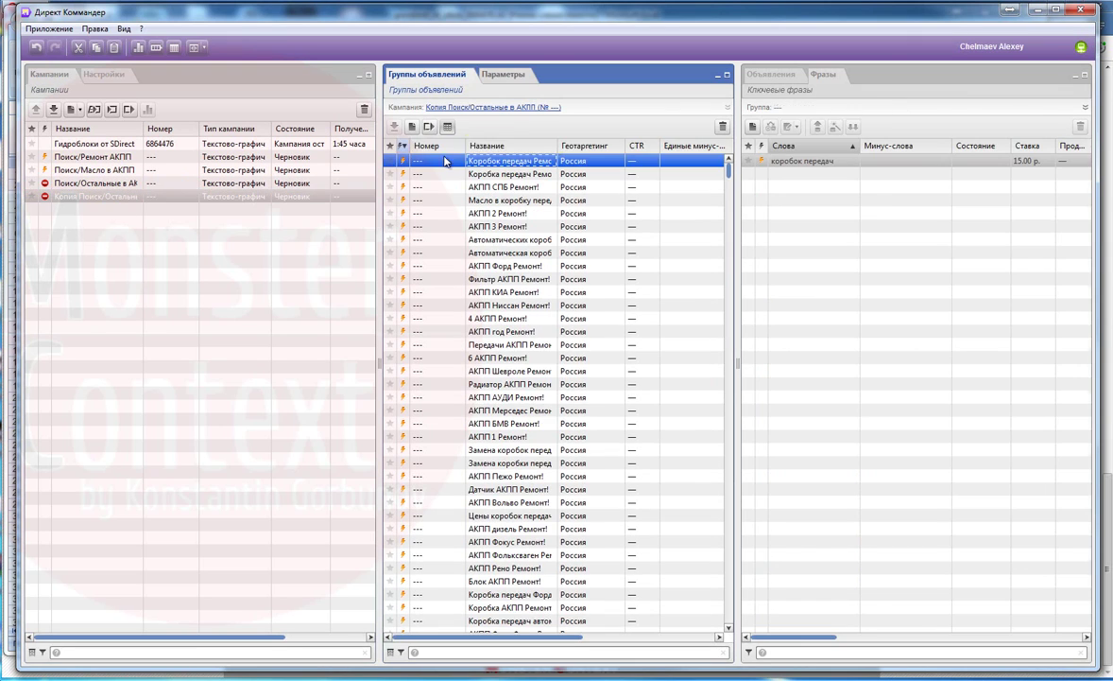
{"action": "key", "text": "ctrl+a"}
{"action": "left_click", "coordinate": [772, 75]}
{"action": "left_click", "coordinate": [832, 202]}
{"action": "left_click", "coordinate": [456, 73]}
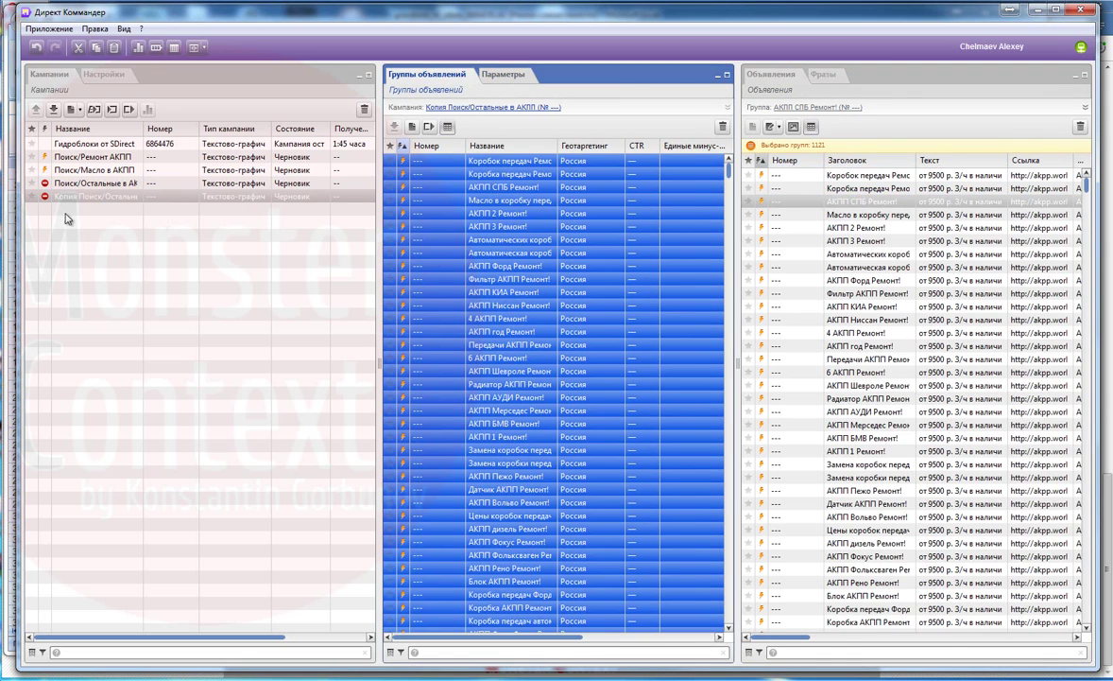
Shorten the text of the "Можно ли буксировать Ремонт!" ad in the original Поиск/Остальные в АКПП campaign to fit 75 characters.
{"action": "left_click", "coordinate": [103, 183]}
{"action": "left_click", "coordinate": [951, 162]}
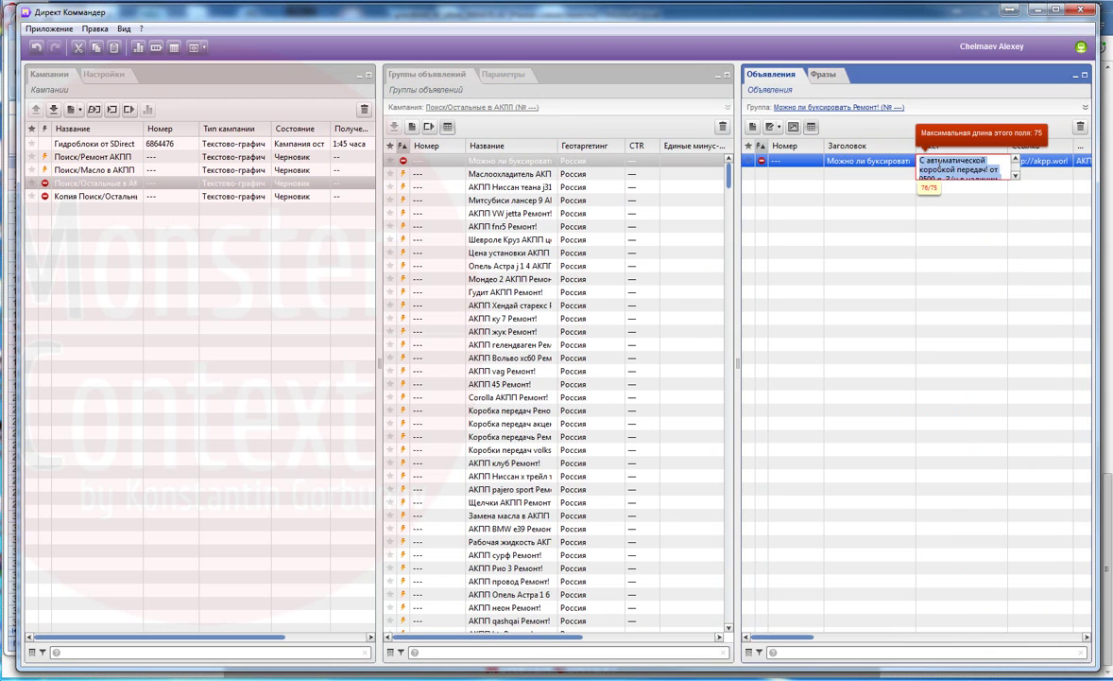
Move a first block of groups, starting with "Коробок передач Ремонт!", from the copied campaign into the original Поиск/Остальные в АКПП campaign.
{"action": "left_click", "coordinate": [105, 198]}
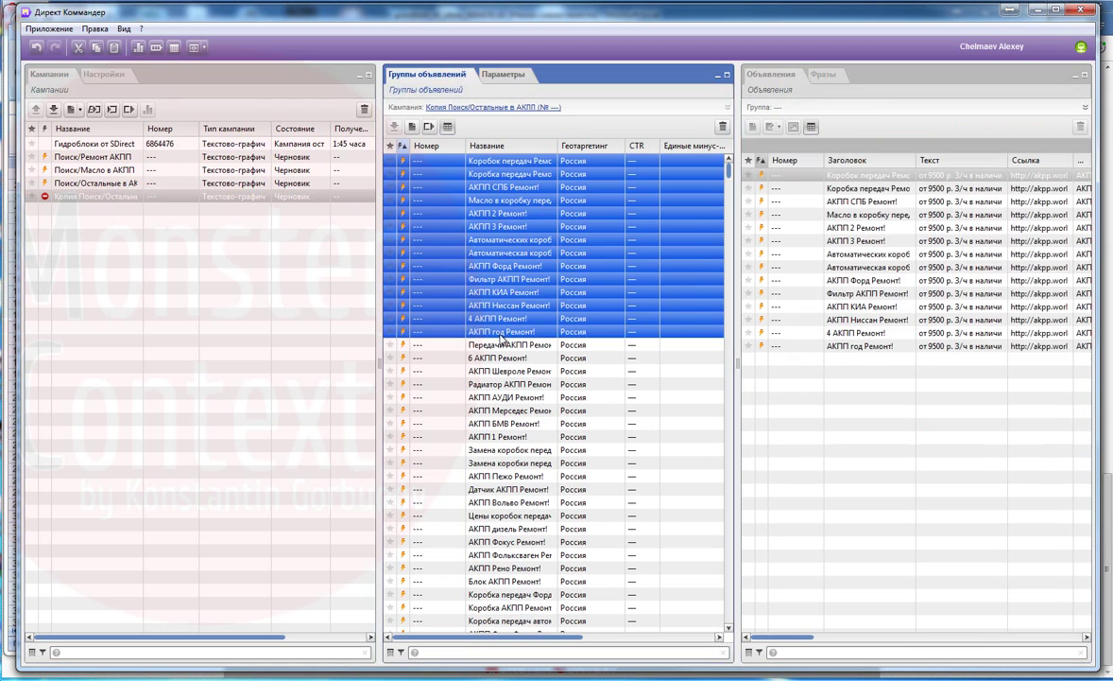
{"action": "left_click", "coordinate": [102, 184]}
{"action": "left_click", "coordinate": [560, 239]}
{"action": "key", "text": "ctrl+v"}
Move another block of groups from the start of the copied campaign's list into the original Поиск/Остальные в АКПП campaign.
{"action": "left_click", "coordinate": [104, 197]}
{"action": "left_click", "coordinate": [506, 163]}
{"action": "scroll", "coordinate": [510, 453], "scroll_direction": "down", "scroll_amount": 11}
{"action": "left_click", "coordinate": [509, 474], "text": "shift"}
{"action": "key", "text": "ctrl+x"}
{"action": "left_click", "coordinate": [106, 184]}
{"action": "left_click", "coordinate": [626, 214]}
{"action": "key", "text": "ctrl+v"}
{"action": "left_click", "coordinate": [584, 377]}
{"action": "left_click", "coordinate": [81, 195]}
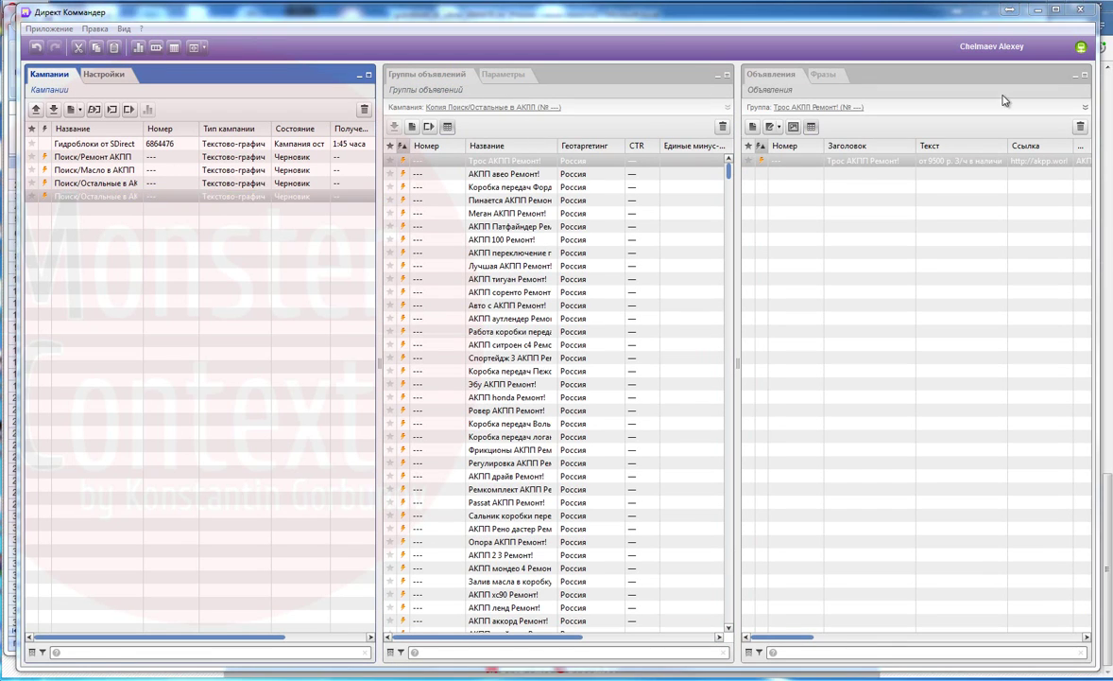
Select the four draft campaigns, from Поиск/Ремонт АКПП to Копия Поиск/Остальные в АКПП, and open the actions available for them.
{"action": "left_click", "coordinate": [98, 157]}
{"action": "left_click", "coordinate": [104, 198], "text": "shift"}
{"action": "right_click", "coordinate": [102, 197]}
{"action": "mouse_move", "coordinate": [168, 293]}
{"action": "left_click", "coordinate": [324, 324]}
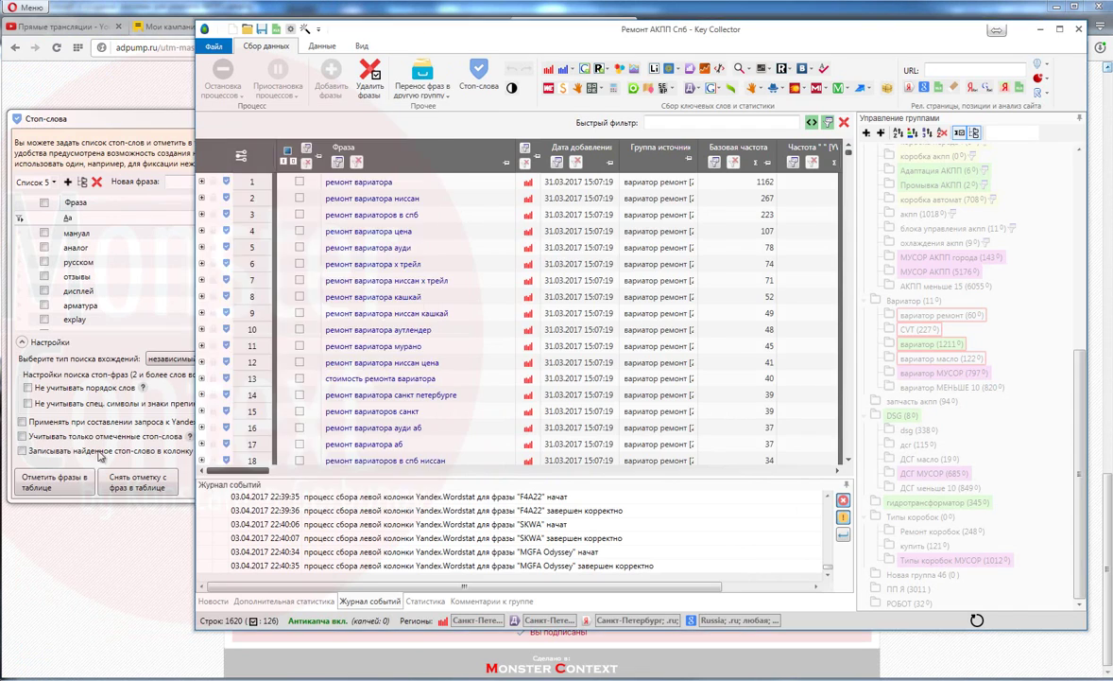
In Key Collector, move the вариатор phrases marked by stop-word lists, including Список 5 and Города, into the вариатор МУСОР group.
{"action": "left_click", "coordinate": [423, 74]}
{"action": "left_click", "coordinate": [641, 385]}
{"action": "left_click", "coordinate": [54, 182]}
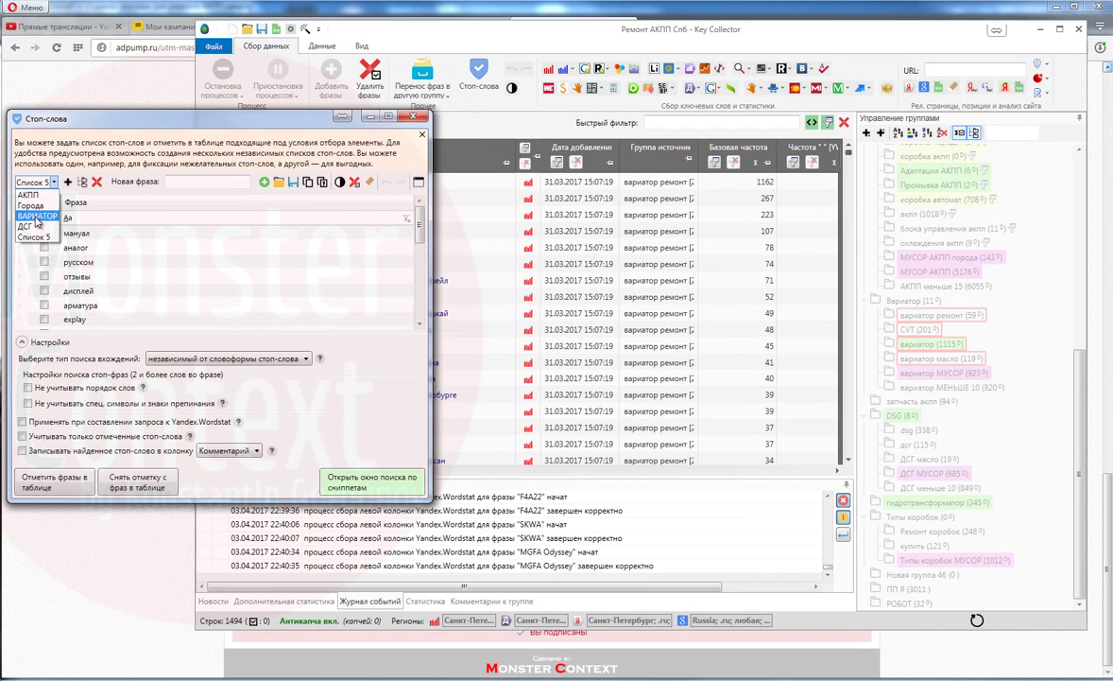
{"action": "left_click", "coordinate": [423, 74]}
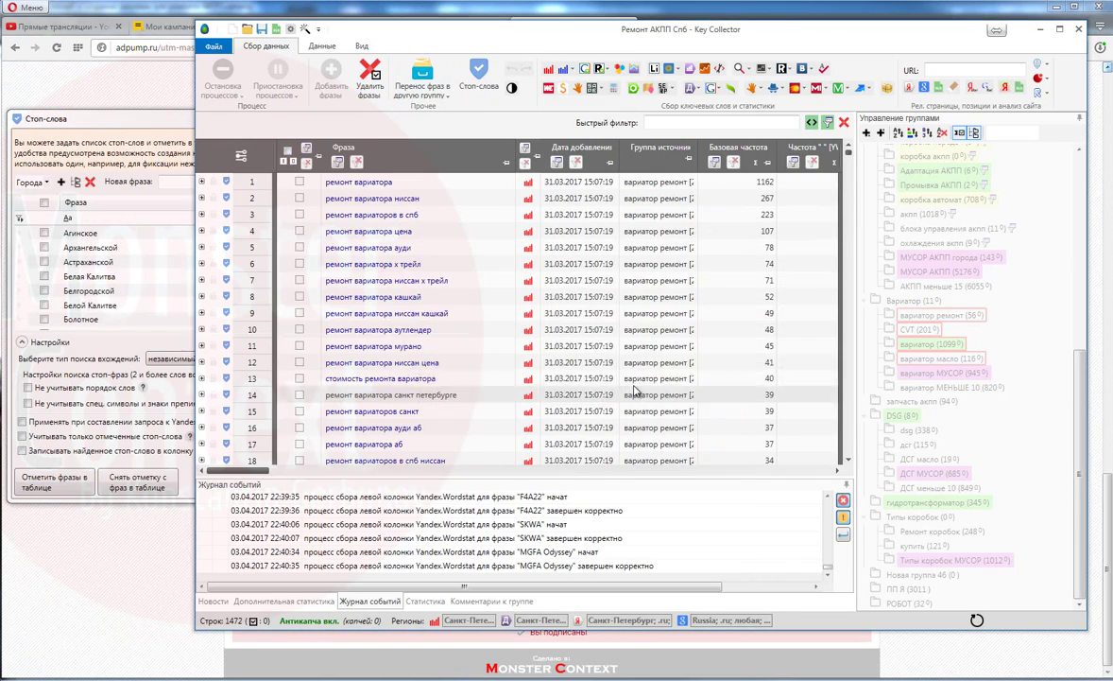
Copy the cleaned вариатор phrases from Key Collector and generate ads from them in the AdPump ad generator.
{"action": "scroll", "coordinate": [408, 261], "scroll_direction": "down", "scroll_amount": 4}
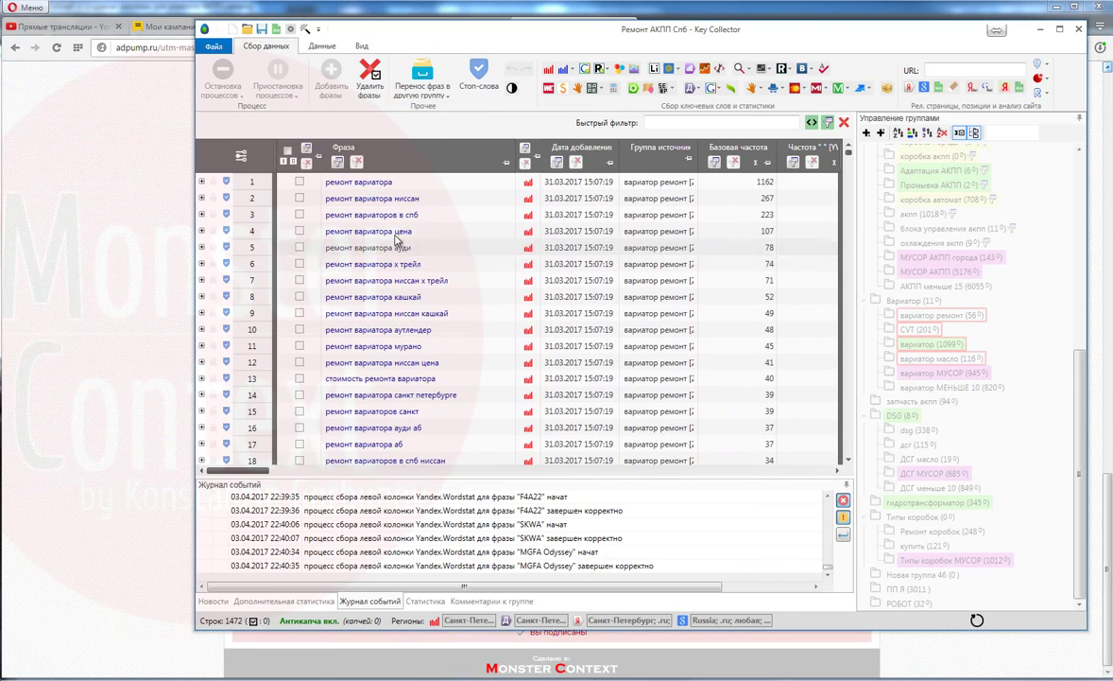
{"action": "right_click", "coordinate": [392, 151]}
{"action": "left_click", "coordinate": [492, 215]}
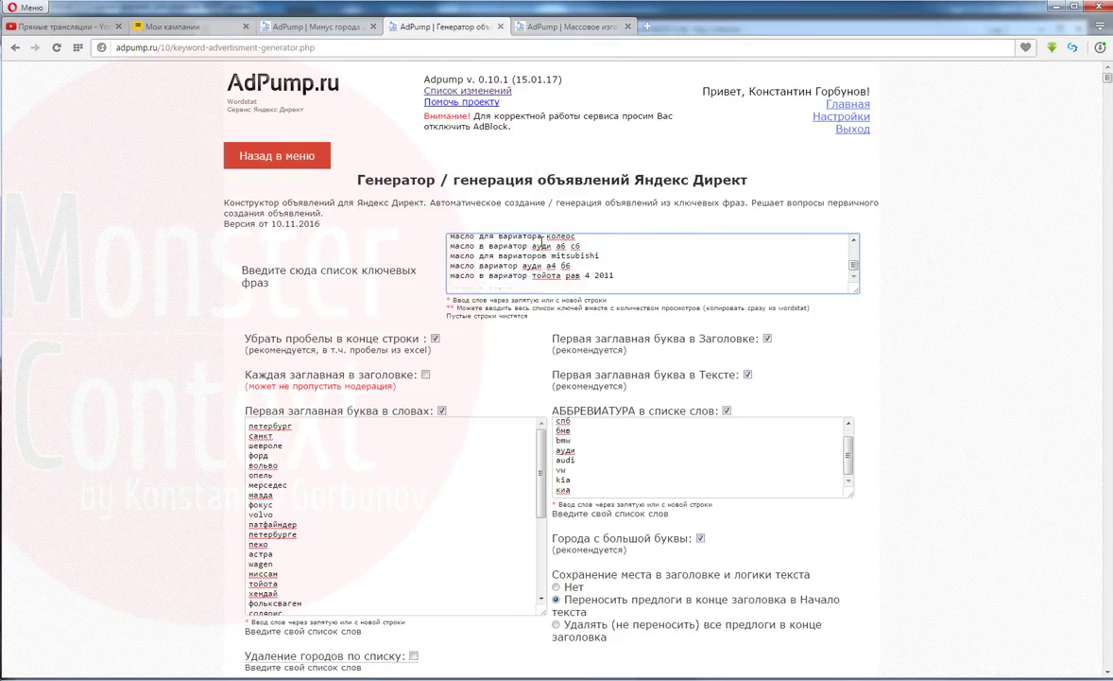
{"action": "scroll", "coordinate": [544, 244], "scroll_direction": "down", "scroll_amount": 15}
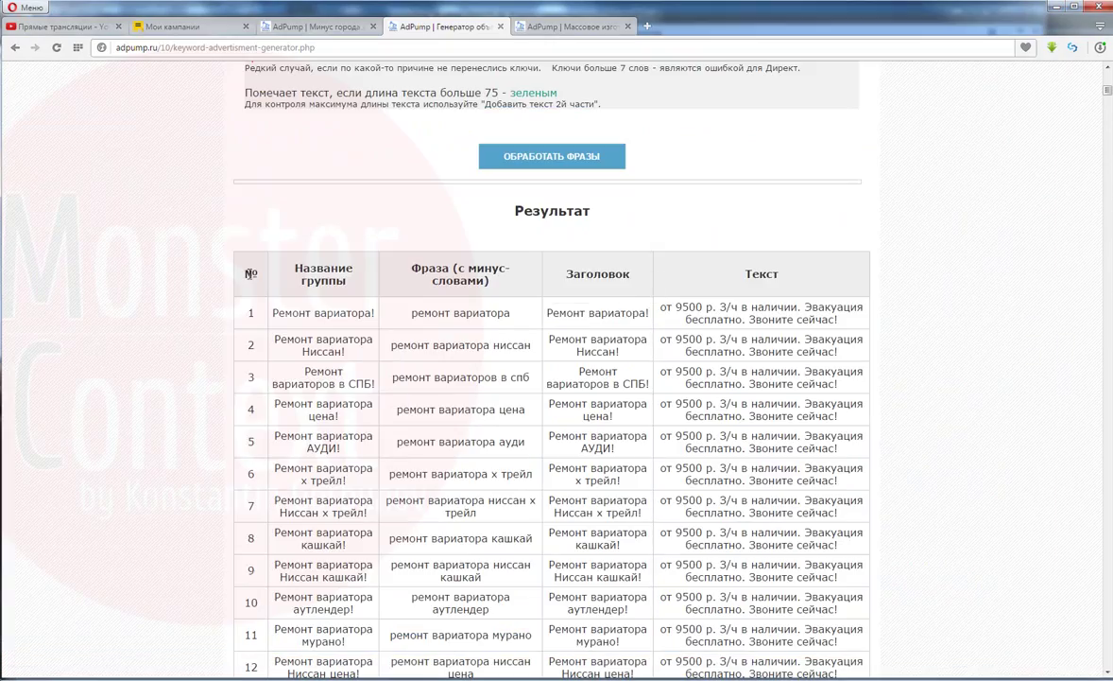
Transfer the generated вариатор ads into the Excel template sheet Вариат and fill its first two columns with "-".
{"action": "left_click_drag", "start_coordinate": [251, 273], "coordinate": [834, 452]}
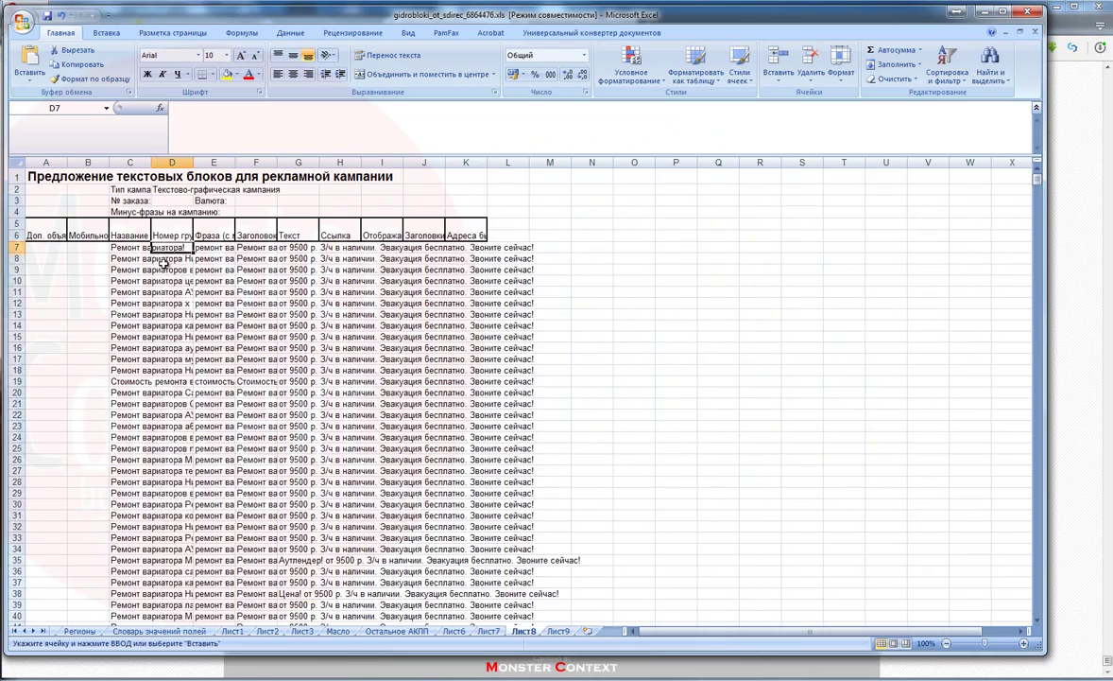
{"action": "left_click", "coordinate": [55, 249]}
{"action": "type", "text": "="}
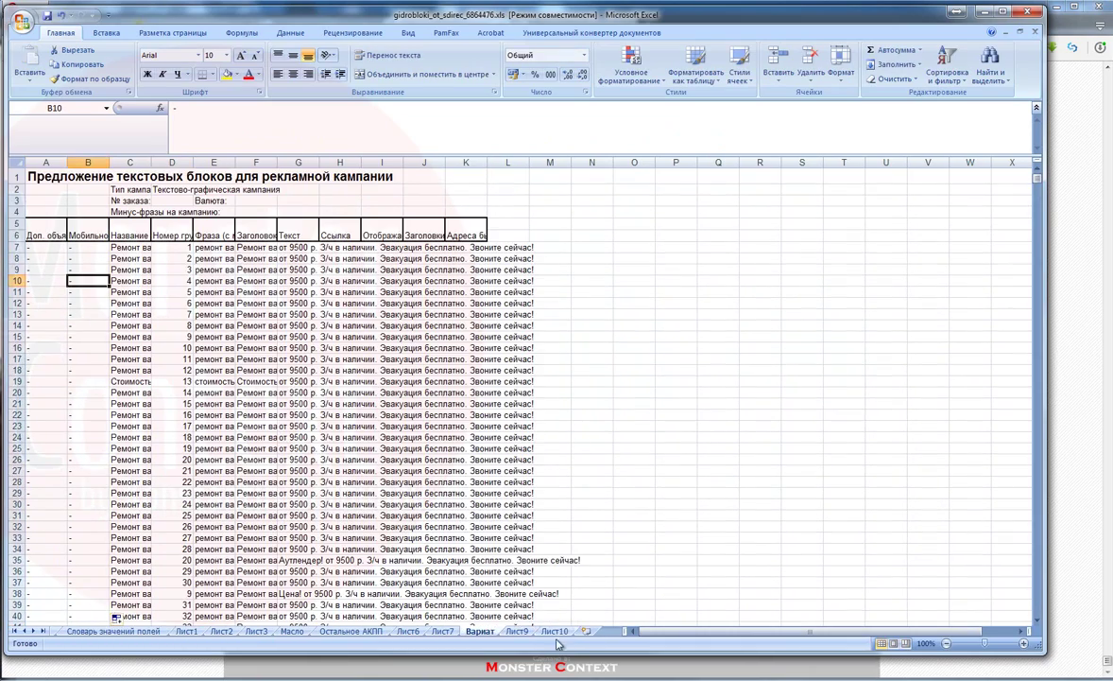
{"action": "left_click", "coordinate": [556, 631]}
Copy the phrases of the dsg, дсг and ДСГ масло groups from Key Collector and generate ads from them in AdPump.
{"action": "key", "text": "alt+Tab"}
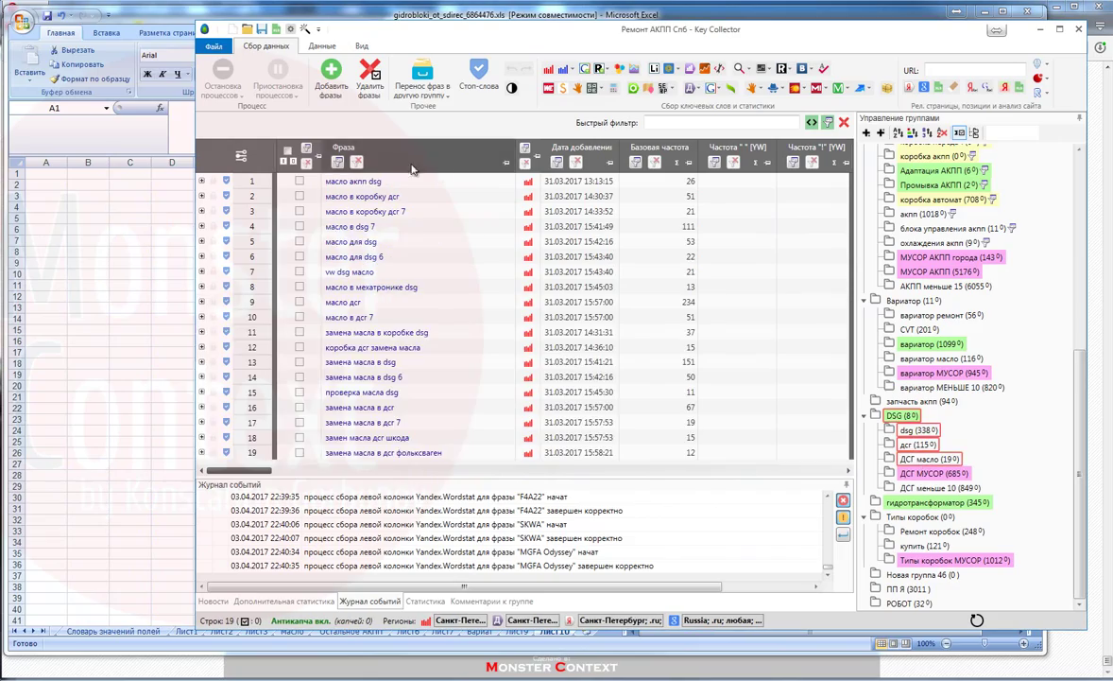
{"action": "right_click", "coordinate": [442, 167]}
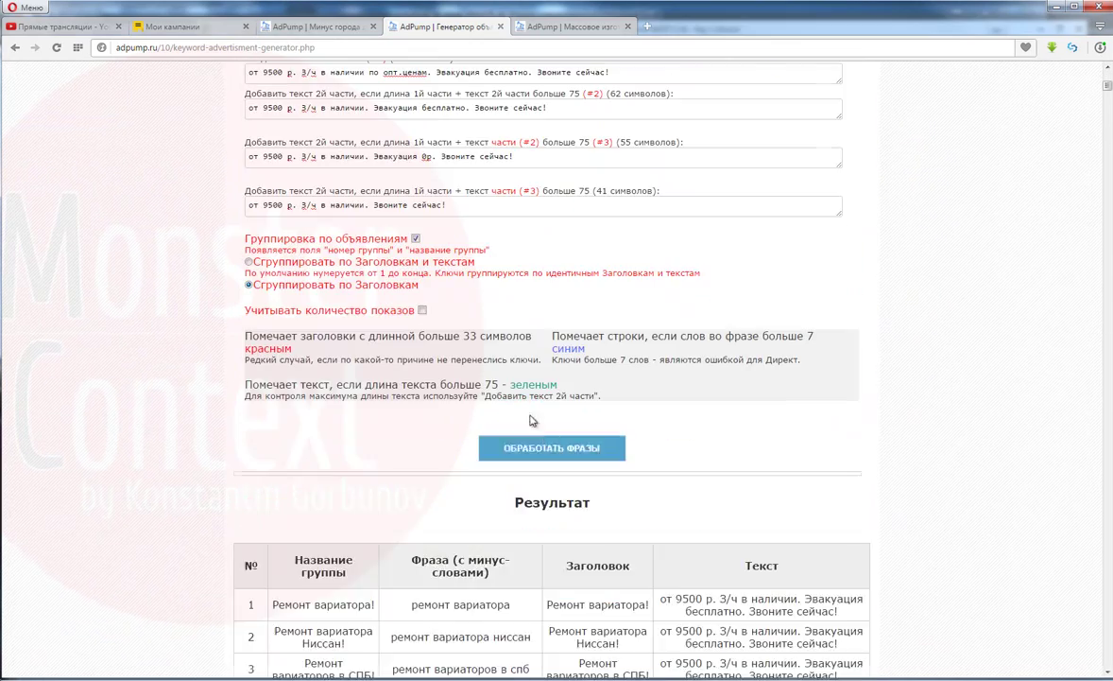
{"action": "left_click", "coordinate": [546, 452]}
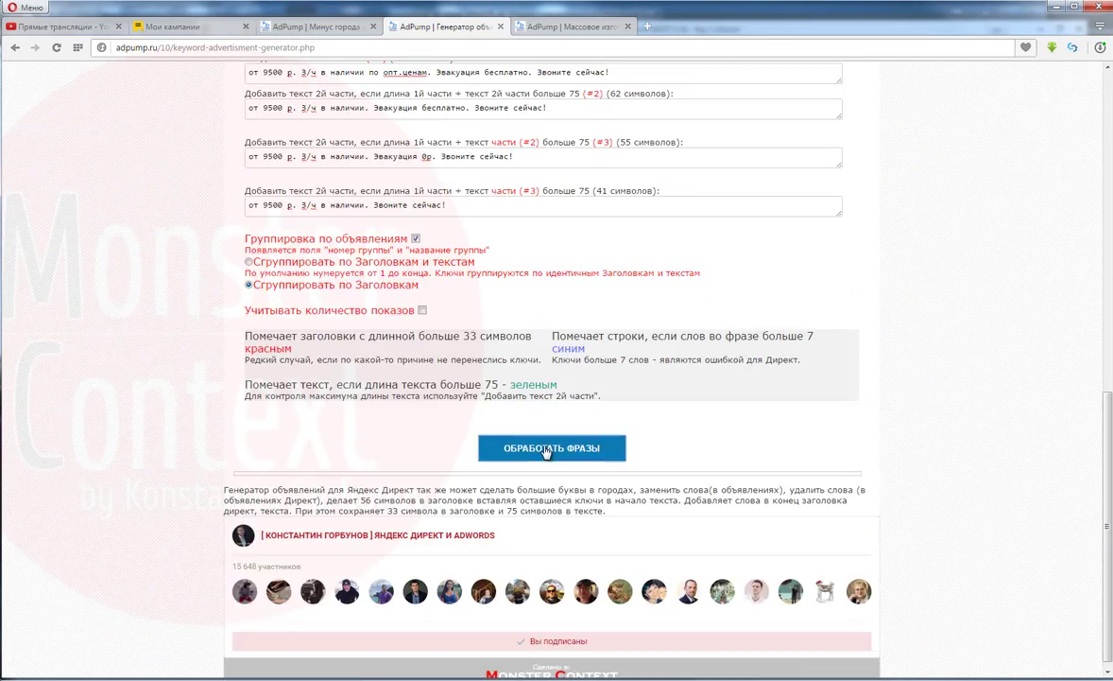
Copy the generated DSG ads to Лист11 in Excel and rename the header sheet Лист10 as ДСГ.
{"action": "scroll", "coordinate": [522, 404], "scroll_direction": "down", "scroll_amount": 2}
{"action": "left_click_drag", "start_coordinate": [248, 369], "coordinate": [813, 480]}
{"action": "scroll", "coordinate": [813, 480], "scroll_direction": "down", "scroll_amount": 11}
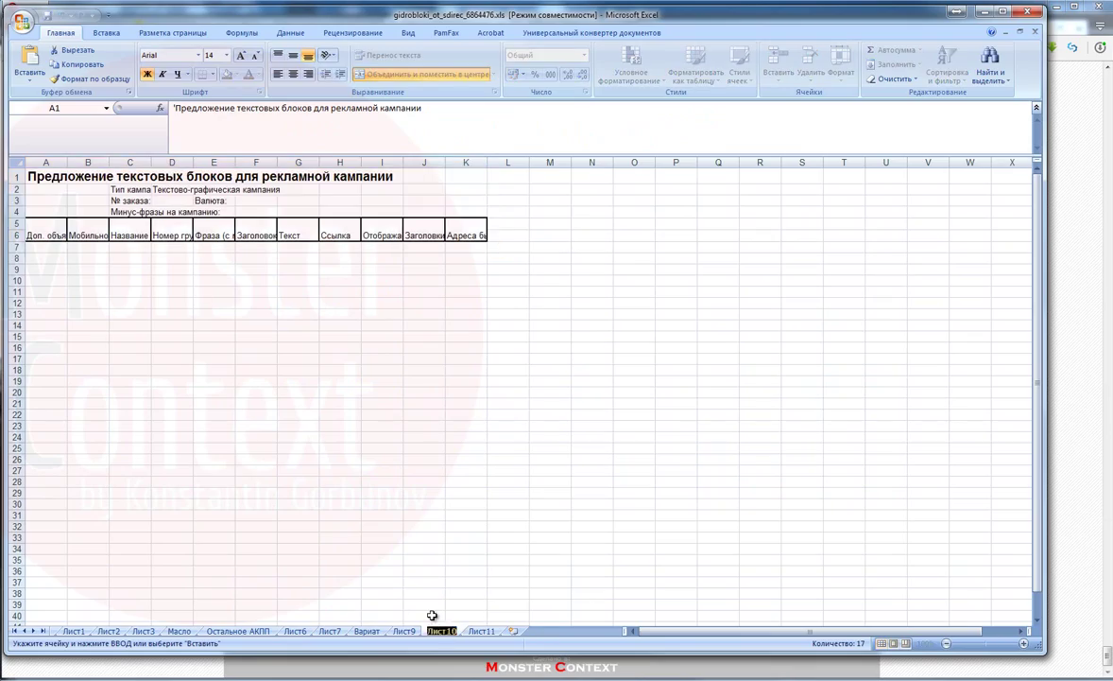
{"action": "left_click", "coordinate": [465, 631]}
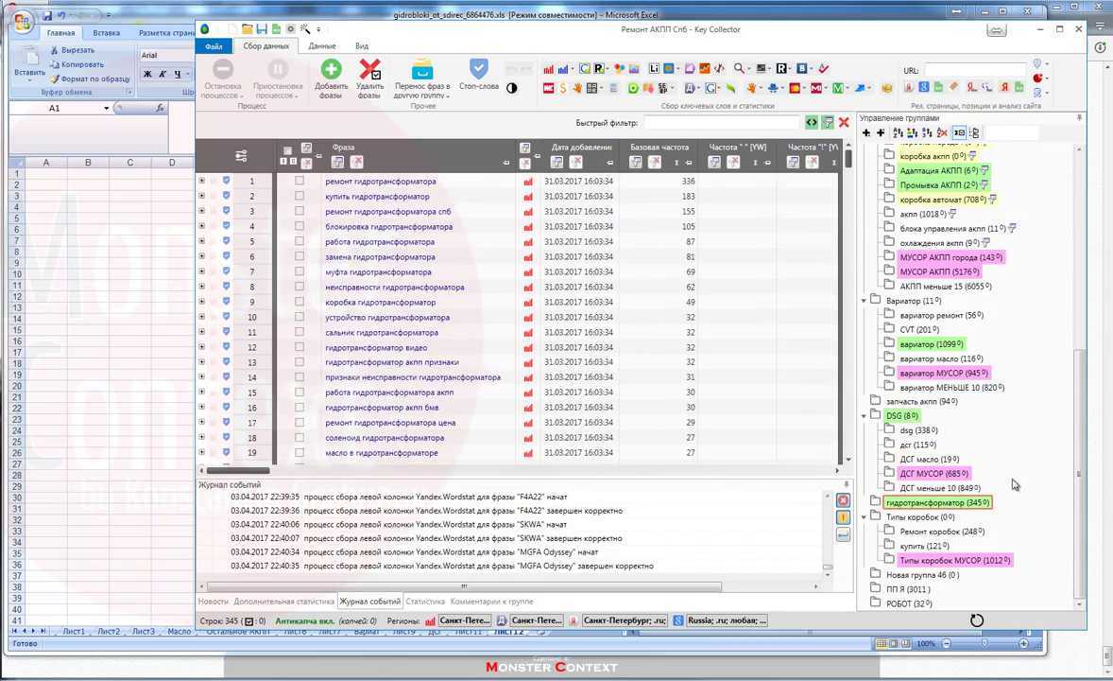
In Key Collector, mark the phrases of the гидротрансформатор group that match the stop-word list Список 5.
{"action": "right_click", "coordinate": [412, 150]}
{"action": "left_click", "coordinate": [474, 191]}
{"action": "left_click", "coordinate": [480, 74]}
{"action": "left_click", "coordinate": [33, 182]}
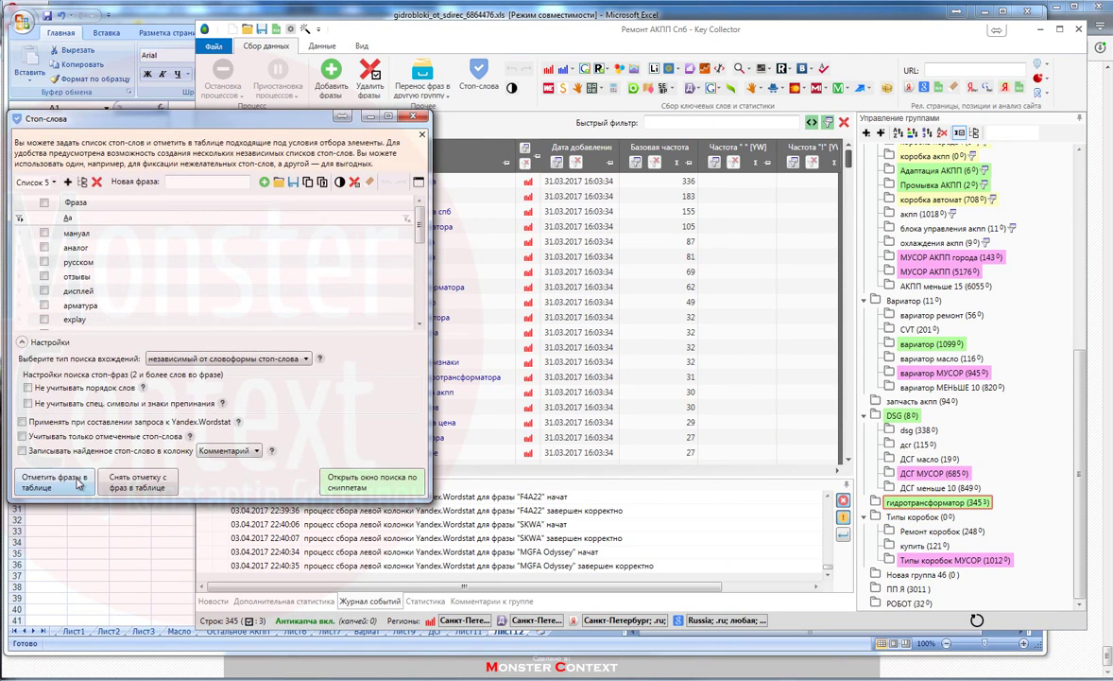
{"action": "left_click", "coordinate": [78, 482]}
Create a magenta-coloured group "МУСОР гидротр" and nest it under гидротрансформатор.
{"action": "scroll", "coordinate": [917, 586], "scroll_direction": "down", "scroll_amount": 1}
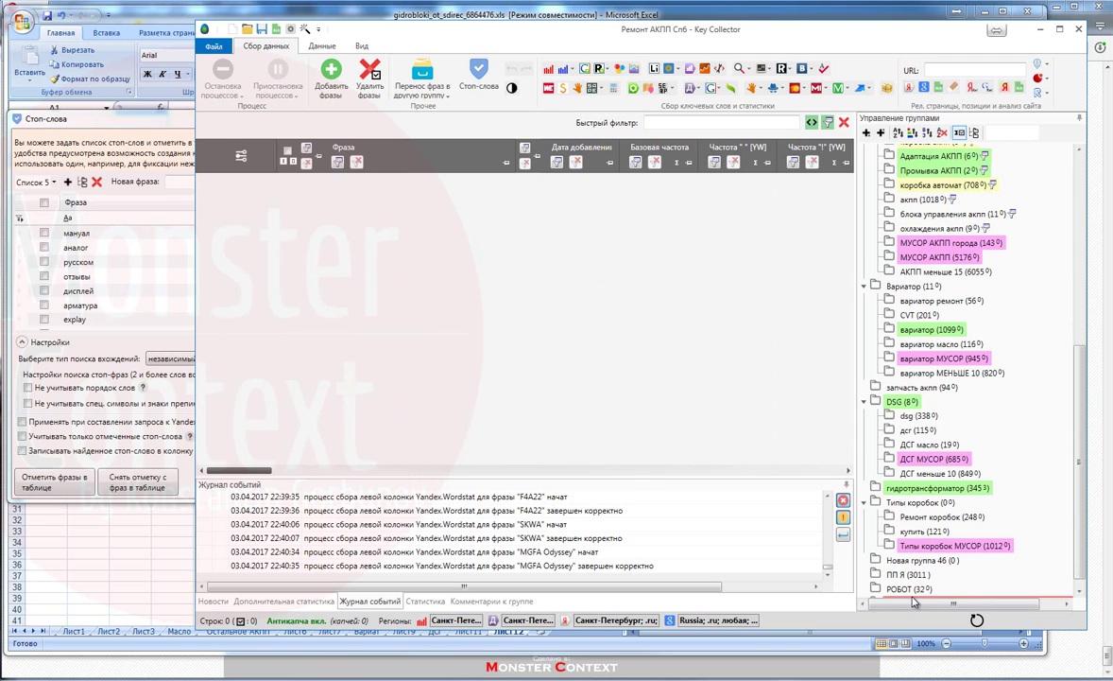
{"action": "scroll", "coordinate": [913, 601], "scroll_direction": "down", "scroll_amount": 1}
{"action": "type", "text": "VE"}
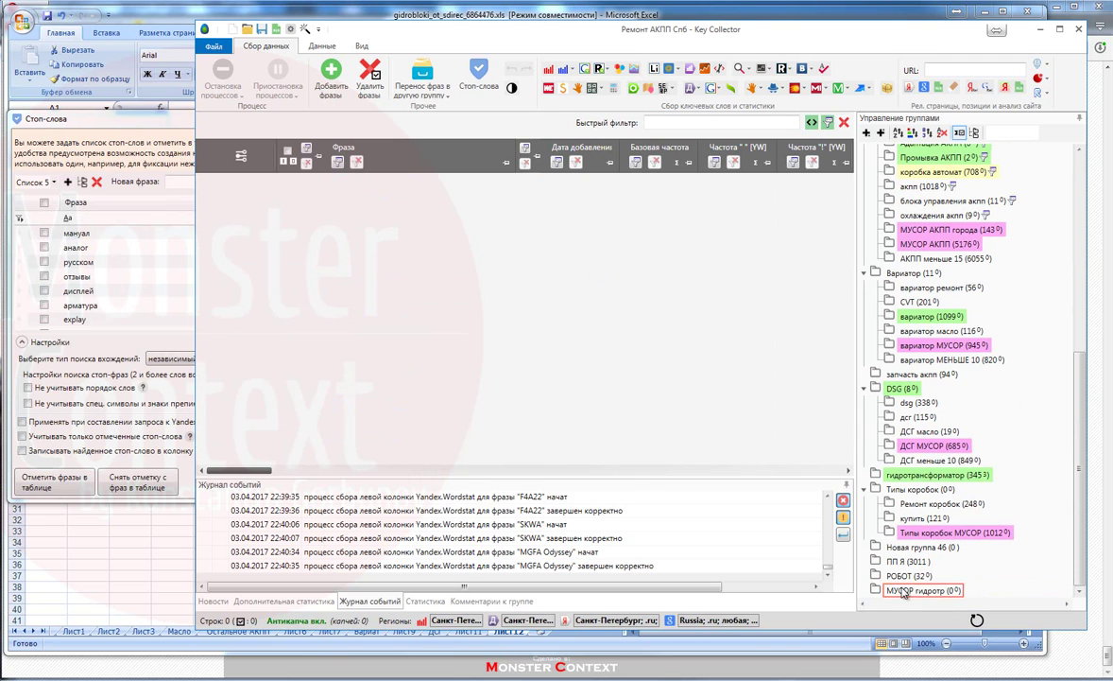
{"action": "right_click", "coordinate": [906, 590]}
{"action": "left_click", "coordinate": [926, 554]}
{"action": "left_click", "coordinate": [915, 489]}
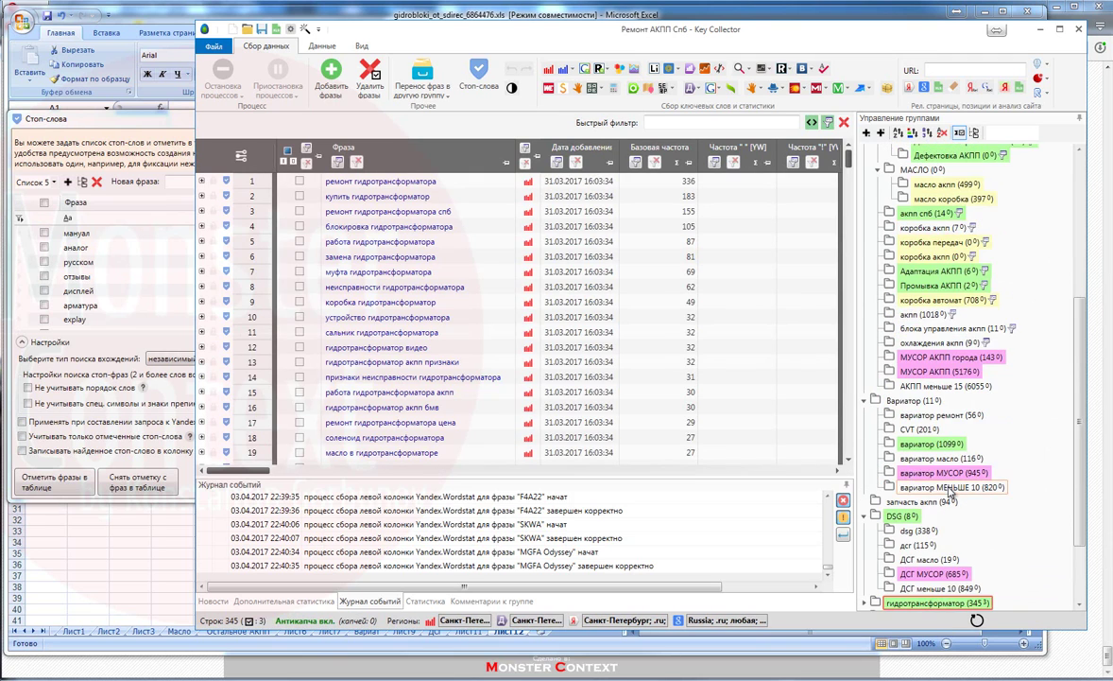
Move the marked phrases of the гидротрансформатор group into the МУСОР гидротр group.
{"action": "left_click", "coordinate": [93, 378]}
{"action": "left_click", "coordinate": [400, 32]}
{"action": "left_click", "coordinate": [423, 81]}
{"action": "mouse_move", "coordinate": [453, 315]}
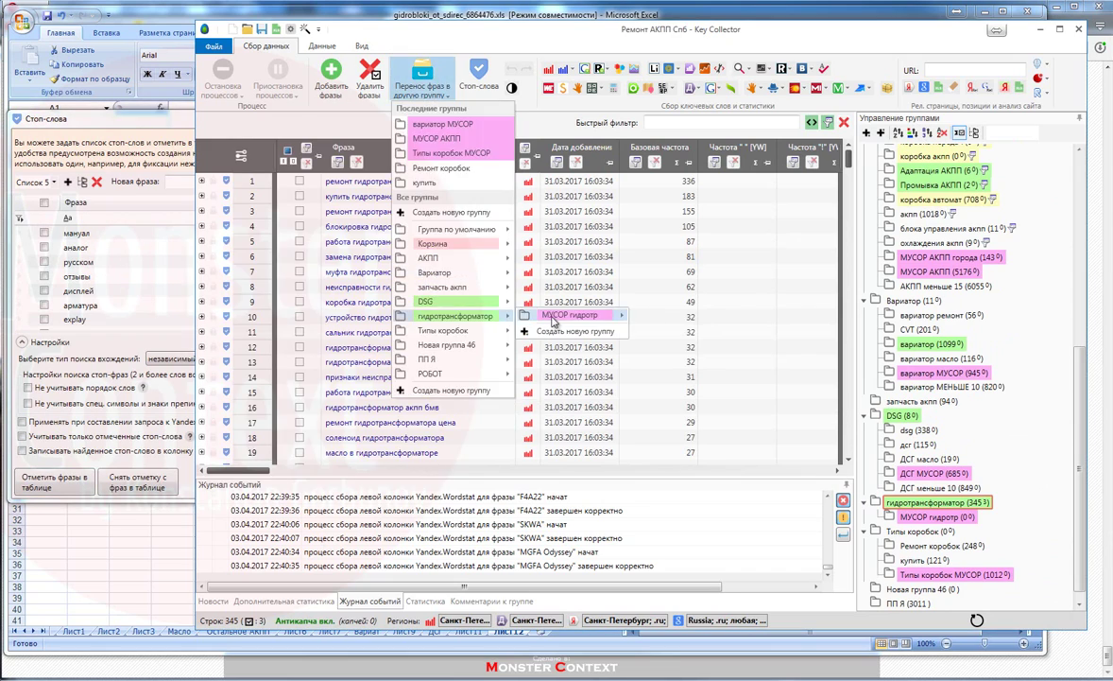
{"action": "left_click", "coordinate": [567, 316]}
{"action": "left_click", "coordinate": [552, 392]}
Mark гидротрансформатор phrases with further stop-word lists, including Города, and move the matches into МУСОР гидротр.
{"action": "left_click", "coordinate": [41, 185]}
{"action": "left_click", "coordinate": [363, 33]}
{"action": "left_click", "coordinate": [423, 84]}
{"action": "left_click", "coordinate": [437, 125]}
{"action": "left_click", "coordinate": [552, 392]}
{"action": "left_click", "coordinate": [39, 183]}
{"action": "left_click", "coordinate": [43, 210]}
{"action": "left_click", "coordinate": [62, 483]}
{"action": "left_click", "coordinate": [422, 83]}
{"action": "left_click", "coordinate": [420, 127]}
Clean the гидротрансформатор group with the remaining stop-word lists through ДСГ, moving matches to МУСОР гидротр, and close the stop-words window.
{"action": "left_click", "coordinate": [46, 192]}
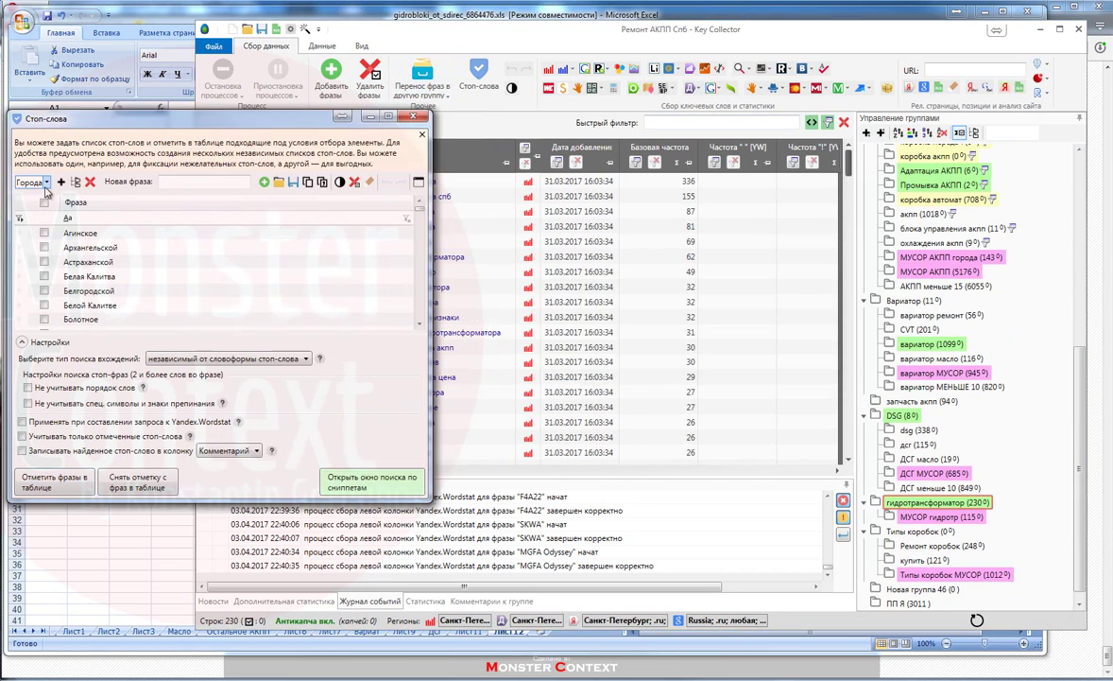
{"action": "left_click", "coordinate": [412, 79]}
{"action": "left_click", "coordinate": [437, 124]}
{"action": "left_click", "coordinate": [552, 390]}
{"action": "left_click", "coordinate": [51, 181]}
{"action": "left_click", "coordinate": [42, 231]}
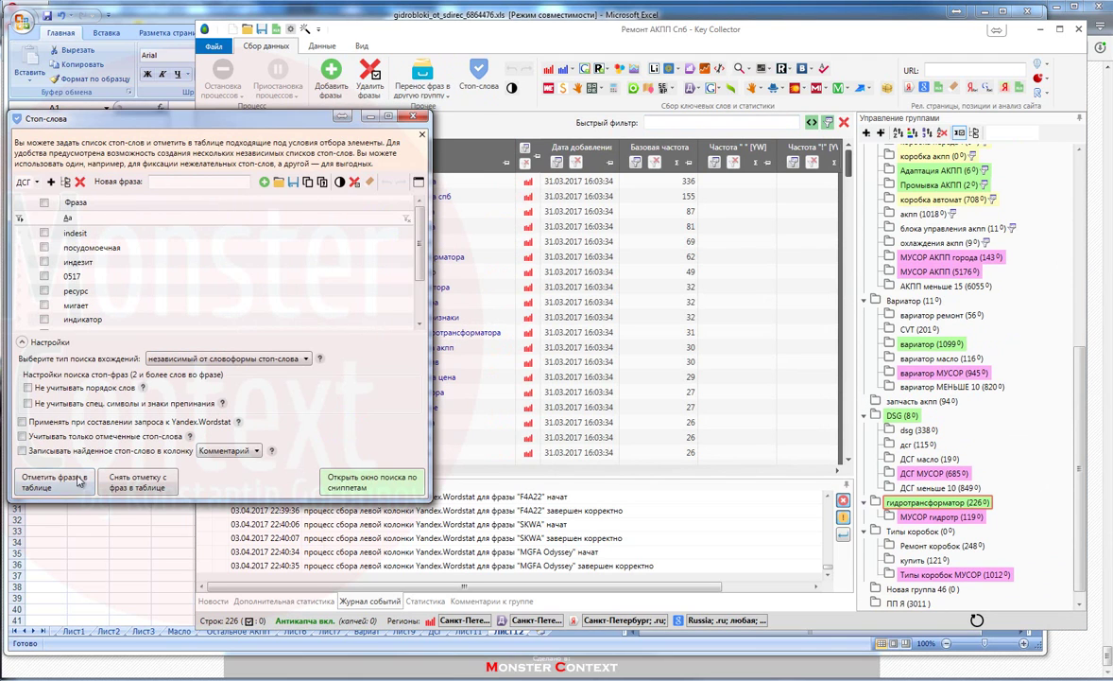
{"action": "left_click", "coordinate": [404, 118]}
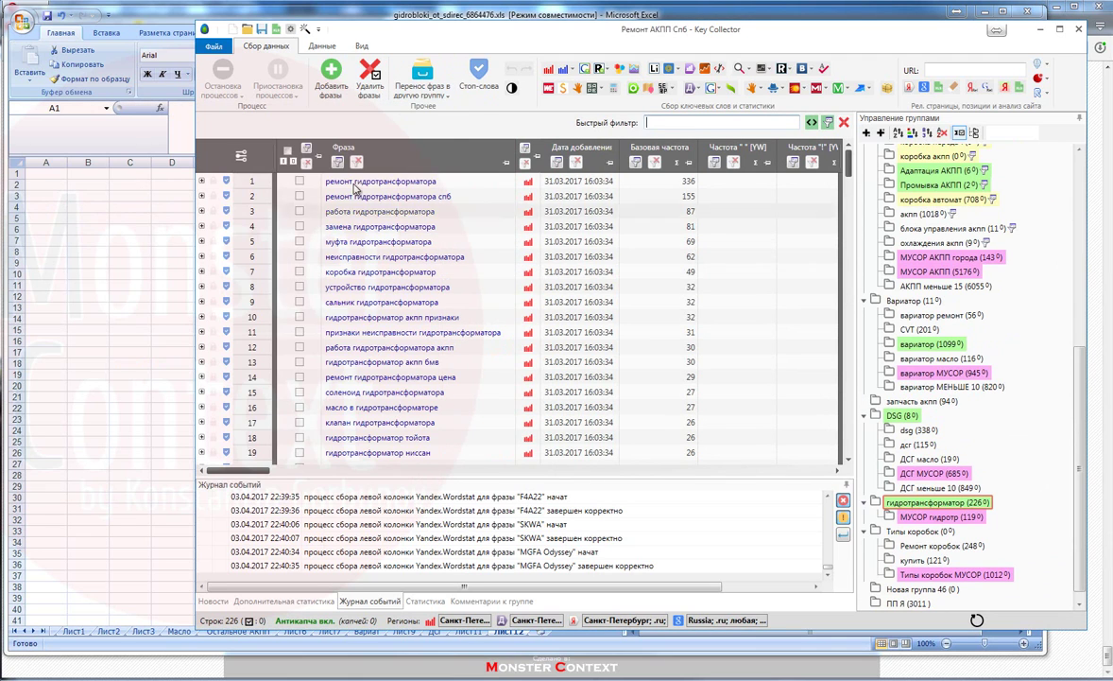
Look through the РОБОТ group's phrases and copy all phrases of the гидротрансформатор group.
{"action": "left_click", "coordinate": [915, 533]}
{"action": "scroll", "coordinate": [978, 568], "scroll_direction": "down", "scroll_amount": 1}
{"action": "left_click", "coordinate": [913, 604]}
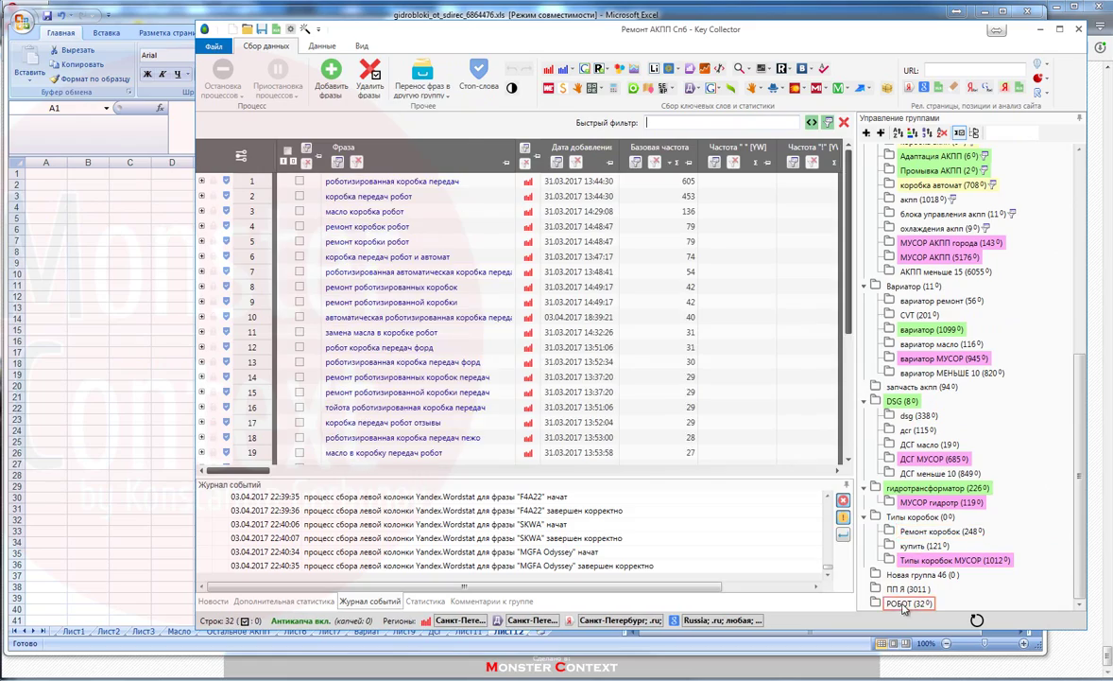
{"action": "left_click", "coordinate": [946, 489]}
{"action": "right_click", "coordinate": [417, 159]}
{"action": "left_click", "coordinate": [473, 193]}
Switch to Excel and delete the sheet Лист9 from the workbook.
{"action": "left_click", "coordinate": [452, 640]}
{"action": "left_click", "coordinate": [465, 633]}
{"action": "left_click", "coordinate": [407, 633]}
{"action": "right_click", "coordinate": [406, 633]}
{"action": "left_click", "coordinate": [442, 504]}
{"action": "key", "text": "Return"}
Check the raw DSG ads on Лист11, delete that sheet and go to the blank sheet Лист12.
{"action": "left_click", "coordinate": [434, 632]}
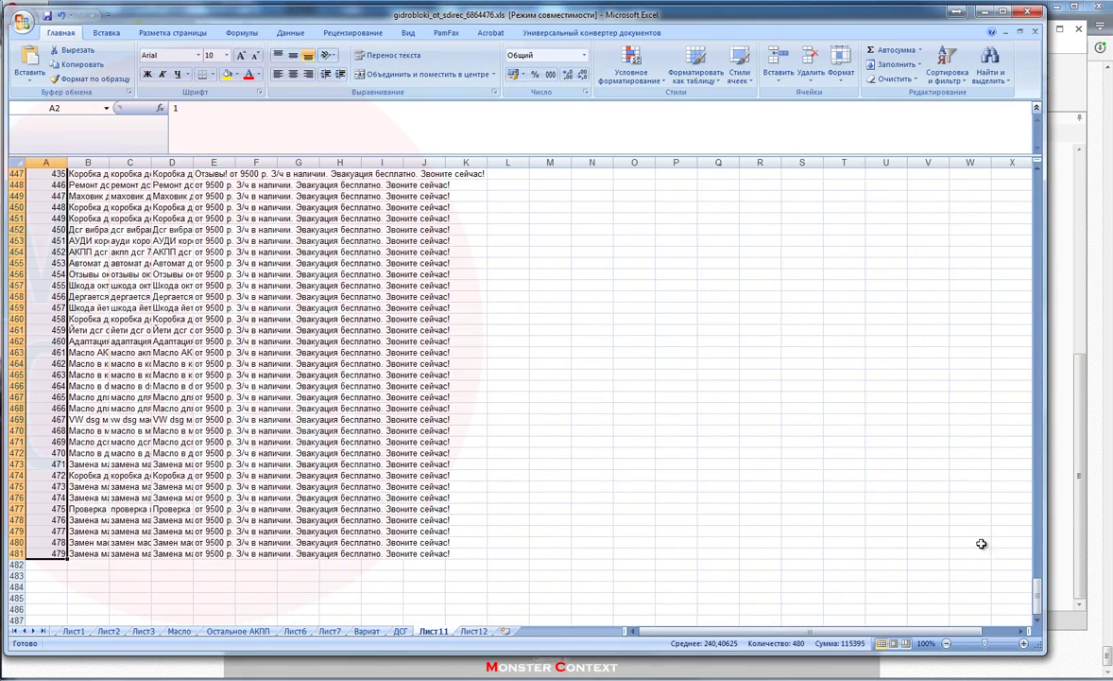
{"action": "left_click_drag", "start_coordinate": [1038, 595], "coordinate": [1038, 189]}
{"action": "mouse_move", "coordinate": [192, 162]}
{"action": "left_mouse_down"}
{"action": "mouse_move", "coordinate": [265, 163]}
{"action": "mouse_move", "coordinate": [212, 164]}
{"action": "left_mouse_up"}
{"action": "left_click", "coordinate": [404, 632]}
{"action": "right_click", "coordinate": [425, 634]}
{"action": "left_click", "coordinate": [461, 508]}
{"action": "left_click", "coordinate": [525, 381]}
{"action": "left_click", "coordinate": [367, 631]}
{"action": "left_click", "coordinate": [437, 632]}
Switch to AdPump and generate ads from the copied гидротрансформатор phrases.
{"action": "key", "text": "alt+Tab"}
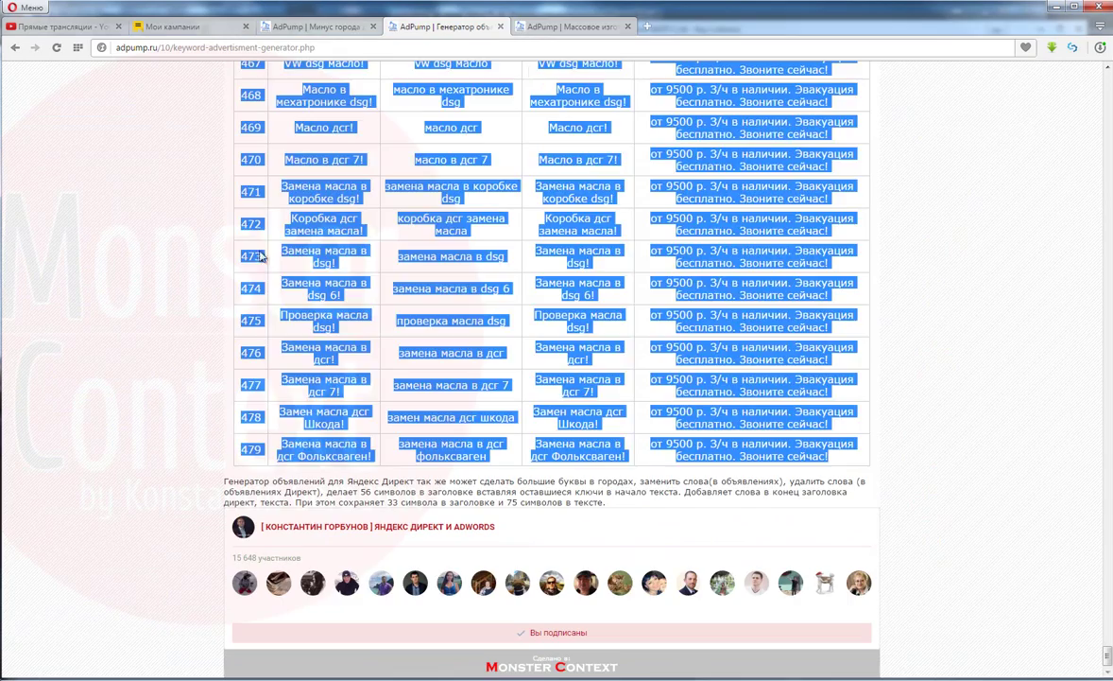
{"action": "scroll", "coordinate": [1088, 258], "scroll_direction": "down", "scroll_amount": 5}
{"action": "scroll", "coordinate": [1089, 258], "scroll_direction": "up", "scroll_amount": 15}
{"action": "scroll", "coordinate": [428, 300], "scroll_direction": "down", "scroll_amount": 5}
{"action": "scroll", "coordinate": [428, 300], "scroll_direction": "down", "scroll_amount": 8}
{"action": "scroll", "coordinate": [514, 295], "scroll_direction": "up", "scroll_amount": 1}
Copy the whole table of generated гидротрансформатор ads and paste it into the new Excel sheet Лист13.
{"action": "left_click_drag", "start_coordinate": [242, 299], "coordinate": [283, 298]}
{"action": "scroll", "coordinate": [825, 480], "scroll_direction": "down", "scroll_amount": 20}
{"action": "left_click", "coordinate": [844, 461], "text": "shift"}
{"action": "key", "text": "alt+Tab"}
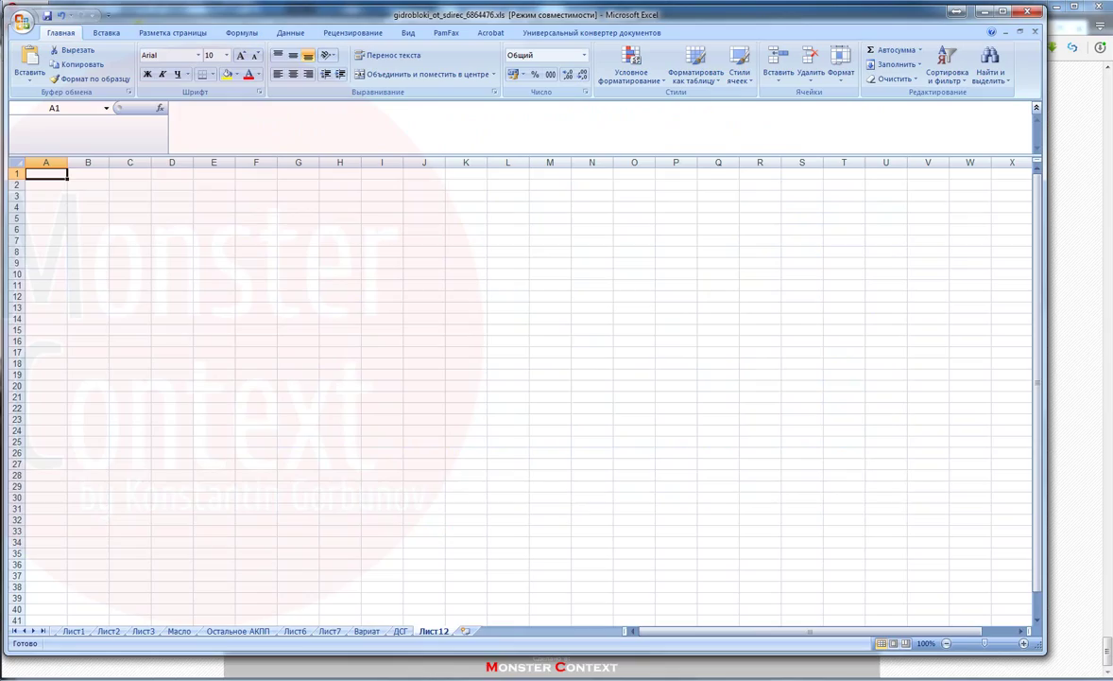
{"action": "left_click", "coordinate": [245, 620]}
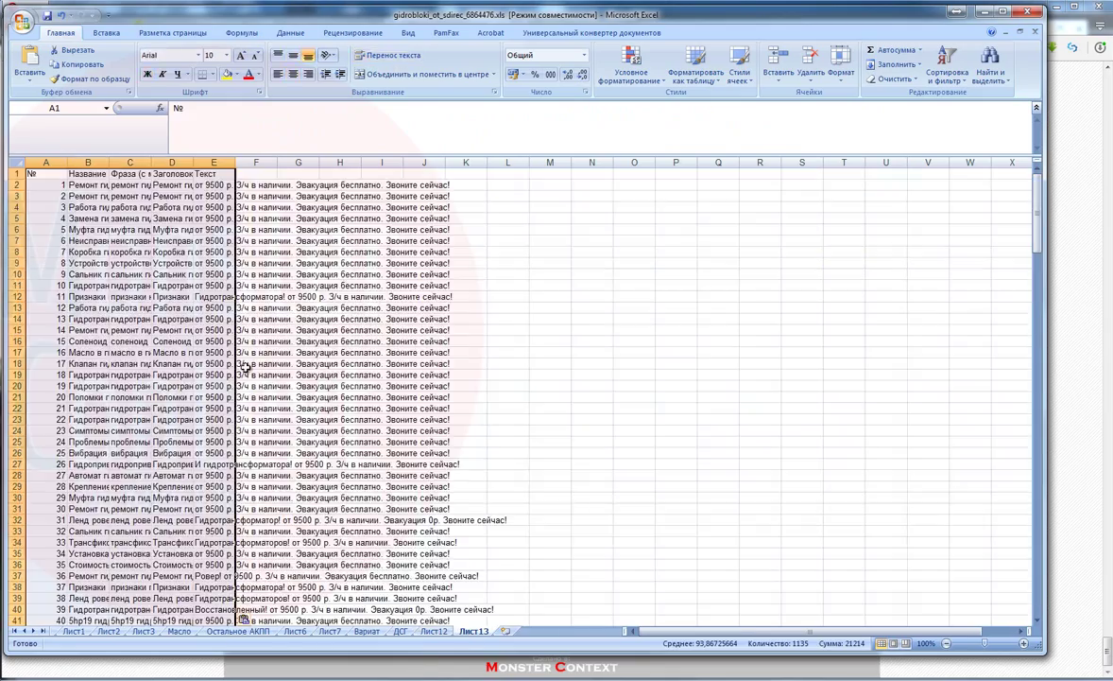
Rename Лист12 as "Гидратр" and copy the template's header rows from the ДСГ sheet into it.
{"action": "left_click", "coordinate": [434, 630]}
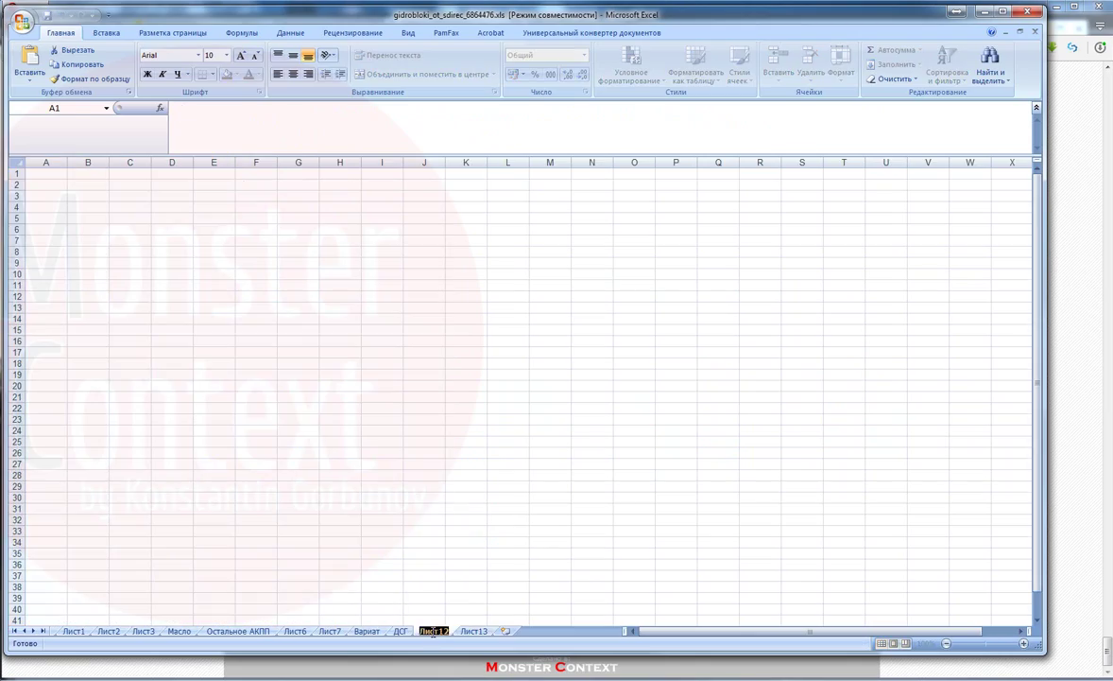
{"action": "left_click", "coordinate": [401, 631]}
{"action": "left_click_drag", "start_coordinate": [16, 177], "coordinate": [16, 236]}
{"action": "key", "text": "ctrl+c"}
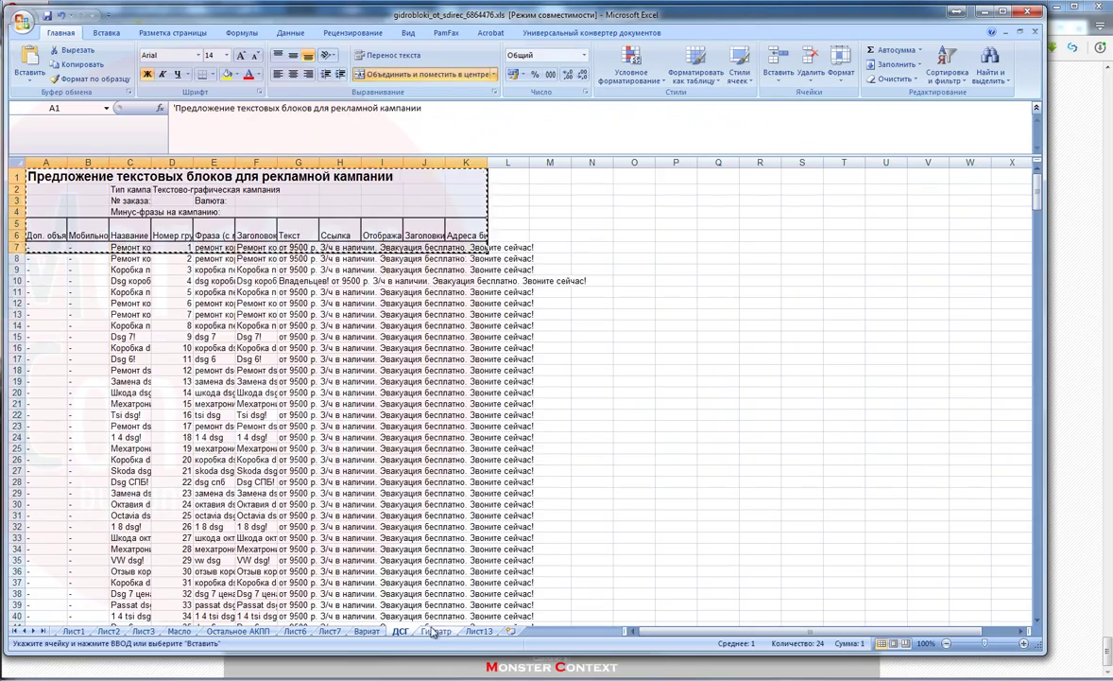
{"action": "left_click", "coordinate": [434, 631]}
{"action": "key", "text": "ctrl+v"}
Copy the phrase, title and text columns' data from Лист13 into the Гидратр sheet starting at cell E7.
{"action": "left_click", "coordinate": [482, 630]}
{"action": "left_click", "coordinate": [130, 185]}
{"action": "left_click_drag", "start_coordinate": [1038, 241], "coordinate": [1054, 607]}
{"action": "left_click", "coordinate": [231, 519], "text": "shift"}
{"action": "key", "text": "ctrl+c"}
{"action": "left_click", "coordinate": [436, 630]}
{"action": "left_click", "coordinate": [202, 248]}
{"action": "key", "text": "ctrl+v"}
Copy the group names from Лист13 into the group name column of the Гидратр sheet, starting at C7.
{"action": "left_click", "coordinate": [475, 632]}
{"action": "left_click_drag", "start_coordinate": [88, 519], "coordinate": [90, 185]}
{"action": "key", "text": "ctrl+c"}
{"action": "left_click", "coordinate": [436, 630]}
{"action": "left_click", "coordinate": [129, 247]}
{"action": "key", "text": "ctrl+v"}
Copy the numbers from Лист13 into the Гидратр sheet starting at D7, and fill "-" down the first two columns.
{"action": "left_click", "coordinate": [480, 631]}
{"action": "left_click", "coordinate": [46, 185]}
{"action": "left_click_drag", "start_coordinate": [1038, 223], "coordinate": [1038, 605]}
{"action": "left_click", "coordinate": [44, 554], "text": "shift"}
{"action": "key", "text": "ctrl+c"}
{"action": "left_click", "coordinate": [435, 630]}
{"action": "left_click", "coordinate": [167, 248]}
{"action": "key", "text": "ctrl+v"}
{"action": "double_click", "coordinate": [109, 253]}
Add the blank Excel sheet Лист14 and replace AdPump's keyword list with the Ремонт коробок phrases copied from Key Collector.
{"action": "left_click", "coordinate": [512, 631]}
{"action": "left_click", "coordinate": [534, 678]}
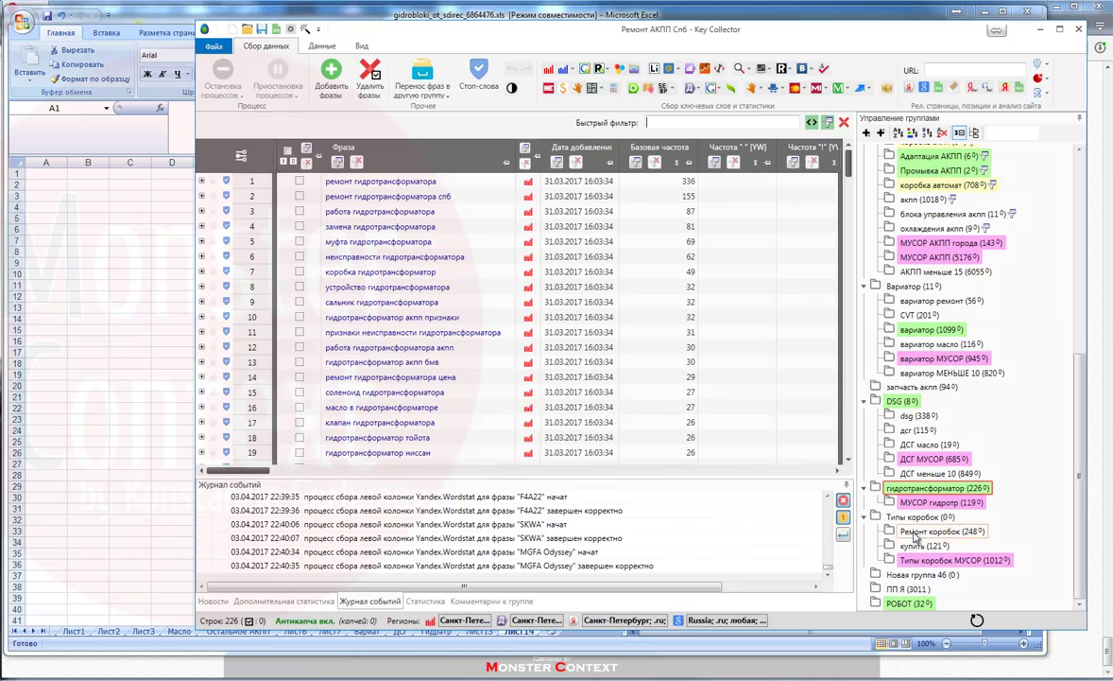
{"action": "left_click", "coordinate": [65, 679]}
{"action": "left_click_drag", "start_coordinate": [1108, 652], "coordinate": [1107, 84]}
{"action": "left_click", "coordinate": [653, 264]}
{"action": "key", "text": "ctrl+a"}
{"action": "key", "text": "ctrl+v"}
Set the text appended to ad titles to "Ремонт!" and generate ads from the gearbox-type repair phrases.
{"action": "scroll", "coordinate": [964, 385], "scroll_direction": "down", "scroll_amount": 5}
{"action": "left_click", "coordinate": [253, 296]}
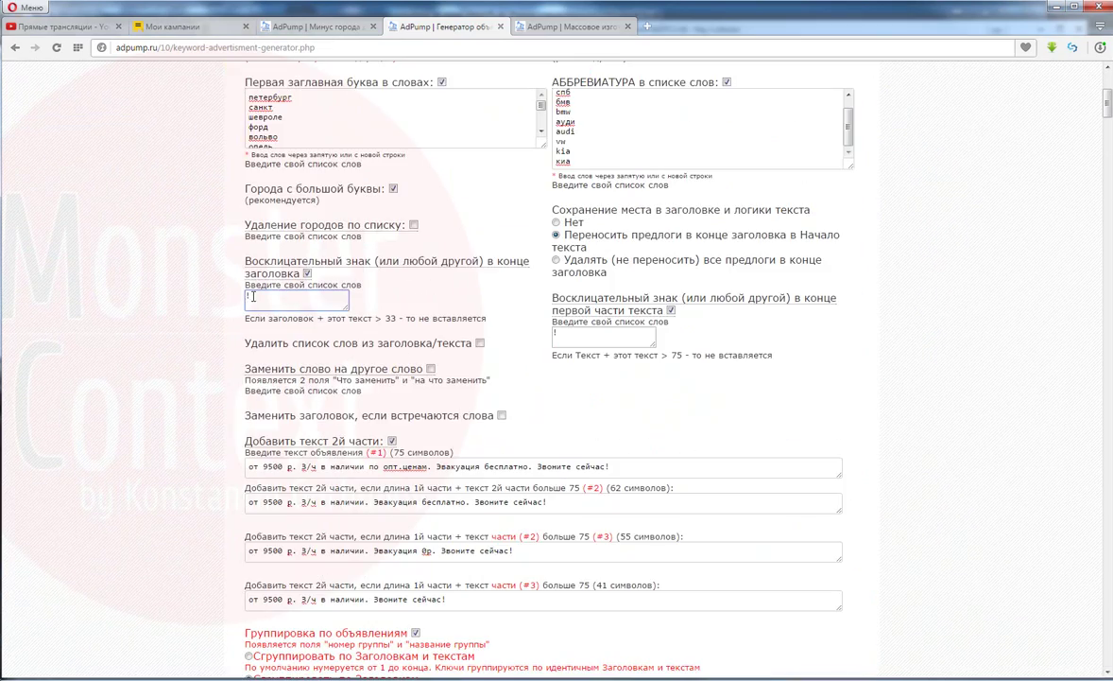
{"action": "scroll", "coordinate": [208, 283], "scroll_direction": "up", "scroll_amount": 2}
{"action": "scroll", "coordinate": [208, 283], "scroll_direction": "down", "scroll_amount": 1}
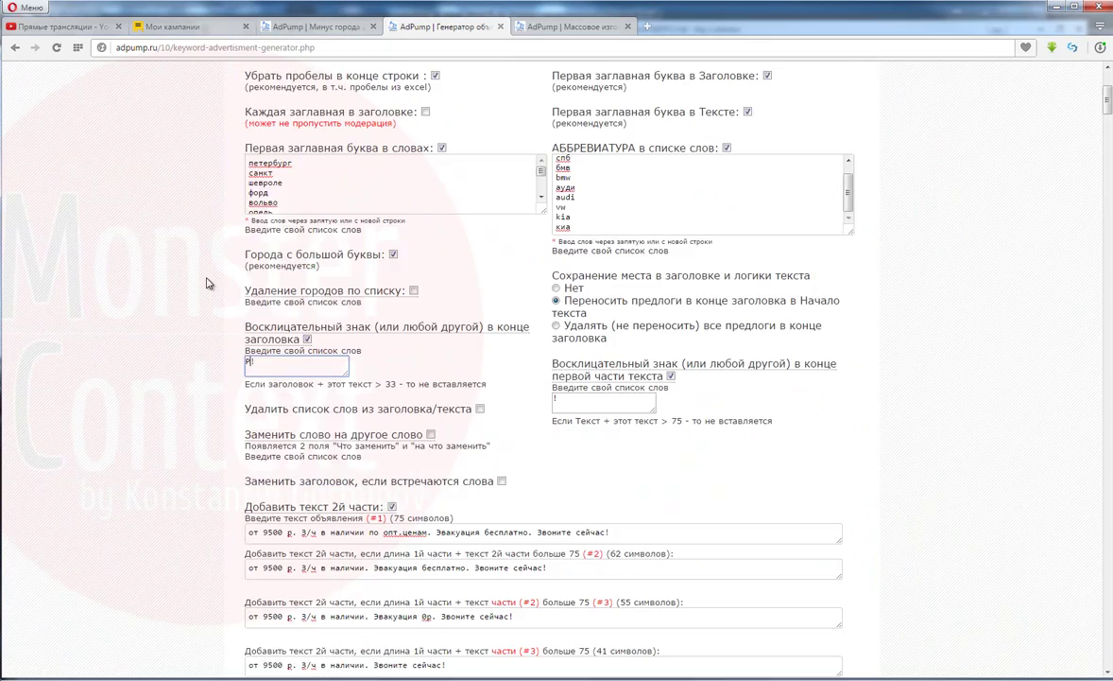
{"action": "scroll", "coordinate": [208, 283], "scroll_direction": "down", "scroll_amount": 4}
{"action": "scroll", "coordinate": [161, 358], "scroll_direction": "down", "scroll_amount": 1}
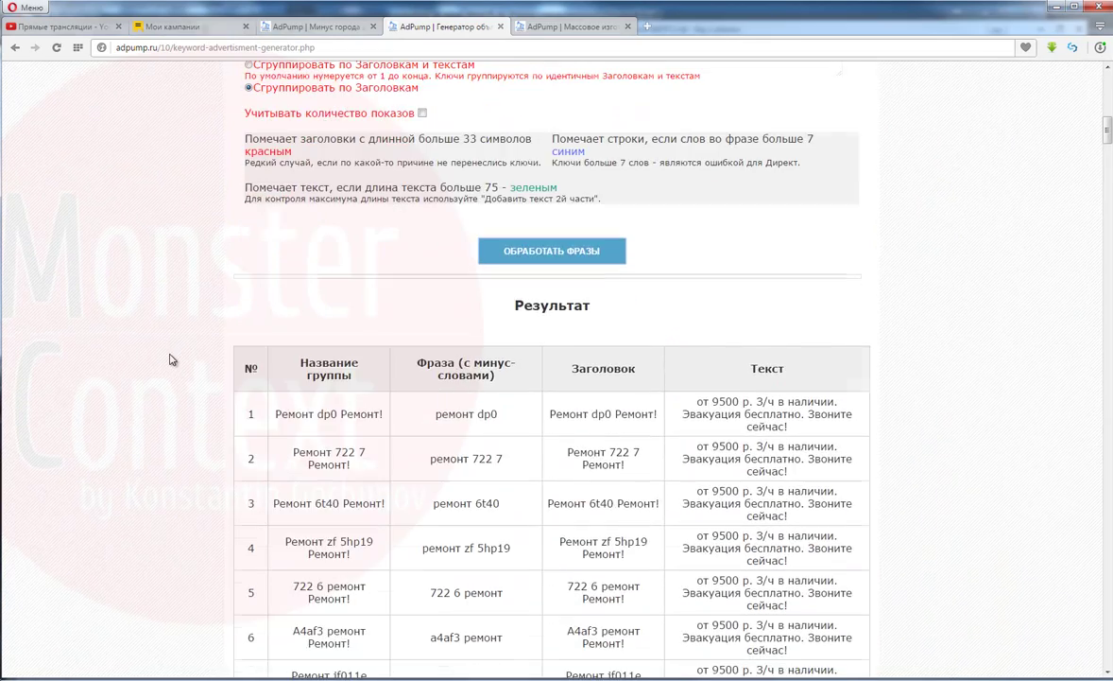
Clear the "Ремонт!" text appended to ad titles and regenerate the ads from the gearbox-type repair phrases.
{"action": "scroll", "coordinate": [170, 359], "scroll_direction": "up", "scroll_amount": 6}
{"action": "scroll", "coordinate": [236, 360], "scroll_direction": "down", "scroll_amount": 3}
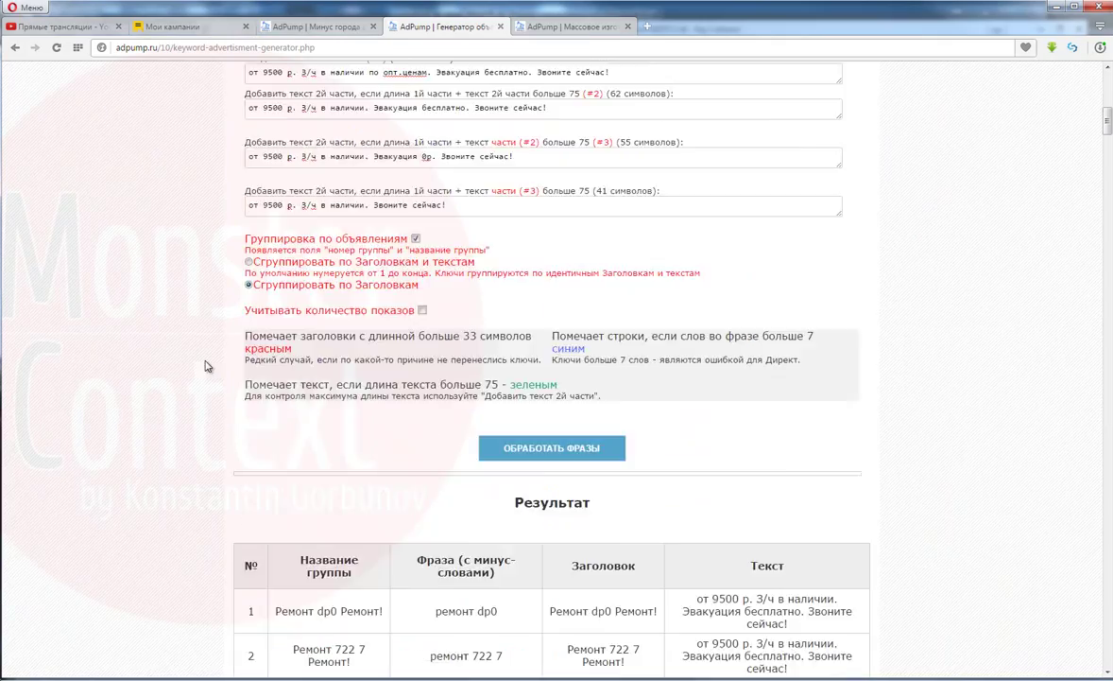
{"action": "scroll", "coordinate": [149, 392], "scroll_direction": "down", "scroll_amount": 4}
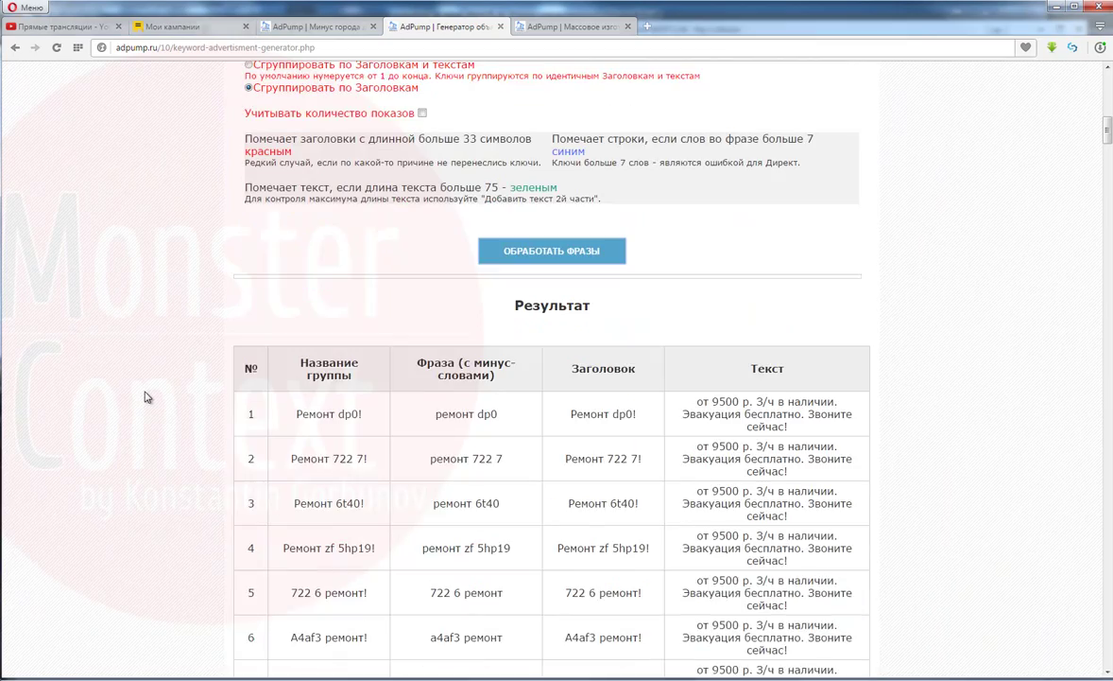
Copy the whole generated ads table from AdPump into the Excel sheet Лист14.
{"action": "key", "text": "End"}
{"action": "left_click_drag", "start_coordinate": [241, 302], "coordinate": [823, 450]}
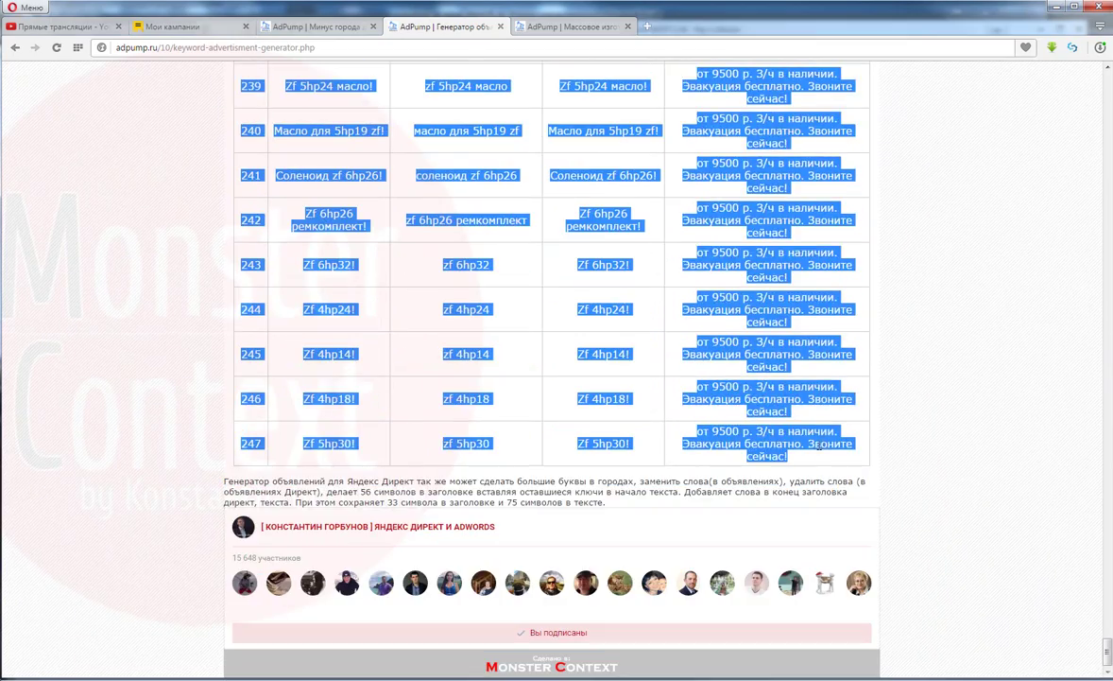
{"action": "left_click", "coordinate": [118, 675]}
{"action": "key", "text": "ctrl+v"}
{"action": "left_click", "coordinate": [245, 616]}
{"action": "left_click", "coordinate": [317, 648]}
{"action": "left_click", "coordinate": [138, 186]}
Clear Лист13 and paste the campaign template header and first ad row (A1:K7) from the Гидратр sheet into it.
{"action": "left_click", "coordinate": [482, 632]}
{"action": "left_click", "coordinate": [435, 631]}
{"action": "left_click_drag", "start_coordinate": [40, 177], "coordinate": [485, 241]}
{"action": "key", "text": "ctrl+c"}
{"action": "left_click", "coordinate": [480, 632]}
{"action": "left_click", "coordinate": [149, 329]}
{"action": "key", "text": "ctrl+a"}
{"action": "key", "text": "Delete"}
{"action": "left_click_drag", "start_coordinate": [1038, 575], "coordinate": [1042, 210]}
{"action": "left_click", "coordinate": [49, 174]}
{"action": "left_click", "coordinate": [437, 632]}
{"action": "key", "text": "ctrl+c"}
{"action": "left_click", "coordinate": [476, 632]}
{"action": "key", "text": "ctrl+v"}
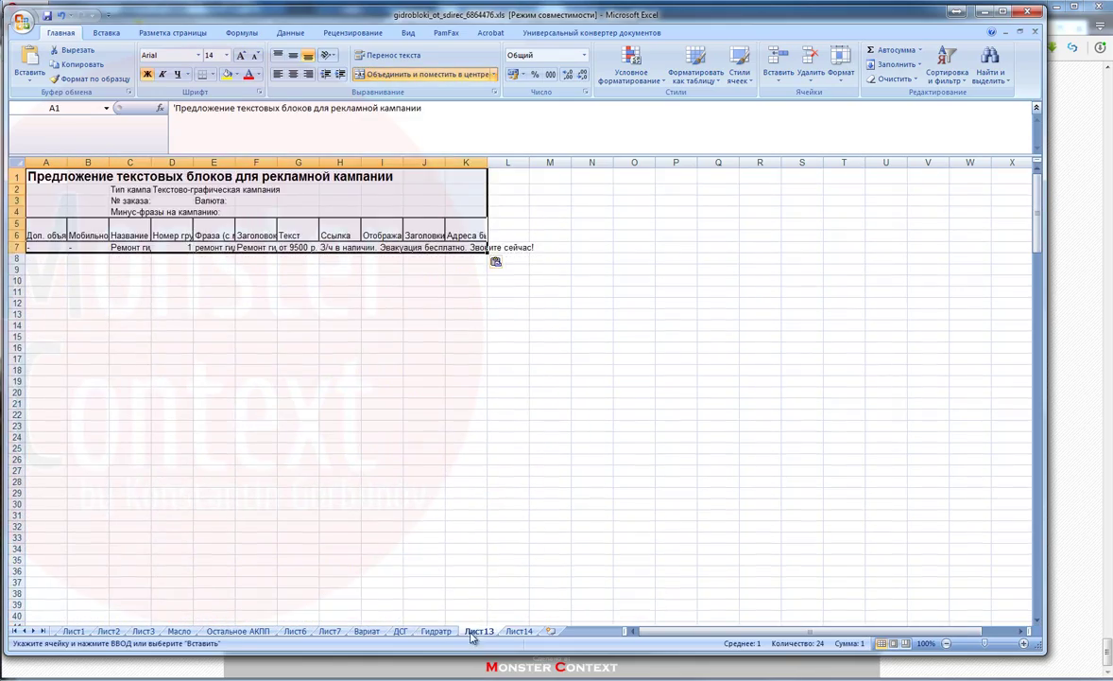
Copy the phrases, titles and texts from Лист14 into Лист13 starting at E7.
{"action": "left_click", "coordinate": [518, 631]}
{"action": "left_click_drag", "start_coordinate": [131, 185], "coordinate": [211, 521]}
{"action": "key", "text": "ctrl+c"}
{"action": "left_click", "coordinate": [479, 632]}
{"action": "left_click", "coordinate": [217, 249]}
{"action": "key", "text": "ctrl+v"}
Copy the group names from Лист14 into the group name column of Лист13, starting at C7.
{"action": "left_click", "coordinate": [517, 630]}
{"action": "left_click_drag", "start_coordinate": [93, 519], "coordinate": [89, 188]}
{"action": "key", "text": "ctrl+c"}
{"action": "left_click", "coordinate": [479, 632]}
{"action": "left_click", "coordinate": [132, 248]}
{"action": "key", "text": "ctrl+v"}
Copy the group numbers from Лист14 into the group number column of Лист13, starting at D7.
{"action": "left_click", "coordinate": [519, 631]}
{"action": "left_click", "coordinate": [49, 197]}
{"action": "left_click", "coordinate": [49, 185]}
{"action": "left_click_drag", "start_coordinate": [1038, 210], "coordinate": [1038, 591]}
{"action": "left_click", "coordinate": [49, 613], "text": "shift"}
{"action": "key", "text": "ctrl+c"}
{"action": "left_click", "coordinate": [479, 631]}
{"action": "left_click", "coordinate": [172, 248]}
{"action": "key", "text": "ctrl+v"}
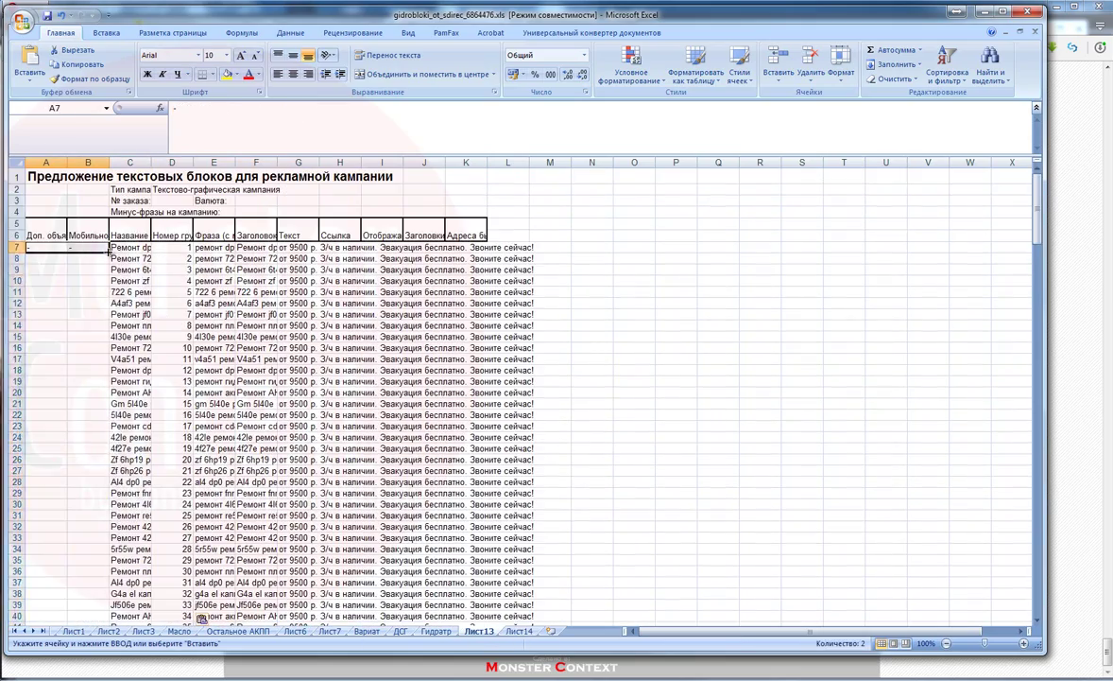
Fill "-" down the first two columns of Лист13 and rename the sheet as Ремонт коробок.
{"action": "double_click", "coordinate": [108, 252]}
{"action": "left_click", "coordinate": [216, 679]}
{"action": "key", "text": "alt+Tab"}
{"action": "key", "text": "ctrl+Page_Down"}
{"action": "key", "text": "alt+Tab"}
{"action": "key", "text": "Return"}
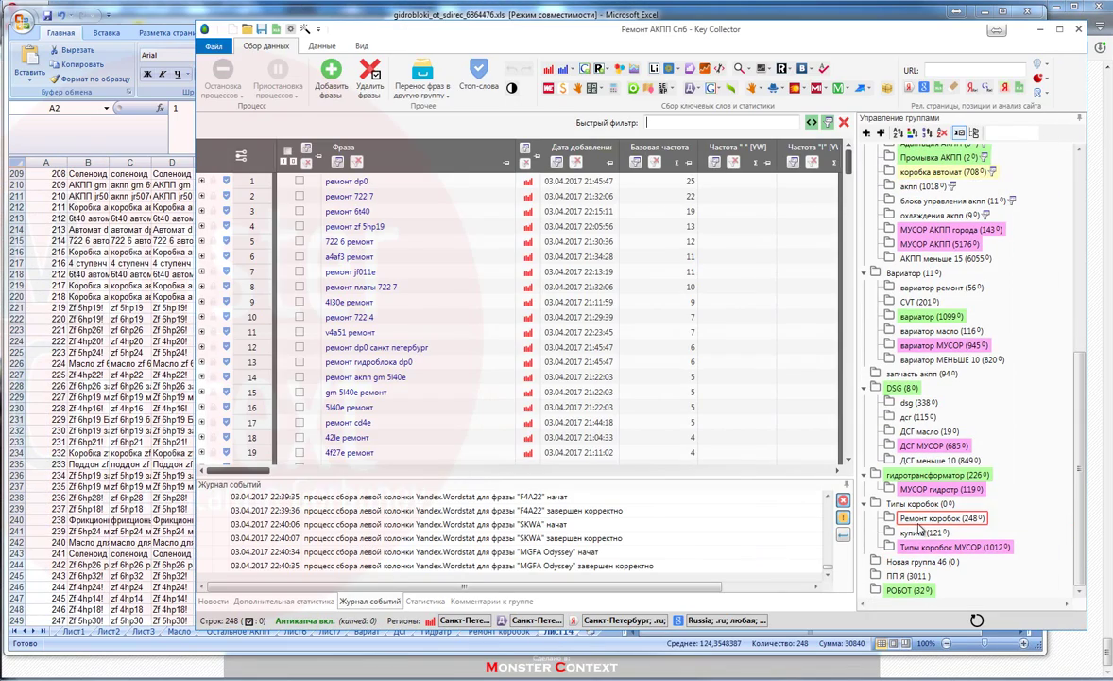
Generate AdPump ads from Key Collector's РОБОТ phrases and place them in a campaign template sheet named РОБОТ.
{"action": "left_click", "coordinate": [903, 590]}
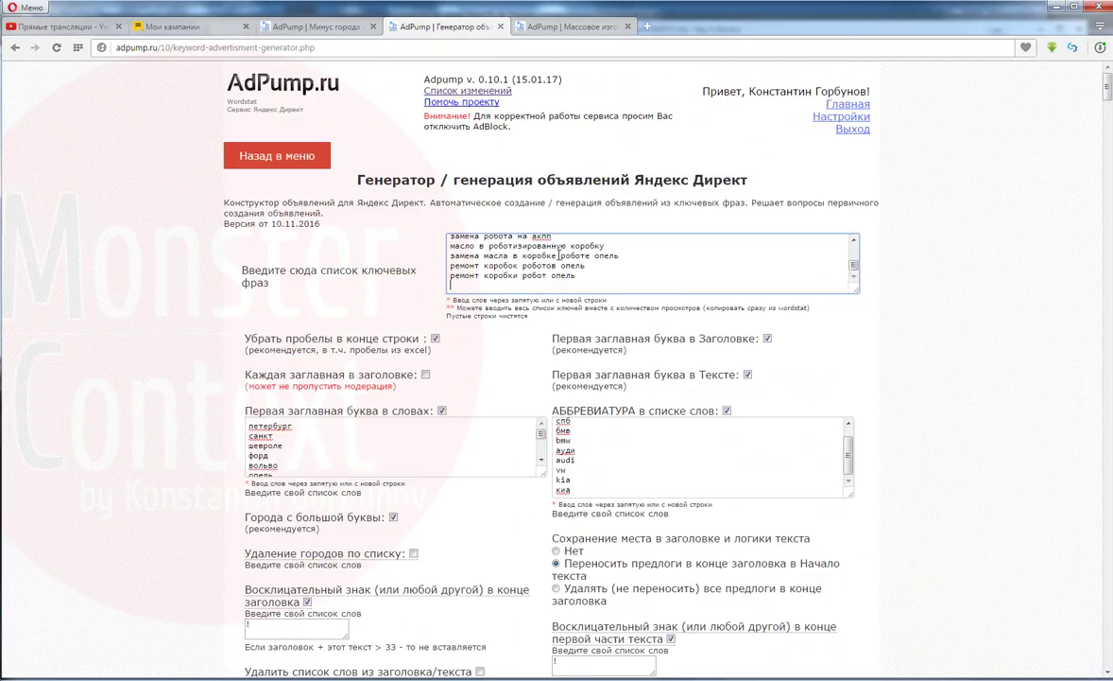
{"action": "scroll", "coordinate": [539, 403], "scroll_direction": "down", "scroll_amount": 5}
{"action": "scroll", "coordinate": [540, 403], "scroll_direction": "down", "scroll_amount": 10}
{"action": "left_click_drag", "start_coordinate": [268, 273], "coordinate": [397, 577]}
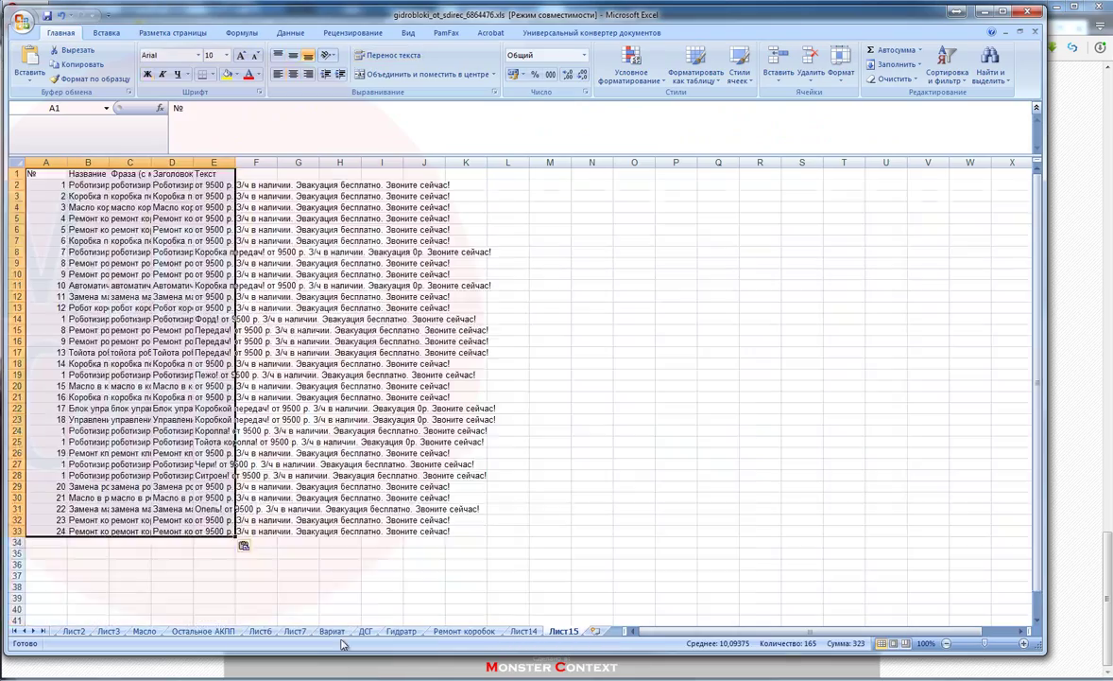
{"action": "left_click", "coordinate": [499, 630]}
{"action": "key", "text": "ctrl+c"}
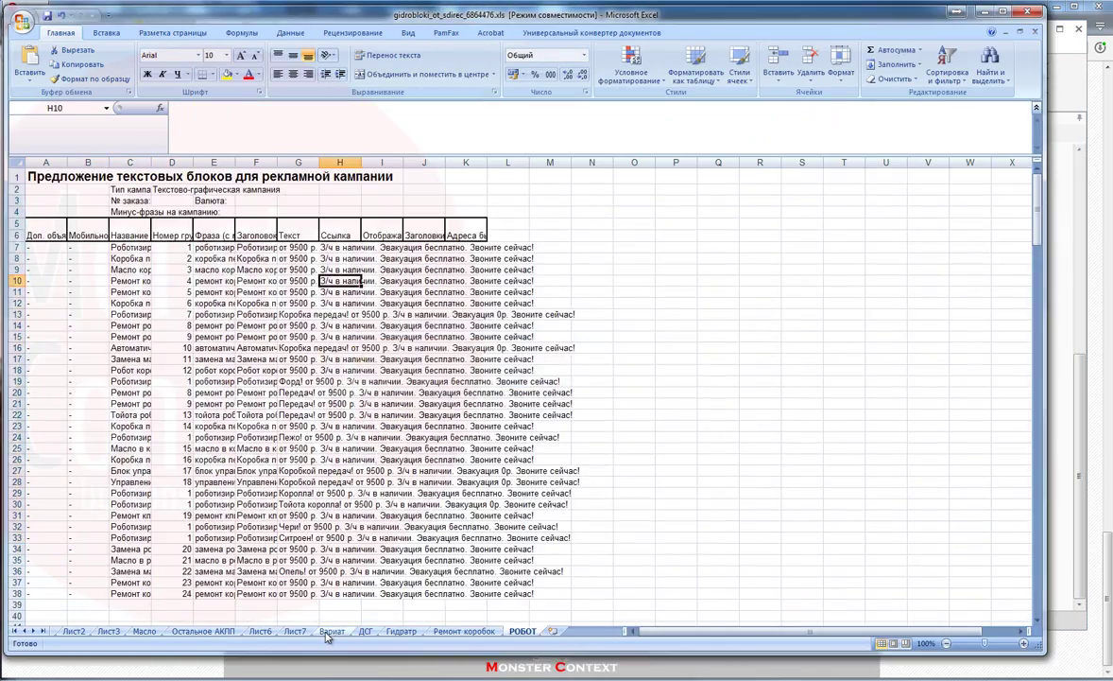
Copy all group names from the Вариат sheet, starting at C7, into the key phrase list of AdPump's UTM tag builder.
{"action": "left_click", "coordinate": [464, 632]}
{"action": "left_click", "coordinate": [214, 280]}
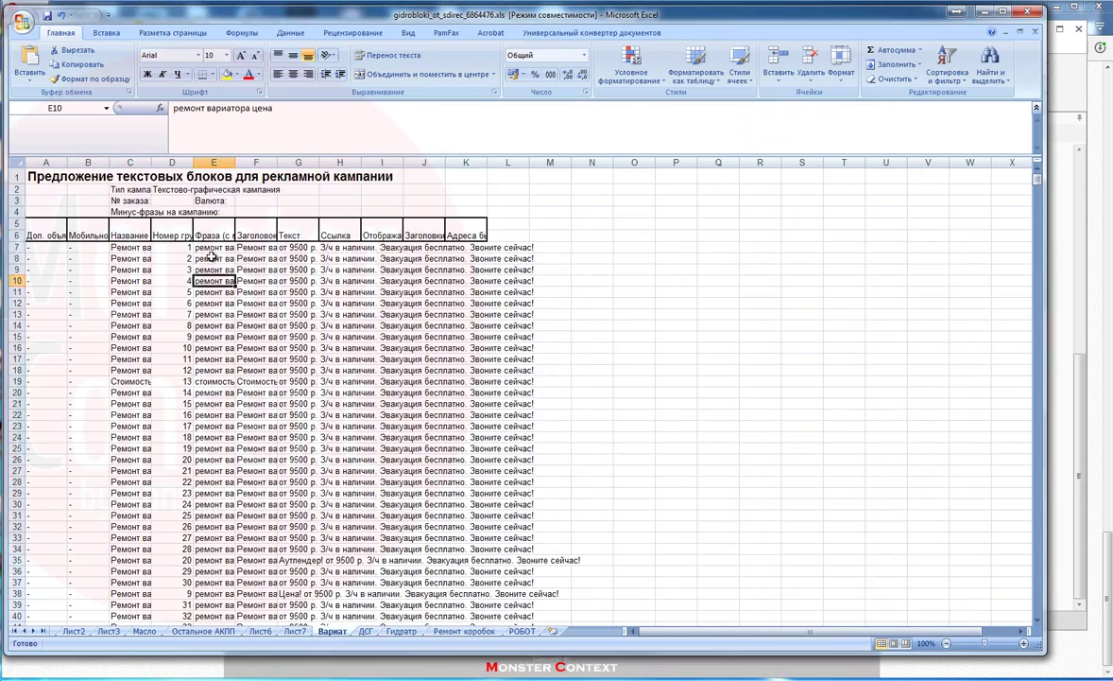
{"action": "left_click", "coordinate": [131, 248]}
{"action": "scroll", "coordinate": [191, 443], "scroll_direction": "down", "scroll_amount": 20}
{"action": "left_click_drag", "start_coordinate": [1037, 197], "coordinate": [1037, 607]}
{"action": "left_click", "coordinate": [139, 452], "text": "shift"}
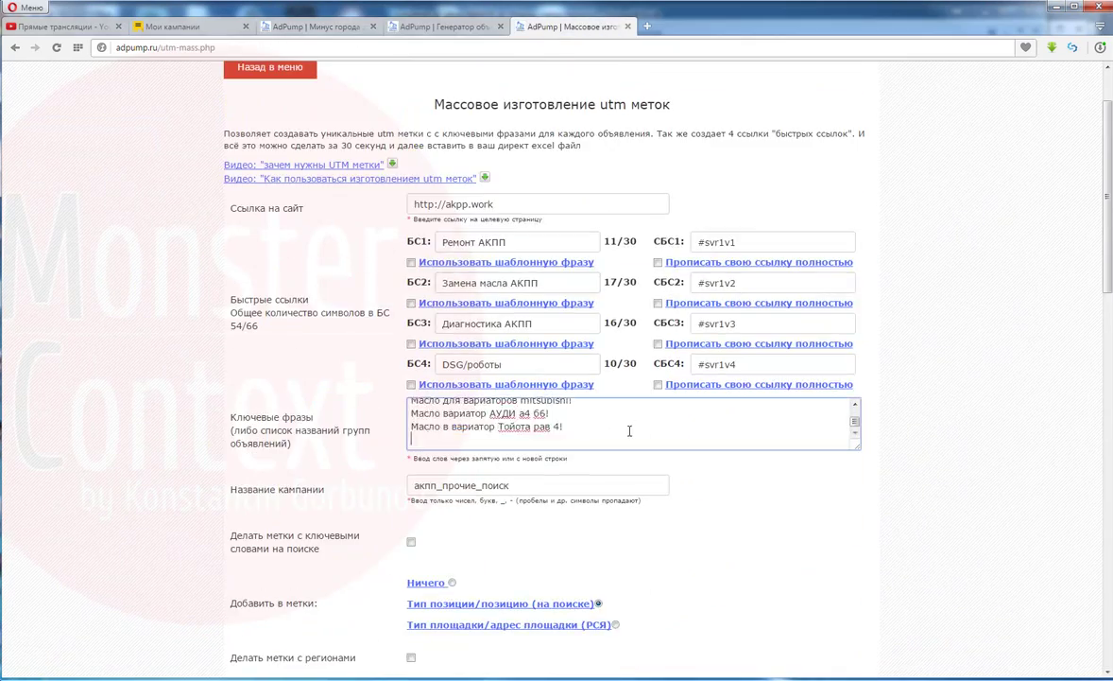
Set the UTM campaign name to вариатор_поиск and generate the tagged links.
{"action": "scroll", "coordinate": [624, 362], "scroll_direction": "down", "scroll_amount": 3}
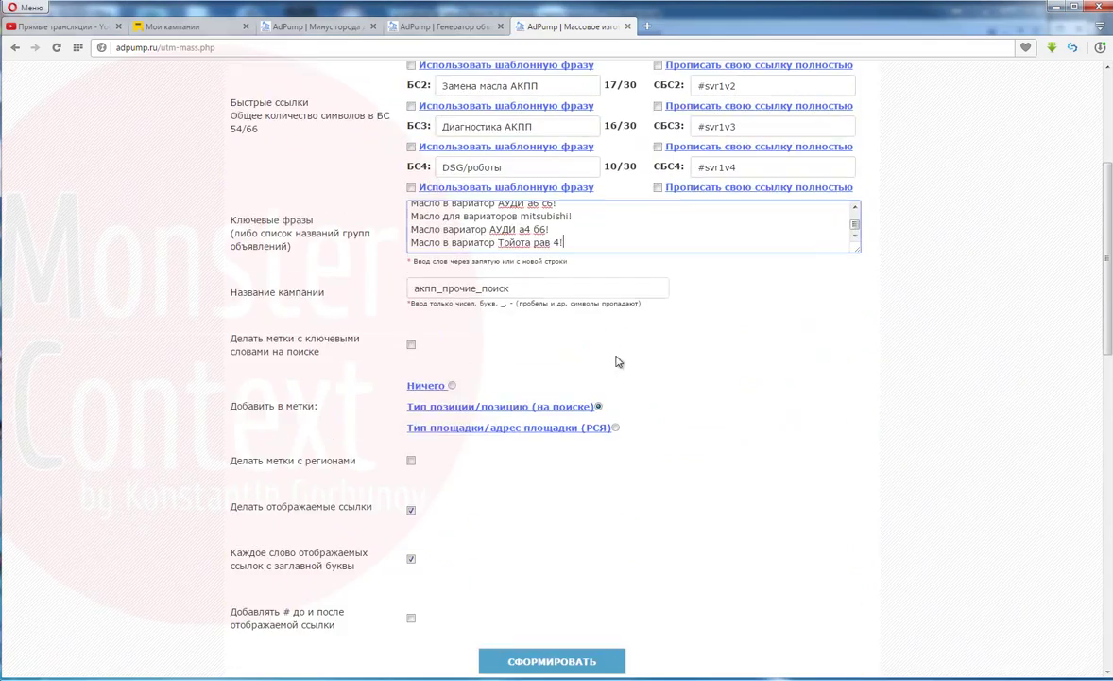
{"action": "left_click", "coordinate": [430, 283]}
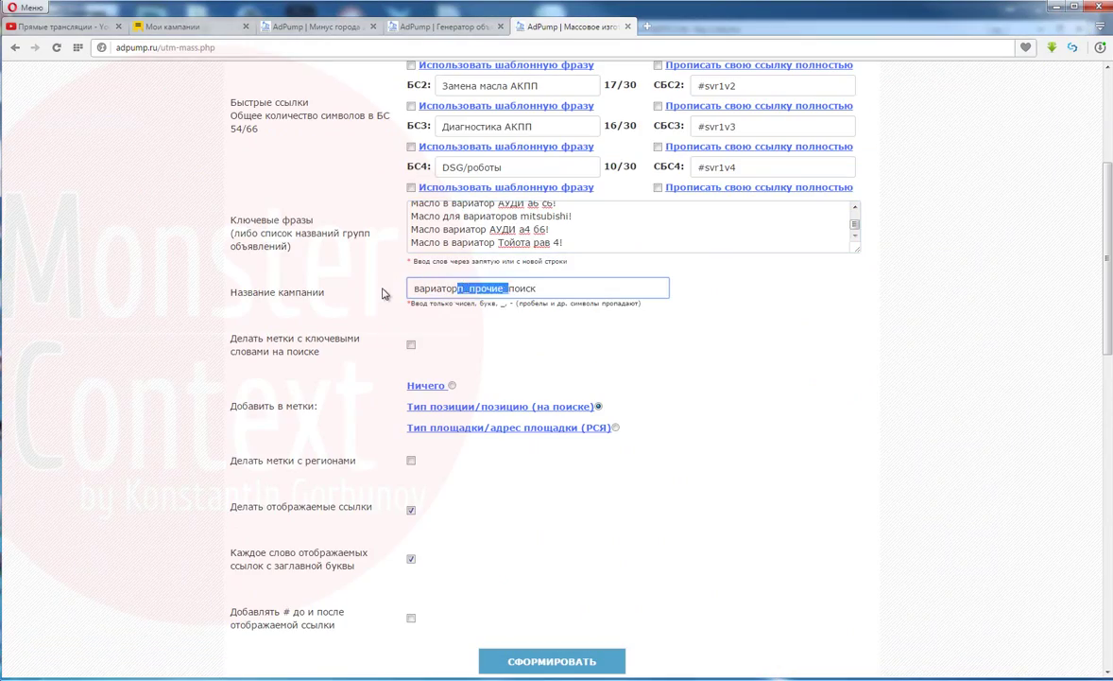
{"action": "key", "text": "BackSpace"}
{"action": "scroll", "coordinate": [383, 293], "scroll_direction": "down", "scroll_amount": 6}
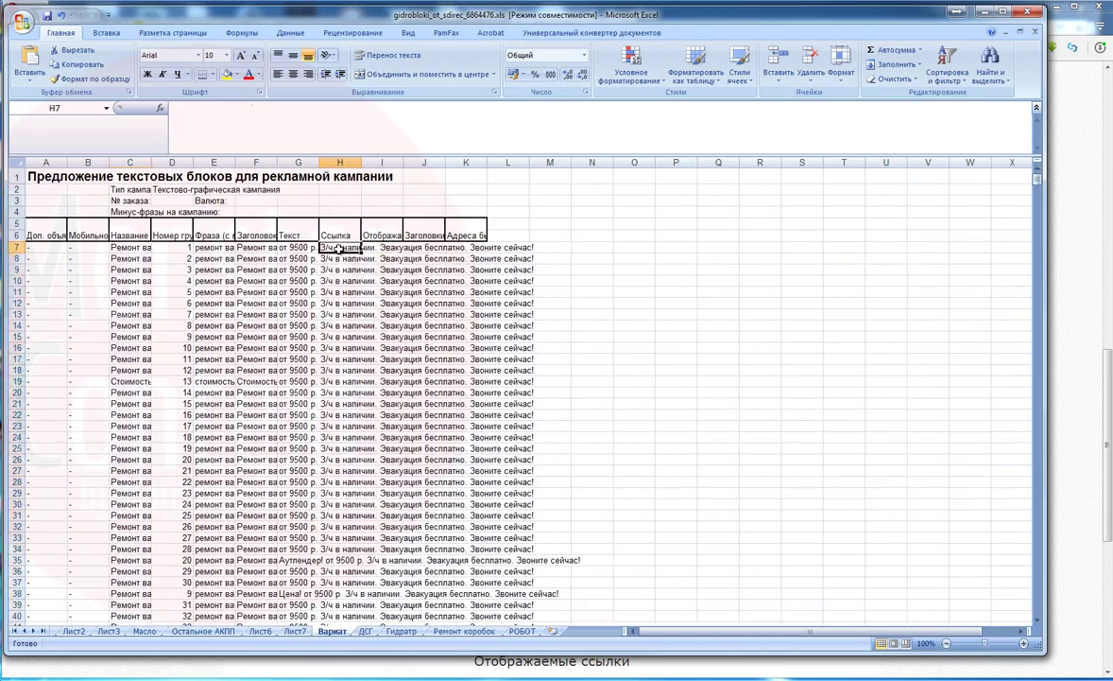
Paste the generated links into the Вариат sheet at H7 and the sitelink titles at J7.
{"action": "key", "text": "ctrl+v"}
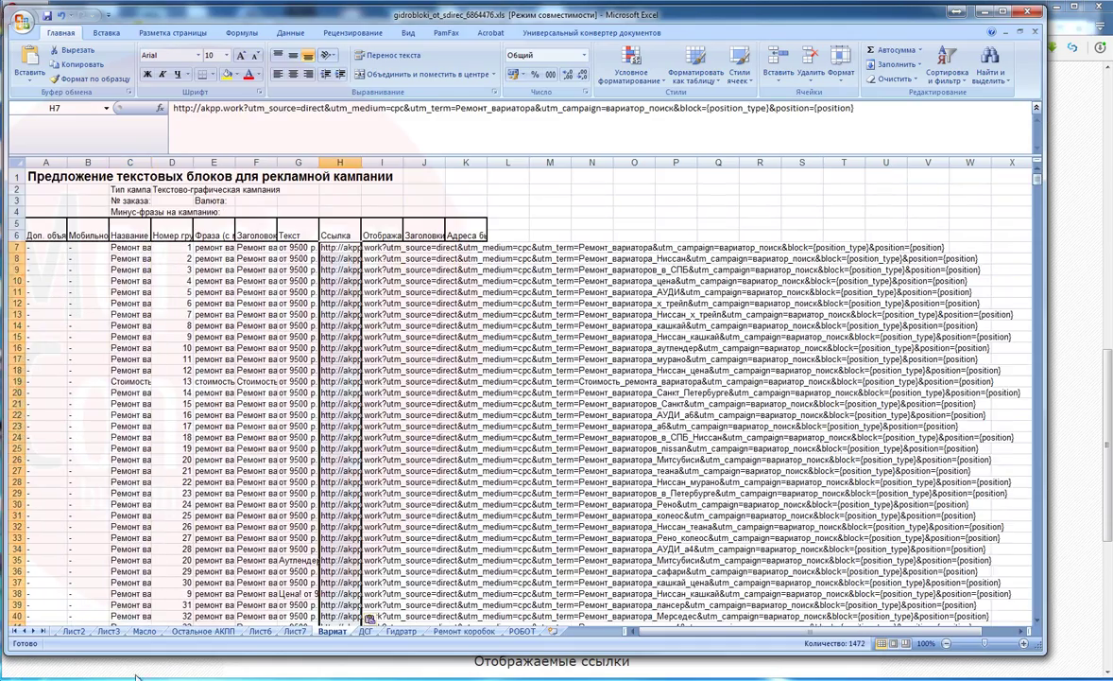
{"action": "left_click", "coordinate": [454, 444]}
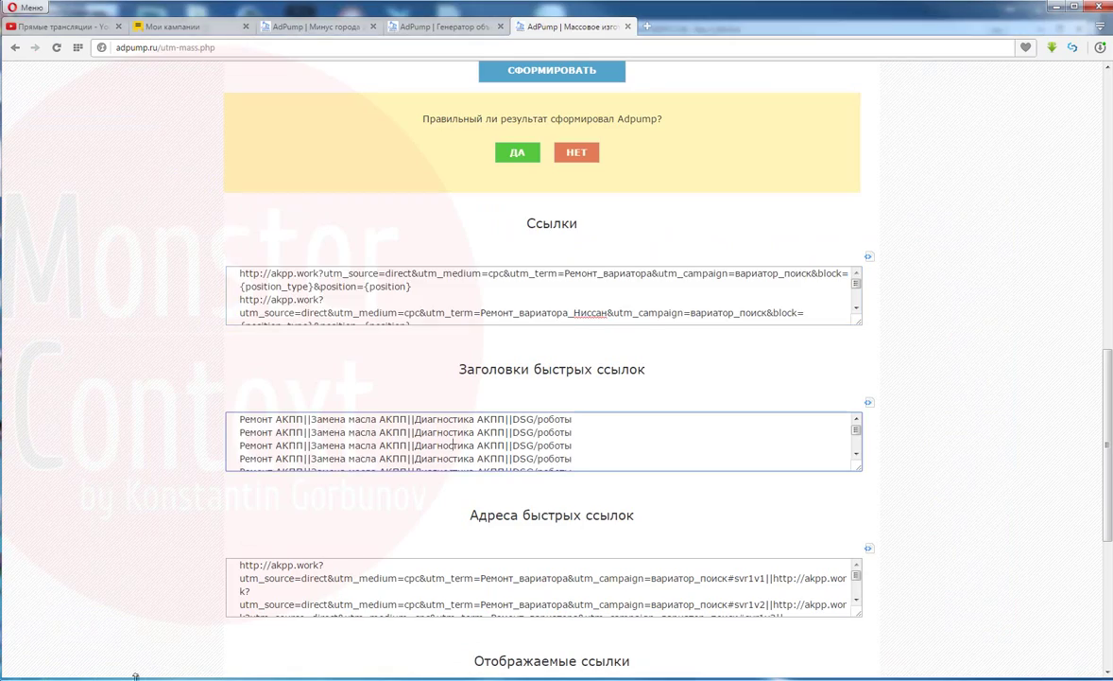
{"action": "key", "text": "ctrl+a"}
{"action": "key", "text": "ctrl+c"}
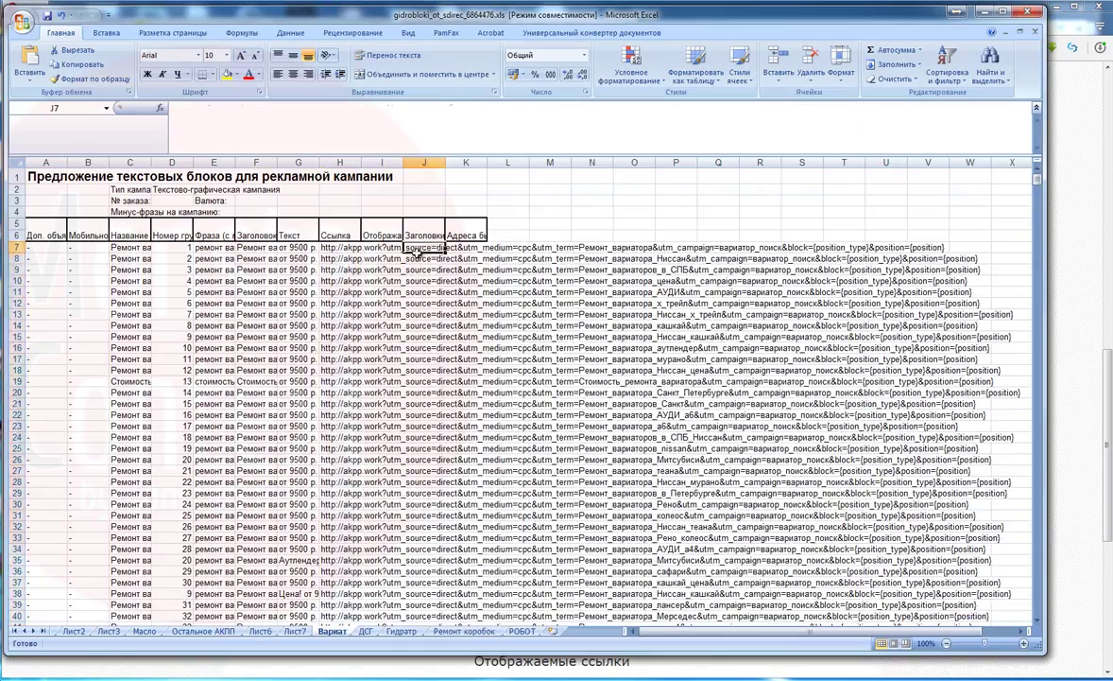
{"action": "key", "text": "ctrl+v"}
Copy the generated sitelink addresses from AdPump into the Вариат sheet at K7.
{"action": "scroll", "coordinate": [340, 472], "scroll_direction": "down", "scroll_amount": 2}
{"action": "left_click", "coordinate": [341, 471]}
{"action": "key", "text": "ctrl+a"}
{"action": "key", "text": "ctrl+c"}
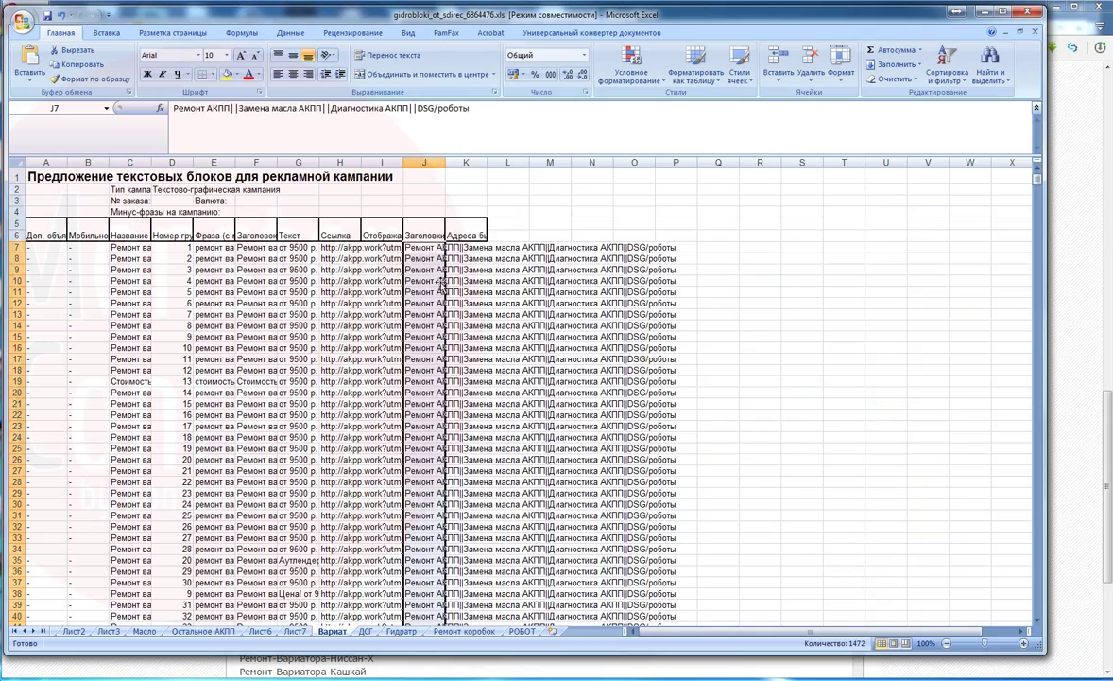
{"action": "key", "text": "ctrl+v"}
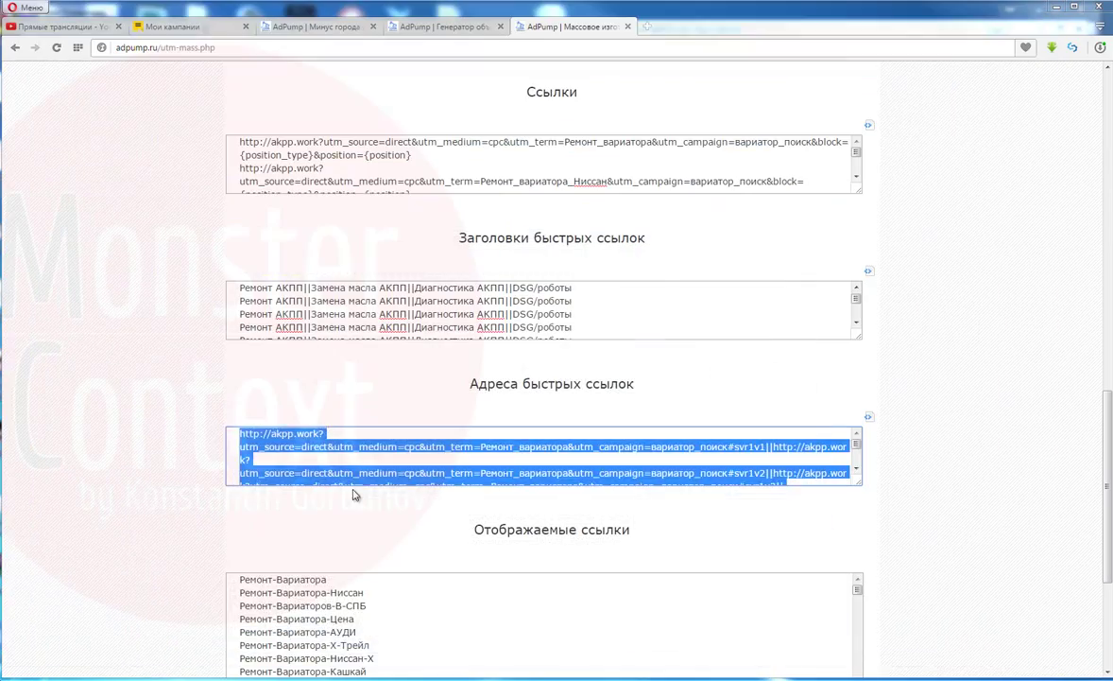
Copy the generated display links from AdPump into the Вариат sheet at I7.
{"action": "left_click", "coordinate": [227, 644]}
{"action": "key", "text": "ctrl+a"}
{"action": "key", "text": "ctrl+c"}
{"action": "key", "text": "alt+Tab"}
{"action": "left_click", "coordinate": [386, 250]}
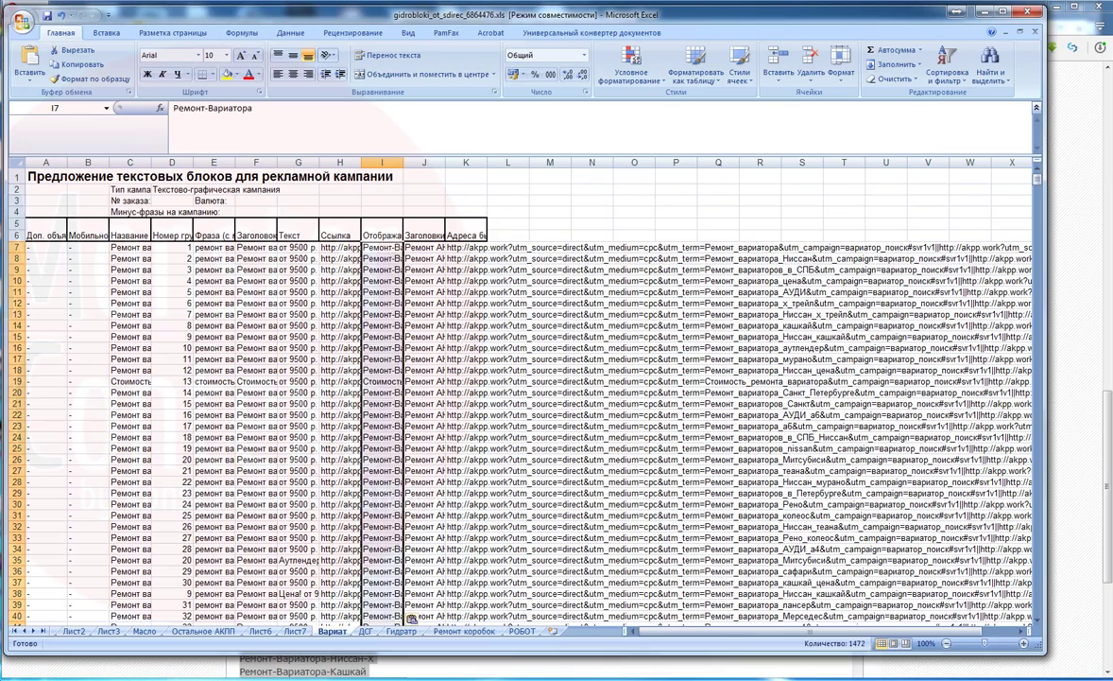
{"action": "left_click", "coordinate": [341, 280]}
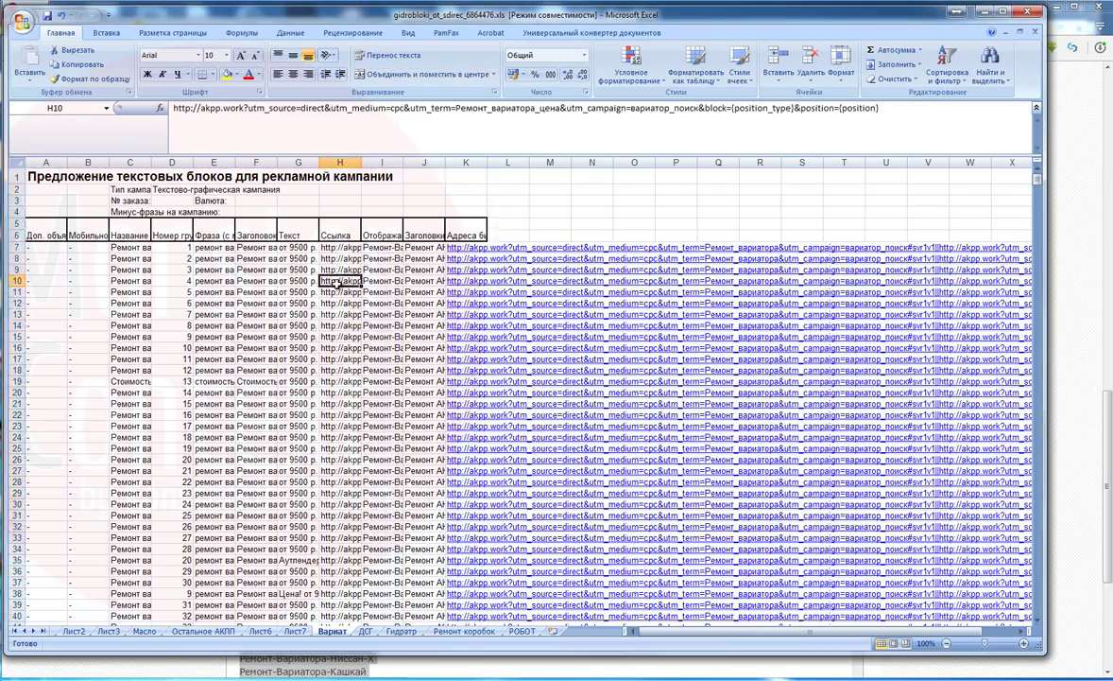
Copy the entire Вариат sheet and import it from the clipboard into Direct Commander as a new campaign.
{"action": "key", "text": "ctrl+a"}
{"action": "key", "text": "ctrl+c"}
{"action": "key", "text": "alt+Tab"}
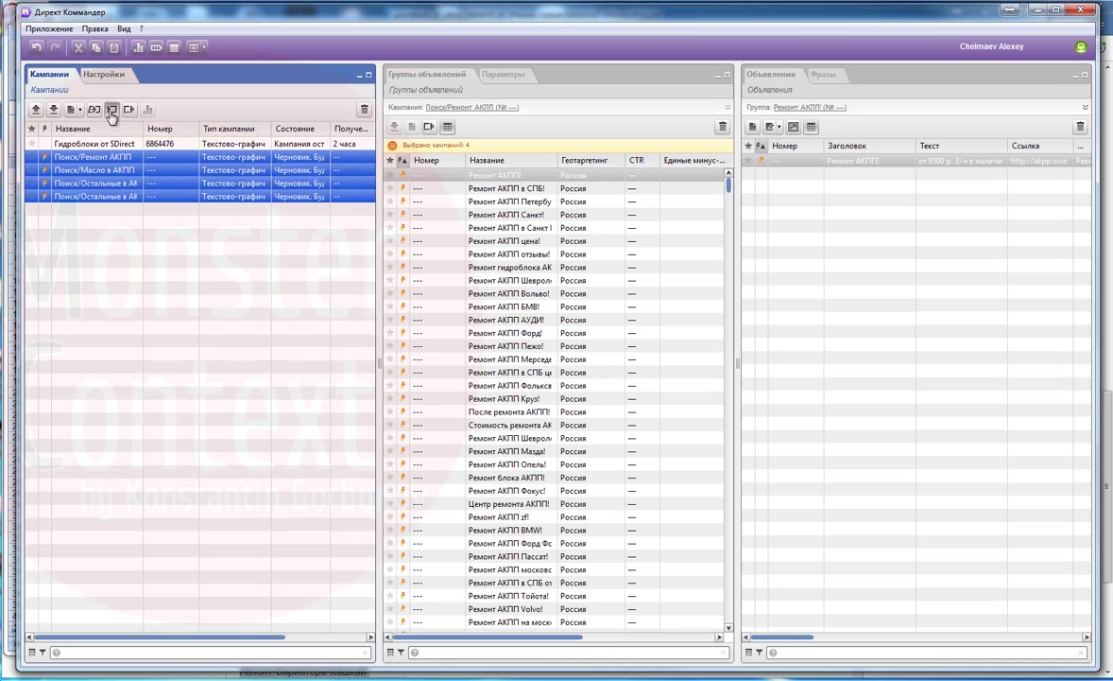
{"action": "left_click", "coordinate": [112, 113]}
{"action": "left_click", "coordinate": [904, 594]}
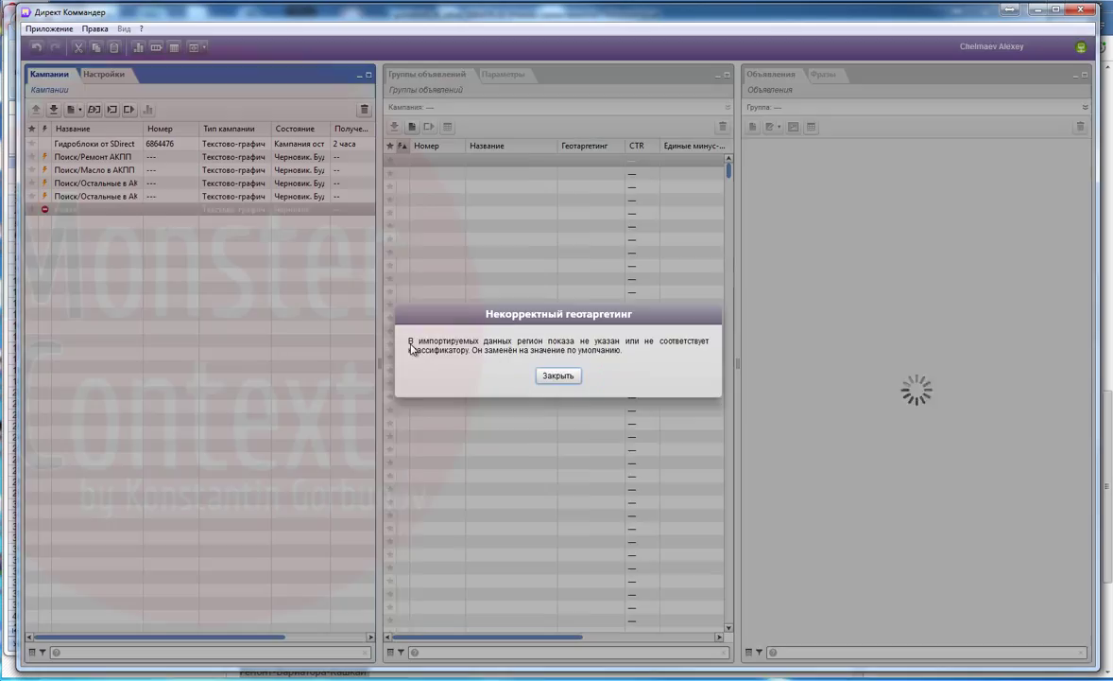
{"action": "left_click", "coordinate": [559, 375]}
Select all ad groups and key phrases of the imported variator campaign and set their bid to 15 р.
{"action": "left_click", "coordinate": [510, 188]}
{"action": "key", "text": "ctrl+a"}
{"action": "left_click", "coordinate": [824, 75]}
{"action": "left_click", "coordinate": [898, 193]}
{"action": "key", "text": "ctrl+a"}
{"action": "left_click", "coordinate": [836, 127]}
{"action": "left_click", "coordinate": [426, 470]}
{"action": "left_click", "coordinate": [427, 468]}
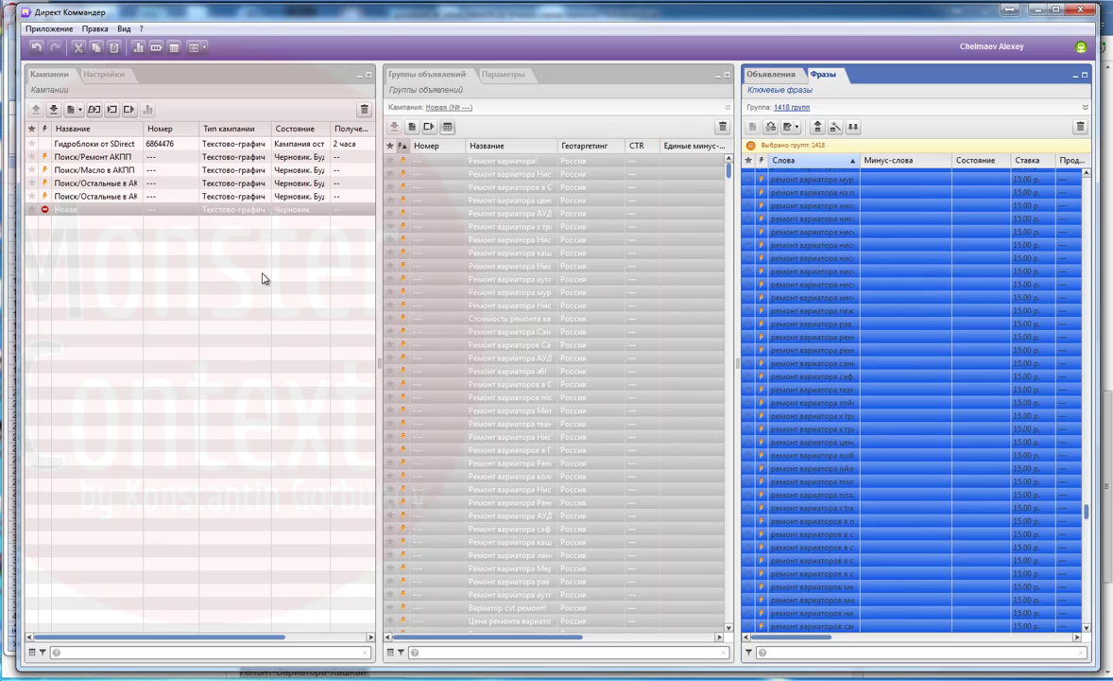
Rename the new variator campaign as Поиск/Вариаторы, reusing the name of an existing search campaign.
{"action": "double_click", "coordinate": [70, 197]}
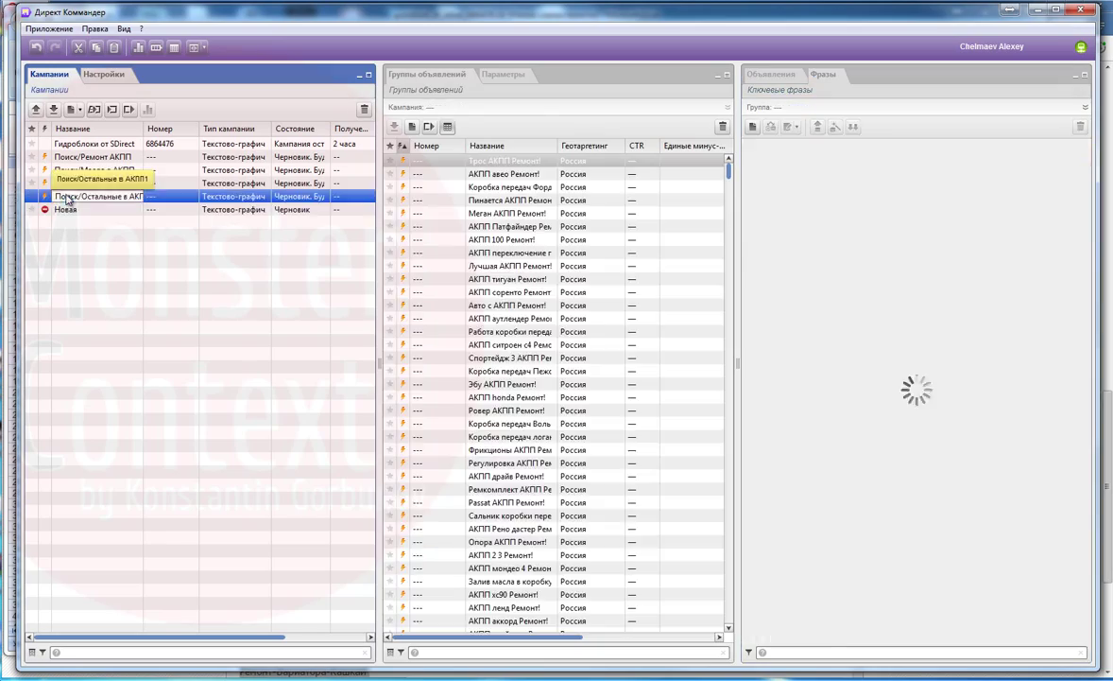
{"action": "key", "text": "ctrl+c"}
{"action": "double_click", "coordinate": [71, 209]}
{"action": "key", "text": "ctrl+v"}
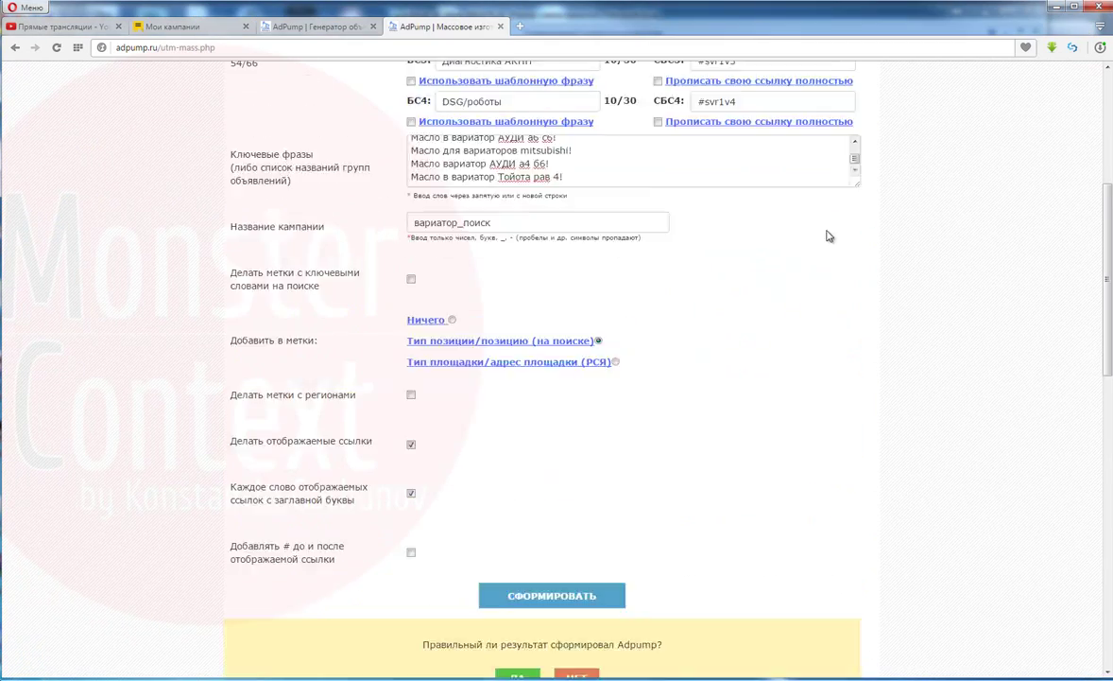
Generate UTM links in AdPump from the ДСГ sheet's group names with the campaign name дсг_поиск.
{"action": "scroll", "coordinate": [929, 500], "scroll_direction": "up", "scroll_amount": 4}
{"action": "scroll", "coordinate": [501, 435], "scroll_direction": "down", "scroll_amount": 6}
{"action": "scroll", "coordinate": [945, 454], "scroll_direction": "down", "scroll_amount": 4}
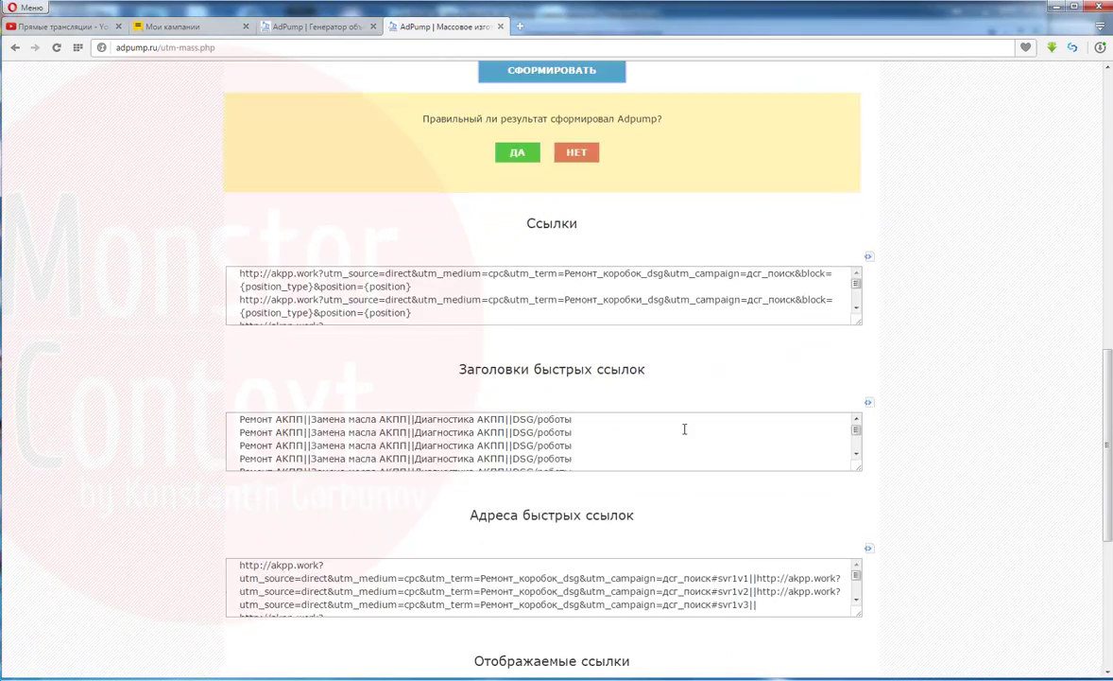
Copy the generated дсг_поиск links into the ДСГ sheet's link column, starting at H7.
{"action": "left_click", "coordinate": [530, 293]}
{"action": "key", "text": "ctrl+a"}
{"action": "key", "text": "ctrl+c"}
{"action": "key", "text": "alt+Tab"}
{"action": "left_click_drag", "start_coordinate": [1038, 552], "coordinate": [1038, 184]}
{"action": "left_click", "coordinate": [340, 248]}
{"action": "key", "text": "ctrl+v"}
{"action": "left_click", "coordinate": [390, 249]}
Copy the generated sitelink titles into the ДСГ sheet at J7, undoing the paste into the wrong column.
{"action": "key", "text": "alt+Tab"}
{"action": "left_click", "coordinate": [406, 440]}
{"action": "key", "text": "ctrl+a"}
{"action": "key", "text": "ctrl+c"}
{"action": "key", "text": "alt+Tab"}
{"action": "key", "text": "ctrl+v"}
{"action": "left_click", "coordinate": [416, 248]}
{"action": "key", "text": "ctrl+z"}
{"action": "left_click", "coordinate": [433, 248]}
{"action": "key", "text": "ctrl+v"}
Copy the generated sitelink addresses from AdPump into the ДСГ sheet at K7.
{"action": "key", "text": "alt+Tab"}
{"action": "left_click", "coordinate": [301, 560]}
{"action": "key", "text": "ctrl+a"}
{"action": "key", "text": "ctrl+c"}
{"action": "key", "text": "alt+Tab"}
{"action": "left_click", "coordinate": [476, 248]}
{"action": "key", "text": "ctrl+v"}
Copy the generated display links from AdPump into the ДСГ sheet's display link column.
{"action": "key", "text": "alt+Tab"}
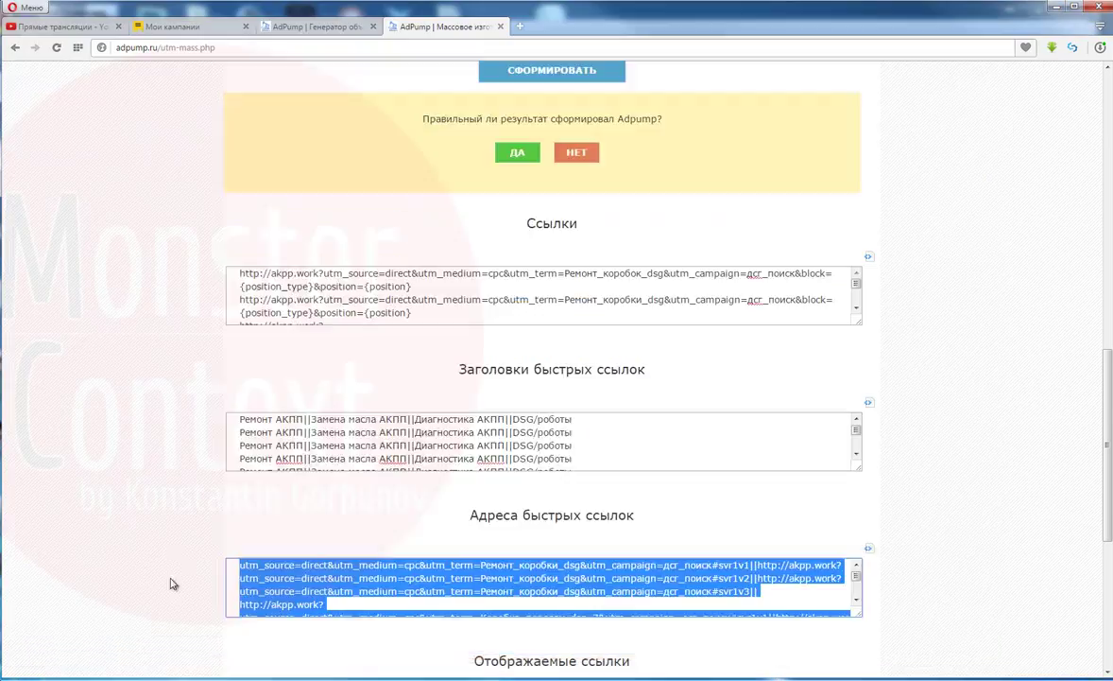
{"action": "scroll", "coordinate": [293, 529], "scroll_direction": "down", "scroll_amount": 2}
{"action": "left_click", "coordinate": [291, 567]}
{"action": "key", "text": "ctrl+a"}
{"action": "key", "text": "ctrl+c"}
{"action": "key", "text": "alt+Tab"}
Import the copied ДСГ sheet from the clipboard into Direct Commander as a new campaign.
{"action": "key", "text": "alt+Tab"}
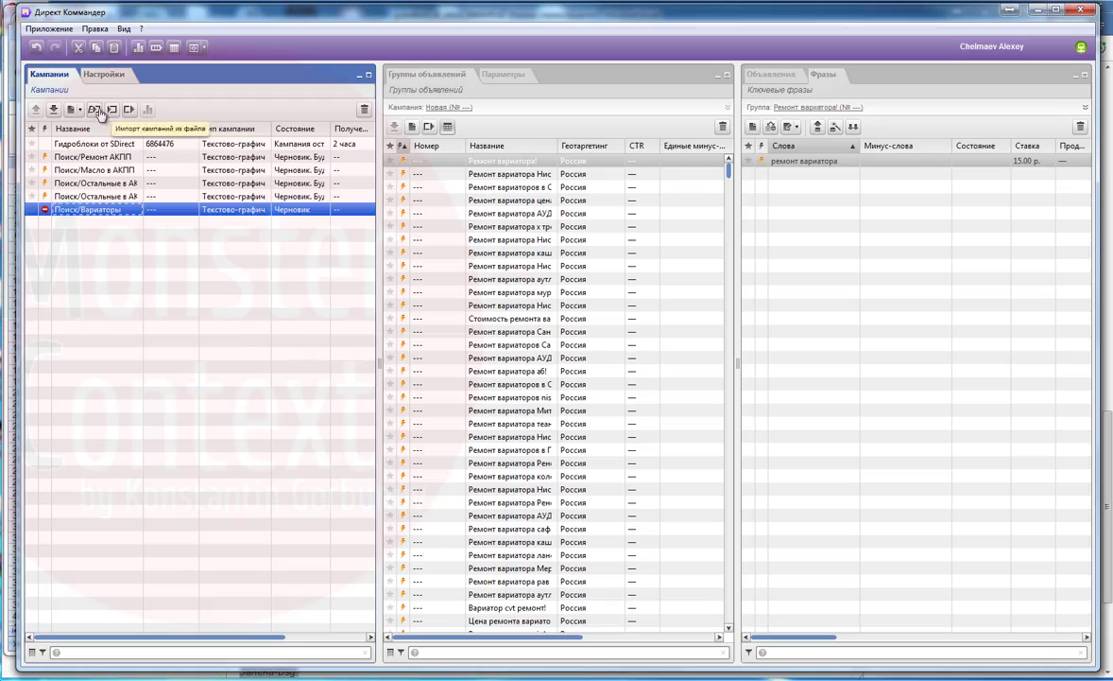
{"action": "key", "text": "ctrl+v"}
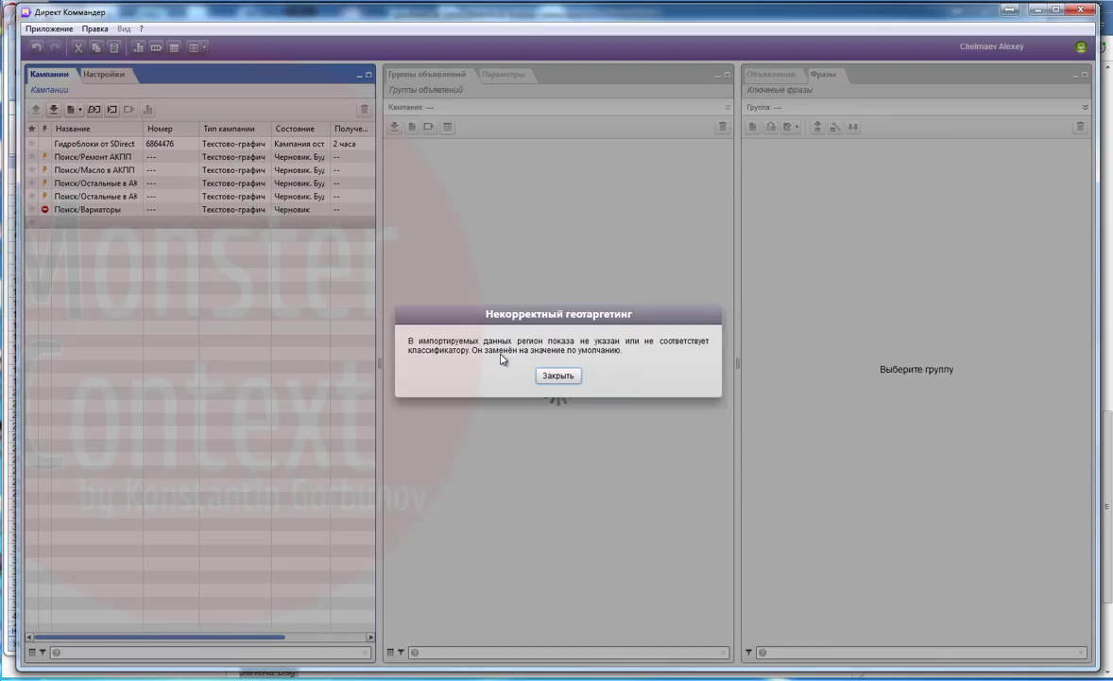
{"action": "left_click", "coordinate": [558, 375]}
Set the bid to 15 for all key phrases across the imported DSG campaign's ad groups.
{"action": "left_click", "coordinate": [603, 344]}
{"action": "key", "text": "ctrl+a"}
{"action": "left_click", "coordinate": [835, 127]}
{"action": "type", "text": "15"}
{"action": "key", "text": "Return"}
{"action": "key", "text": "ctrl+a"}
{"action": "left_click", "coordinate": [834, 127]}
{"action": "left_click", "coordinate": [666, 376]}
{"action": "left_click", "coordinate": [444, 292]}
Rename the imported DSG campaign as Поиск/DSG.
{"action": "left_click", "coordinate": [77, 222]}
{"action": "double_click", "coordinate": [95, 222]}
{"action": "type", "text": "DSG"}
{"action": "key", "text": "Return"}
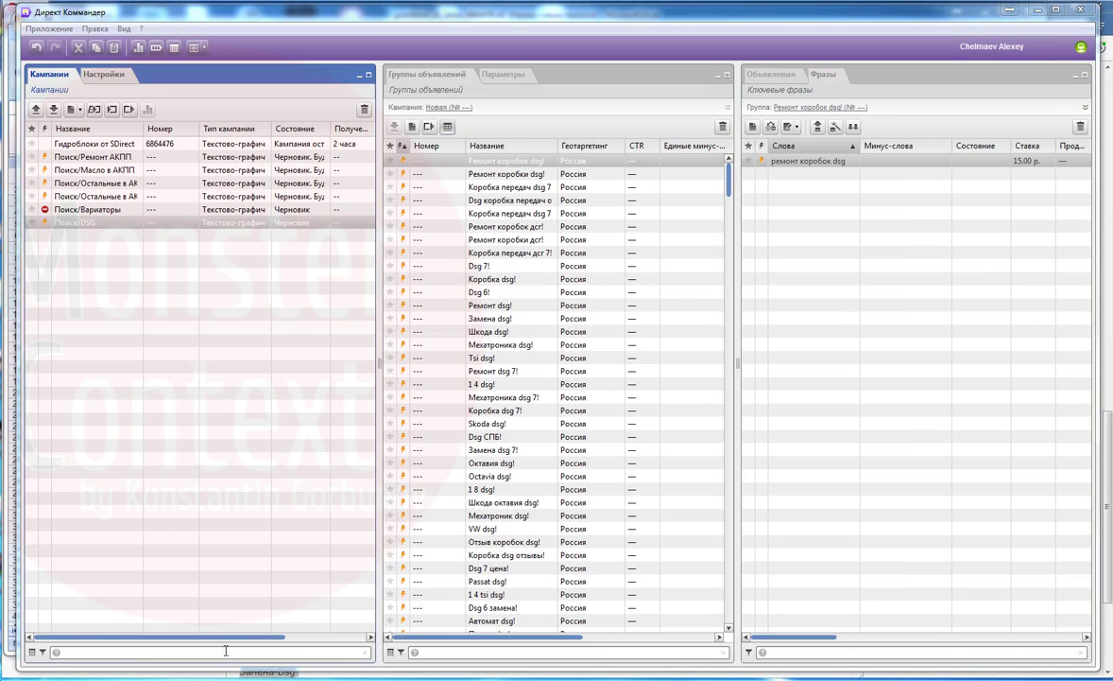
Switch to Excel and copy all ad group names from row 7 down on the Гидратр sheet.
{"action": "left_click", "coordinate": [180, 678]}
{"action": "left_click", "coordinate": [401, 630]}
{"action": "left_click", "coordinate": [172, 294]}
{"action": "left_click", "coordinate": [130, 250]}
{"action": "scroll", "coordinate": [139, 420], "scroll_direction": "down", "scroll_amount": 20}
{"action": "scroll", "coordinate": [140, 419], "scroll_direction": "down", "scroll_amount": 20}
{"action": "left_click", "coordinate": [139, 343], "text": "shift"}
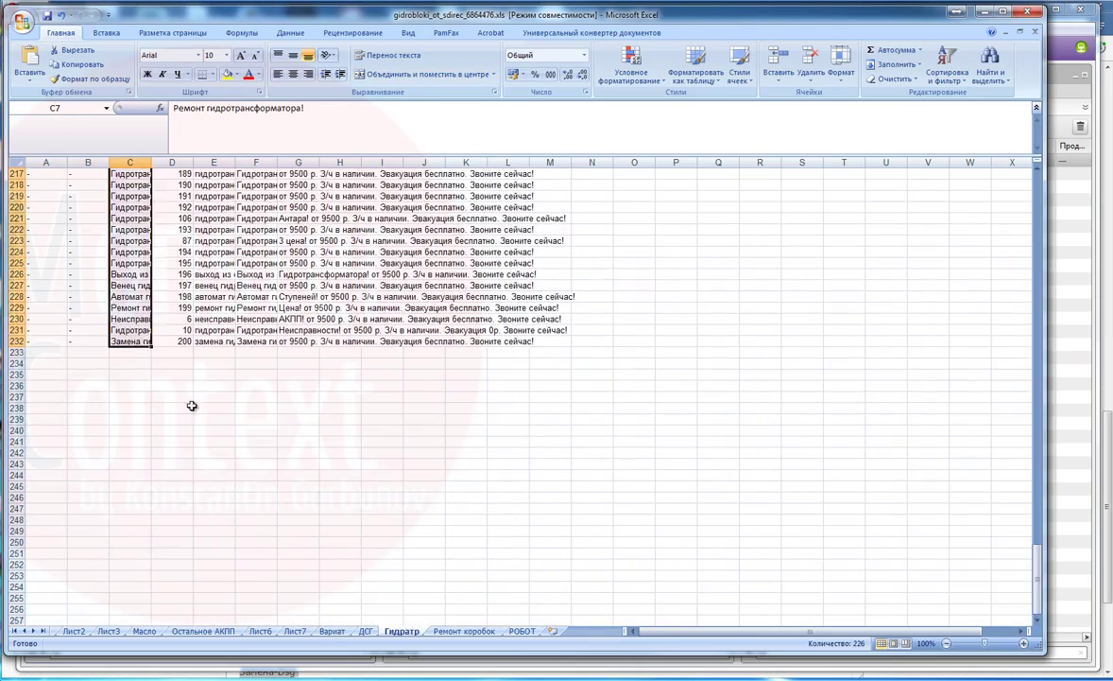
{"action": "key", "text": "ctrl+c"}
Generate UTM links in AdPump from the copied group names, using the campaign name гидратрансф_поиск.
{"action": "left_click", "coordinate": [1064, 23]}
{"action": "scroll", "coordinate": [1056, 211], "scroll_direction": "up", "scroll_amount": 15}
{"action": "left_click", "coordinate": [605, 425]}
{"action": "key", "text": "ctrl+a"}
{"action": "key", "text": "ctrl+v"}
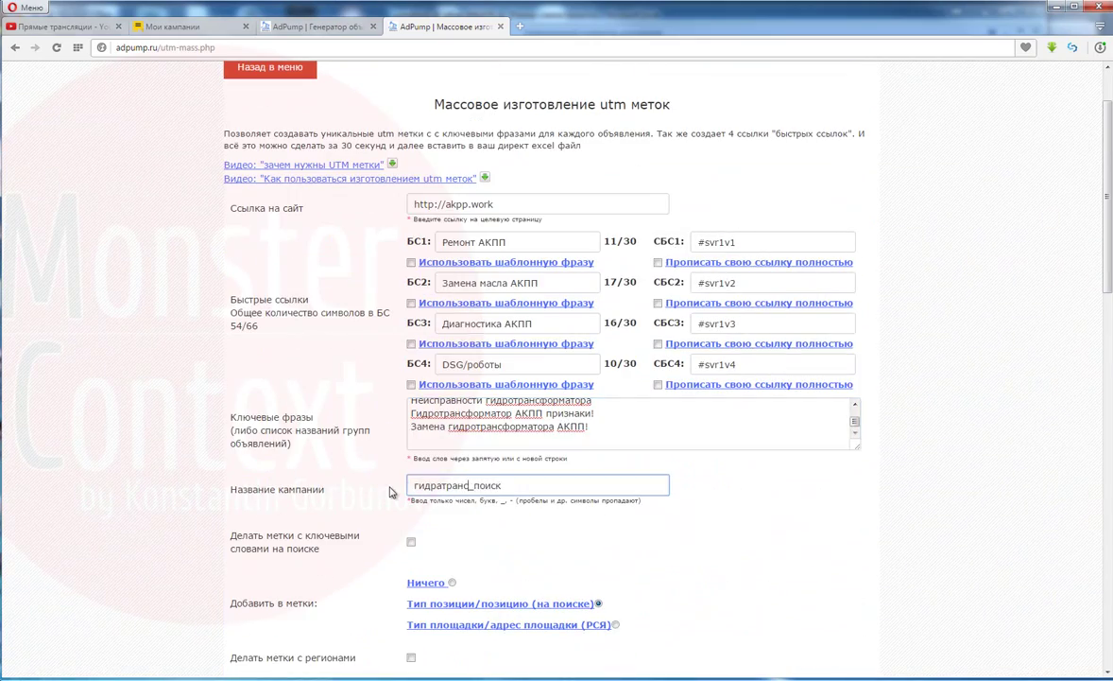
{"action": "scroll", "coordinate": [391, 491], "scroll_direction": "down", "scroll_amount": 4}
{"action": "left_click", "coordinate": [539, 464]}
{"action": "scroll", "coordinate": [633, 316], "scroll_direction": "down", "scroll_amount": 5}
Copy the generated links and quick-link titles from AdPump into the matching columns of the Гидратр sheet.
{"action": "key", "text": "alt+Tab"}
{"action": "scroll", "coordinate": [401, 269], "scroll_direction": "up", "scroll_amount": 20}
{"action": "left_click", "coordinate": [340, 248]}
{"action": "key", "text": "ctrl+v"}
{"action": "left_click", "coordinate": [180, 678]}
{"action": "left_click", "coordinate": [342, 446]}
{"action": "key", "text": "ctrl+a"}
{"action": "left_click", "coordinate": [179, 678]}
{"action": "left_click", "coordinate": [424, 247]}
{"action": "key", "text": "ctrl+v"}
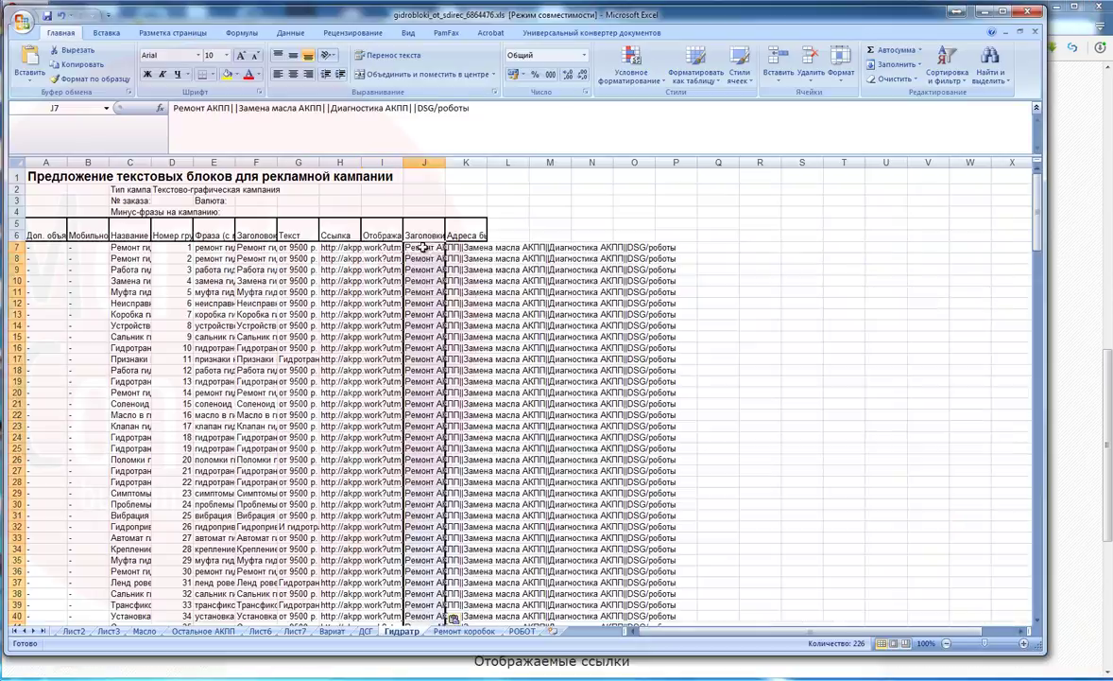
Copy the generated quick-link addresses and display links from AdPump into the matching columns of the Гидратр sheet.
{"action": "left_click", "coordinate": [179, 677]}
{"action": "left_click", "coordinate": [342, 588]}
{"action": "key", "text": "ctrl+a"}
{"action": "left_click", "coordinate": [180, 678]}
{"action": "left_click", "coordinate": [180, 678]}
{"action": "scroll", "coordinate": [204, 605], "scroll_direction": "down", "scroll_amount": 3}
{"action": "left_click", "coordinate": [331, 579]}
{"action": "key", "text": "ctrl+a"}
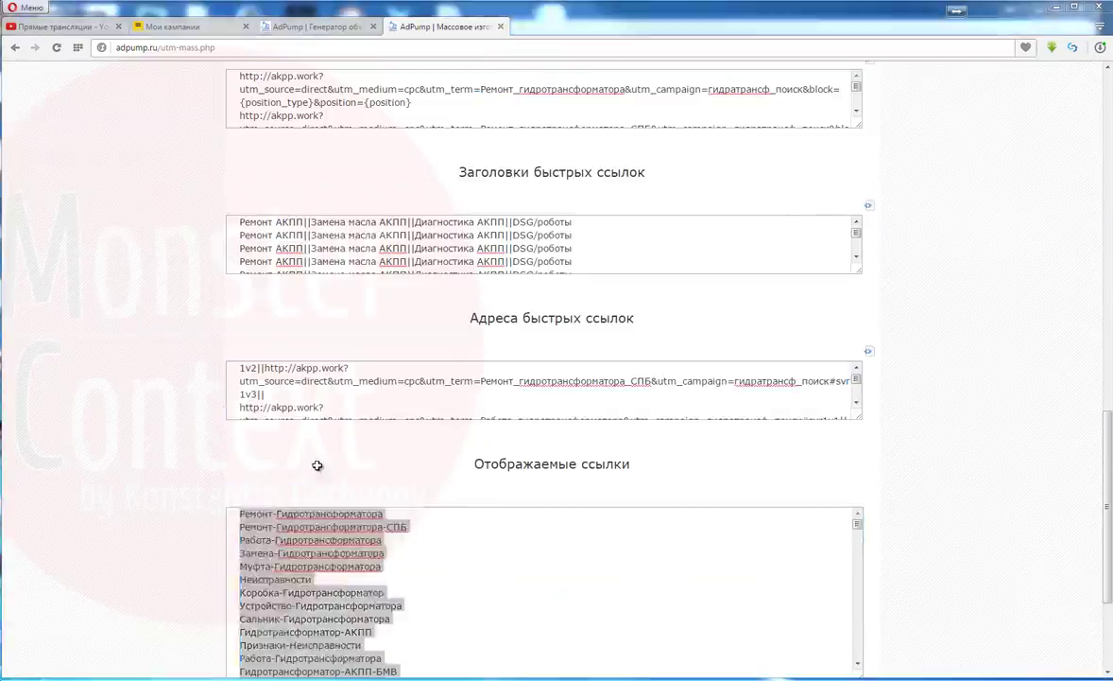
{"action": "left_click", "coordinate": [180, 678]}
{"action": "left_click", "coordinate": [383, 248]}
{"action": "key", "text": "ctrl+v"}
Copy the entire Гидратр sheet and import it from the clipboard into Direct Commander as a new campaign.
{"action": "left_click", "coordinate": [293, 261]}
{"action": "key", "text": "ctrl+a"}
{"action": "key", "text": "ctrl+c"}
{"action": "left_click", "coordinate": [284, 677]}
{"action": "left_click", "coordinate": [111, 109]}
{"action": "key", "text": "Return"}
Set the bid to 15 for all key phrases in the imported groups and give the campaign a name beginning with Поиск/Гидратрансфор.
{"action": "left_click", "coordinate": [694, 198]}
{"action": "key", "text": "ctrl+a"}
{"action": "left_click", "coordinate": [820, 246]}
{"action": "key", "text": "ctrl+a"}
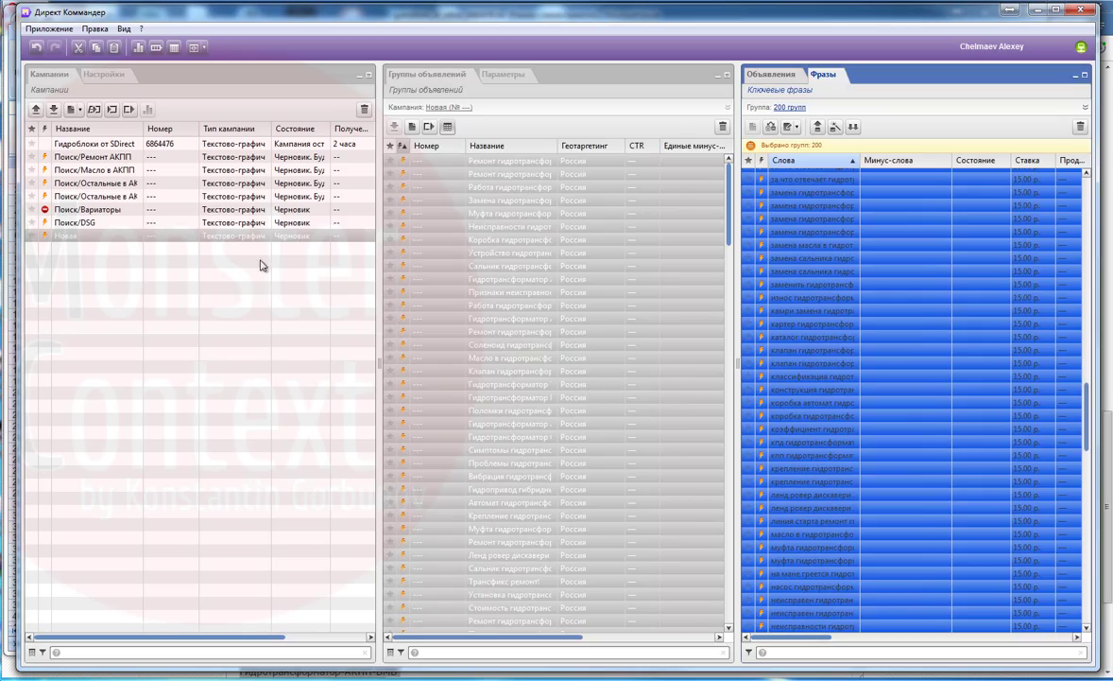
{"action": "left_click", "coordinate": [81, 223]}
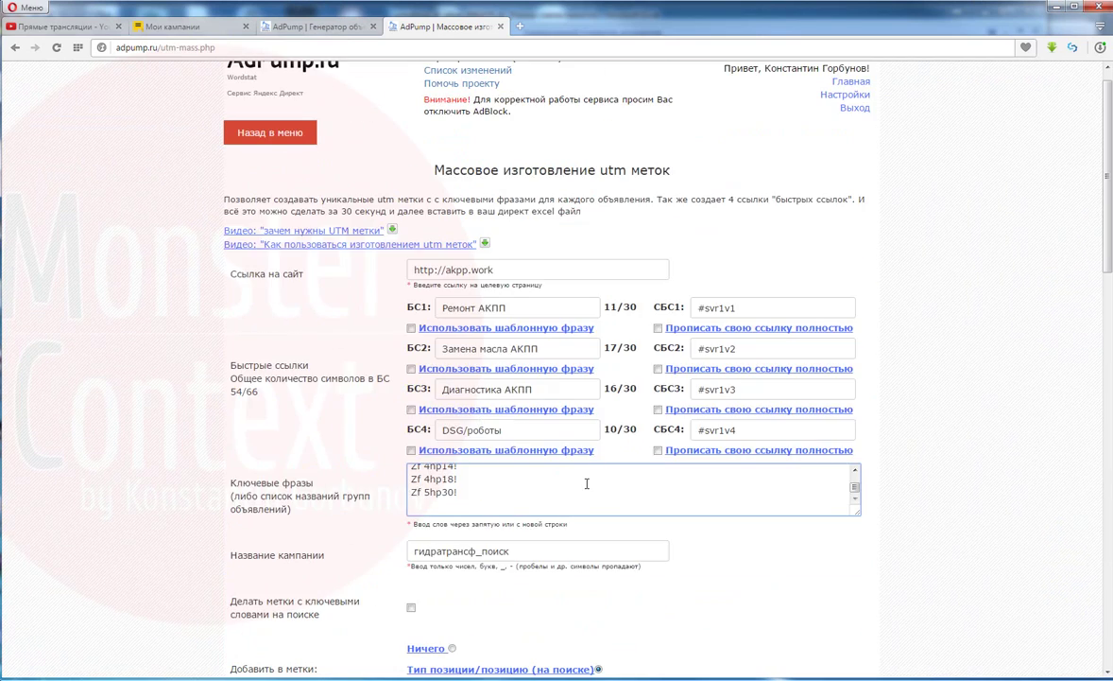
Generate UTM links in AdPump for the gearbox-type group names with campaign name коробки_поиск, and copy the links and quick-link titles.
{"action": "scroll", "coordinate": [586, 483], "scroll_direction": "down", "scroll_amount": 4}
{"action": "scroll", "coordinate": [493, 268], "scroll_direction": "up", "scroll_amount": 1}
{"action": "left_click_drag", "start_coordinate": [477, 223], "coordinate": [372, 232]}
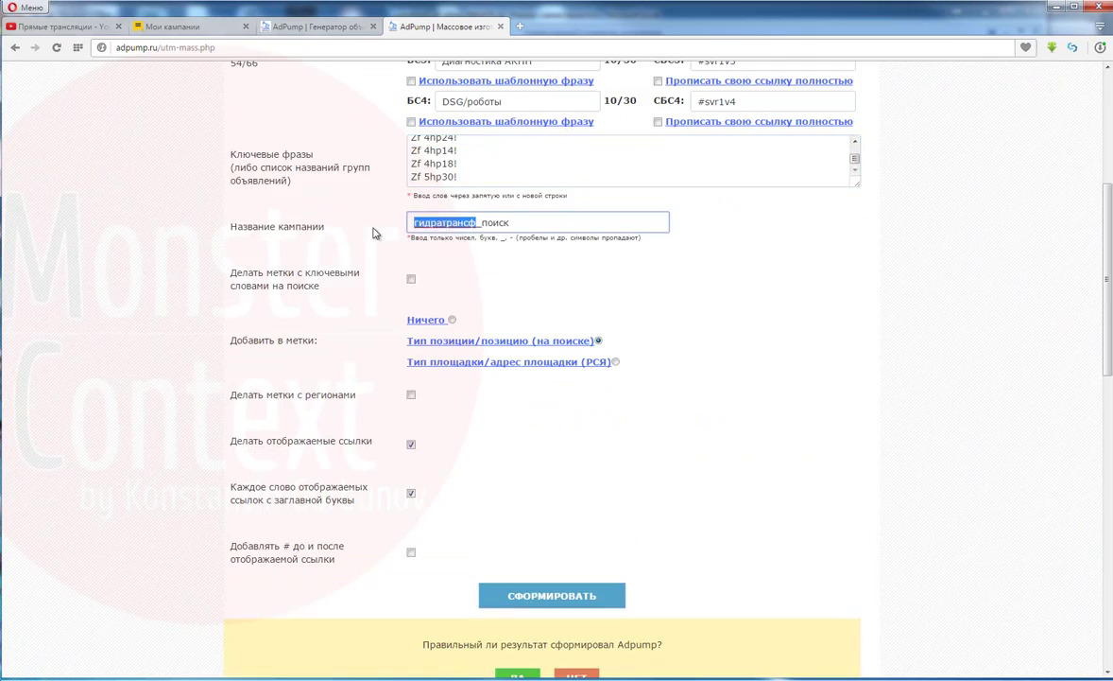
{"action": "scroll", "coordinate": [892, 418], "scroll_direction": "down", "scroll_amount": 4}
{"action": "left_click", "coordinate": [605, 427]}
{"action": "key", "text": "ctrl+a"}
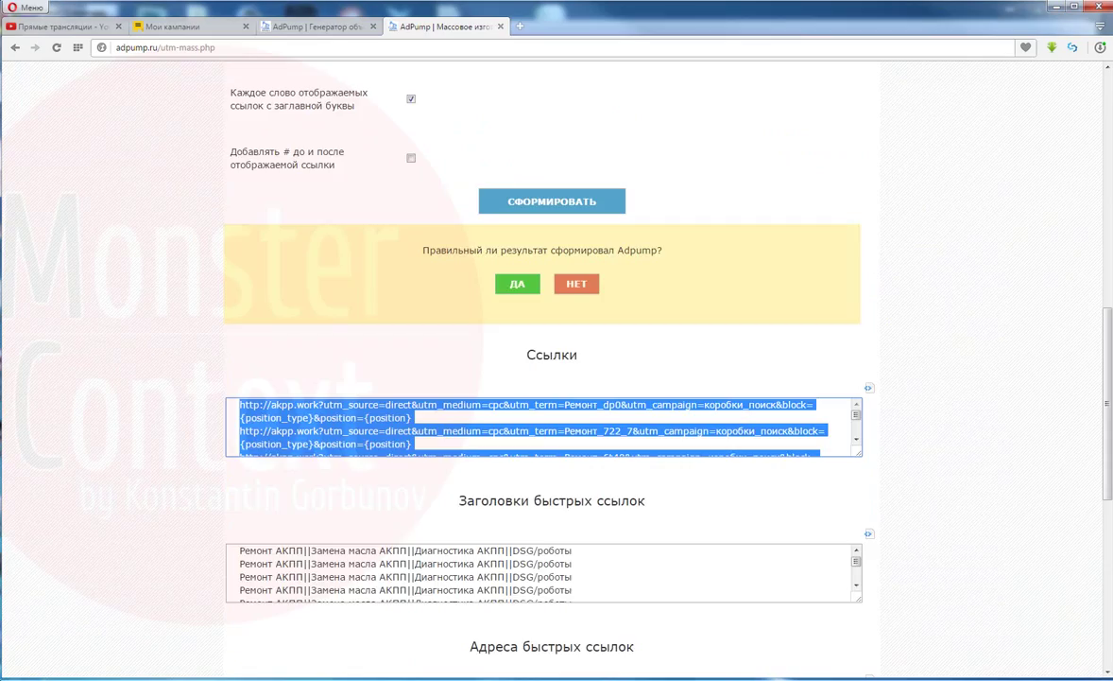
{"action": "left_click", "coordinate": [552, 572]}
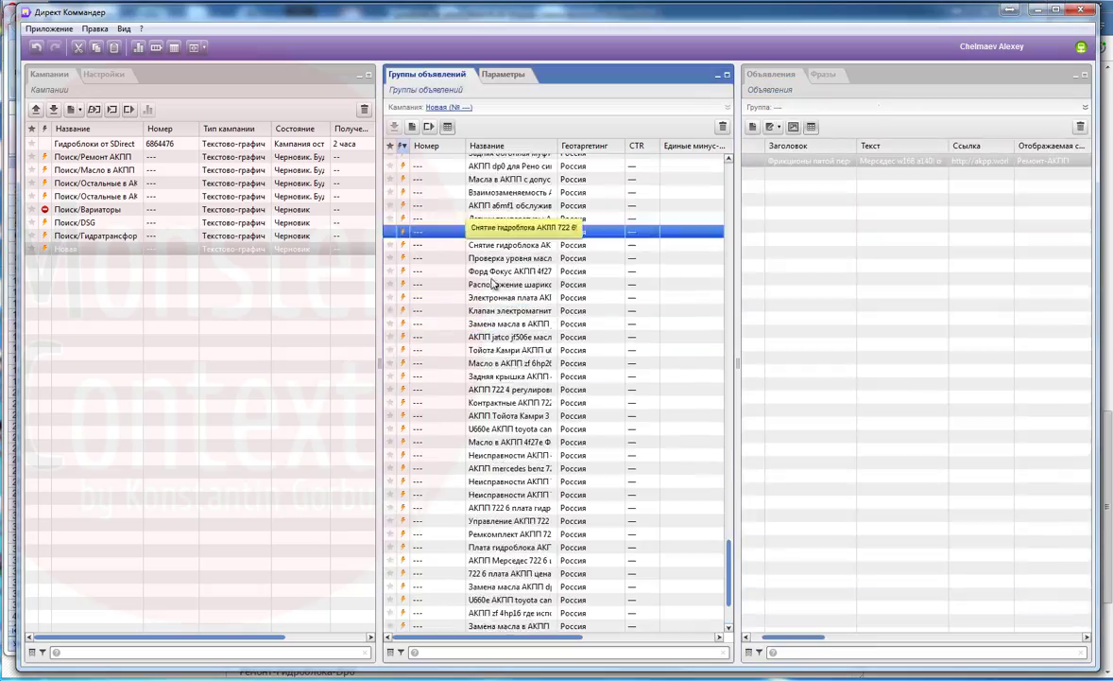
Give the imported gearbox-type campaign a name beginning with Поиск/Ремонт коробо, and return to AdPump to generate the robot phrases' links.
{"action": "left_click", "coordinate": [80, 236]}
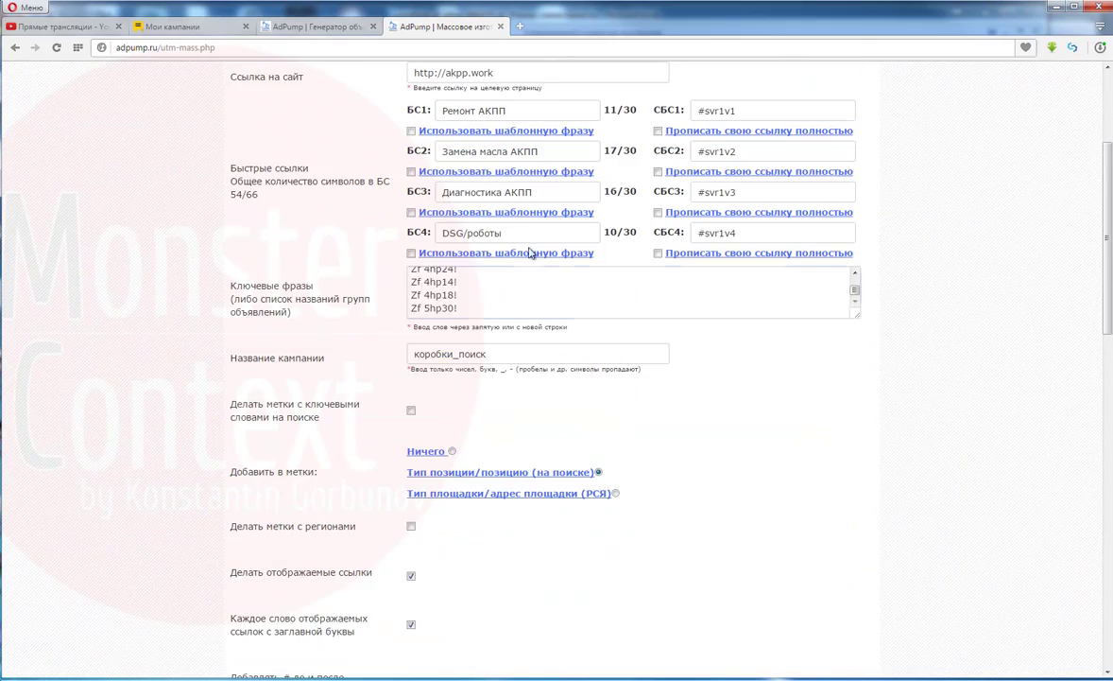
{"action": "scroll", "coordinate": [447, 447], "scroll_direction": "down", "scroll_amount": 5}
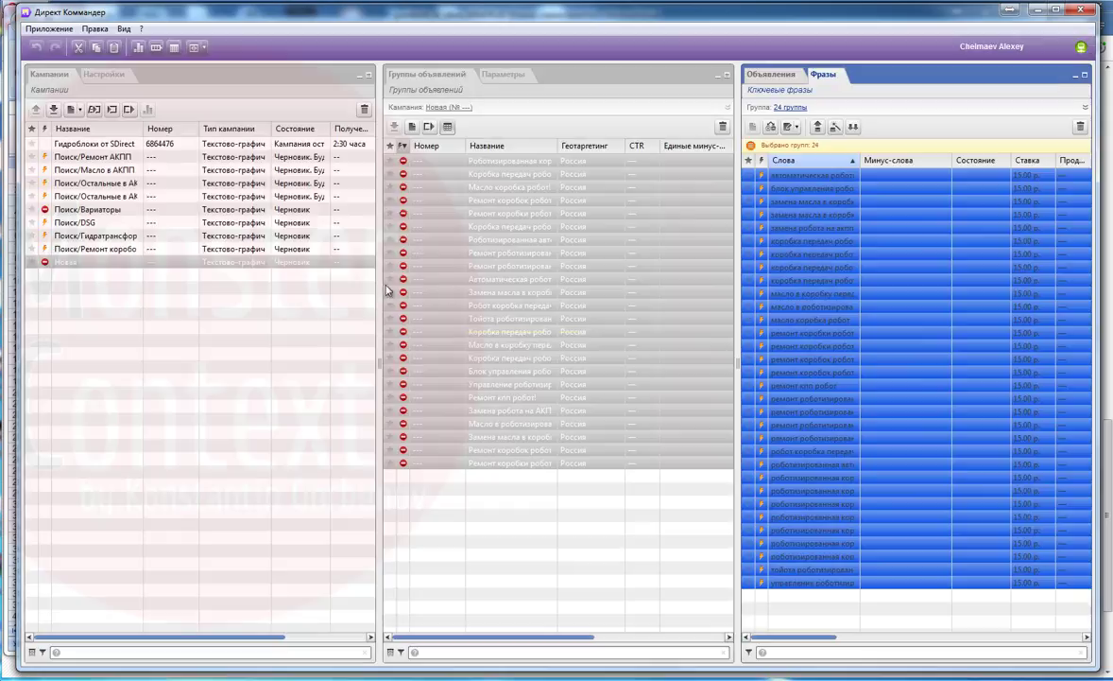
Replace the display link with Ремонт-АКПП in all rejected ads of the imported robot campaign.
{"action": "left_click", "coordinate": [413, 160]}
{"action": "left_click", "coordinate": [496, 464], "text": "shift"}
{"action": "left_click", "coordinate": [772, 75]}
{"action": "left_click", "coordinate": [813, 175]}
{"action": "mouse_move", "coordinate": [773, 637]}
{"action": "left_mouse_down"}
{"action": "mouse_move", "coordinate": [793, 639]}
{"action": "mouse_move", "coordinate": [761, 637]}
{"action": "left_mouse_up"}
{"action": "key", "text": "ctrl+a"}
{"action": "left_click", "coordinate": [790, 130]}
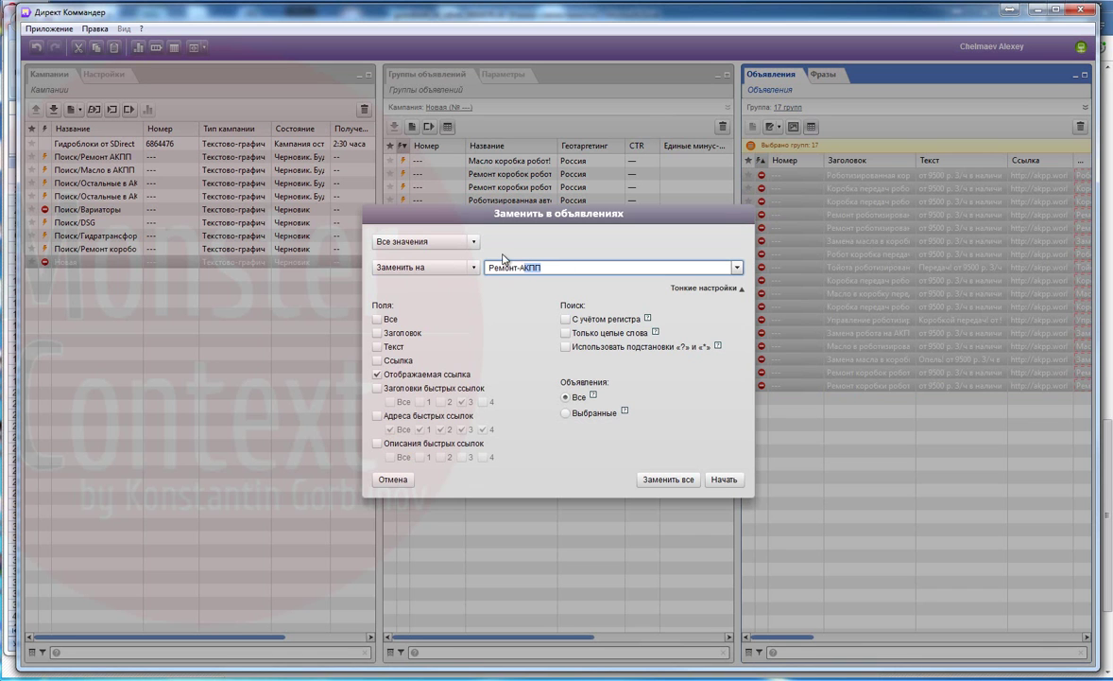
{"action": "left_click", "coordinate": [687, 483]}
{"action": "left_click", "coordinate": [558, 375]}
{"action": "left_click", "coordinate": [510, 279]}
Rename the new robot campaign as Поиск/Роботы, reusing the prefix from the gearbox campaign's name.
{"action": "double_click", "coordinate": [94, 249]}
{"action": "left_click_drag", "start_coordinate": [82, 249], "coordinate": [54, 249]}
{"action": "key", "text": "ctrl+c"}
{"action": "double_click", "coordinate": [71, 262]}
{"action": "key", "text": "ctrl+v"}
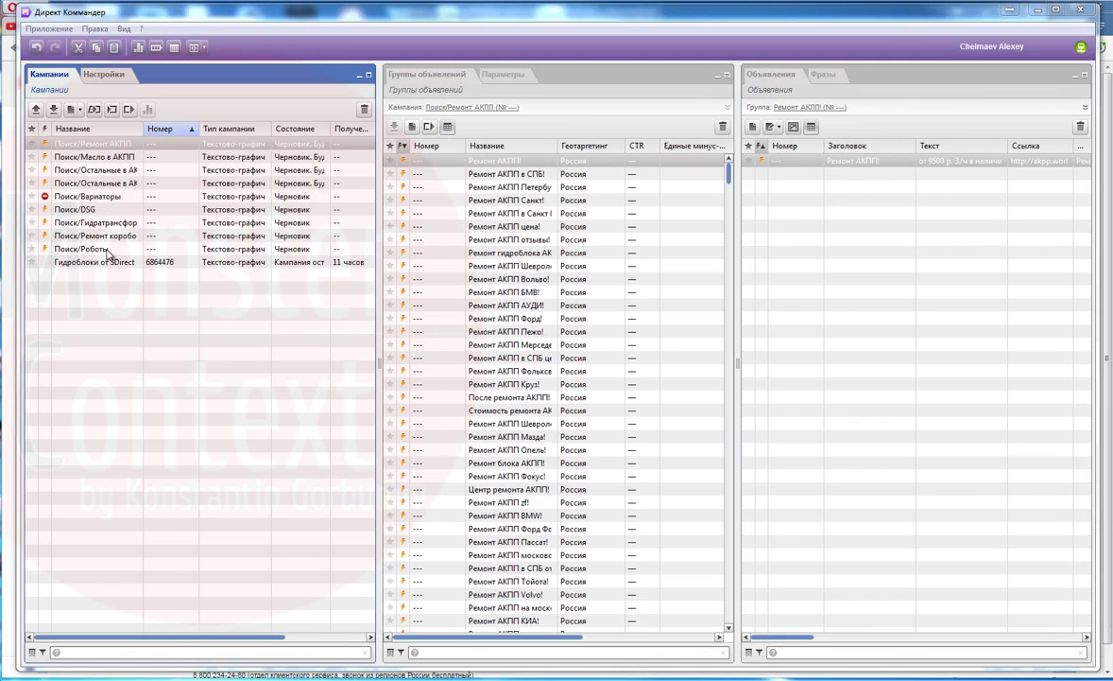
Set the geotargeting of all nine Поиск campaigns to Санкт-Петербург и Ленинградская область.
{"action": "left_click", "coordinate": [101, 251]}
{"action": "left_click", "coordinate": [140, 145], "text": "shift"}
{"action": "left_click", "coordinate": [503, 75]}
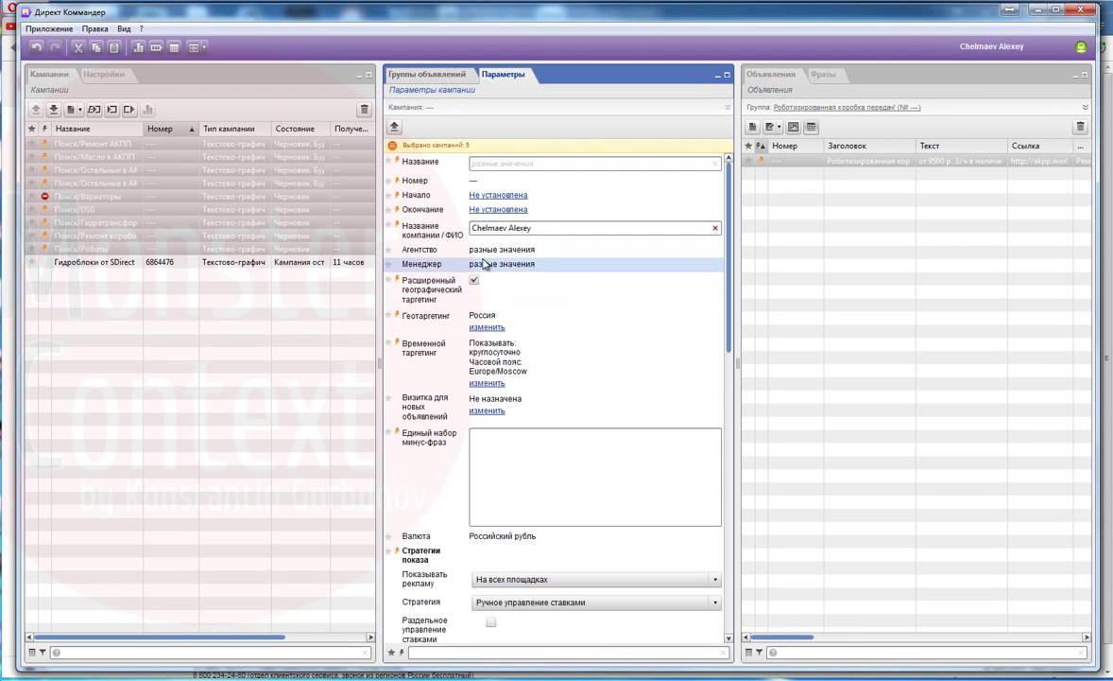
{"action": "left_click", "coordinate": [486, 328]}
{"action": "left_click", "coordinate": [468, 493]}
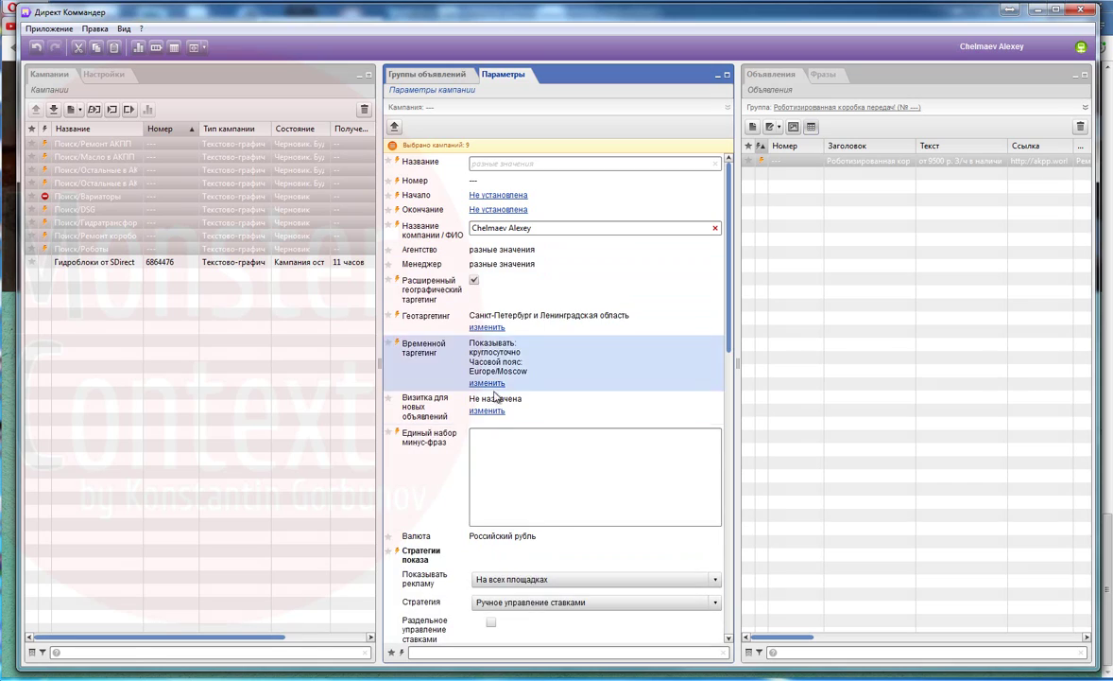
Copy the АКПП stop-word list from Key Collector into the selected campaigns' shared minus-phrase set.
{"action": "key", "text": "alt+Tab"}
{"action": "left_click", "coordinate": [479, 88]}
{"action": "left_click", "coordinate": [140, 164]}
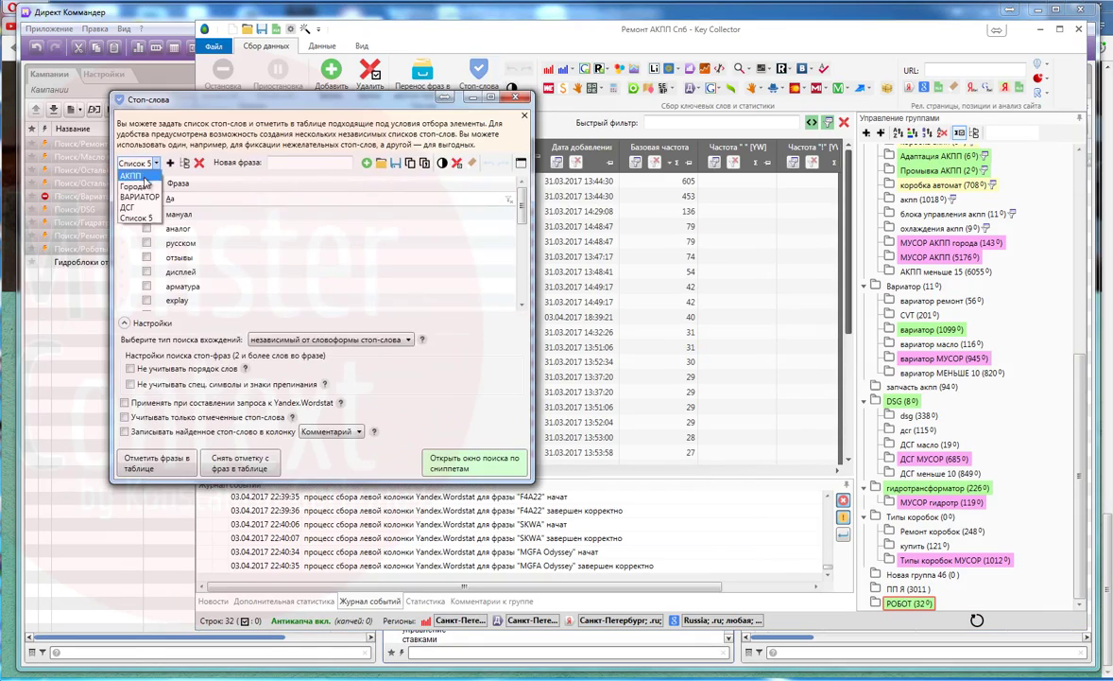
{"action": "key", "text": "alt+Tab"}
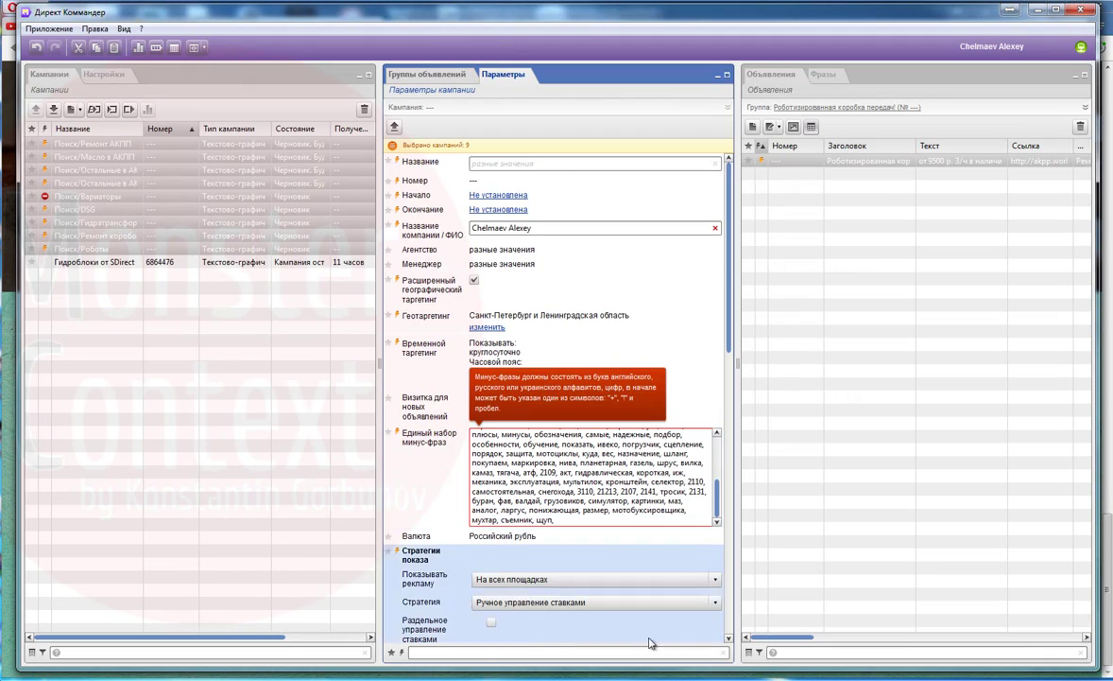
Append the Города stop-word list from Key Collector to the selected campaigns' minus-phrase set.
{"action": "left_click", "coordinate": [437, 679]}
{"action": "left_click", "coordinate": [403, 658]}
{"action": "left_click", "coordinate": [480, 75]}
{"action": "left_click", "coordinate": [143, 163]}
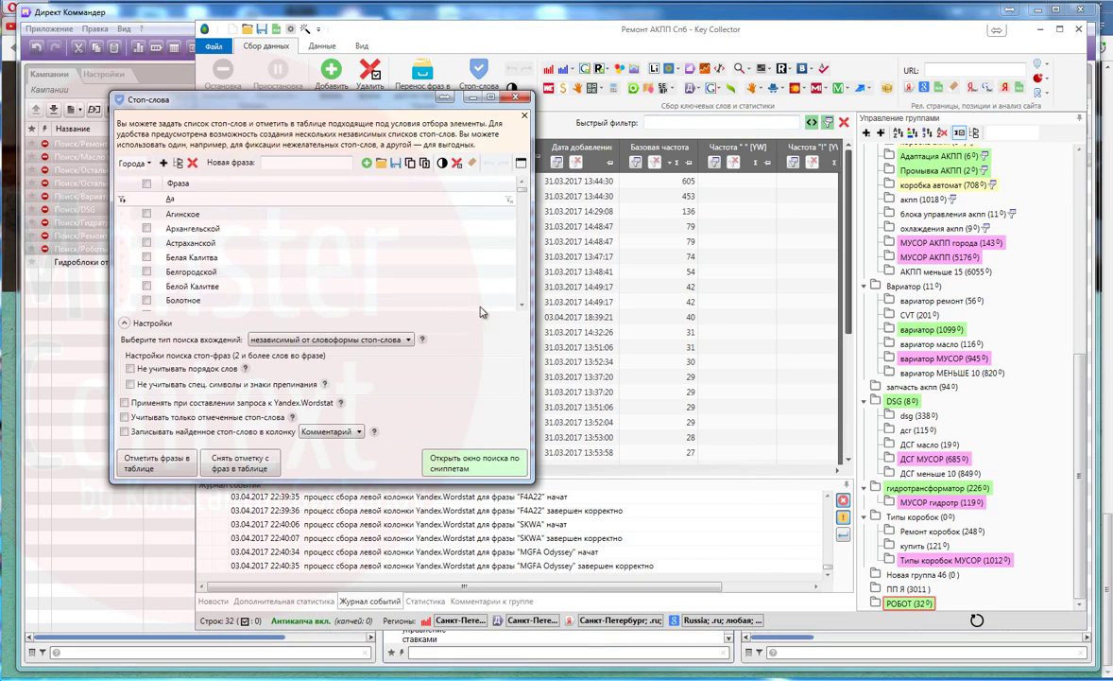
{"action": "left_click", "coordinate": [425, 163]}
{"action": "key", "text": "alt+Tab"}
{"action": "key", "text": "ctrl+v"}
Append the ВАРИАТОР, ДСГ and Список 5 stop-word lists to the minus-phrase set and correct its invalid entries.
{"action": "key", "text": "alt+Tab"}
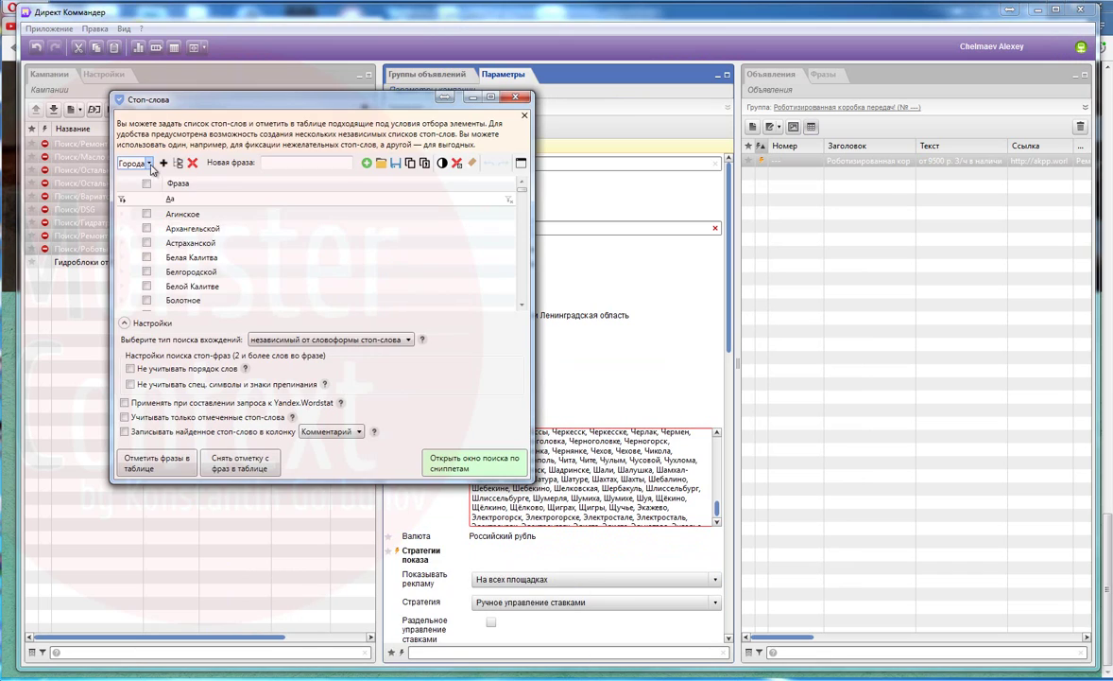
{"action": "key", "text": "alt+Tab"}
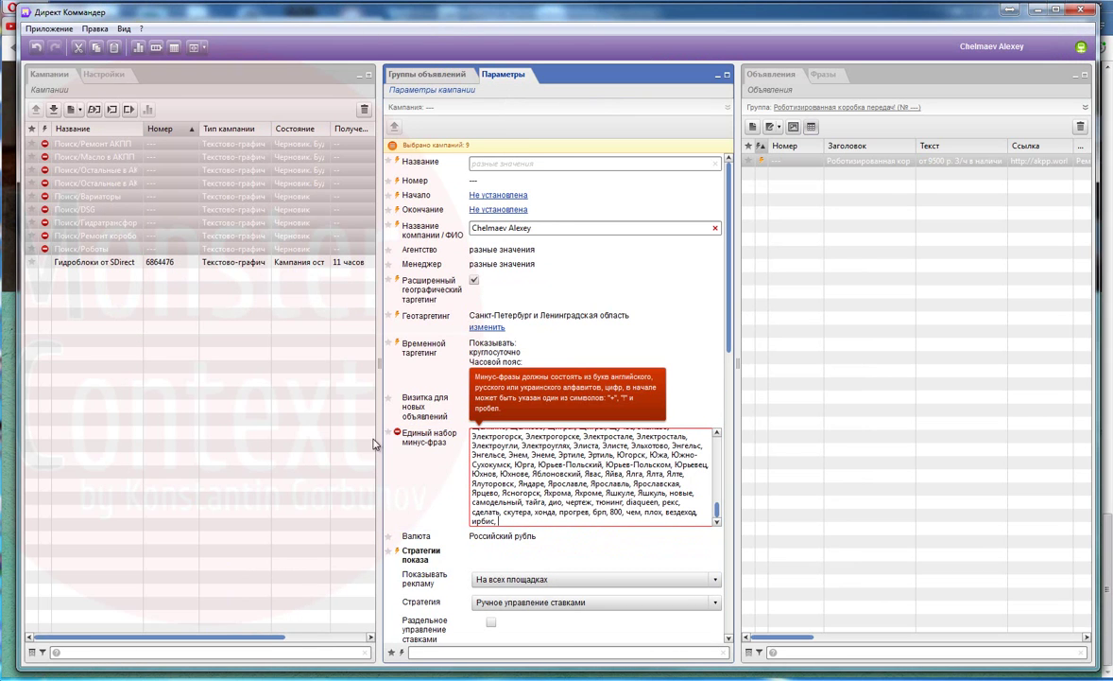
{"action": "key", "text": "alt+Tab"}
{"action": "key", "text": "alt+Tab"}
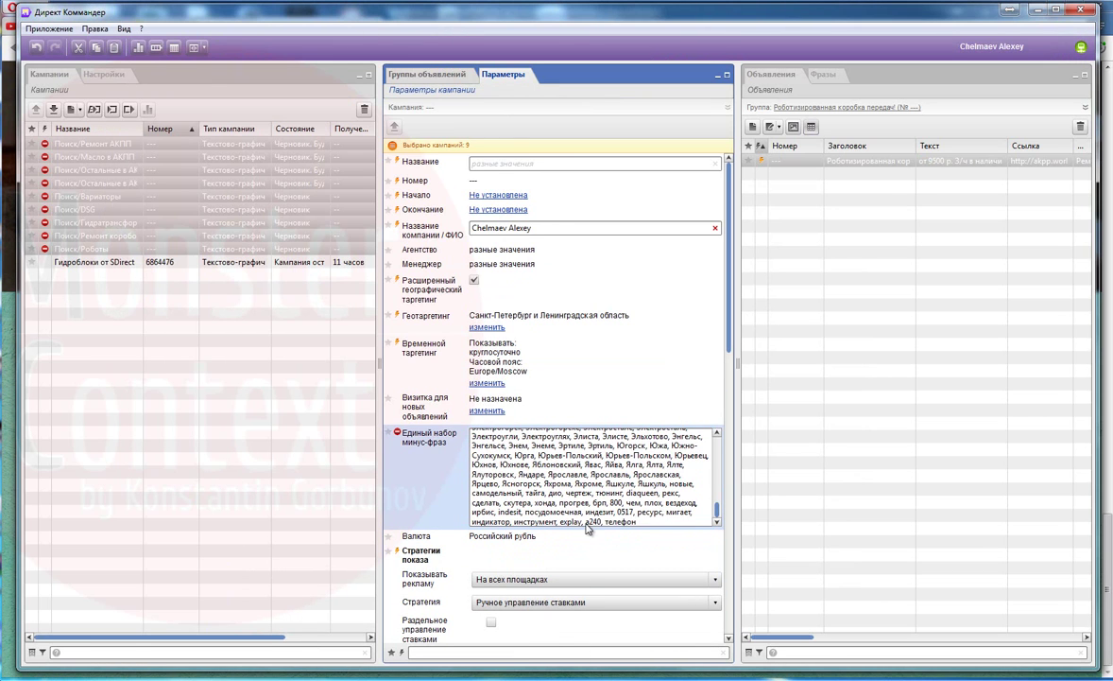
{"action": "key", "text": "alt+Tab"}
{"action": "left_click", "coordinate": [590, 536]}
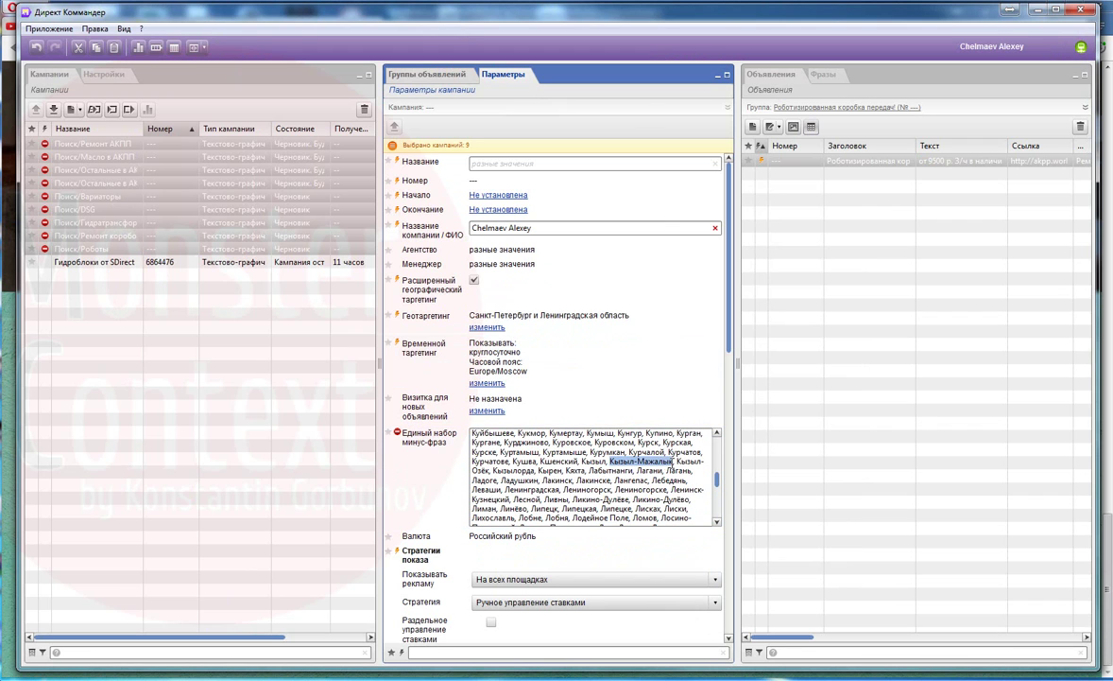
{"action": "left_click", "coordinate": [537, 381]}
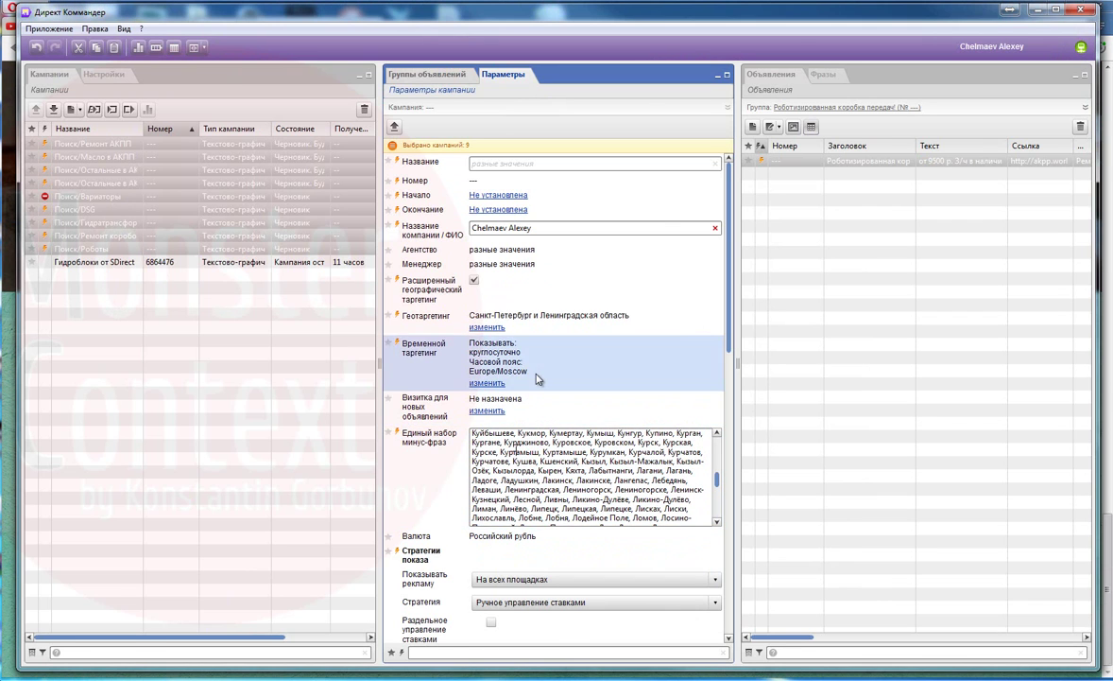
Limit the selected campaigns to Только на поиске and enable a daily budget of 500.
{"action": "scroll", "coordinate": [519, 407], "scroll_direction": "down", "scroll_amount": 2}
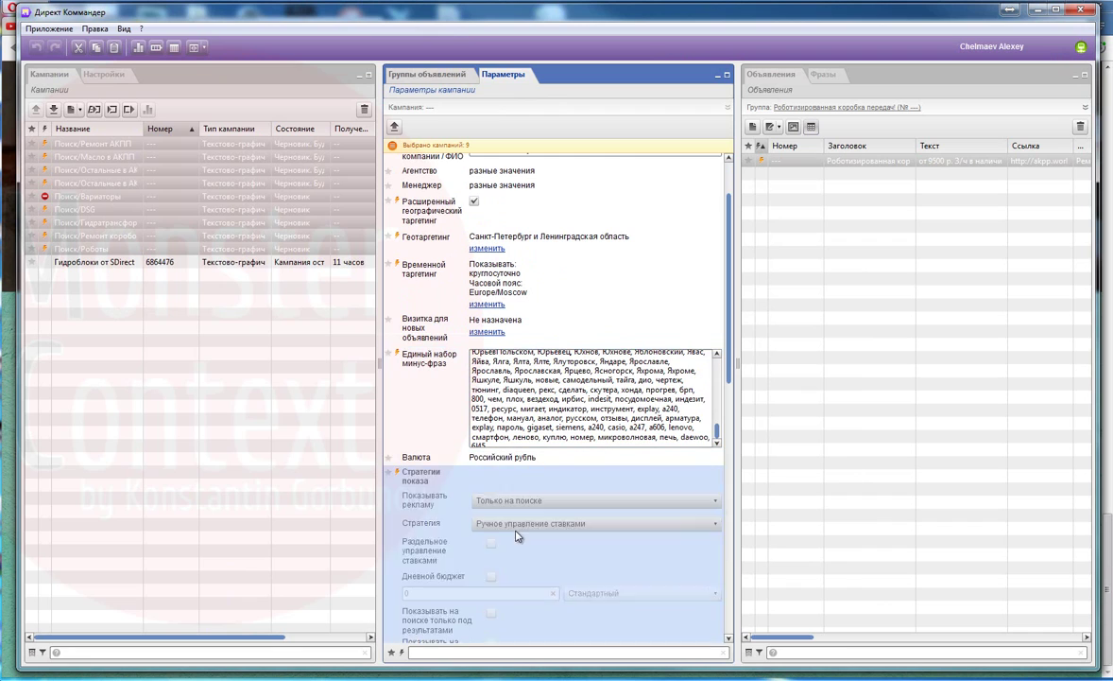
{"action": "type", "text": "500"}
{"action": "scroll", "coordinate": [446, 511], "scroll_direction": "down", "scroll_amount": 8}
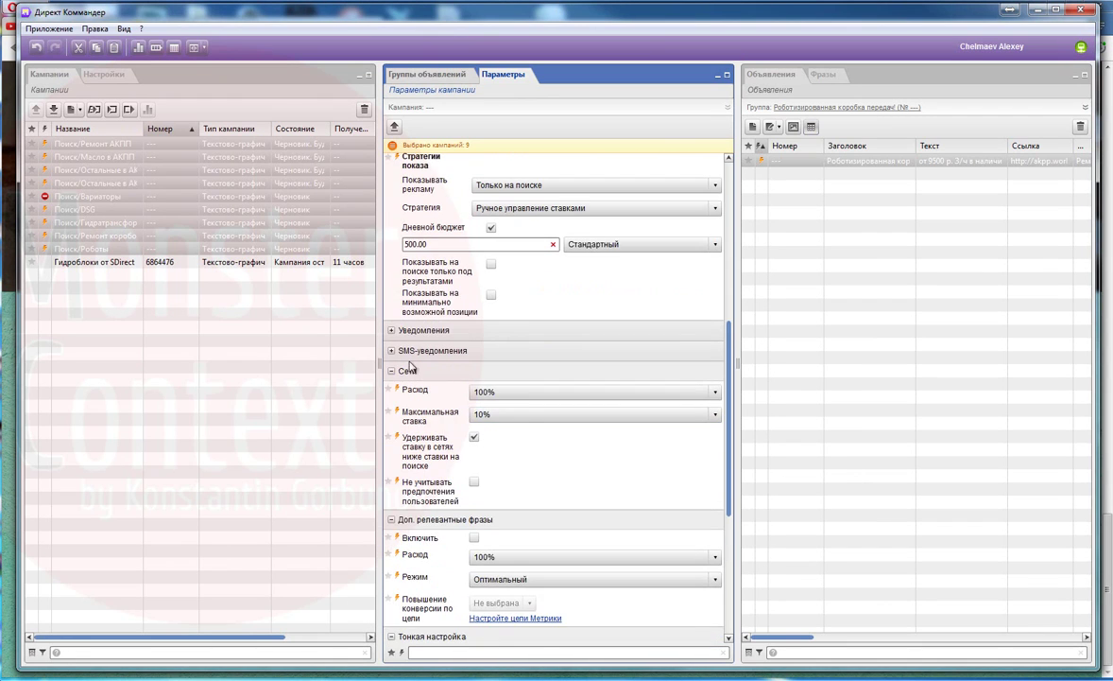
Find the Yandex.Metrika counter number in akpp.work's page source by searching for metrik, and enter it as the selected campaigns' additional counter.
{"action": "scroll", "coordinate": [407, 363], "scroll_direction": "down", "scroll_amount": 7}
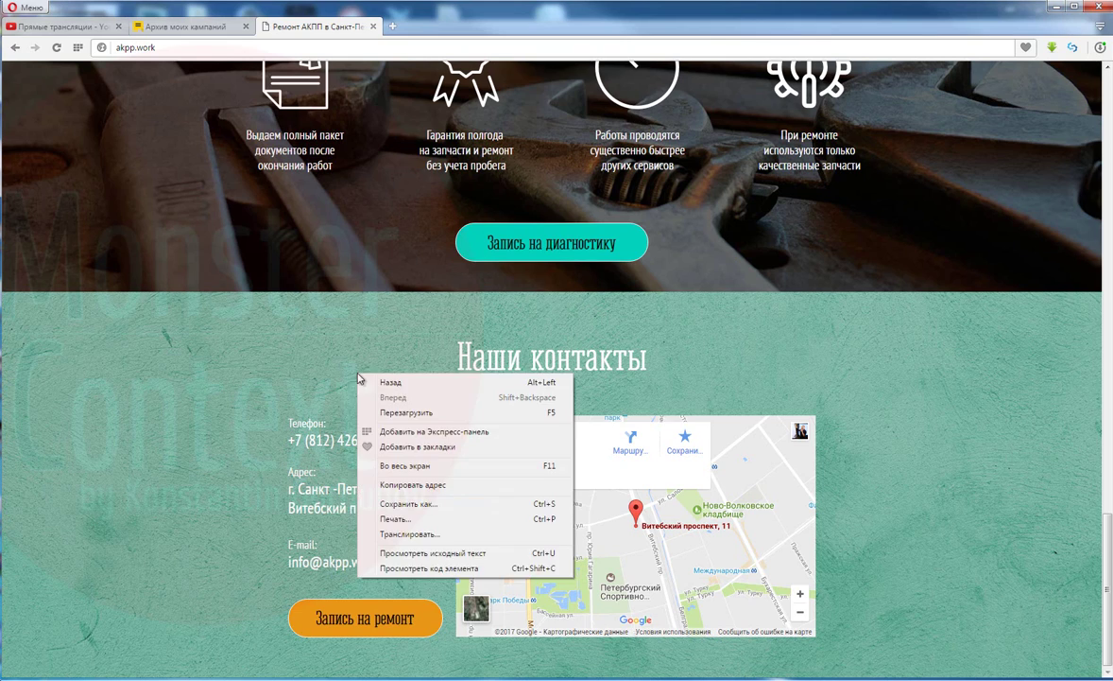
{"action": "left_click", "coordinate": [444, 519]}
{"action": "scroll", "coordinate": [557, 378], "scroll_direction": "down", "scroll_amount": 15}
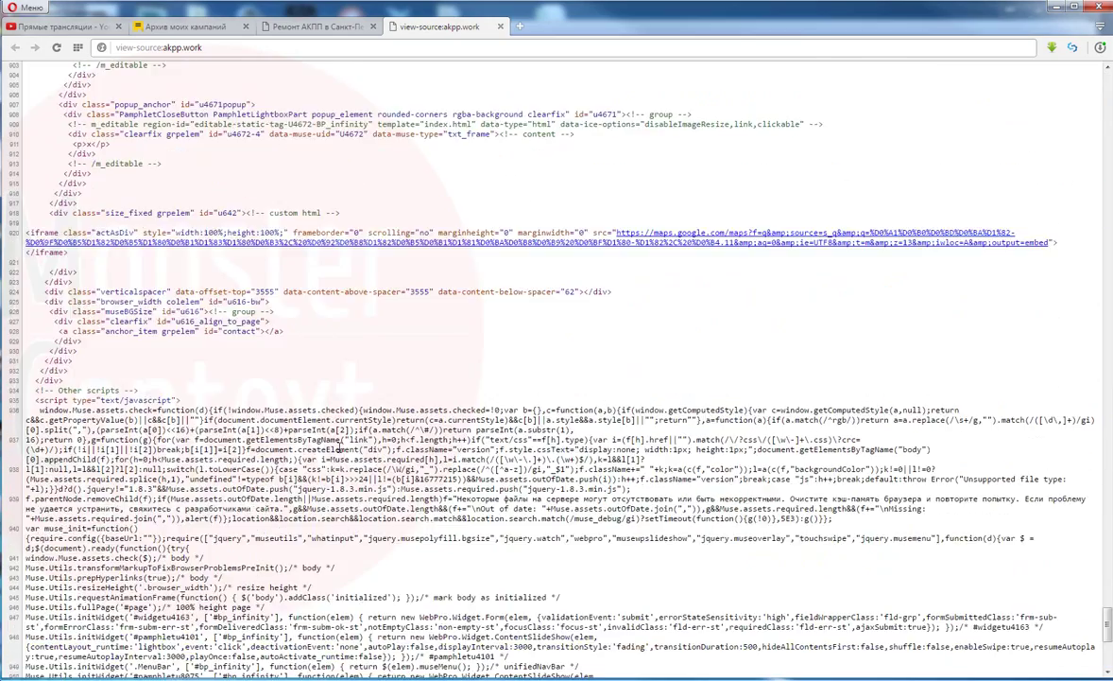
{"action": "scroll", "coordinate": [290, 280], "scroll_direction": "up", "scroll_amount": 15}
{"action": "key", "text": "ctrl+f"}
{"action": "type", "text": "k"}
{"action": "scroll", "coordinate": [195, 325], "scroll_direction": "down", "scroll_amount": 3}
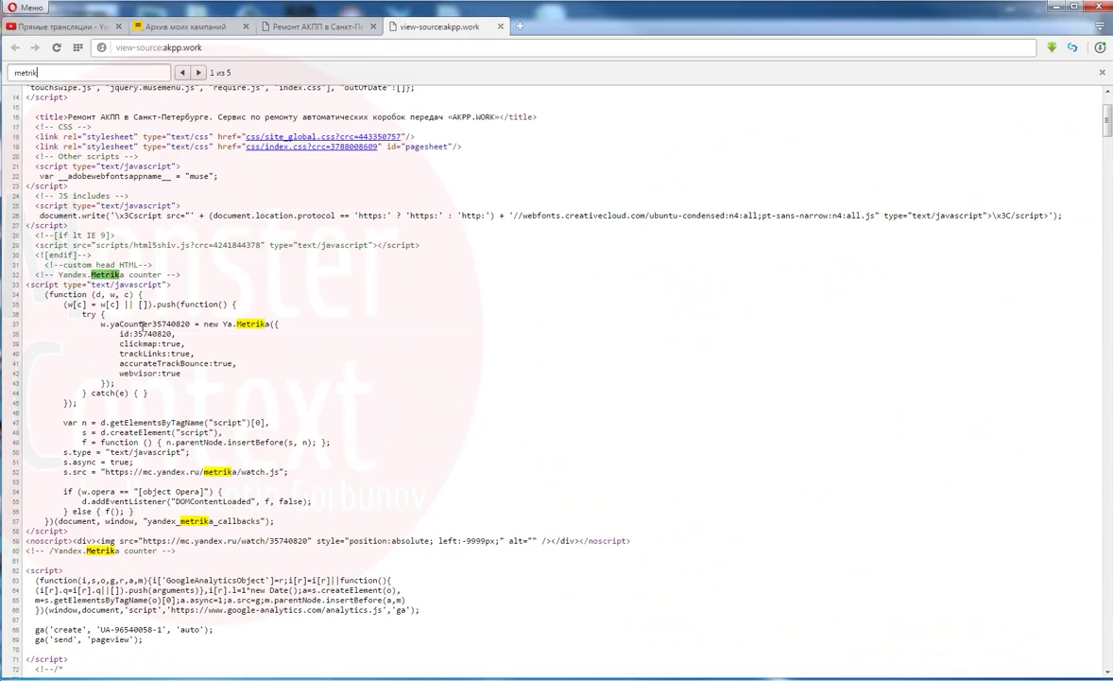
{"action": "key", "text": "alt+Tab"}
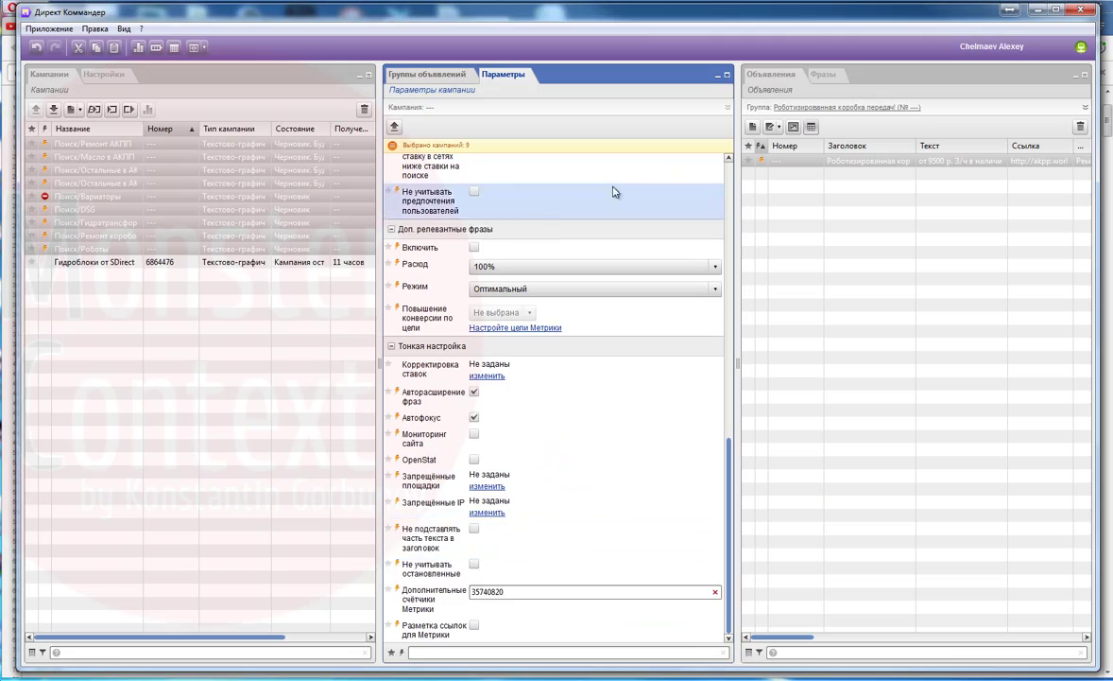
Duplicate the Поиск/Вариаторы campaign with its ad groups and sort the campaign list by name.
{"action": "left_click", "coordinate": [104, 196]}
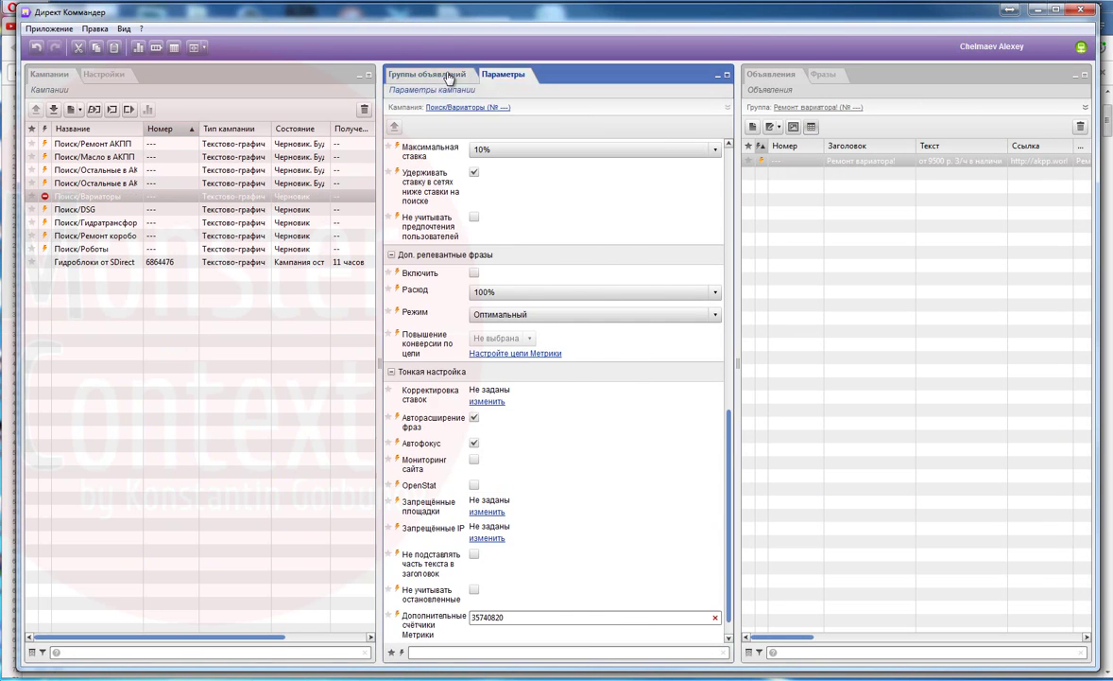
{"action": "left_click", "coordinate": [427, 74]}
{"action": "left_click", "coordinate": [92, 196]}
{"action": "key", "text": "ctrl+c"}
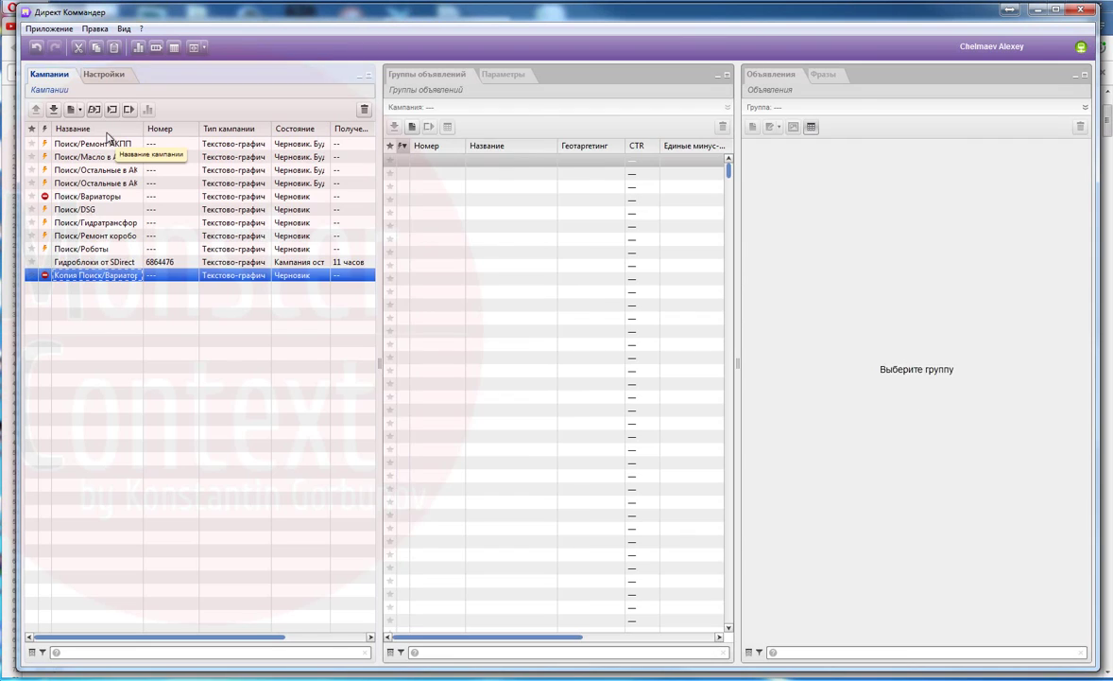
{"action": "left_click", "coordinate": [107, 132]}
Try to delete the ad groups at the end of the Поиск/Вариаторы campaign.
{"action": "left_click_drag", "start_coordinate": [728, 168], "coordinate": [715, 635]}
{"action": "left_click", "coordinate": [530, 628], "text": "shift"}
{"action": "key", "text": "Delete"}
Look through the copied variator campaign's ad groups, and undo the group deletion in Поиск/Вариаторы.
{"action": "left_click", "coordinate": [93, 265]}
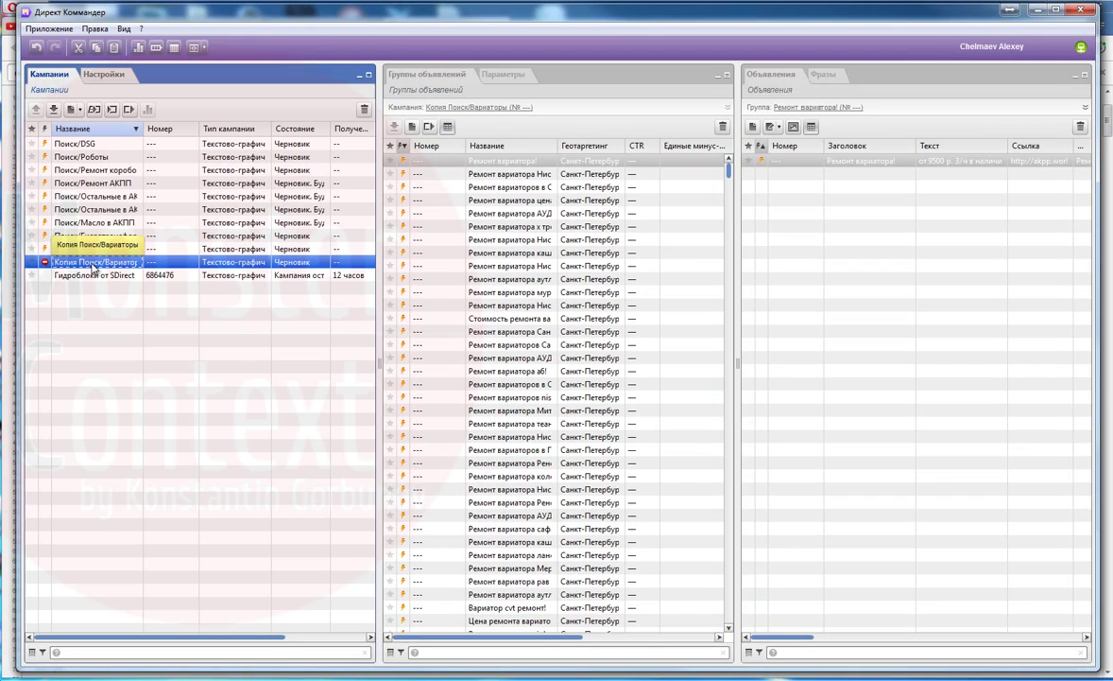
{"action": "left_click_drag", "start_coordinate": [729, 170], "coordinate": [735, 327]}
{"action": "scroll", "coordinate": [601, 394], "scroll_direction": "down", "scroll_amount": 20}
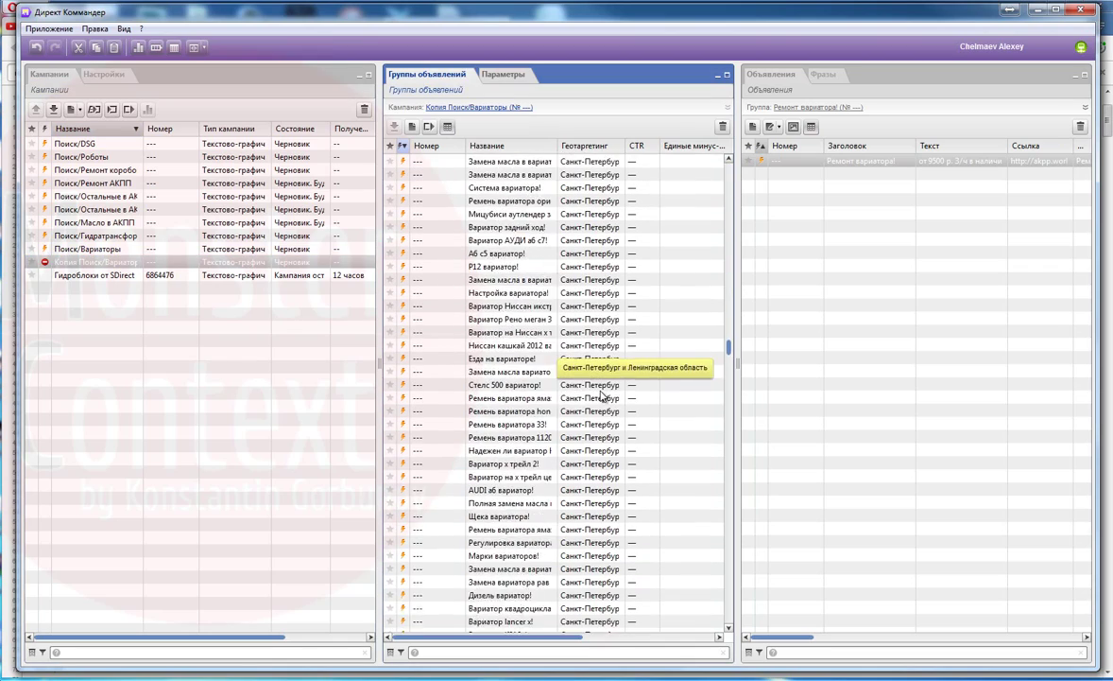
{"action": "scroll", "coordinate": [602, 395], "scroll_direction": "down", "scroll_amount": 10}
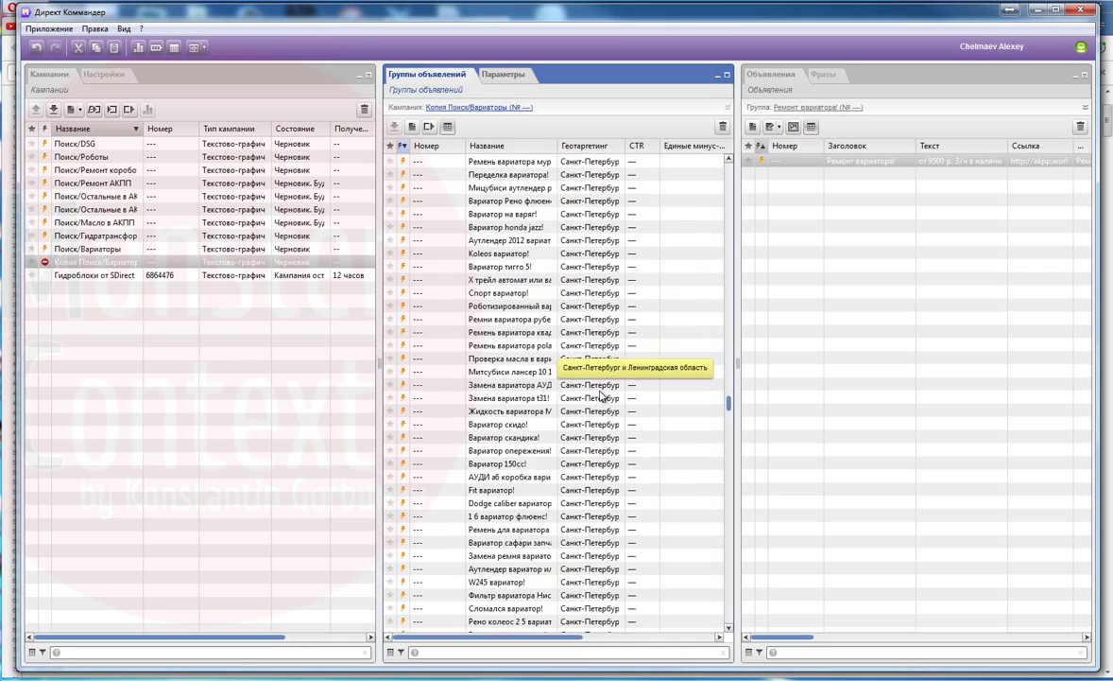
{"action": "left_click", "coordinate": [57, 249]}
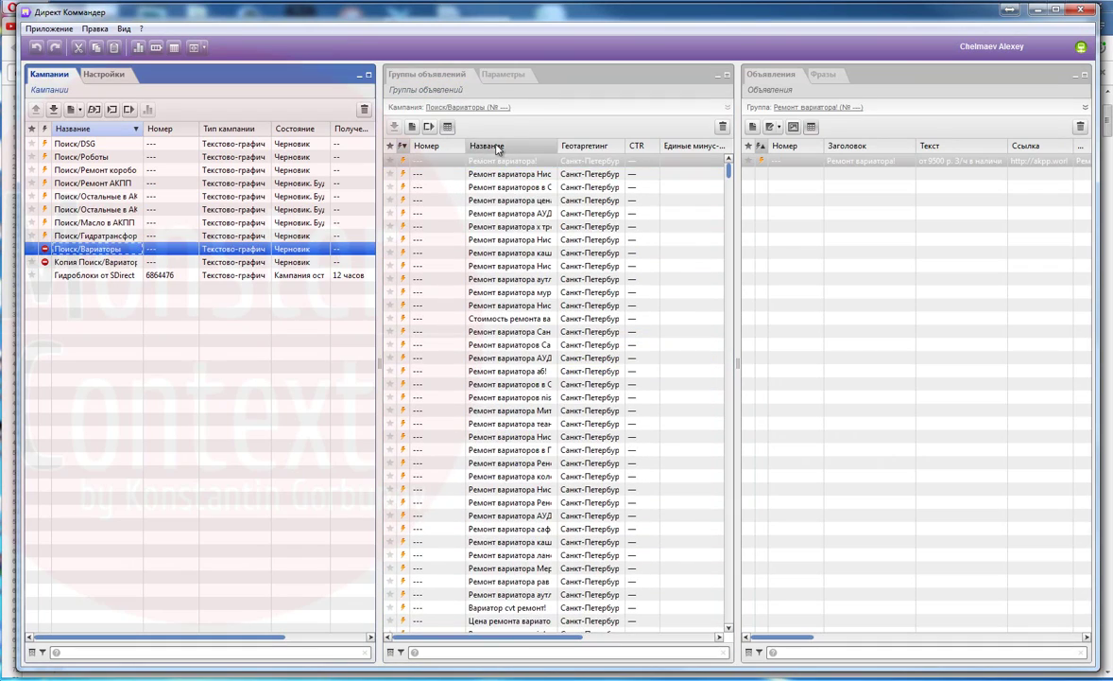
Sort the ad groups by name and delete the latter part of them from the Поиск/Вариаторы campaign.
{"action": "left_click", "coordinate": [497, 146]}
{"action": "left_click", "coordinate": [95, 262]}
{"action": "left_click", "coordinate": [510, 625]}
{"action": "left_click_drag", "start_coordinate": [729, 170], "coordinate": [729, 619]}
{"action": "left_click", "coordinate": [85, 251]}
{"action": "left_click", "coordinate": [541, 626], "text": "shift"}
{"action": "key", "text": "Delete"}
{"action": "key", "text": "Return"}
Delete the ad groups from 01j cvt! through Лансер 10 коробка вариатор in the Копия Поиск/Вариаторы campaign.
{"action": "left_click", "coordinate": [95, 262]}
{"action": "left_click", "coordinate": [515, 162]}
{"action": "left_click_drag", "start_coordinate": [729, 170], "coordinate": [732, 379]}
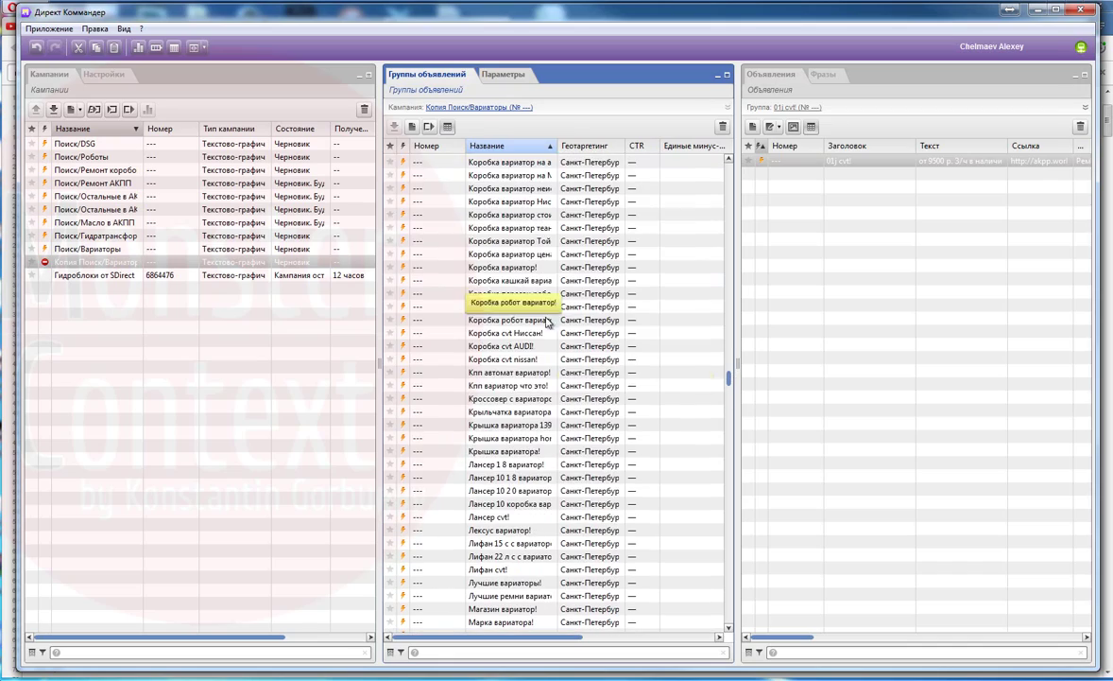
{"action": "left_click", "coordinate": [515, 504], "text": "shift"}
{"action": "key", "text": "Delete"}
{"action": "left_click", "coordinate": [544, 368]}
Rename the copied variator campaign as Поиск/Вариаторы1.
{"action": "left_click", "coordinate": [83, 262]}
{"action": "key", "text": "BackSpace"}
{"action": "key", "text": "BackSpace"}
{"action": "key", "text": "BackSpace"}
{"action": "key", "text": "BackSpace"}
{"action": "key", "text": "BackSpace"}
{"action": "key", "text": "BackSpace"}
{"action": "key", "text": "End"}
{"action": "type", "text": "1"}
{"action": "key", "text": "Return"}
Set all campaigns from Поиск/DSG through Поиск/Вариаторы1 to be sent for moderation, and upload them to the server.
{"action": "left_click", "coordinate": [100, 262]}
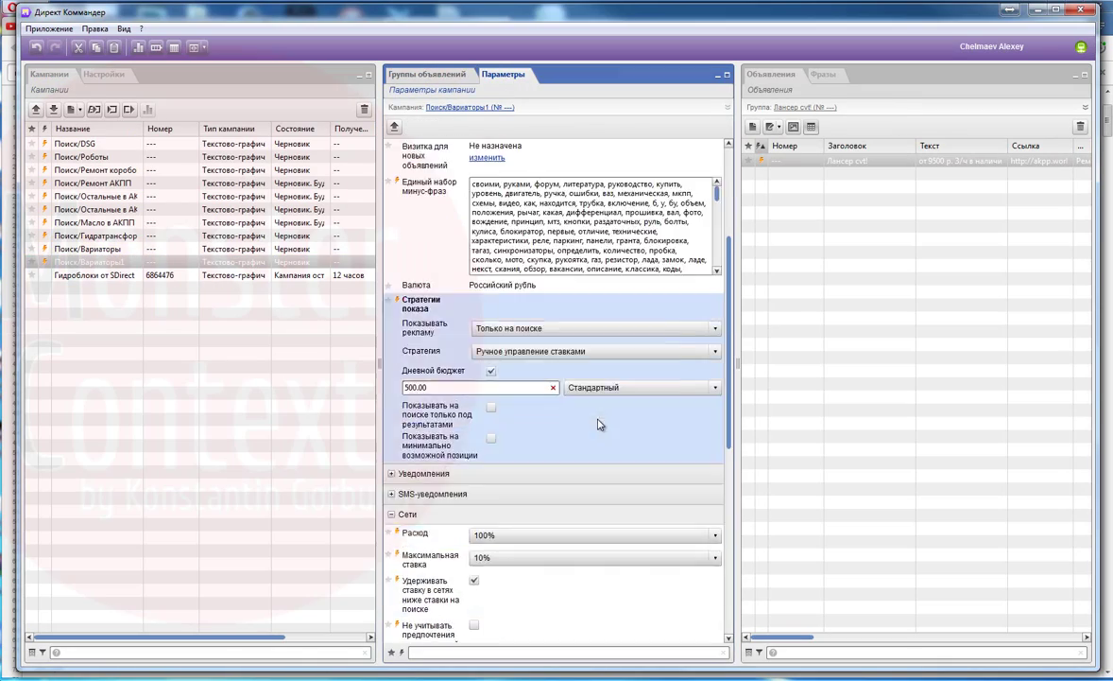
{"action": "left_click", "coordinate": [93, 144], "text": "shift"}
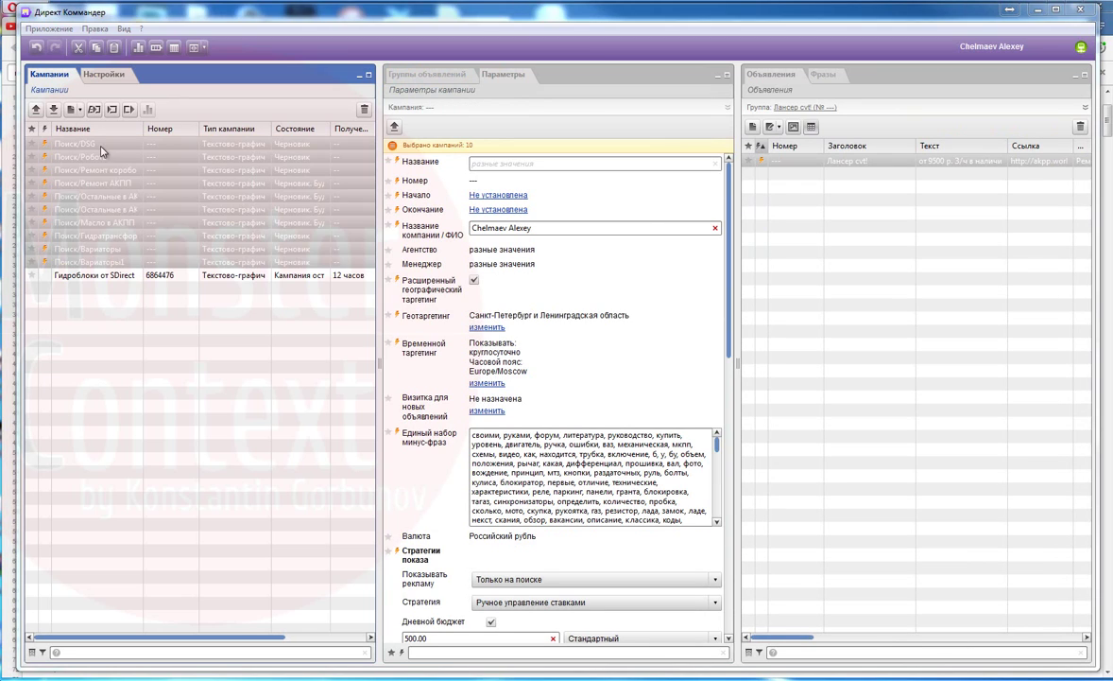
{"action": "right_click", "coordinate": [102, 151]}
{"action": "left_click", "coordinate": [323, 271]}
{"action": "left_click", "coordinate": [583, 372]}
{"action": "right_click", "coordinate": [114, 224]}
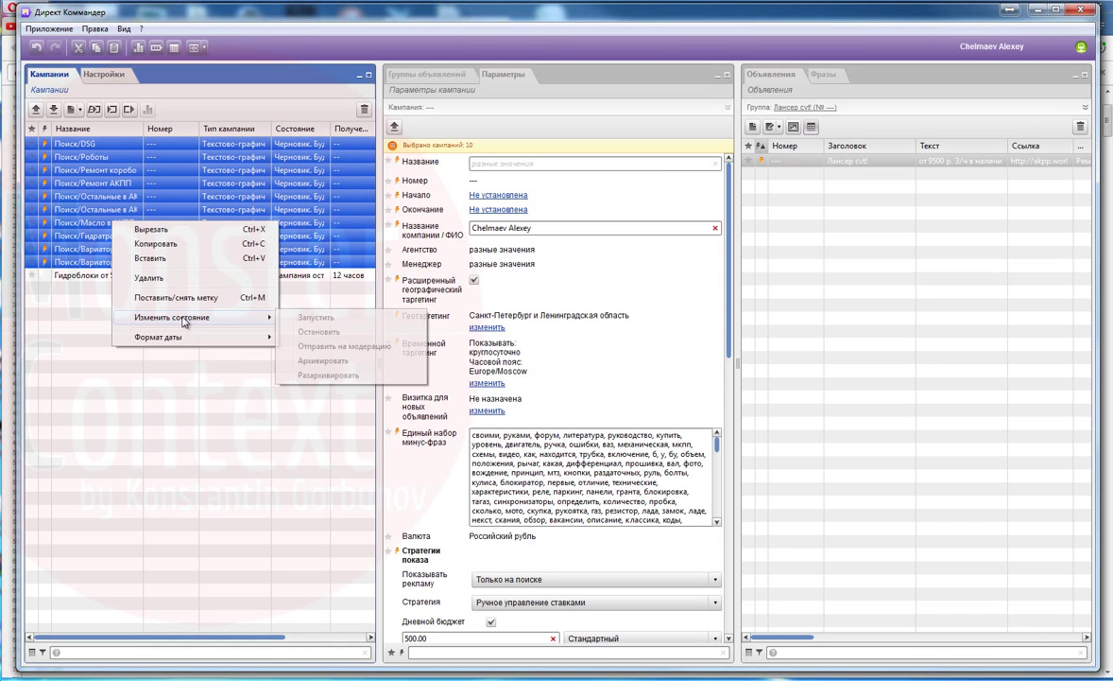
{"action": "left_click", "coordinate": [36, 110]}
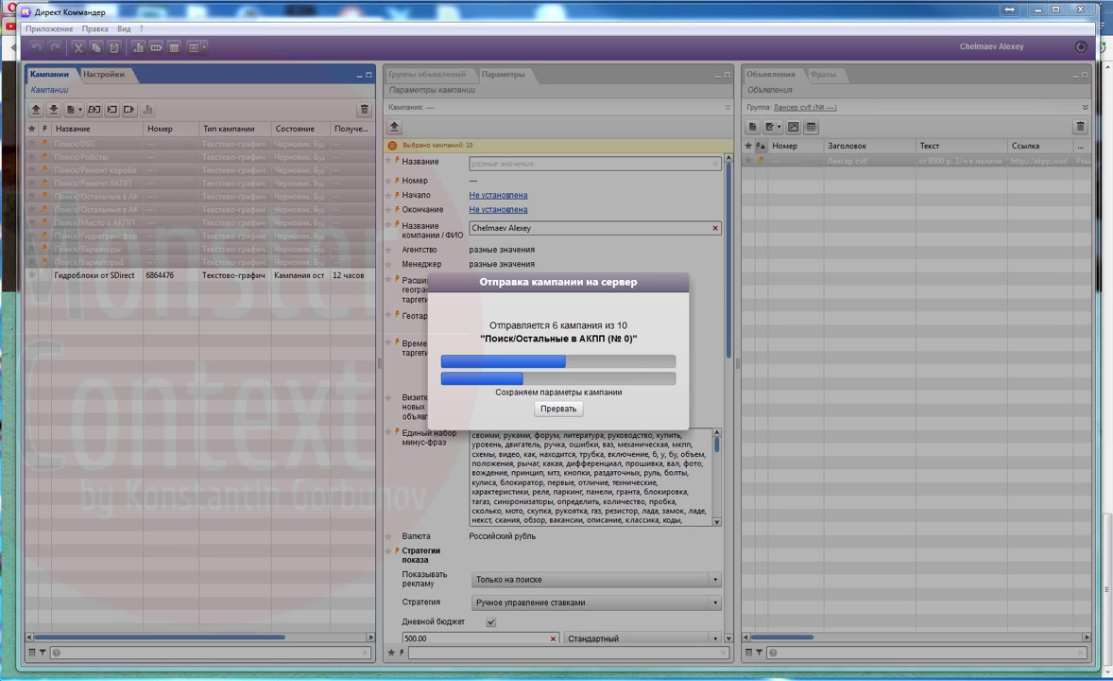
{"action": "left_click", "coordinate": [518, 331]}
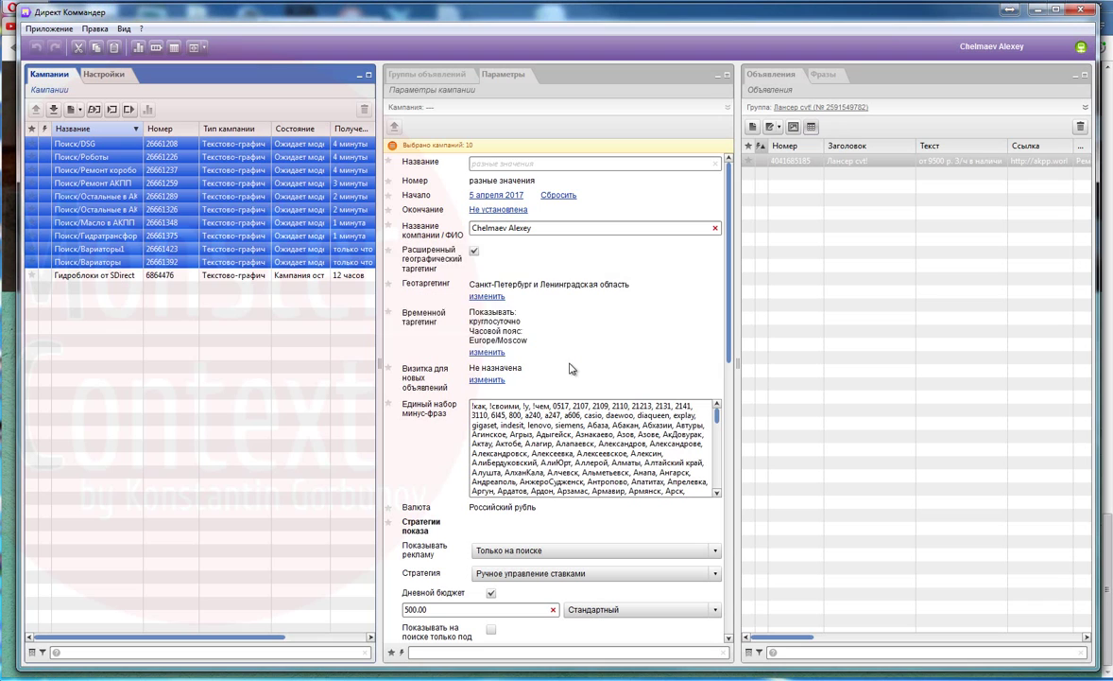
Look through the name-sorted ad groups of all the selected Поиск campaigns.
{"action": "right_click", "coordinate": [98, 193]}
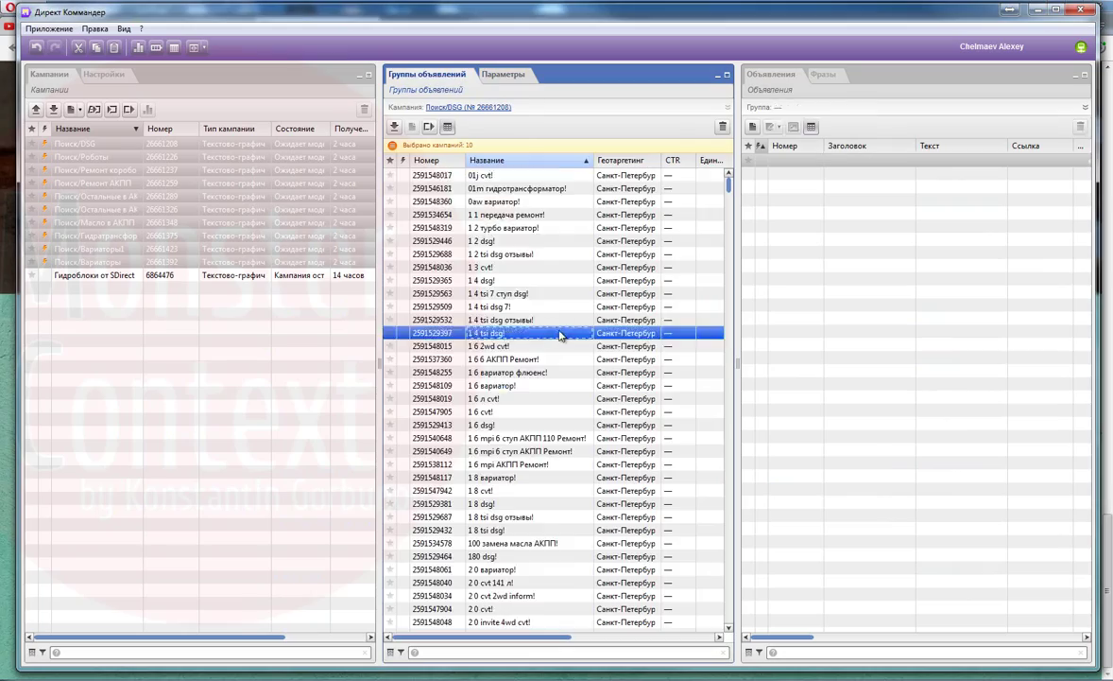
{"action": "scroll", "coordinate": [558, 333], "scroll_direction": "down", "scroll_amount": 20}
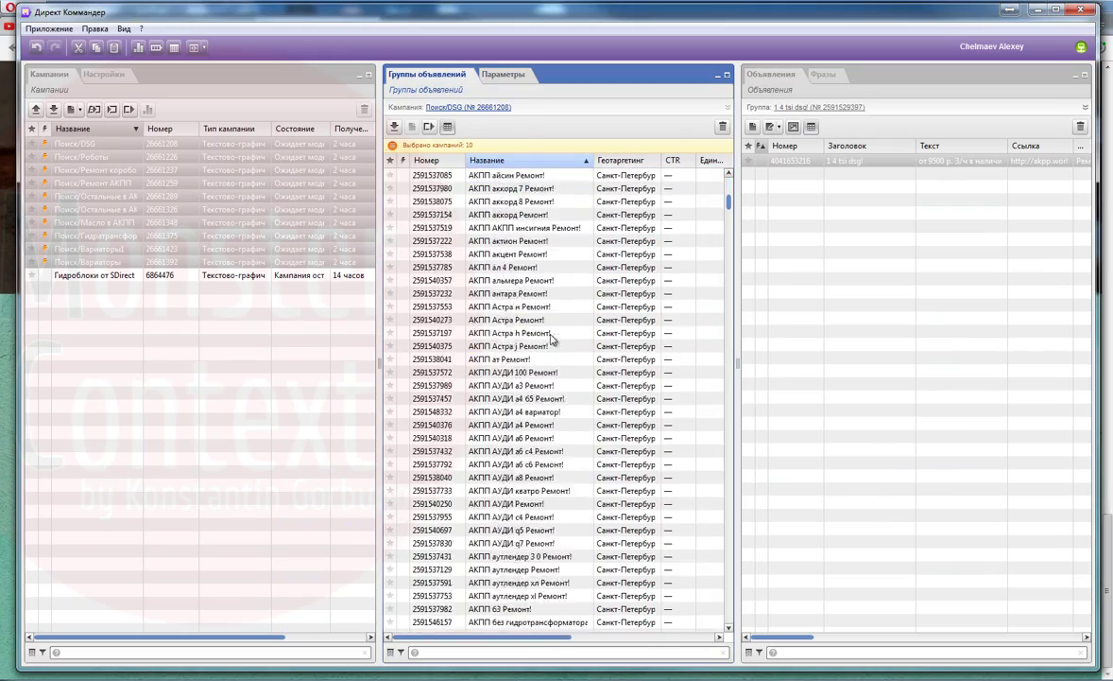
{"action": "scroll", "coordinate": [549, 341], "scroll_direction": "down", "scroll_amount": 20}
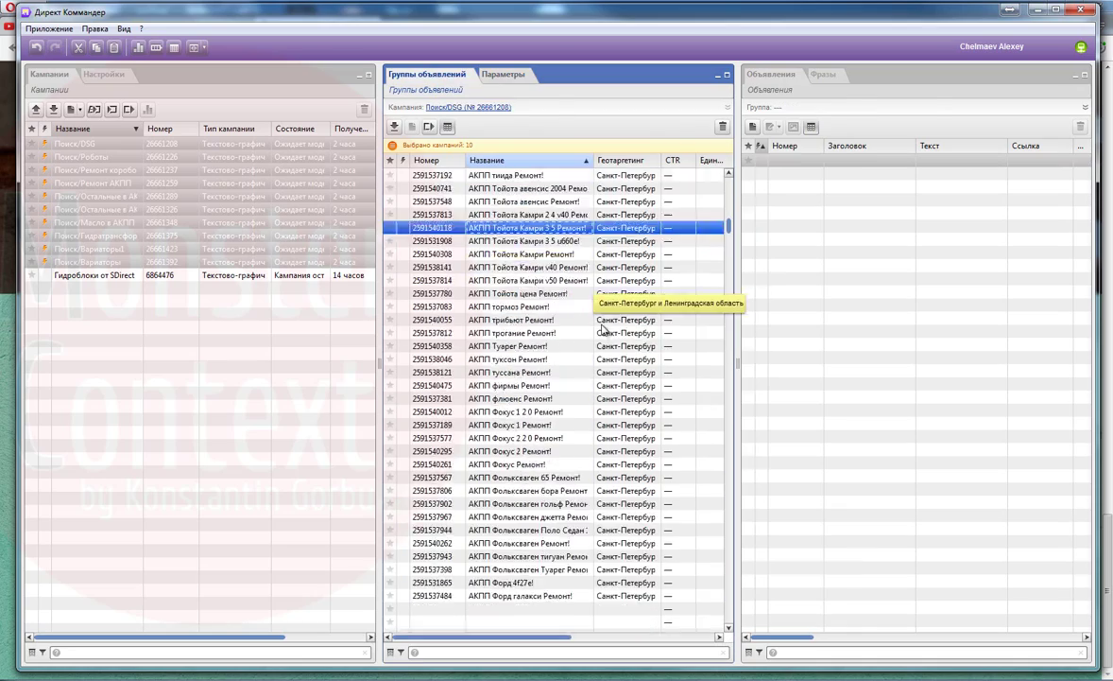
{"action": "scroll", "coordinate": [595, 326], "scroll_direction": "up", "scroll_amount": 10}
{"action": "scroll", "coordinate": [598, 326], "scroll_direction": "up", "scroll_amount": 20}
Prepend "Ремонт " to the titles of all ads in the groups from 01j cvt! through 2 5 cvt!
{"action": "left_click", "coordinate": [568, 175]}
{"action": "scroll", "coordinate": [619, 373], "scroll_direction": "down", "scroll_amount": 12}
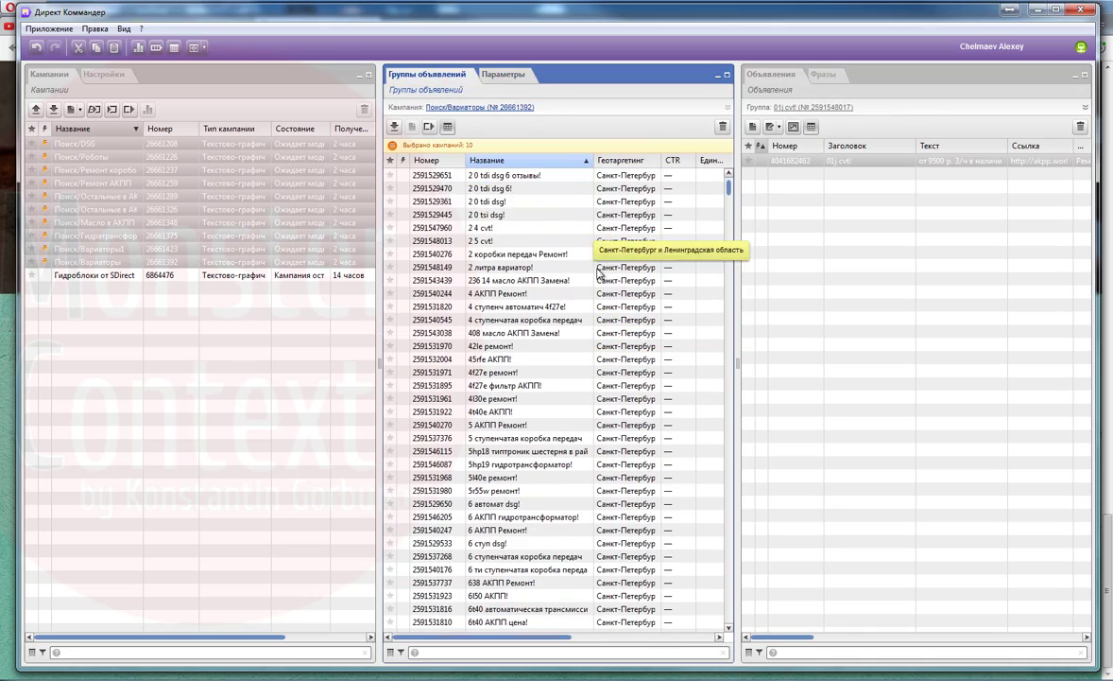
{"action": "left_click", "coordinate": [609, 241], "text": "shift"}
{"action": "left_click", "coordinate": [832, 245]}
{"action": "key", "text": "ctrl+a"}
{"action": "left_click", "coordinate": [777, 127]}
{"action": "left_click", "coordinate": [786, 142]}
{"action": "left_click", "coordinate": [474, 242]}
{"action": "left_click", "coordinate": [411, 300]}
{"action": "left_click", "coordinate": [378, 374]}
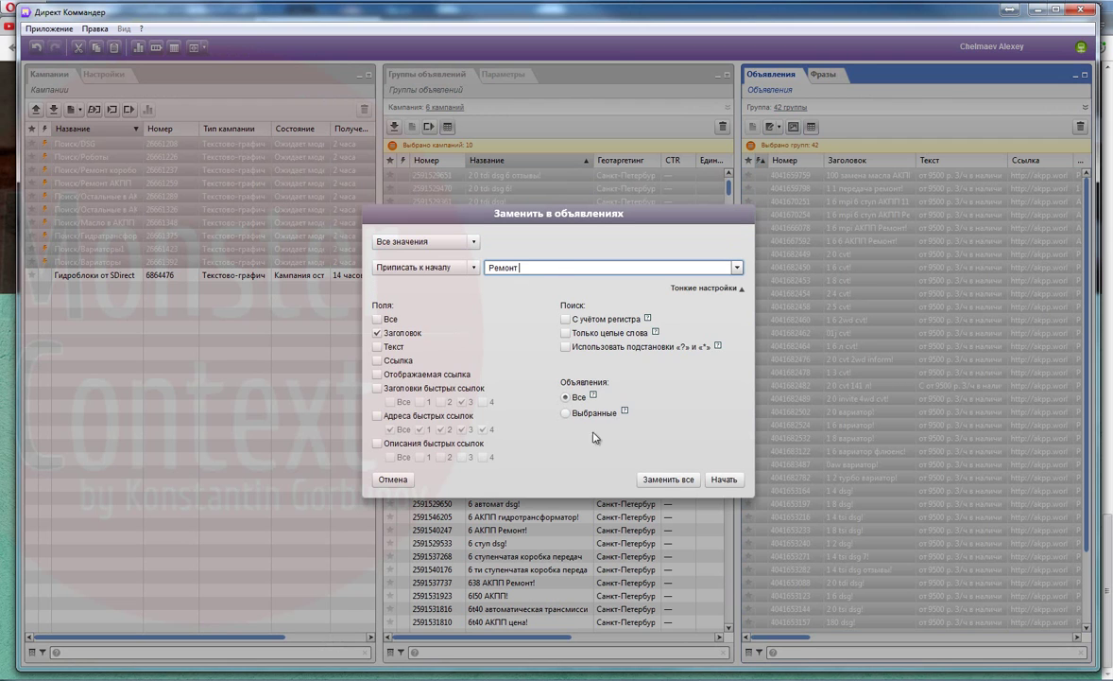
{"action": "left_click", "coordinate": [667, 480]}
{"action": "key", "text": "Return"}
Shorten the two overlong ad titles that start with "Ремонт 1 6 mpi 6 ступ АКПП".
{"action": "left_click", "coordinate": [858, 201]}
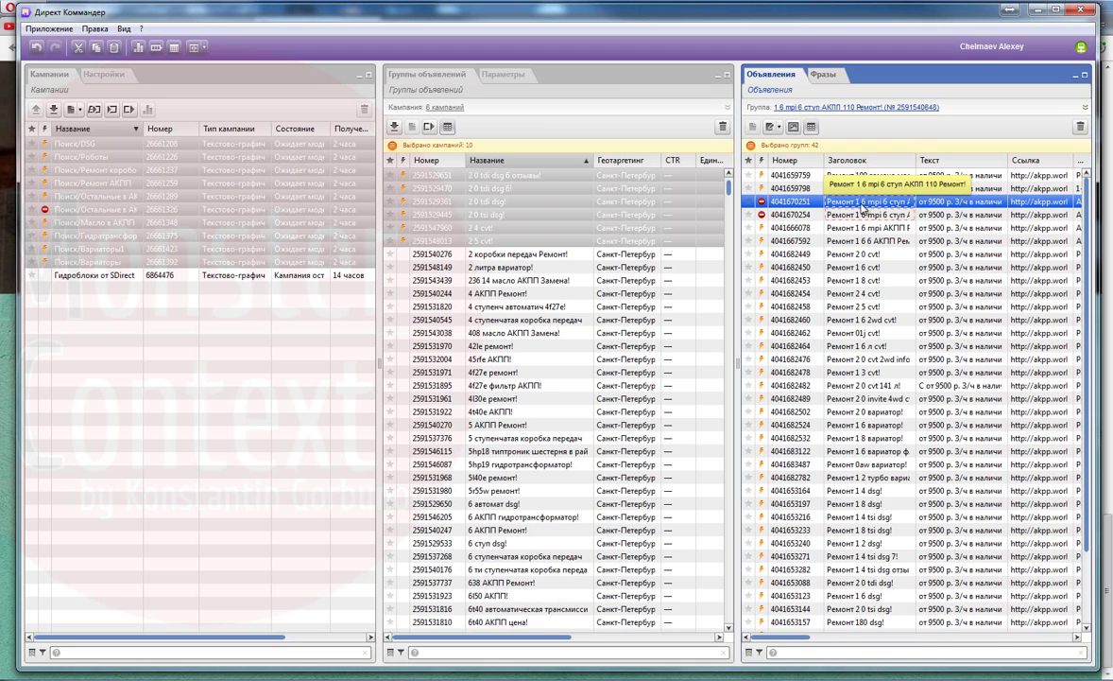
{"action": "double_click", "coordinate": [864, 203]}
{"action": "key", "text": "Return"}
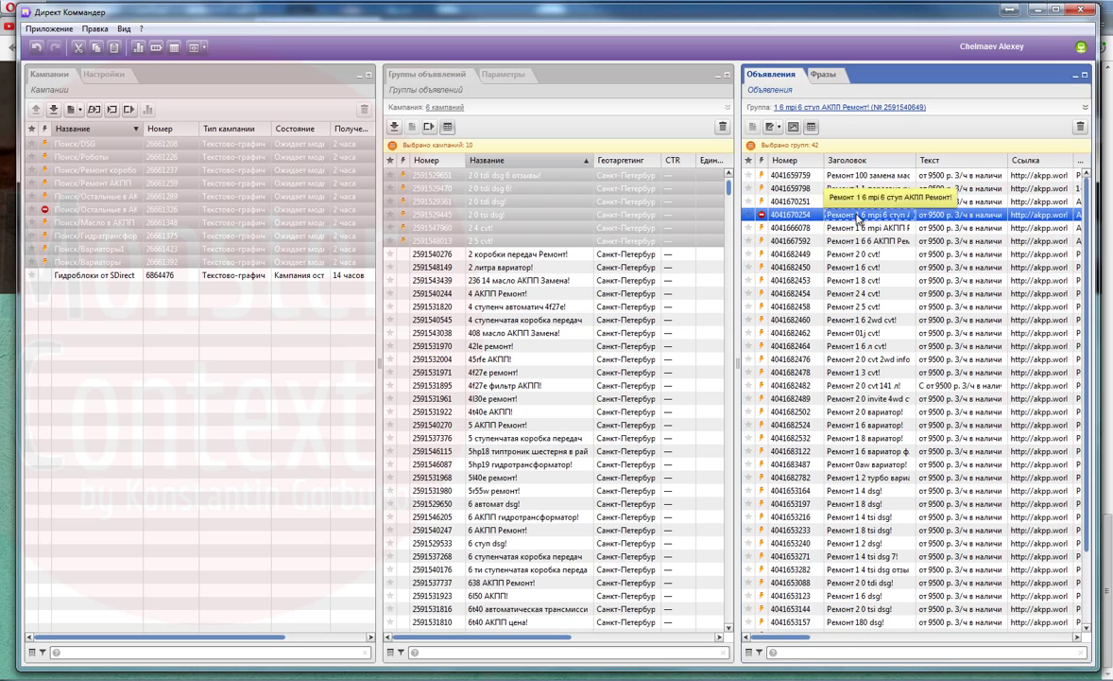
Find "Ремонт!" in the titles of the selected groups' ads and prepend "!" to every match.
{"action": "key", "text": "ctrl+a"}
{"action": "left_click", "coordinate": [770, 126]}
{"action": "left_click", "coordinate": [780, 142]}
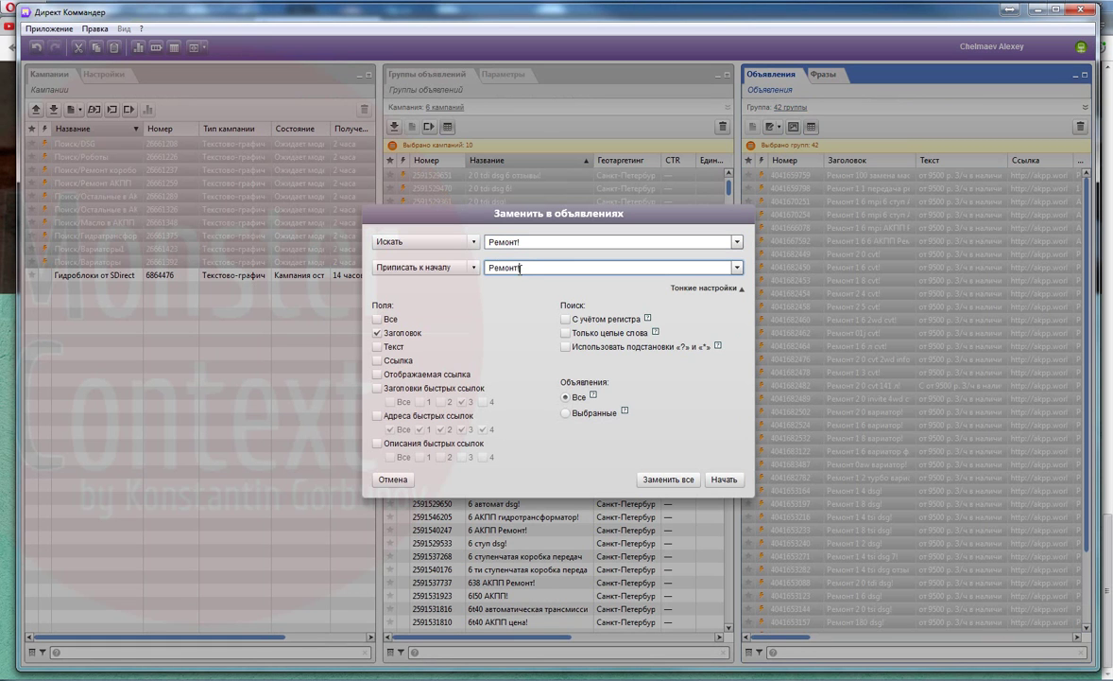
{"action": "left_click", "coordinate": [677, 479]}
{"action": "left_click", "coordinate": [851, 294]}
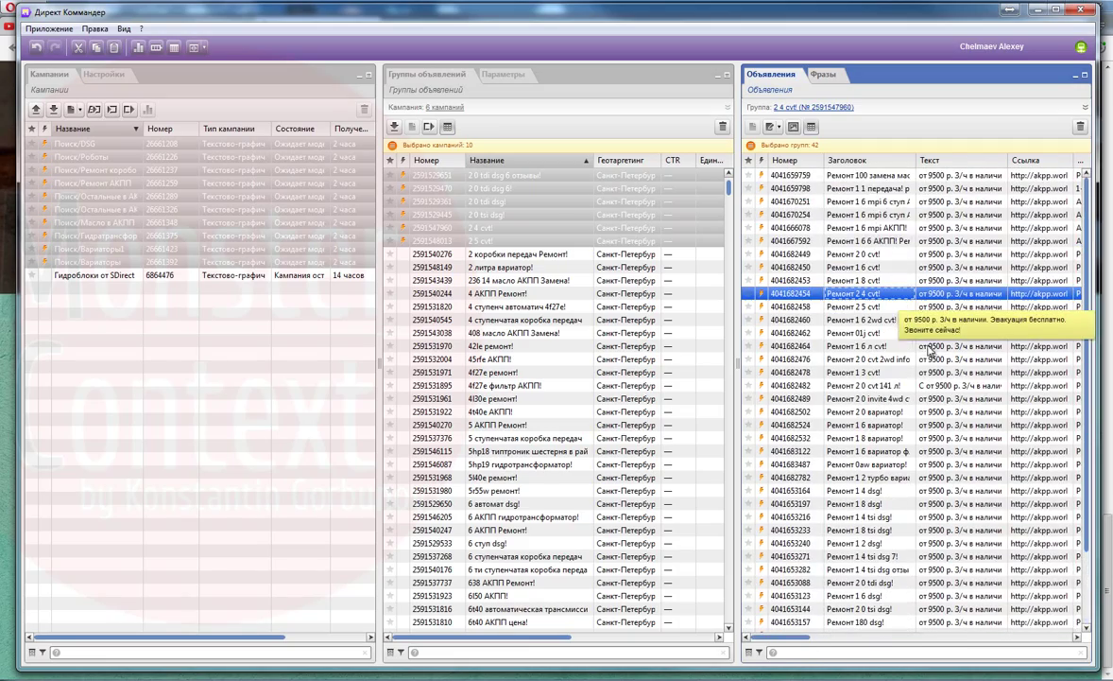
Filter the ad groups of all selected campaigns by the name "cvt" and select every match.
{"action": "key", "text": "ctrl+a"}
{"action": "left_click", "coordinate": [773, 127]}
{"action": "left_click", "coordinate": [850, 304]}
{"action": "left_click", "coordinate": [529, 306]}
{"action": "key", "text": "ctrl+a"}
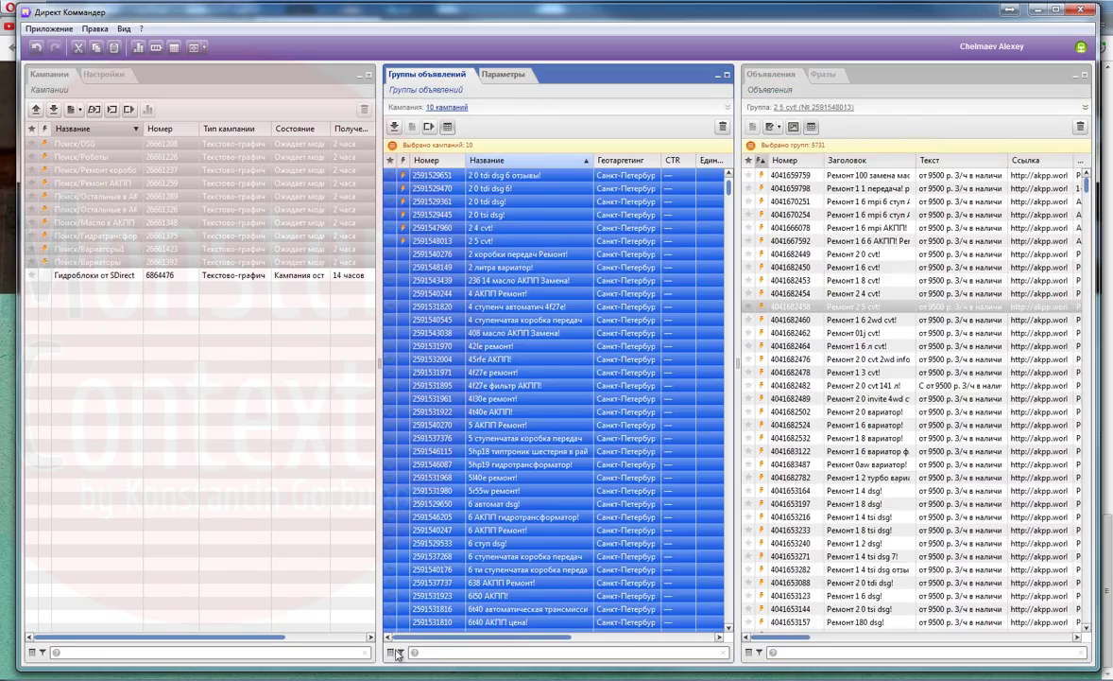
{"action": "left_click", "coordinate": [401, 653]}
{"action": "left_click", "coordinate": [492, 633]}
{"action": "type", "text": "л с"}
{"action": "type", "text": "vt"}
{"action": "left_click", "coordinate": [517, 567]}
{"action": "key", "text": "ctrl+a"}
Find "cvt" in the titles of all ads in the filtered groups and prepend "CVT" to every match.
{"action": "left_click", "coordinate": [835, 195]}
{"action": "key", "text": "ctrl+a"}
{"action": "left_click", "coordinate": [774, 127]}
{"action": "left_click", "coordinate": [800, 142]}
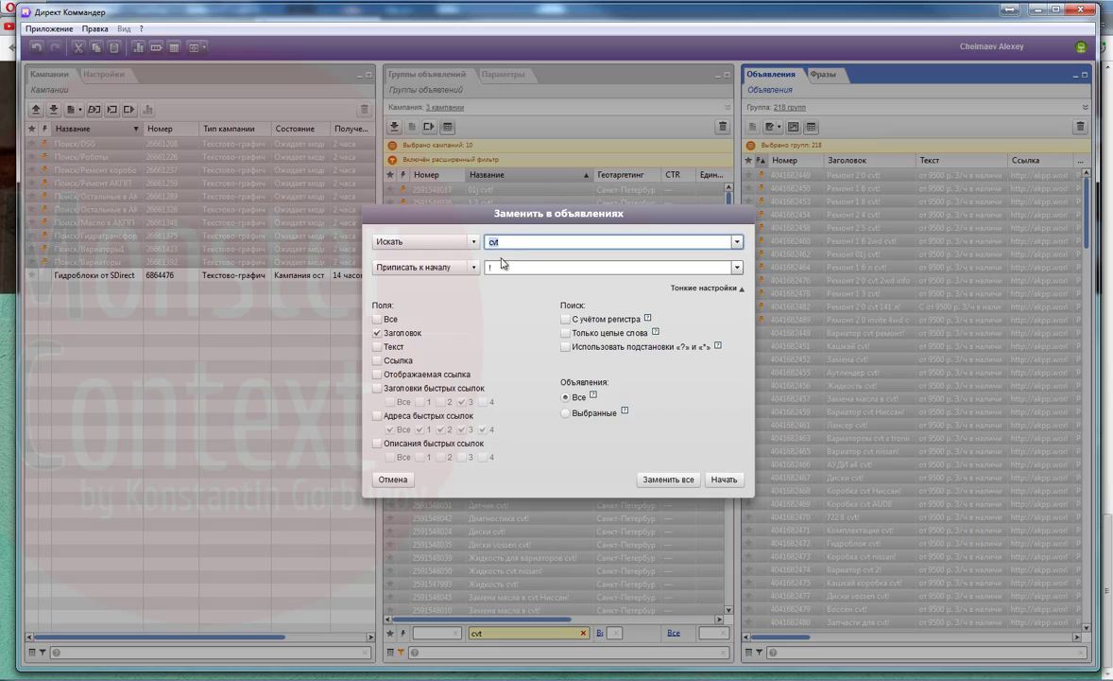
{"action": "left_click", "coordinate": [667, 480]}
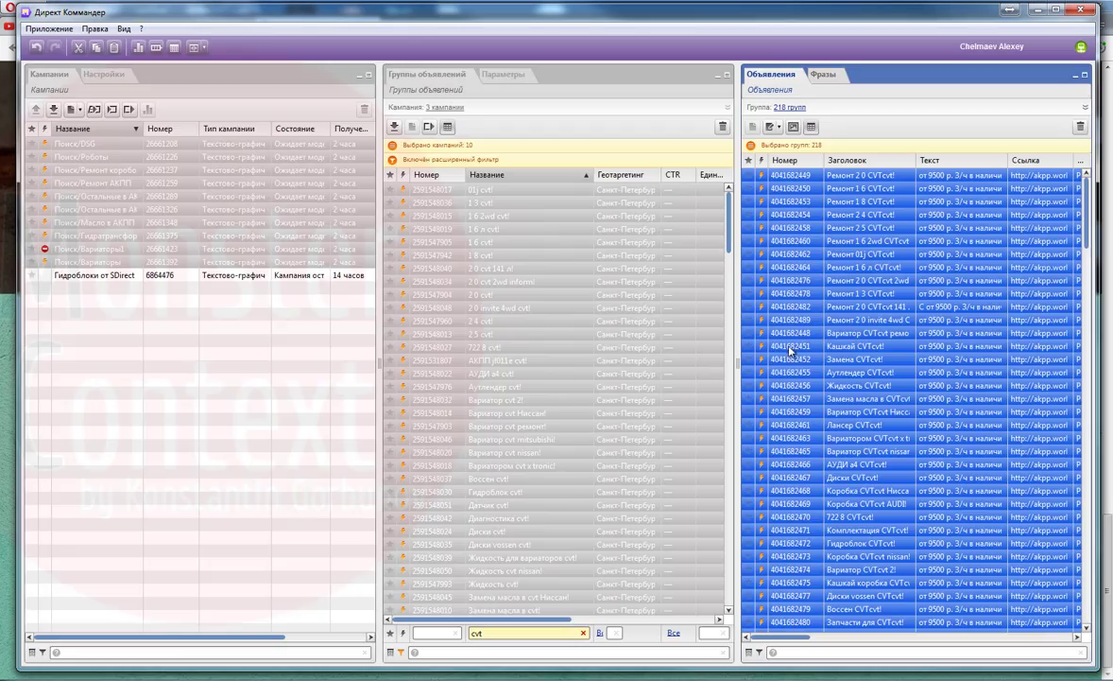
Switch the replacement mode to Заменить на and convert the cvt wording in all the selected ad titles to "CVT".
{"action": "left_click", "coordinate": [779, 125]}
{"action": "left_click", "coordinate": [459, 267]}
{"action": "left_click", "coordinate": [453, 282]}
{"action": "left_click", "coordinate": [527, 268]}
{"action": "left_click", "coordinate": [666, 479]}
{"action": "left_click", "coordinate": [558, 378]}
{"action": "scroll", "coordinate": [867, 281], "scroll_direction": "down", "scroll_amount": 5}
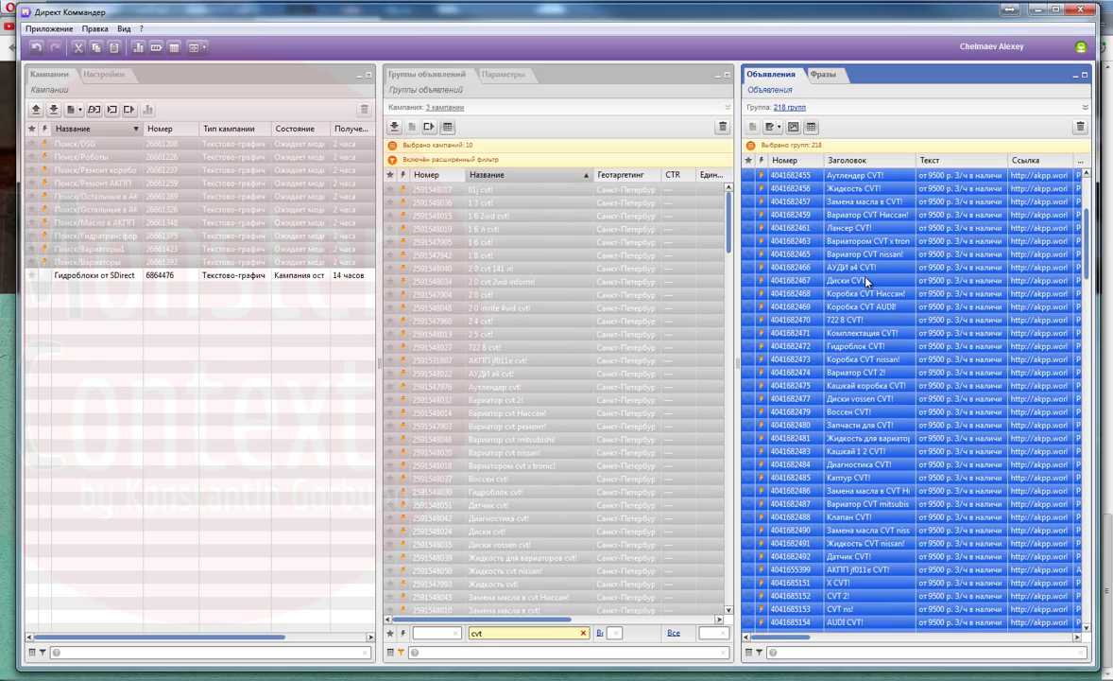
Filter the ad groups by the name "диски" and delete the matching groups.
{"action": "left_click", "coordinate": [464, 633]}
{"action": "type", "text": "диски"}
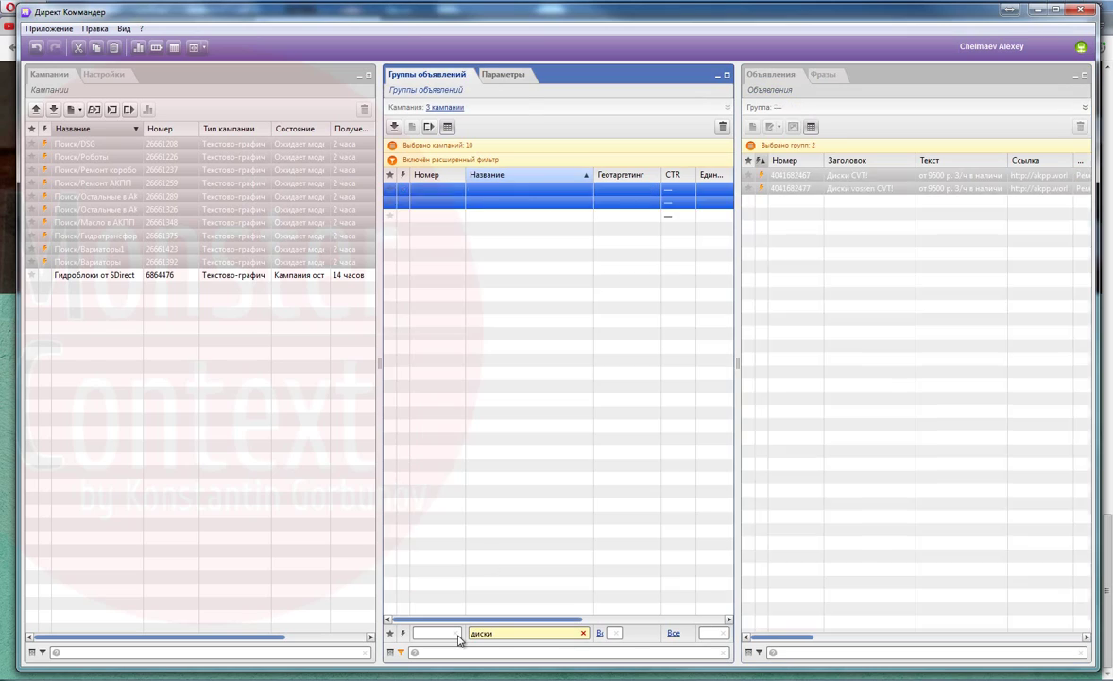
{"action": "right_click", "coordinate": [512, 187]}
{"action": "left_click", "coordinate": [556, 253]}
{"action": "left_click", "coordinate": [592, 367]}
Filter the ad groups by the name "диск" and check the matching groups for irrelevant ones.
{"action": "left_click", "coordinate": [400, 652]}
{"action": "left_click", "coordinate": [400, 652]}
{"action": "left_click", "coordinate": [499, 633]}
{"action": "key", "text": "BackSpace"}
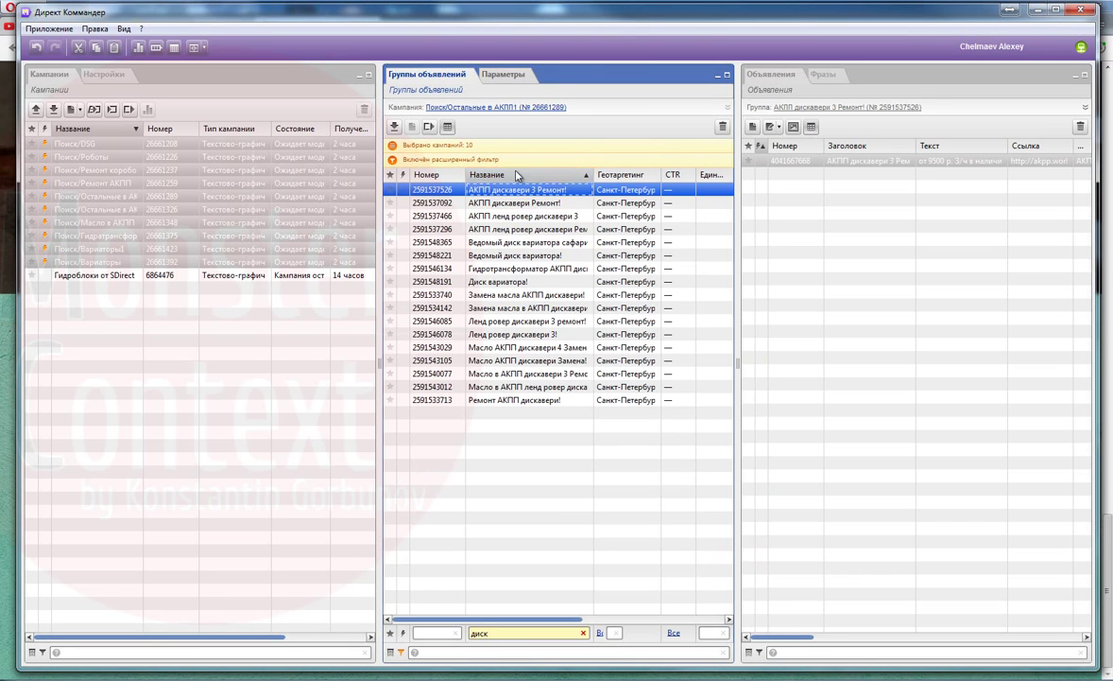
{"action": "double_click", "coordinate": [532, 232]}
{"action": "left_click", "coordinate": [409, 73]}
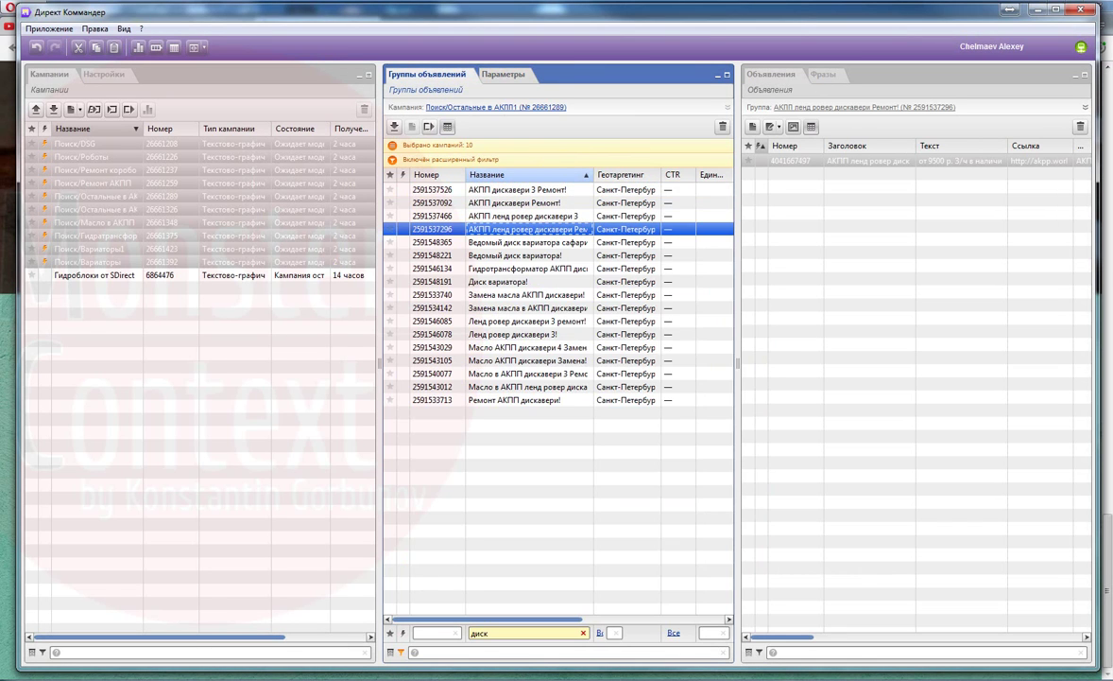
Clear the group name filter, select all ad groups, and sort their ads by title in descending order.
{"action": "left_click", "coordinate": [583, 633]}
{"action": "left_click", "coordinate": [530, 302]}
{"action": "key", "text": "ctrl+a"}
{"action": "left_click", "coordinate": [874, 233]}
{"action": "key", "text": "ctrl+a"}
{"action": "left_click", "coordinate": [862, 160]}
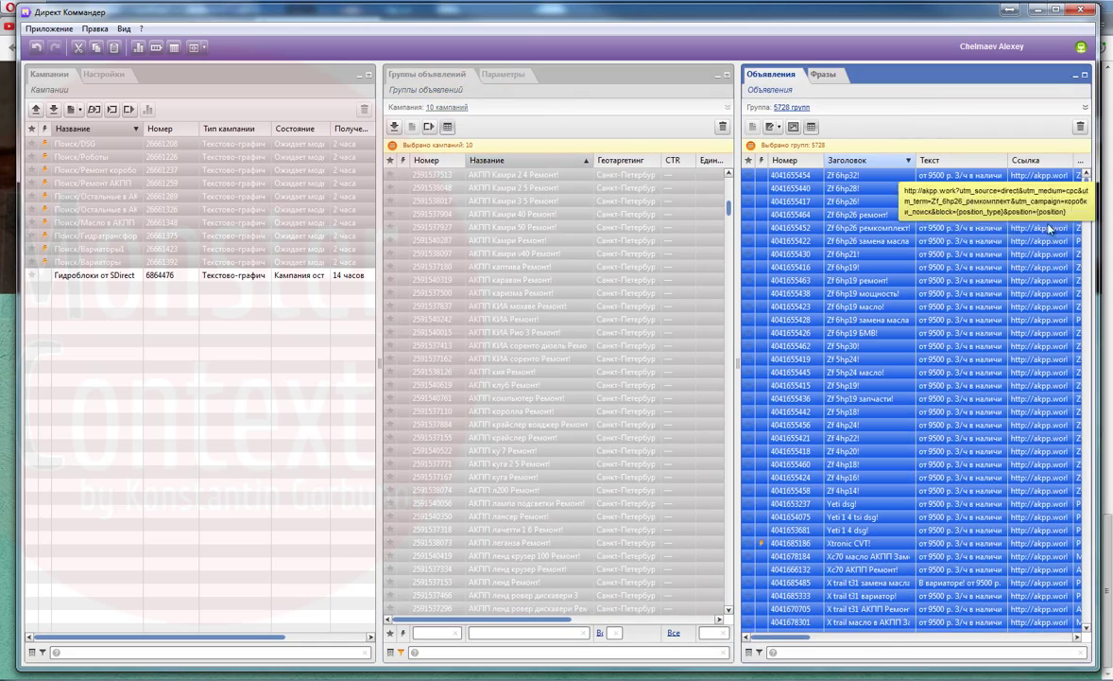
{"action": "left_click", "coordinate": [856, 179]}
{"action": "scroll", "coordinate": [884, 348], "scroll_direction": "down", "scroll_amount": 10}
{"action": "left_click", "coordinate": [761, 652]}
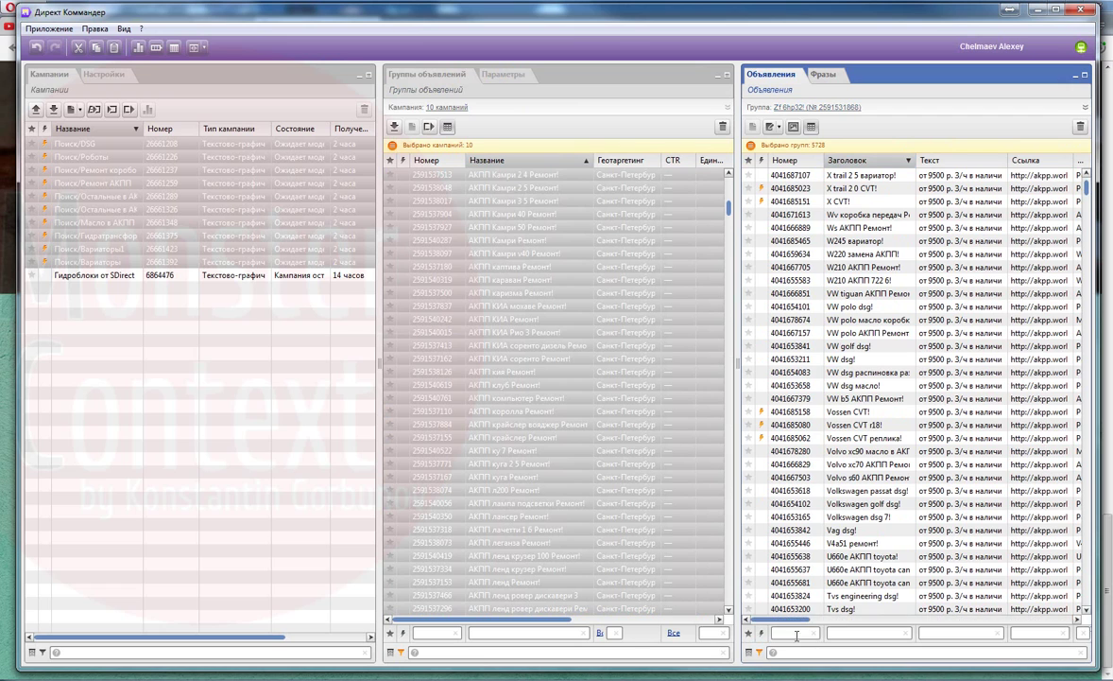
Prepend "Ремонт " to the titles of the selected ads from Zf 6hp32! through Xtronic CVT!
{"action": "scroll", "coordinate": [863, 494], "scroll_direction": "up", "scroll_amount": 10}
{"action": "left_click", "coordinate": [863, 203]}
{"action": "left_click", "coordinate": [871, 178]}
{"action": "left_click", "coordinate": [866, 545], "text": "shift"}
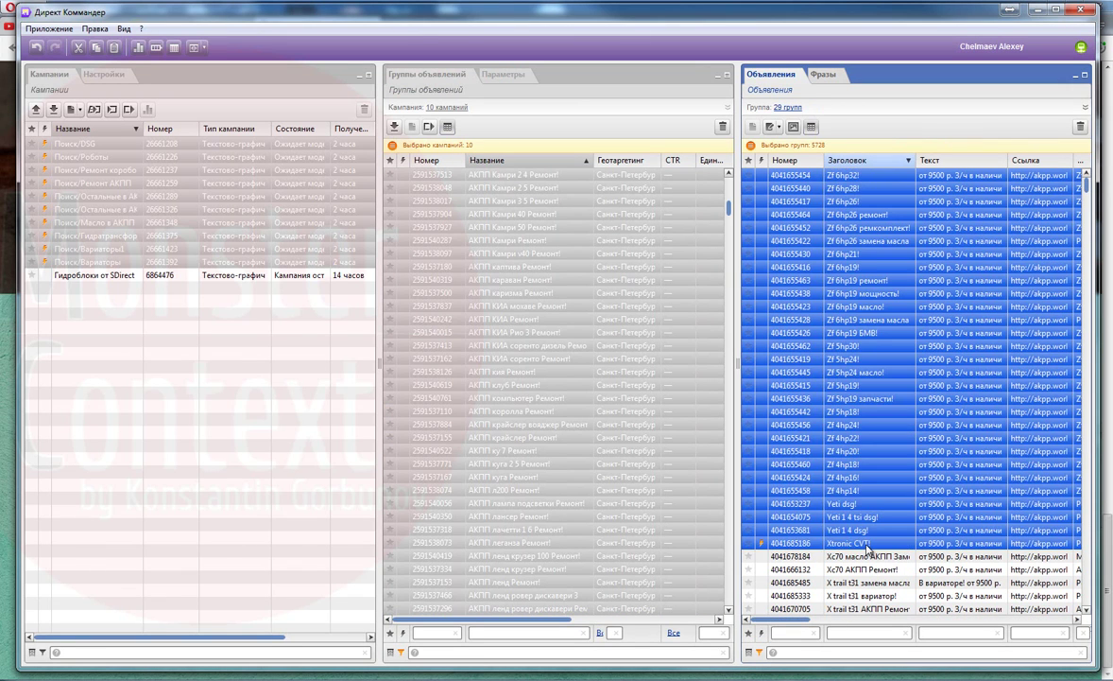
{"action": "left_click", "coordinate": [784, 120]}
{"action": "left_click", "coordinate": [433, 244]}
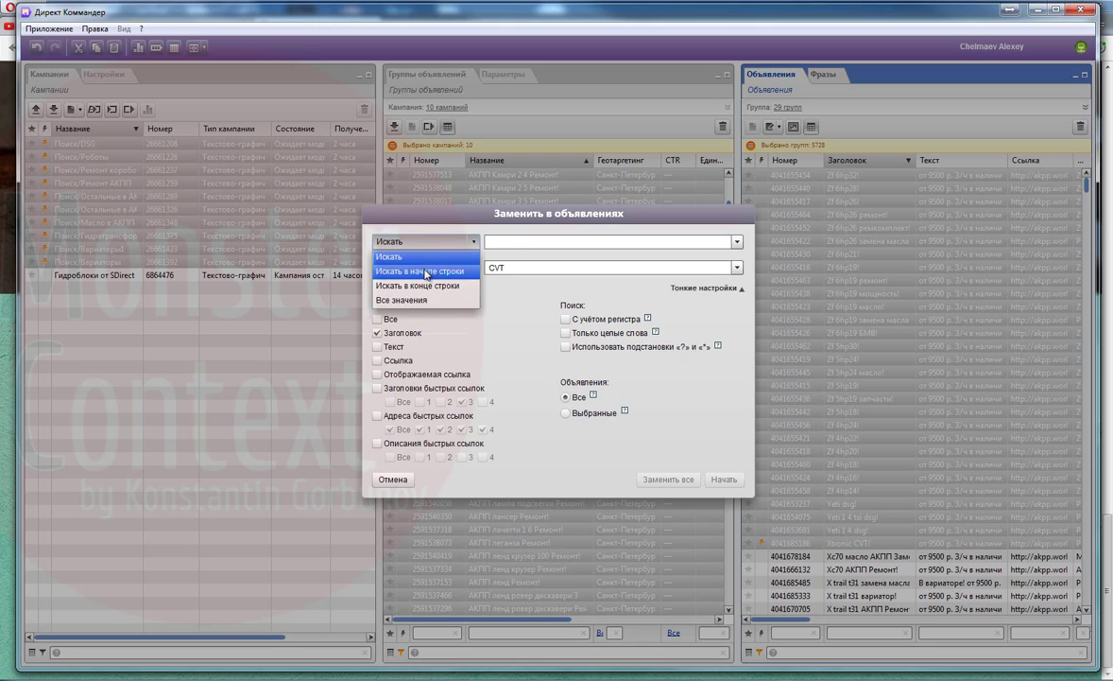
{"action": "left_click", "coordinate": [506, 242]}
{"action": "left_click", "coordinate": [433, 268]}
{"action": "left_click", "coordinate": [426, 298]}
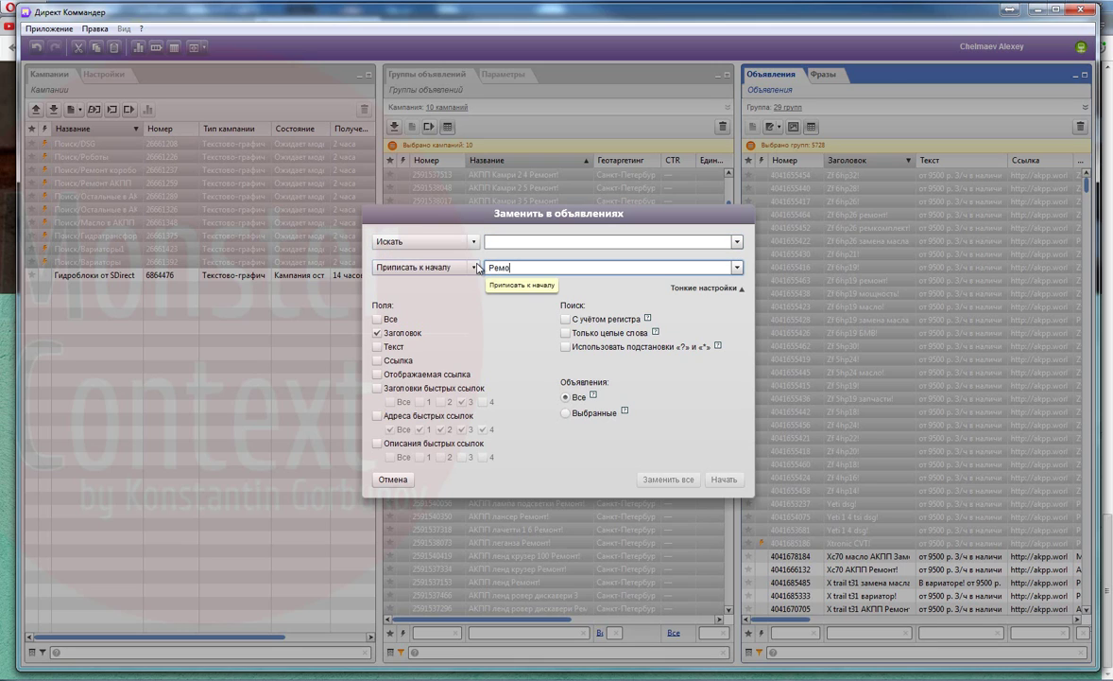
{"action": "left_click", "coordinate": [435, 243]}
{"action": "left_click", "coordinate": [422, 300]}
{"action": "left_click", "coordinate": [654, 479]}
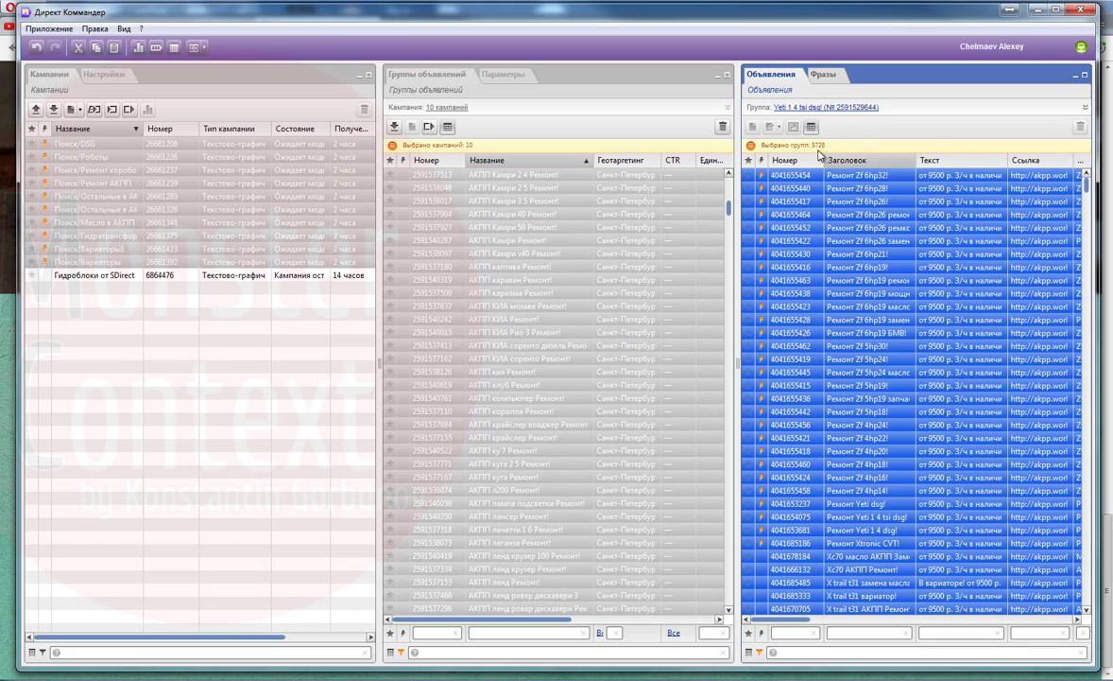
Replace "dsg" with "DSG" and "Zf" with "ZF" in the titles of all ads.
{"action": "left_click", "coordinate": [794, 129]}
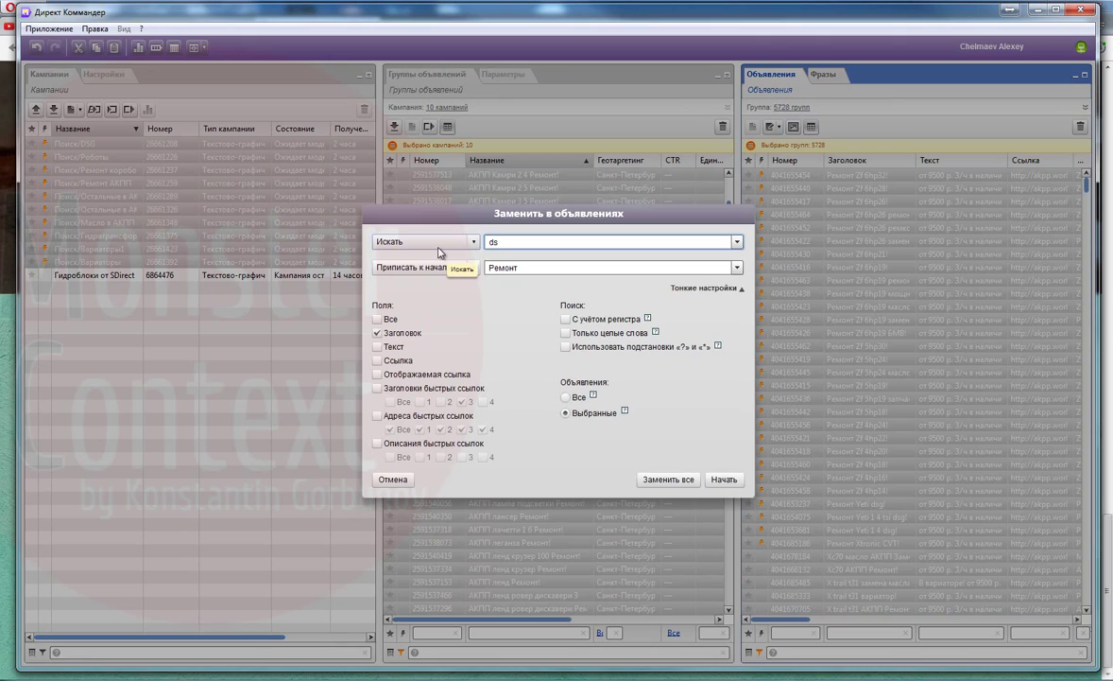
{"action": "left_click", "coordinate": [677, 484]}
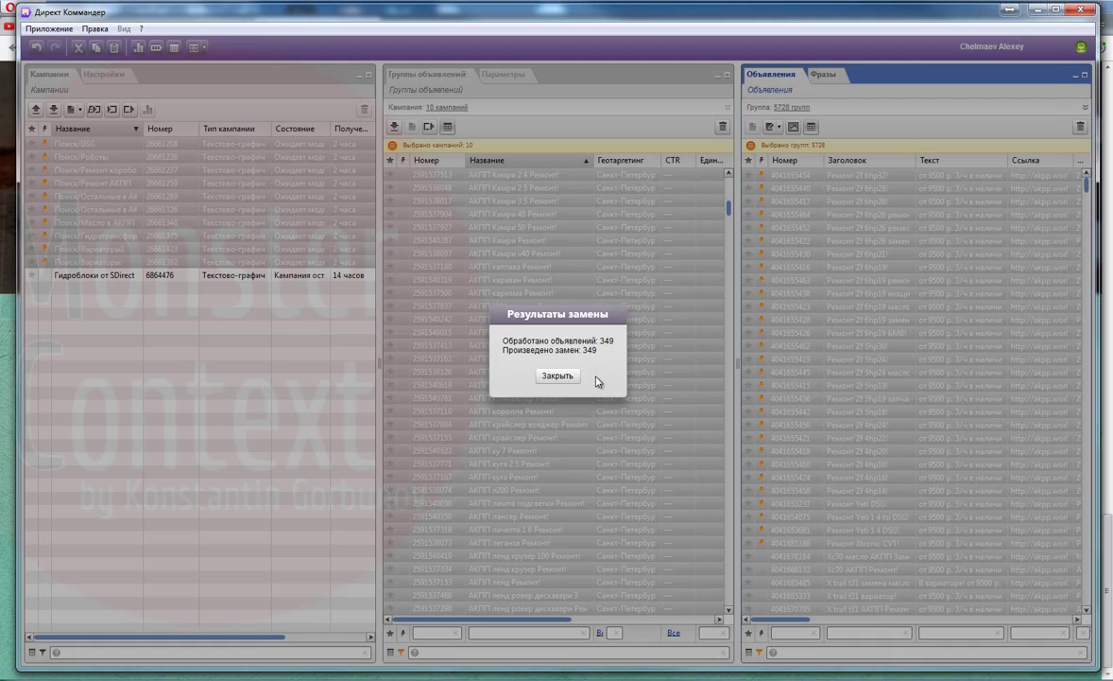
{"action": "left_click", "coordinate": [595, 378]}
{"action": "left_click", "coordinate": [794, 129]}
{"action": "left_click", "coordinate": [668, 479]}
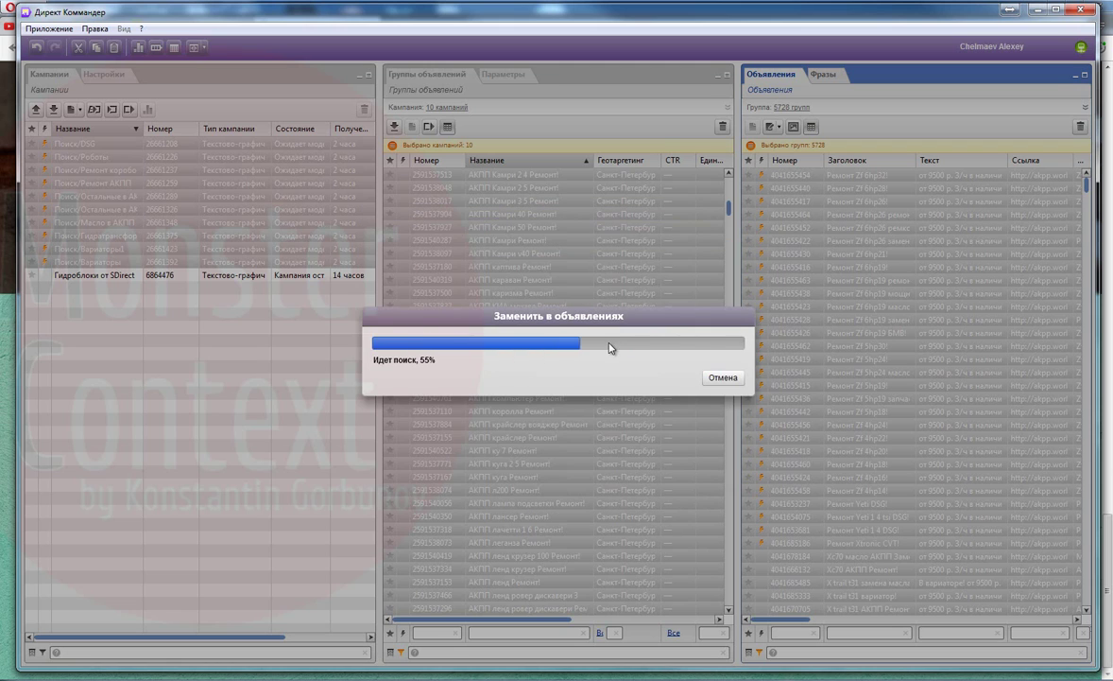
{"action": "left_click", "coordinate": [556, 394]}
Run one more text replacement across the titles of all ads and check the ad list.
{"action": "left_click", "coordinate": [794, 127]}
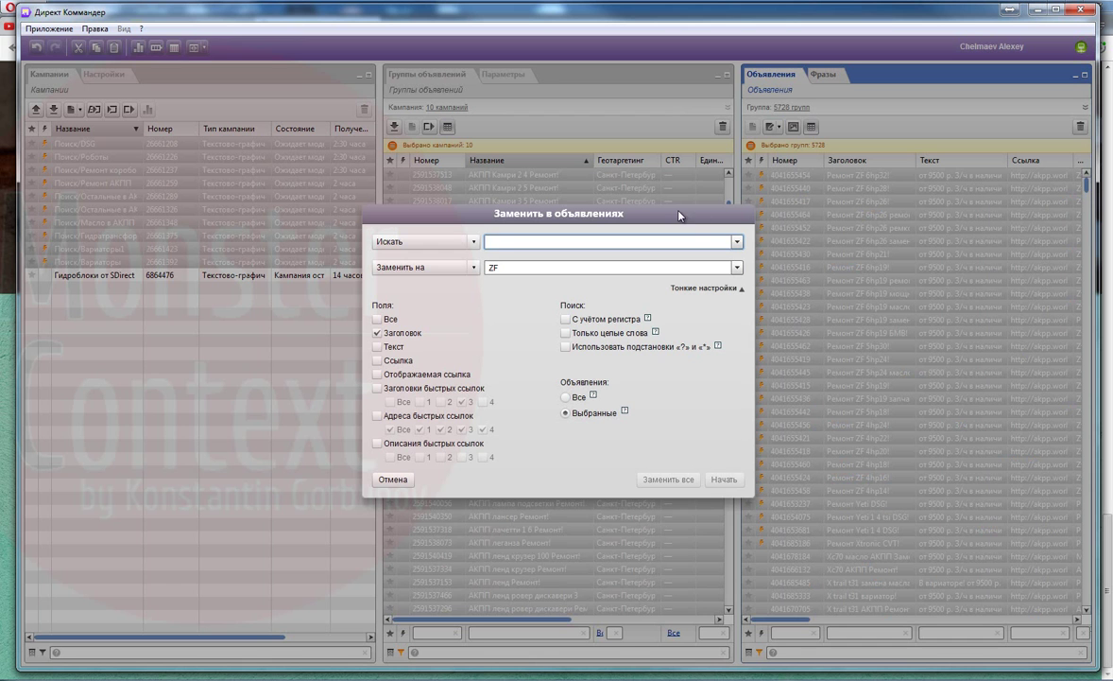
{"action": "left_click", "coordinate": [666, 479]}
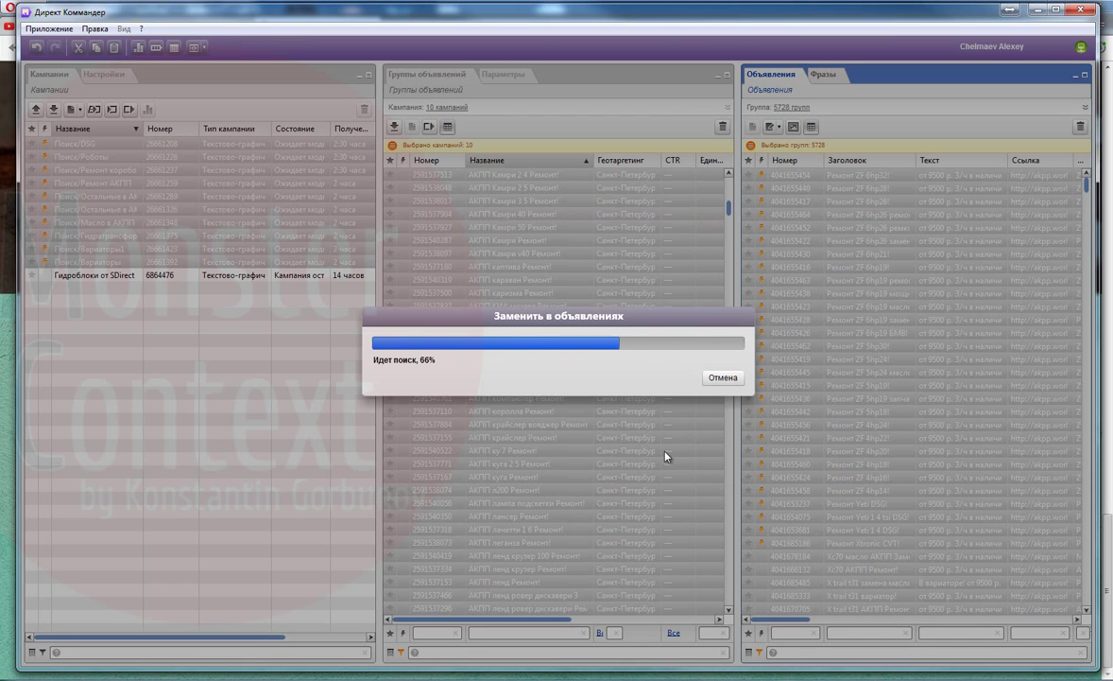
{"action": "left_click", "coordinate": [558, 375]}
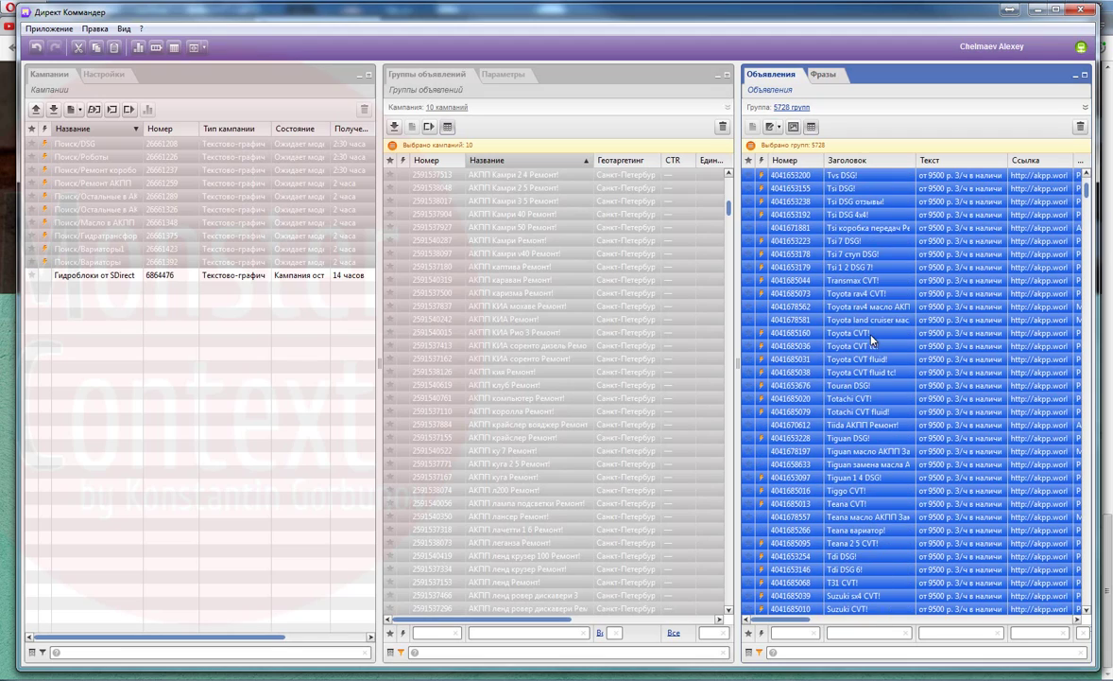
{"action": "left_click", "coordinate": [854, 200]}
{"action": "left_click", "coordinate": [853, 177]}
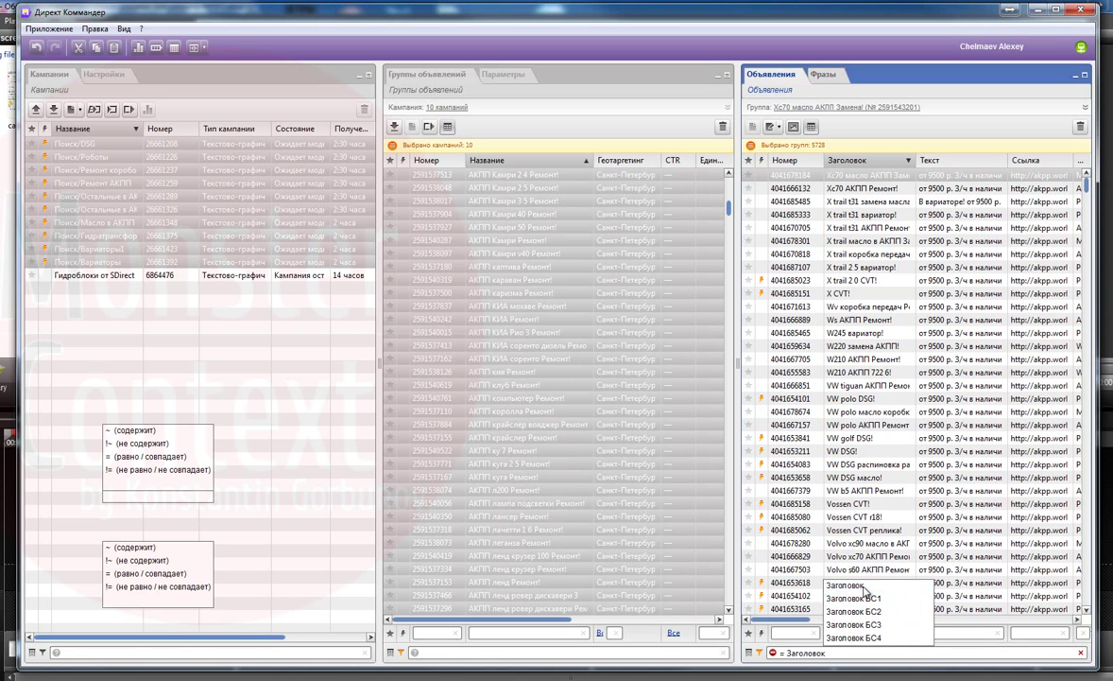
Filter the ads to titles not containing "Ремонт" and exclude the Поиск/Масло в АКПП campaign from the selection.
{"action": "left_click", "coordinate": [862, 587]}
{"action": "type", "text": "Ремонт"}
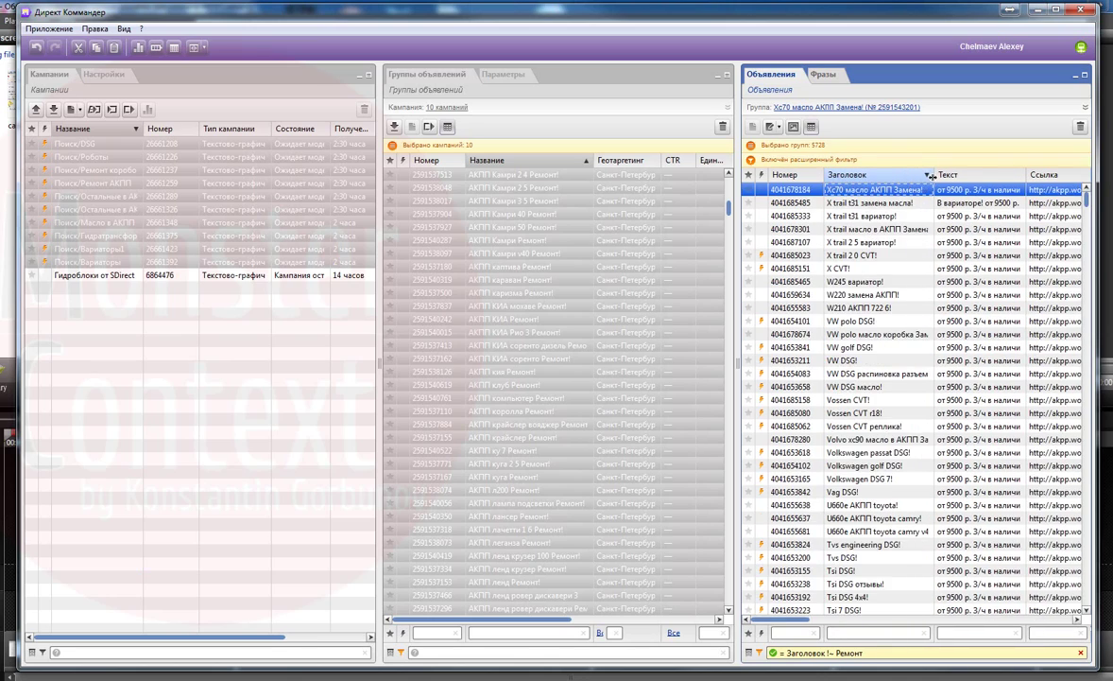
{"action": "scroll", "coordinate": [899, 303], "scroll_direction": "down", "scroll_amount": 1}
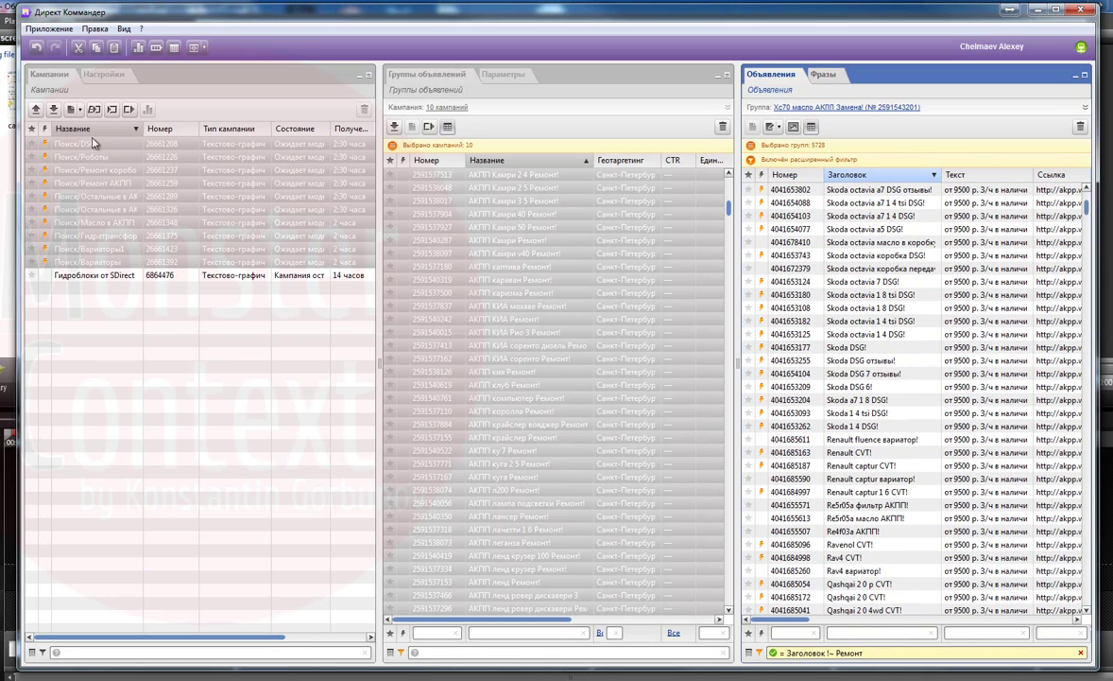
{"action": "left_click", "coordinate": [104, 223], "text": "ctrl"}
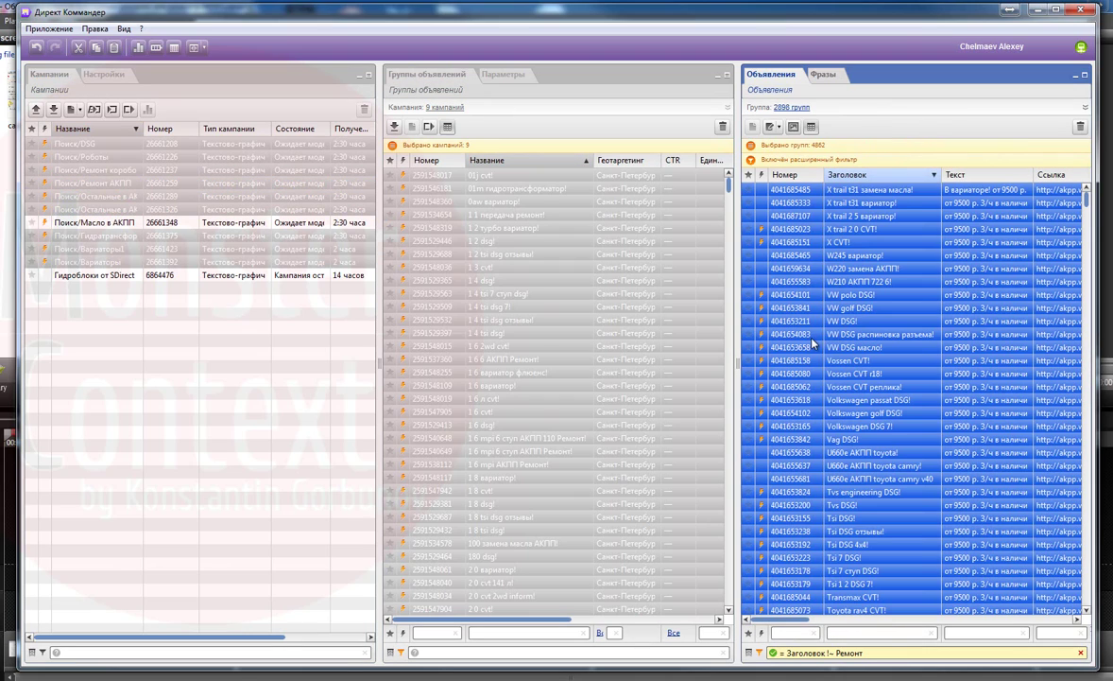
Prepend "Ремонт " to the titles of all filtered ads, using the all-values replacement mode.
{"action": "left_click", "coordinate": [779, 127]}
{"action": "left_click", "coordinate": [786, 145]}
{"action": "left_click", "coordinate": [474, 243]}
{"action": "left_click", "coordinate": [433, 269]}
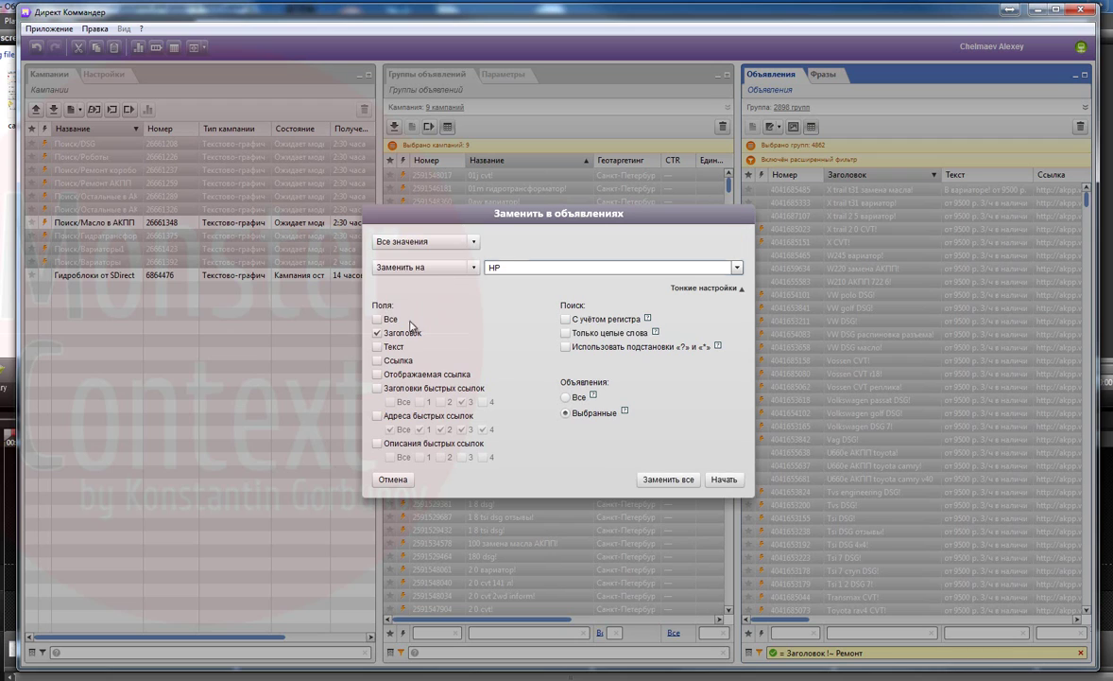
{"action": "left_click", "coordinate": [658, 482]}
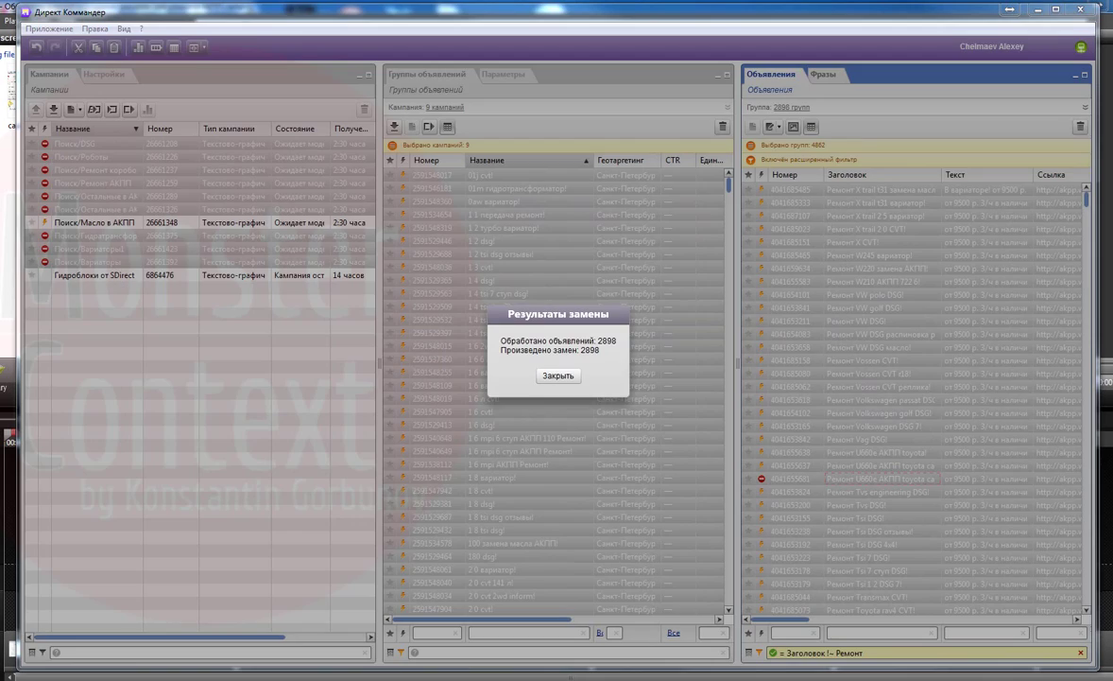
{"action": "left_click", "coordinate": [559, 376]}
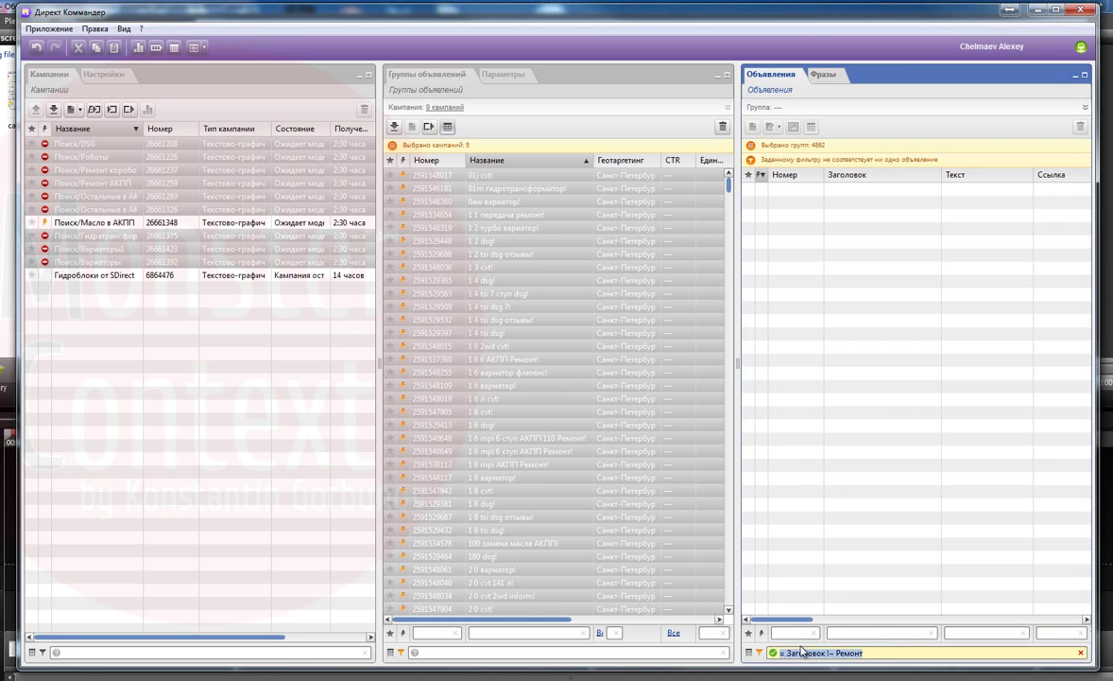
Clear the ad title filter and sort the ads by status so that ads with errors come first.
{"action": "key", "text": "BackSpace"}
{"action": "left_click", "coordinate": [761, 161]}
{"action": "left_click_drag", "start_coordinate": [1087, 184], "coordinate": [1091, 438]}
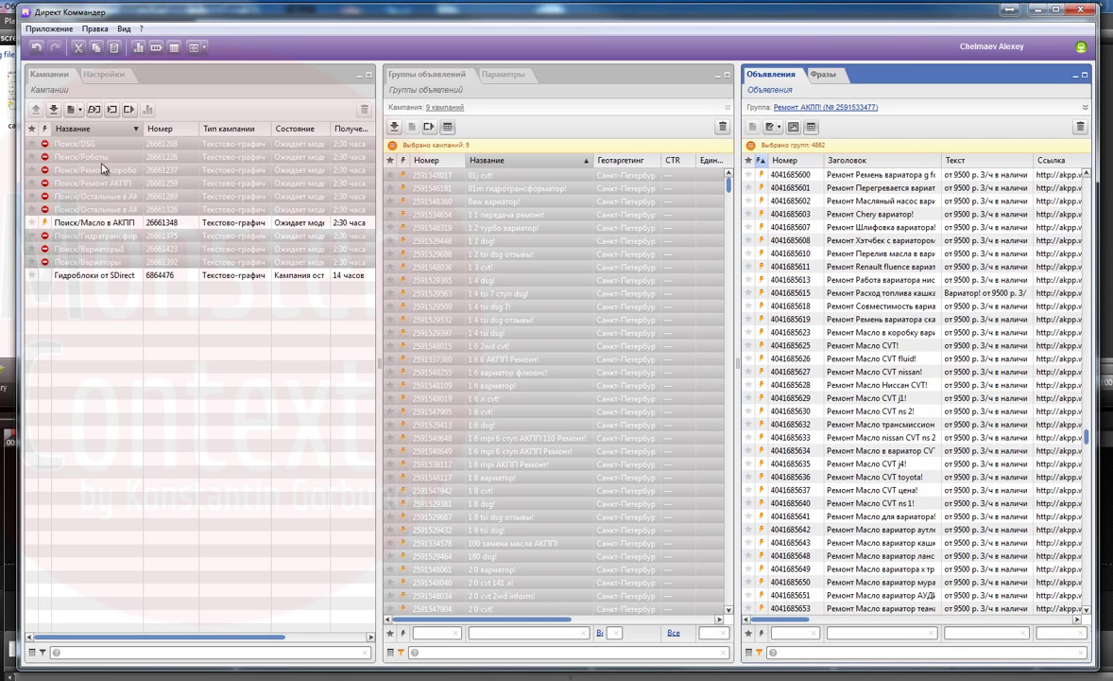
{"action": "scroll", "coordinate": [923, 380], "scroll_direction": "up", "scroll_amount": 20}
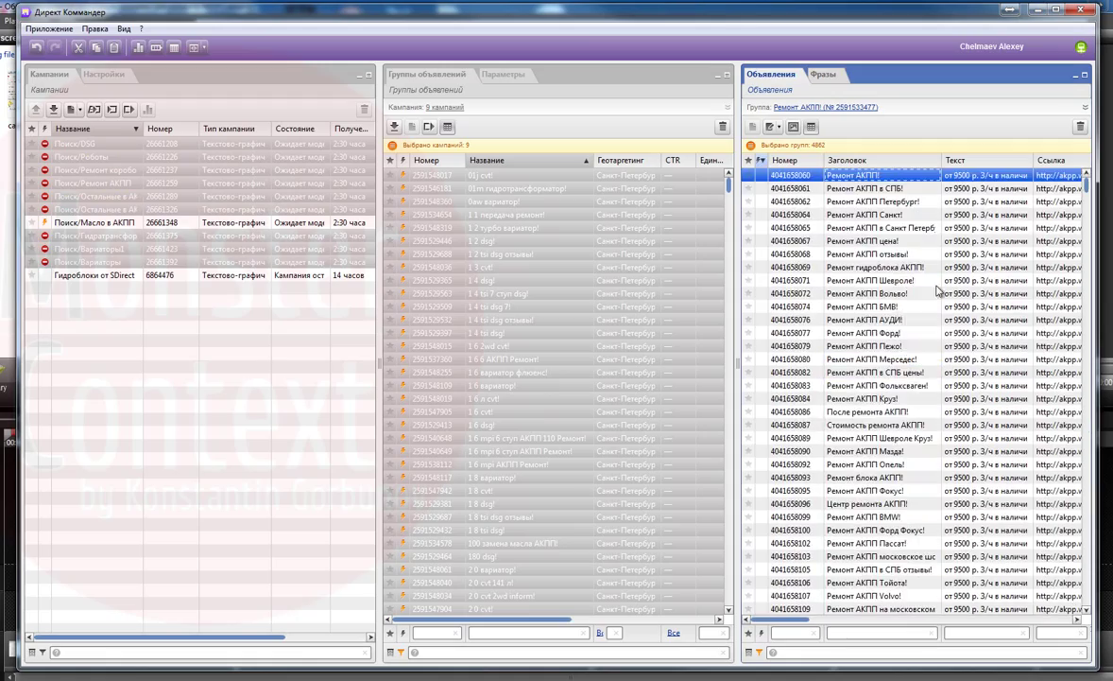
{"action": "left_click", "coordinate": [759, 161]}
{"action": "left_click_drag", "start_coordinate": [1086, 438], "coordinate": [1070, 170]}
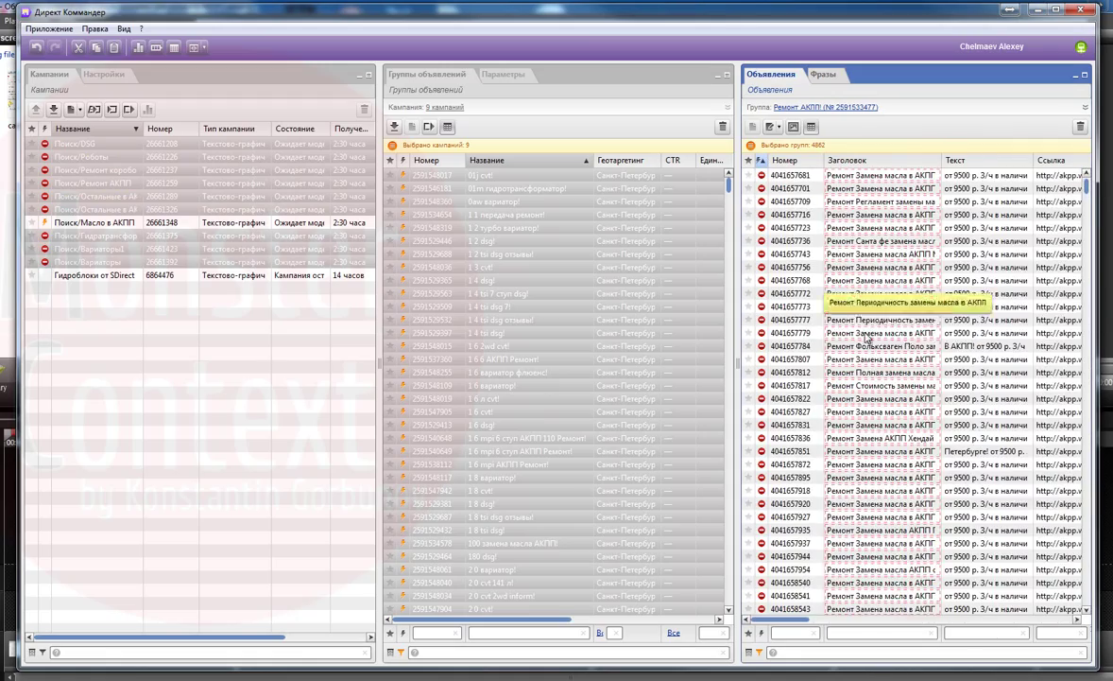
Select the ads with errors from the start of the list through "Ремонт Замена масла в АКПП октавия а5".
{"action": "scroll", "coordinate": [841, 502], "scroll_direction": "down", "scroll_amount": 20}
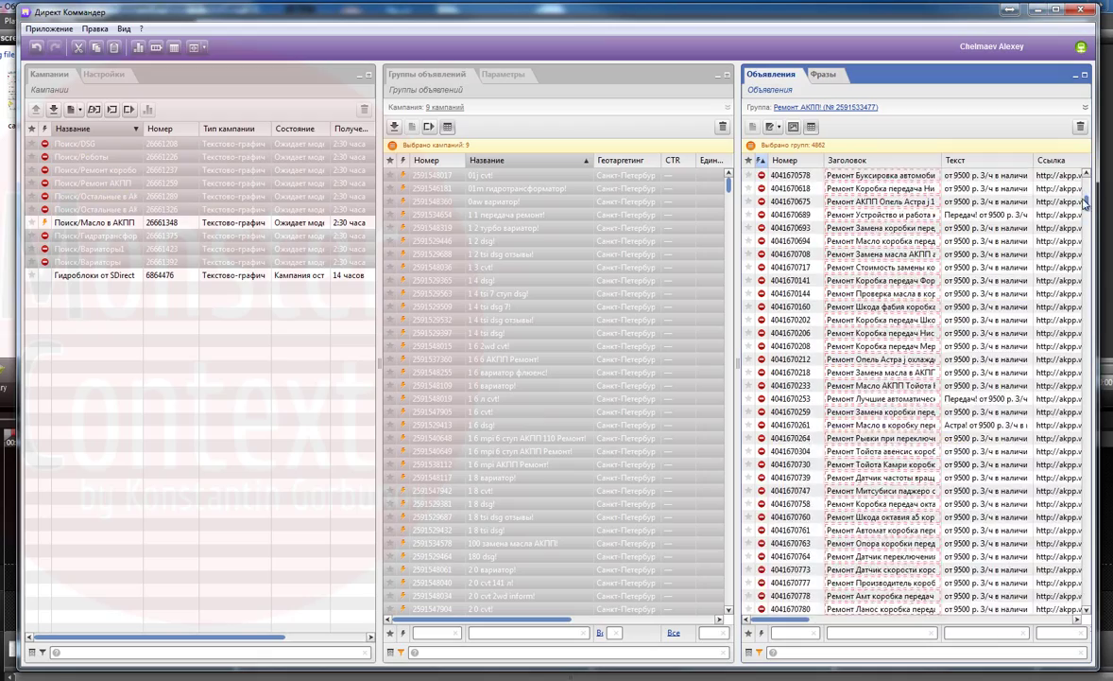
{"action": "key", "text": "Home"}
{"action": "mouse_move", "coordinate": [1086, 187]}
{"action": "left_mouse_down"}
{"action": "mouse_move", "coordinate": [1086, 254]}
{"action": "mouse_move", "coordinate": [1085, 199]}
{"action": "left_mouse_up"}
{"action": "scroll", "coordinate": [900, 425], "scroll_direction": "down", "scroll_amount": 5}
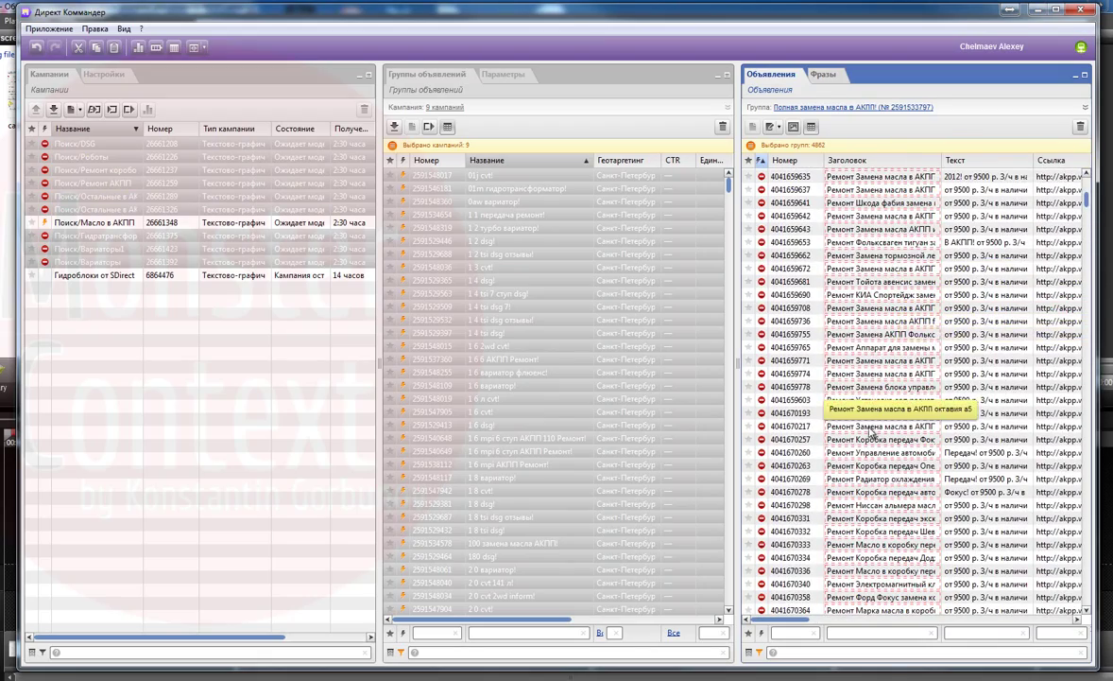
{"action": "left_click", "coordinate": [871, 430], "text": "shift"}
Try a search for "*" with the prepend option and an empty value on the selected ads' titles.
{"action": "key", "text": "ctrl+h"}
{"action": "left_click", "coordinate": [462, 246]}
{"action": "left_click", "coordinate": [415, 266]}
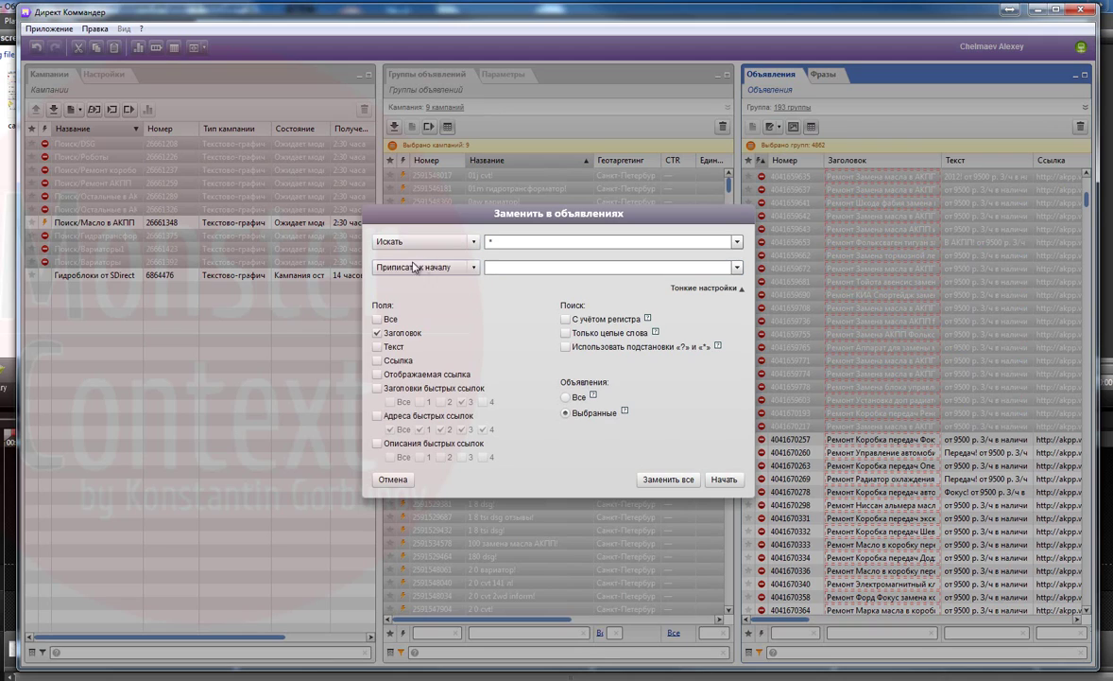
{"action": "left_click", "coordinate": [667, 479]}
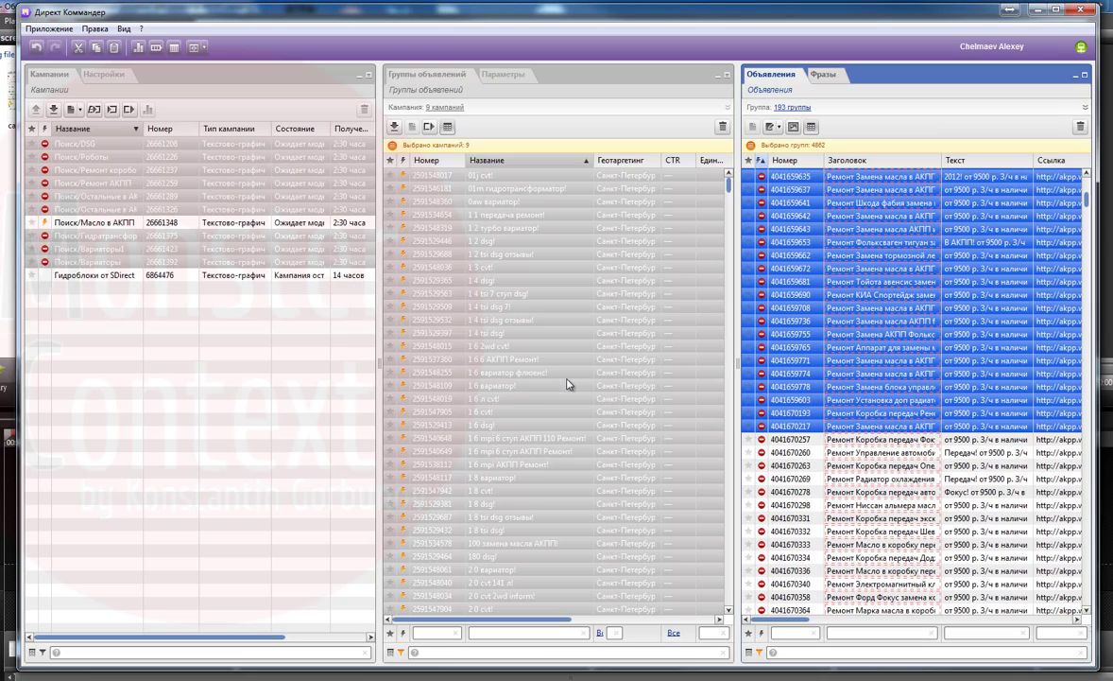
Replace "Ремонт " with nothing in the titles of the selected ads.
{"action": "left_click", "coordinate": [780, 142]}
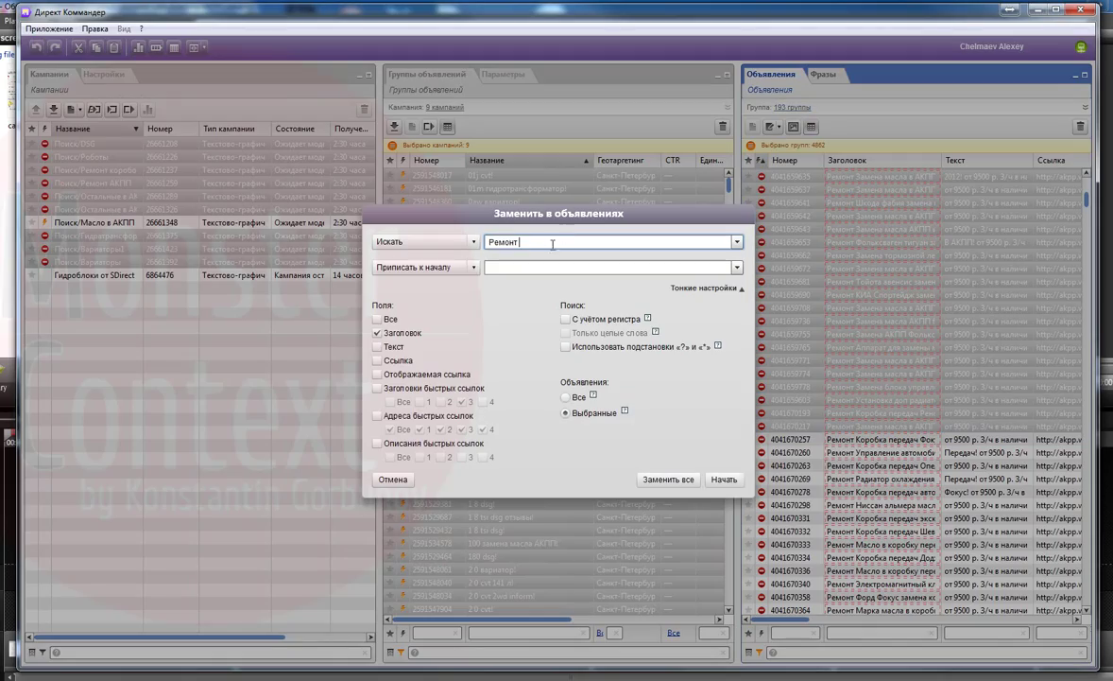
{"action": "left_click", "coordinate": [463, 272]}
{"action": "left_click", "coordinate": [453, 282]}
{"action": "left_click", "coordinate": [672, 483]}
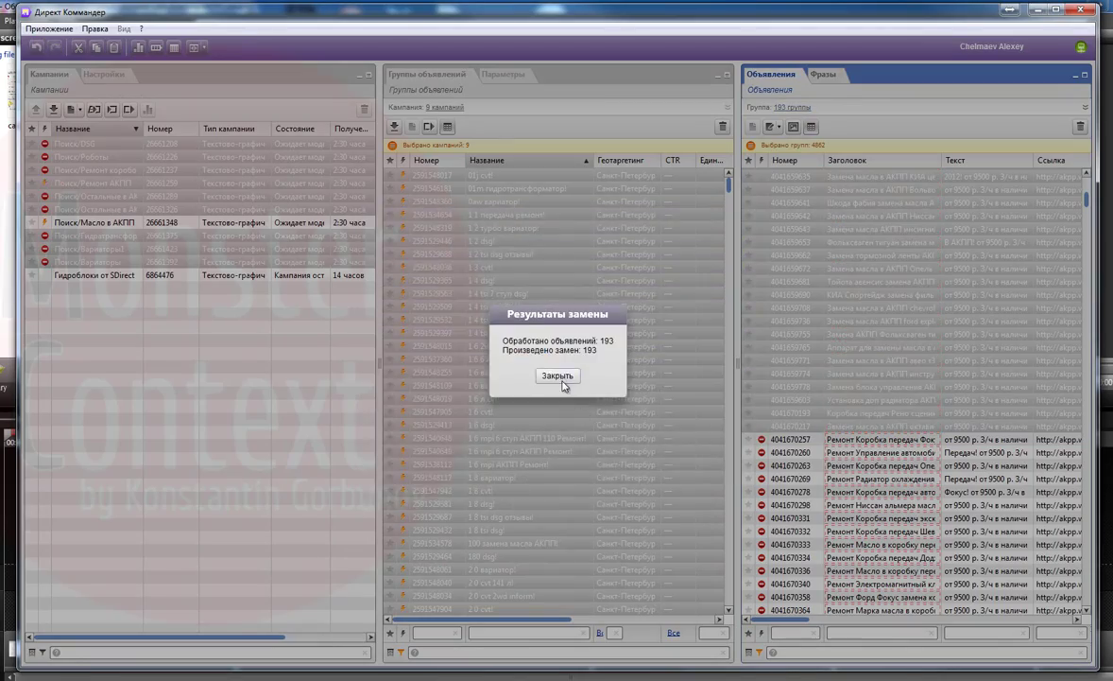
{"action": "left_click", "coordinate": [558, 376]}
Filter the ads by titles containing "Масла", sort them by status, and select them all.
{"action": "left_click", "coordinate": [844, 440]}
{"action": "scroll", "coordinate": [925, 425], "scroll_direction": "down", "scroll_amount": 20}
{"action": "scroll", "coordinate": [928, 404], "scroll_direction": "up", "scroll_amount": 20}
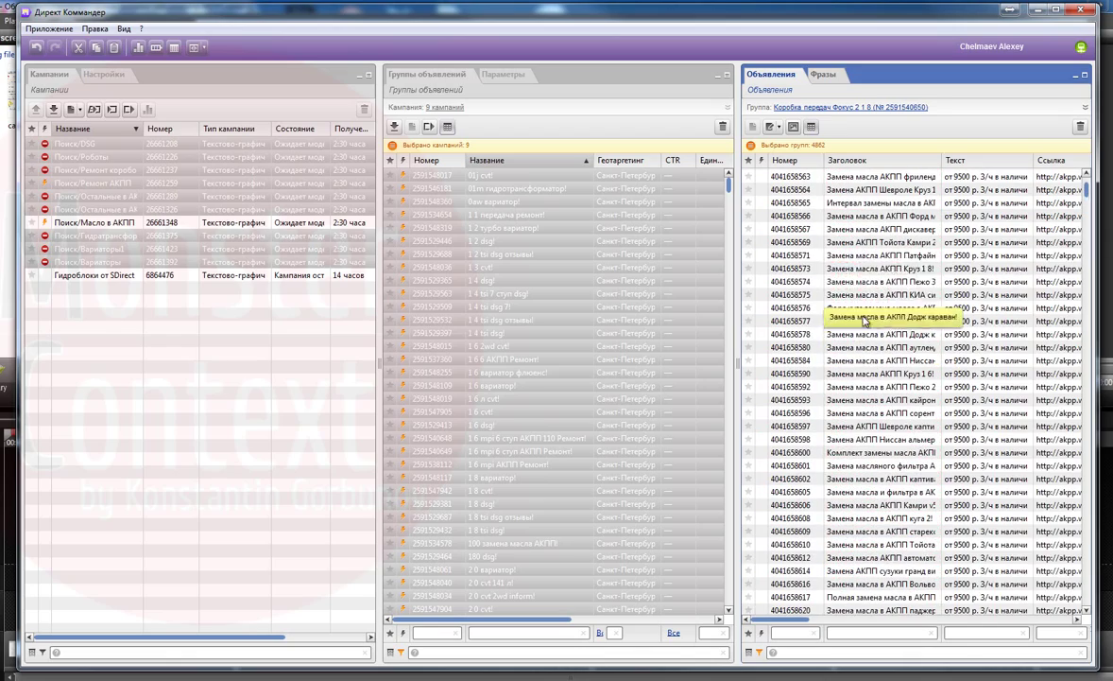
{"action": "left_click", "coordinate": [903, 295]}
{"action": "left_click", "coordinate": [861, 633]}
{"action": "type", "text": "Масла"}
{"action": "left_click", "coordinate": [760, 175]}
{"action": "left_click", "coordinate": [864, 282]}
{"action": "key", "text": "ctrl+a"}
Remove "Ремонт " from the titles of the "Масла" ads in the two Поиск/Остальные campaigns.
{"action": "left_click", "coordinate": [109, 209]}
{"action": "left_click", "coordinate": [109, 197], "text": "ctrl"}
{"action": "left_click", "coordinate": [408, 250]}
{"action": "key", "text": "ctrl+a"}
{"action": "left_click", "coordinate": [844, 288]}
{"action": "key", "text": "ctrl+a"}
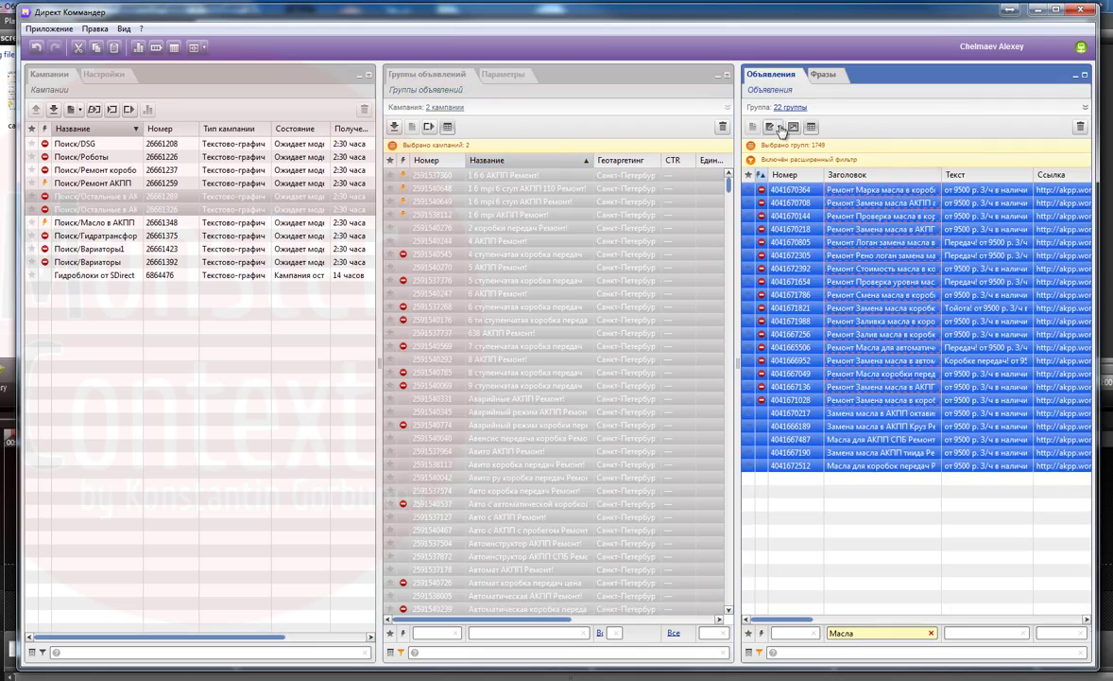
{"action": "left_click", "coordinate": [793, 127]}
{"action": "left_click", "coordinate": [668, 479]}
{"action": "left_click", "coordinate": [518, 345]}
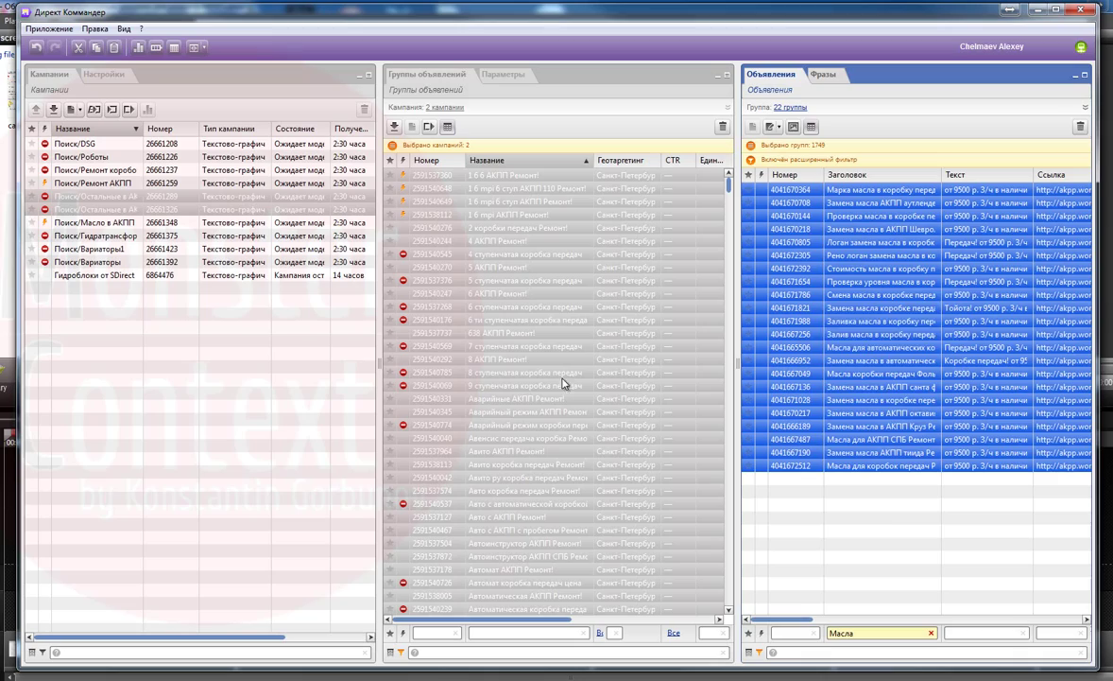
Move the ad groups of the selected "Масла" ads into the Поиск/Масло в АКПП campaign.
{"action": "left_click", "coordinate": [790, 108]}
{"action": "key", "text": "ctrl+c"}
{"action": "left_click", "coordinate": [119, 223]}
{"action": "left_click", "coordinate": [615, 570]}
{"action": "key", "text": "ctrl+v"}
{"action": "left_click", "coordinate": [580, 379]}
Select all "Масла" ads across every group of the Поиск/Ремонт АКПП and two Поиск/Остальные campaigns.
{"action": "left_click_drag", "start_coordinate": [121, 210], "coordinate": [114, 184]}
{"action": "left_click", "coordinate": [540, 242]}
{"action": "key", "text": "ctrl+a"}
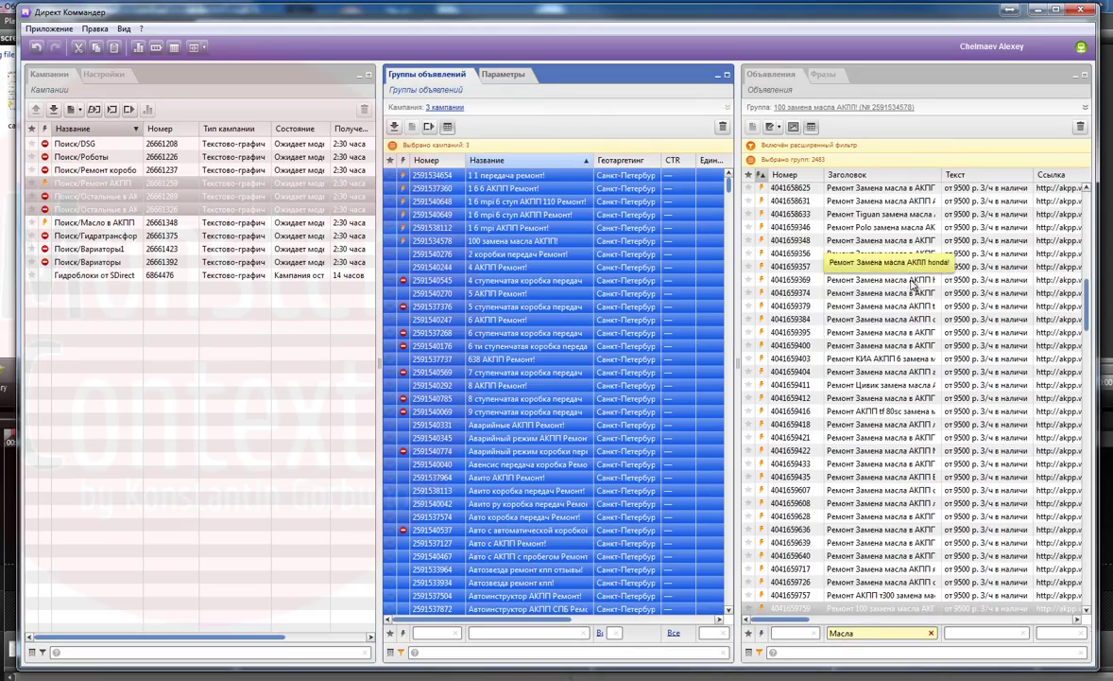
{"action": "left_click", "coordinate": [888, 294]}
{"action": "key", "text": "ctrl+a"}
Replace "Ремонт" with nothing in the titles of the selected "Масла" ads.
{"action": "left_click", "coordinate": [777, 128]}
{"action": "left_click", "coordinate": [783, 141]}
{"action": "type", "text": "Р"}
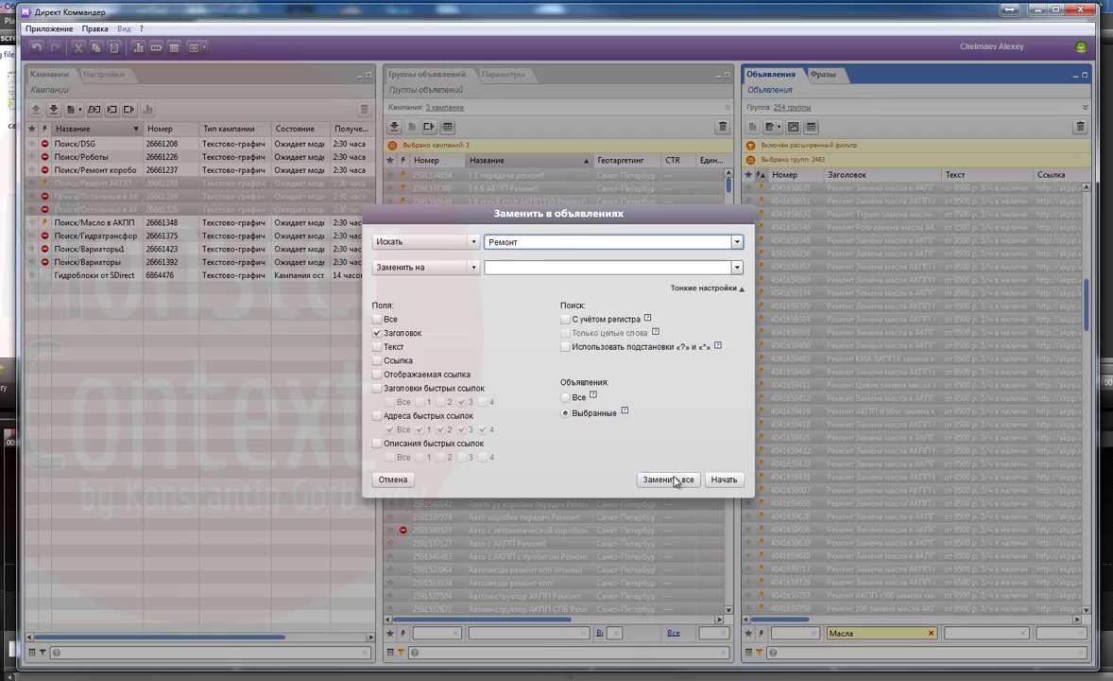
{"action": "left_click", "coordinate": [669, 478]}
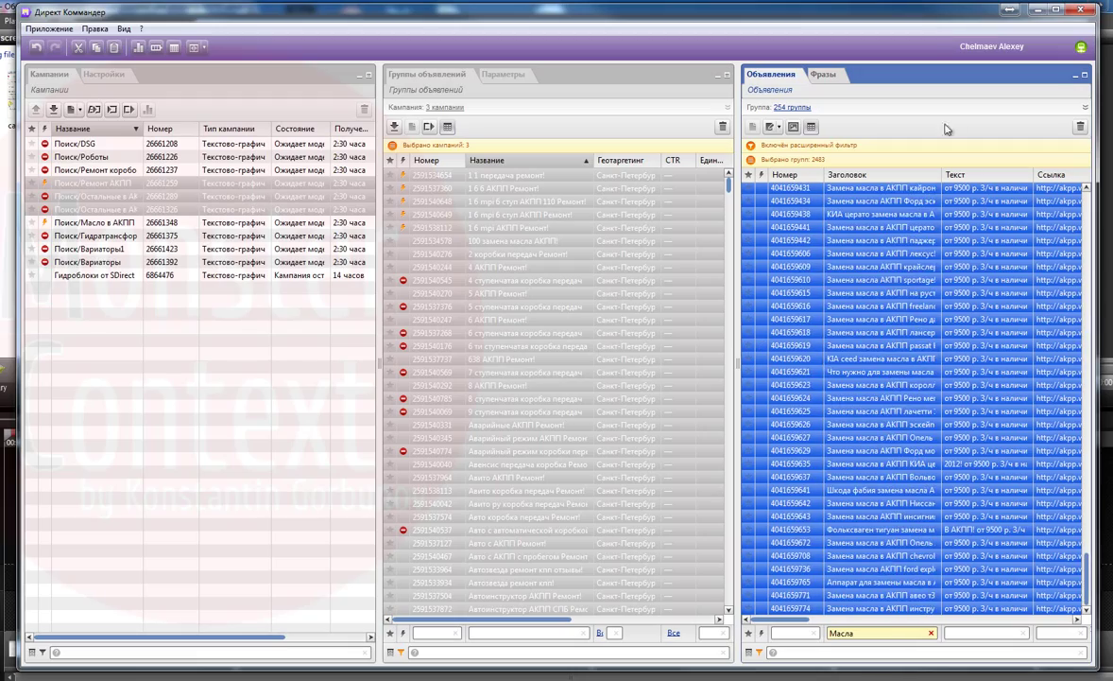
Move the groups of these corrected oil ads from the three campaigns into Поиск/Масло в АКПП.
{"action": "left_click", "coordinate": [796, 113]}
{"action": "key", "text": "ctrl+c"}
{"action": "left_click", "coordinate": [126, 223]}
{"action": "left_click", "coordinate": [484, 282]}
{"action": "key", "text": "ctrl+v"}
{"action": "left_click", "coordinate": [582, 376]}
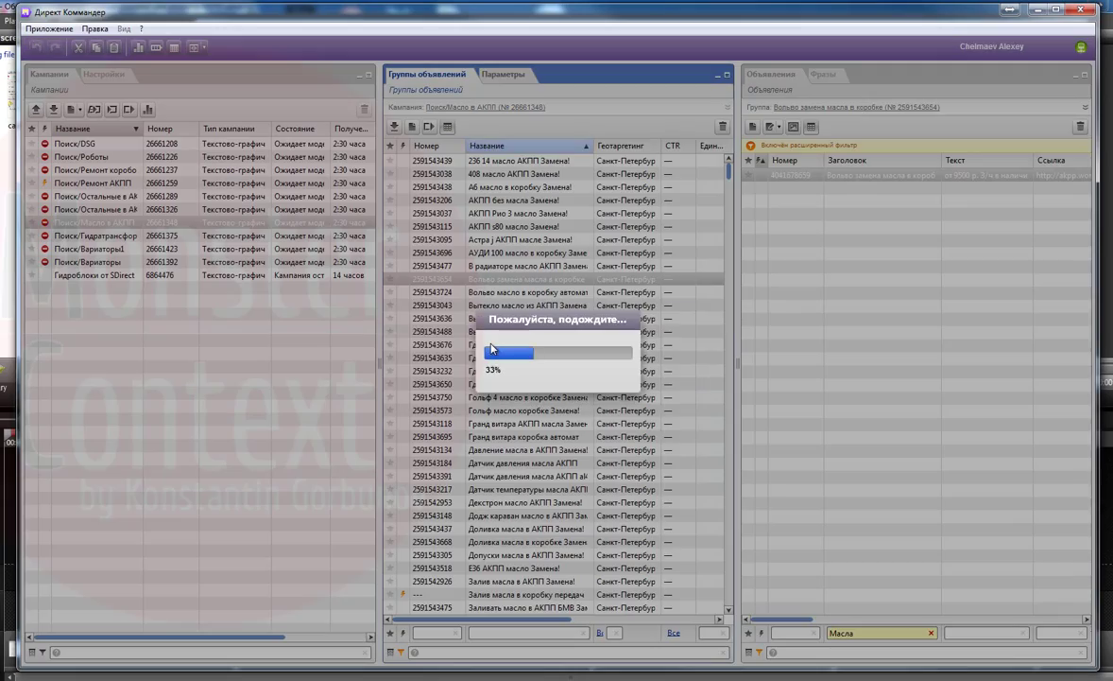
Reselect the Поиск/Ремонт АКПП and two Поиск/Остальные campaigns together with all their ad groups.
{"action": "left_click", "coordinate": [76, 210]}
{"action": "left_click", "coordinate": [102, 197], "text": "ctrl"}
{"action": "left_click", "coordinate": [94, 185], "text": "ctrl"}
{"action": "left_click", "coordinate": [605, 234]}
{"action": "key", "text": "ctrl+a"}
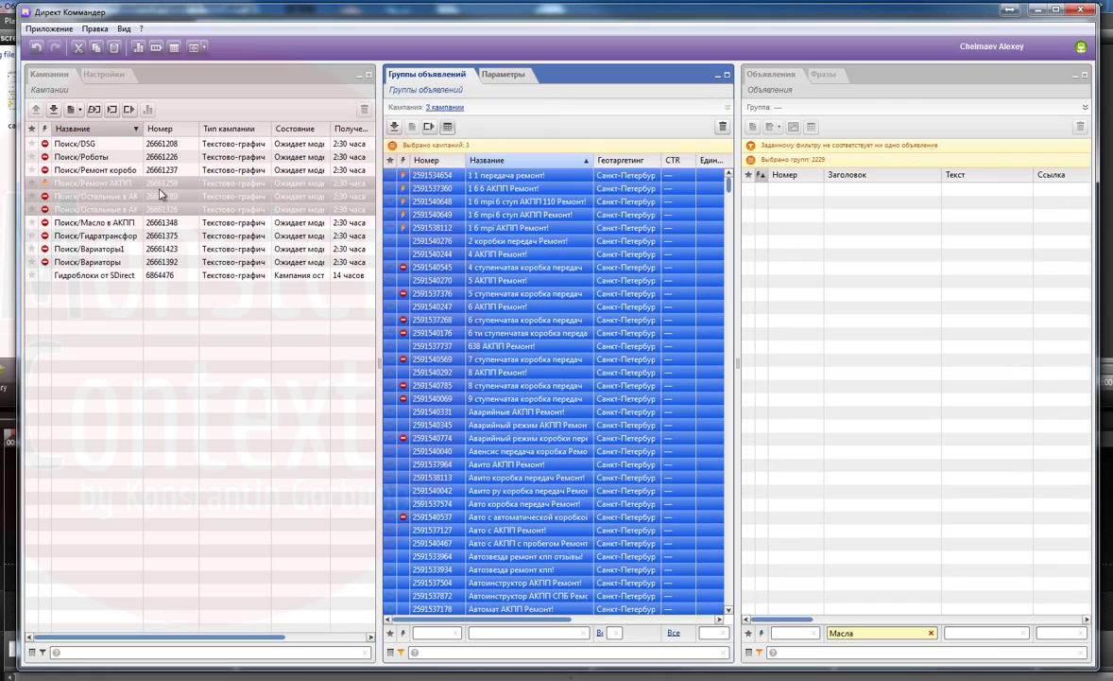
Add the Поиск/Ремонт коробок campaign to the selection and select all ads whose headings match «Масла».
{"action": "left_click", "coordinate": [107, 171], "text": "ctrl"}
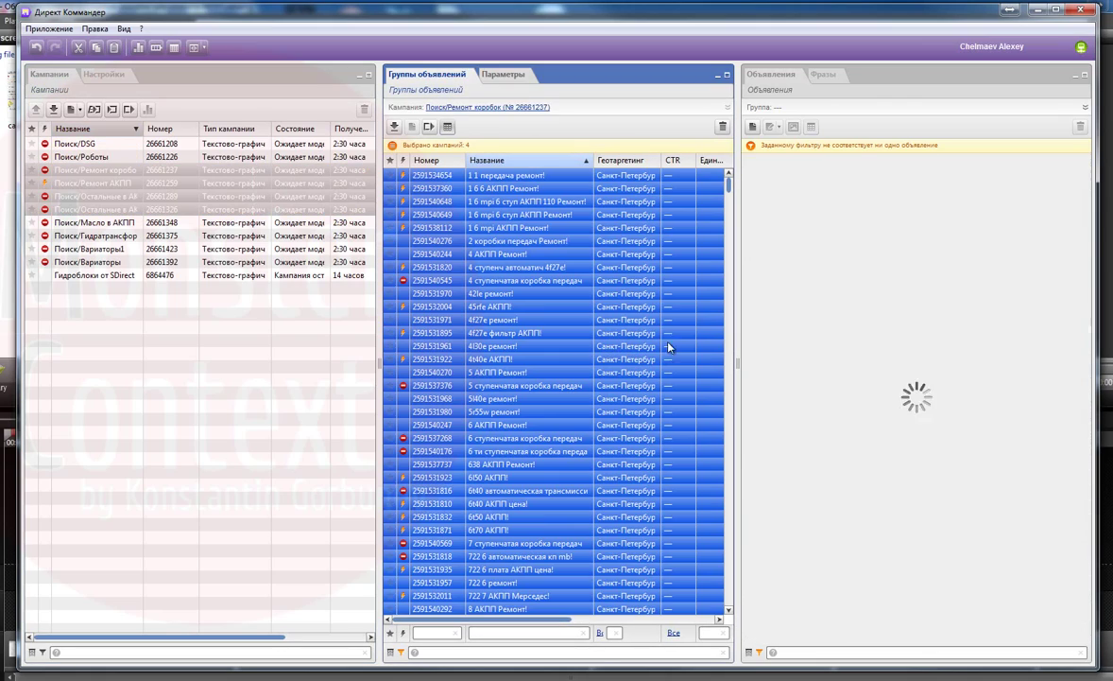
{"action": "left_click", "coordinate": [881, 244]}
{"action": "key", "text": "ctrl+a"}
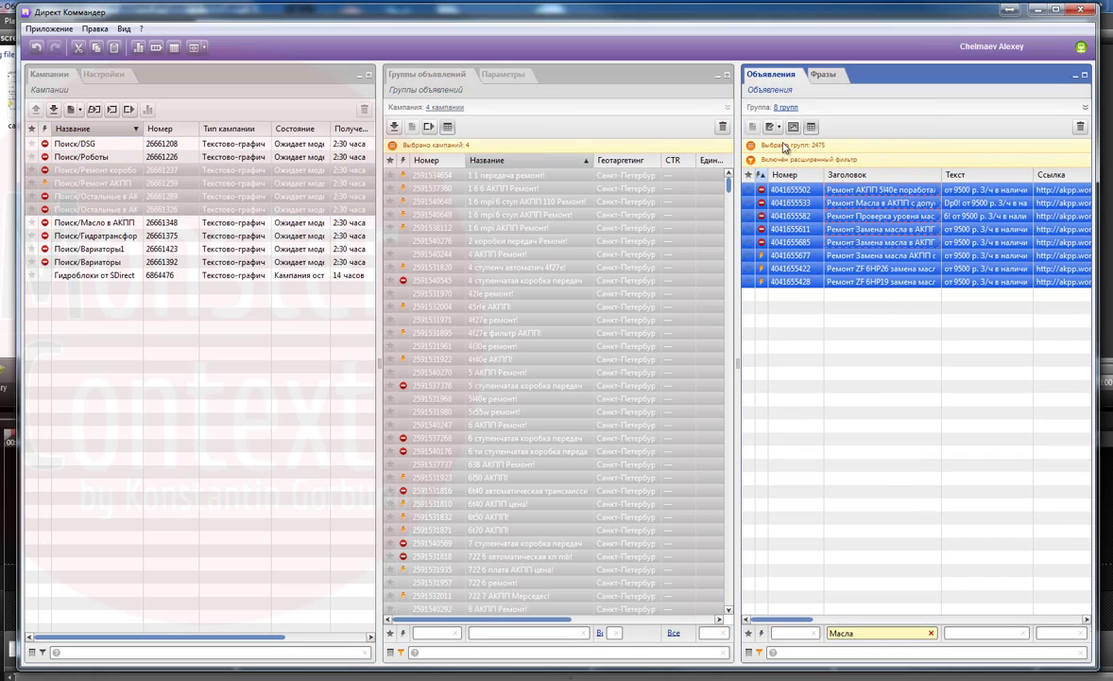
Replace text in all the selected ads' headings and transfer their groups to the Поиск/Масло в АКПП campaign.
{"action": "left_click", "coordinate": [773, 127]}
{"action": "left_click", "coordinate": [801, 145]}
{"action": "left_click", "coordinate": [668, 480]}
{"action": "left_click", "coordinate": [104, 223]}
{"action": "left_click", "coordinate": [592, 267]}
Reselect the four campaigns from Поиск/Остальные в АКПП up to Поиск/Ремонт коробок with all «Масла» ads, and return to Поиск/Масло в АКПП.
{"action": "left_click", "coordinate": [112, 210]}
{"action": "left_click", "coordinate": [102, 197], "text": "ctrl"}
{"action": "left_click", "coordinate": [99, 183], "text": "ctrl"}
{"action": "left_click", "coordinate": [99, 171], "text": "ctrl"}
{"action": "left_click", "coordinate": [586, 283]}
{"action": "key", "text": "ctrl+a"}
{"action": "left_click", "coordinate": [847, 226]}
{"action": "key", "text": "ctrl+a"}
{"action": "left_click", "coordinate": [102, 223]}
{"action": "left_click", "coordinate": [532, 241]}
Select the groups of every «Масла» ad in the campaigns from Поиск/Остальные в АКПП to Поиск/Ремонт коробок for transfer to Поиск/Масло в АКПП.
{"action": "left_click", "coordinate": [95, 210]}
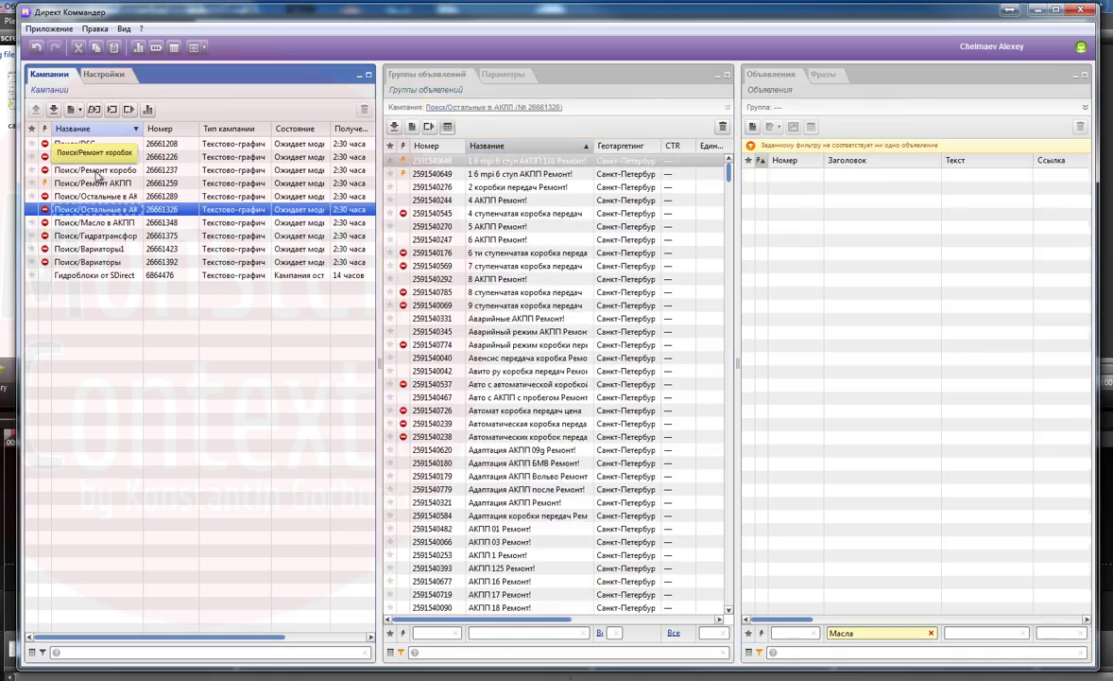
{"action": "left_click", "coordinate": [94, 172], "text": "shift"}
{"action": "left_click", "coordinate": [529, 255]}
{"action": "key", "text": "ctrl+a"}
{"action": "left_click", "coordinate": [858, 251]}
{"action": "key", "text": "ctrl+a"}
{"action": "left_click", "coordinate": [784, 109]}
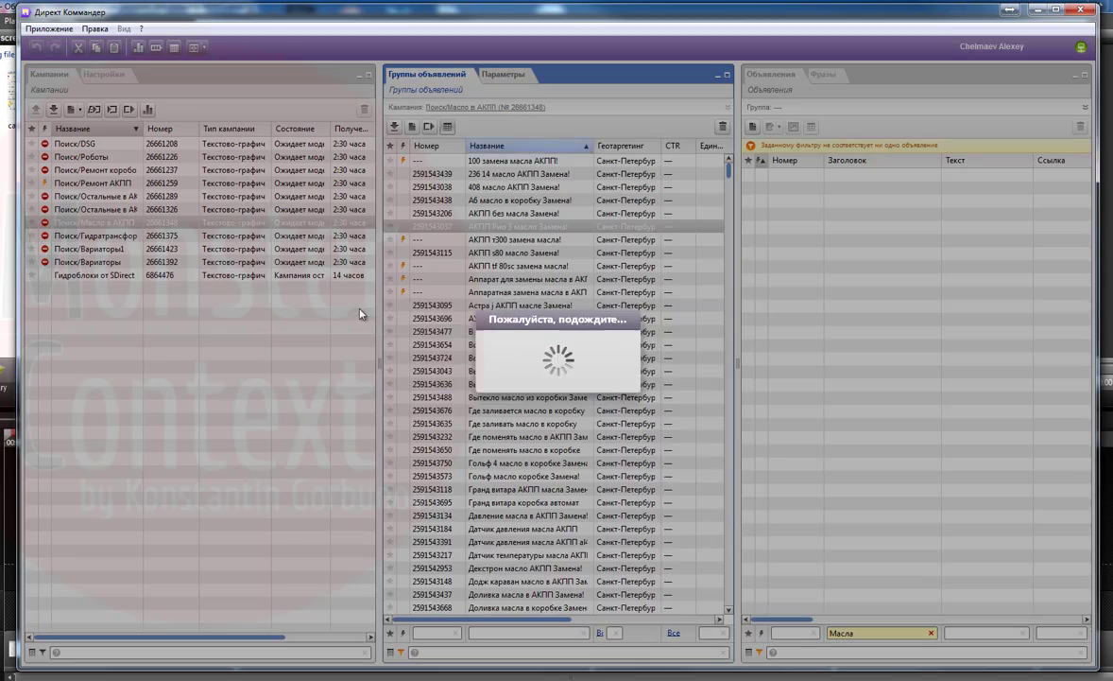
List all ads of the nine Поиск campaigns other than Поиск/Масло в АКПП, with the heading filter cleared.
{"action": "left_click", "coordinate": [93, 209]}
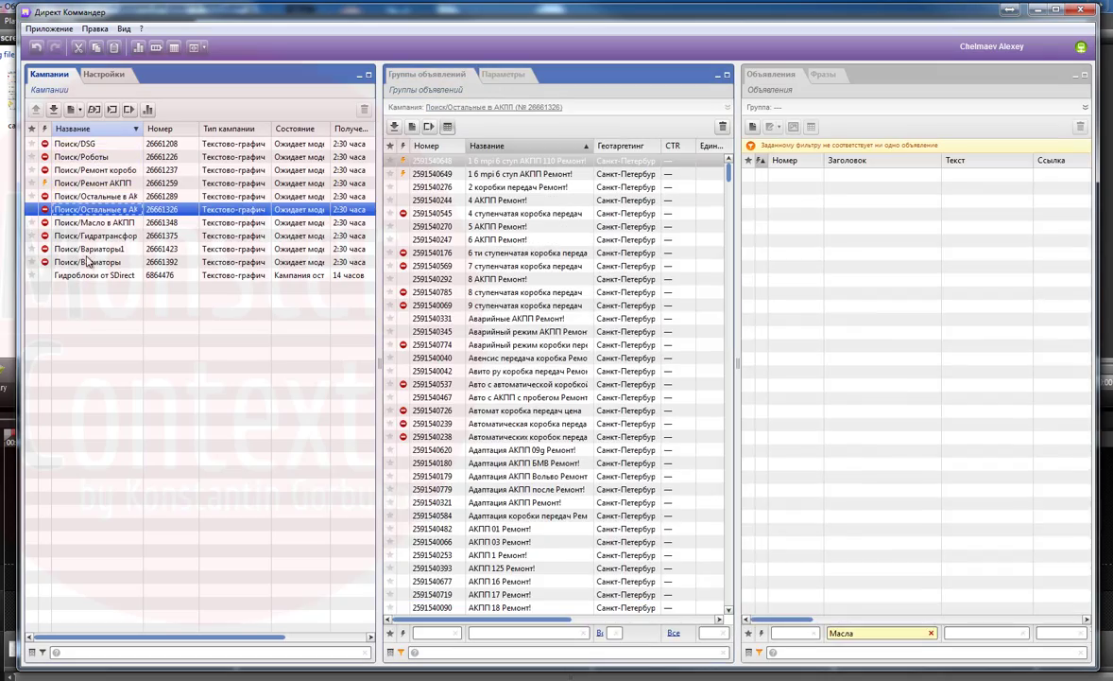
{"action": "left_click", "coordinate": [85, 262]}
{"action": "left_click", "coordinate": [293, 143], "text": "shift"}
{"action": "left_click", "coordinate": [529, 359]}
{"action": "left_click", "coordinate": [933, 634]}
{"action": "left_click", "coordinate": [529, 359]}
{"action": "key", "text": "ctrl+a"}
{"action": "left_click", "coordinate": [104, 221]}
{"action": "key", "text": "ctrl+a"}
{"action": "left_click", "coordinate": [104, 220], "text": "ctrl"}
{"action": "left_click_drag", "start_coordinate": [1086, 326], "coordinate": [1078, 192]}
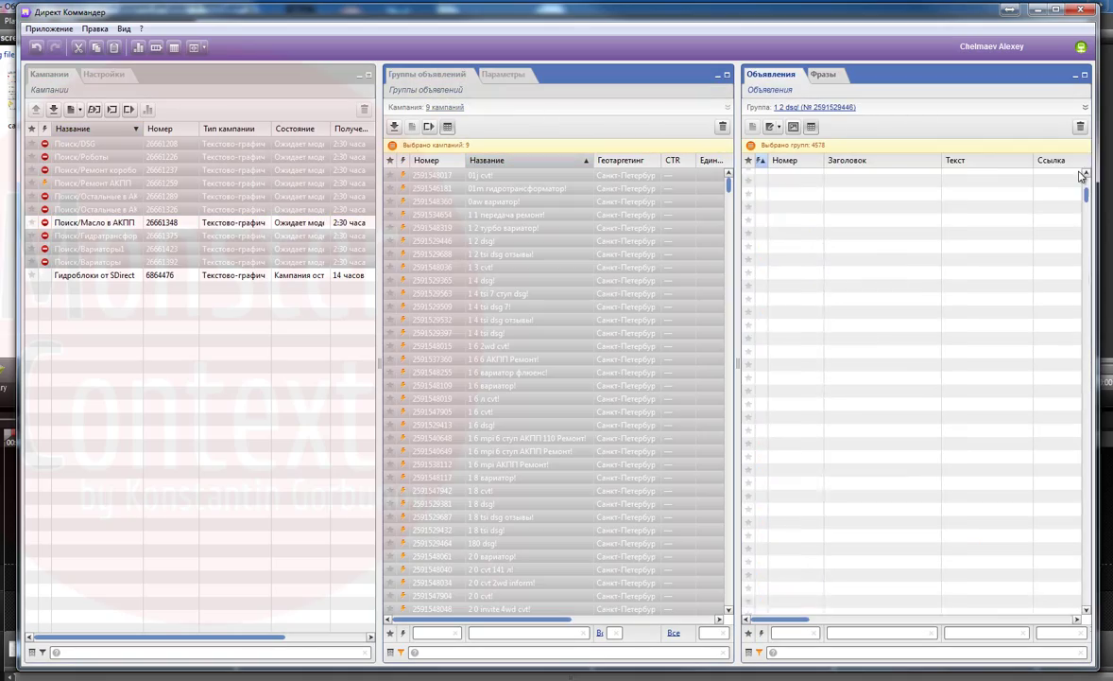
{"action": "scroll", "coordinate": [902, 342], "scroll_direction": "down", "scroll_amount": 10}
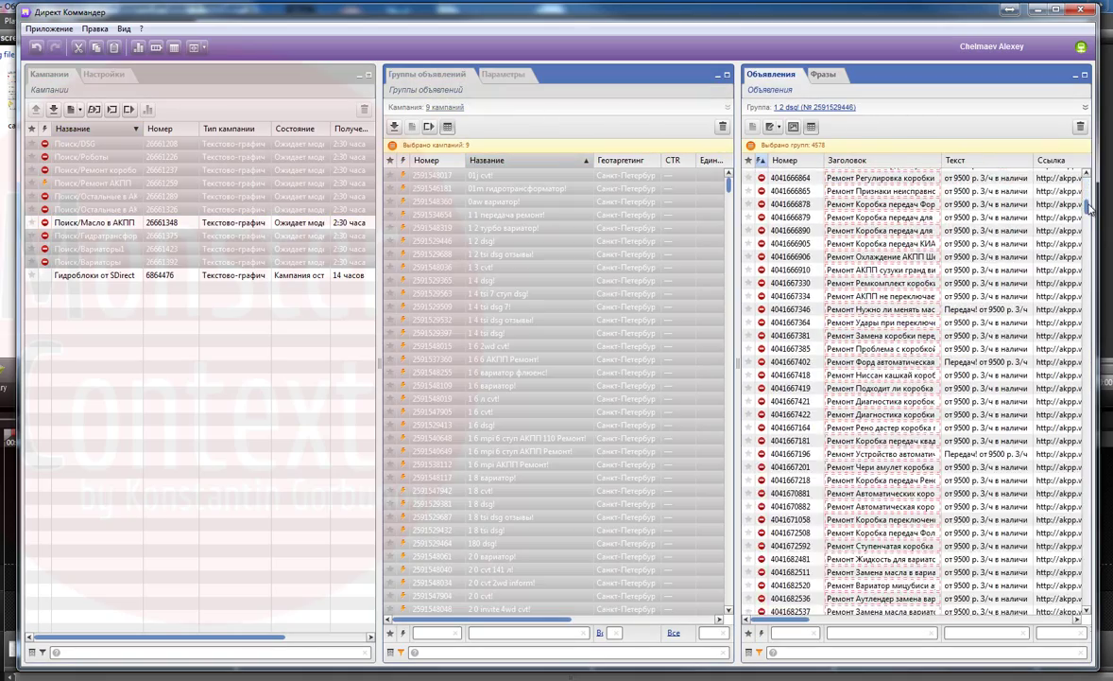
Filter the ads by headings containing «масла» and select all matches.
{"action": "left_click", "coordinate": [862, 633]}
{"action": "type", "text": "масла"}
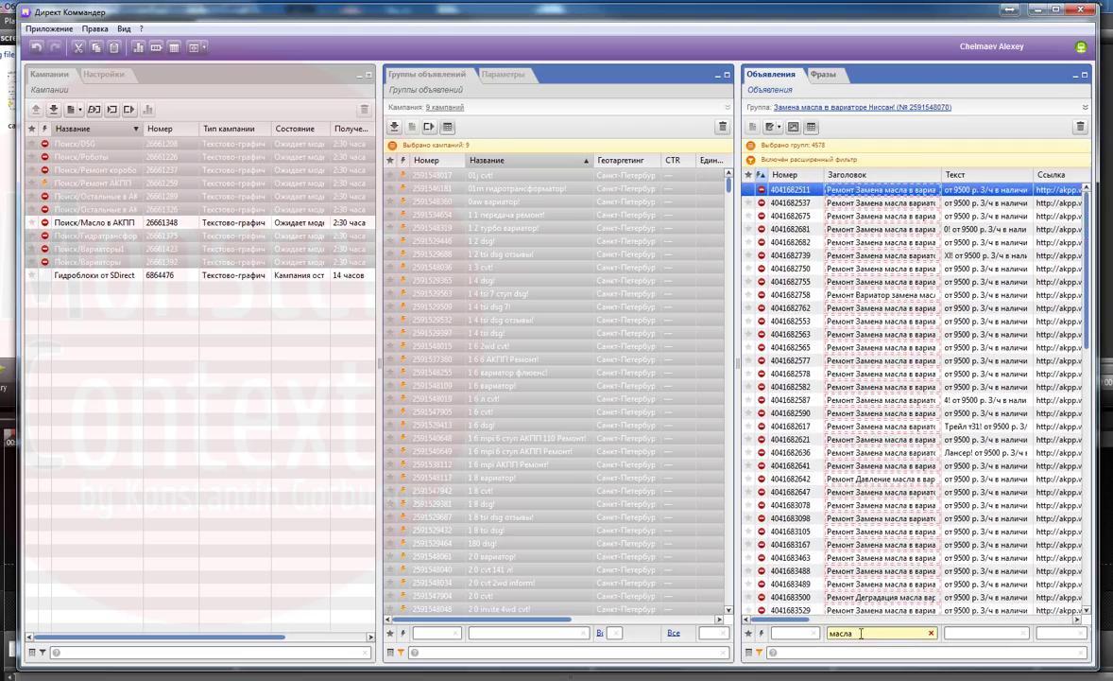
{"action": "left_click", "coordinate": [954, 408]}
{"action": "key", "text": "ctrl+a"}
{"action": "scroll", "coordinate": [943, 384], "scroll_direction": "down", "scroll_amount": 15}
Run a replace-all on the selected ads' headings and move their groups into the Поиск/Масло в АКПП campaign.
{"action": "left_click", "coordinate": [794, 142]}
{"action": "left_click", "coordinate": [666, 474]}
{"action": "left_click", "coordinate": [556, 378]}
{"action": "left_click", "coordinate": [236, 223]}
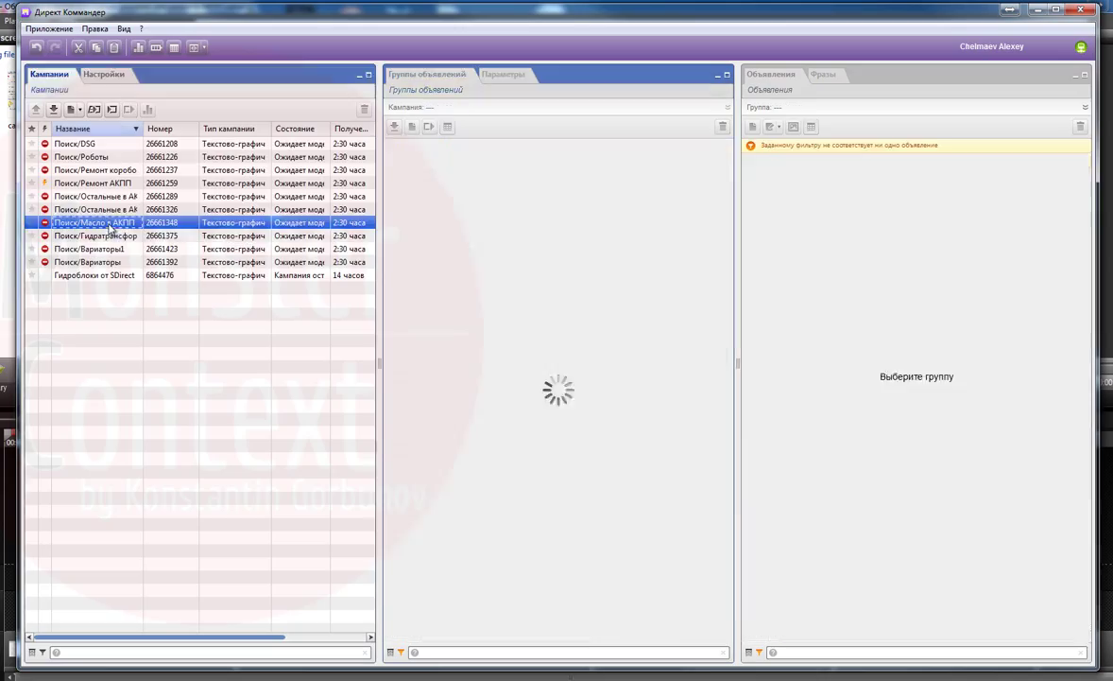
{"action": "left_click", "coordinate": [577, 372]}
Reselect the nine Поиск campaigns without Поиск/Масло в АКПП and filter all their ad headings by «масл».
{"action": "left_click", "coordinate": [113, 264]}
{"action": "left_click", "coordinate": [96, 146], "text": "shift"}
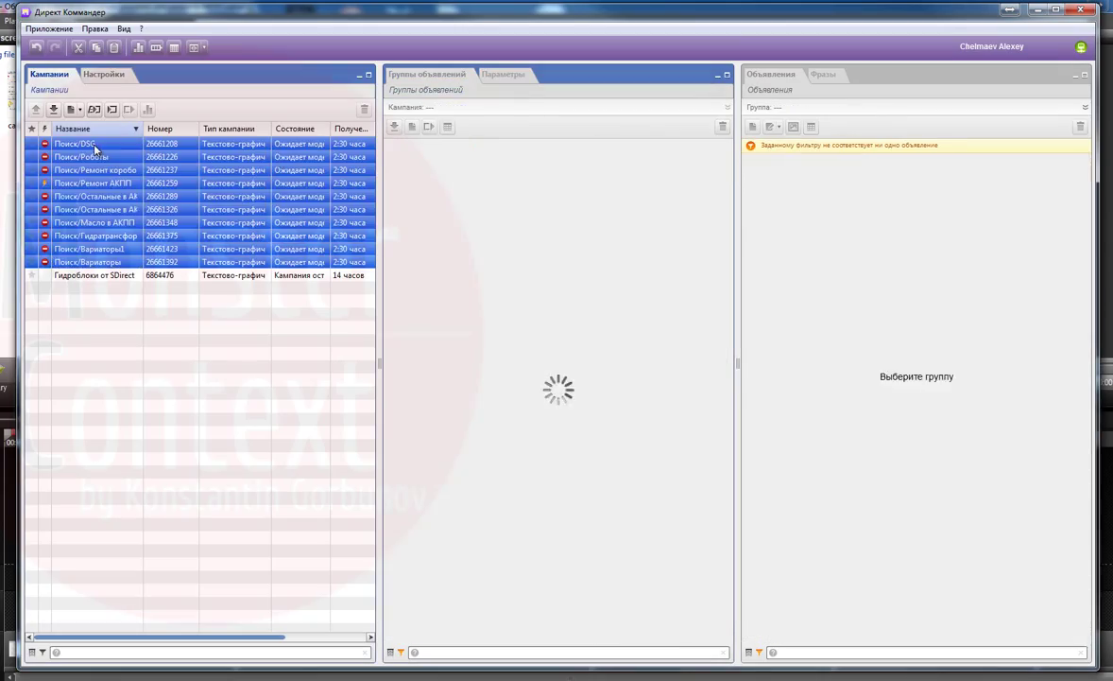
{"action": "left_click", "coordinate": [548, 235]}
{"action": "key", "text": "ctrl+a"}
{"action": "left_click", "coordinate": [983, 258]}
{"action": "key", "text": "ctrl+a"}
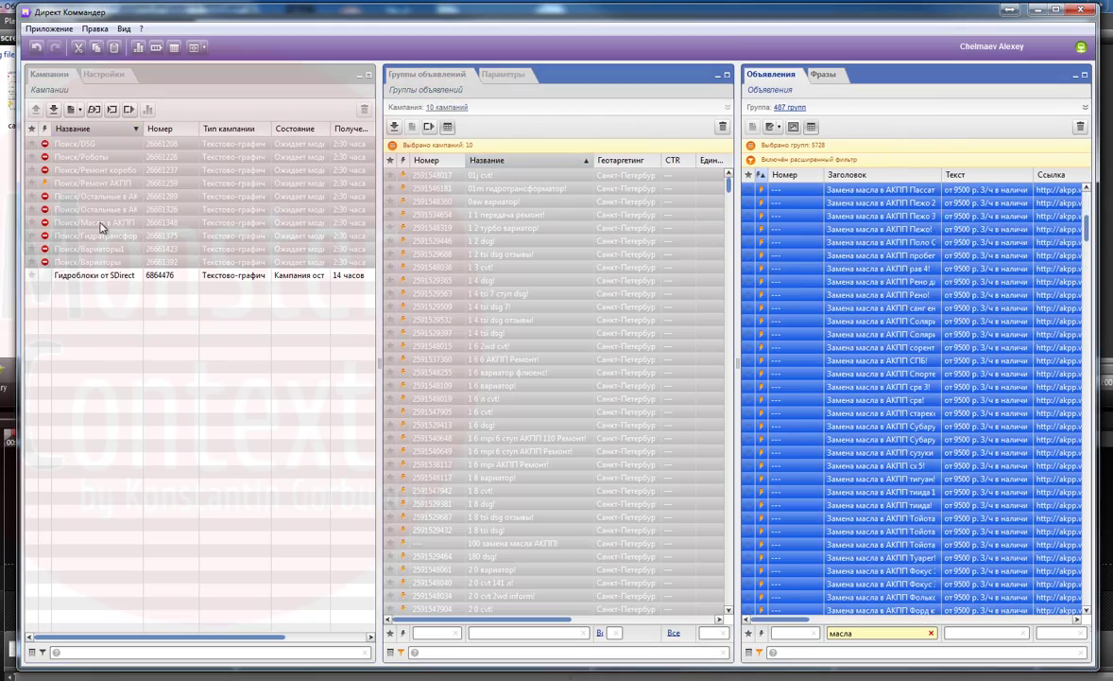
{"action": "left_click", "coordinate": [109, 221]}
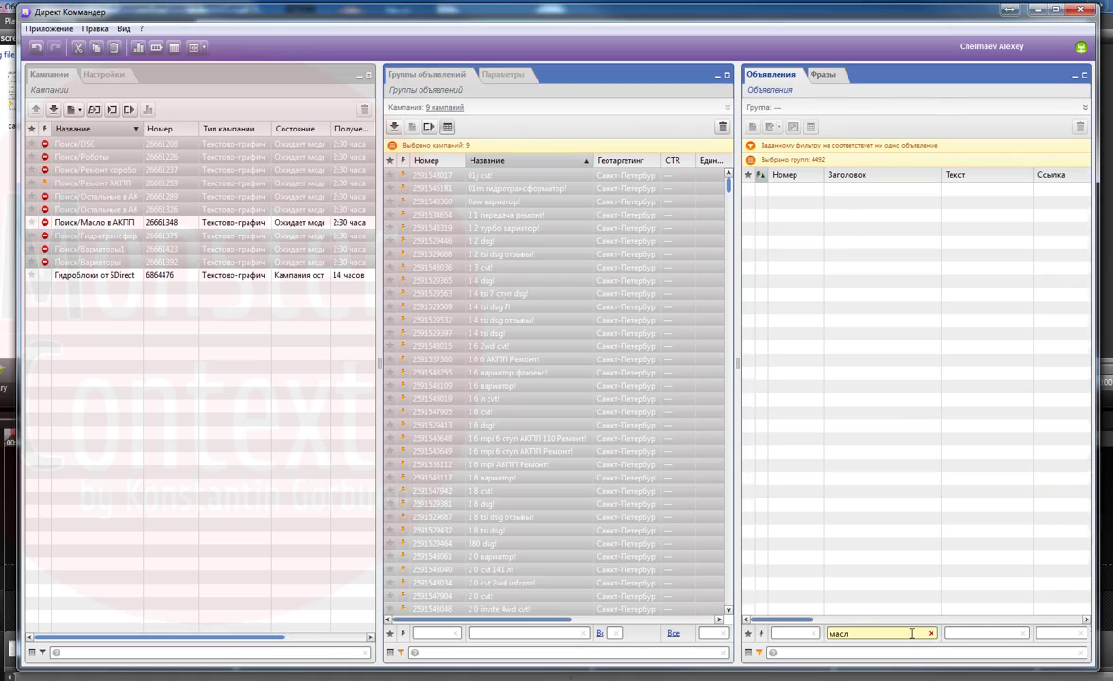
Run a replace-all on the headings of the «масл» ads and move their groups into Поиск/Масло в АКПП.
{"action": "left_click", "coordinate": [790, 129]}
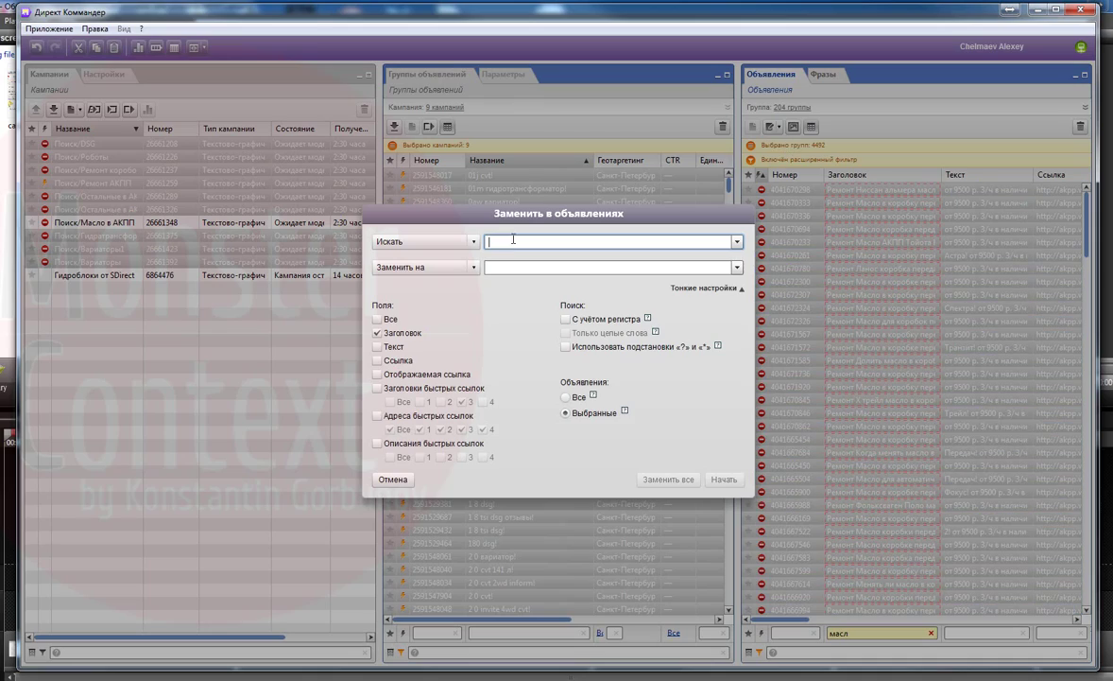
{"action": "left_click", "coordinate": [668, 479]}
{"action": "left_click", "coordinate": [579, 378]}
{"action": "left_click", "coordinate": [809, 109]}
{"action": "left_click", "coordinate": [76, 225]}
{"action": "left_click", "coordinate": [583, 375]}
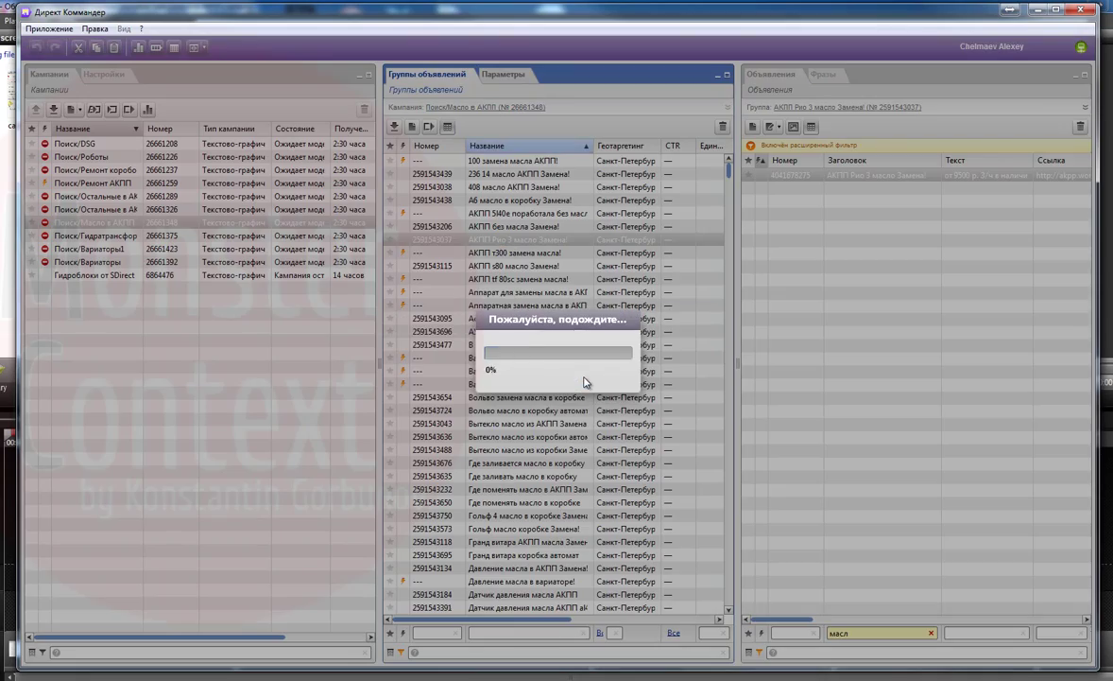
Select all groups of the nine Поиск campaigns except Поиск/Масло в АКПП and clear the ads' heading filter.
{"action": "left_click", "coordinate": [83, 264]}
{"action": "left_click", "coordinate": [85, 145], "text": "shift"}
{"action": "left_click", "coordinate": [92, 224], "text": "ctrl"}
{"action": "left_click", "coordinate": [526, 261]}
{"action": "key", "text": "ctrl+a"}
{"action": "left_click", "coordinate": [931, 633]}
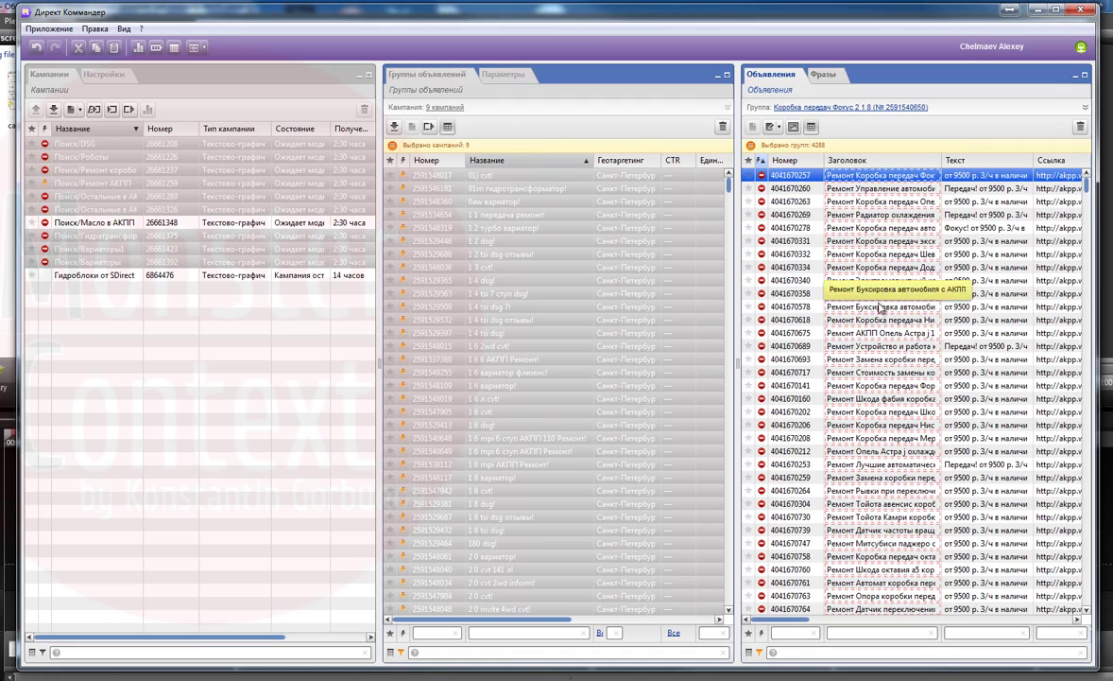
Look through the overlong headings and filter the ads by headings containing «продаж».
{"action": "scroll", "coordinate": [889, 295], "scroll_direction": "down", "scroll_amount": 6}
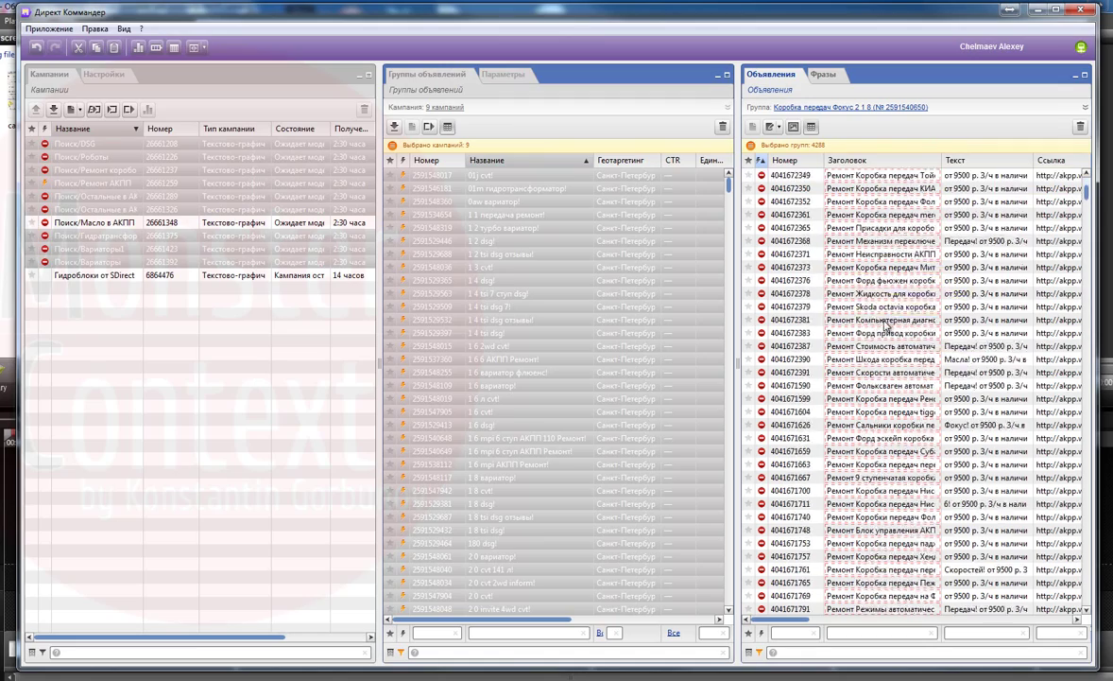
{"action": "scroll", "coordinate": [899, 341], "scroll_direction": "down", "scroll_amount": 15}
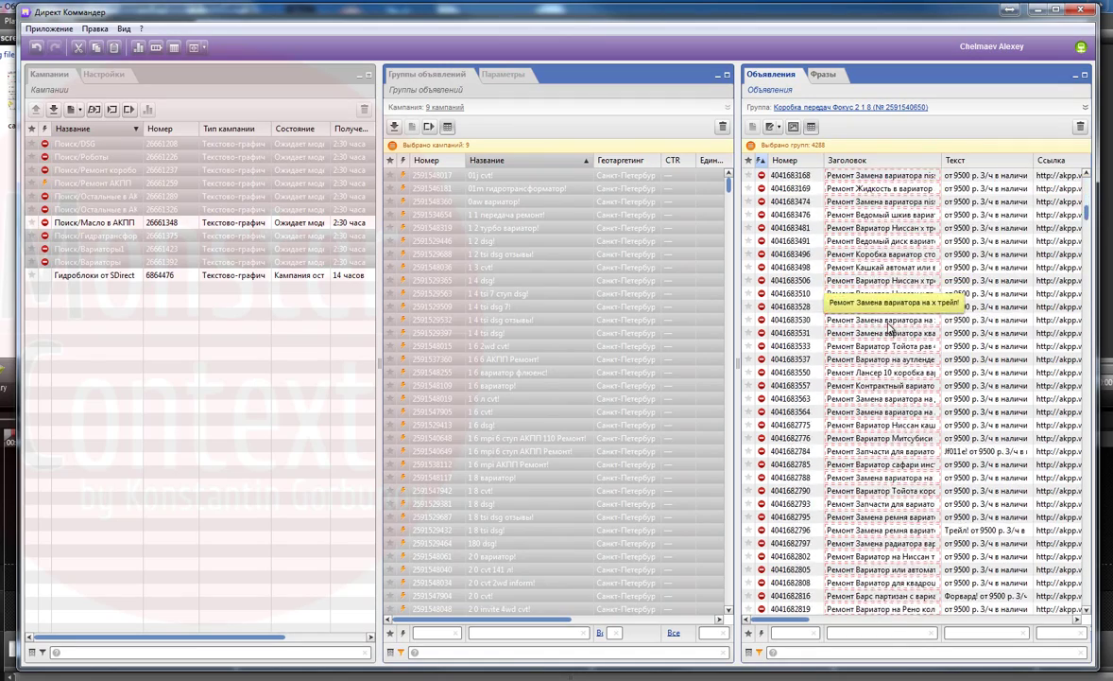
{"action": "scroll", "coordinate": [879, 340], "scroll_direction": "down", "scroll_amount": 5}
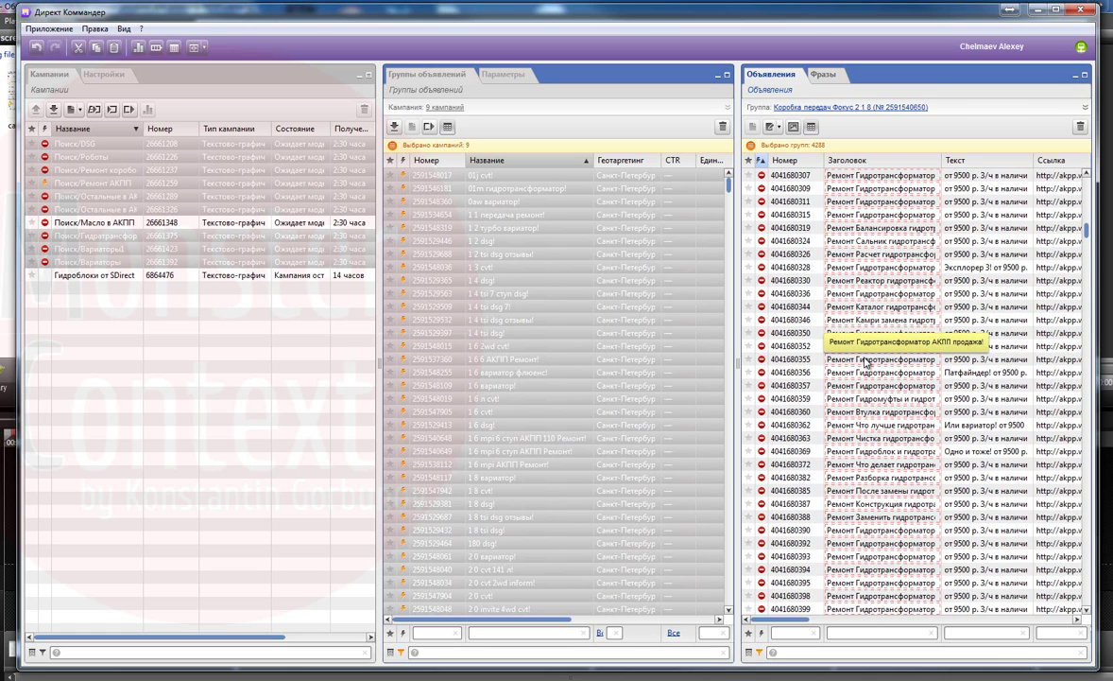
{"action": "left_click", "coordinate": [858, 633]}
{"action": "type", "text": "продаж"}
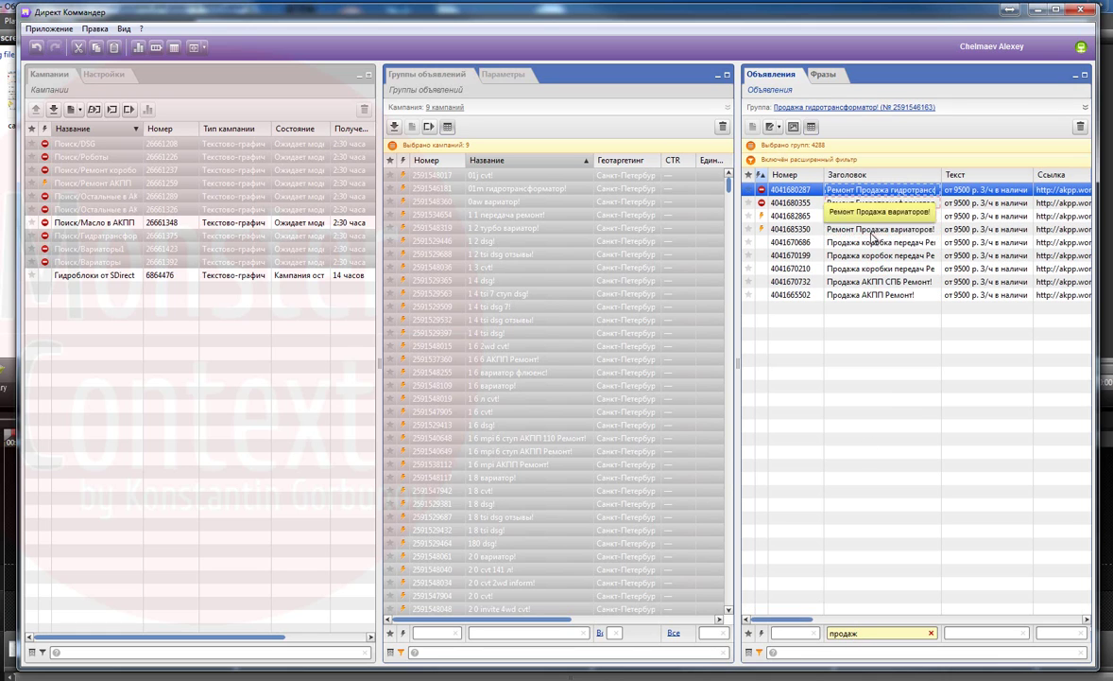
Shorten the overlong headings of the filtered sale ads, including the one in the «Гидротрансформатор АКПП продажа!» group.
{"action": "double_click", "coordinate": [881, 204]}
{"action": "double_click", "coordinate": [859, 203]}
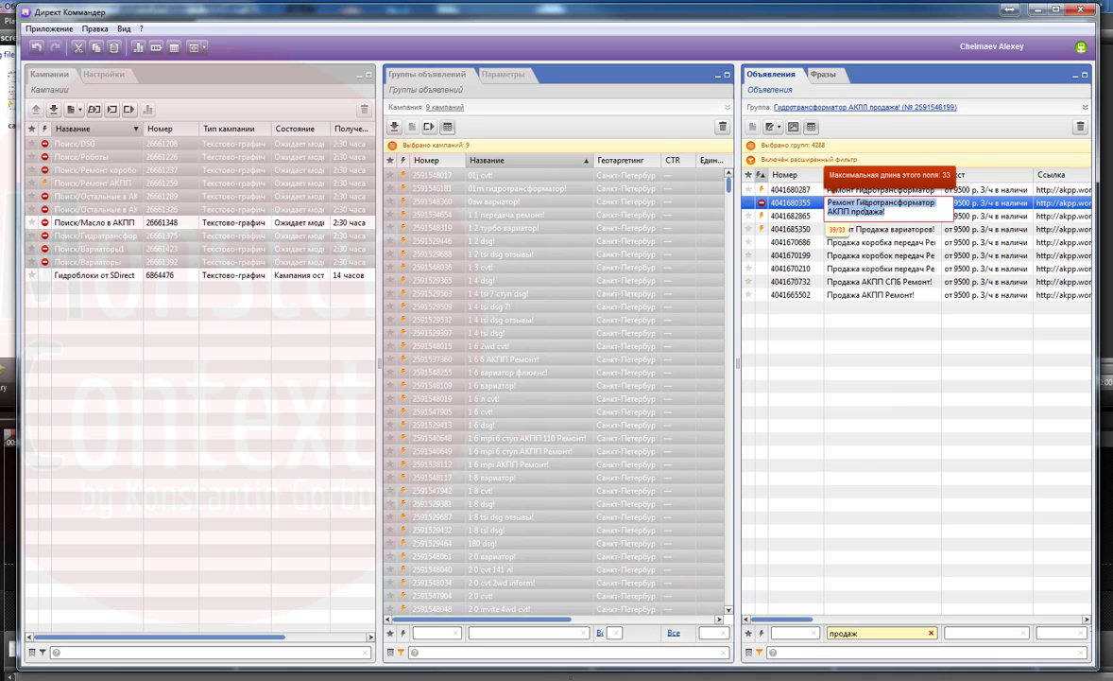
{"action": "key", "text": "BackSpace"}
{"action": "double_click", "coordinate": [881, 216]}
Replace the «продаж» heading filter with «на н» and select all matching ads.
{"action": "left_click", "coordinate": [932, 634]}
{"action": "left_click_drag", "start_coordinate": [1086, 312], "coordinate": [1086, 205]}
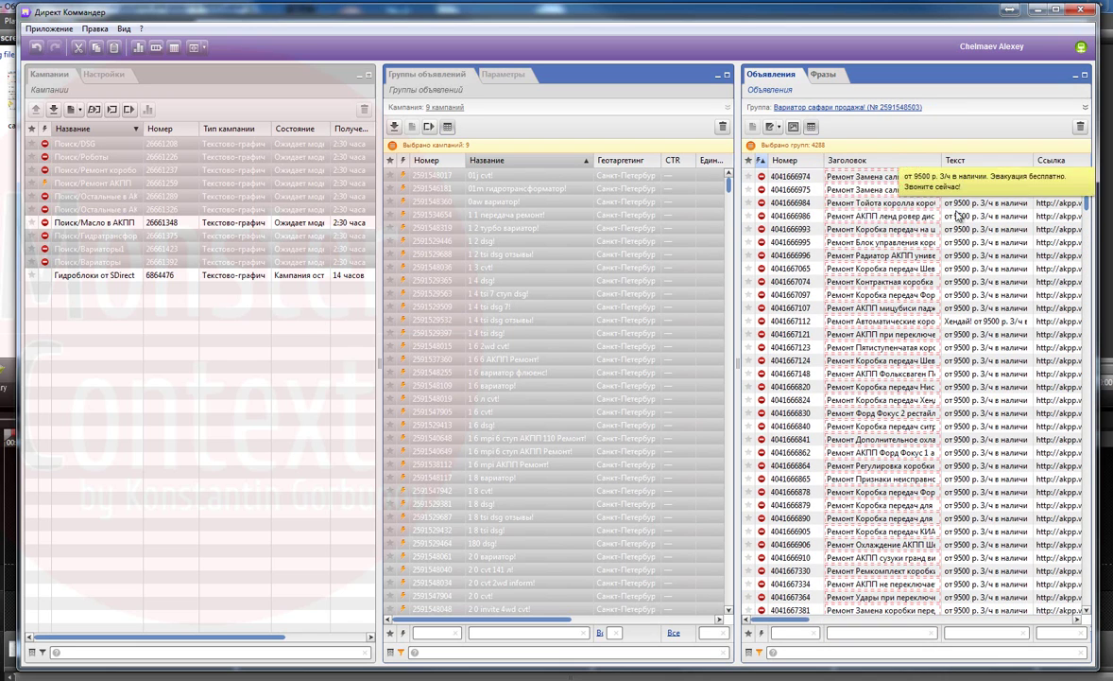
{"action": "type", "text": "на н"}
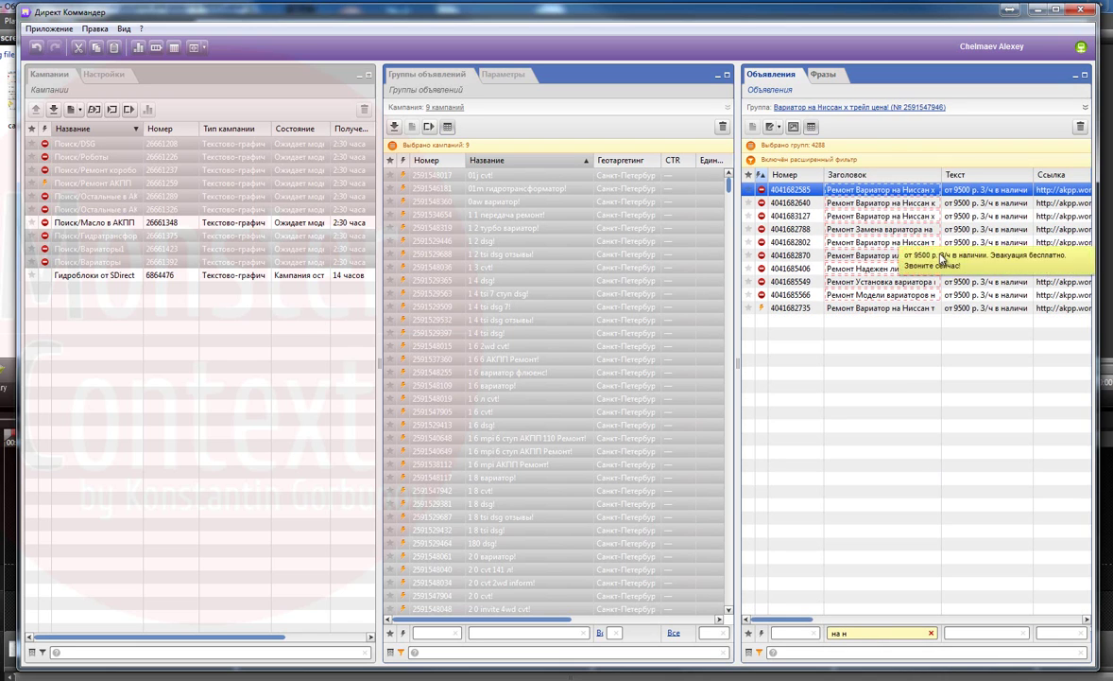
{"action": "left_click", "coordinate": [885, 309], "text": "shift"}
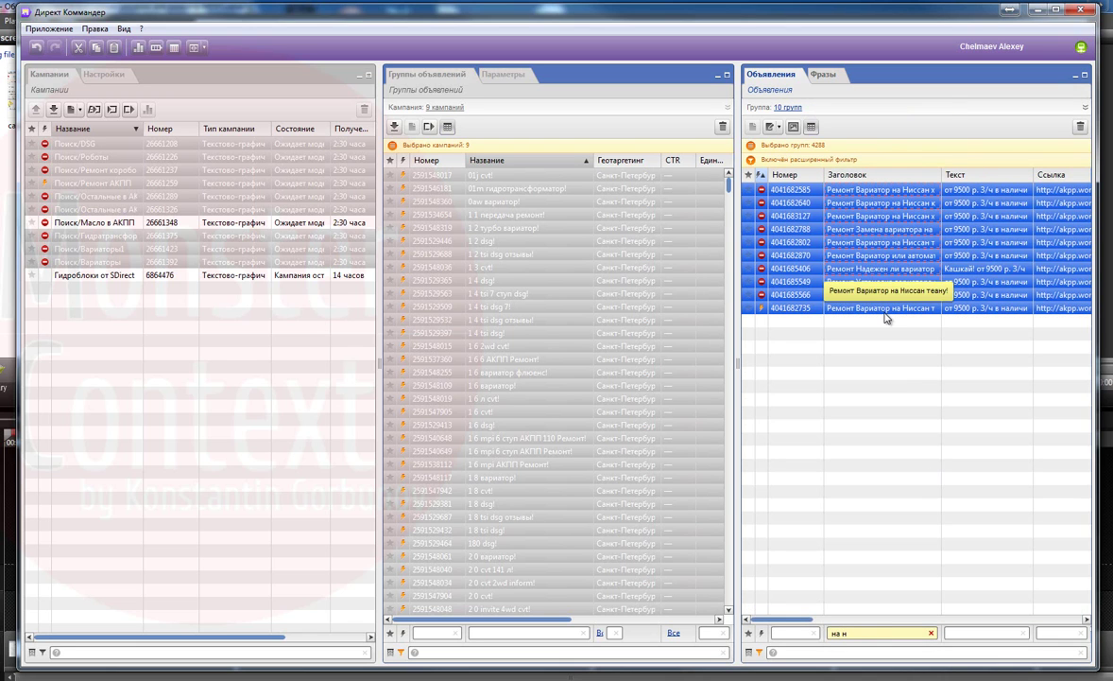
Remove «на» from the first three Nissan headings, giving forms such as «Ремонт Вариатор Ниссан х трейл!».
{"action": "double_click", "coordinate": [883, 190]}
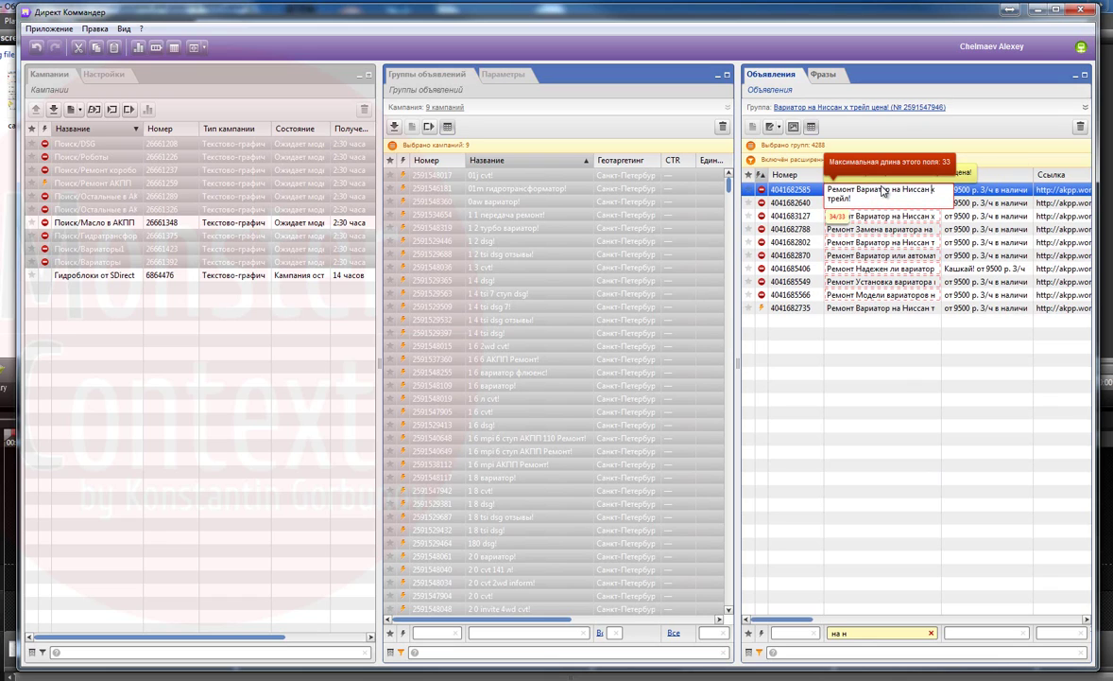
{"action": "key", "text": "Delete"}
{"action": "key", "text": "Delete"}
{"action": "key", "text": "Delete"}
{"action": "double_click", "coordinate": [885, 203]}
{"action": "key", "text": "Return"}
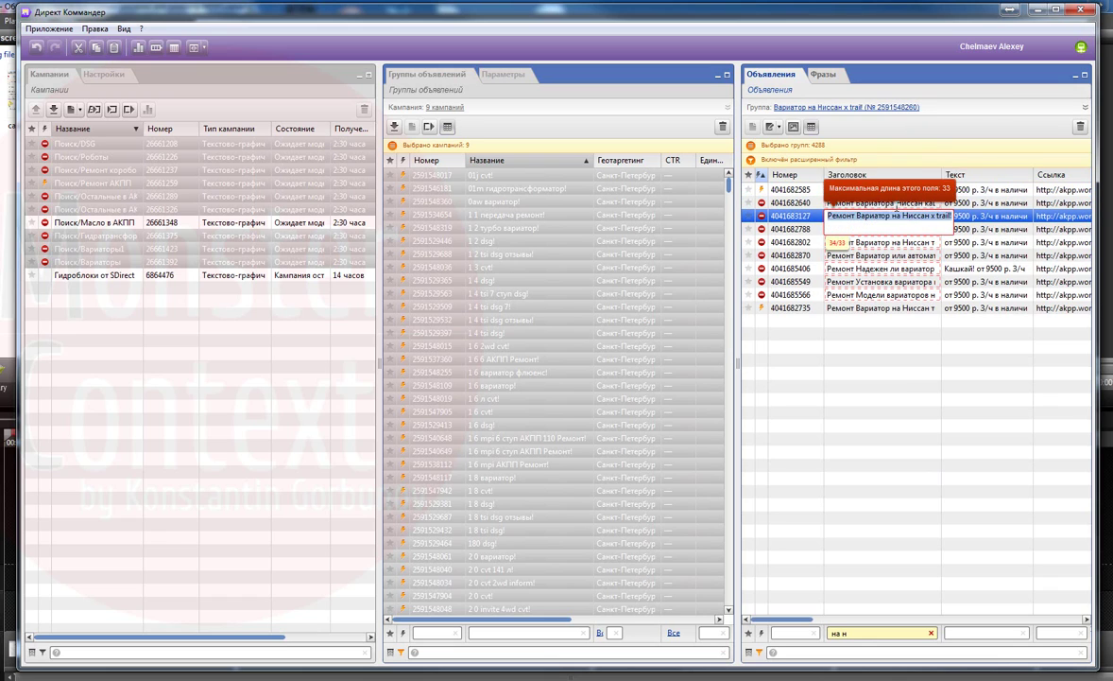
{"action": "key", "text": "Return"}
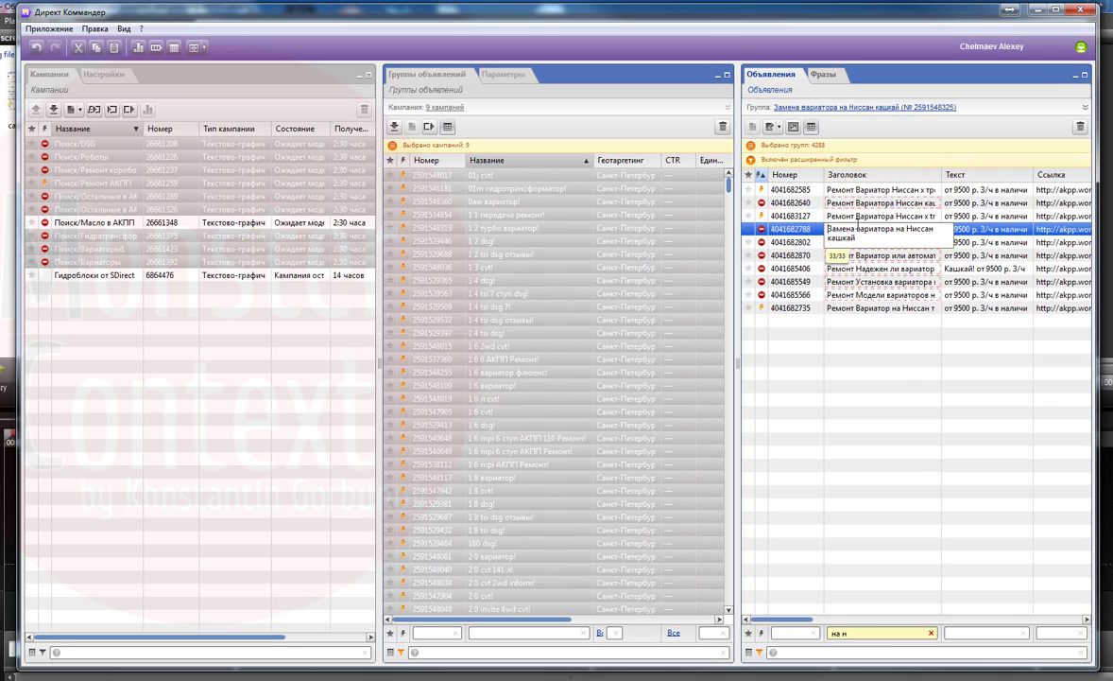
Shorten the remaining overlong Nissan headings to forms such as «Замена вариатора на Ниссан кашкай» and «Ремонт вариатора на Ниссан!», and shorten the «Ремонт Вариатора Ниссан кашкай цена!» heading.
{"action": "key", "text": "Return"}
{"action": "key", "text": "Return"}
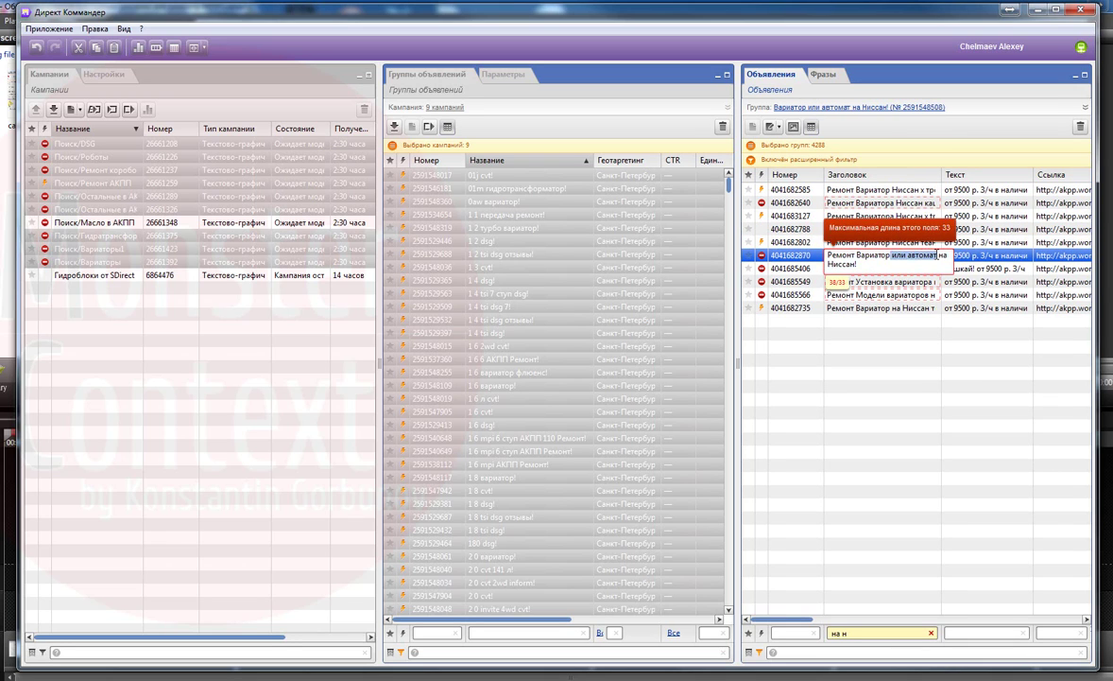
{"action": "key", "text": "Return"}
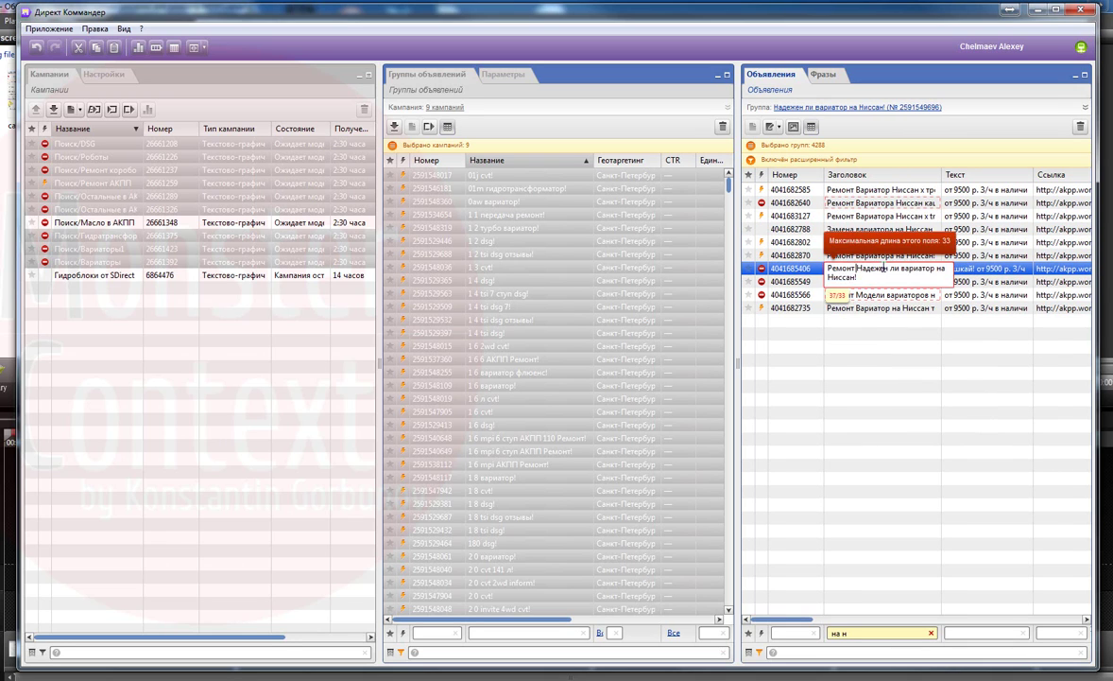
{"action": "key", "text": "Return"}
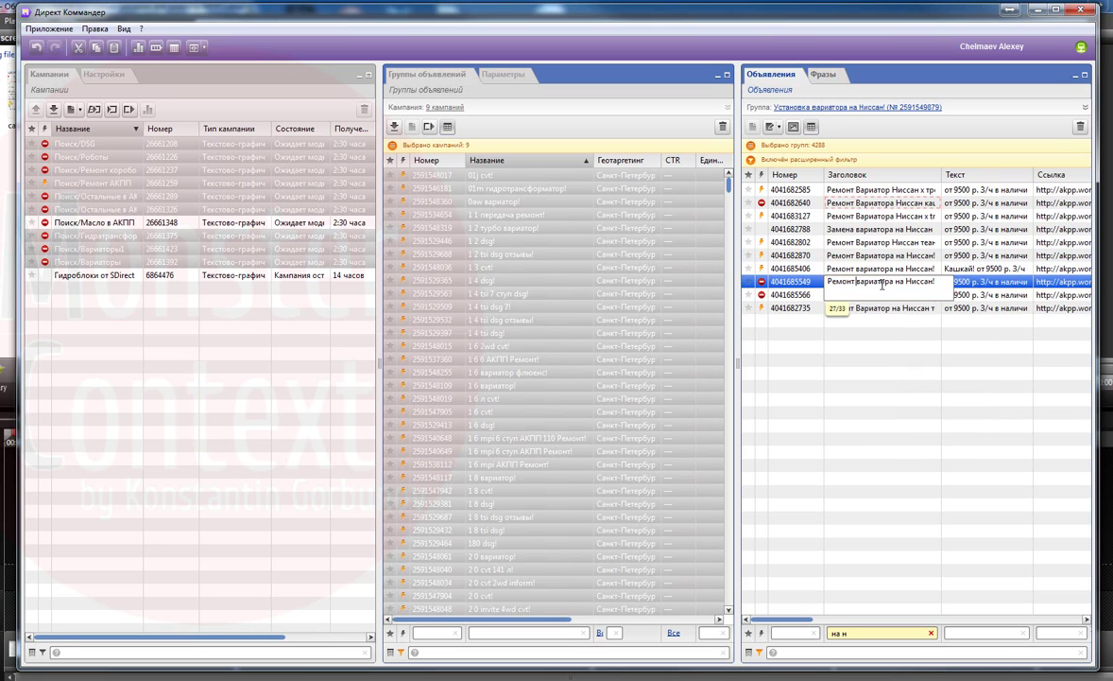
{"action": "key", "text": "Return"}
{"action": "left_click", "coordinate": [864, 206]}
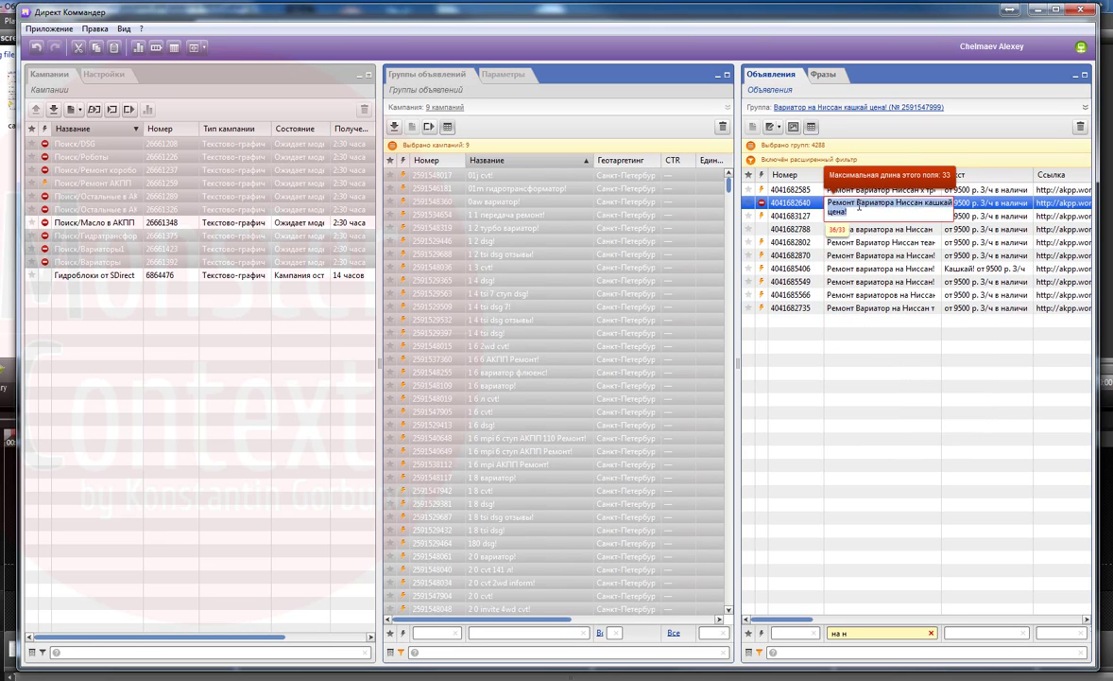
{"action": "key", "text": "Return"}
Filter the ads by headings containing «на» and select all ads with overlong headings.
{"action": "left_click", "coordinate": [931, 632]}
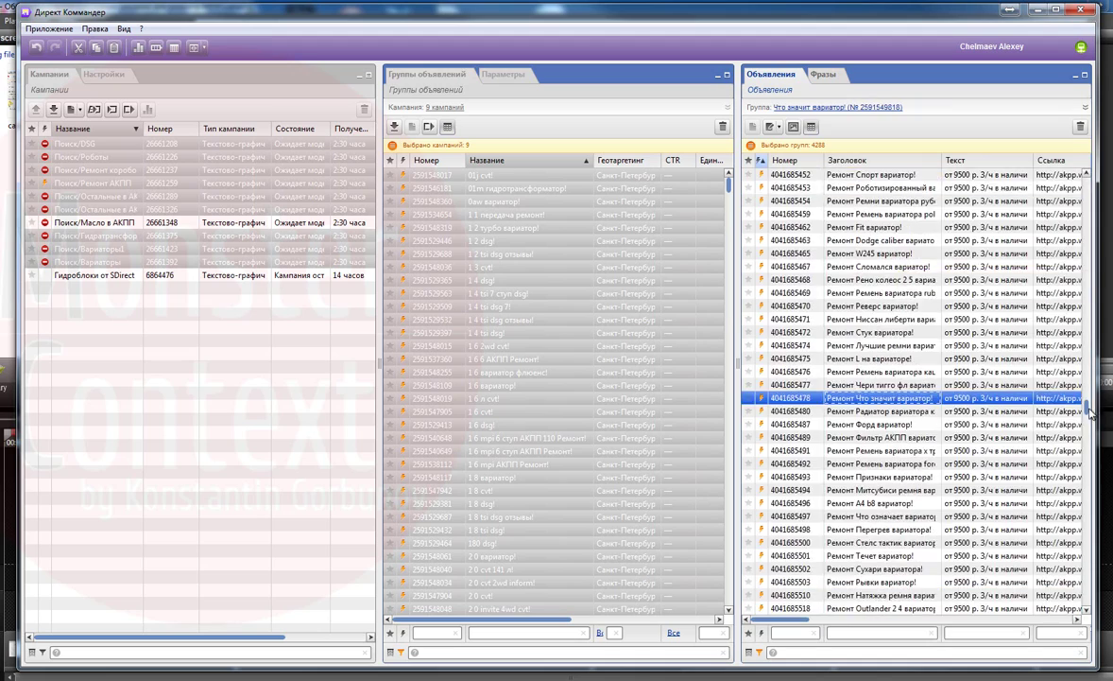
{"action": "key", "text": "BackSpace"}
{"action": "key", "text": "BackSpace"}
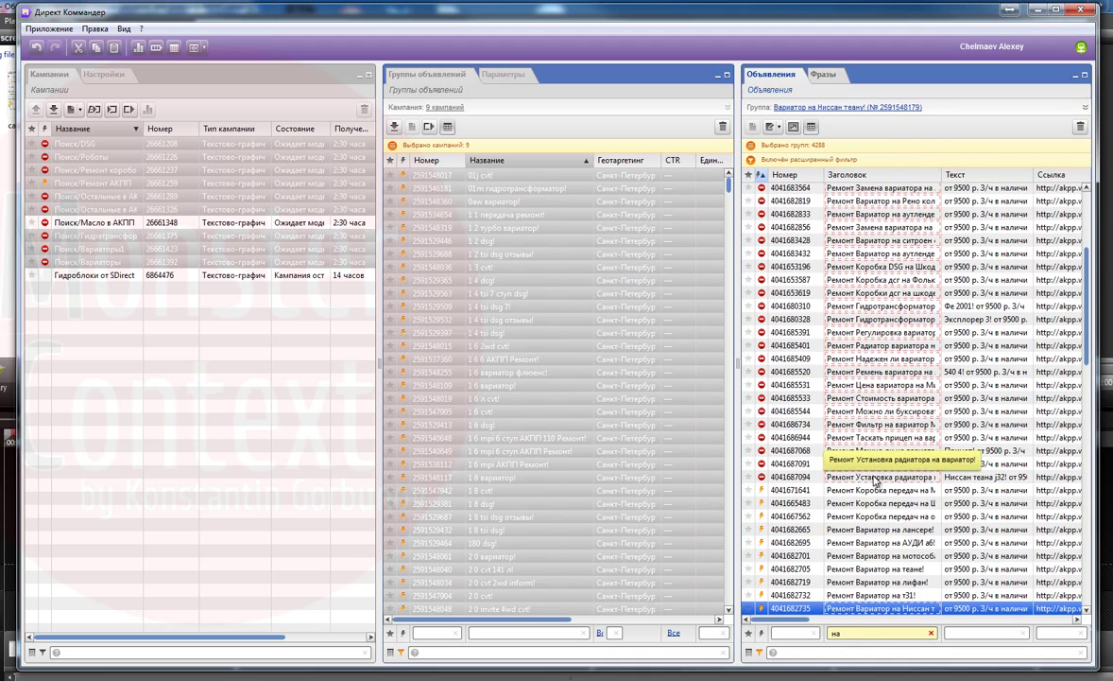
{"action": "left_click", "coordinate": [874, 197]}
{"action": "key", "text": "ctrl+a"}
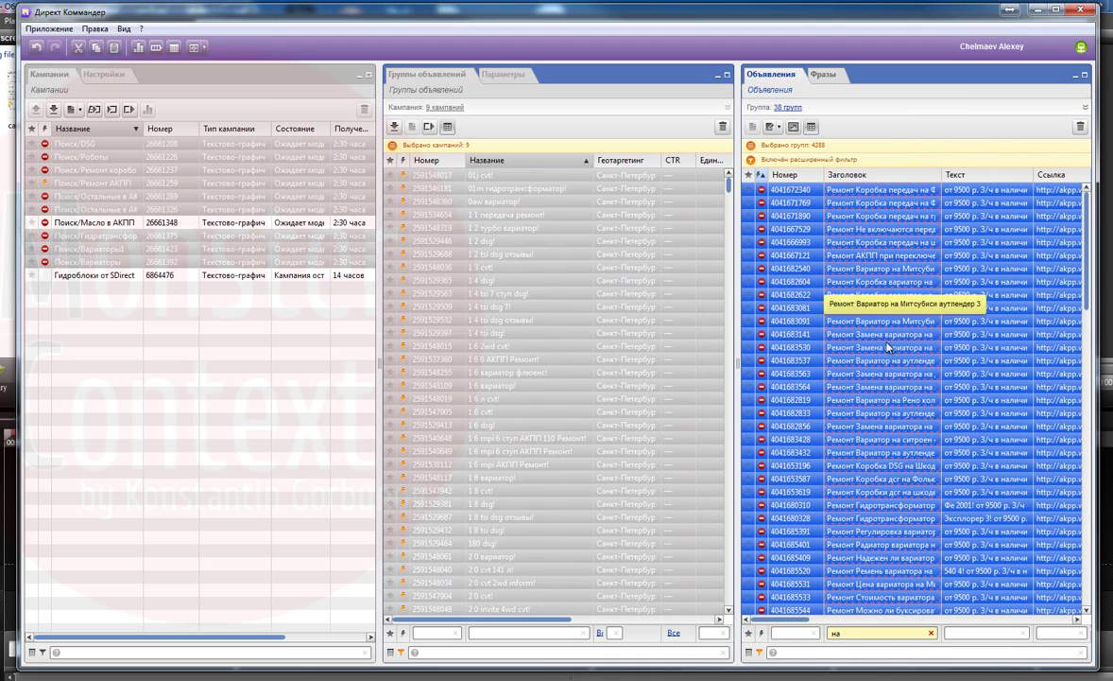
Run a replace-all on the headings of the selected «на» ads.
{"action": "left_click", "coordinate": [811, 128]}
{"action": "left_click", "coordinate": [668, 479]}
{"action": "left_click", "coordinate": [558, 376]}
{"action": "scroll", "coordinate": [960, 283], "scroll_direction": "down", "scroll_amount": 9}
Select the campaigns from Поиск/DSG to Поиск/Ремонт коробок and sort their ad groups by status.
{"action": "left_click", "coordinate": [87, 171]}
{"action": "left_click", "coordinate": [78, 144], "text": "shift"}
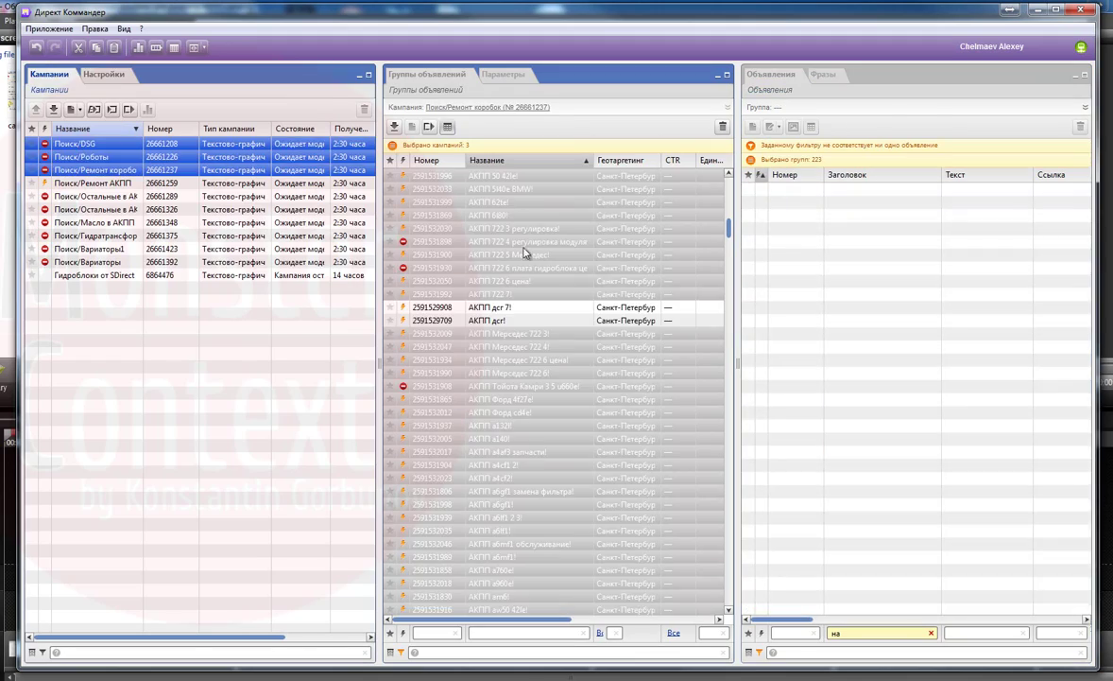
{"action": "left_click", "coordinate": [404, 160]}
{"action": "scroll", "coordinate": [516, 283], "scroll_direction": "up", "scroll_amount": 10}
Select all error-marked ad groups, clear the heading filter and select the first of their ads.
{"action": "left_click", "coordinate": [517, 530]}
{"action": "left_click", "coordinate": [515, 176], "text": "shift"}
{"action": "left_click", "coordinate": [931, 634]}
{"action": "left_click", "coordinate": [883, 176]}
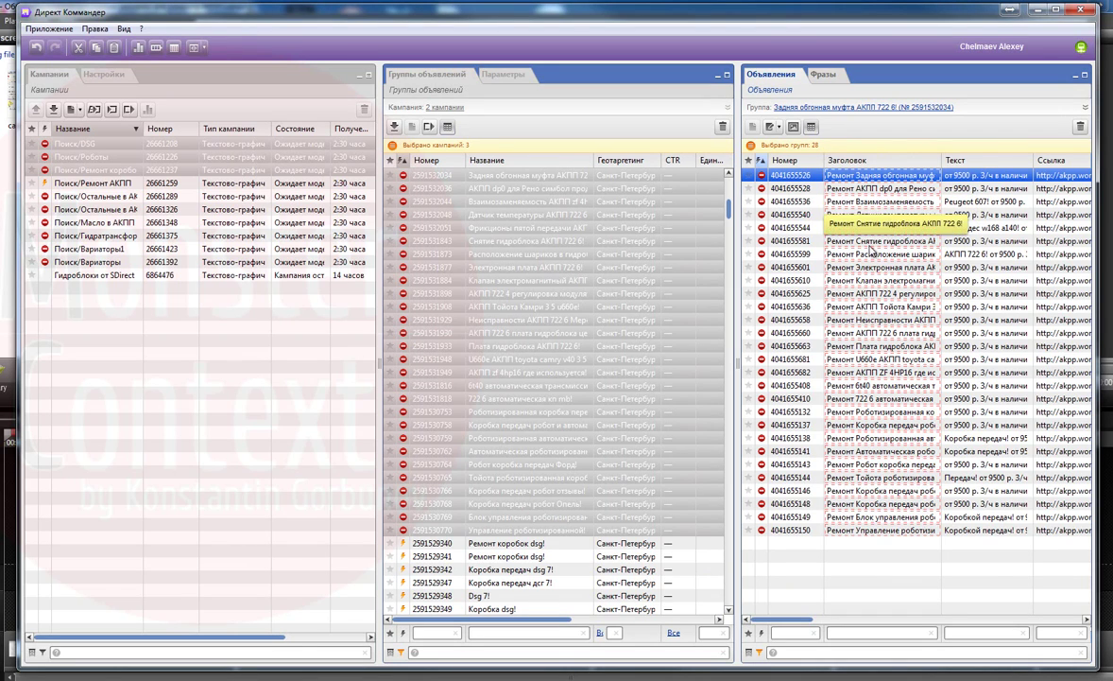
Select all ads of the chosen error-marked groups and remove «Ремонт» from their headings.
{"action": "key", "text": "ctrl+a"}
{"action": "left_click", "coordinate": [771, 127]}
{"action": "type", "text": "Ре"}
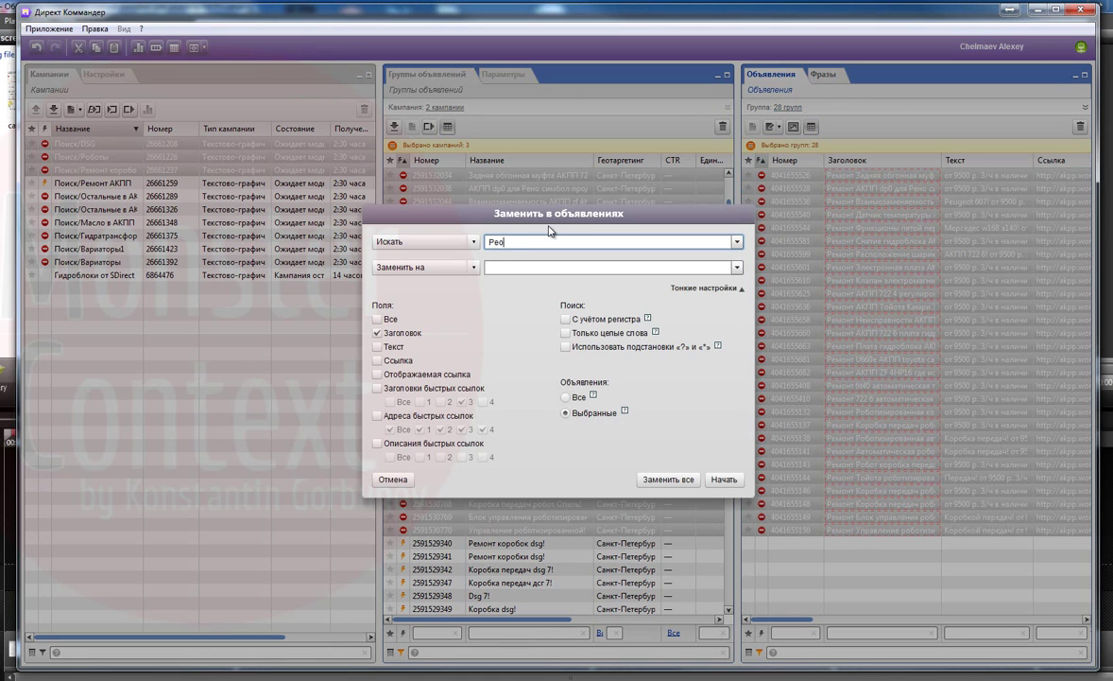
{"action": "left_click", "coordinate": [541, 266]}
{"action": "left_click", "coordinate": [669, 479]}
{"action": "left_click", "coordinate": [559, 376]}
Run a replace-all on the selected ads' headings that adds «?» after «!».
{"action": "left_click", "coordinate": [772, 127]}
{"action": "left_click", "coordinate": [792, 141]}
{"action": "left_click", "coordinate": [440, 242]}
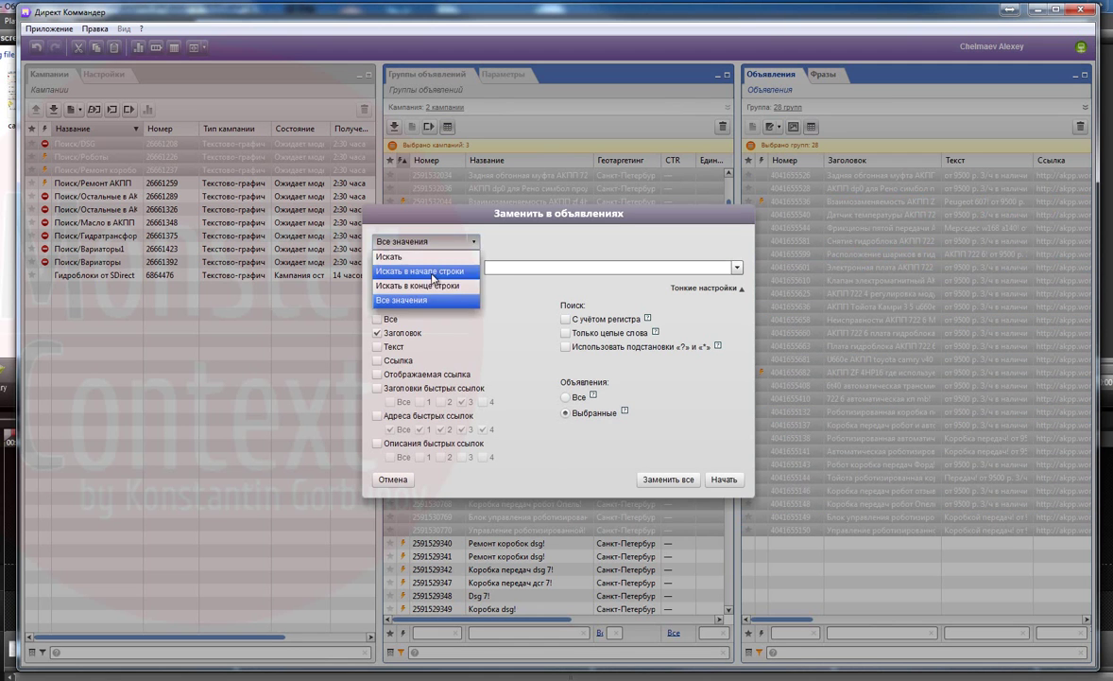
{"action": "left_click", "coordinate": [406, 299]}
{"action": "type", "text": "?"}
{"action": "left_click", "coordinate": [440, 241]}
{"action": "left_click", "coordinate": [435, 257]}
{"action": "left_click", "coordinate": [525, 242]}
{"action": "type", "text": "!"}
{"action": "left_click", "coordinate": [530, 267]}
{"action": "left_click", "coordinate": [666, 481]}
{"action": "left_click", "coordinate": [557, 375]}
Rerun the replace-all on all these ads' headings with the mode «Заменить на» and the replacement «?».
{"action": "double_click", "coordinate": [856, 283]}
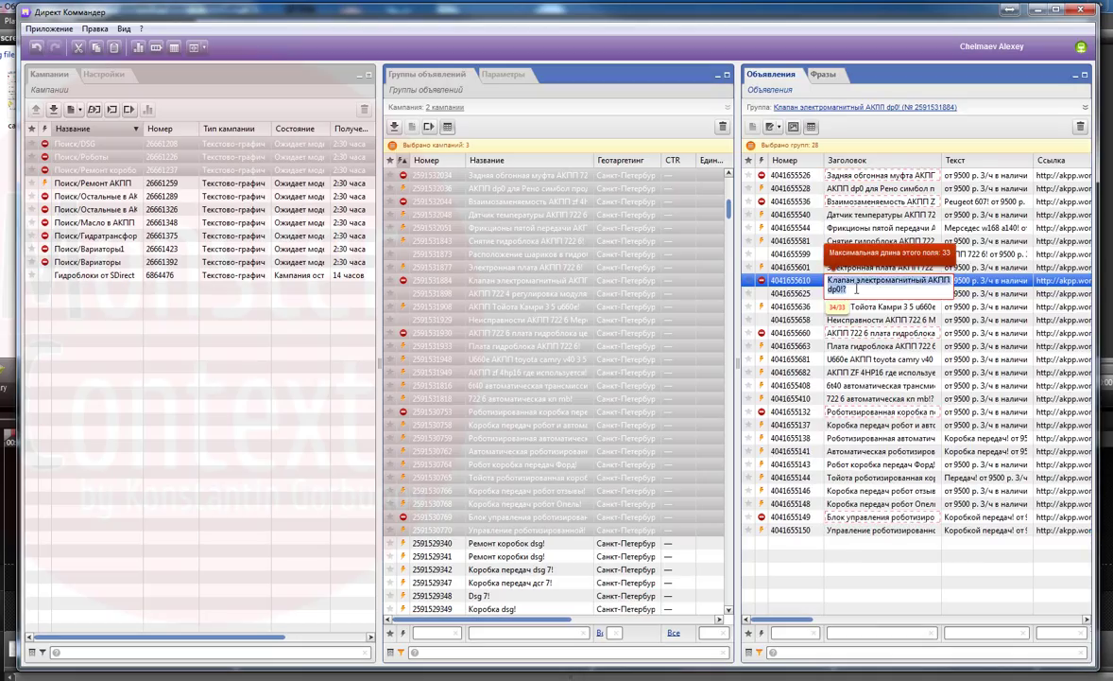
{"action": "key", "text": "ctrl+a"}
{"action": "left_click", "coordinate": [772, 127]}
{"action": "left_click", "coordinate": [783, 143]}
{"action": "left_click", "coordinate": [525, 266]}
{"action": "left_click", "coordinate": [526, 242]}
{"action": "left_click", "coordinate": [435, 266]}
{"action": "left_click", "coordinate": [430, 284]}
{"action": "left_click", "coordinate": [667, 480]}
{"action": "left_click", "coordinate": [576, 379]}
Select all error-marked ad groups in the Поиск/DSG campaign.
{"action": "left_click", "coordinate": [75, 144]}
{"action": "scroll", "coordinate": [537, 365], "scroll_direction": "down", "scroll_amount": 9}
{"action": "scroll", "coordinate": [537, 365], "scroll_direction": "up", "scroll_amount": 3}
{"action": "left_click", "coordinate": [535, 370], "text": "shift"}
{"action": "left_click", "coordinate": [798, 331]}
Select all ads of these Поиск/DSG groups and replace the «!» in their headings with «?».
{"action": "key", "text": "ctrl+a"}
{"action": "left_click", "coordinate": [779, 127]}
{"action": "left_click", "coordinate": [784, 142]}
{"action": "left_click", "coordinate": [668, 480]}
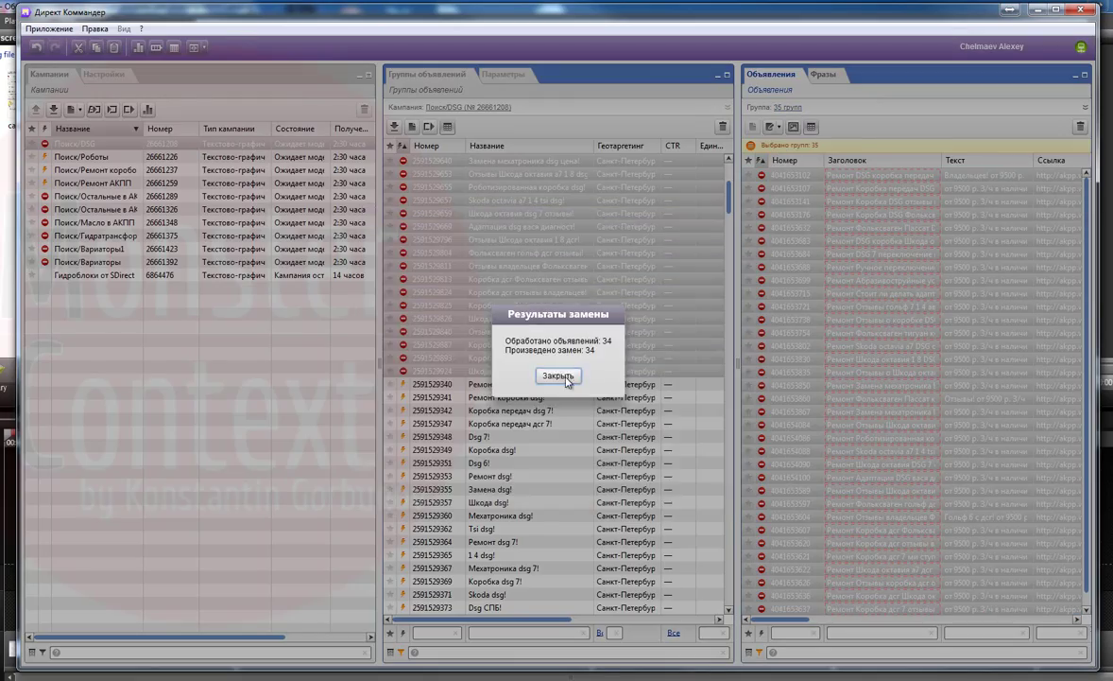
{"action": "left_click", "coordinate": [556, 455]}
Select all Поиск campaigns with all their ad groups and filter the ads by headings containing «отзывы».
{"action": "left_click", "coordinate": [104, 263], "text": "shift"}
{"action": "left_click", "coordinate": [530, 386]}
{"action": "key", "text": "ctrl+a"}
{"action": "left_click", "coordinate": [848, 609]}
{"action": "left_click", "coordinate": [848, 632]}
{"action": "type", "text": "отз"}
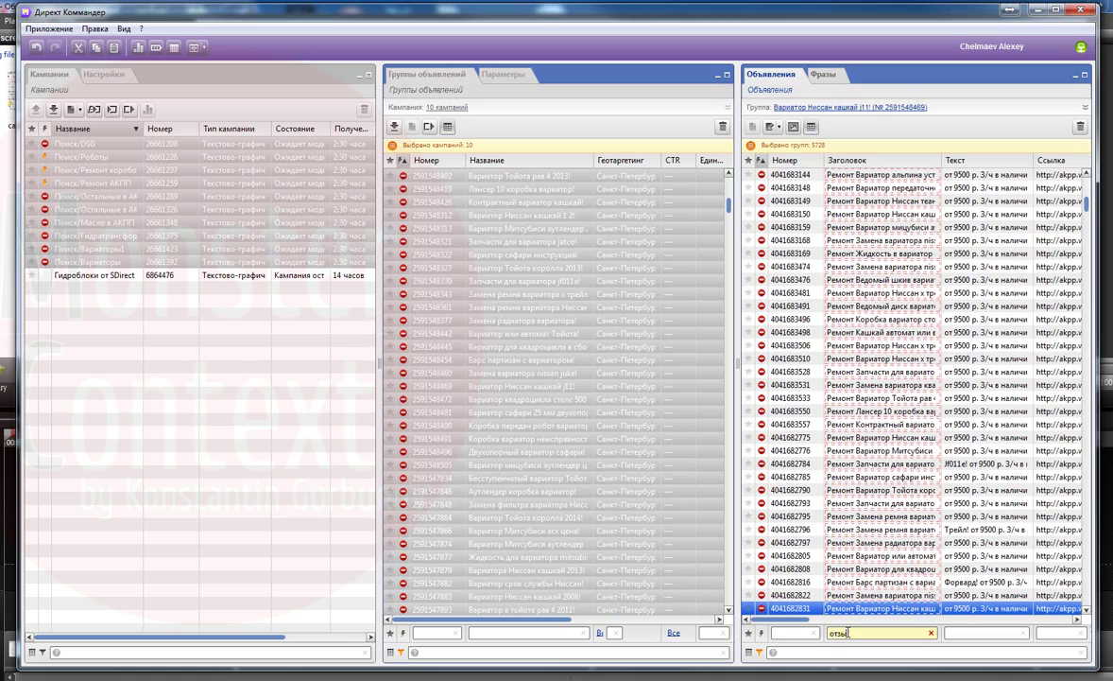
{"action": "type", "text": "ывы"}
Select all filtered ads and remove «Отзывы» from their headings.
{"action": "left_click", "coordinate": [832, 363]}
{"action": "key", "text": "ctrl+a"}
{"action": "left_click", "coordinate": [773, 127]}
{"action": "left_click", "coordinate": [783, 141]}
{"action": "type", "text": "Отз"}
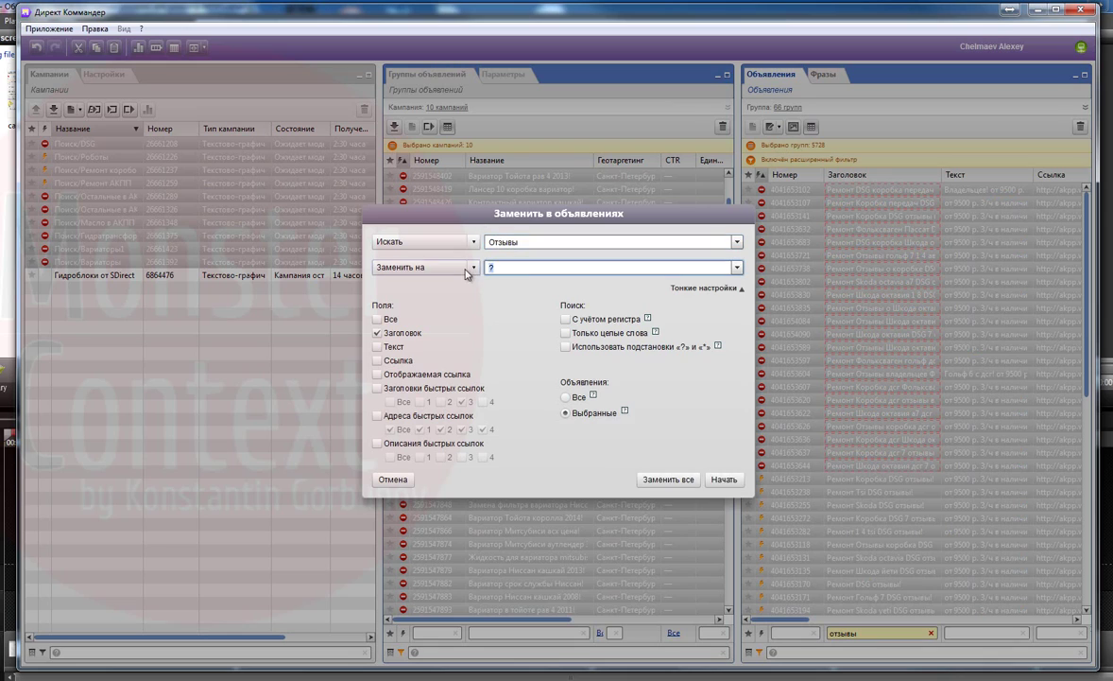
{"action": "left_click", "coordinate": [668, 479]}
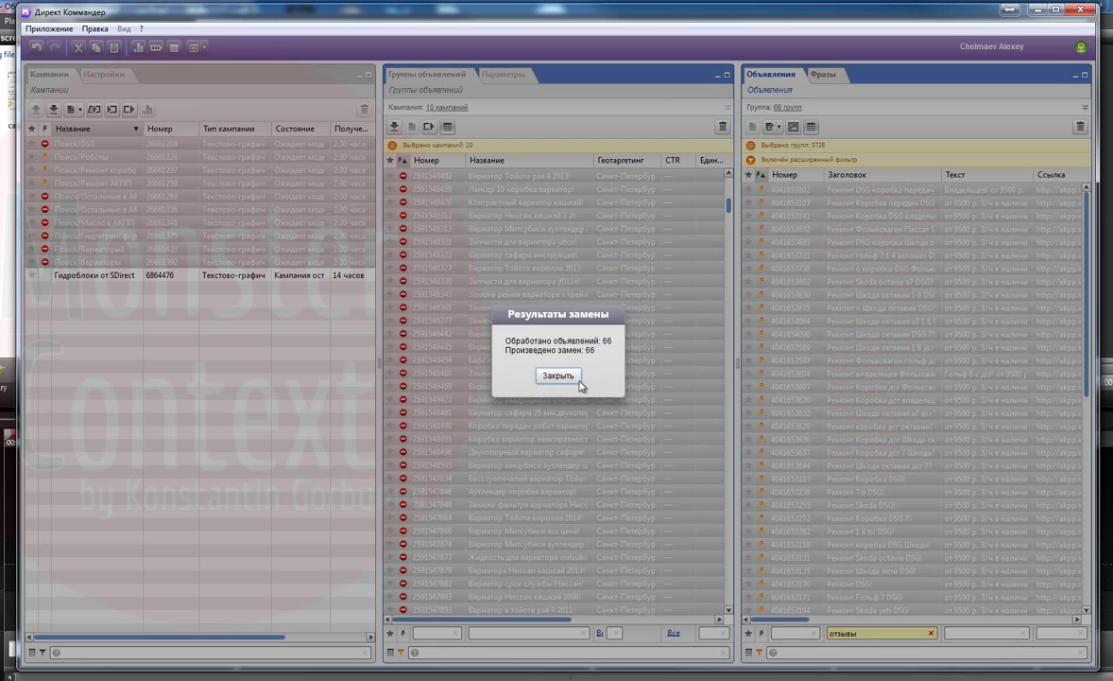
{"action": "left_click", "coordinate": [567, 381]}
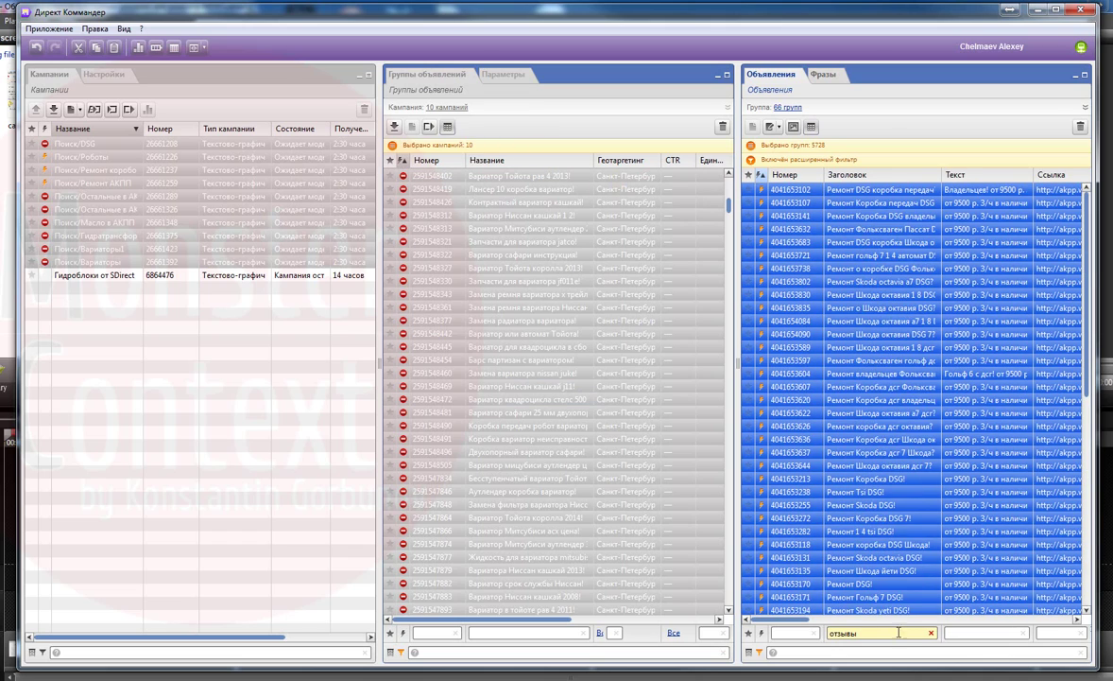
Check the ads with headings containing «отзыв», and open both Поиск/Остальные в АКПП campaigns to examine their ads.
{"action": "left_click", "coordinate": [894, 632]}
{"action": "key", "text": "BackSpace"}
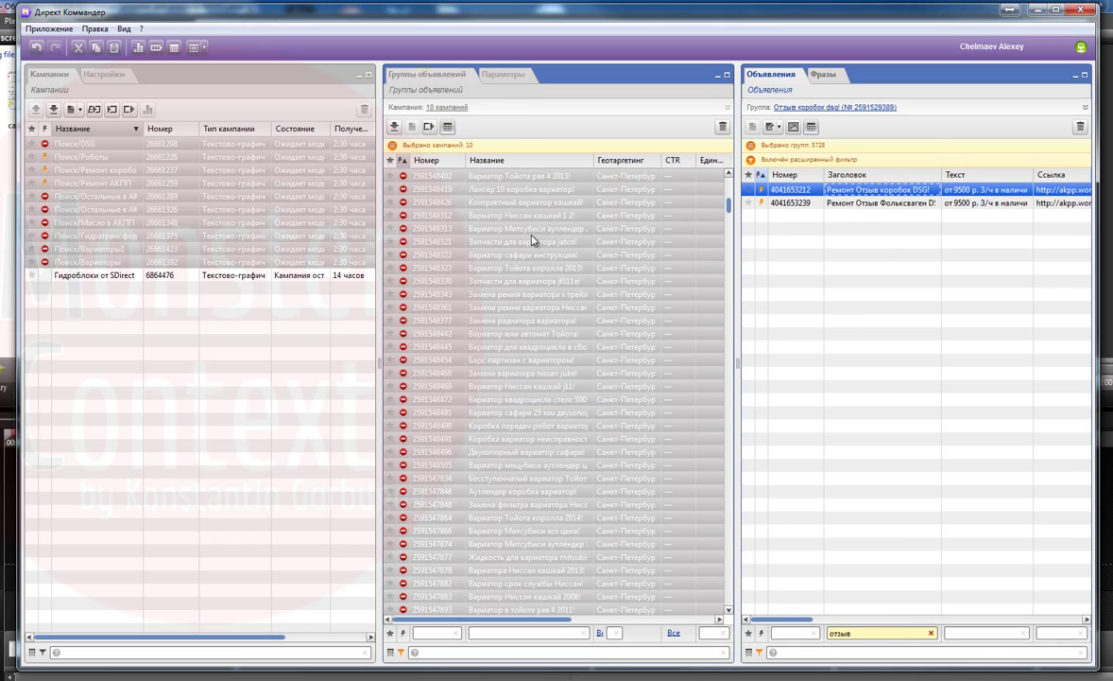
{"action": "left_click", "coordinate": [82, 197]}
{"action": "left_click", "coordinate": [79, 262], "text": "shift"}
{"action": "left_click", "coordinate": [81, 222]}
{"action": "left_click", "coordinate": [82, 197]}
{"action": "left_click", "coordinate": [83, 210], "text": "shift"}
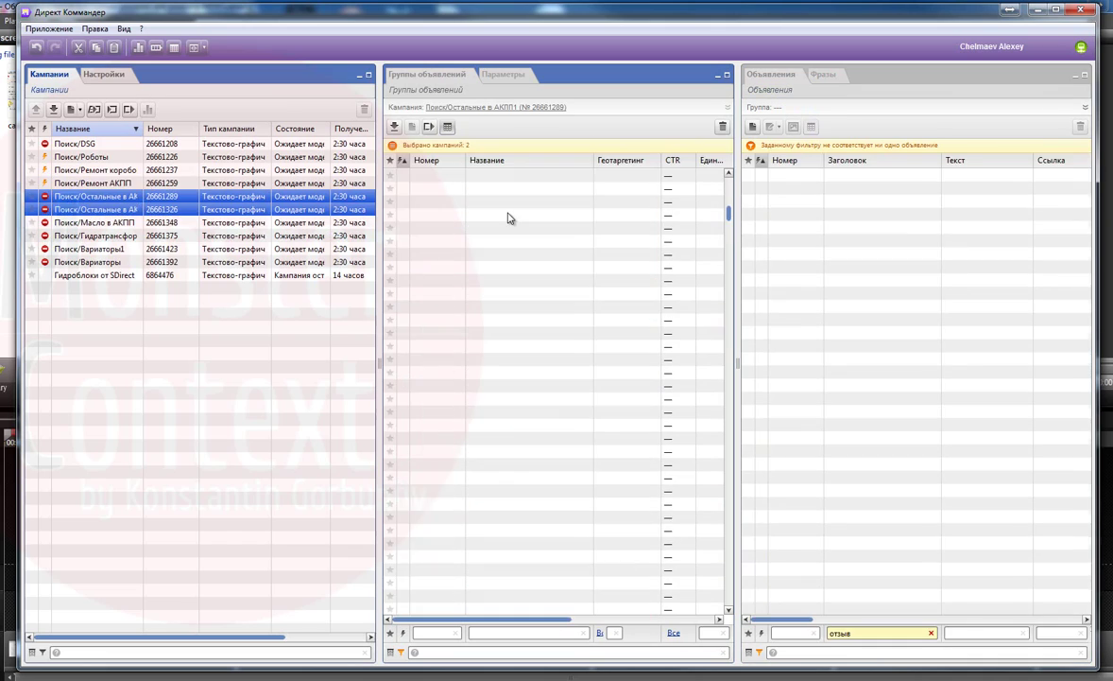
{"action": "scroll", "coordinate": [929, 263], "scroll_direction": "down", "scroll_amount": 10}
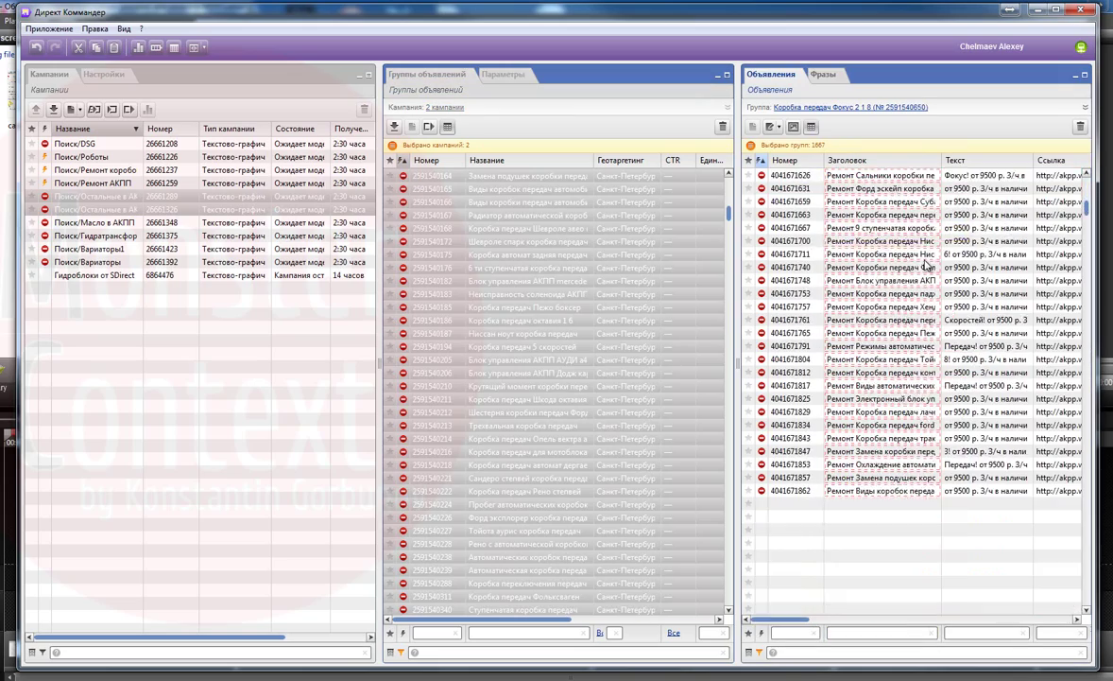
Select the error-marked ad groups in Поиск/DSG and widen the heading column of the ads list.
{"action": "left_click", "coordinate": [87, 145]}
{"action": "left_click", "coordinate": [515, 162]}
{"action": "left_click", "coordinate": [515, 318], "text": "shift"}
{"action": "left_click_drag", "start_coordinate": [942, 161], "coordinate": [997, 162]}
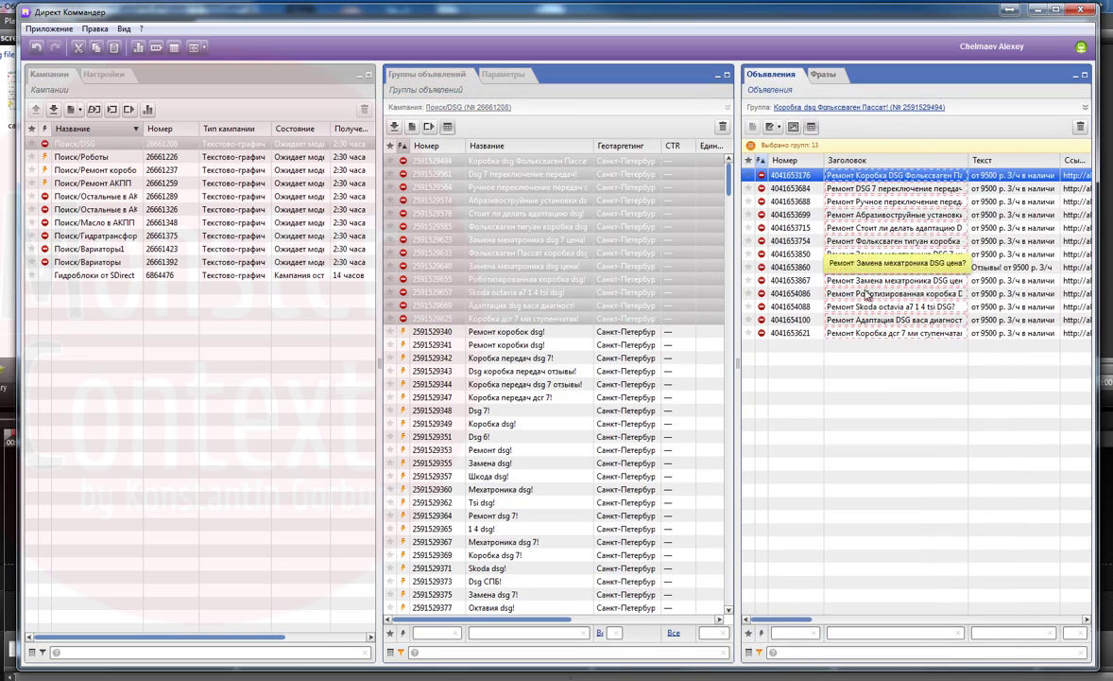
Delete the ad group «Абразивоструйные установки» from Поиск/DSG.
{"action": "left_click", "coordinate": [878, 217]}
{"action": "right_click", "coordinate": [875, 215]}
{"action": "left_click", "coordinate": [511, 201]}
{"action": "right_click", "coordinate": [510, 201]}
{"action": "left_click", "coordinate": [544, 259]}
{"action": "left_click", "coordinate": [585, 370]}
Review the ads of the remaining error-marked groups and delete the ad group «Адаптация dsg вася диагност».
{"action": "left_click", "coordinate": [496, 162]}
{"action": "left_click", "coordinate": [493, 305], "text": "shift"}
{"action": "left_click", "coordinate": [858, 295]}
{"action": "left_click", "coordinate": [511, 294]}
{"action": "right_click", "coordinate": [510, 294]}
{"action": "left_click", "coordinate": [545, 351]}
{"action": "left_click", "coordinate": [584, 371]}
Select the ads of all remaining error-marked Поиск/DSG groups and run a replace on their headings.
{"action": "left_click", "coordinate": [519, 255]}
{"action": "left_click", "coordinate": [510, 293]}
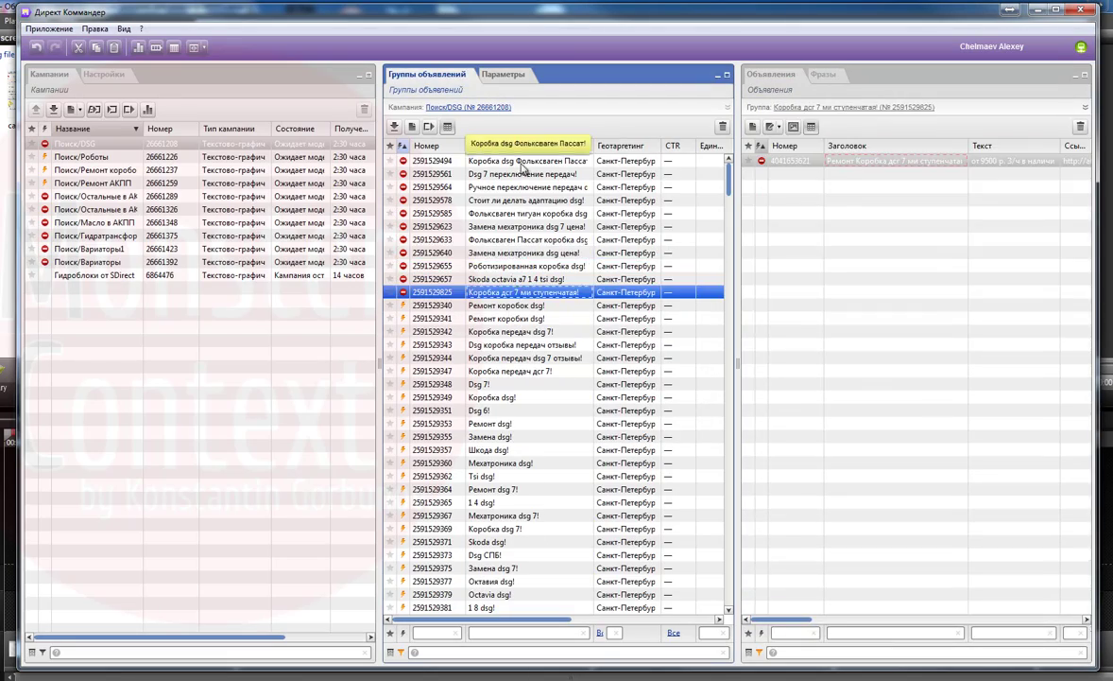
{"action": "left_click", "coordinate": [524, 163], "text": "shift"}
{"action": "left_click", "coordinate": [924, 229]}
{"action": "key", "text": "ctrl+a"}
{"action": "left_click", "coordinate": [794, 142]}
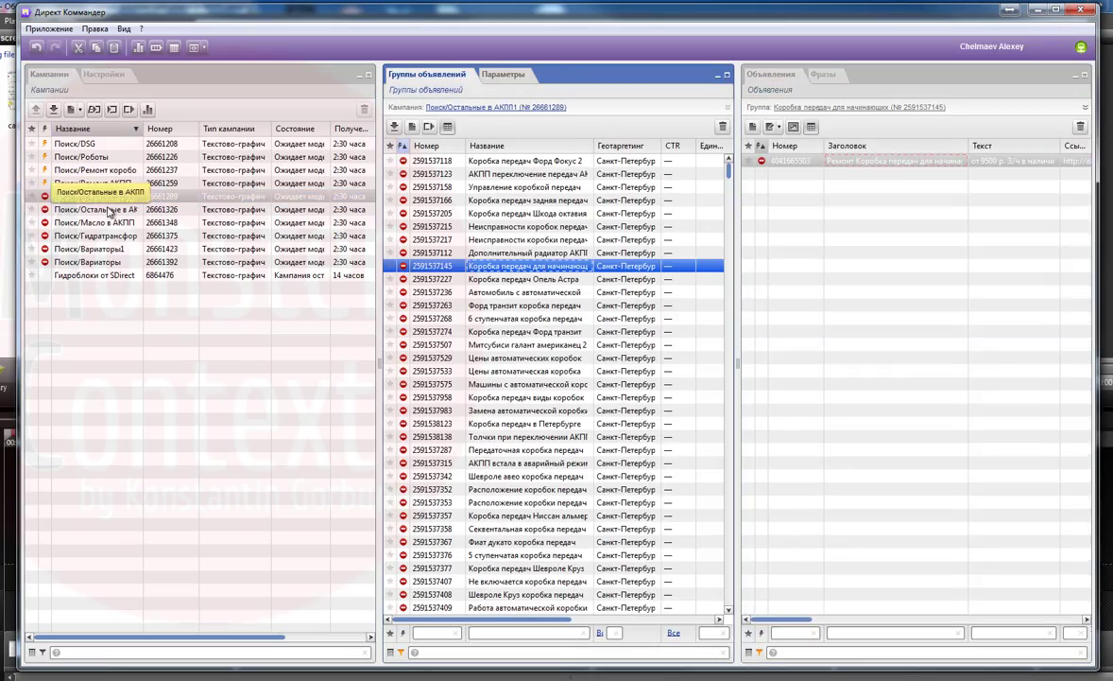
Select both Поиск/Остальные в АКПП campaigns, all their error-marked ad groups and all ads in those groups.
{"action": "left_click", "coordinate": [108, 210], "text": "ctrl"}
{"action": "left_click_drag", "start_coordinate": [729, 187], "coordinate": [731, 238]}
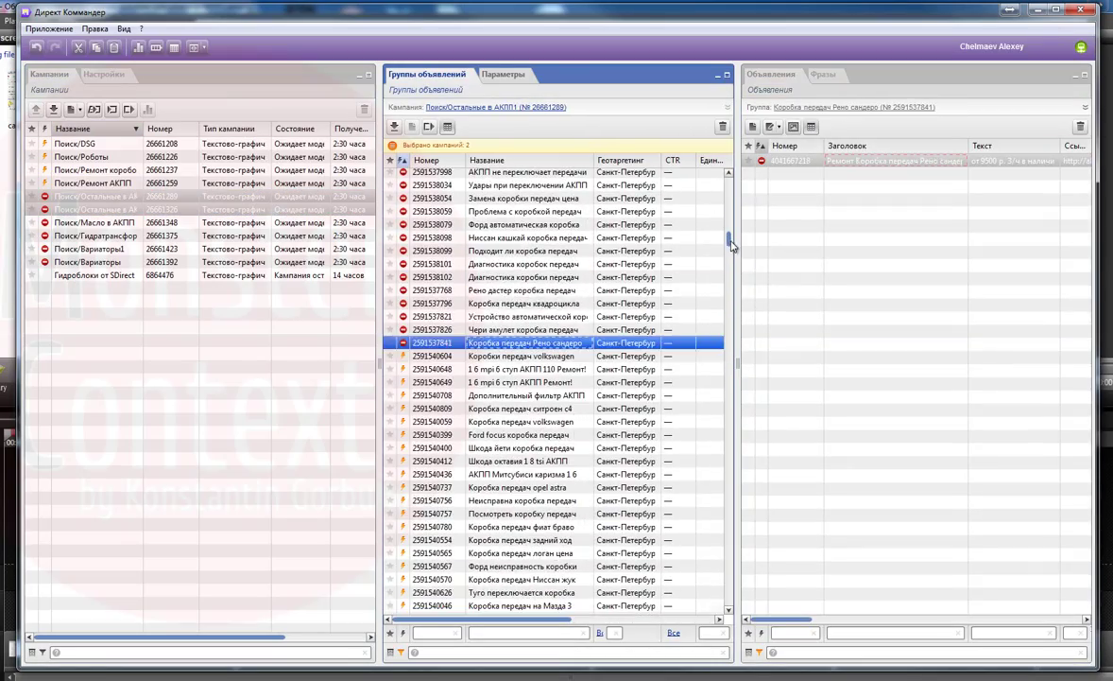
{"action": "key", "text": "ctrl+a"}
{"action": "left_click", "coordinate": [867, 228]}
{"action": "key", "text": "ctrl+a"}
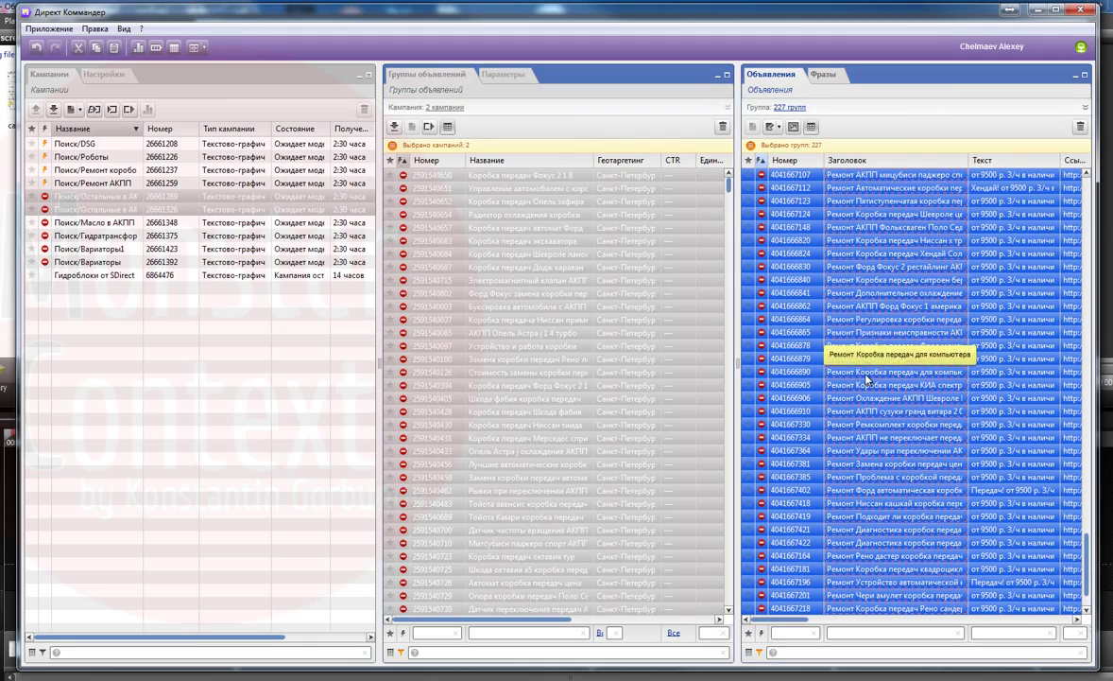
Replace «коробка передач» with «АКПП» in the headings of all selected ads.
{"action": "scroll", "coordinate": [888, 283], "scroll_direction": "up", "scroll_amount": 10}
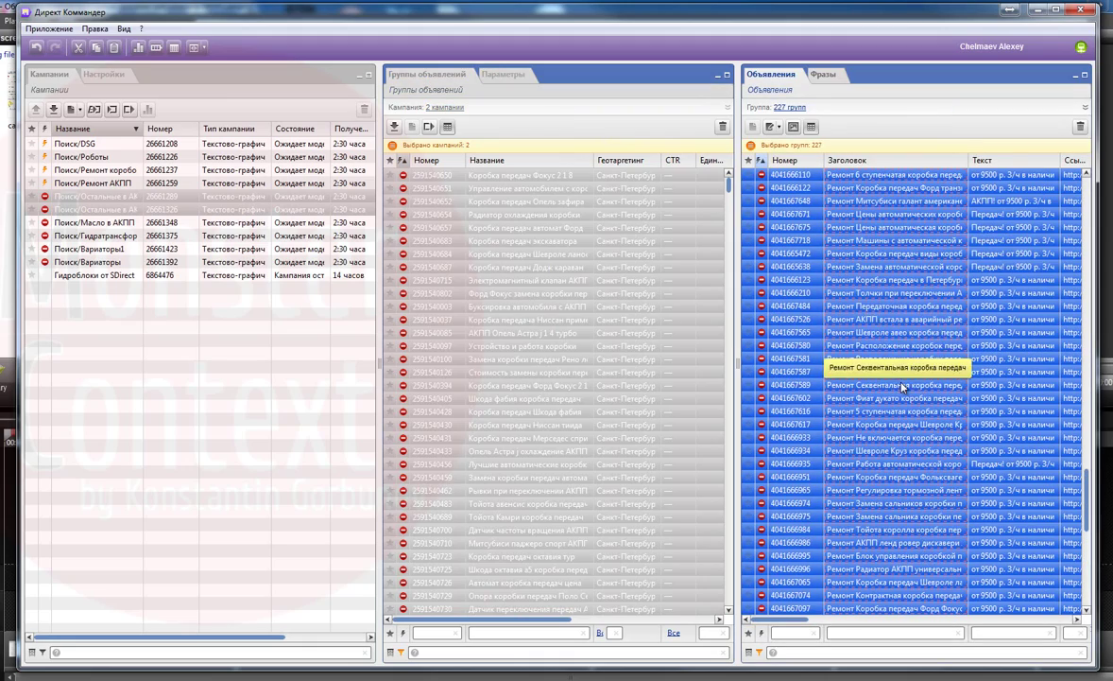
{"action": "scroll", "coordinate": [903, 340], "scroll_direction": "up", "scroll_amount": 10}
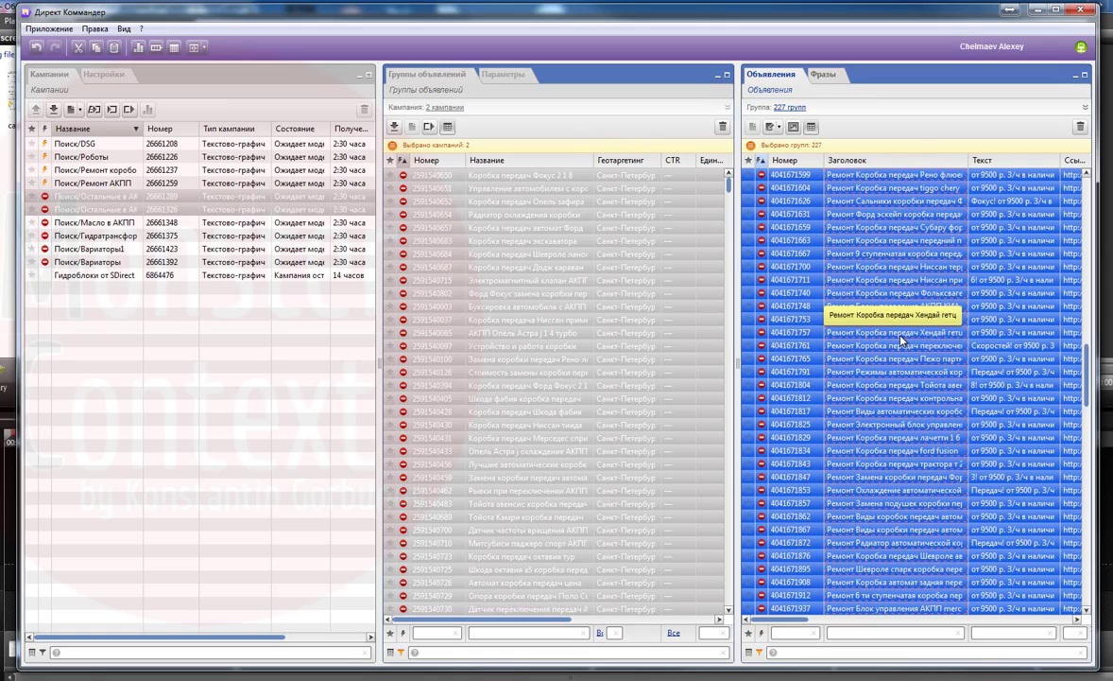
{"action": "left_click", "coordinate": [774, 127]}
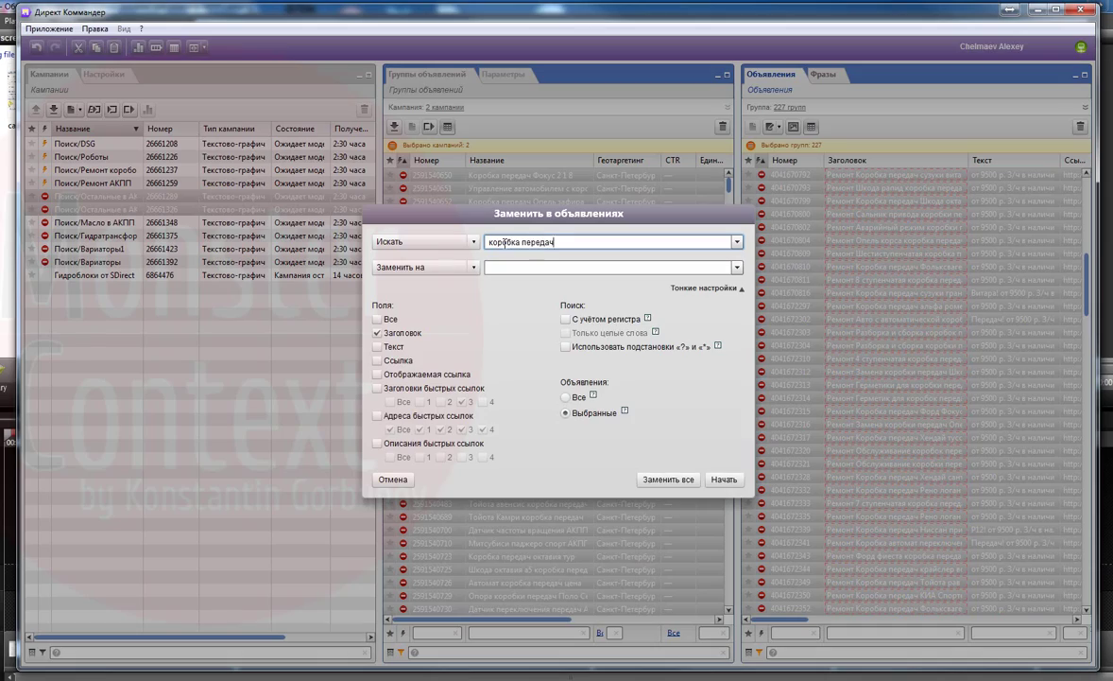
{"action": "left_click", "coordinate": [658, 479]}
{"action": "key", "text": "Return"}
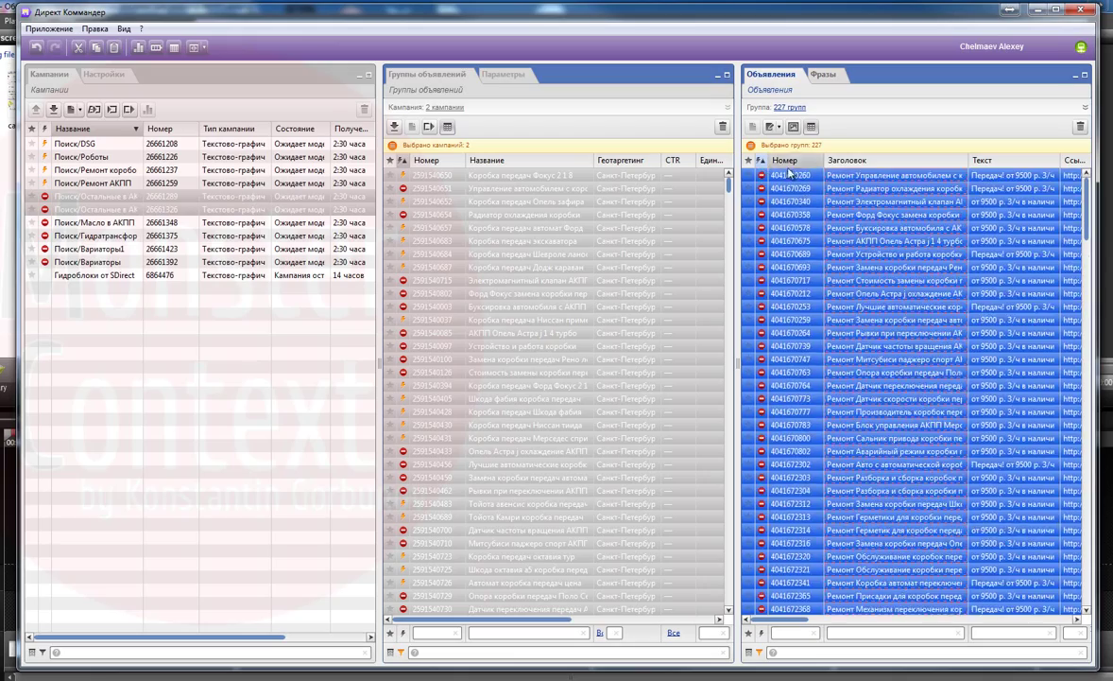
Select the ads that are still error-marked and replace «коробок передач» with «АКПП» in their headings.
{"action": "scroll", "coordinate": [898, 303], "scroll_direction": "up", "scroll_amount": 5}
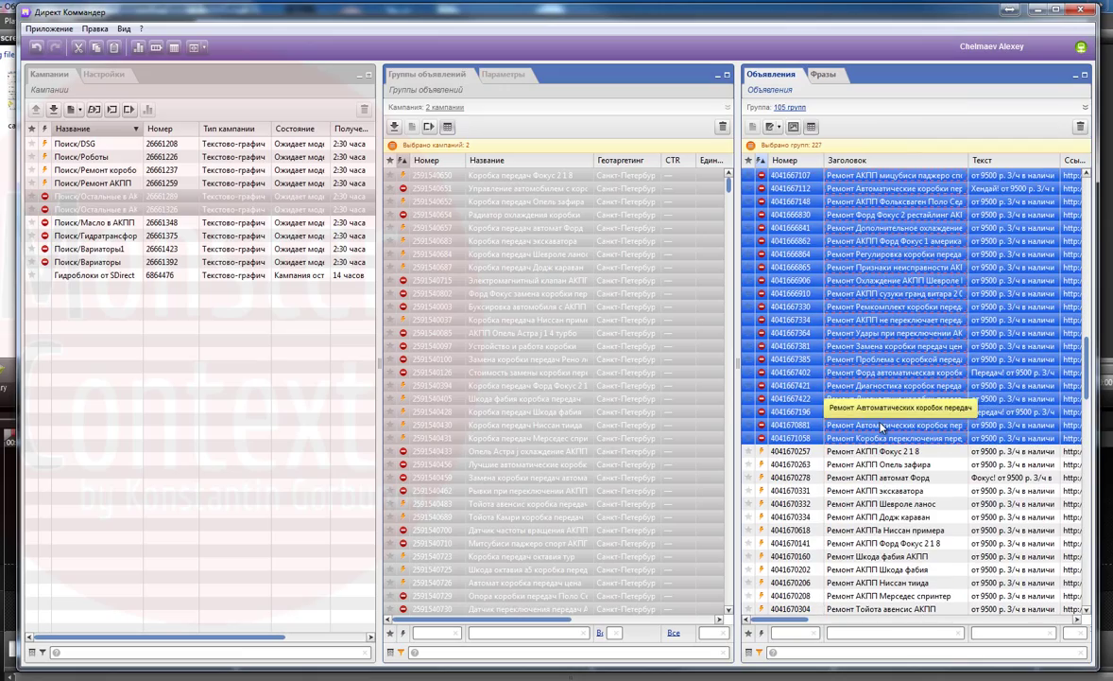
{"action": "left_click", "coordinate": [774, 126]}
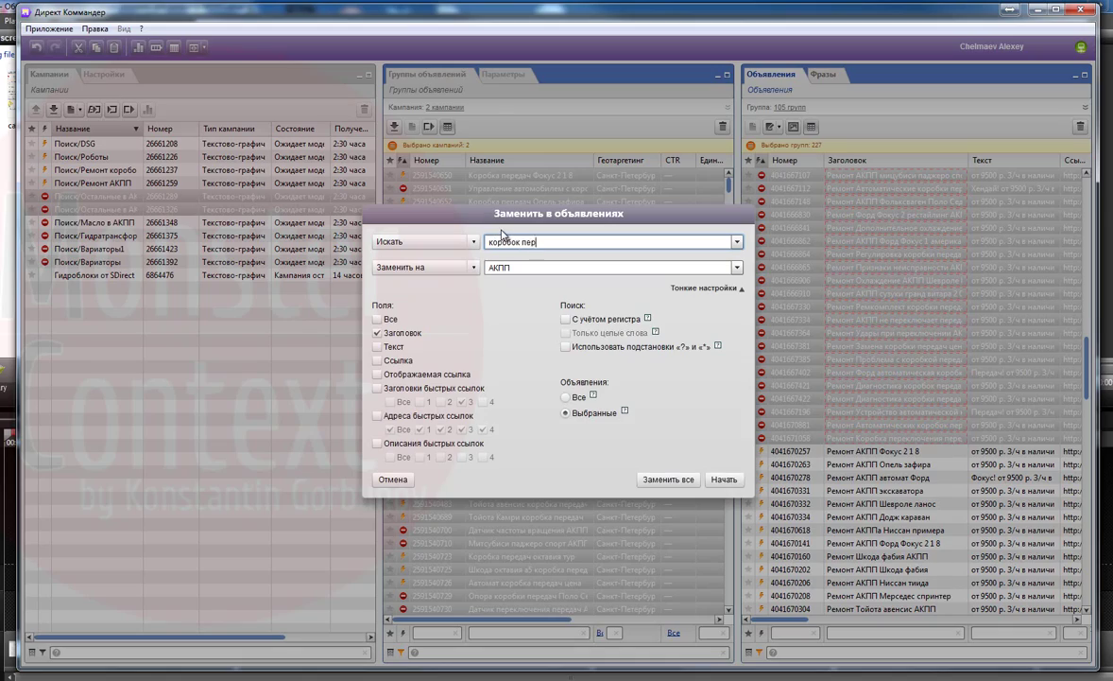
{"action": "left_click", "coordinate": [698, 475]}
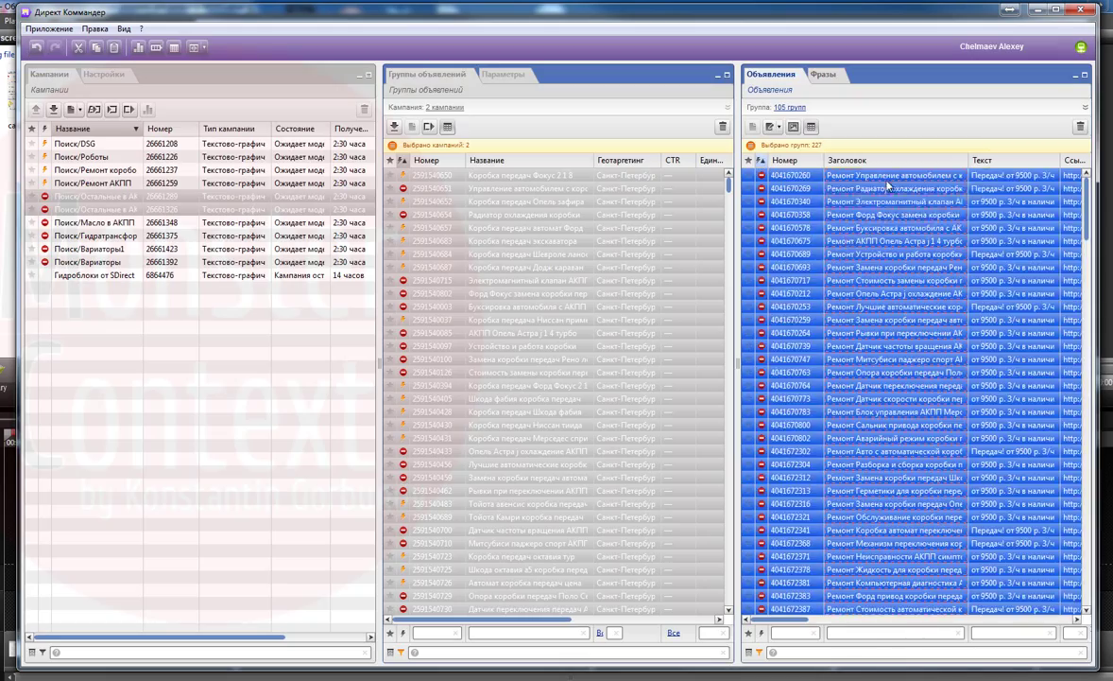
Select the ads still marked with errors and replace «коробки» with «АКПП» in their headings.
{"action": "scroll", "coordinate": [889, 353], "scroll_direction": "up", "scroll_amount": 4}
{"action": "scroll", "coordinate": [870, 350], "scroll_direction": "up", "scroll_amount": 2}
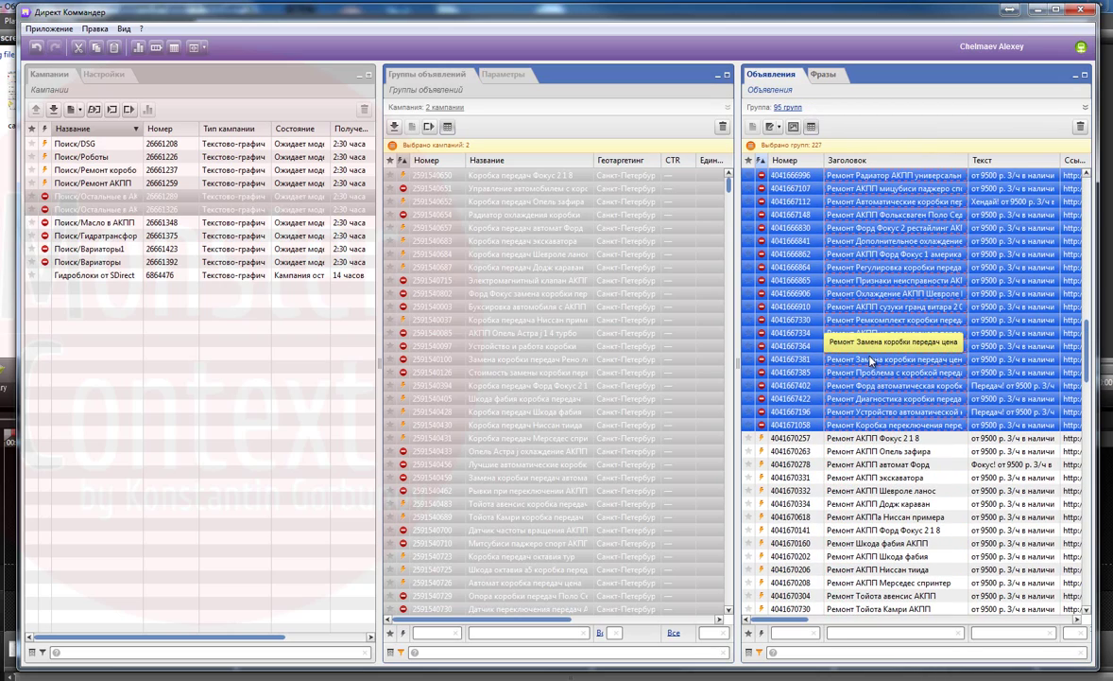
{"action": "left_click", "coordinate": [785, 142]}
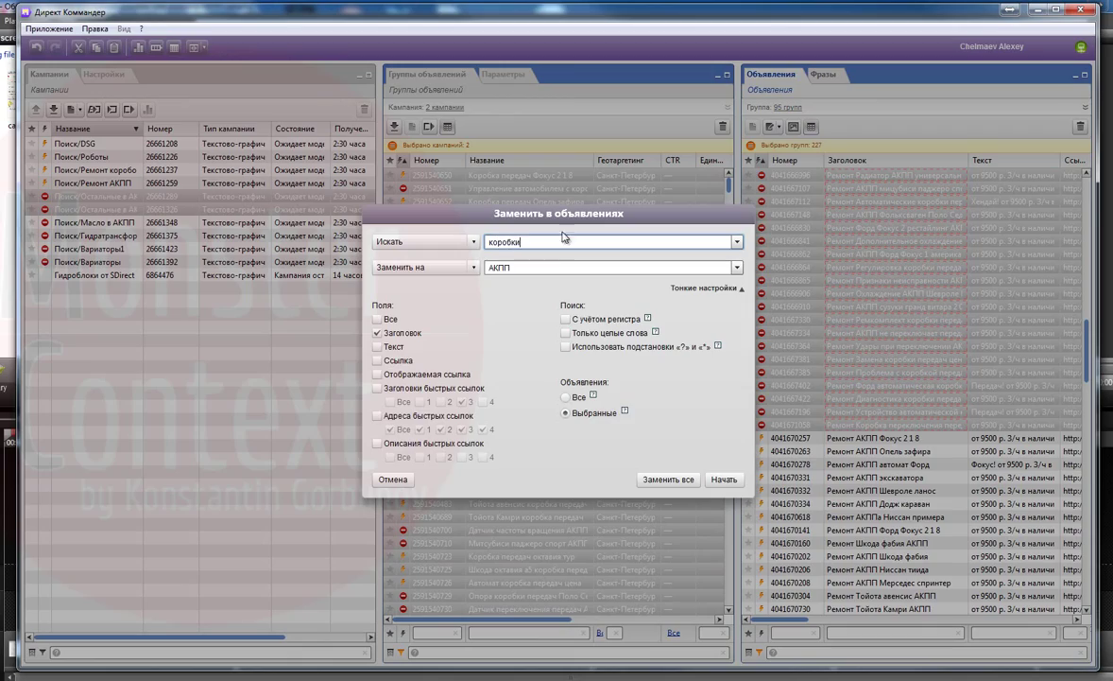
{"action": "left_click", "coordinate": [654, 480]}
Remove the word «передач» from the headings of the selected ads.
{"action": "left_click", "coordinate": [773, 127]}
{"action": "left_click", "coordinate": [786, 141]}
{"action": "left_click_drag", "start_coordinate": [526, 242], "coordinate": [465, 220]}
{"action": "key", "text": "BackSpace"}
{"action": "type", "text": "передач"}
{"action": "left_click_drag", "start_coordinate": [516, 267], "coordinate": [413, 267]}
{"action": "key", "text": "BackSpace"}
{"action": "left_click", "coordinate": [668, 479]}
{"action": "left_click", "coordinate": [554, 544]}
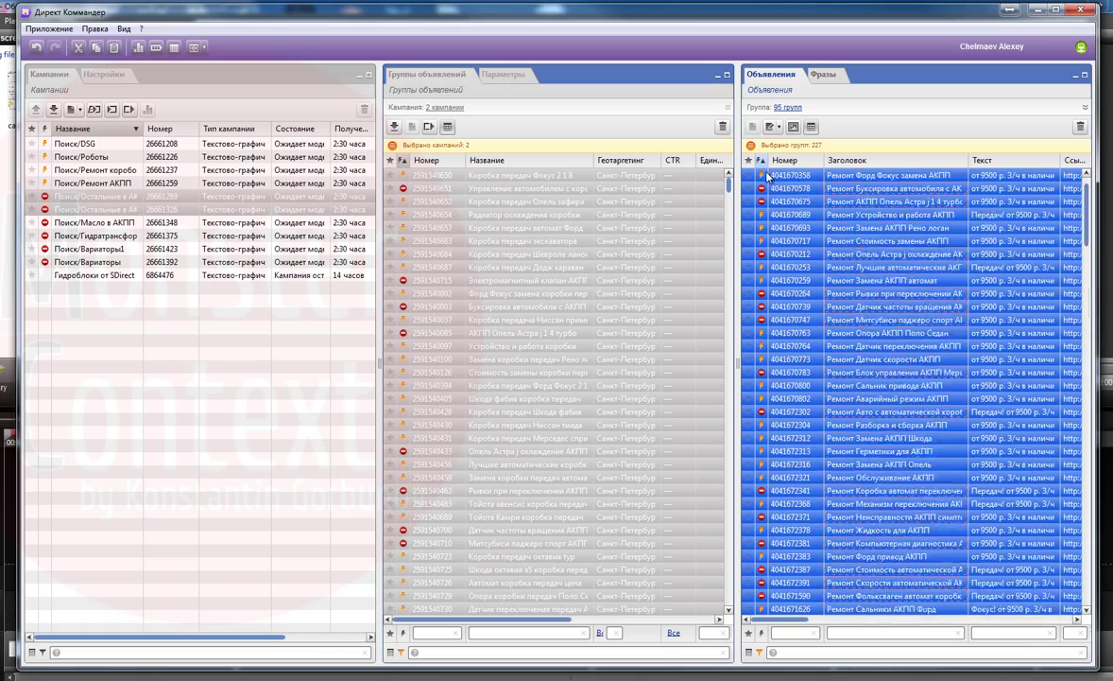
Sort the ads by status and select all that are still error-marked.
{"action": "left_click", "coordinate": [763, 162]}
{"action": "left_click", "coordinate": [887, 175]}
{"action": "scroll", "coordinate": [923, 383], "scroll_direction": "down", "scroll_amount": 13}
{"action": "scroll", "coordinate": [916, 369], "scroll_direction": "up", "scroll_amount": 1}
{"action": "left_click", "coordinate": [897, 332], "text": "shift"}
{"action": "scroll", "coordinate": [899, 322], "scroll_direction": "up", "scroll_amount": 2}
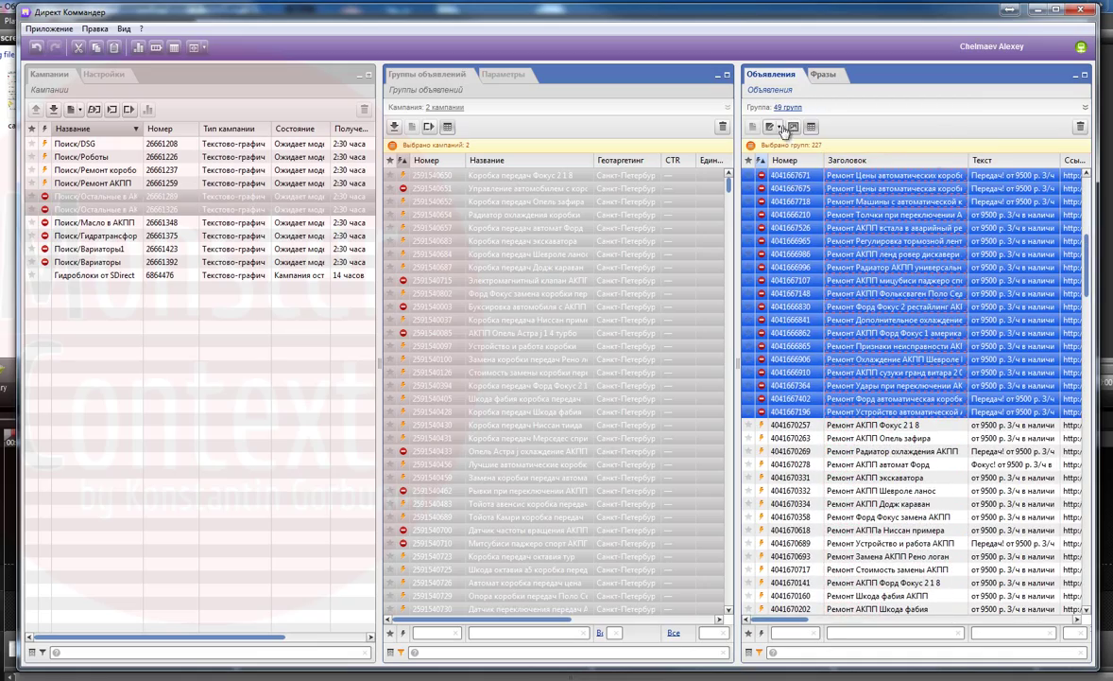
Remove «Ремонт» from the headings of the selected Поиск/Остальные в АКПП ads.
{"action": "left_click", "coordinate": [777, 126]}
{"action": "left_click", "coordinate": [786, 142]}
{"action": "left_click_drag", "start_coordinate": [531, 242], "coordinate": [475, 229]}
{"action": "key", "text": "BackSpace"}
{"action": "type", "text": "Ре"}
{"action": "left_click", "coordinate": [669, 479]}
{"action": "left_click", "coordinate": [569, 376]}
Select all error-marked ad groups in Поиск/Гидратрансформатор and widen the heading column to review their ads.
{"action": "left_click", "coordinate": [109, 236]}
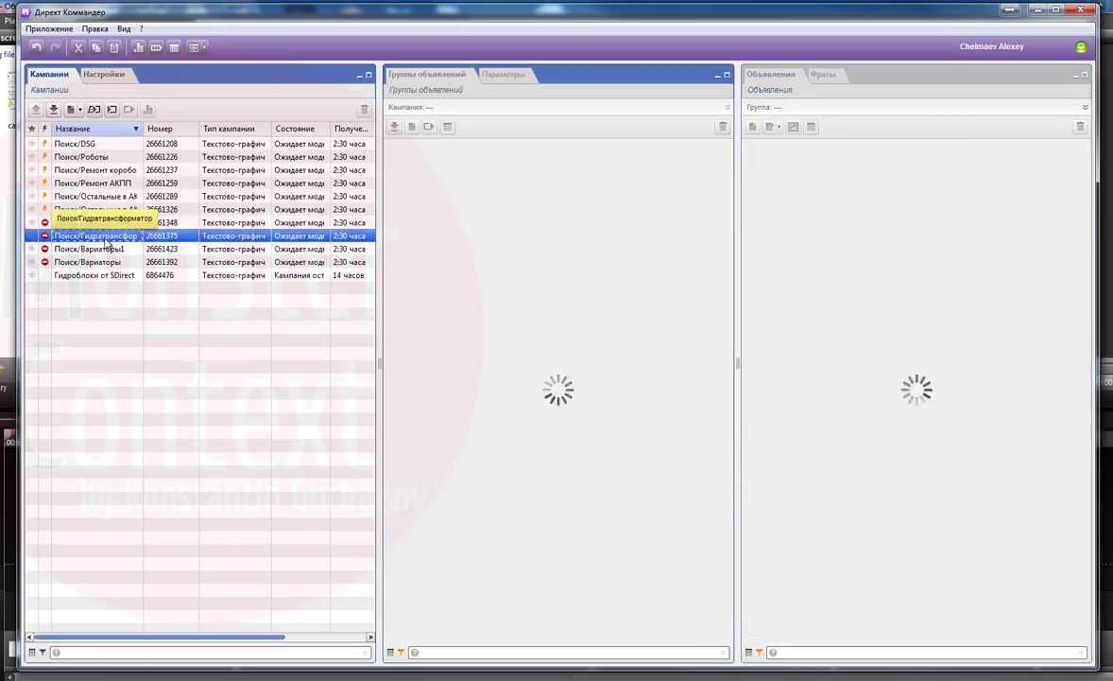
{"action": "scroll", "coordinate": [580, 307], "scroll_direction": "down", "scroll_amount": 20}
{"action": "scroll", "coordinate": [581, 428], "scroll_direction": "up", "scroll_amount": 10}
{"action": "left_click", "coordinate": [493, 493], "text": "shift"}
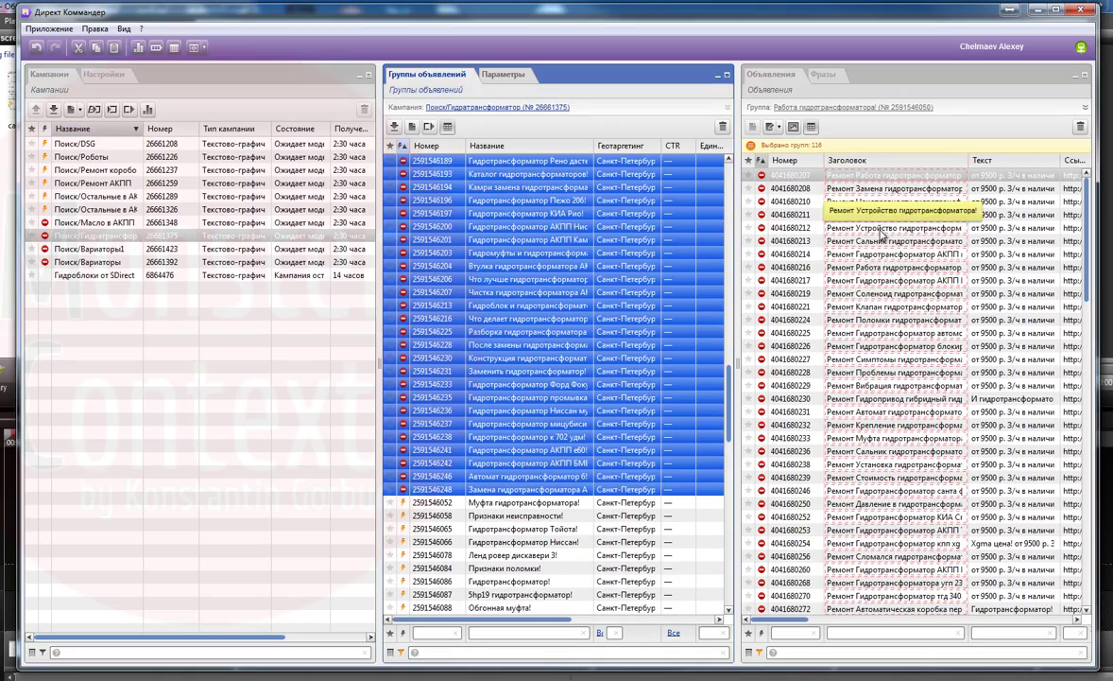
{"action": "scroll", "coordinate": [900, 310], "scroll_direction": "down", "scroll_amount": 7}
{"action": "left_click_drag", "start_coordinate": [968, 160], "coordinate": [1016, 163]}
{"action": "scroll", "coordinate": [948, 315], "scroll_direction": "down", "scroll_amount": 18}
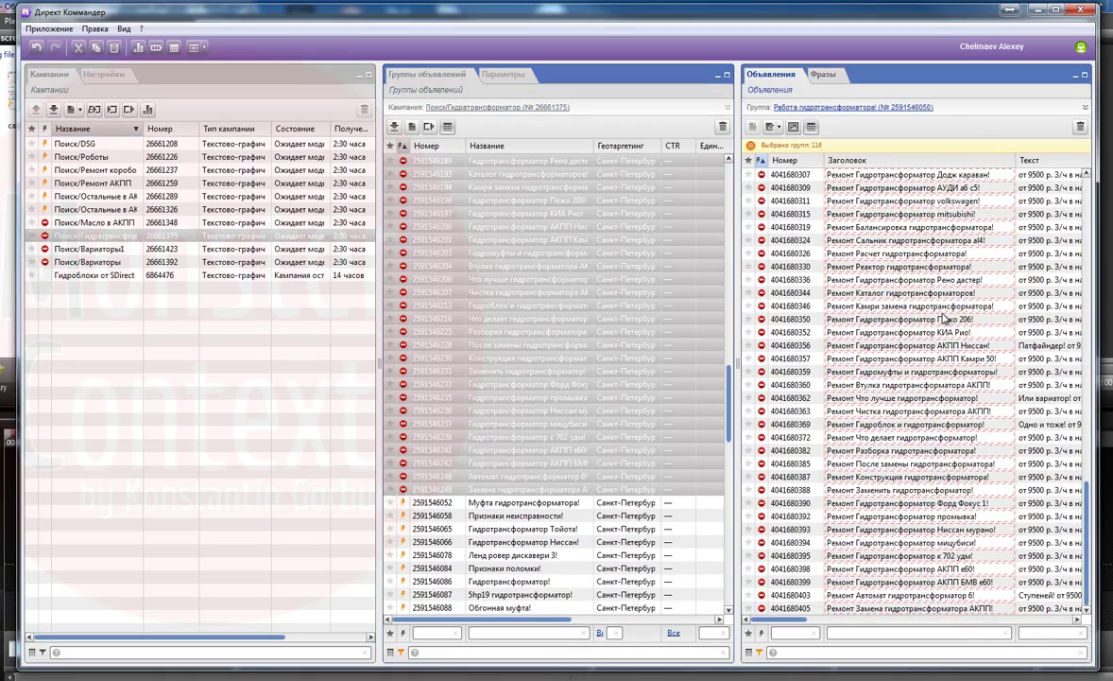
Select all ads of the error-marked Поиск/Гидратрансформатор groups and remove «Ремонт» from their headings.
{"action": "key", "text": "ctrl+Home"}
{"action": "key", "text": "ctrl+a"}
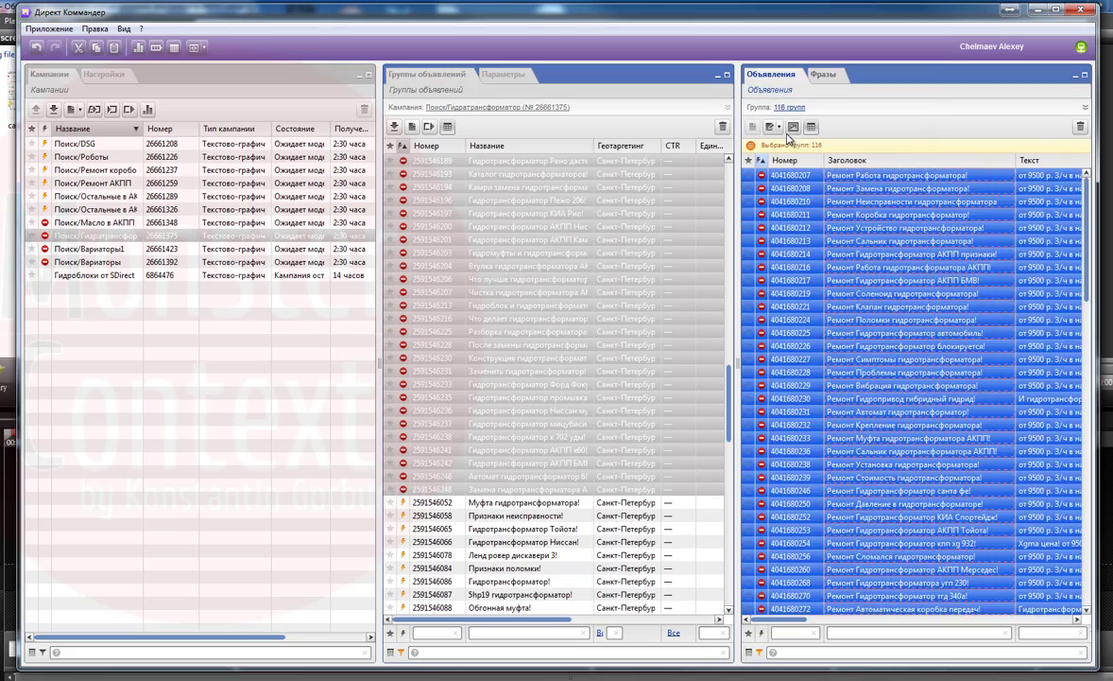
{"action": "key", "text": "ctrl+h"}
{"action": "type", "text": "Ремонт"}
{"action": "left_click", "coordinate": [659, 481]}
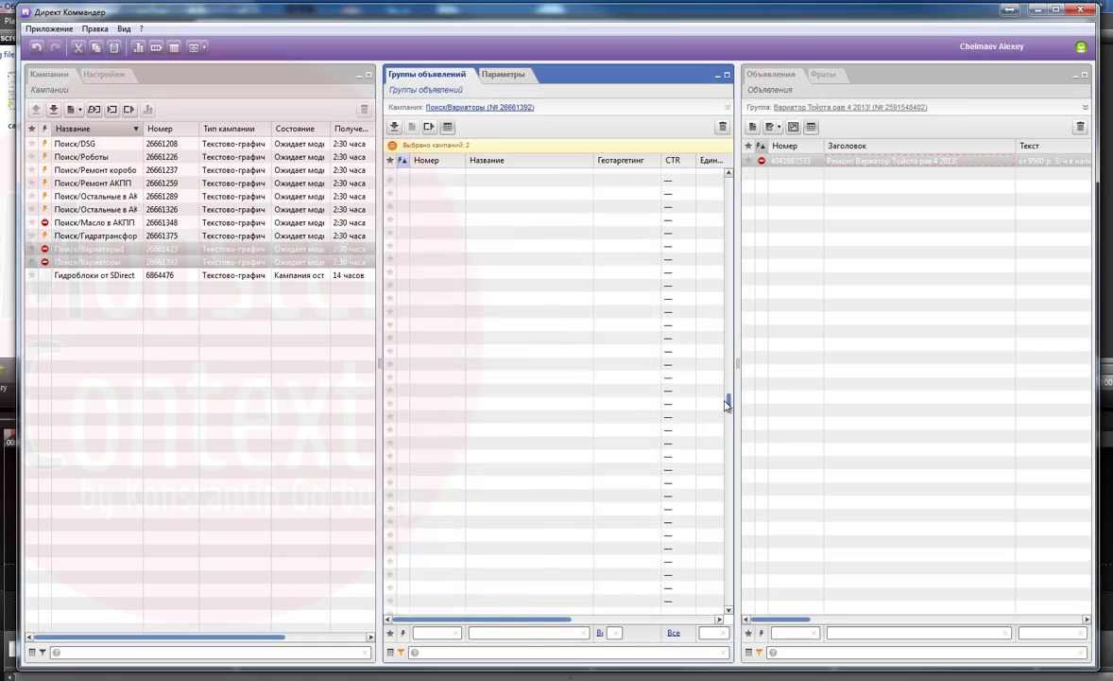
Select all error-marked ad groups in Поиск/Вариаторы1 and Поиск/Вариаторы, and remove «Ремонт» from their headings containing «Замена».
{"action": "left_click_drag", "start_coordinate": [726, 405], "coordinate": [732, 263]}
{"action": "key", "text": "ctrl+a"}
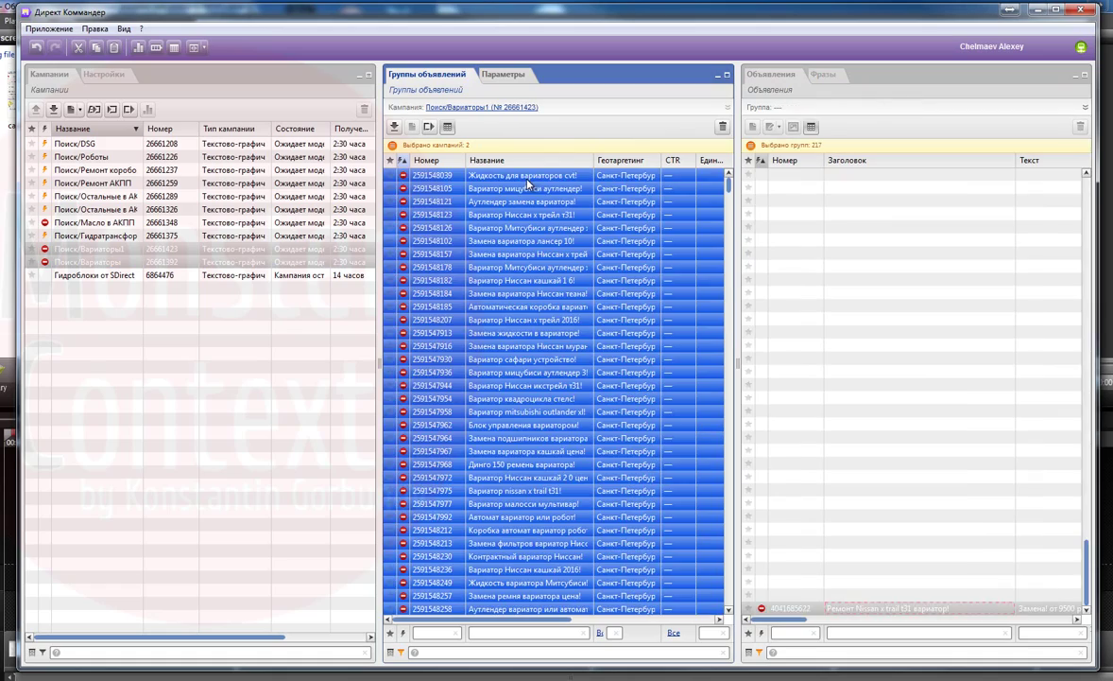
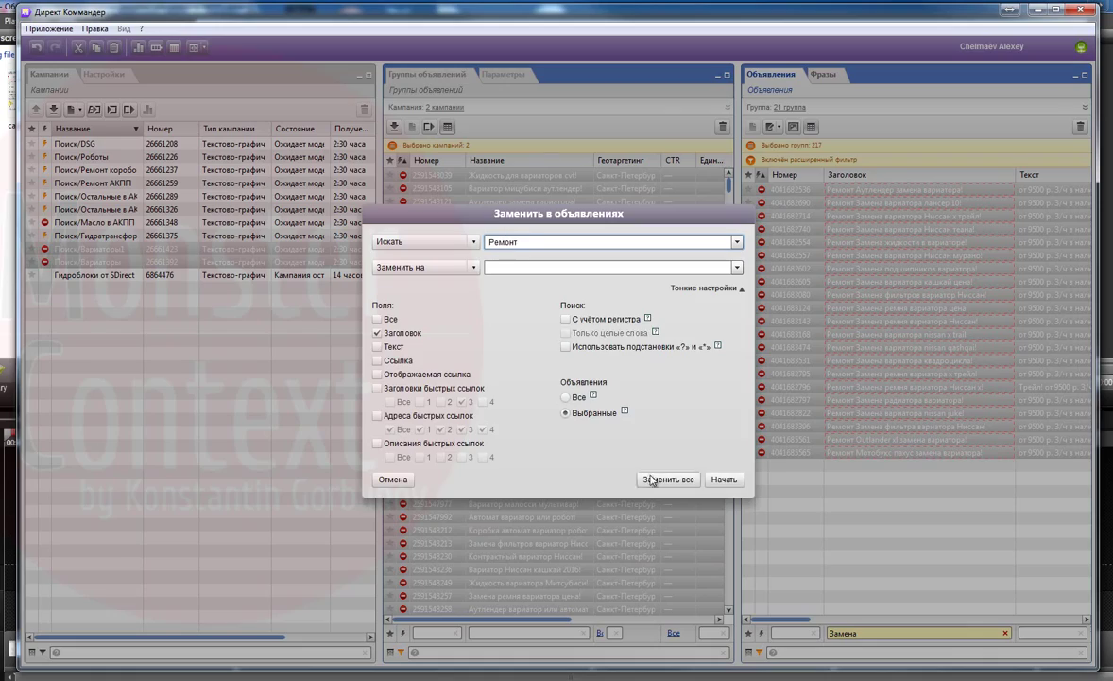
{"action": "left_click", "coordinate": [651, 479]}
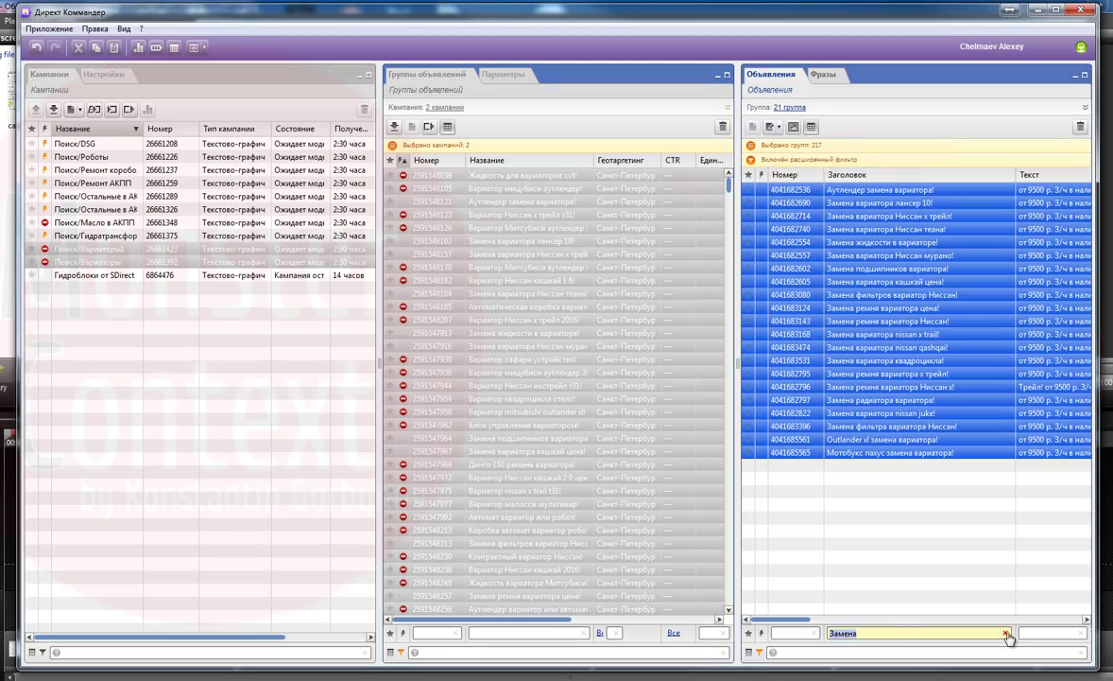
Clear the «Замена» heading filter and review all ads of the error-marked ad groups in Поиск/Вариаторы1 and Поиск/Вариаторы.
{"action": "left_click", "coordinate": [1007, 634]}
{"action": "left_click", "coordinate": [429, 177]}
{"action": "left_click_drag", "start_coordinate": [729, 184], "coordinate": [728, 244]}
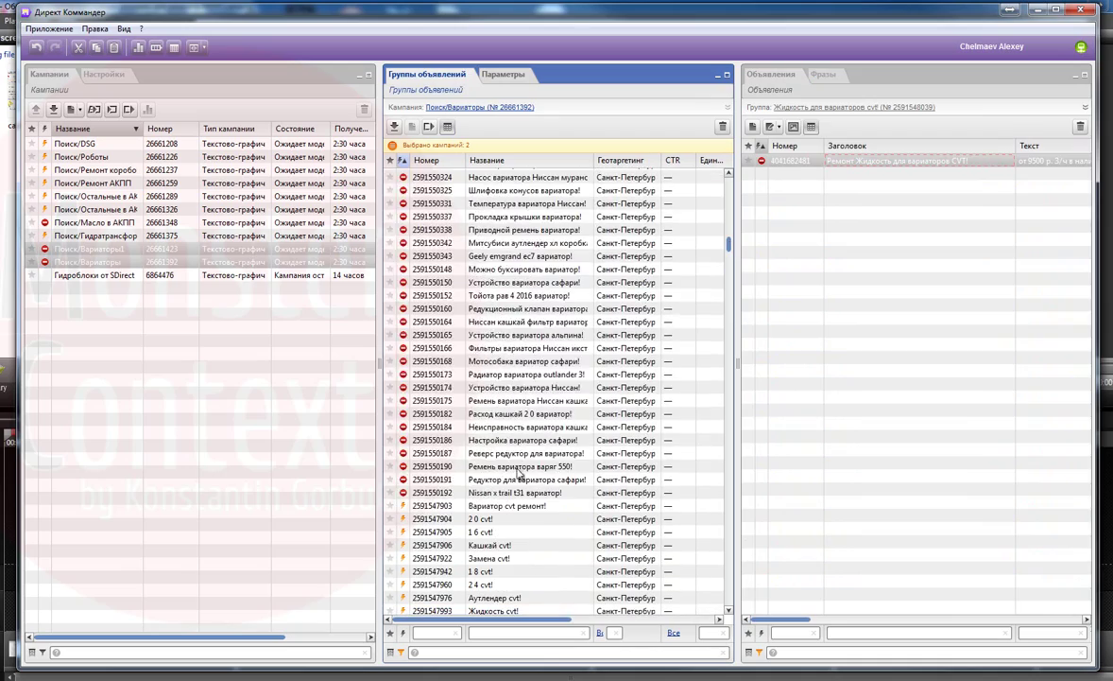
{"action": "left_click", "coordinate": [613, 492], "text": "shift"}
{"action": "left_click", "coordinate": [935, 229]}
{"action": "key", "text": "ctrl+a"}
{"action": "scroll", "coordinate": [879, 327], "scroll_direction": "down", "scroll_amount": 10}
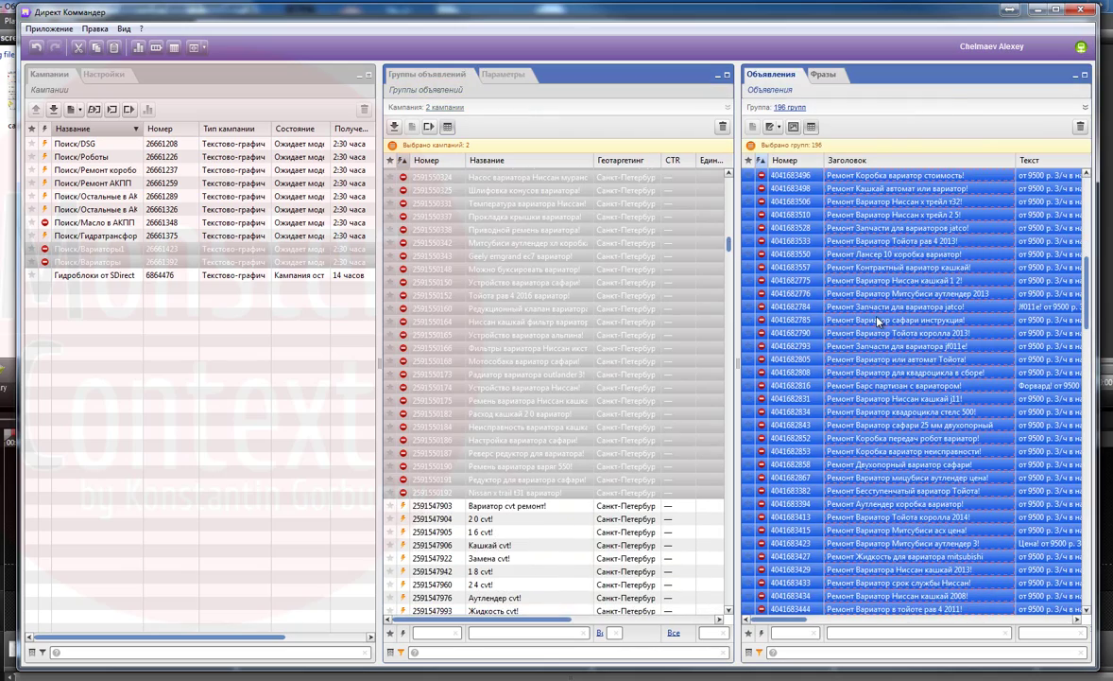
Filter the ad groups of both Вариаторы campaigns by the name «квадроцик» and delete the matching groups.
{"action": "left_click", "coordinate": [92, 262]}
{"action": "left_click", "coordinate": [91, 249], "text": "shift"}
{"action": "left_click", "coordinate": [846, 633]}
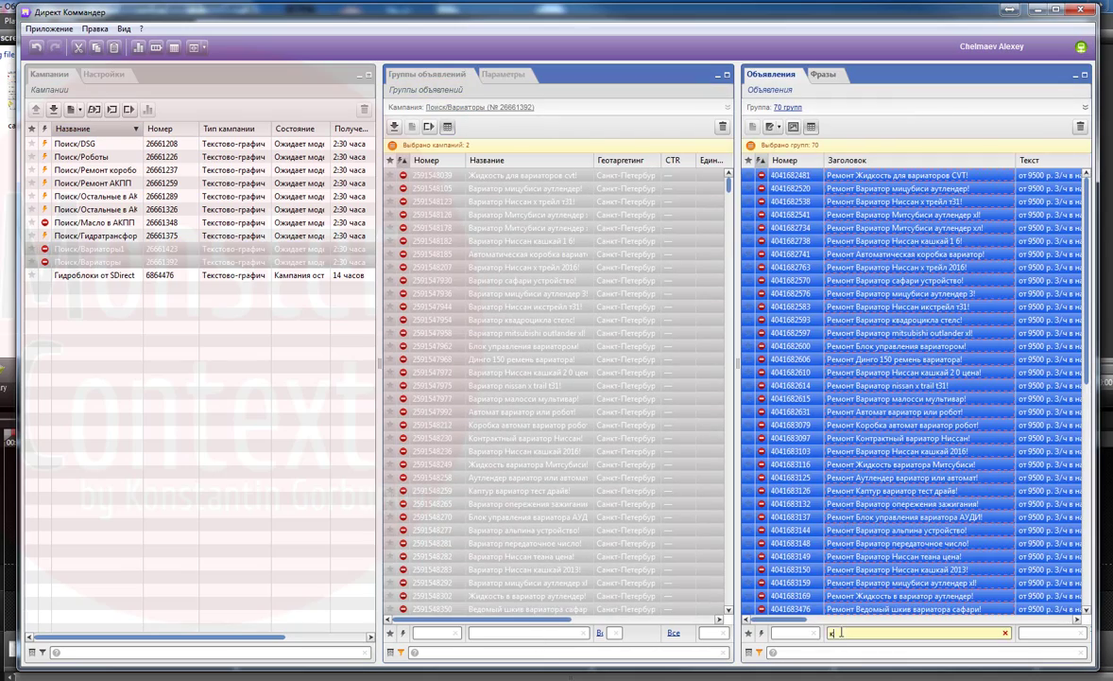
{"action": "left_click", "coordinate": [526, 634]}
{"action": "type", "text": "квадроцик"}
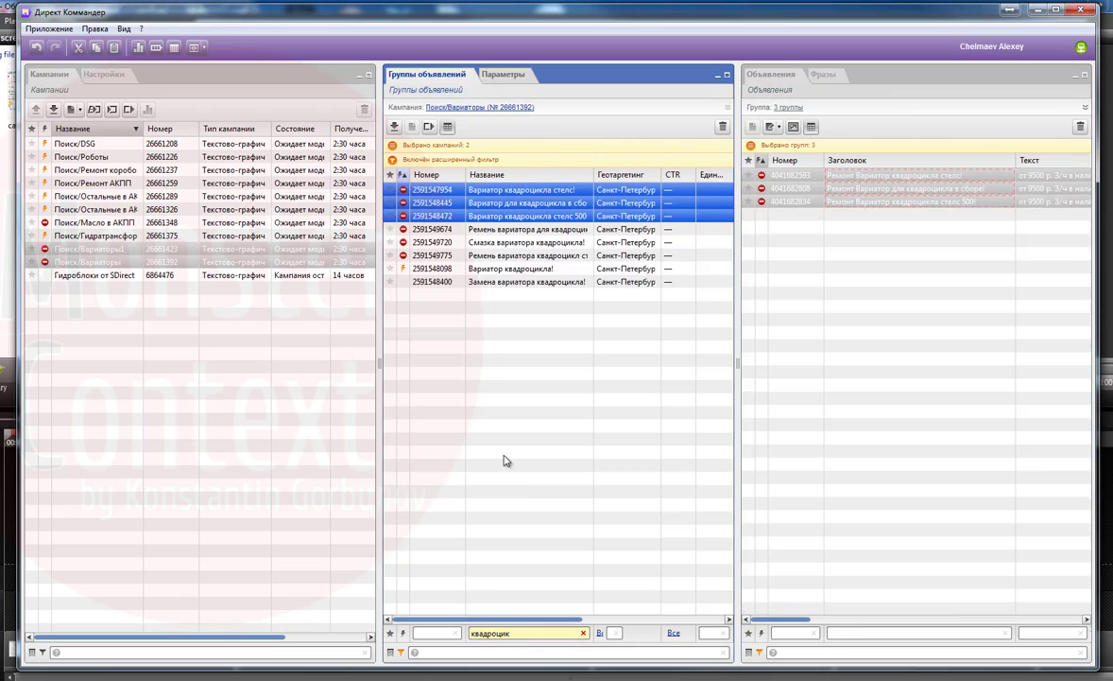
{"action": "right_click", "coordinate": [596, 340]}
{"action": "left_click", "coordinate": [624, 401]}
{"action": "left_click", "coordinate": [579, 365]}
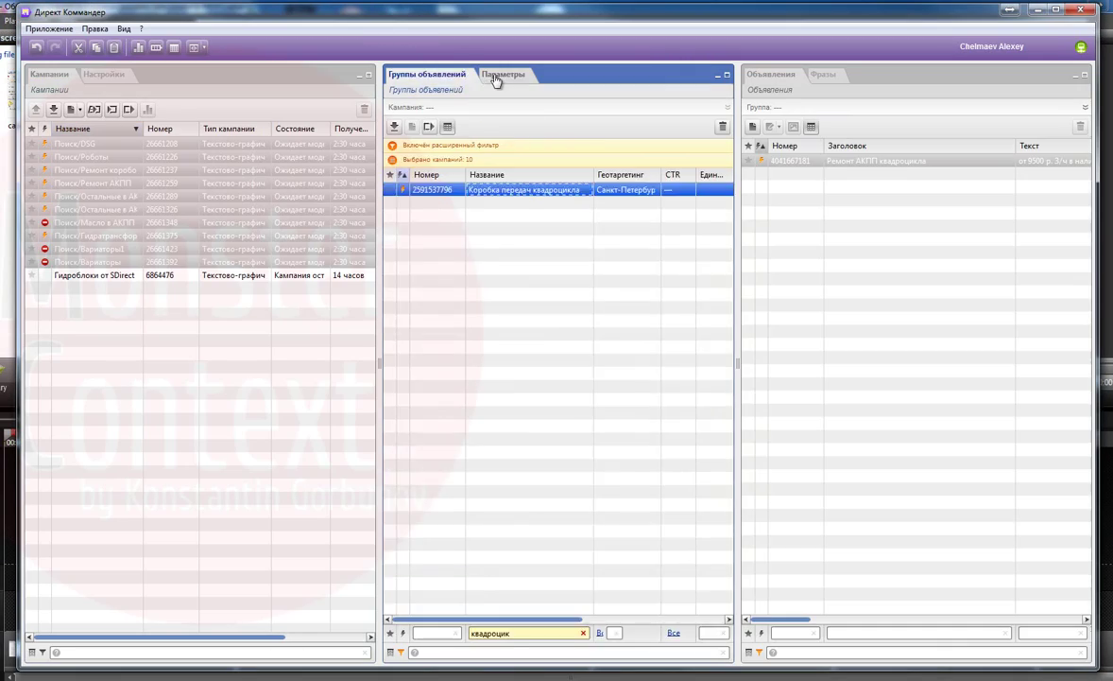
Add «квадроцикл» to the shared negative phrases of all ten Поиск campaigns, and clear the ad-group filter for both Вариаторы campaigns.
{"action": "left_click", "coordinate": [502, 74]}
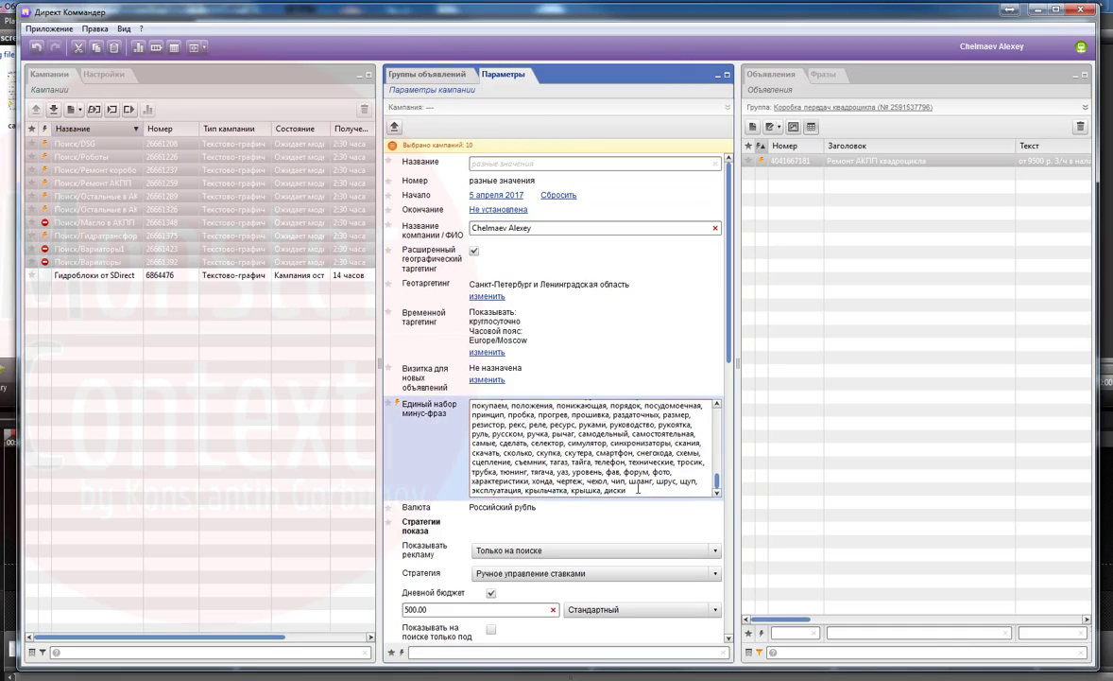
{"action": "left_click", "coordinate": [86, 250]}
{"action": "left_click", "coordinate": [87, 262], "text": "shift"}
{"action": "left_click", "coordinate": [434, 75]}
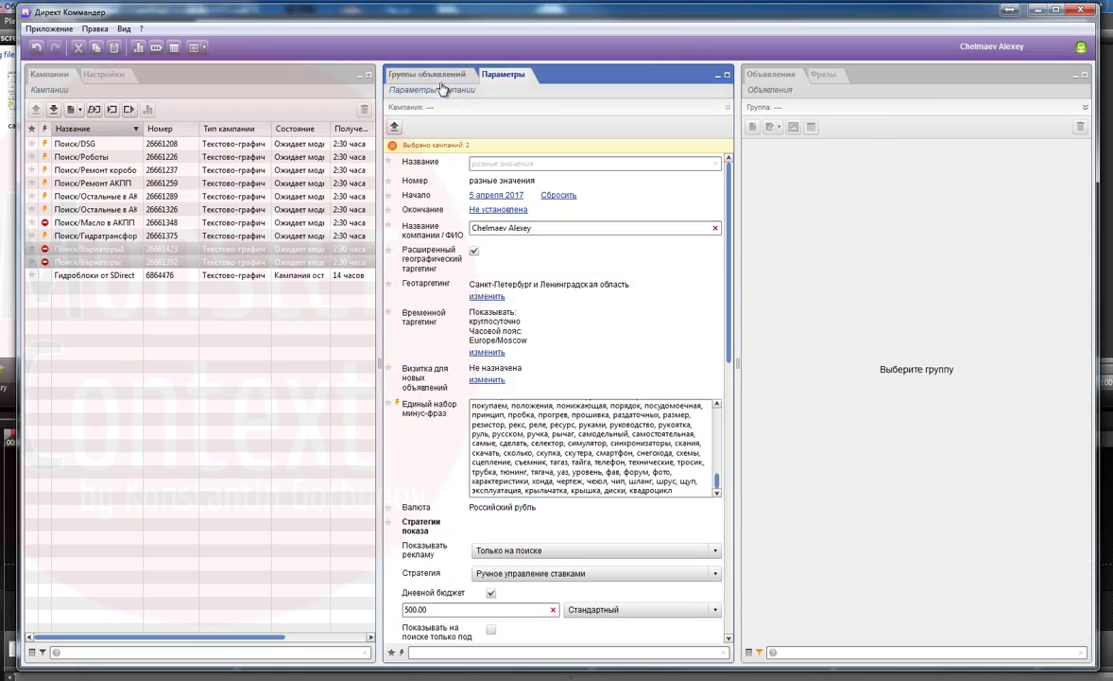
{"action": "left_click", "coordinate": [584, 633]}
Select the remaining error-marked ad groups in both Вариаторы campaigns and examine their ad headings for irrelevant topics.
{"action": "left_click", "coordinate": [543, 306]}
{"action": "key", "text": "ctrl+a"}
{"action": "left_click", "coordinate": [526, 175]}
{"action": "left_click_drag", "start_coordinate": [729, 185], "coordinate": [731, 245]}
{"action": "left_click", "coordinate": [555, 405], "text": "shift"}
{"action": "left_click", "coordinate": [969, 291]}
{"action": "key", "text": "ctrl+a"}
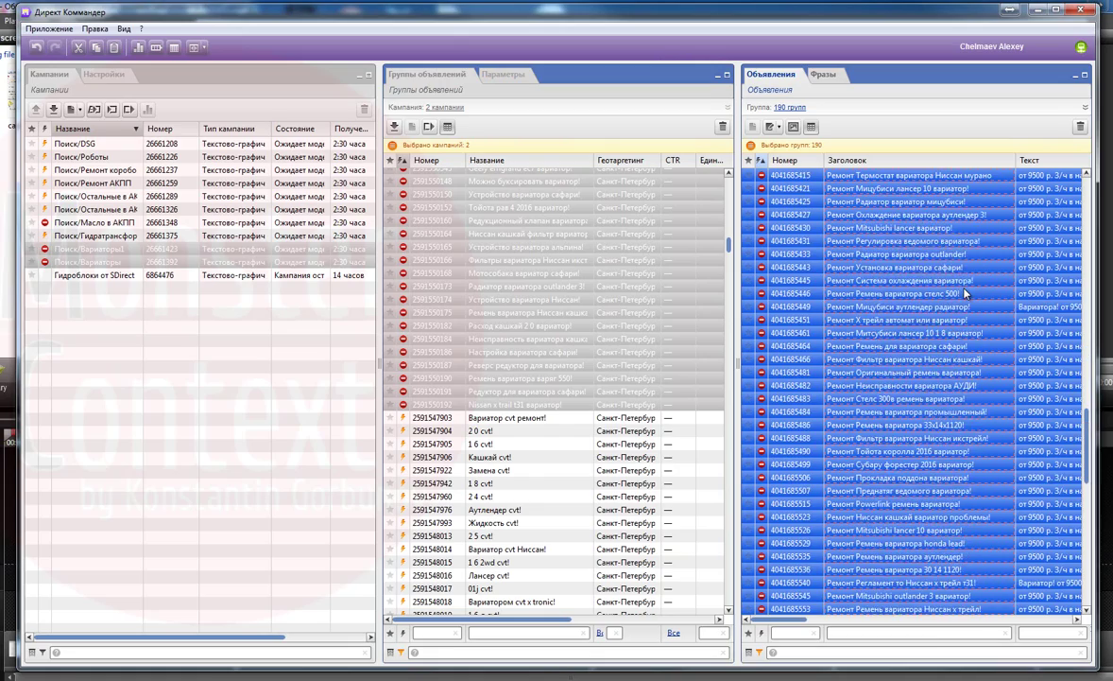
{"action": "scroll", "coordinate": [945, 303], "scroll_direction": "down", "scroll_amount": 15}
{"action": "left_click", "coordinate": [865, 361]}
{"action": "key", "text": "ctrl+a"}
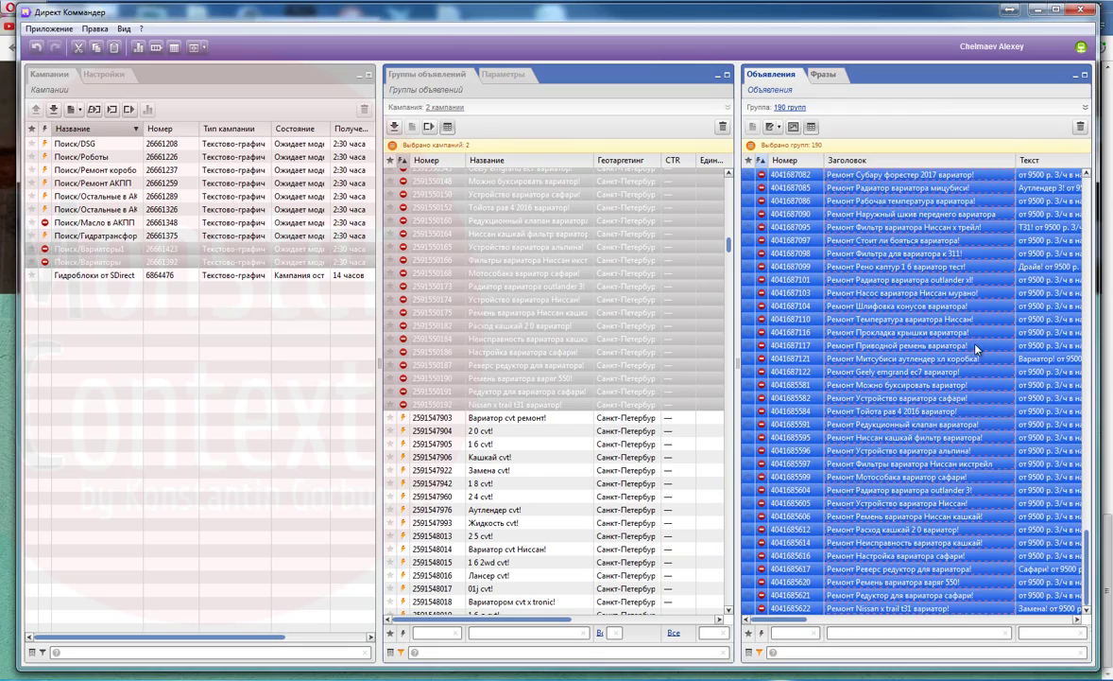
Filter the selected groups' ads by the heading «Ремен» and delete the ad groups they belong to.
{"action": "left_click", "coordinate": [847, 631]}
{"action": "type", "text": "Ремен"}
{"action": "right_click", "coordinate": [865, 239]}
{"action": "left_click", "coordinate": [790, 108]}
{"action": "right_click", "coordinate": [540, 227]}
{"action": "left_click", "coordinate": [576, 284]}
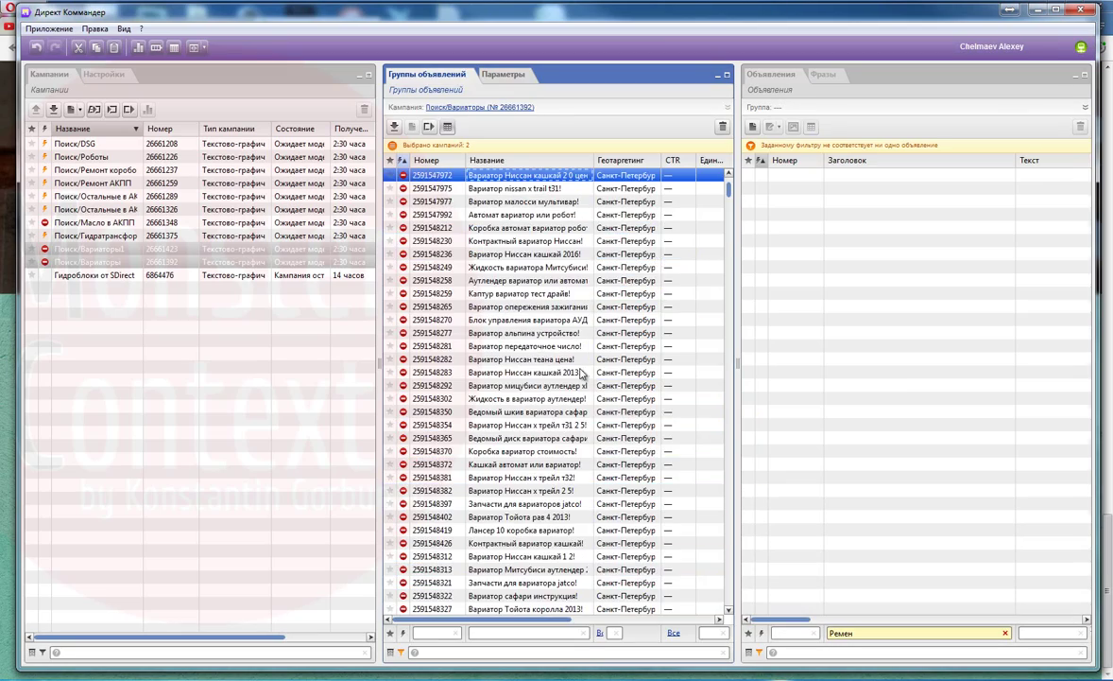
Add «ямаха» to the shared negative phrases of all ten Поиск campaigns, and take «ремень» back out of the list.
{"action": "left_click", "coordinate": [94, 143], "text": "shift"}
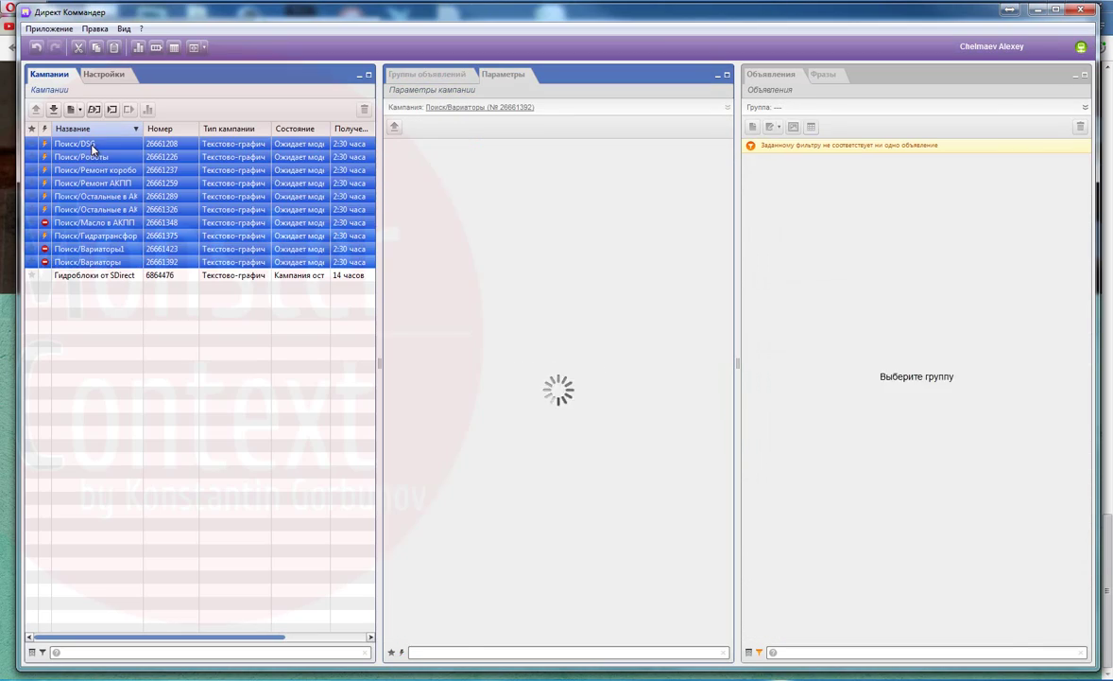
{"action": "type", "text": "мень"}
{"action": "left_click", "coordinate": [602, 436]}
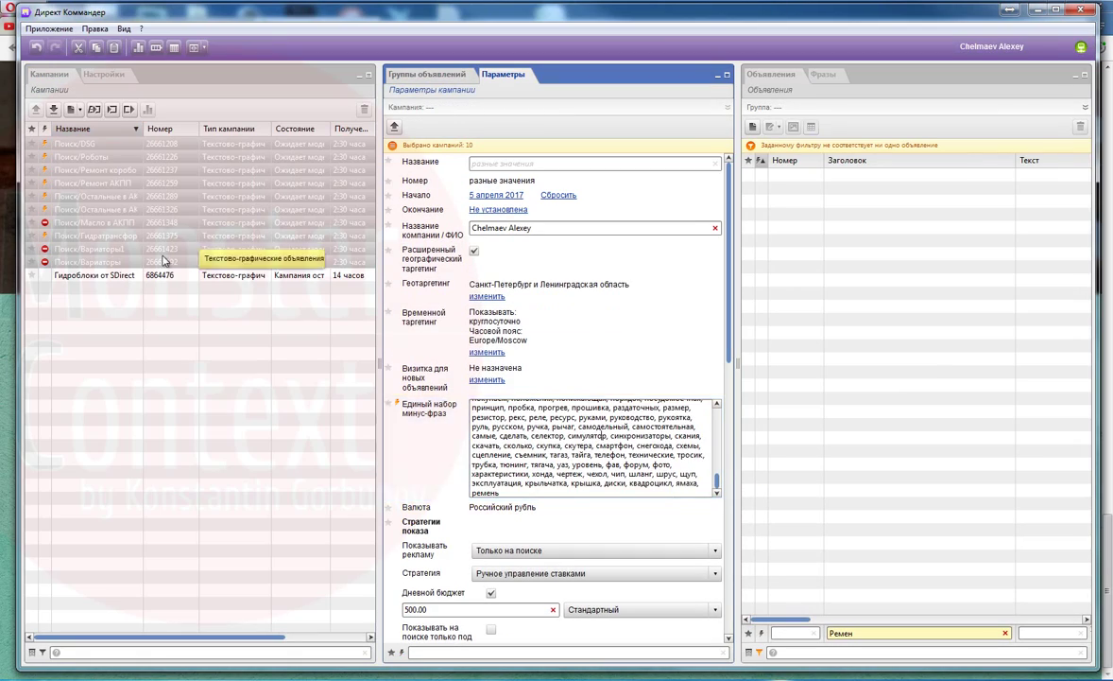
{"action": "key", "text": "BackSpace"}
Clear the «Ремен» heading filter, reselect the error-marked groups of both Вариаторы campaigns and look through all their ads.
{"action": "left_click", "coordinate": [1006, 633]}
{"action": "left_click", "coordinate": [110, 249]}
{"action": "left_click", "coordinate": [109, 261], "text": "shift"}
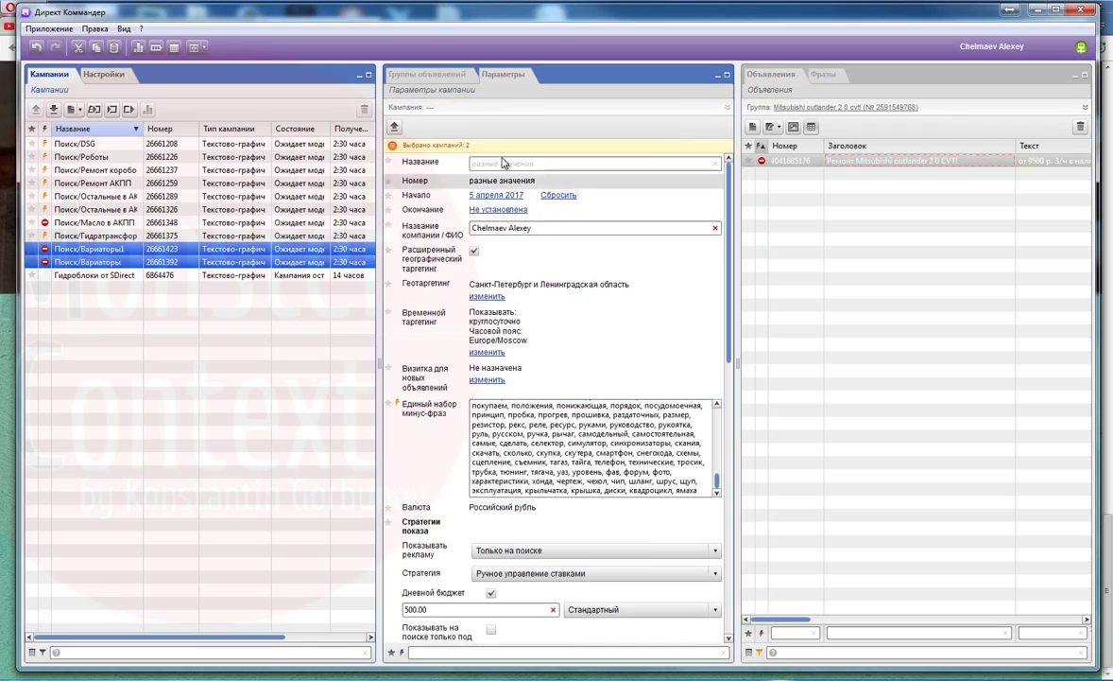
{"action": "left_click", "coordinate": [427, 75]}
{"action": "scroll", "coordinate": [522, 189], "scroll_direction": "up", "scroll_amount": 1}
{"action": "left_click", "coordinate": [523, 177]}
{"action": "left_click_drag", "start_coordinate": [728, 183], "coordinate": [728, 241]}
{"action": "left_click", "coordinate": [551, 255], "text": "shift"}
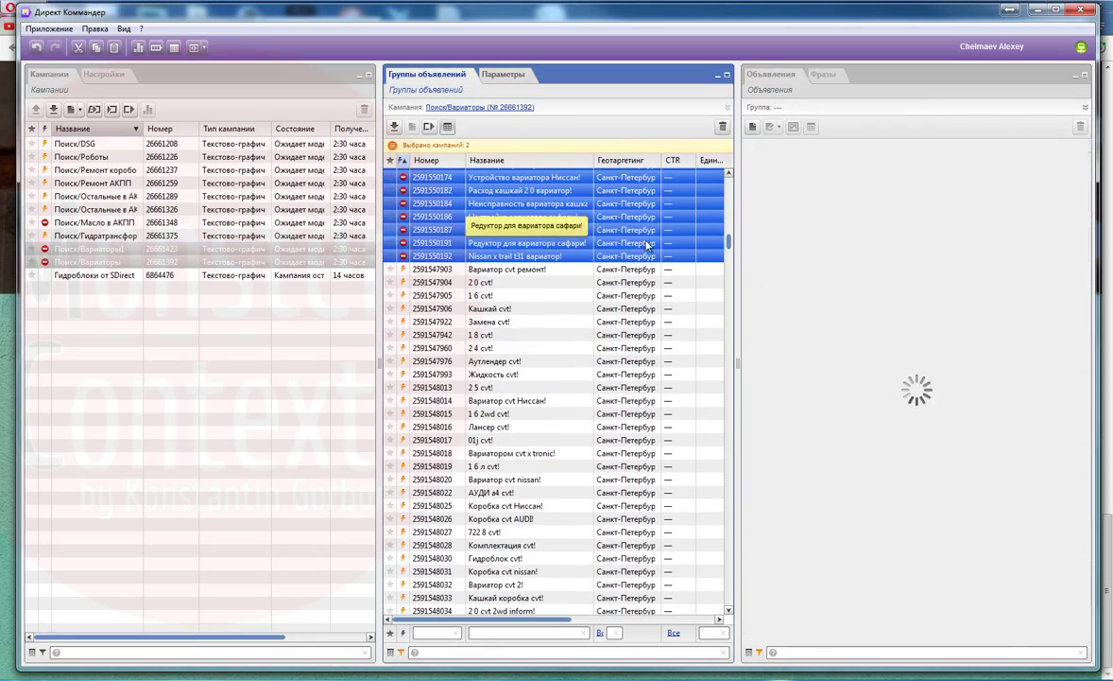
{"action": "left_click", "coordinate": [897, 253]}
{"action": "key", "text": "ctrl+a"}
{"action": "scroll", "coordinate": [954, 347], "scroll_direction": "down", "scroll_amount": 15}
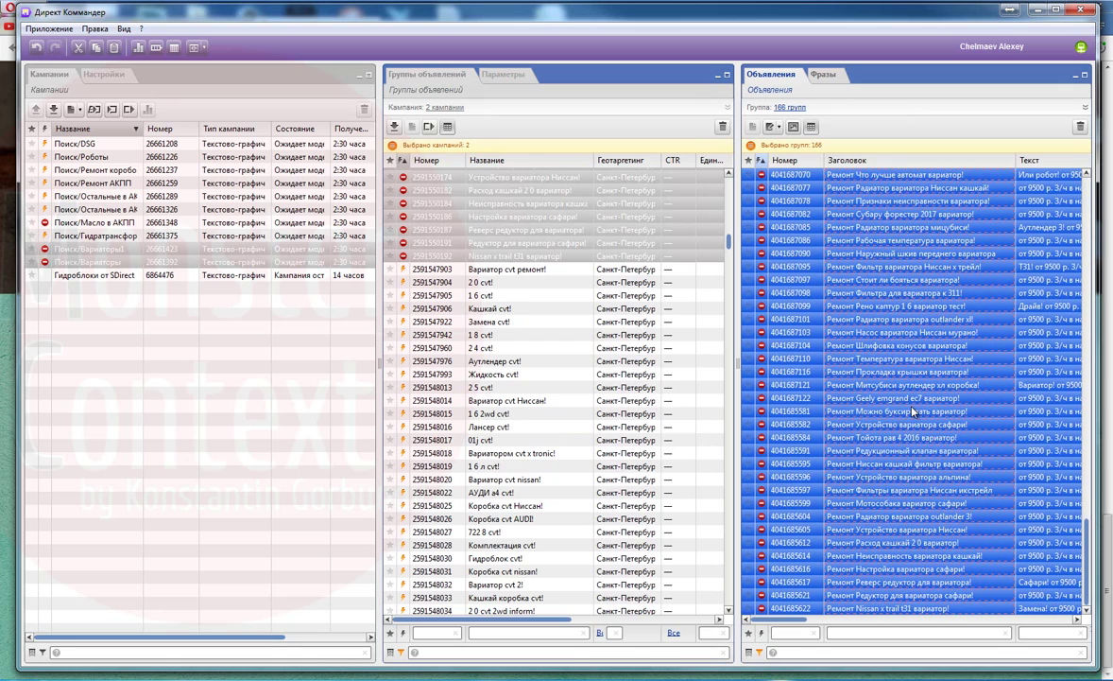
Filter the ads by the heading «мот» and delete the matching ad group.
{"action": "left_click", "coordinate": [838, 636]}
{"action": "type", "text": "мот"}
{"action": "left_click", "coordinate": [894, 107]}
{"action": "key", "text": "Delete"}
{"action": "left_click", "coordinate": [584, 371]}
Remove «Ремонт» from the headings of all ads in the remaining error-marked groups of both Вариаторы campaigns.
{"action": "left_click", "coordinate": [567, 267]}
{"action": "left_click_drag", "start_coordinate": [729, 244], "coordinate": [729, 181]}
{"action": "left_click", "coordinate": [541, 177], "text": "shift"}
{"action": "left_click", "coordinate": [839, 255]}
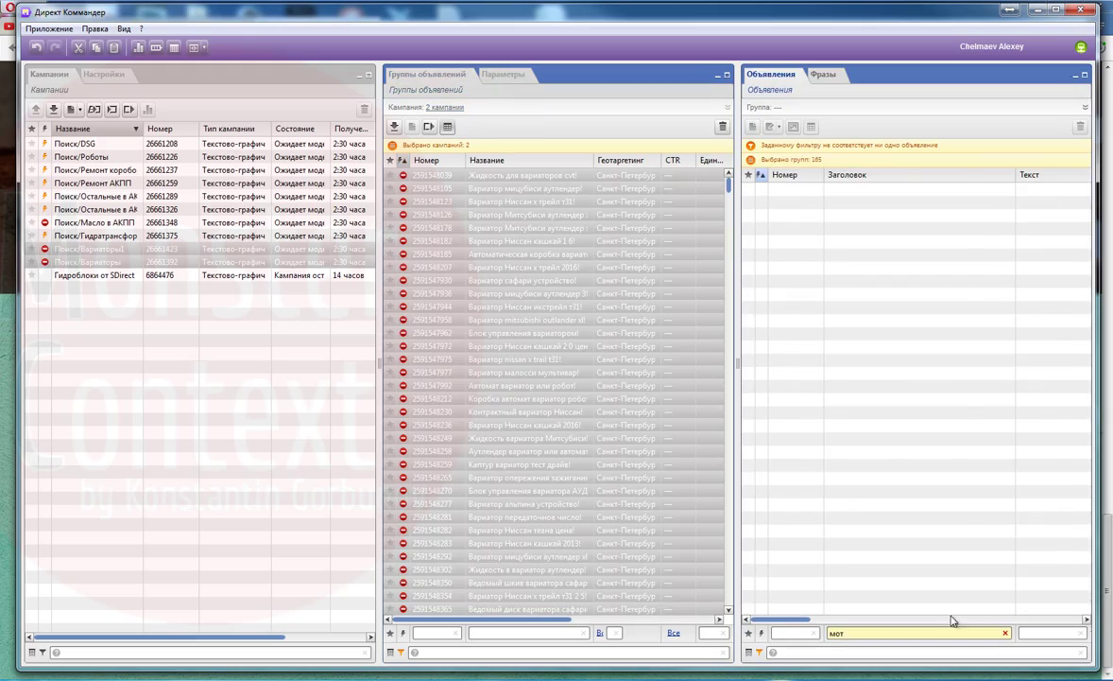
{"action": "left_click", "coordinate": [1005, 633]}
{"action": "left_click", "coordinate": [865, 309]}
{"action": "key", "text": "ctrl+a"}
{"action": "left_click", "coordinate": [813, 127]}
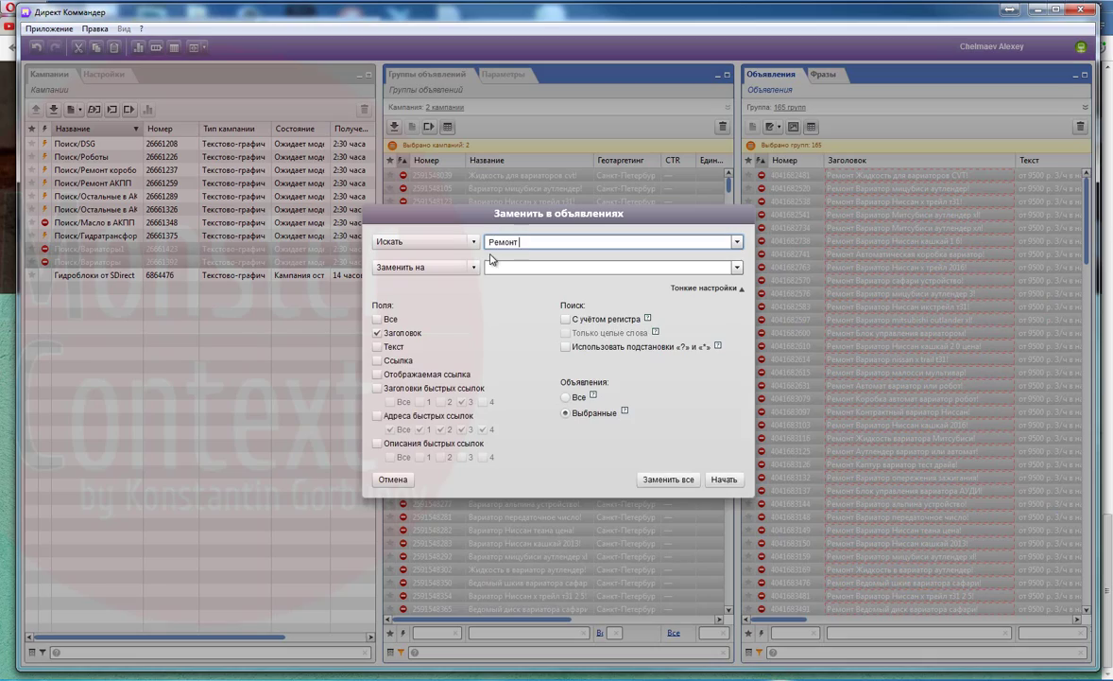
{"action": "left_click", "coordinate": [669, 479]}
{"action": "left_click", "coordinate": [571, 448]}
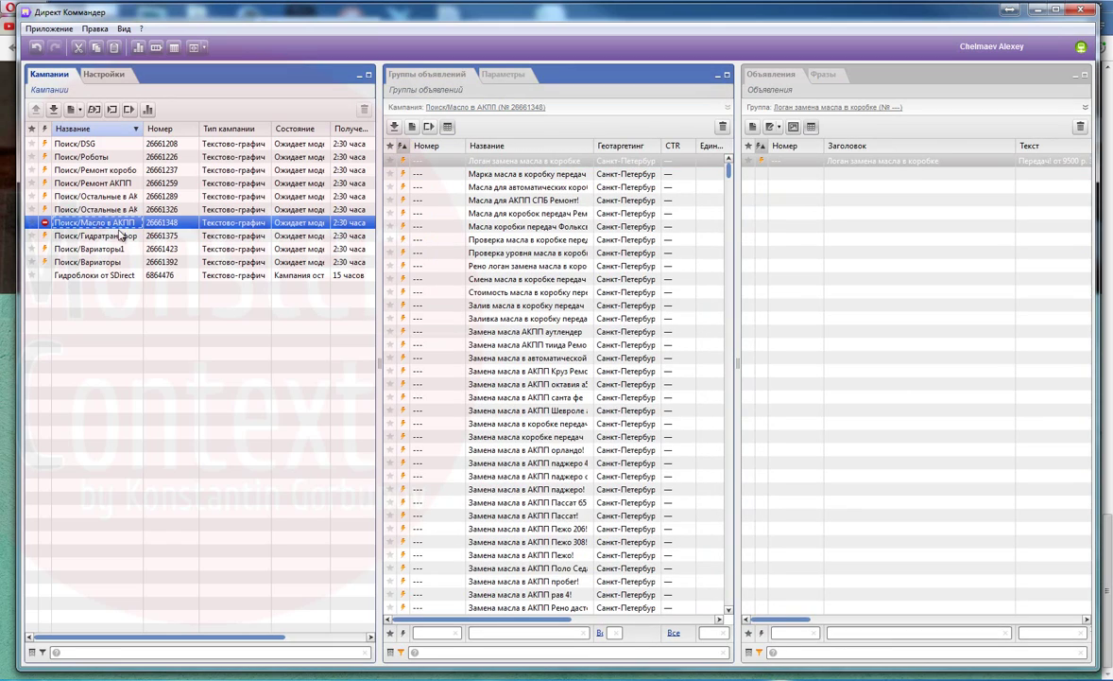
Create a new campaign and move the changed ad groups from Поиск/Масло в АКПП into it.
{"action": "left_click", "coordinate": [87, 125]}
{"action": "left_click", "coordinate": [86, 223]}
{"action": "left_click_drag", "start_coordinate": [728, 171], "coordinate": [727, 343]}
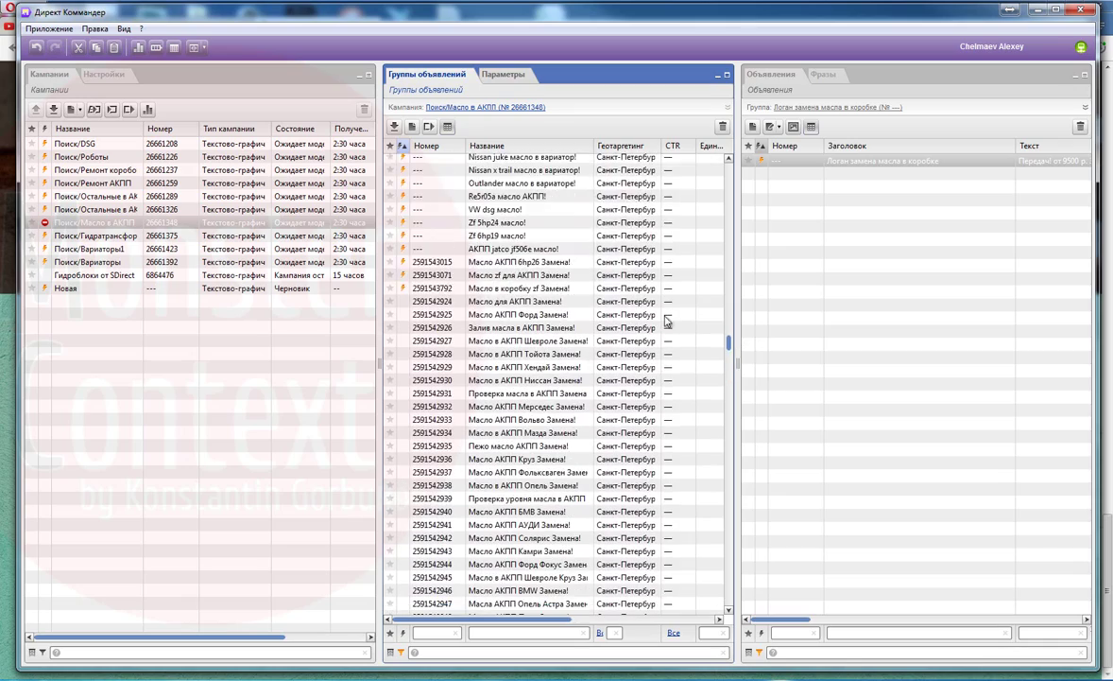
{"action": "left_click", "coordinate": [523, 288], "text": "shift"}
{"action": "left_click_drag", "start_coordinate": [523, 274], "coordinate": [83, 293]}
{"action": "left_click", "coordinate": [579, 372]}
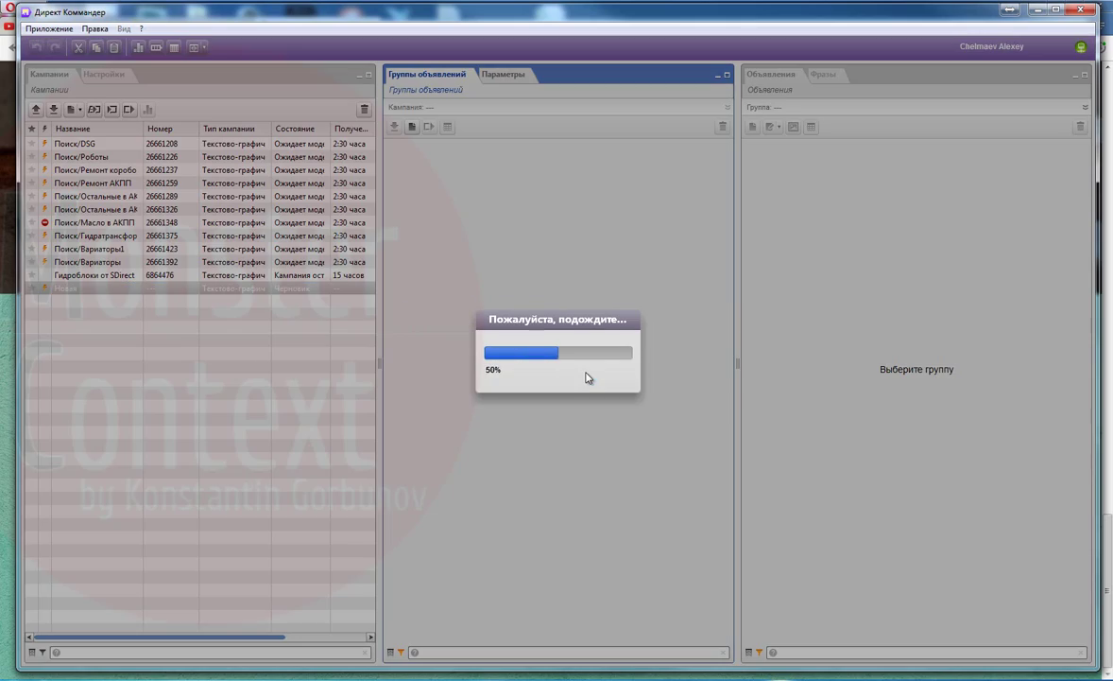
Rename the new campaign as Поиск/Масло в АКПП1.
{"action": "double_click", "coordinate": [106, 223]}
{"action": "key", "text": "ctrl+c"}
{"action": "double_click", "coordinate": [75, 288]}
{"action": "key", "text": "ctrl+v"}
{"action": "type", "text": "1"}
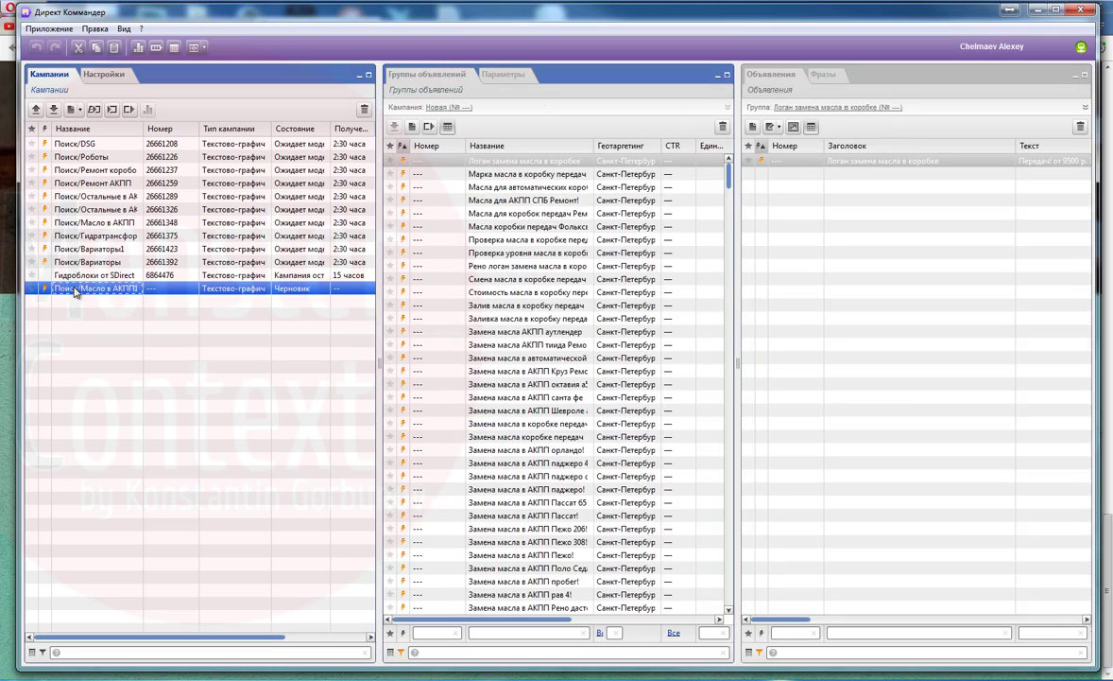
Copy the complete shared set of negative phrases from the Поиск/Масло в АКПП campaign parameters.
{"action": "left_click", "coordinate": [103, 226], "text": "ctrl"}
{"action": "left_click", "coordinate": [501, 76]}
{"action": "left_click", "coordinate": [104, 223]}
{"action": "left_click", "coordinate": [567, 430]}
{"action": "key", "text": "ctrl+a"}
{"action": "key", "text": "ctrl+c"}
Set the geotargeting of Поиск/Масло в АКПП1 and paste the copied negative phrases into its shared set.
{"action": "left_click", "coordinate": [104, 288]}
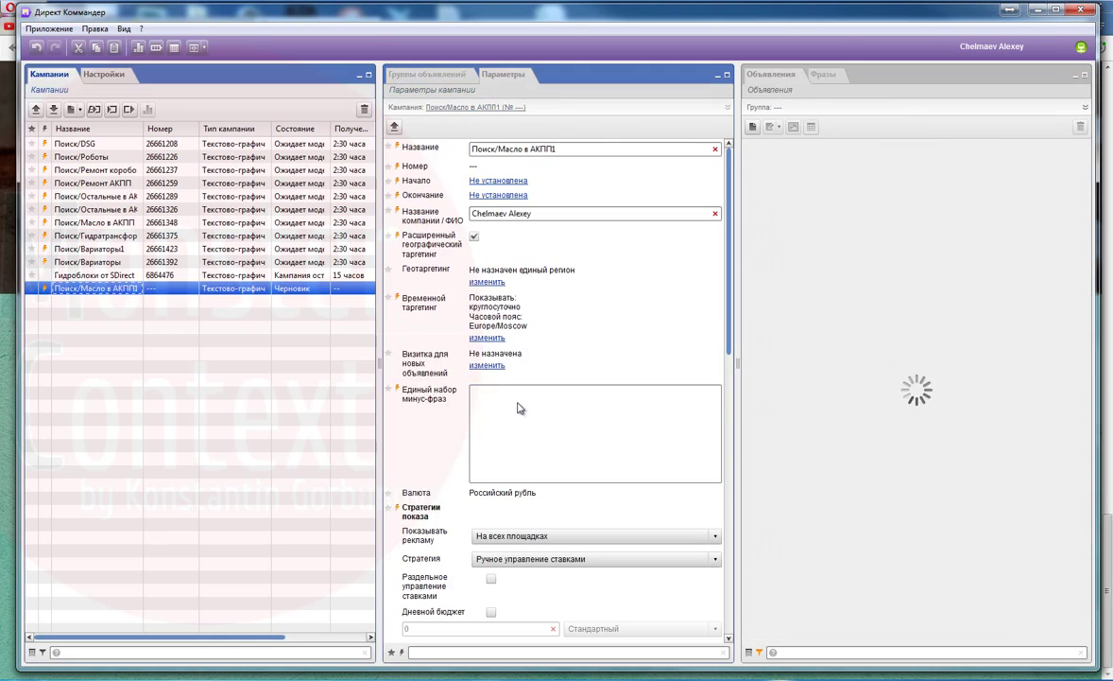
{"action": "left_click", "coordinate": [496, 281]}
{"action": "left_click", "coordinate": [467, 494]}
{"action": "left_click", "coordinate": [586, 430]}
{"action": "key", "text": "ctrl+v"}
Set Поиск/Масло в АКПП1 to show ads only on search (Только на поиске) and enable its daily budget.
{"action": "left_click", "coordinate": [552, 213]}
{"action": "scroll", "coordinate": [567, 284], "scroll_direction": "down", "scroll_amount": 3}
{"action": "left_click", "coordinate": [586, 378]}
{"action": "left_click", "coordinate": [506, 406]}
{"action": "left_click", "coordinate": [96, 223]}
{"action": "left_click", "coordinate": [95, 129]}
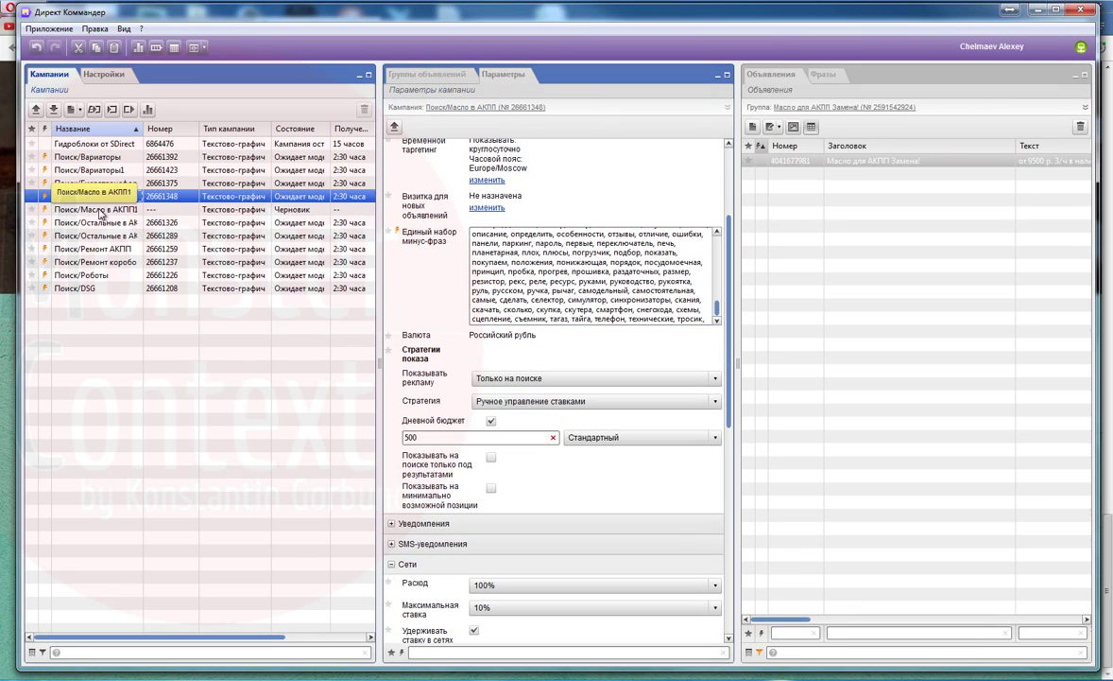
{"action": "left_click", "coordinate": [101, 210]}
{"action": "left_click", "coordinate": [491, 420]}
Copy the additional Метрика counter from Поиск/Масло в АКПП into the same parameter of Поиск/Масло в АКПП1.
{"action": "scroll", "coordinate": [558, 434], "scroll_direction": "down", "scroll_amount": 10}
{"action": "left_click", "coordinate": [96, 196]}
{"action": "double_click", "coordinate": [490, 591]}
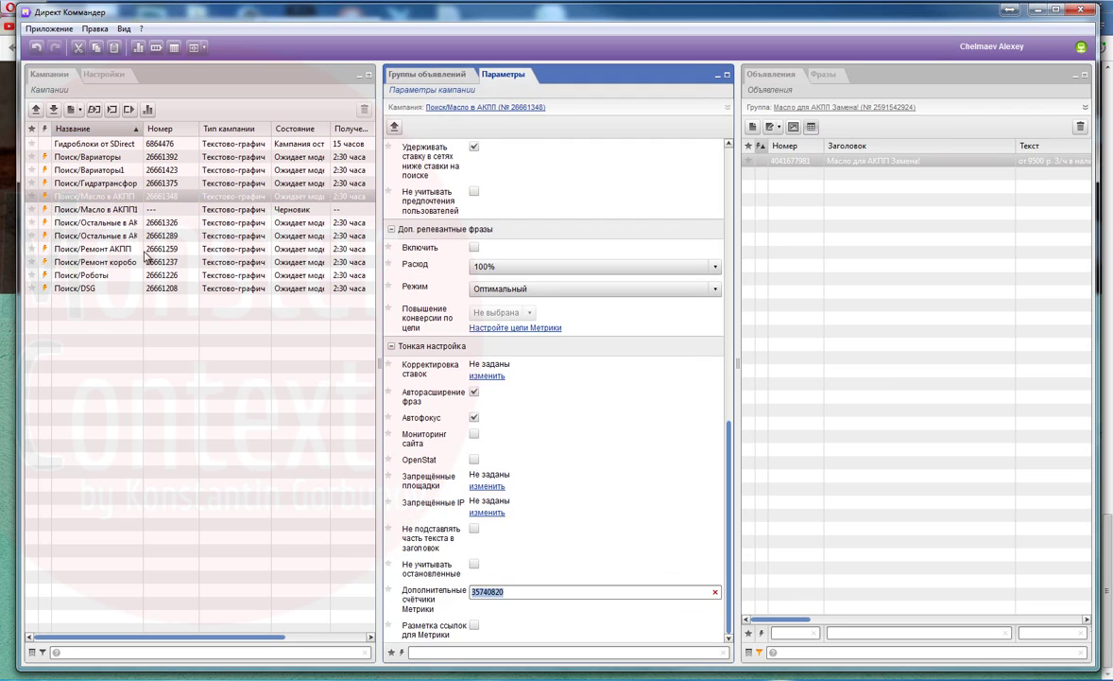
{"action": "left_click", "coordinate": [97, 236]}
{"action": "left_click", "coordinate": [96, 210]}
{"action": "left_click", "coordinate": [510, 591]}
{"action": "key", "text": "ctrl+v"}
Turn off phrase auto-expansion (Авторасширение фраз) for all Поиск campaigns and send them to the server.
{"action": "left_click", "coordinate": [98, 287]}
{"action": "left_click", "coordinate": [99, 157], "text": "shift"}
{"action": "left_click", "coordinate": [474, 393]}
{"action": "left_click", "coordinate": [36, 110]}
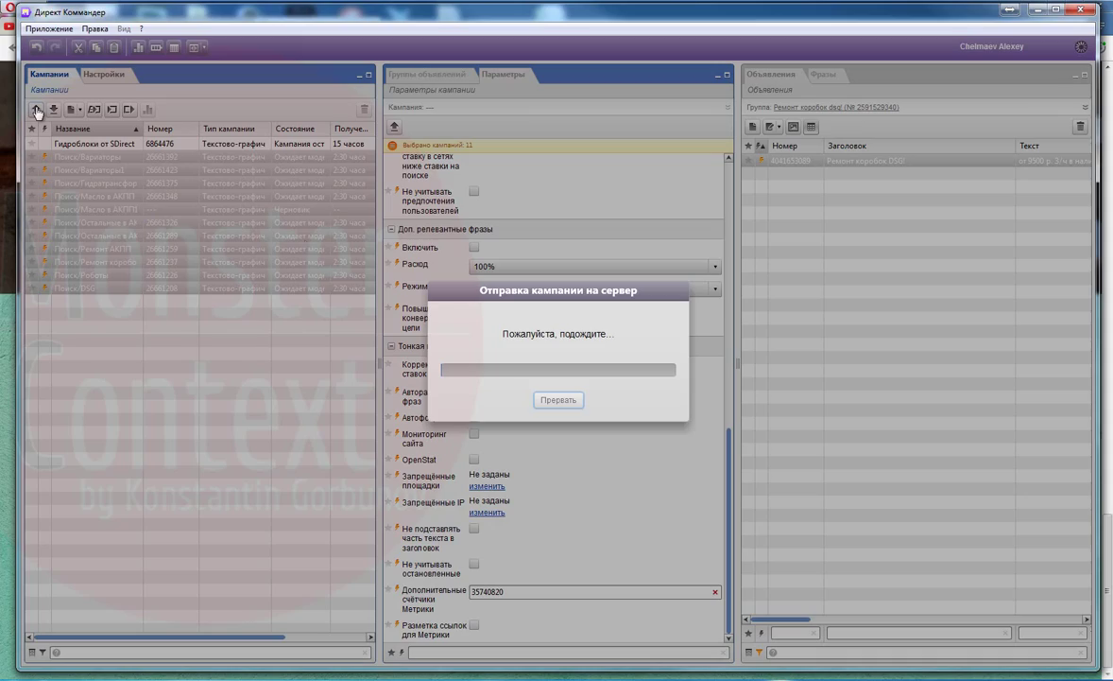
Duplicate the Поиск/Роботы campaign.
{"action": "left_click", "coordinate": [106, 184]}
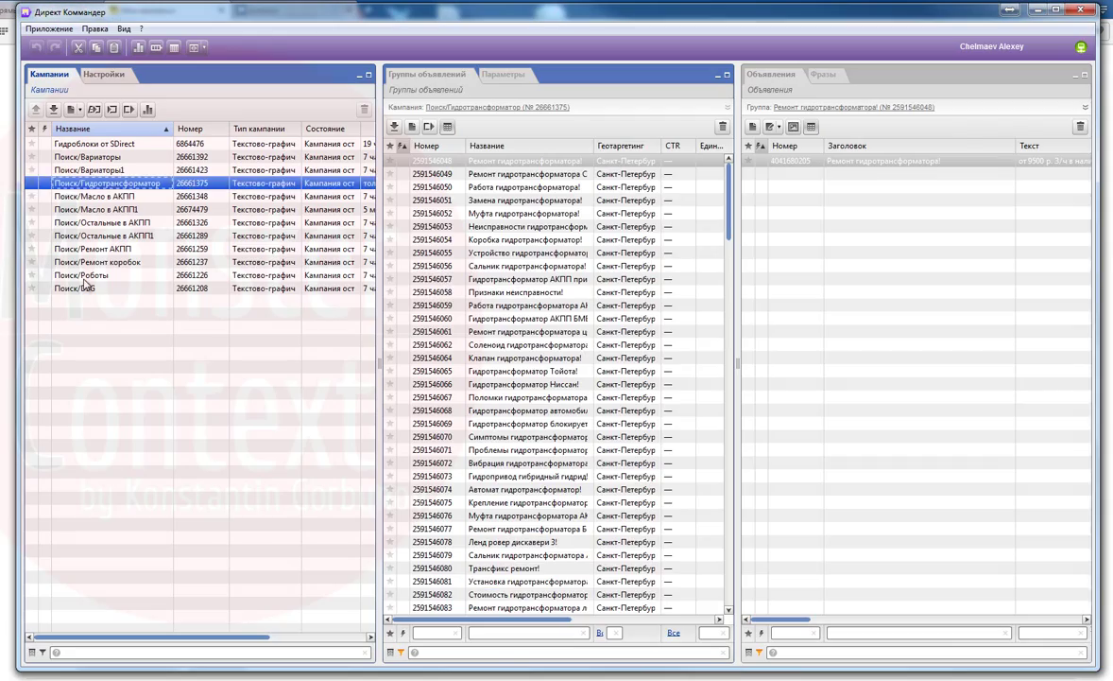
{"action": "left_click", "coordinate": [87, 275]}
{"action": "key", "text": "ctrl+c"}
{"action": "key", "text": "ctrl+v"}
{"action": "left_click", "coordinate": [581, 377]}
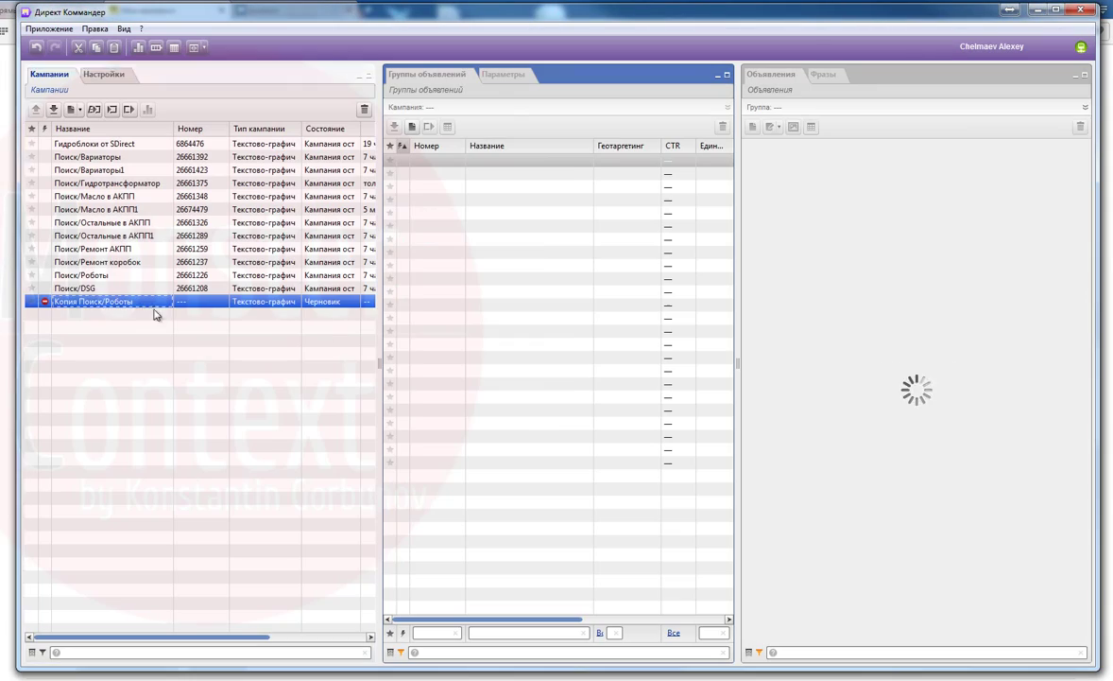
Delete the first five ad groups from the copy of Поиск/Роботы.
{"action": "left_click", "coordinate": [499, 213]}
{"action": "left_click", "coordinate": [503, 164], "text": "shift"}
{"action": "key", "text": "Delete"}
{"action": "key", "text": "Return"}
Move all ad groups from Поиск/DSG into the copy of Поиск/Роботы.
{"action": "left_click", "coordinate": [91, 290]}
{"action": "left_click", "coordinate": [535, 217]}
{"action": "key", "text": "ctrl+a"}
{"action": "key", "text": "ctrl+x"}
{"action": "left_click", "coordinate": [93, 301]}
{"action": "left_click", "coordinate": [501, 312]}
{"action": "key", "text": "ctrl+v"}
{"action": "left_click", "coordinate": [585, 381]}
Rename the campaign copy as РСЯ/Роботы+DSG and set it to show ads only in networks (Только в сетях).
{"action": "left_click", "coordinate": [78, 301]}
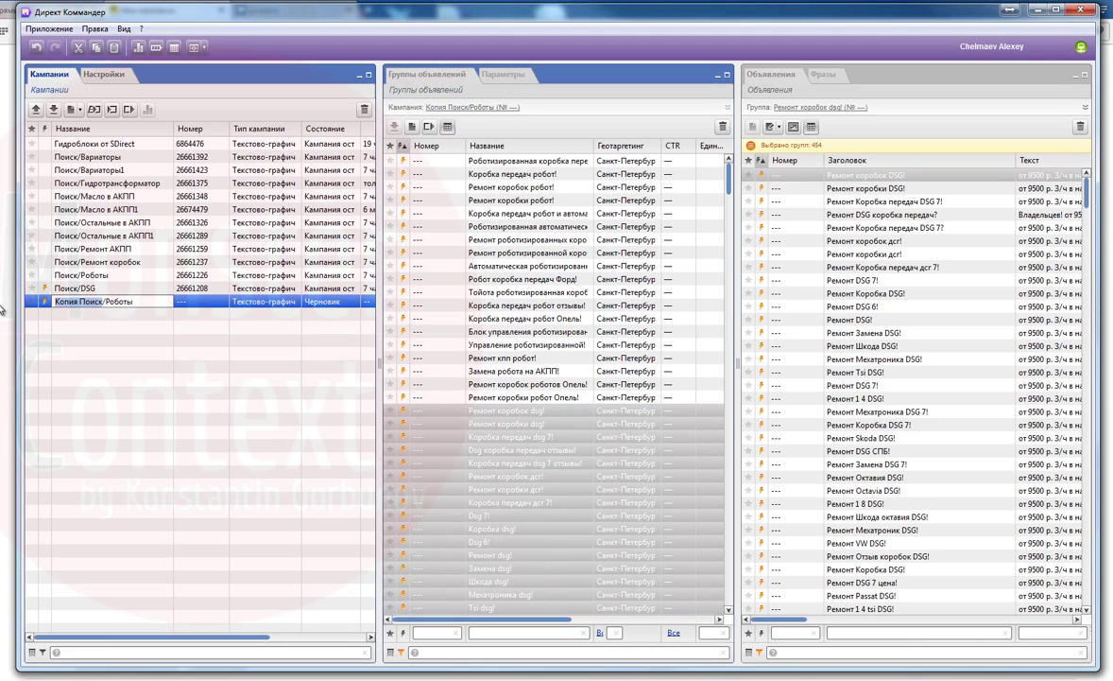
{"action": "left_click", "coordinate": [527, 384]}
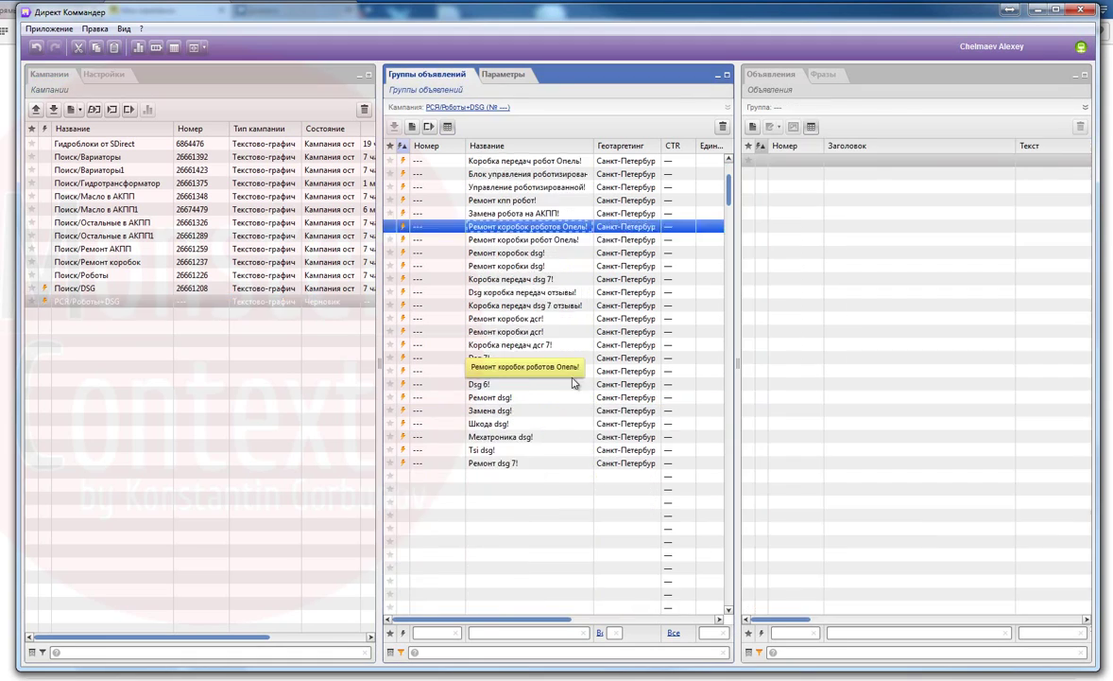
{"action": "left_click", "coordinate": [503, 75]}
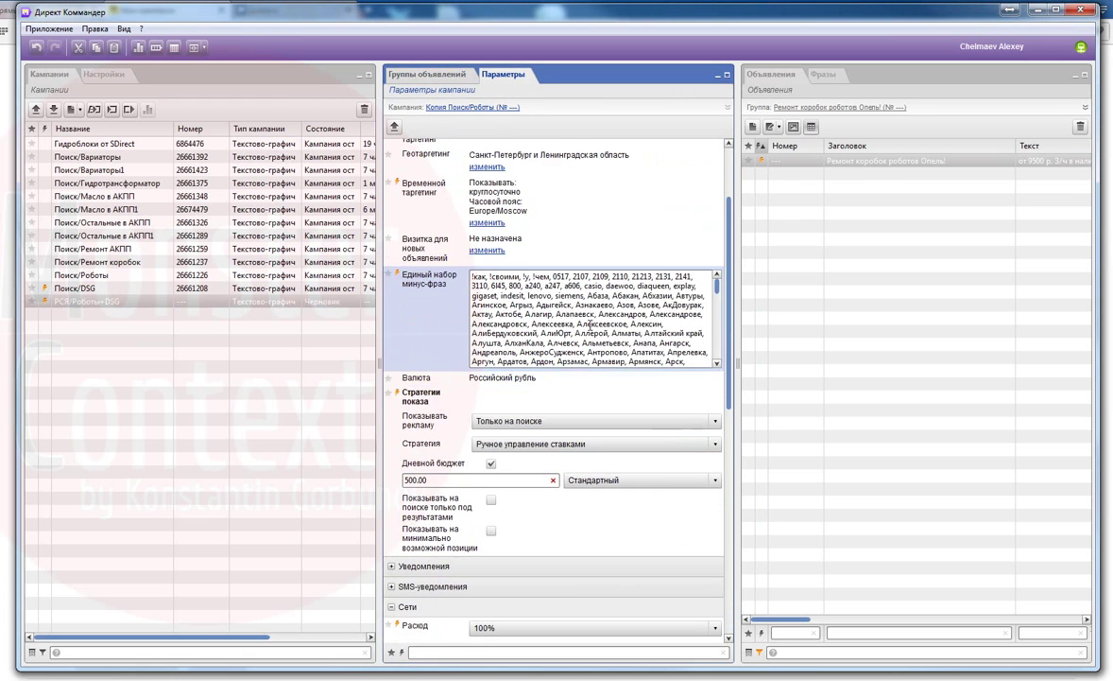
{"action": "scroll", "coordinate": [469, 533], "scroll_direction": "down", "scroll_amount": 5}
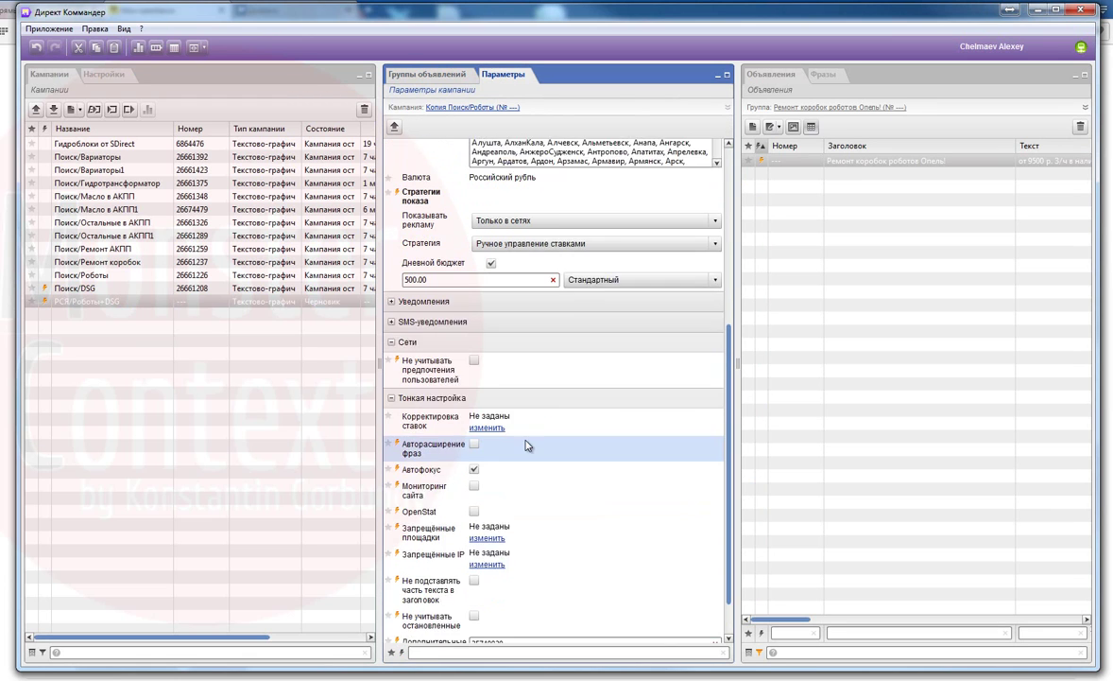
{"action": "scroll", "coordinate": [479, 438], "scroll_direction": "up", "scroll_amount": 10}
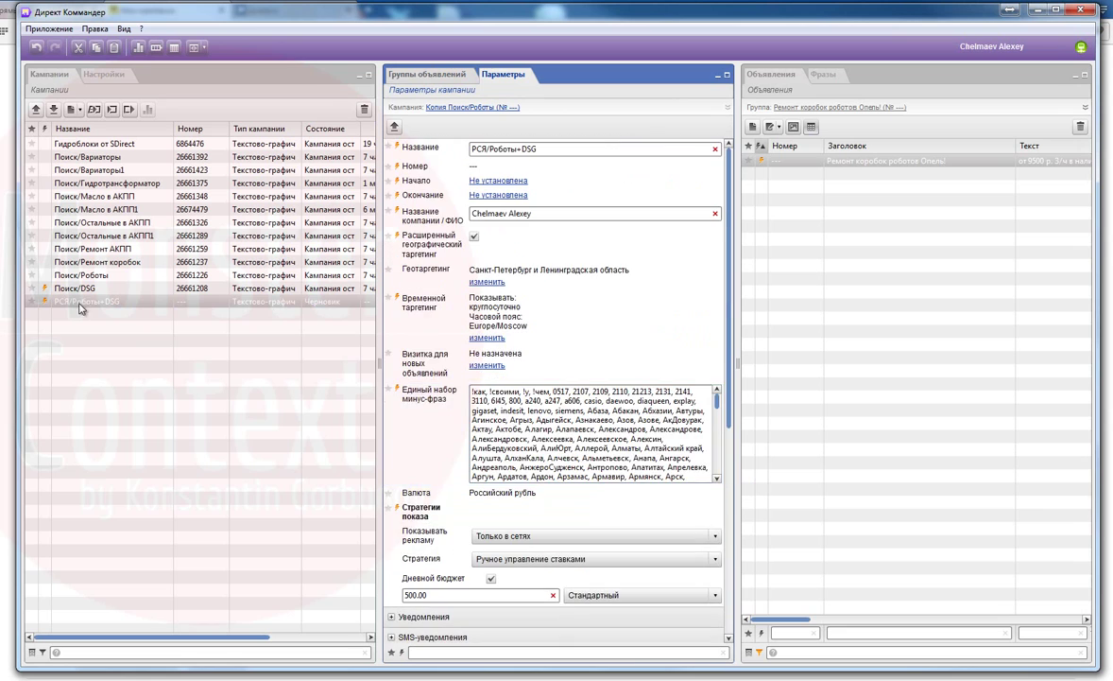
{"action": "scroll", "coordinate": [396, 376], "scroll_direction": "down", "scroll_amount": 6}
{"action": "scroll", "coordinate": [416, 383], "scroll_direction": "up", "scroll_amount": 5}
{"action": "left_click", "coordinate": [106, 286]}
{"action": "left_click", "coordinate": [106, 275]}
{"action": "left_click", "coordinate": [416, 75]}
{"action": "left_click", "coordinate": [92, 159], "text": "shift"}
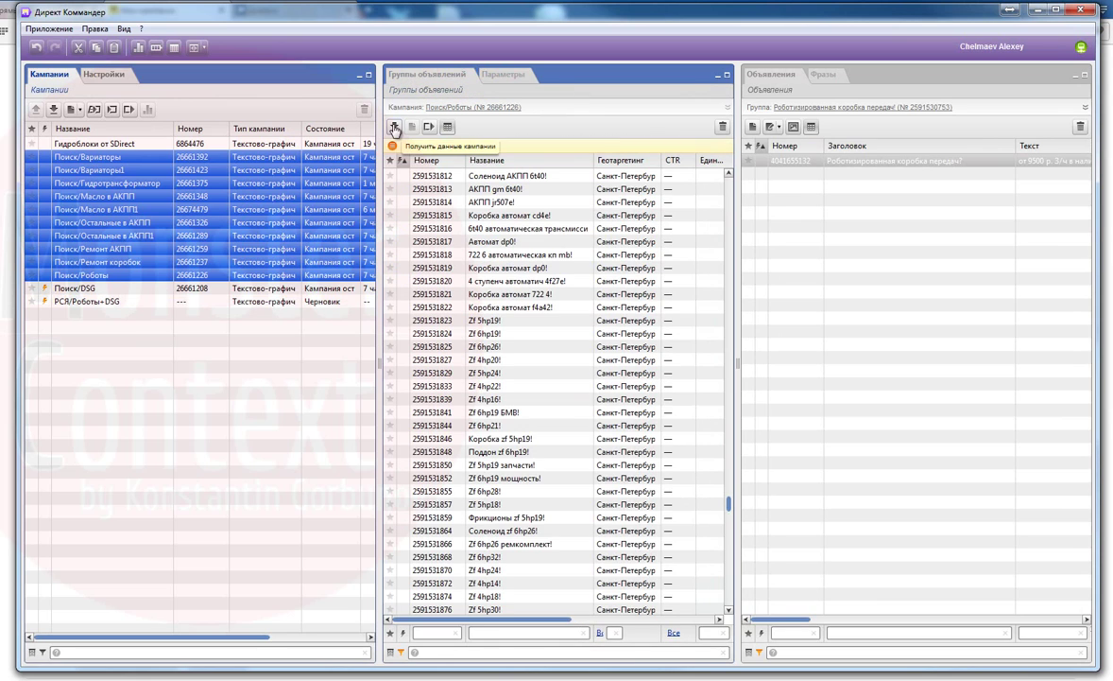
{"action": "left_click", "coordinate": [118, 275]}
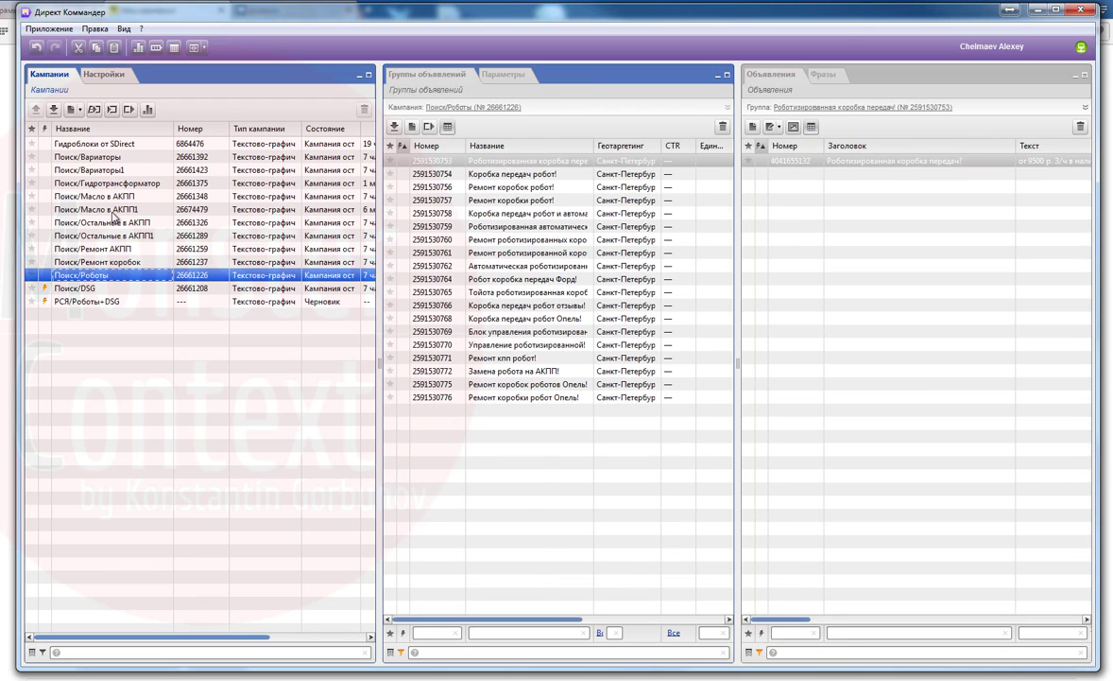
Export the campaigns Поиск/Вариаторы and Поиск/Вариаторы1 together to a file named вариаторы.
{"action": "left_click", "coordinate": [95, 156]}
{"action": "left_click", "coordinate": [95, 170], "text": "shift"}
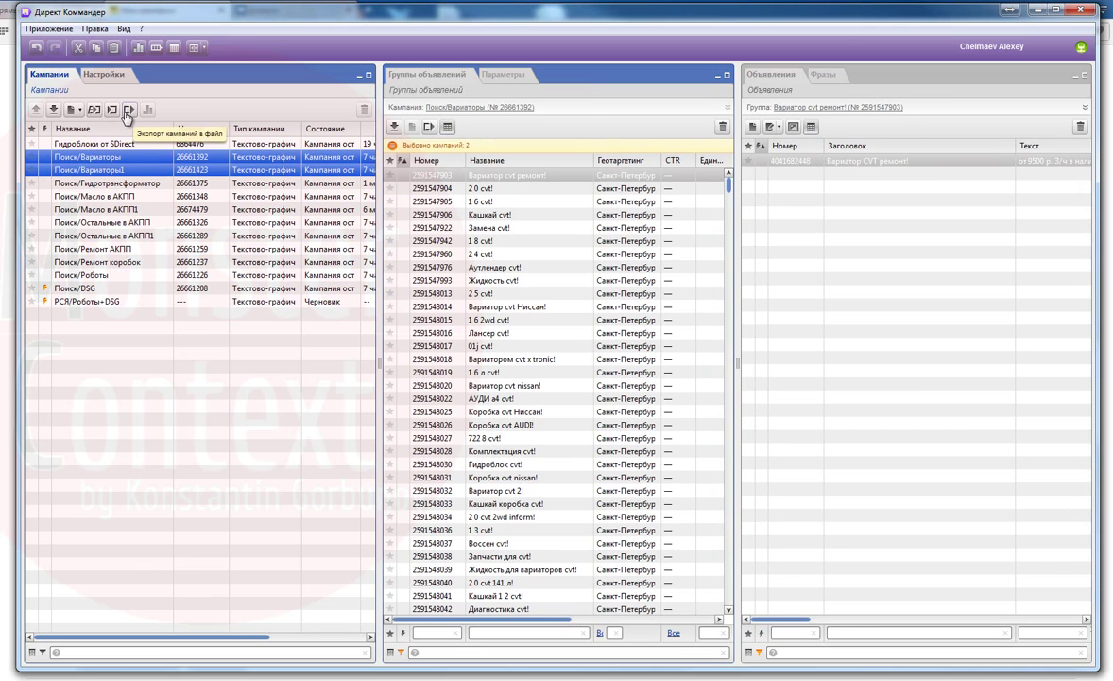
{"action": "left_click", "coordinate": [127, 111]}
{"action": "left_click", "coordinate": [565, 390]}
{"action": "type", "text": "вариатор"}
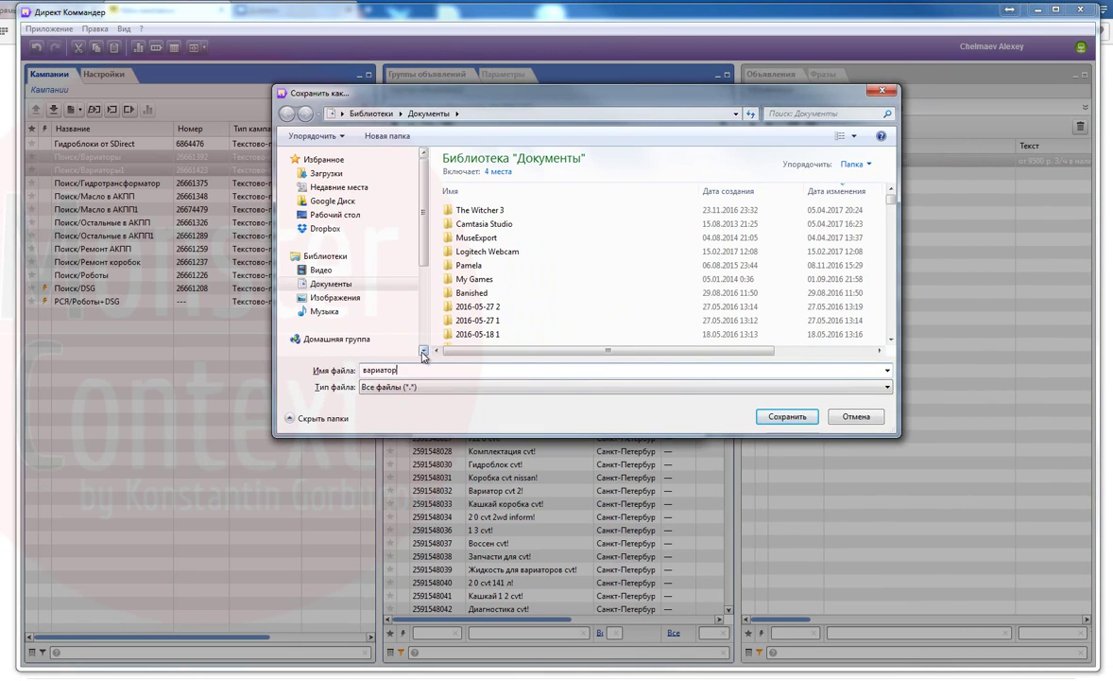
{"action": "type", "text": "ы"}
{"action": "key", "text": "Return"}
Open the exported вариаторы.csv in Excel and delete the unneeded columns that precede the Заголовок column.
{"action": "left_click", "coordinate": [560, 463]}
{"action": "left_click", "coordinate": [222, 255]}
{"action": "left_click_drag", "start_coordinate": [153, 164], "coordinate": [183, 163]}
{"action": "right_click", "coordinate": [162, 164]}
{"action": "left_click", "coordinate": [201, 248]}
{"action": "right_click", "coordinate": [300, 164]}
{"action": "left_click", "coordinate": [335, 247]}
{"action": "right_click", "coordinate": [300, 162]}
{"action": "left_click", "coordinate": [336, 248]}
{"action": "right_click", "coordinate": [341, 162]}
{"action": "left_click", "coordinate": [376, 247]}
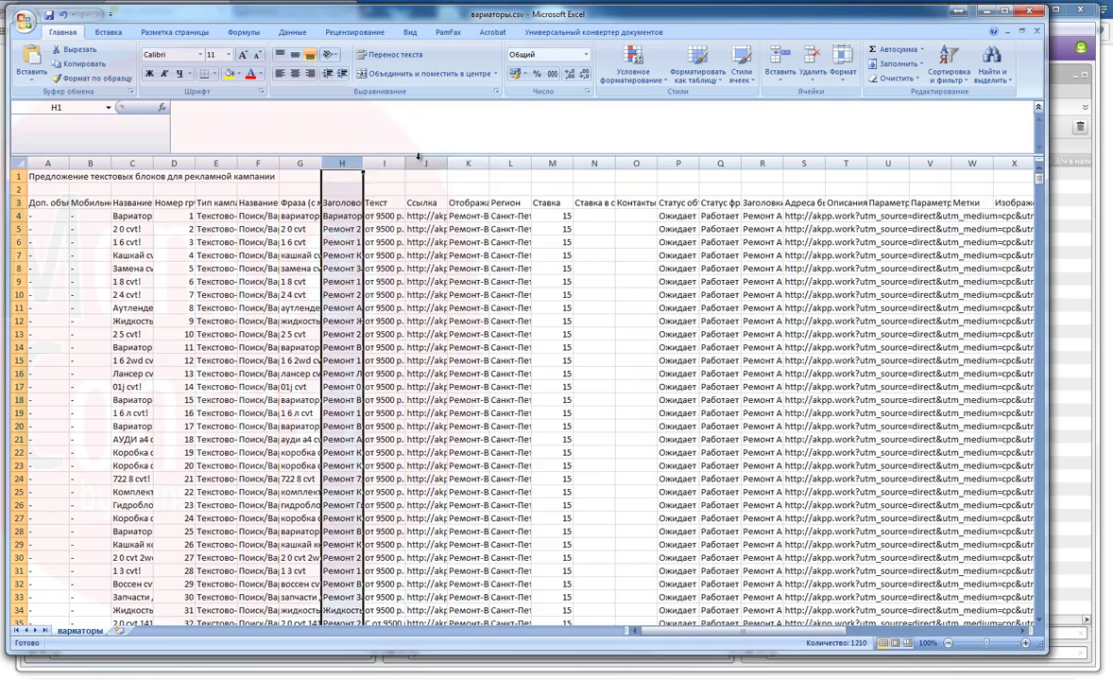
Delete the columns from Ставка through the phrase status column, plus all columns after Адреса быстрых ссылок.
{"action": "left_click", "coordinate": [523, 163]}
{"action": "left_click", "coordinate": [548, 163]}
{"action": "left_click", "coordinate": [717, 163], "text": "shift"}
{"action": "right_click", "coordinate": [660, 162]}
{"action": "left_click", "coordinate": [693, 248]}
{"action": "left_click", "coordinate": [635, 164]}
{"action": "left_click_drag", "start_coordinate": [676, 630], "coordinate": [624, 636]}
{"action": "left_click", "coordinate": [628, 164], "text": "shift"}
{"action": "right_click", "coordinate": [628, 164]}
{"action": "left_click", "coordinate": [662, 247]}
{"action": "left_click", "coordinate": [217, 268]}
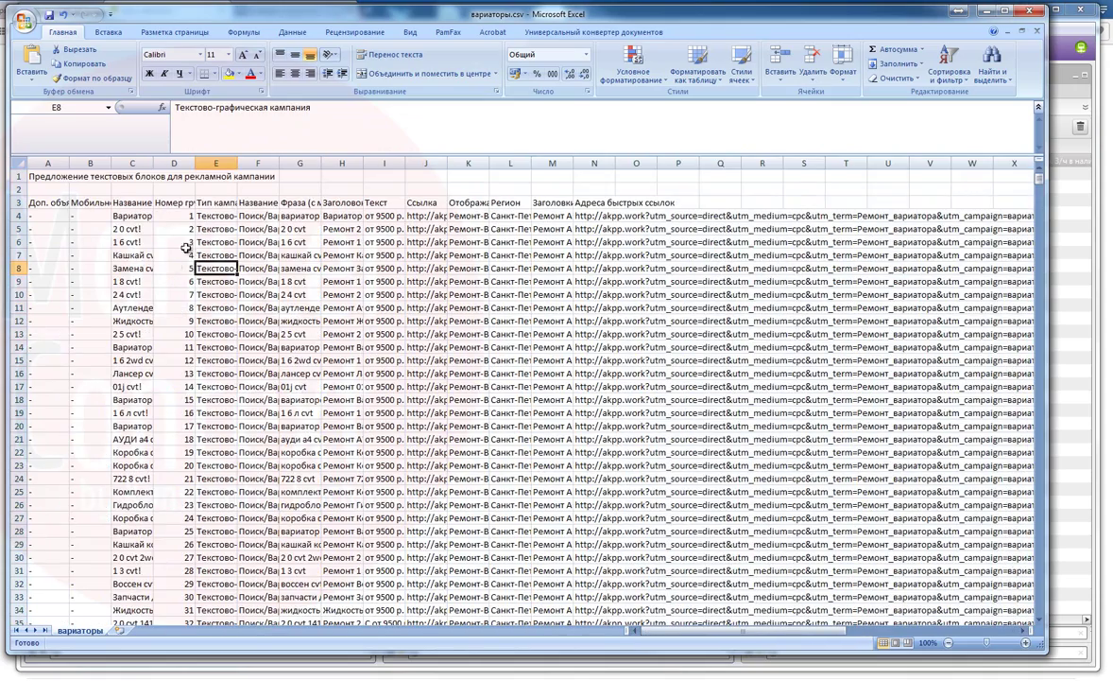
Widen the Название группы and Фраза columns to fit their text and turn on the autofilter for the whole sheet.
{"action": "left_click_drag", "start_coordinate": [154, 163], "coordinate": [214, 164]}
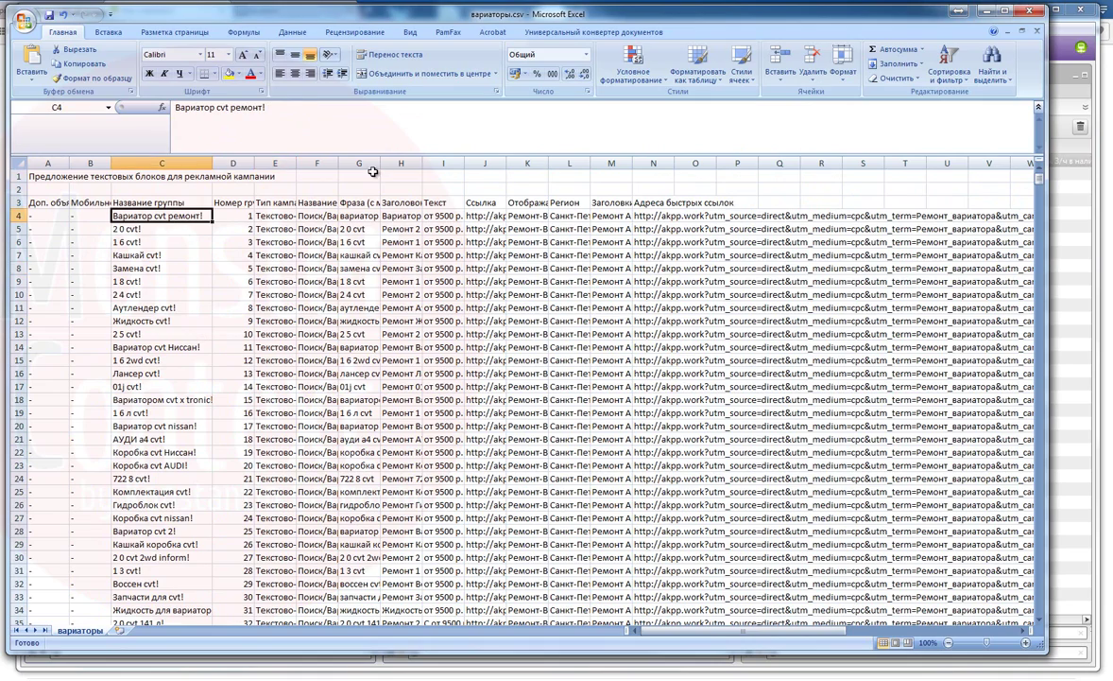
{"action": "double_click", "coordinate": [380, 163]}
{"action": "left_click", "coordinate": [161, 163]}
{"action": "left_click", "coordinate": [633, 66]}
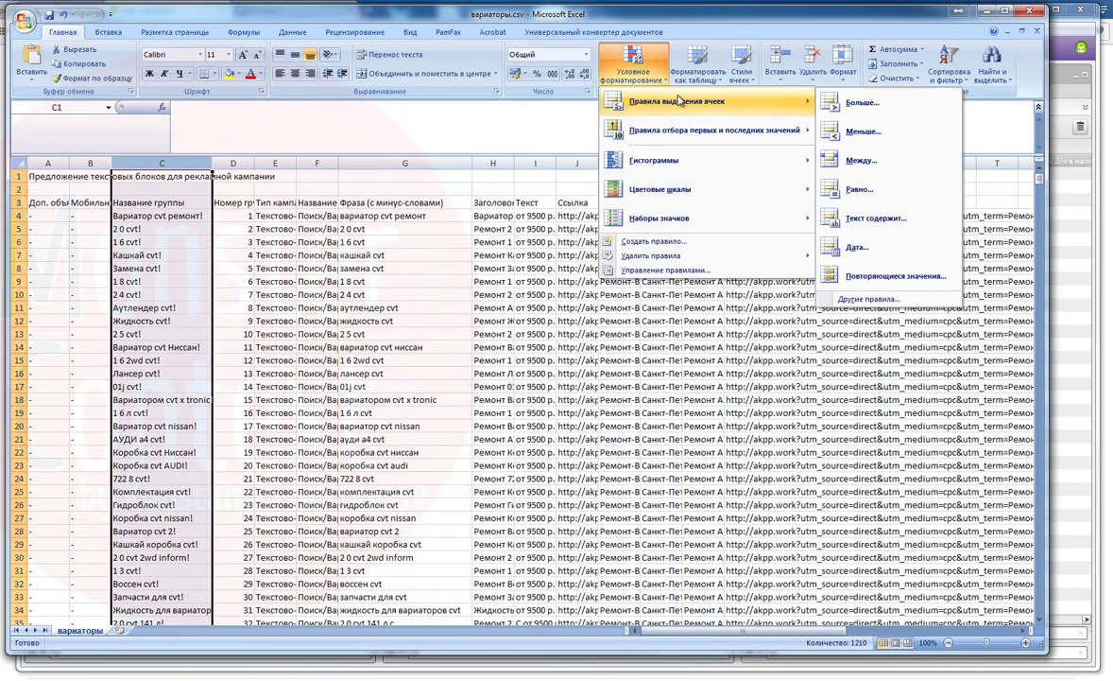
{"action": "left_click", "coordinate": [19, 163]}
{"action": "left_click", "coordinate": [967, 143]}
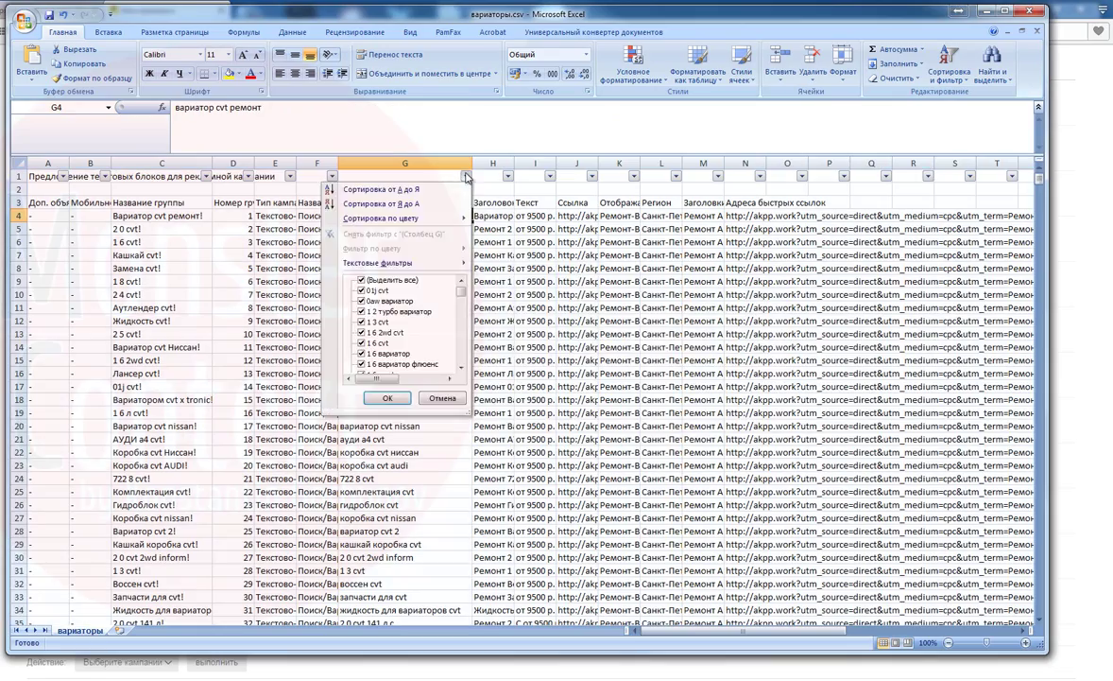
Filter the phrases containing cvt and fill group name «Вариатор cvt ремонт!» and heading «Вариатор CVT ремонт!» down all filtered rows.
{"action": "left_click", "coordinate": [586, 316]}
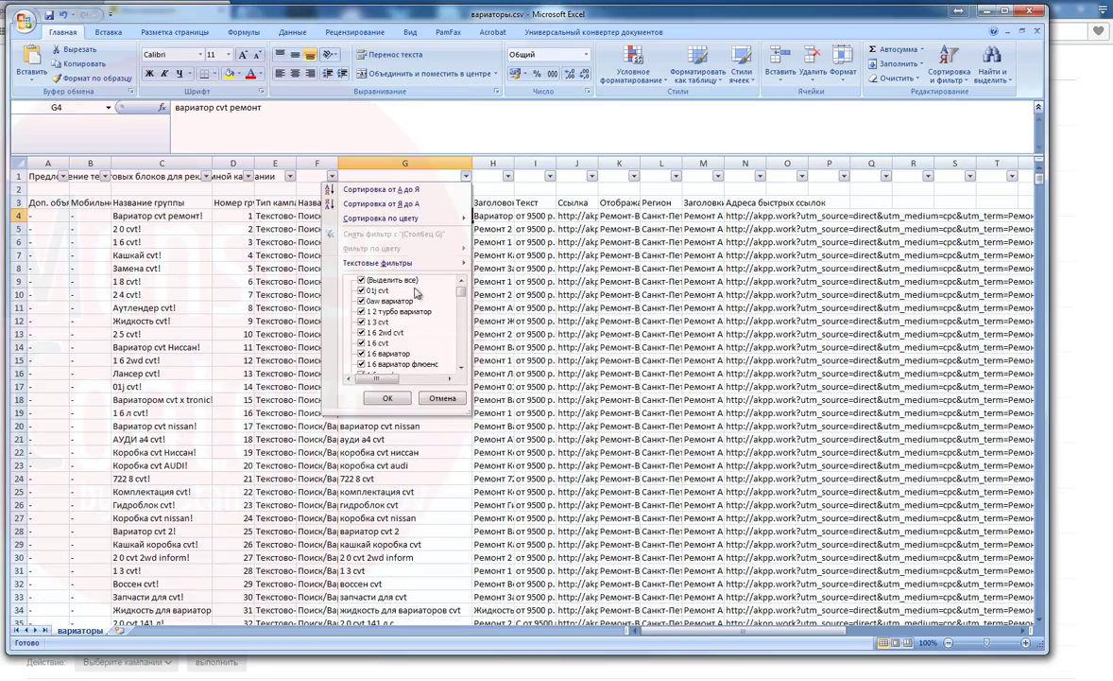
{"action": "left_click", "coordinate": [586, 317]}
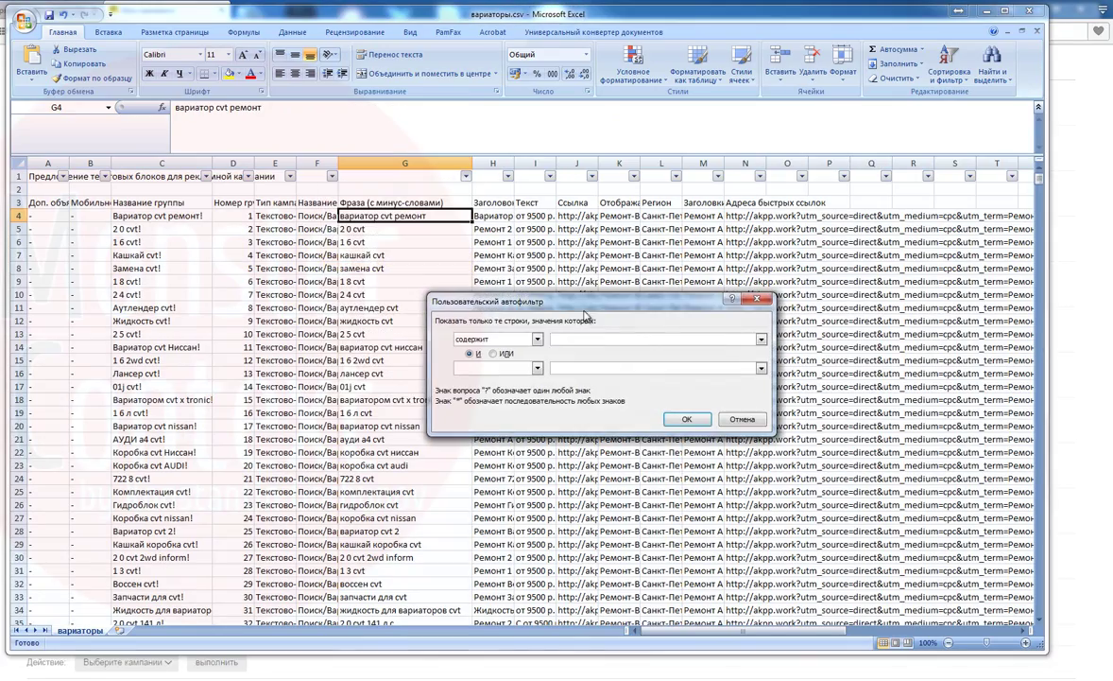
{"action": "key", "text": "Return"}
{"action": "left_click_drag", "start_coordinate": [213, 195], "coordinate": [187, 620]}
{"action": "scroll", "coordinate": [427, 315], "scroll_direction": "up", "scroll_amount": 20}
{"action": "left_click", "coordinate": [492, 189]}
{"action": "left_click_drag", "start_coordinate": [514, 196], "coordinate": [510, 605]}
{"action": "scroll", "coordinate": [509, 449], "scroll_direction": "up", "scroll_amount": 20}
Set the group number to 1 for all filtered cvt rows and clear the phrase filter.
{"action": "left_click", "coordinate": [240, 190]}
{"action": "key", "text": "ctrl+c"}
{"action": "key", "text": "ctrl+shift+Down"}
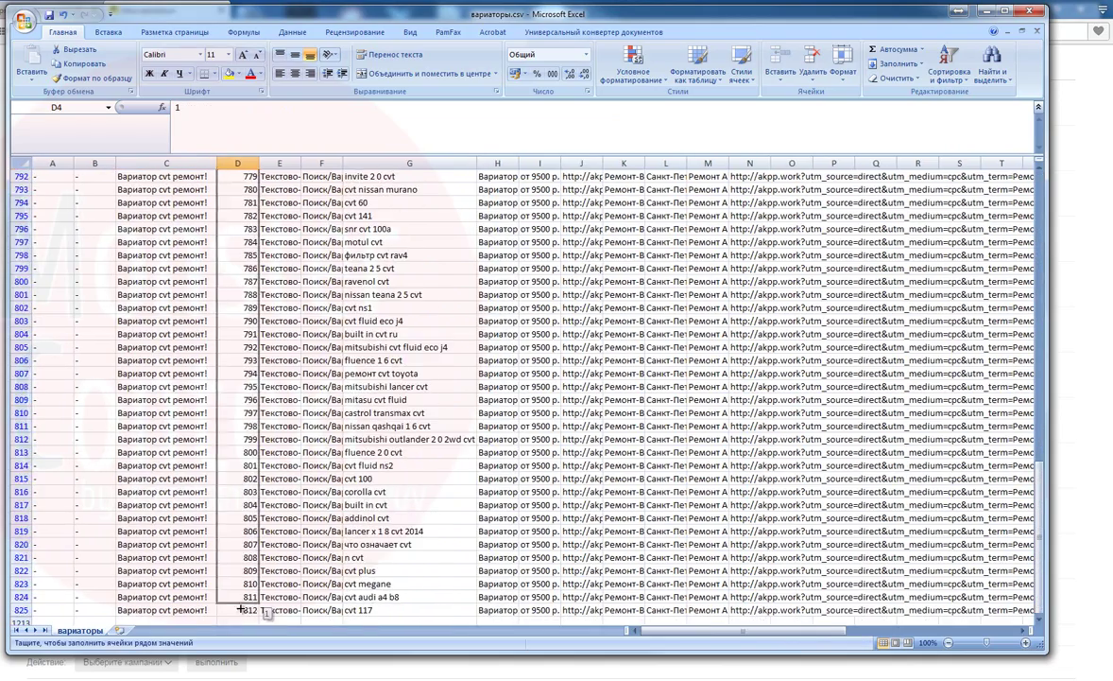
{"action": "key", "text": "ctrl+v"}
{"action": "key", "text": "ctrl+BackSpace"}
{"action": "left_click", "coordinate": [466, 176]}
{"action": "left_click", "coordinate": [387, 232]}
{"action": "left_click", "coordinate": [284, 295]}
Widen the Заголовок column until the full headings fit.
{"action": "scroll", "coordinate": [340, 310], "scroll_direction": "down", "scroll_amount": 12}
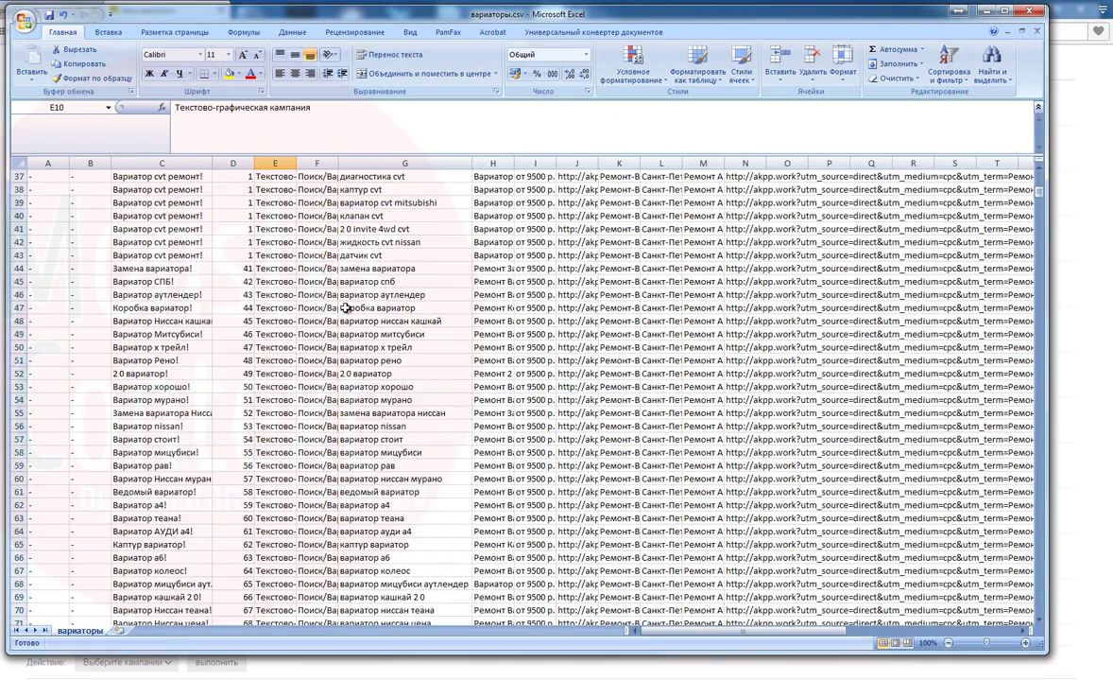
{"action": "scroll", "coordinate": [416, 306], "scroll_direction": "down", "scroll_amount": 20}
{"action": "left_click_drag", "start_coordinate": [1039, 242], "coordinate": [1037, 612]}
{"action": "left_click_drag", "start_coordinate": [519, 162], "coordinate": [673, 169]}
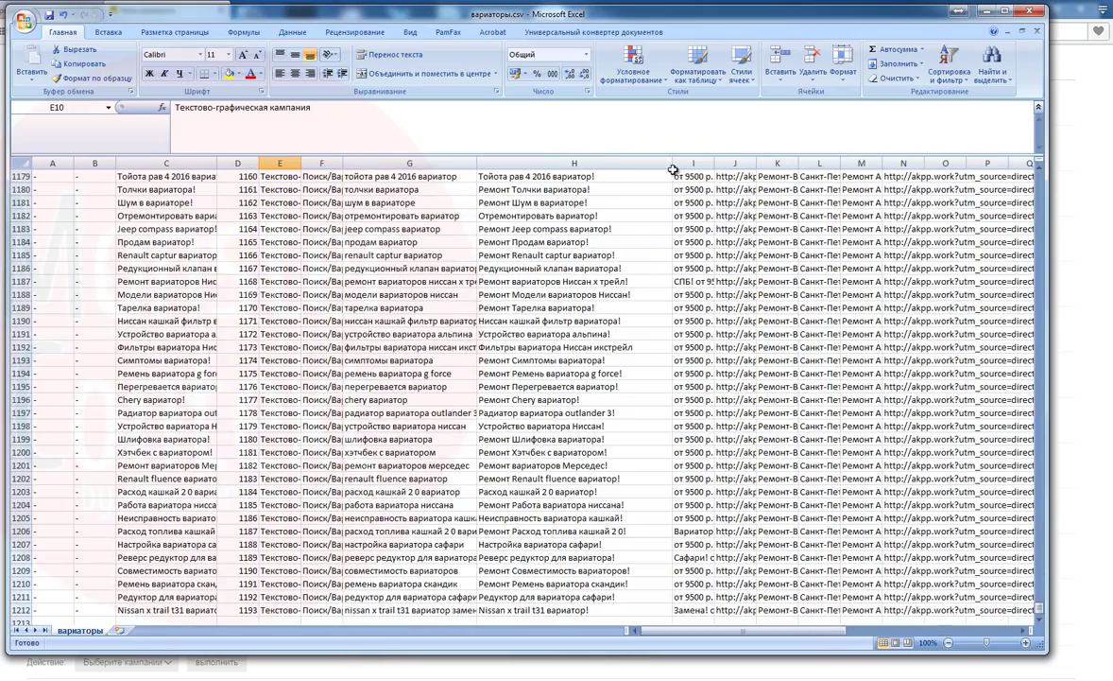
Give all filtered «ремень вариатора» rows the heading «Ремонт вариатора СПБ!» and group number 813, and clear the filter.
{"action": "scroll", "coordinate": [583, 294], "scroll_direction": "up", "scroll_amount": 20}
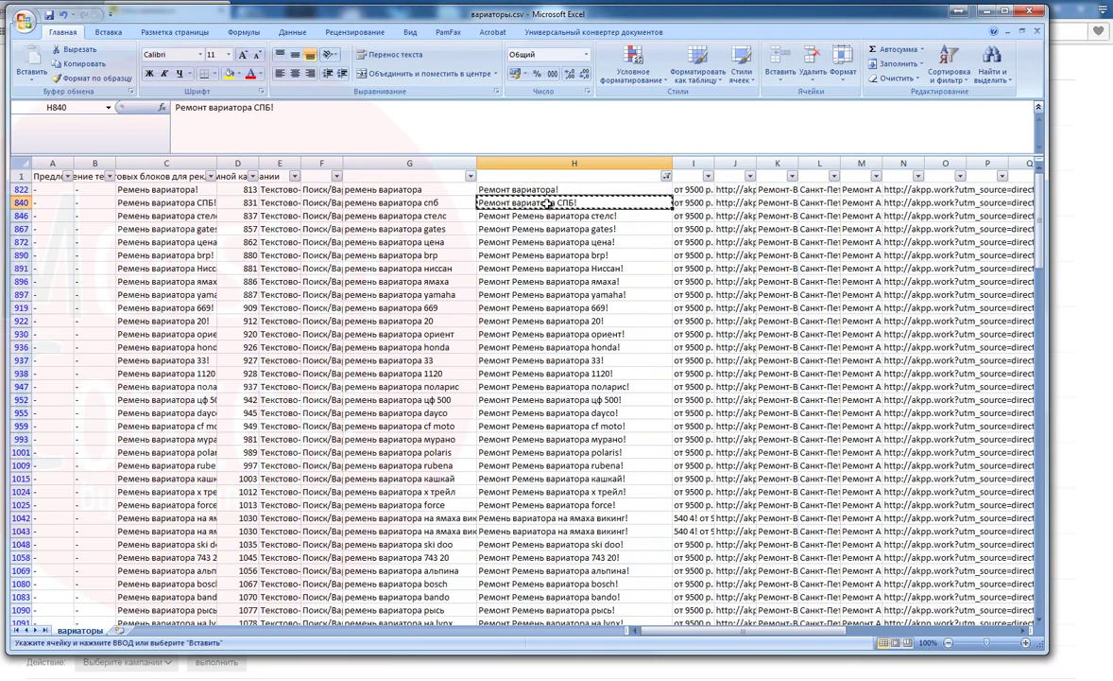
{"action": "double_click", "coordinate": [677, 201]}
{"action": "left_click", "coordinate": [241, 189]}
{"action": "double_click", "coordinate": [259, 196]}
{"action": "left_click", "coordinate": [280, 215]}
{"action": "left_click", "coordinate": [666, 177]}
{"action": "left_click", "coordinate": [600, 234]}
Review the rest of the headings and filter the Заголовок column for values containing «нисса».
{"action": "scroll", "coordinate": [617, 279], "scroll_direction": "down", "scroll_amount": 20}
{"action": "left_click_drag", "start_coordinate": [1039, 196], "coordinate": [1040, 608]}
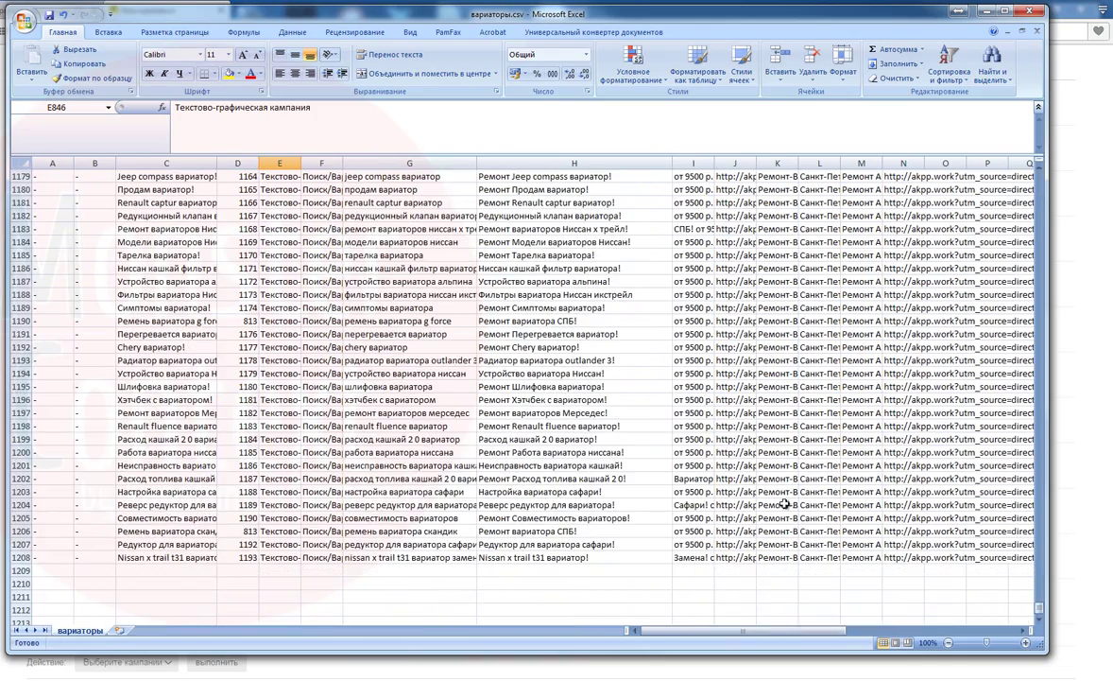
{"action": "scroll", "coordinate": [590, 442], "scroll_direction": "up", "scroll_amount": 18}
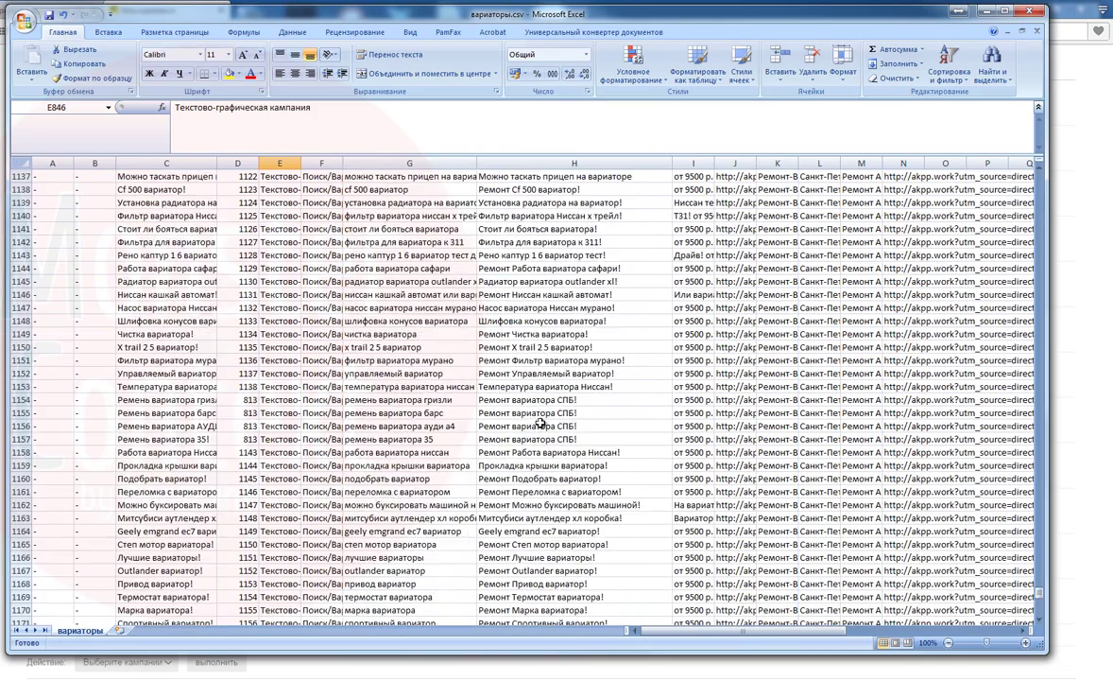
{"action": "scroll", "coordinate": [573, 404], "scroll_direction": "up", "scroll_amount": 15}
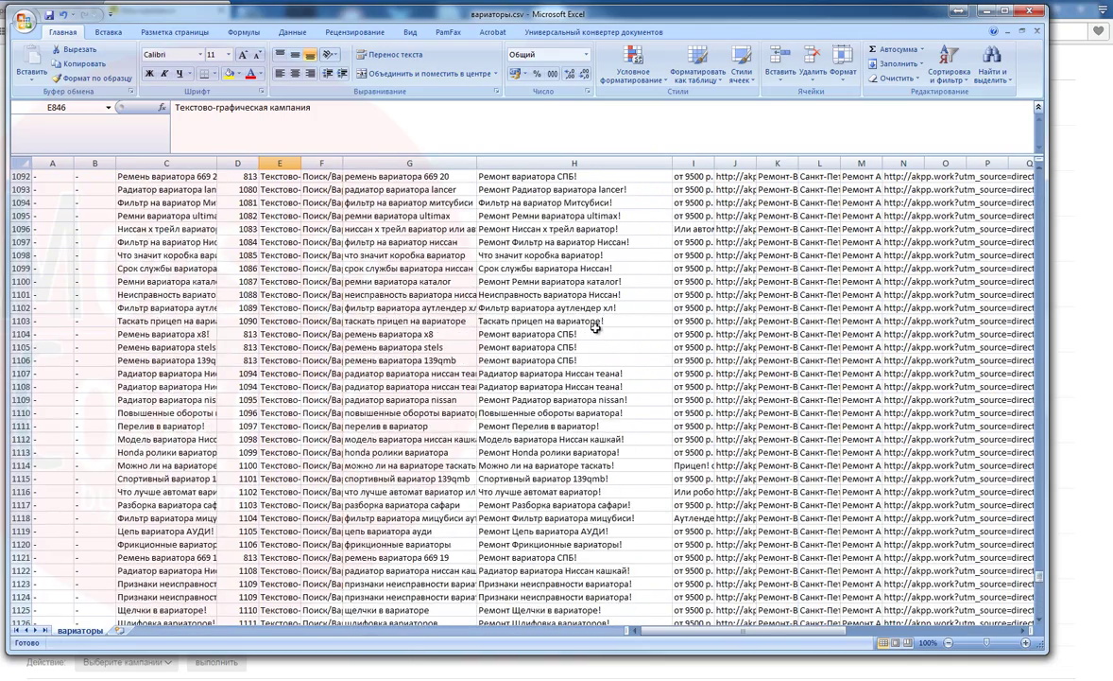
{"action": "scroll", "coordinate": [616, 337], "scroll_direction": "up", "scroll_amount": 10}
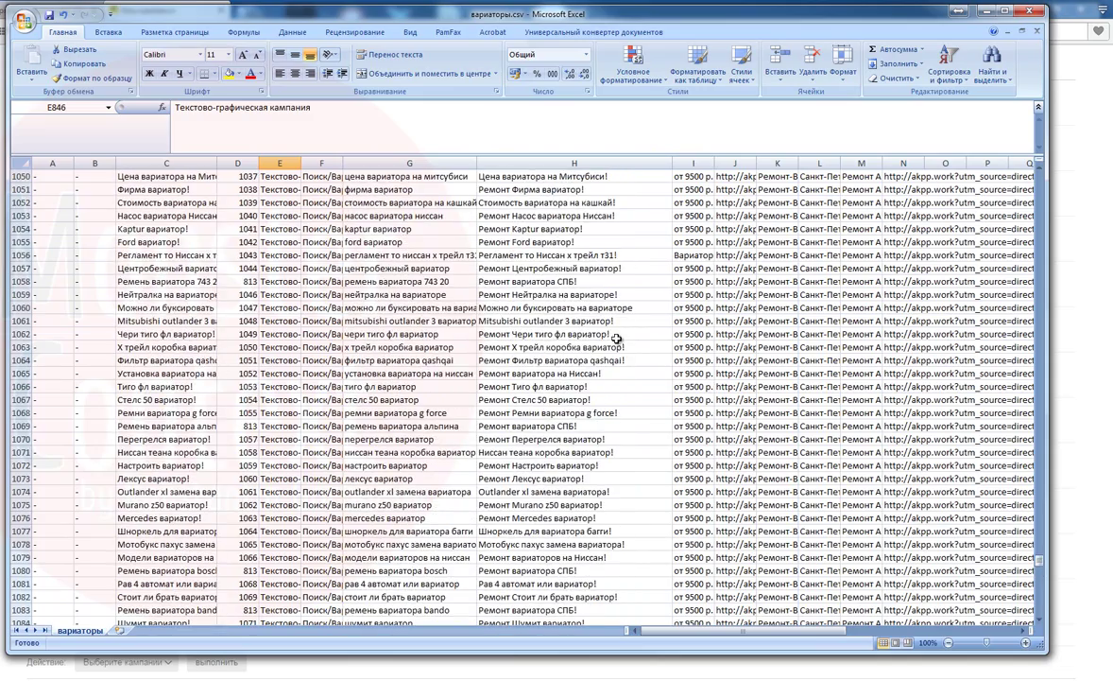
{"action": "left_click_drag", "start_coordinate": [1040, 562], "coordinate": [1039, 177]}
{"action": "left_click", "coordinate": [661, 176]}
{"action": "mouse_move", "coordinate": [586, 262]}
{"action": "left_click", "coordinate": [733, 327]}
{"action": "type", "text": "исса"}
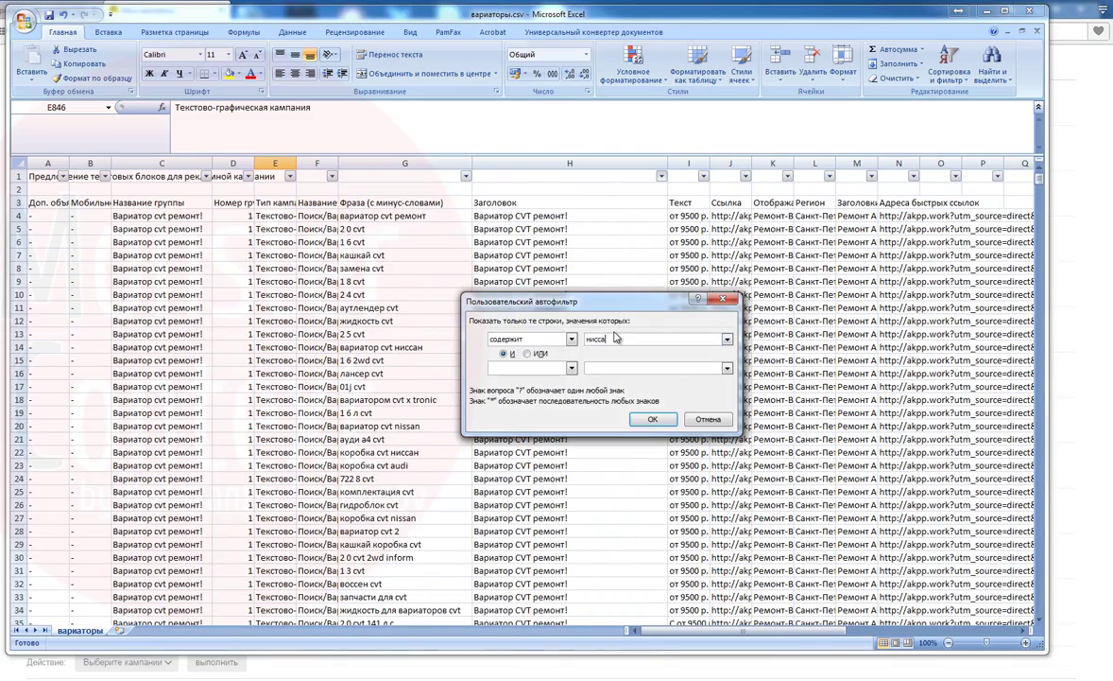
{"action": "key", "text": "Return"}
Give all filtered Nissan rows the heading «Ремонт Вариатор Ниссанов!» and group number 45, and clear the filter.
{"action": "left_click", "coordinate": [565, 189]}
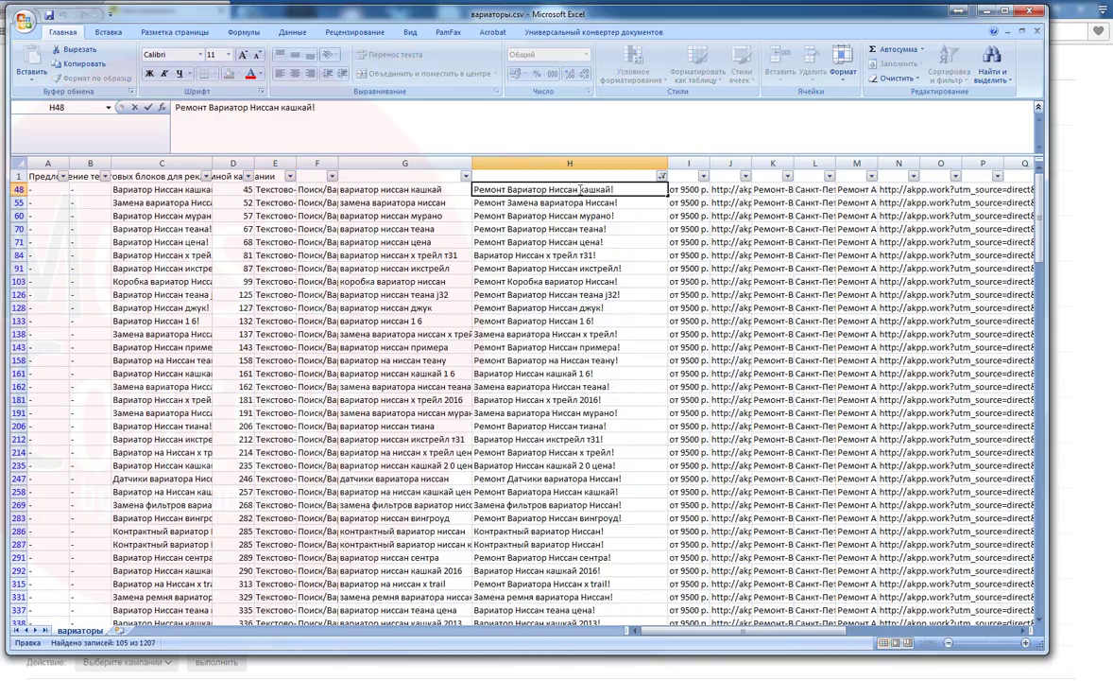
{"action": "double_click", "coordinate": [668, 196]}
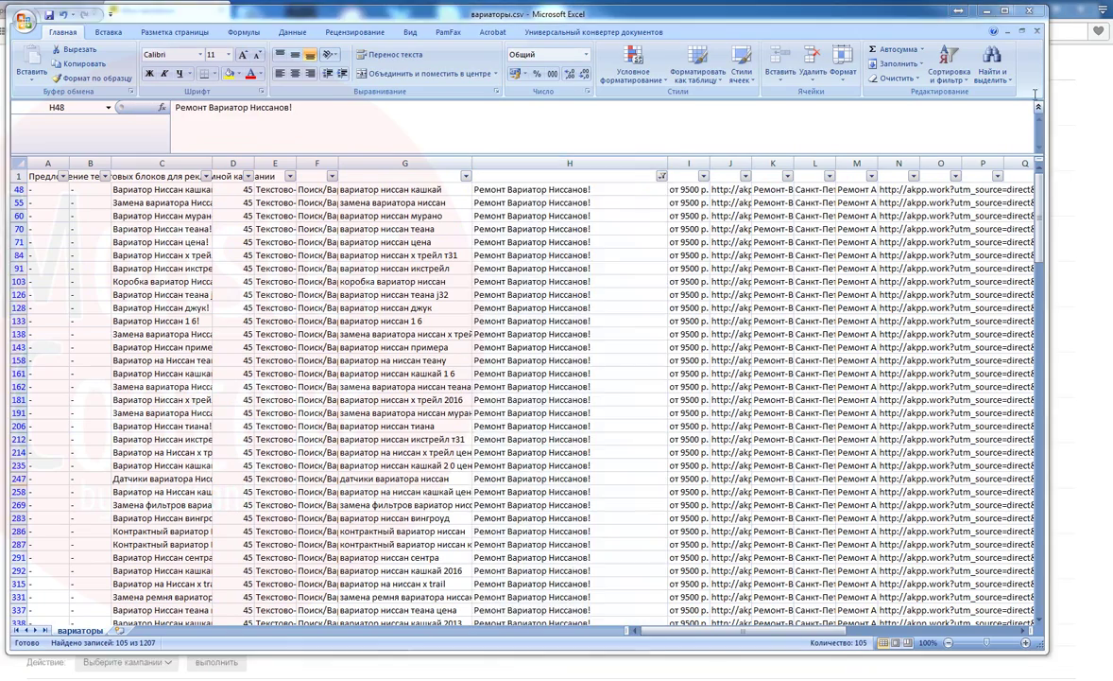
{"action": "left_click", "coordinate": [662, 176]}
{"action": "left_click", "coordinate": [599, 230]}
{"action": "left_click", "coordinate": [602, 225]}
Filter the Заголовок column for the headings that mention Митсубиси.
{"action": "scroll", "coordinate": [627, 293], "scroll_direction": "down", "scroll_amount": 10}
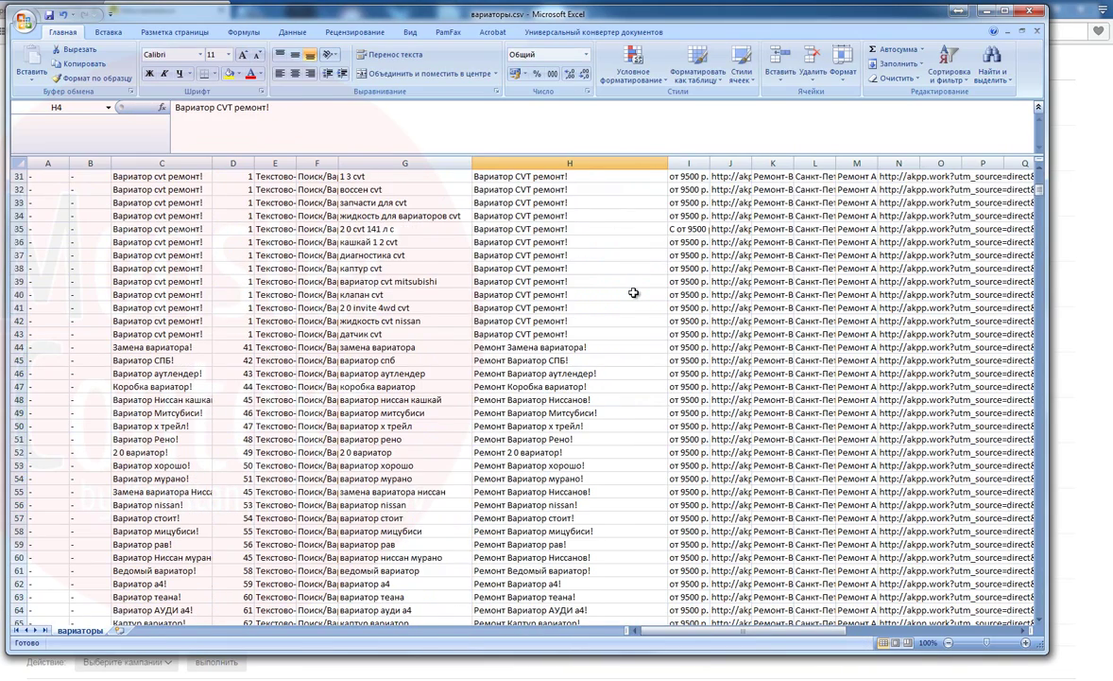
{"action": "scroll", "coordinate": [633, 293], "scroll_direction": "down", "scroll_amount": 6}
{"action": "scroll", "coordinate": [638, 290], "scroll_direction": "down", "scroll_amount": 8}
{"action": "scroll", "coordinate": [638, 290], "scroll_direction": "up", "scroll_amount": 20}
{"action": "left_click", "coordinate": [662, 176]}
{"action": "mouse_move", "coordinate": [607, 264]}
{"action": "left_click", "coordinate": [715, 325]}
{"action": "type", "text": "ми"}
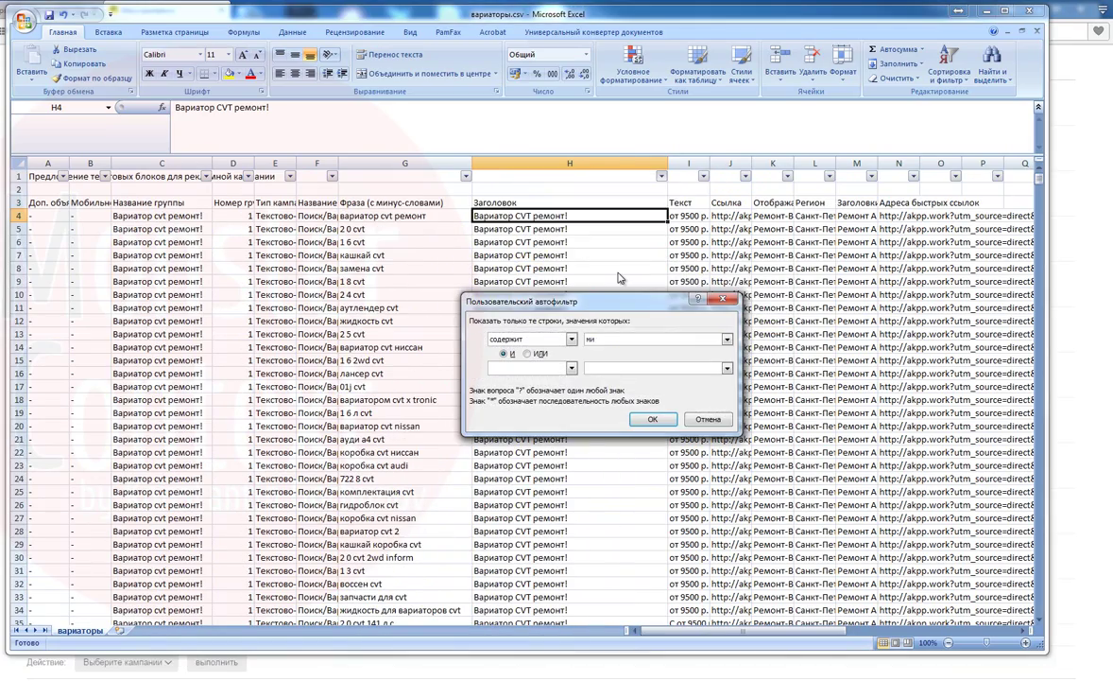
Give all filtered Mitsubishi rows the heading «Ремонт Вариаторов Митсубиси!» and group number 46, and clear the filter.
{"action": "left_click", "coordinate": [567, 189]}
{"action": "key", "text": "ctrl+c"}
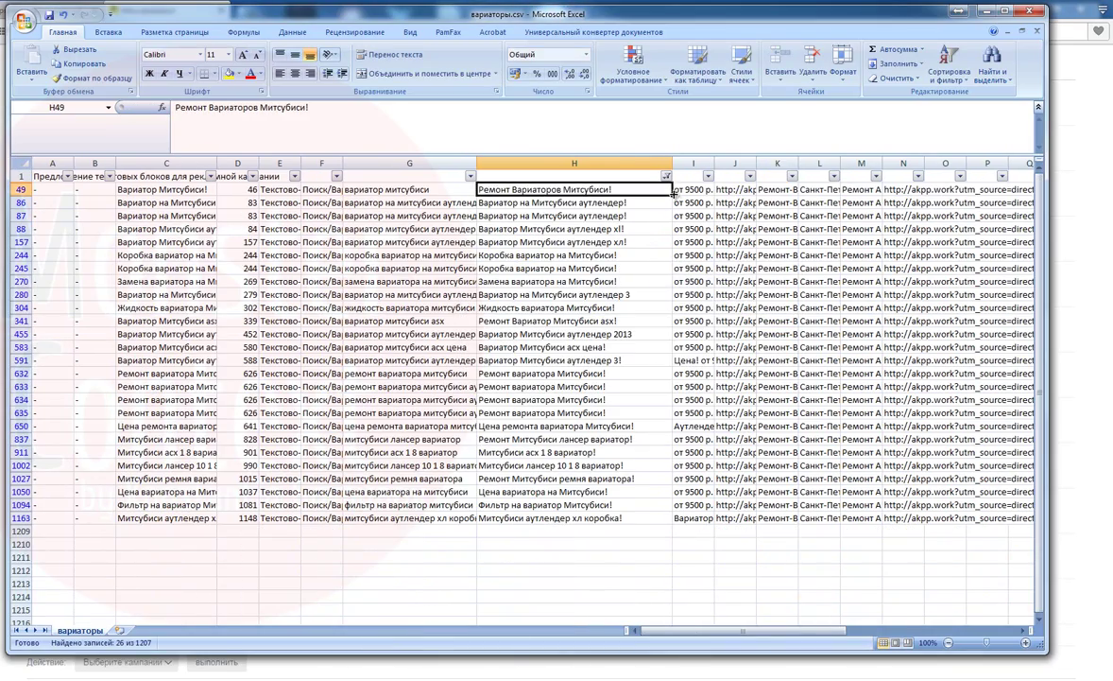
{"action": "double_click", "coordinate": [672, 196]}
{"action": "left_click", "coordinate": [243, 190]}
{"action": "double_click", "coordinate": [259, 196]}
{"action": "left_click", "coordinate": [666, 176]}
{"action": "left_click", "coordinate": [588, 235]}
{"action": "left_click", "coordinate": [602, 256]}
Examine the sheet's headings and group numbers for further rows that could be merged into common groups.
{"action": "scroll", "coordinate": [604, 261], "scroll_direction": "down", "scroll_amount": 20}
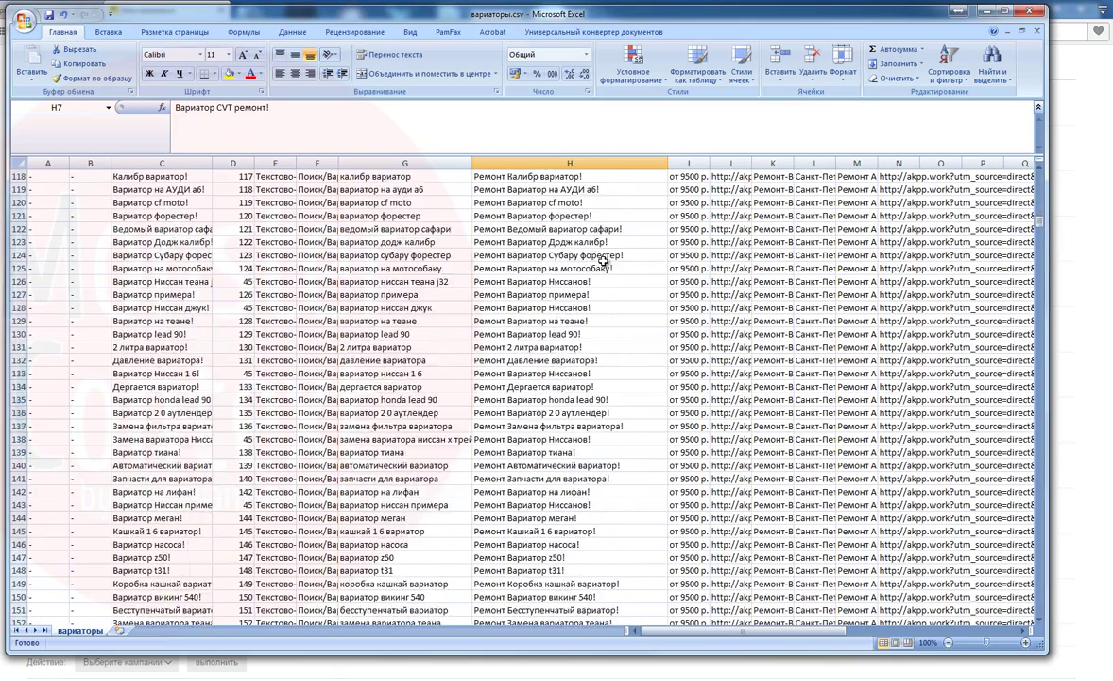
{"action": "scroll", "coordinate": [603, 261], "scroll_direction": "down", "scroll_amount": 12}
{"action": "scroll", "coordinate": [603, 261], "scroll_direction": "up", "scroll_amount": 20}
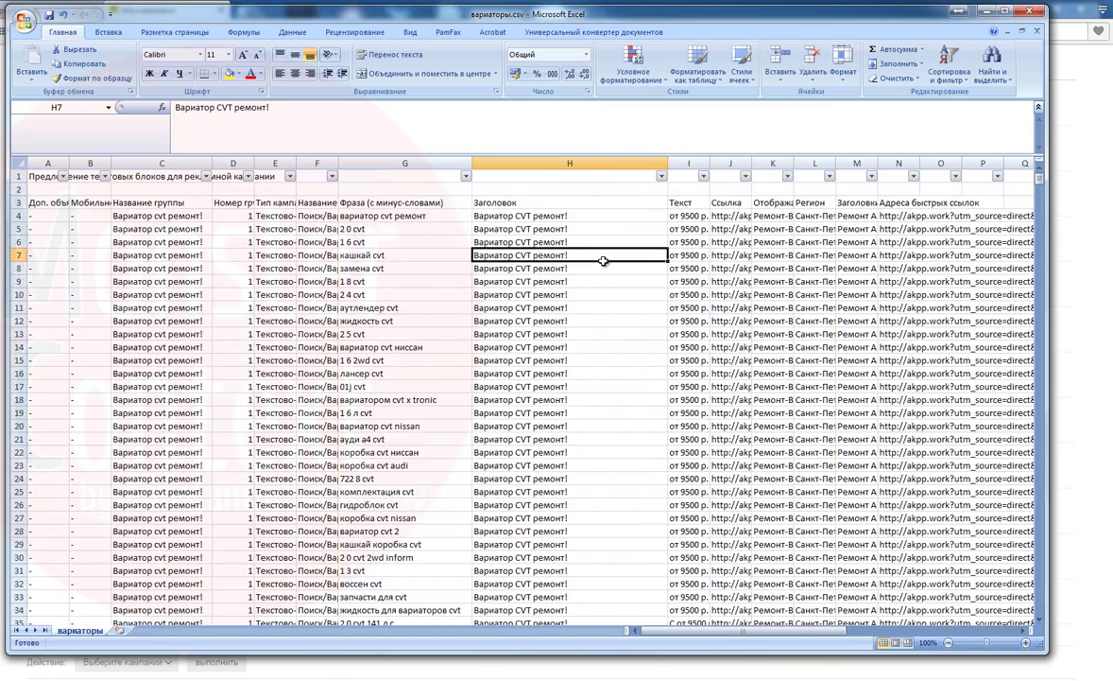
{"action": "key", "text": "ctrl+a"}
{"action": "scroll", "coordinate": [603, 261], "scroll_direction": "down", "scroll_amount": 20}
{"action": "scroll", "coordinate": [567, 312], "scroll_direction": "down", "scroll_amount": 6}
{"action": "left_click", "coordinate": [540, 361]}
{"action": "scroll", "coordinate": [546, 362], "scroll_direction": "down", "scroll_amount": 6}
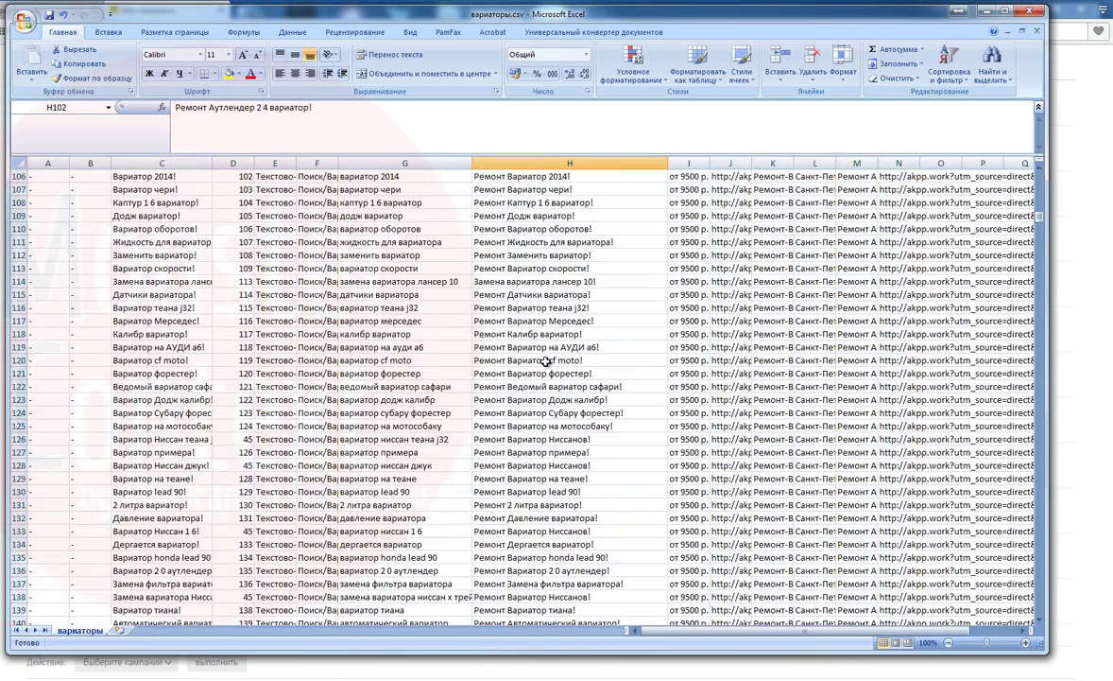
{"action": "scroll", "coordinate": [541, 364], "scroll_direction": "down", "scroll_amount": 14}
{"action": "left_click", "coordinate": [547, 386]}
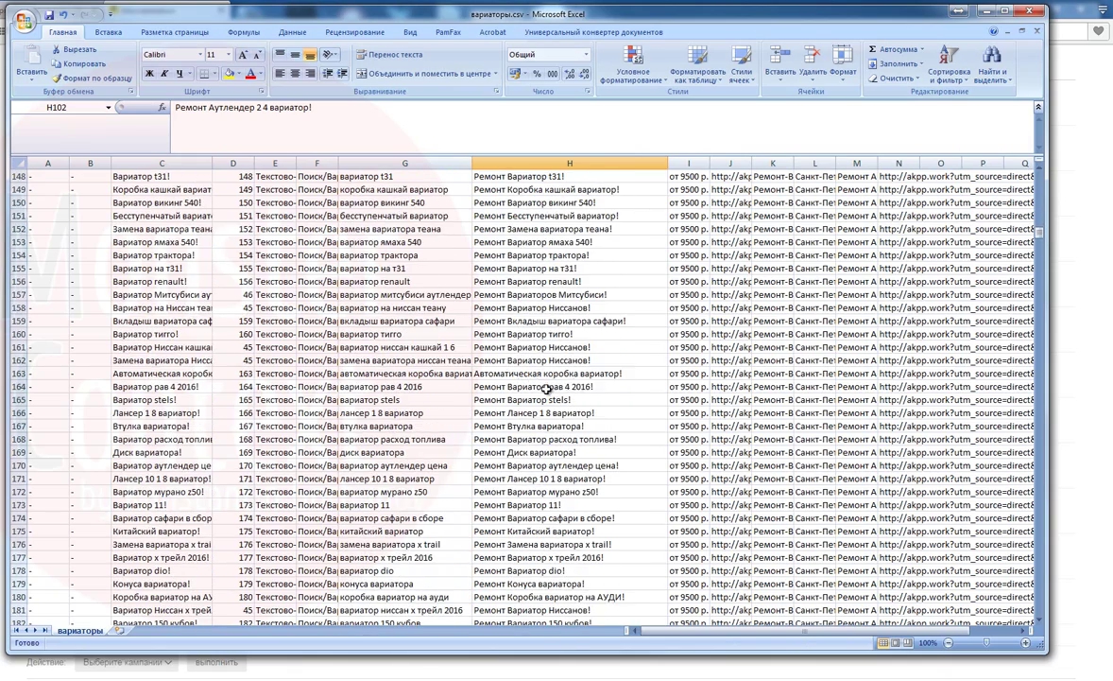
Copy the entire sheet and paste it into Директ Коммандер as a new campaign named РСЯ/Вариаторы.
{"action": "key", "text": "ctrl+a"}
{"action": "key", "text": "ctrl+c"}
{"action": "key", "text": "alt+Tab"}
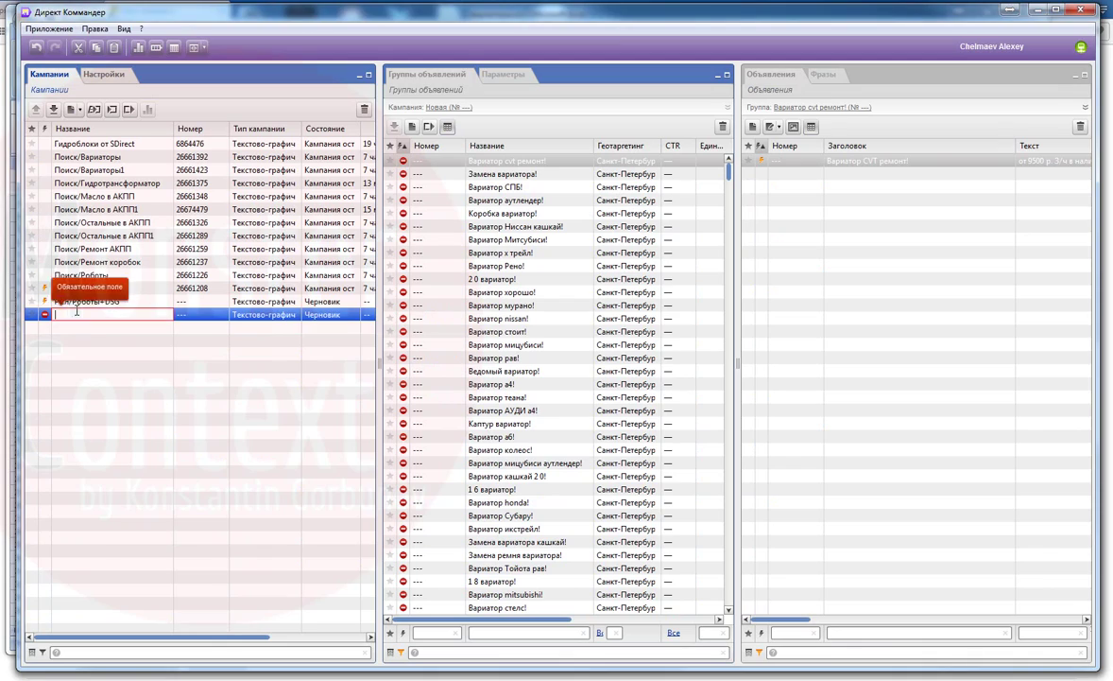
Set a bid of 15.00 р. for all key phrases in all ad groups of РСЯ/Вариаторы.
{"action": "left_click", "coordinate": [398, 166]}
{"action": "key", "text": "ctrl+a"}
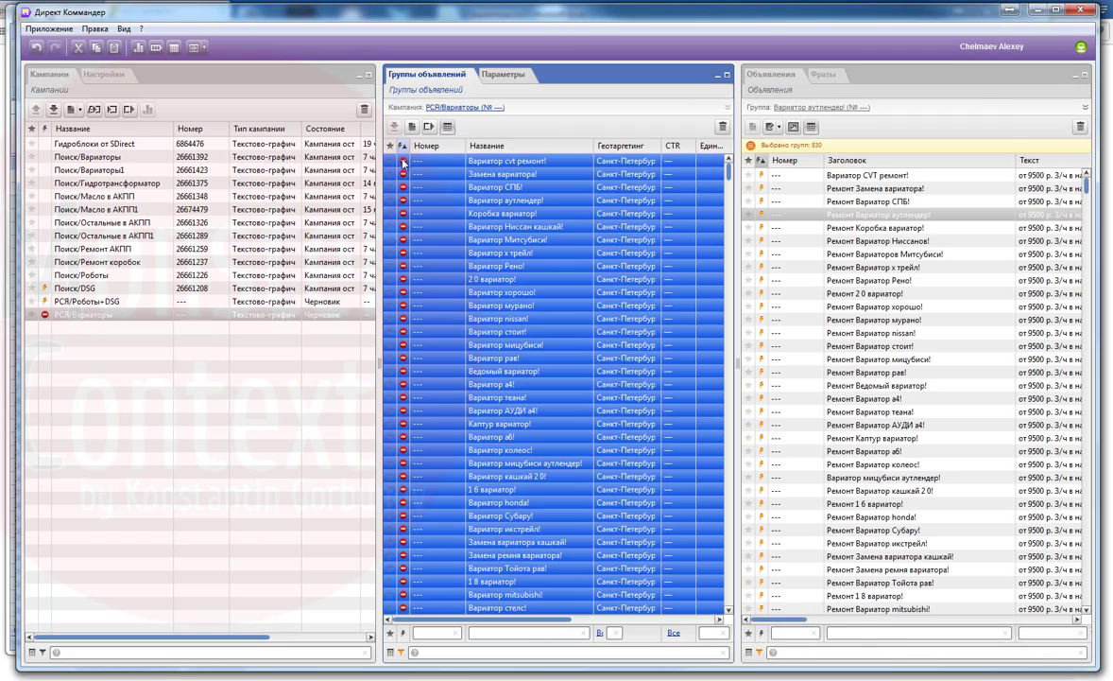
{"action": "left_click", "coordinate": [823, 74]}
{"action": "left_click", "coordinate": [819, 219]}
{"action": "key", "text": "ctrl+a"}
{"action": "left_click", "coordinate": [835, 127]}
{"action": "left_click", "coordinate": [440, 469]}
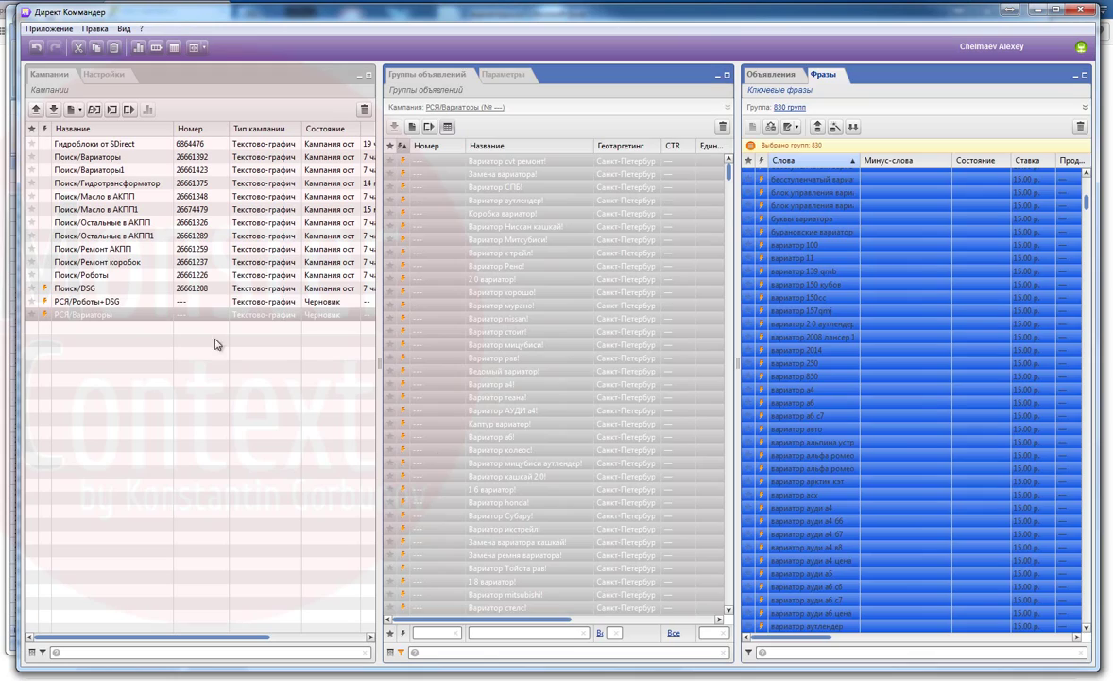
Duplicate the Поиск/Ремонт АКПП campaign.
{"action": "left_click", "coordinate": [114, 301]}
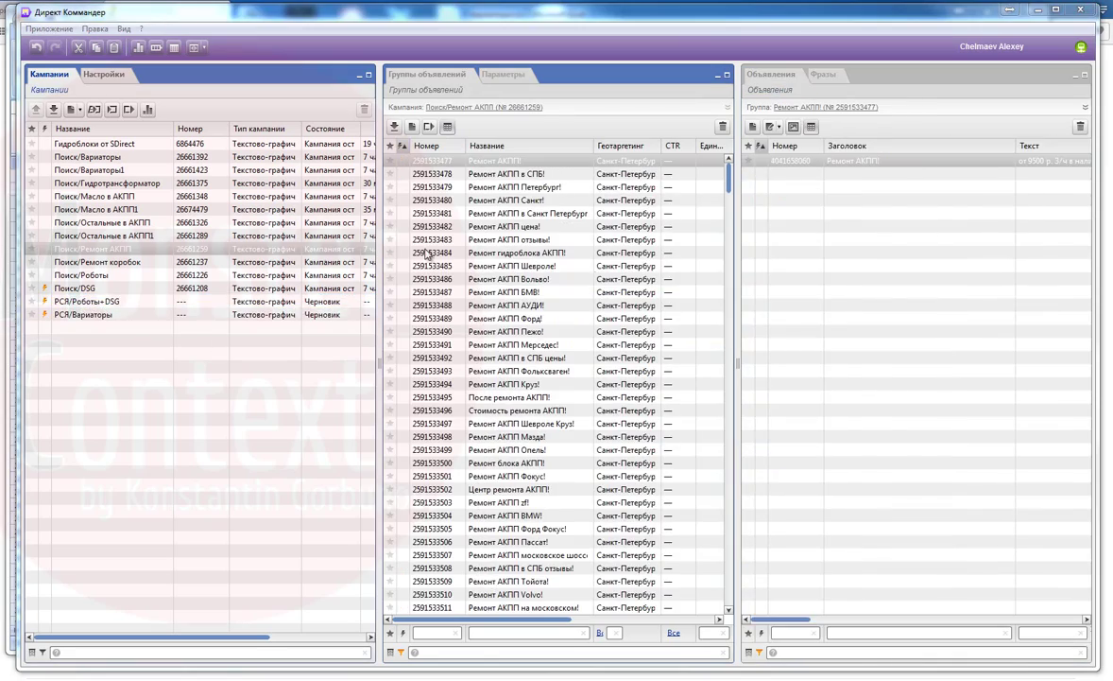
{"action": "left_click", "coordinate": [106, 250]}
{"action": "key", "text": "ctrl+c"}
{"action": "key", "text": "ctrl+v"}
{"action": "left_click", "coordinate": [581, 376]}
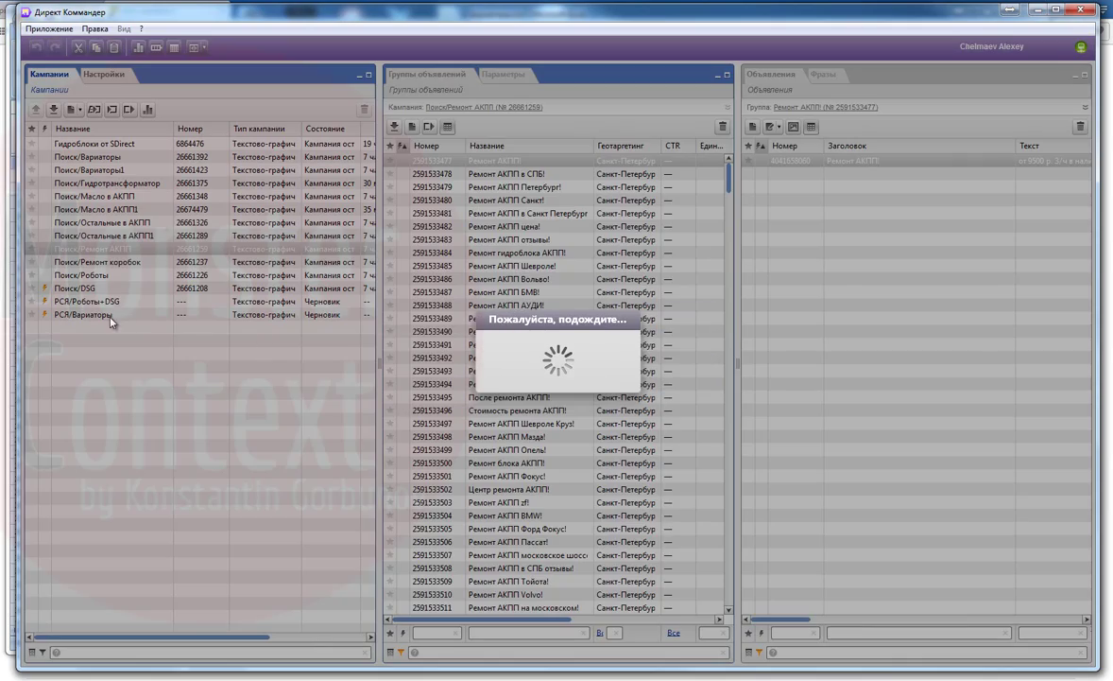
Delete the two Замена масла АКПП groups flagged with errors from the copied campaign and rename it РСЯ/Ремонт АКПП.
{"action": "left_click", "coordinate": [447, 266]}
{"action": "key", "text": "ctrl+a"}
{"action": "left_click", "coordinate": [519, 164]}
{"action": "left_click_drag", "start_coordinate": [729, 172], "coordinate": [736, 307]}
{"action": "scroll", "coordinate": [557, 440], "scroll_direction": "down", "scroll_amount": 9}
{"action": "left_click", "coordinate": [484, 171], "text": "shift"}
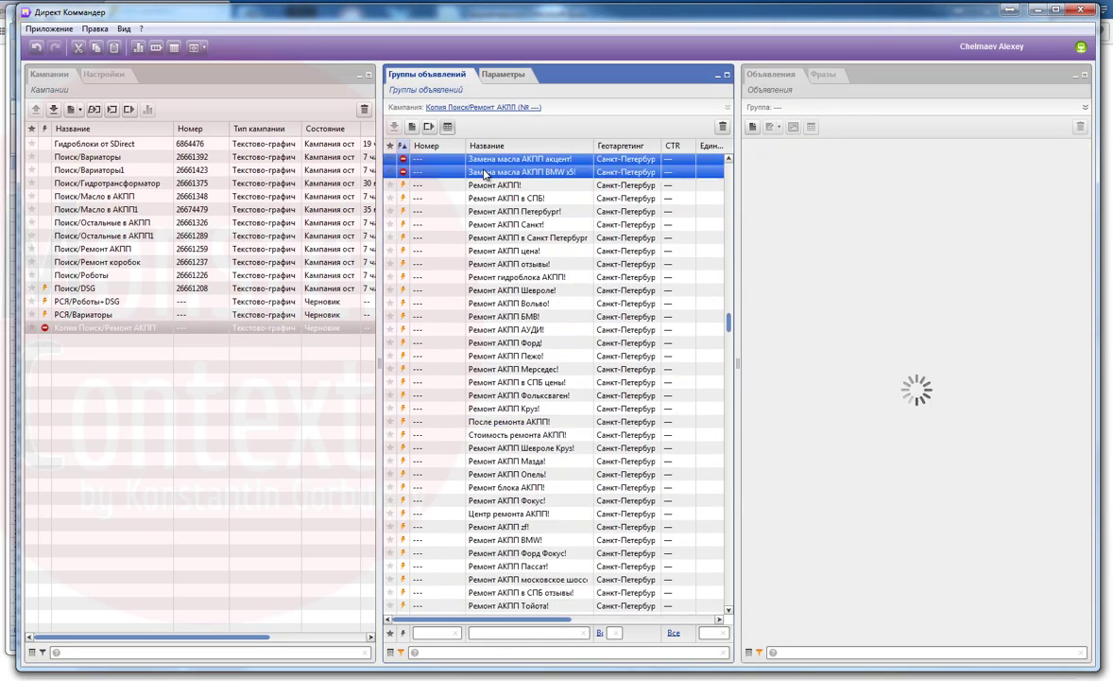
{"action": "left_click", "coordinate": [106, 327]}
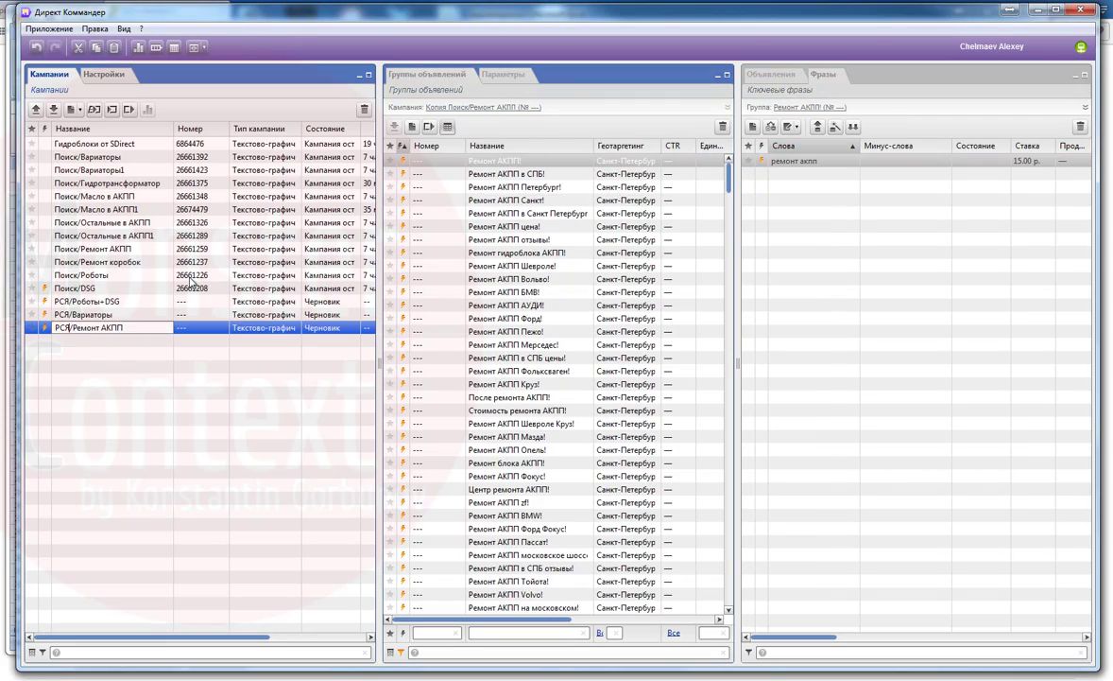
Export the Поиск/Остальные в АКПП and Поиск/Остальные в АКПП1 campaigns together to a CSV file named Остальные АКПП.
{"action": "left_click", "coordinate": [124, 235]}
{"action": "left_click", "coordinate": [124, 223], "text": "shift"}
{"action": "left_click", "coordinate": [128, 110]}
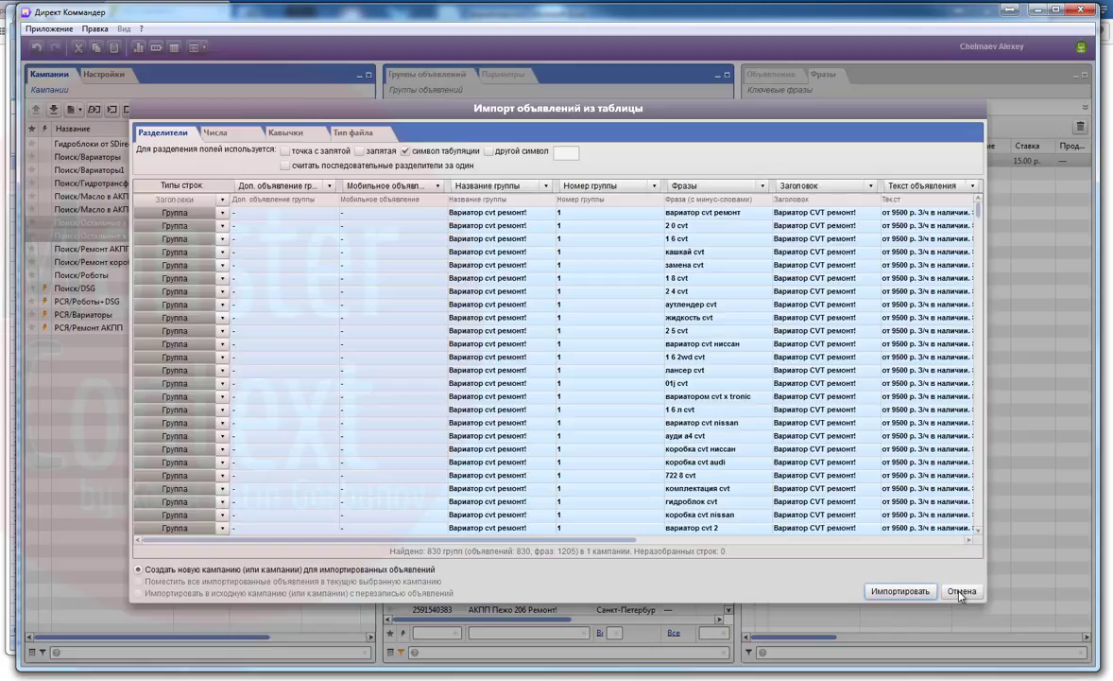
{"action": "key", "text": "Return"}
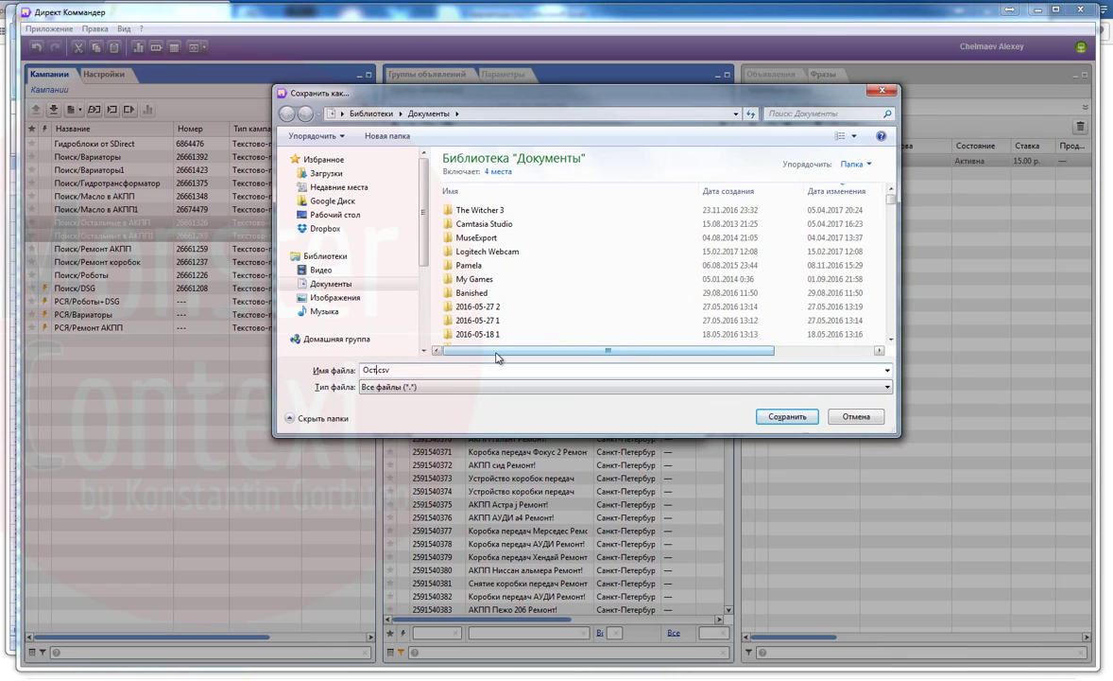
{"action": "key", "text": "Return"}
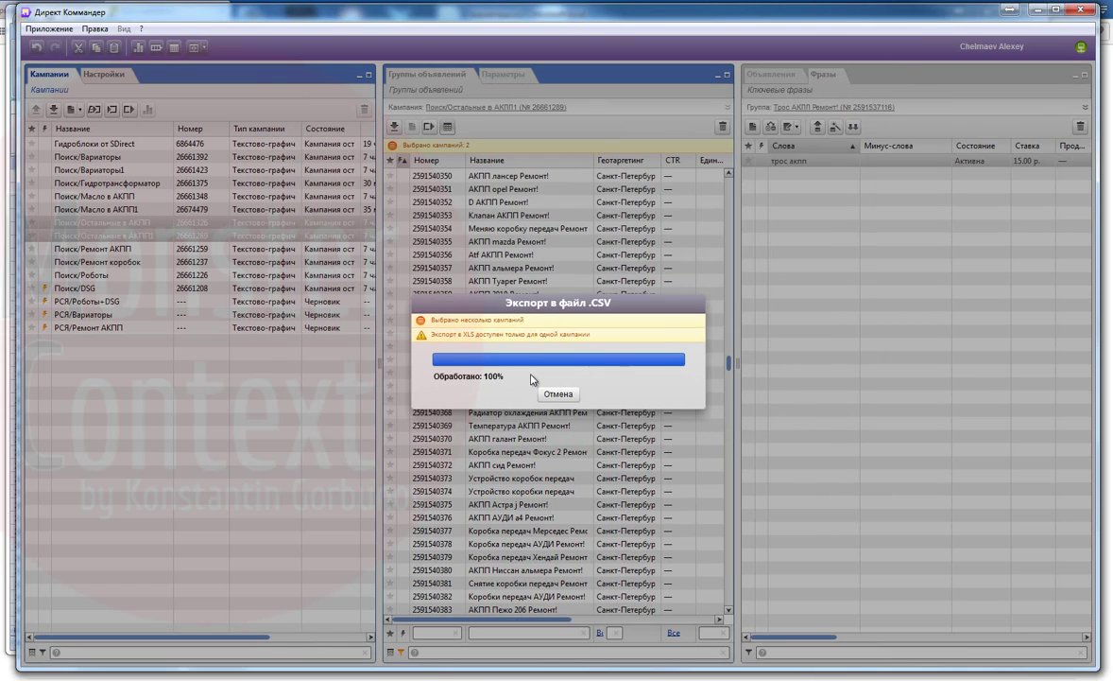
{"action": "key", "text": "Return"}
Export the Поиск/Масло в АКПП and Поиск/Масло в АКПП1 campaigns together to a CSV file named Масло в А.
{"action": "left_click", "coordinate": [129, 110]}
{"action": "key", "text": "Return"}
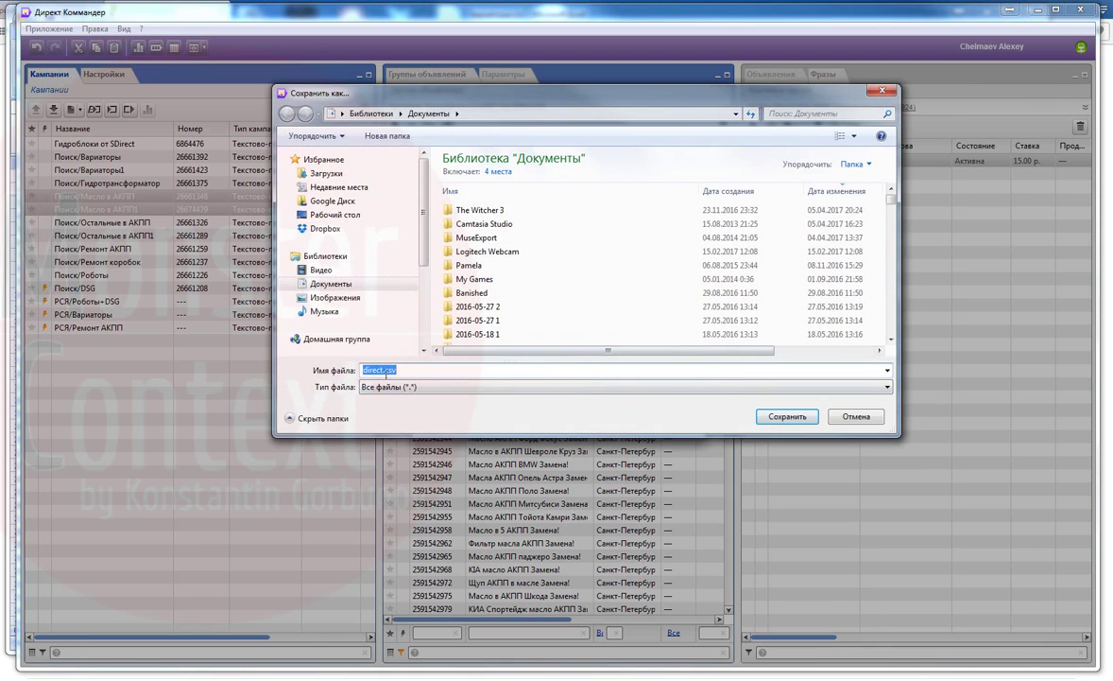
{"action": "type", "text": "Масло в А"}
{"action": "key", "text": "Return"}
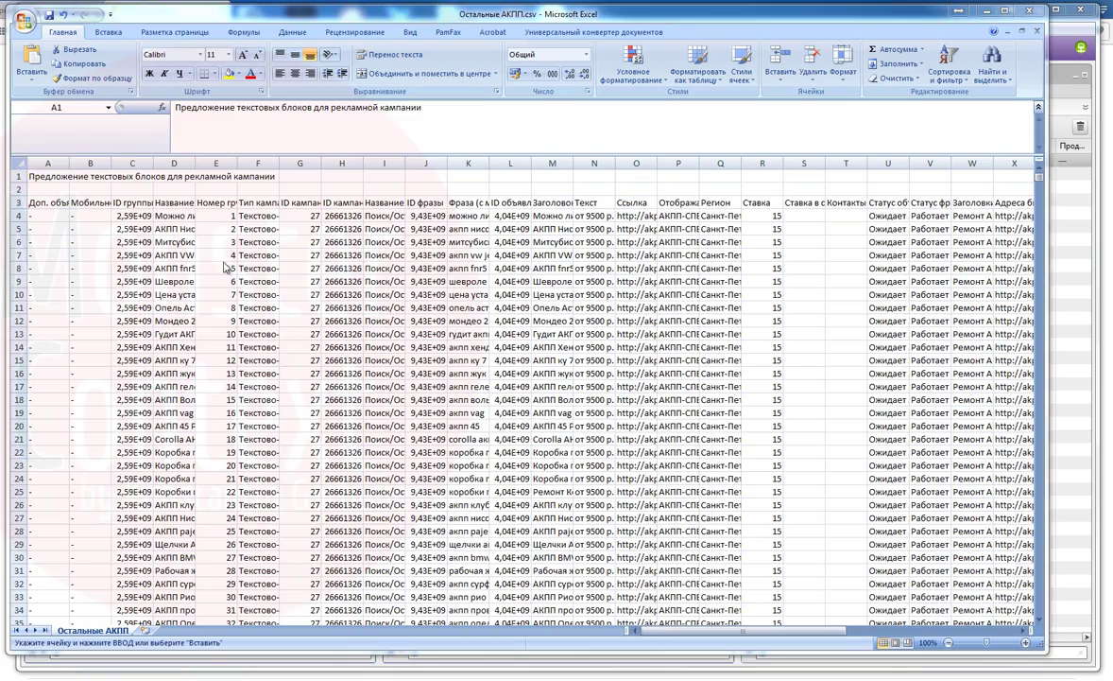
In the Excel sheet Остальные АКПП.csv, delete the group ID, campaign type, campaign ID and name, phrase ID and ad ID columns.
{"action": "right_click", "coordinate": [151, 163]}
{"action": "left_click", "coordinate": [185, 189]}
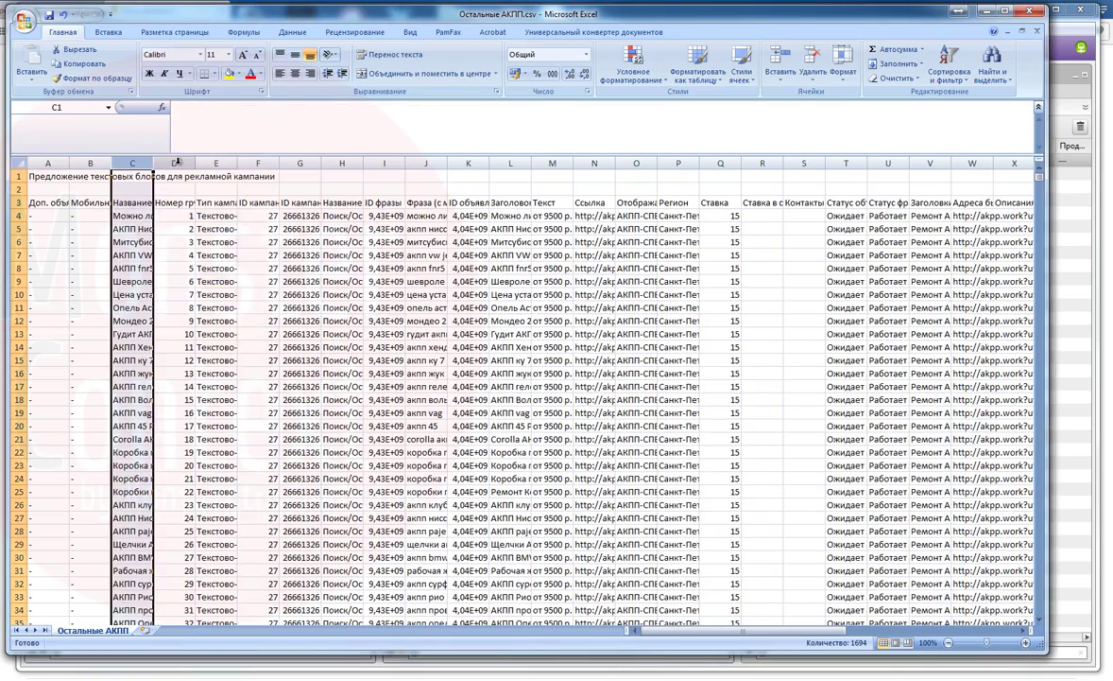
{"action": "right_click", "coordinate": [220, 162]}
{"action": "left_click", "coordinate": [242, 249]}
{"action": "left_click_drag", "start_coordinate": [221, 162], "coordinate": [303, 164]}
{"action": "right_click", "coordinate": [304, 163]}
{"action": "left_click", "coordinate": [327, 250]}
{"action": "left_click", "coordinate": [221, 165]}
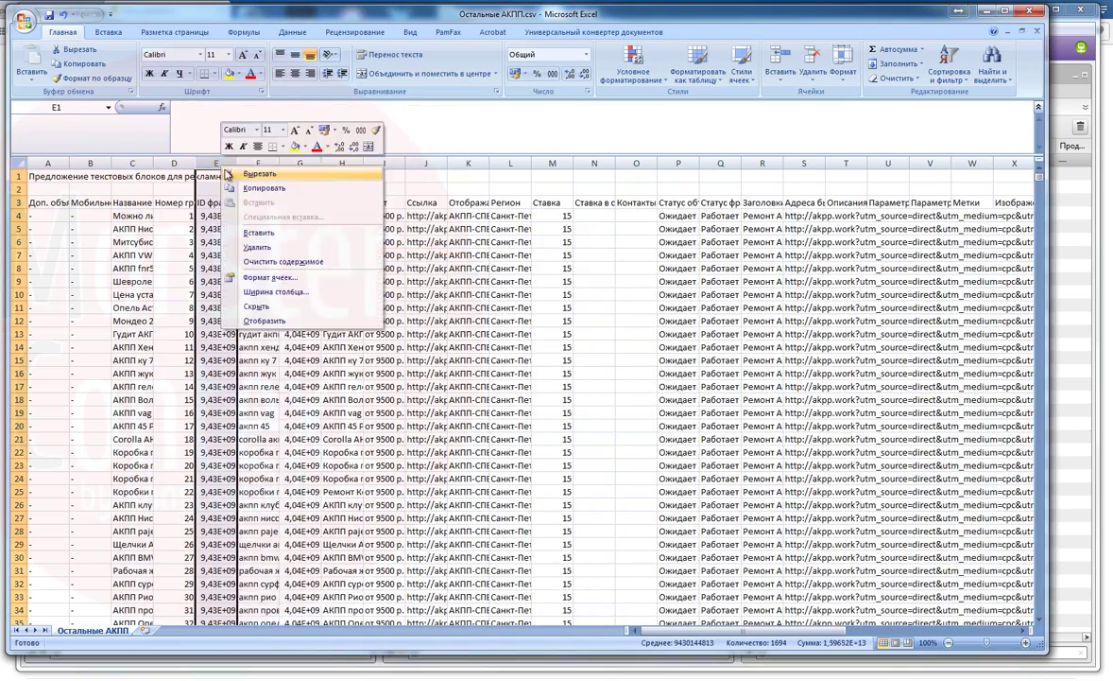
{"action": "right_click", "coordinate": [222, 165]}
{"action": "left_click", "coordinate": [242, 249]}
{"action": "right_click", "coordinate": [258, 164]}
{"action": "left_click", "coordinate": [289, 249]}
{"action": "left_click", "coordinate": [422, 202]}
Delete the columns from Ставка through the phrase status, plus the quick-link descriptions, parameters and Метки columns.
{"action": "left_click", "coordinate": [472, 162]}
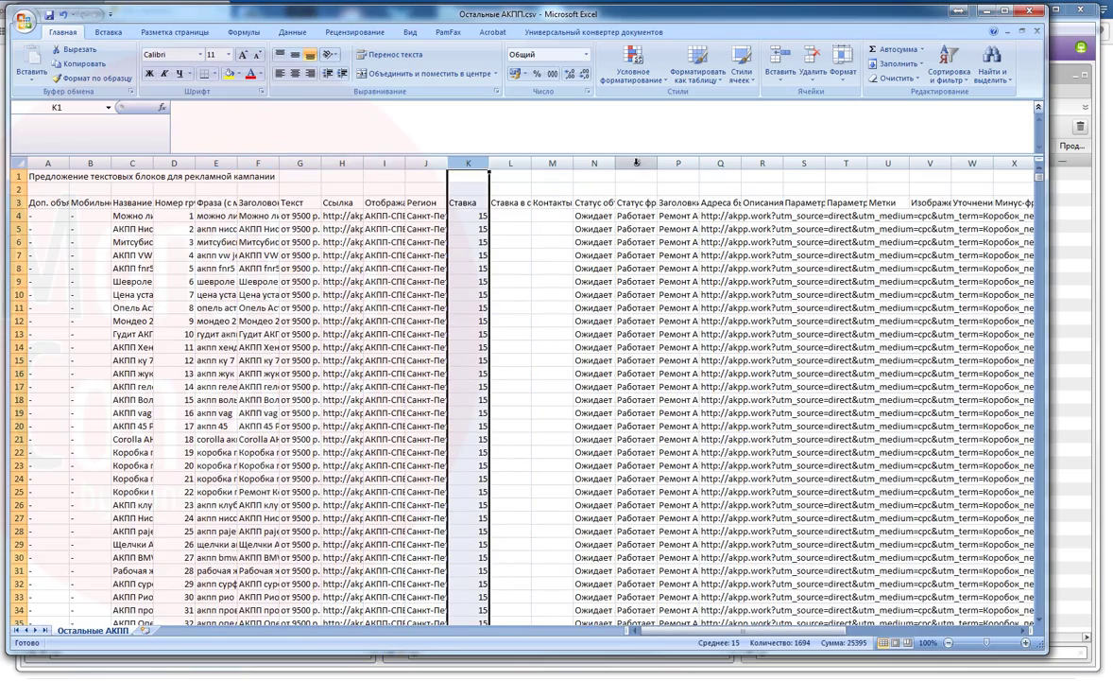
{"action": "left_click", "coordinate": [636, 163], "text": "shift"}
{"action": "right_click", "coordinate": [638, 163]}
{"action": "left_click", "coordinate": [676, 249]}
{"action": "left_click", "coordinate": [553, 164]}
{"action": "left_click", "coordinate": [683, 164], "text": "shift"}
{"action": "right_click", "coordinate": [682, 163]}
{"action": "left_click", "coordinate": [723, 248]}
Widen the Фраза and Заголовок columns so their full texts can be read.
{"action": "left_click", "coordinate": [227, 297]}
{"action": "left_click", "coordinate": [227, 216]}
{"action": "left_click_drag", "start_coordinate": [238, 165], "coordinate": [541, 163]}
{"action": "left_click", "coordinate": [127, 245]}
{"action": "scroll", "coordinate": [127, 246], "scroll_direction": "down", "scroll_amount": 5}
{"action": "scroll", "coordinate": [128, 246], "scroll_direction": "up", "scroll_amount": 5}
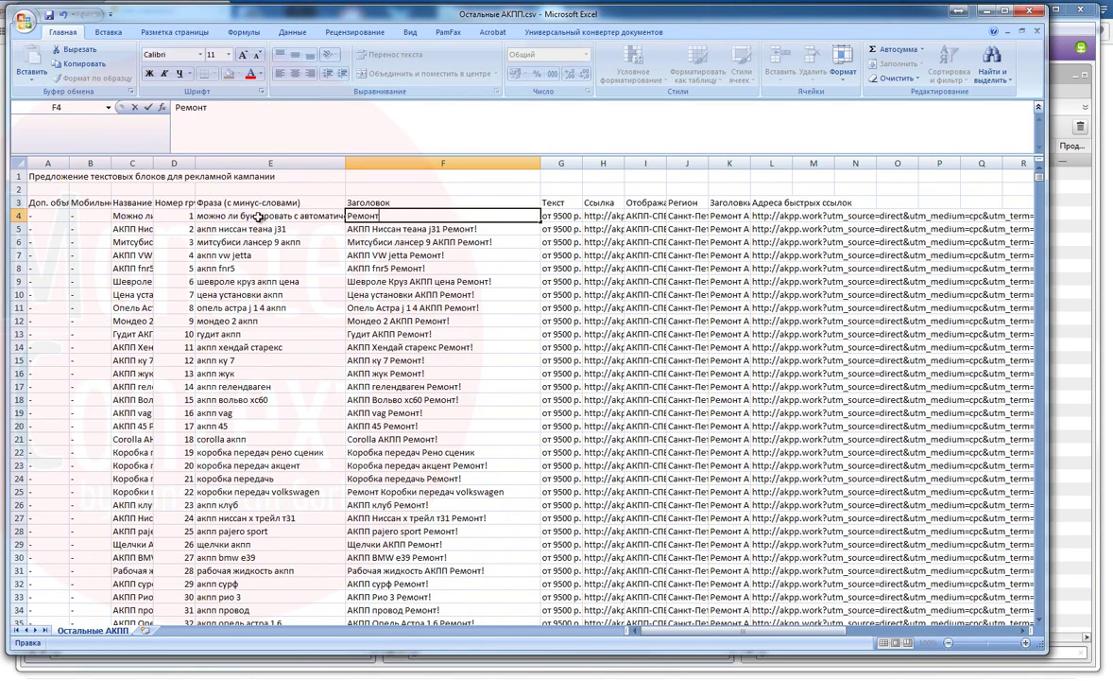
Set the first row's heading to Ремонт АКПП! and review the phrases and headings down the sheet.
{"action": "left_click", "coordinate": [397, 215]}
{"action": "scroll", "coordinate": [430, 368], "scroll_direction": "down", "scroll_amount": 20}
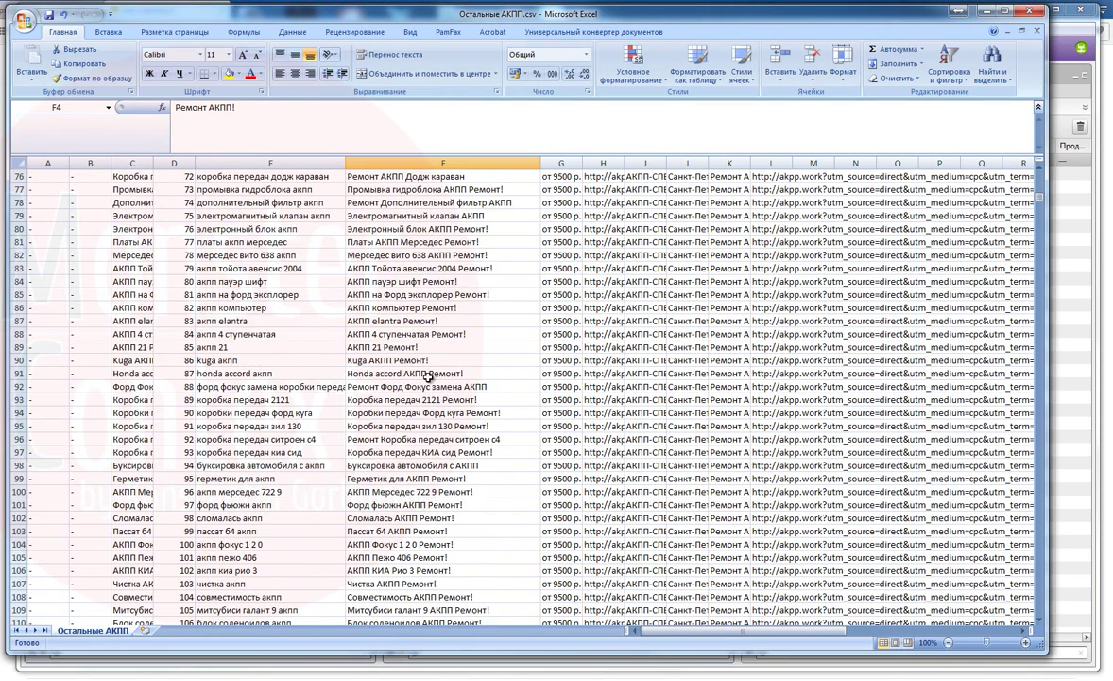
{"action": "scroll", "coordinate": [428, 376], "scroll_direction": "up", "scroll_amount": 20}
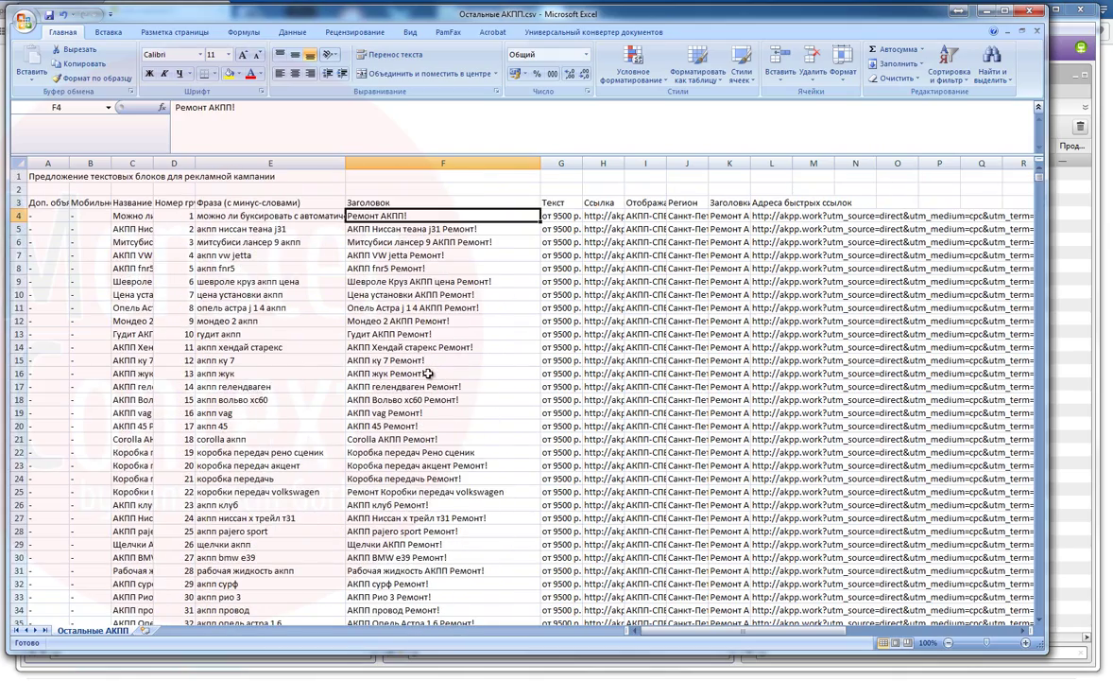
{"action": "key", "text": "ctrl+c"}
{"action": "scroll", "coordinate": [428, 374], "scroll_direction": "down", "scroll_amount": 6}
{"action": "scroll", "coordinate": [430, 371], "scroll_direction": "up", "scroll_amount": 6}
{"action": "key", "text": "Escape"}
{"action": "scroll", "coordinate": [430, 372], "scroll_direction": "down", "scroll_amount": 20}
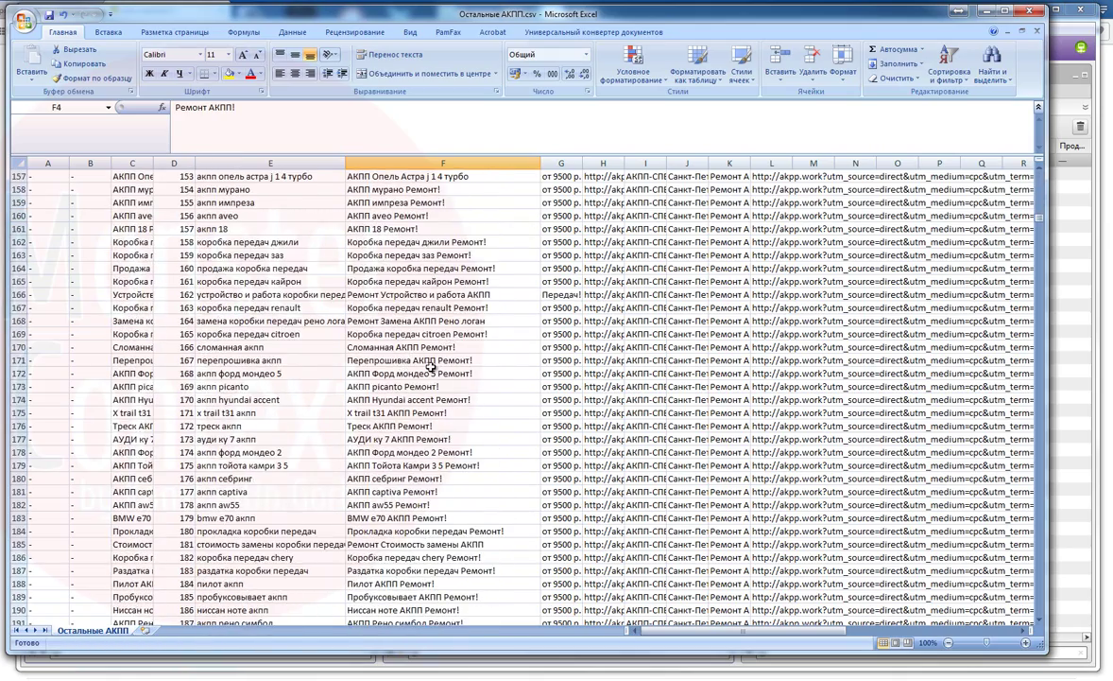
{"action": "scroll", "coordinate": [430, 369], "scroll_direction": "down", "scroll_amount": 8}
{"action": "left_click_drag", "start_coordinate": [1039, 210], "coordinate": [1039, 174]}
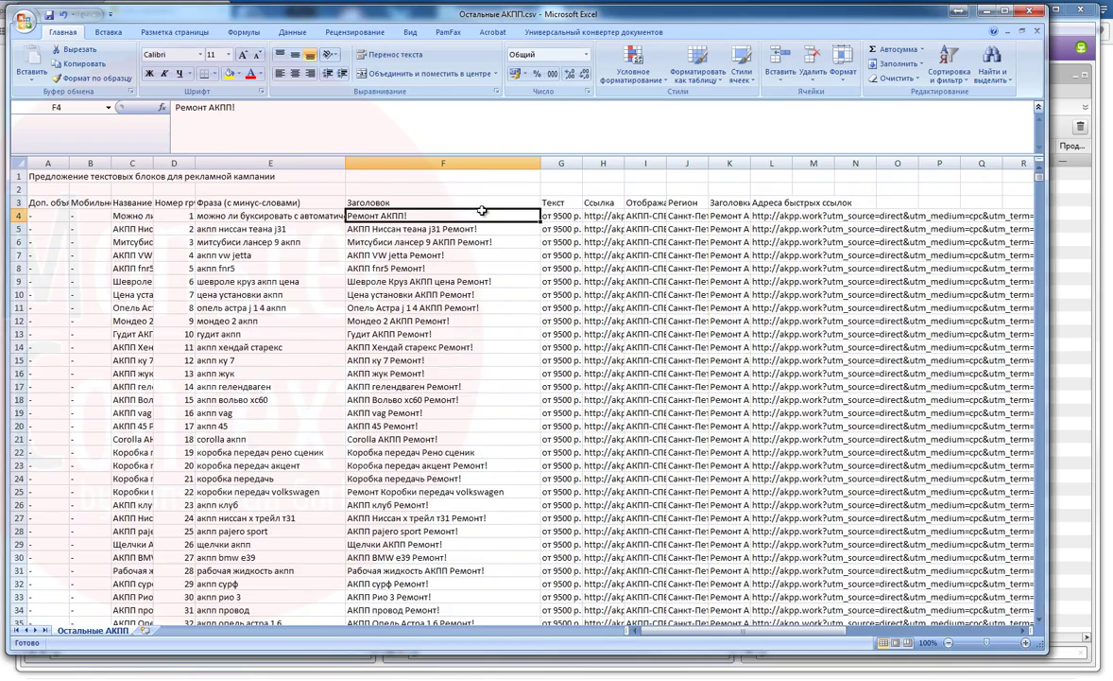
Apply the heading Ремонт любых АКПП! and group number 1 to every row of the sheet.
{"action": "double_click", "coordinate": [540, 221]}
{"action": "left_click", "coordinate": [180, 215]}
{"action": "double_click", "coordinate": [194, 221]}
Copy the entire sheet and import it into Директ Коммандер as a new campaign.
{"action": "left_click", "coordinate": [227, 229]}
{"action": "key", "text": "ctrl+a"}
{"action": "key", "text": "ctrl+c"}
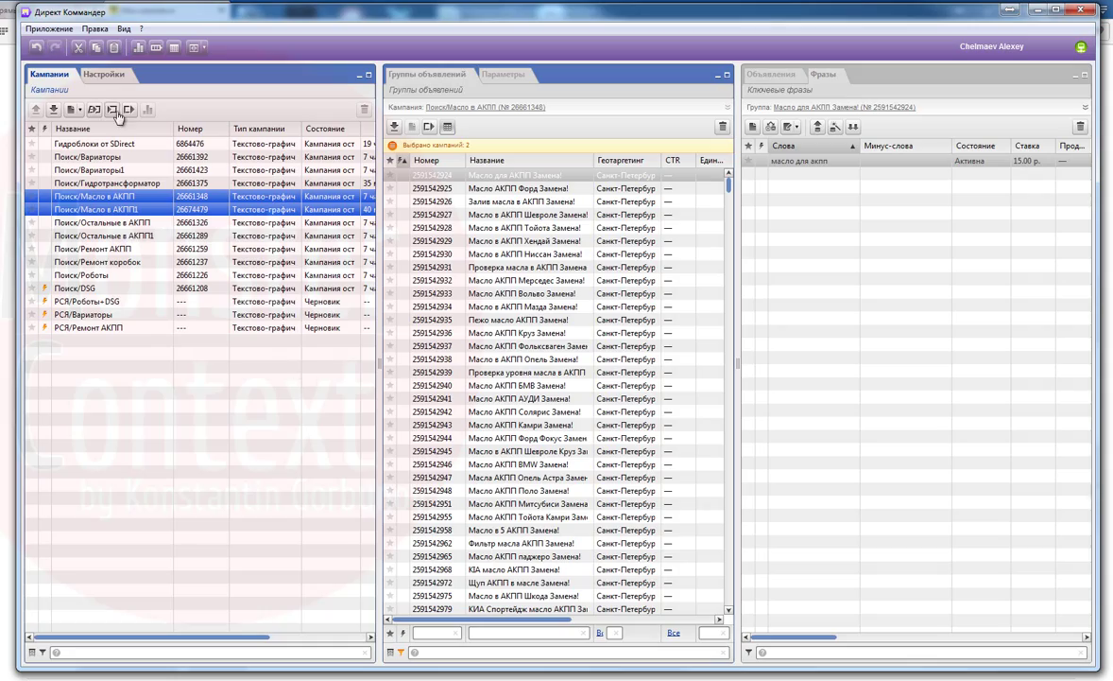
{"action": "key", "text": "ctrl+v"}
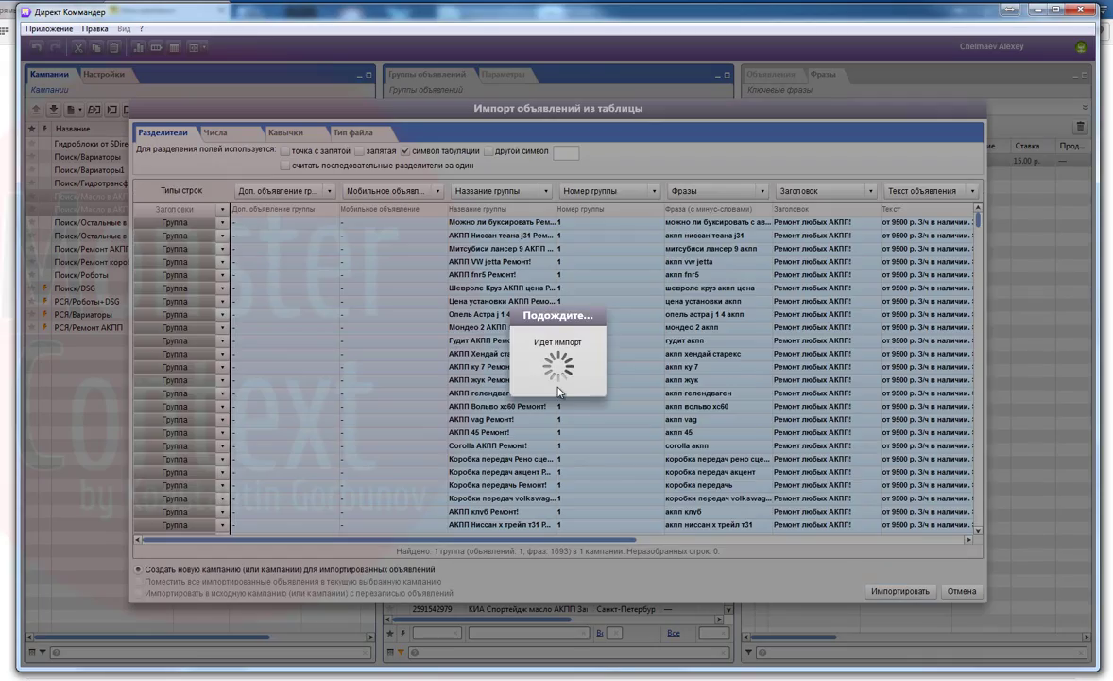
{"action": "left_click", "coordinate": [294, 342]}
Set a bid of 15.00 р. for all key phrases in the newly imported campaign.
{"action": "left_click", "coordinate": [813, 187]}
{"action": "key", "text": "ctrl+a"}
{"action": "left_click", "coordinate": [836, 127]}
{"action": "left_click", "coordinate": [445, 466]}
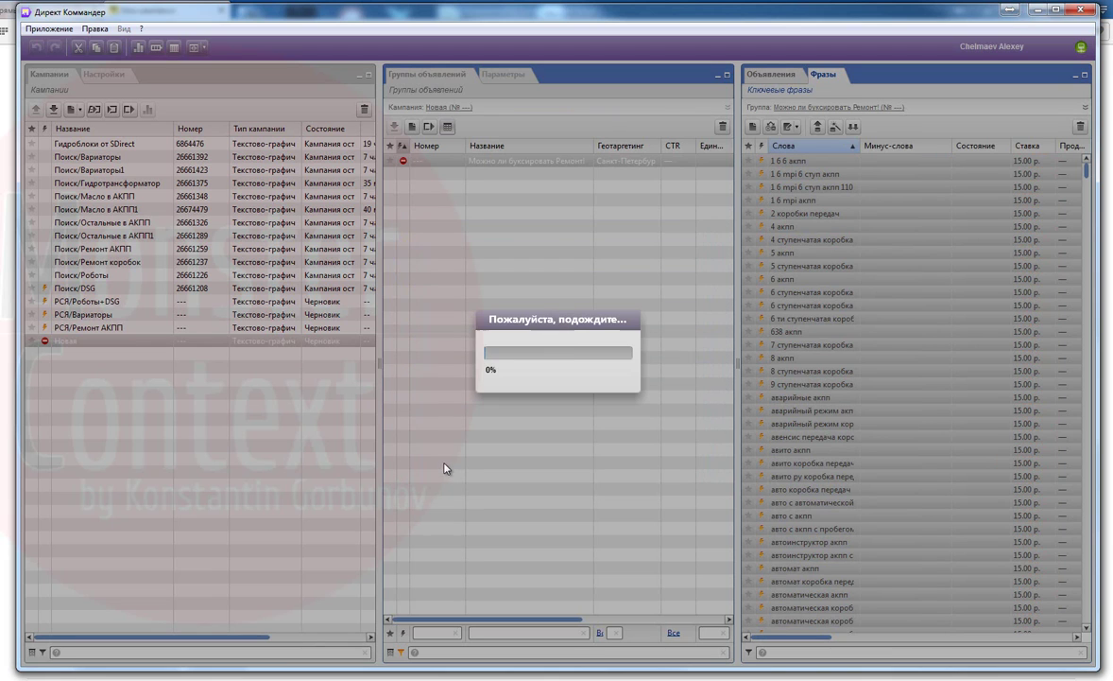
Replace поиск with РСЯ in the links of all ads in the new РСЯ campaigns, including the freshly imported one.
{"action": "left_click", "coordinate": [771, 74]}
{"action": "left_click_drag", "start_coordinate": [796, 619], "coordinate": [846, 619]}
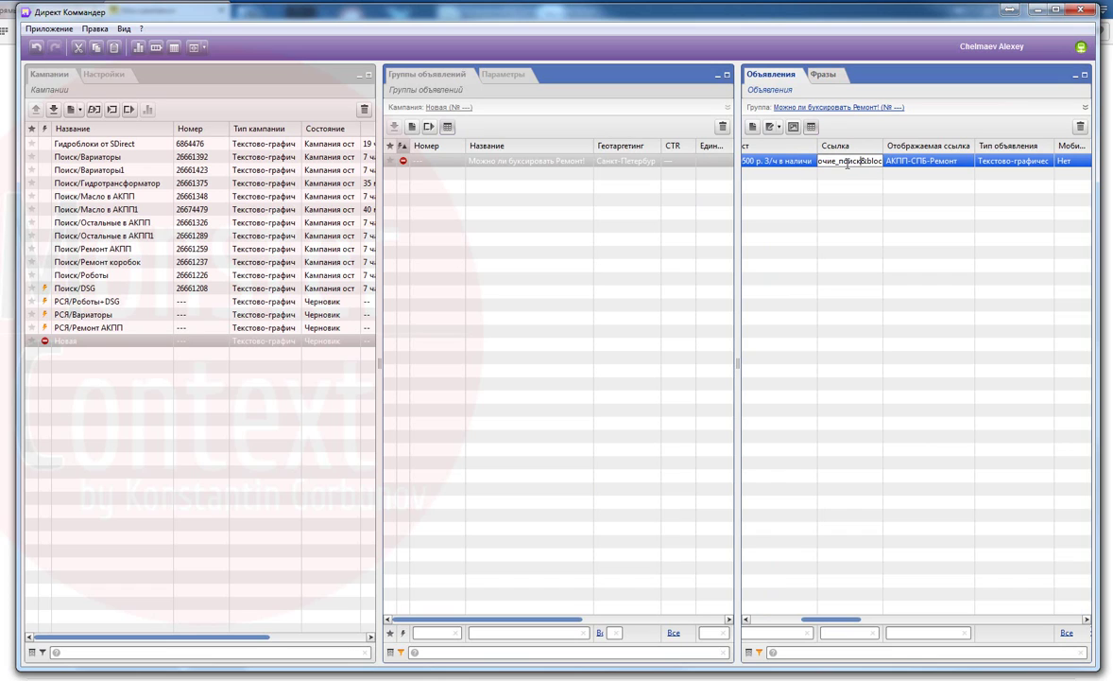
{"action": "left_click", "coordinate": [120, 343]}
{"action": "left_click", "coordinate": [104, 288], "text": "shift"}
{"action": "left_click", "coordinate": [452, 77]}
{"action": "key", "text": "ctrl+a"}
{"action": "left_click", "coordinate": [828, 225]}
{"action": "key", "text": "ctrl+a"}
{"action": "left_click", "coordinate": [777, 128]}
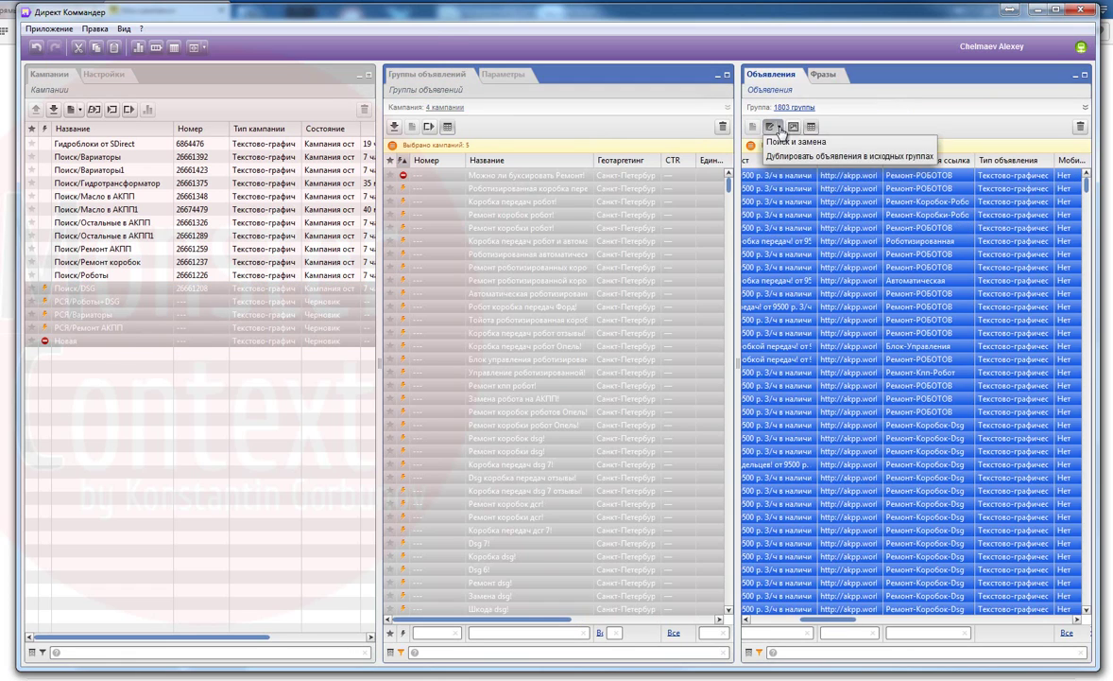
{"action": "left_click", "coordinate": [802, 141]}
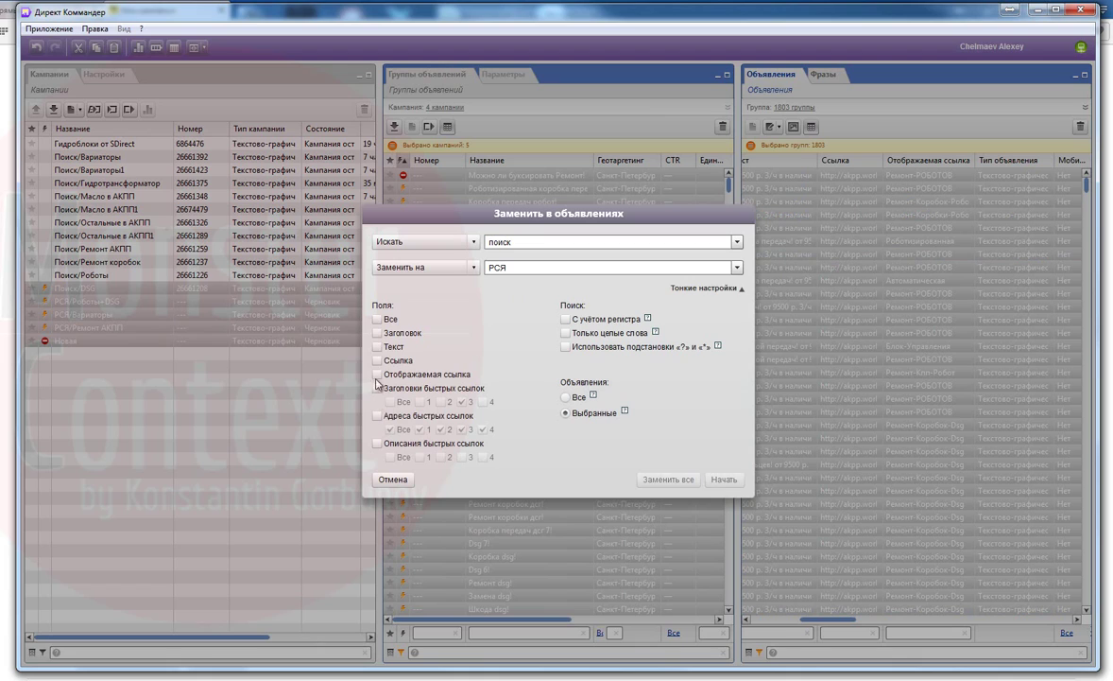
{"action": "left_click", "coordinate": [665, 479]}
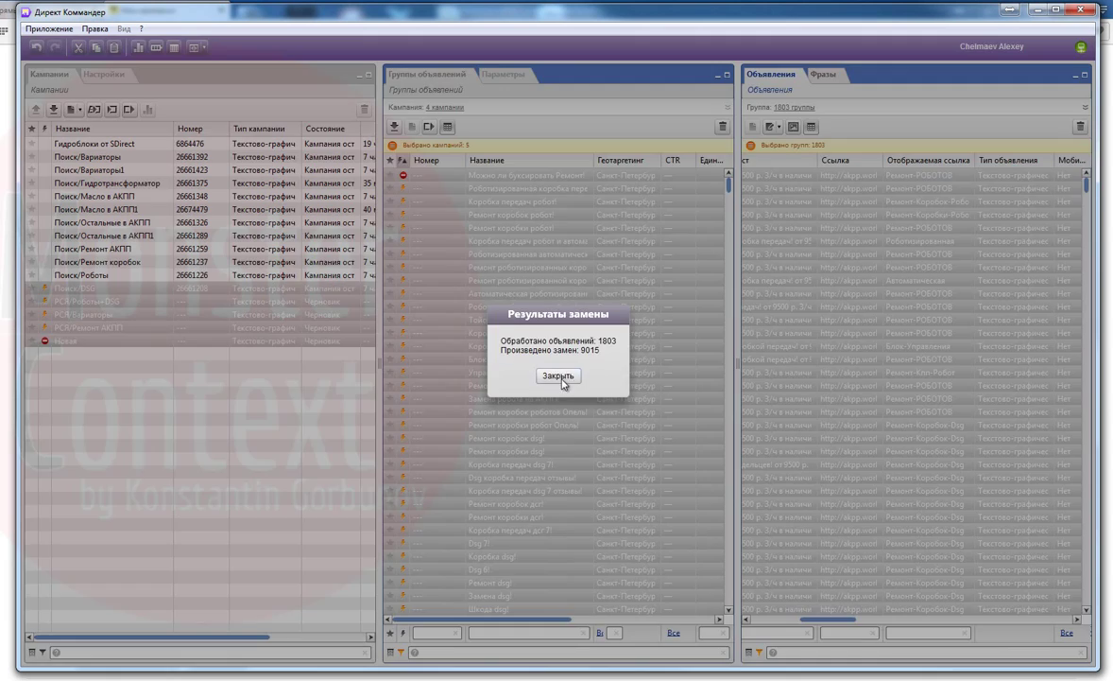
{"action": "left_click", "coordinate": [544, 380]}
Rename the Новая campaign as РСЯ/Остальные в АКПП, reusing the name of the matching Поиск campaign.
{"action": "left_click", "coordinate": [66, 344]}
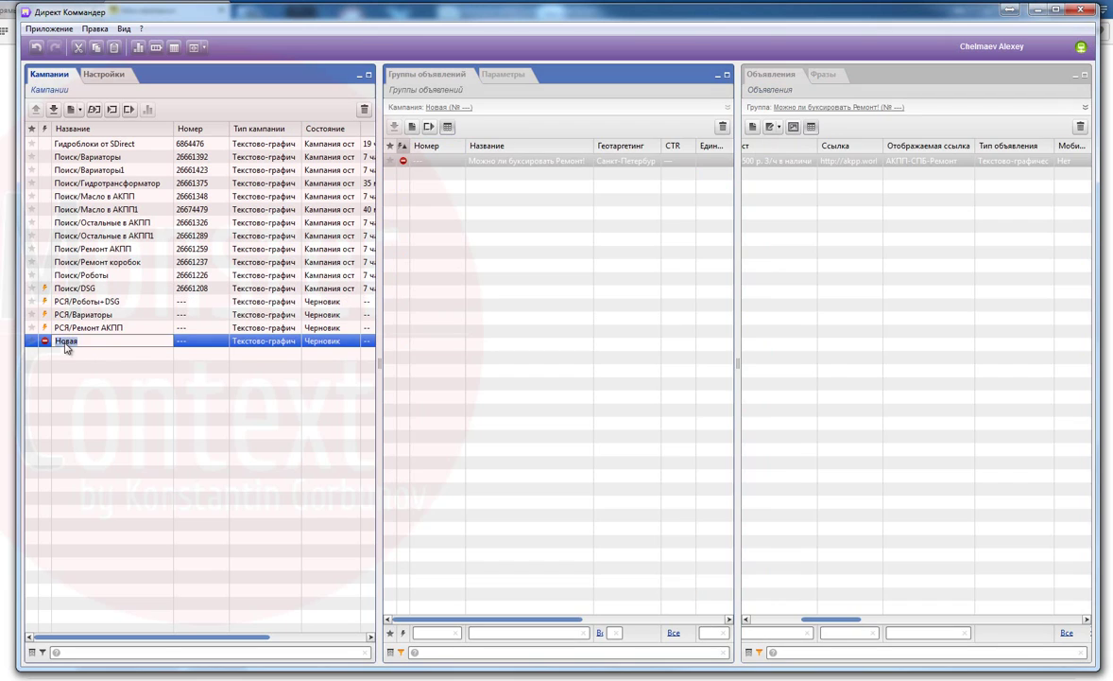
{"action": "double_click", "coordinate": [117, 223]}
{"action": "left_click_drag", "start_coordinate": [83, 223], "coordinate": [169, 224]}
{"action": "key", "text": "ctrl+c"}
{"action": "double_click", "coordinate": [95, 340]}
{"action": "left_click", "coordinate": [95, 340]}
{"action": "key", "text": "ctrl+v"}
{"action": "key", "text": "Return"}
Split the error-flagged ad group of РСЯ/Остальные в АКПП into several smaller groups and check the campaign's parameters.
{"action": "mouse_move", "coordinate": [404, 159]}
{"action": "left_click", "coordinate": [440, 137]}
{"action": "left_click", "coordinate": [472, 76]}
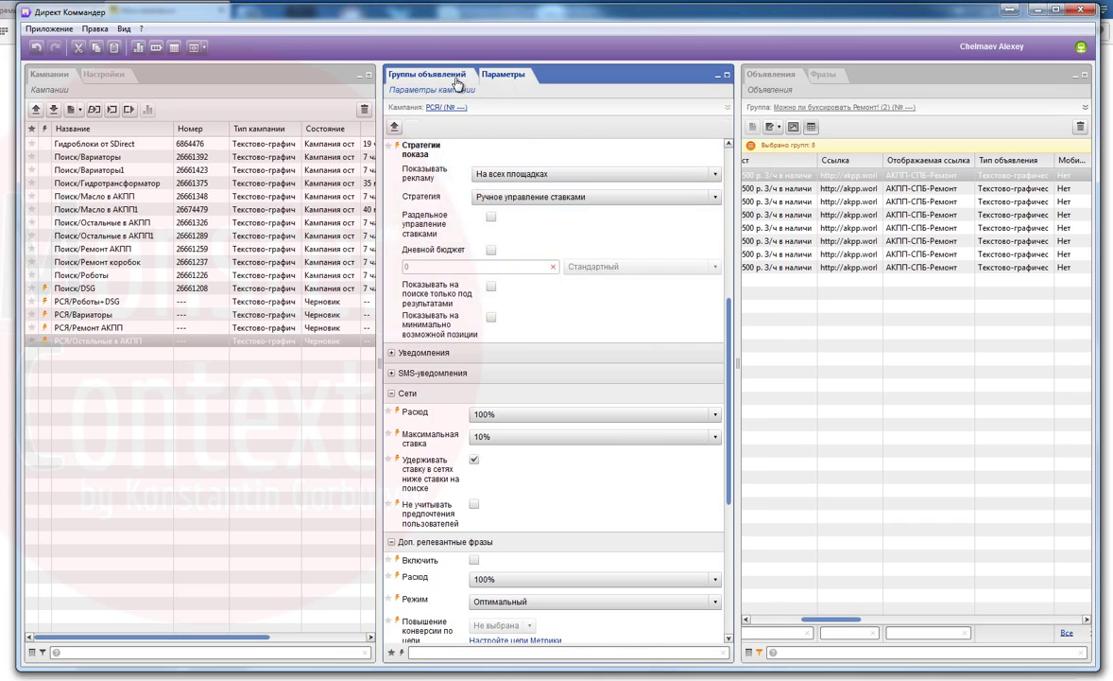
{"action": "left_click", "coordinate": [76, 342]}
Duplicate the Поиск/Масло в АКПП and Поиск/Масло в АКПП1 campaigns.
{"action": "left_click", "coordinate": [121, 195]}
{"action": "left_click", "coordinate": [113, 185]}
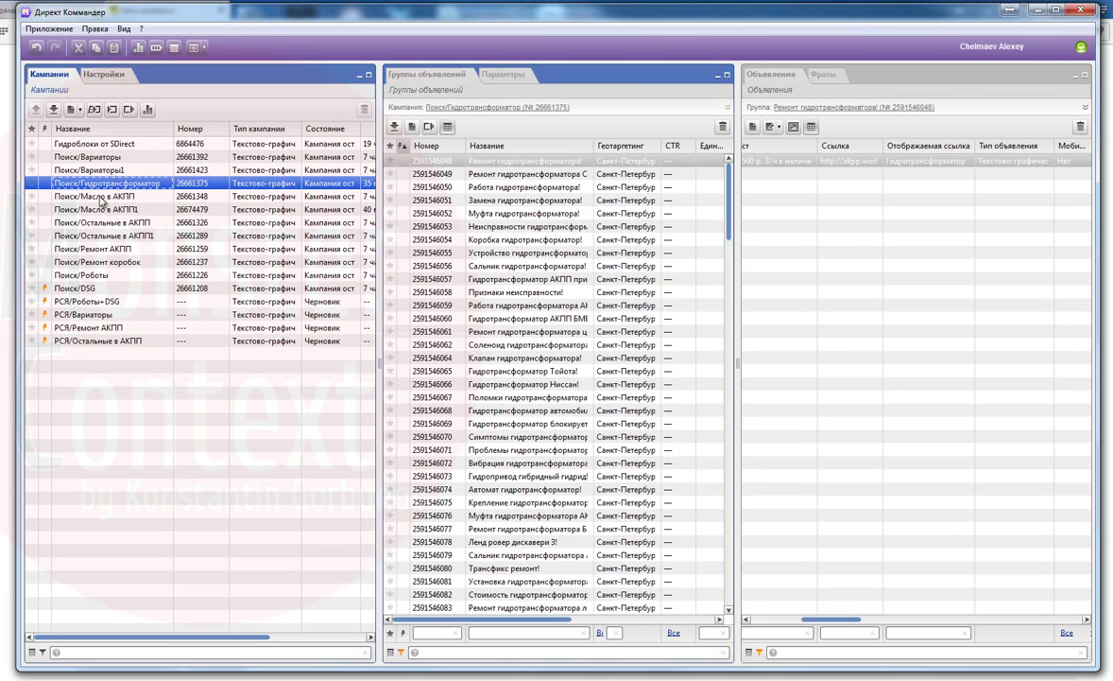
{"action": "left_click", "coordinate": [116, 196]}
{"action": "left_click", "coordinate": [123, 208], "text": "ctrl"}
{"action": "left_click", "coordinate": [110, 197]}
{"action": "left_click", "coordinate": [109, 209], "text": "ctrl"}
{"action": "key", "text": "ctrl+c"}
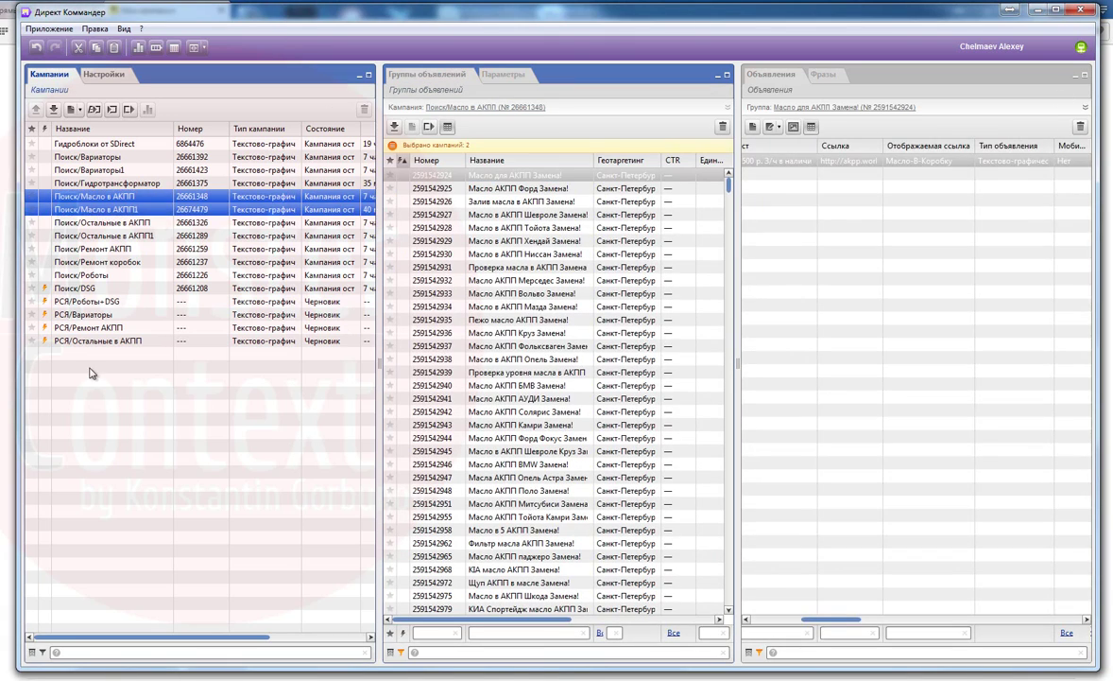
{"action": "key", "text": "ctrl+v"}
{"action": "left_click", "coordinate": [586, 376]}
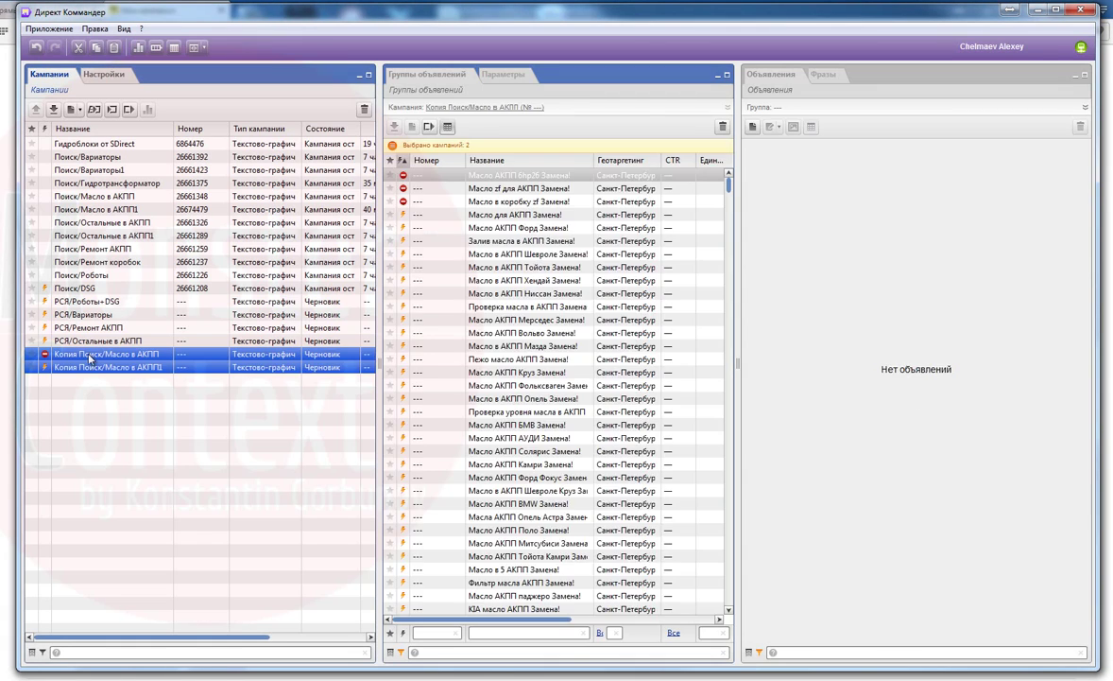
Rename the copy of Поиск/Масло в АКПП as РСЯ/Масло в АКПП.
{"action": "double_click", "coordinate": [100, 355]}
{"action": "left_click", "coordinate": [106, 354]}
{"action": "key", "text": "BackSpace"}
{"action": "key", "text": "BackSpace"}
{"action": "key", "text": "BackSpace"}
{"action": "key", "text": "BackSpace"}
{"action": "key", "text": "BackSpace"}
{"action": "key", "text": "BackSpace"}
{"action": "key", "text": "BackSpace"}
{"action": "key", "text": "BackSpace"}
{"action": "key", "text": "BackSpace"}
{"action": "key", "text": "BackSpace"}
{"action": "key", "text": "BackSpace"}
{"action": "type", "text": "РСЯ"}
Rename the copy of Поиск/Масло в АКПП1 as РСЯ/Масло в АКПП1.
{"action": "double_click", "coordinate": [102, 366]}
{"action": "left_click", "coordinate": [106, 366]}
{"action": "key", "text": "BackSpace"}
{"action": "key", "text": "BackSpace"}
{"action": "key", "text": "BackSpace"}
{"action": "key", "text": "BackSpace"}
{"action": "key", "text": "BackSpace"}
{"action": "key", "text": "BackSpace"}
{"action": "key", "text": "BackSpace"}
{"action": "key", "text": "BackSpace"}
{"action": "key", "text": "BackSpace"}
{"action": "key", "text": "BackSpace"}
{"action": "key", "text": "BackSpace"}
{"action": "type", "text": "РСЯ"}
Delete the error-flagged ad groups without ads from РСЯ/Масло в АКПП.
{"action": "left_click", "coordinate": [106, 355]}
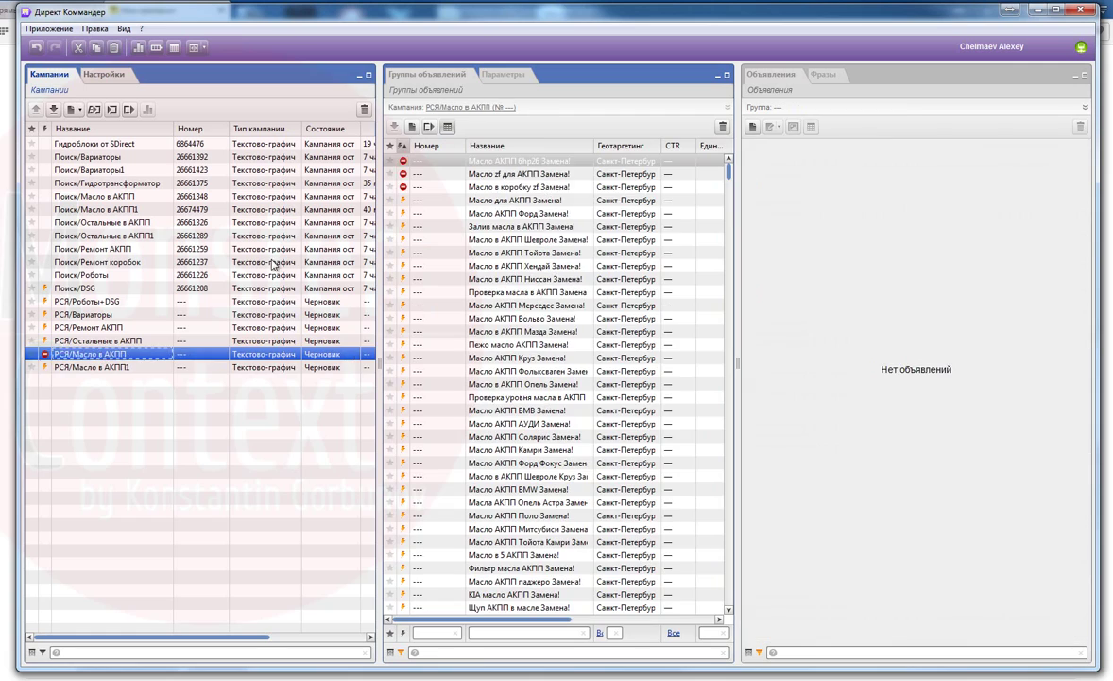
{"action": "left_click", "coordinate": [491, 162]}
{"action": "left_click", "coordinate": [484, 177], "text": "shift"}
{"action": "right_click", "coordinate": [482, 178]}
{"action": "left_click", "coordinate": [512, 243]}
{"action": "left_click", "coordinate": [584, 376]}
Set all six РСЯ campaigns to show around the clock, Только в сетях, with a daily budget of 500.00.
{"action": "left_click", "coordinate": [101, 366]}
{"action": "left_click", "coordinate": [95, 291], "text": "shift"}
{"action": "left_click", "coordinate": [96, 290], "text": "ctrl"}
{"action": "left_click", "coordinate": [503, 74]}
{"action": "left_click", "coordinate": [112, 301]}
{"action": "double_click", "coordinate": [491, 633]}
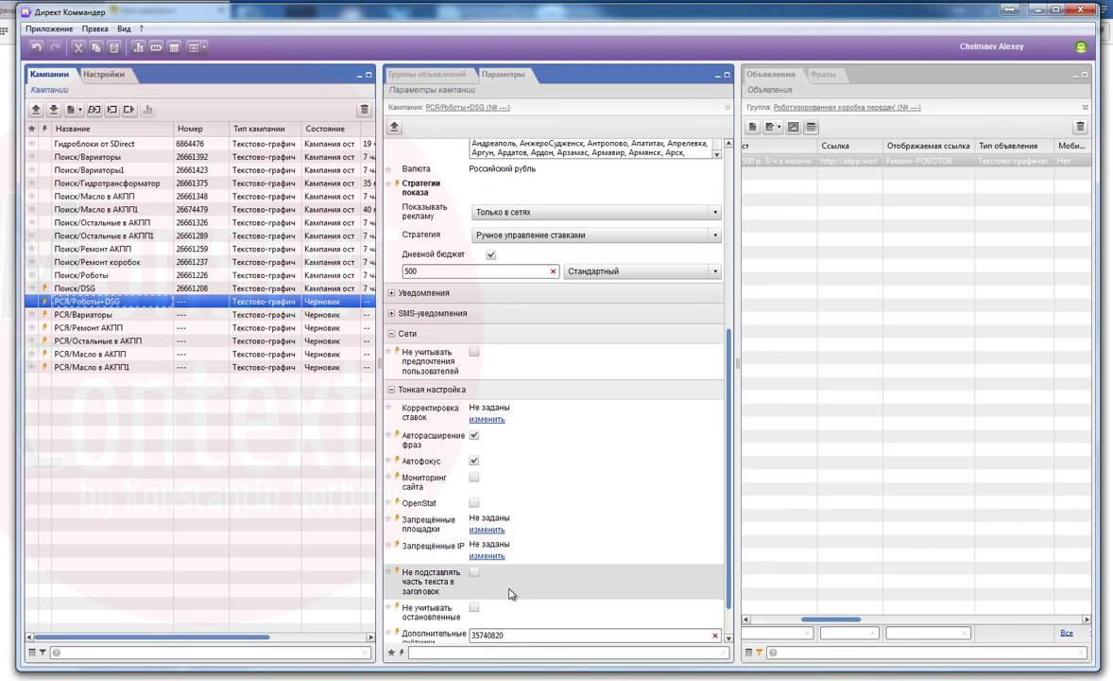
{"action": "left_click", "coordinate": [94, 367], "text": "shift"}
{"action": "left_click", "coordinate": [502, 617]}
{"action": "scroll", "coordinate": [463, 308], "scroll_direction": "up", "scroll_amount": 5}
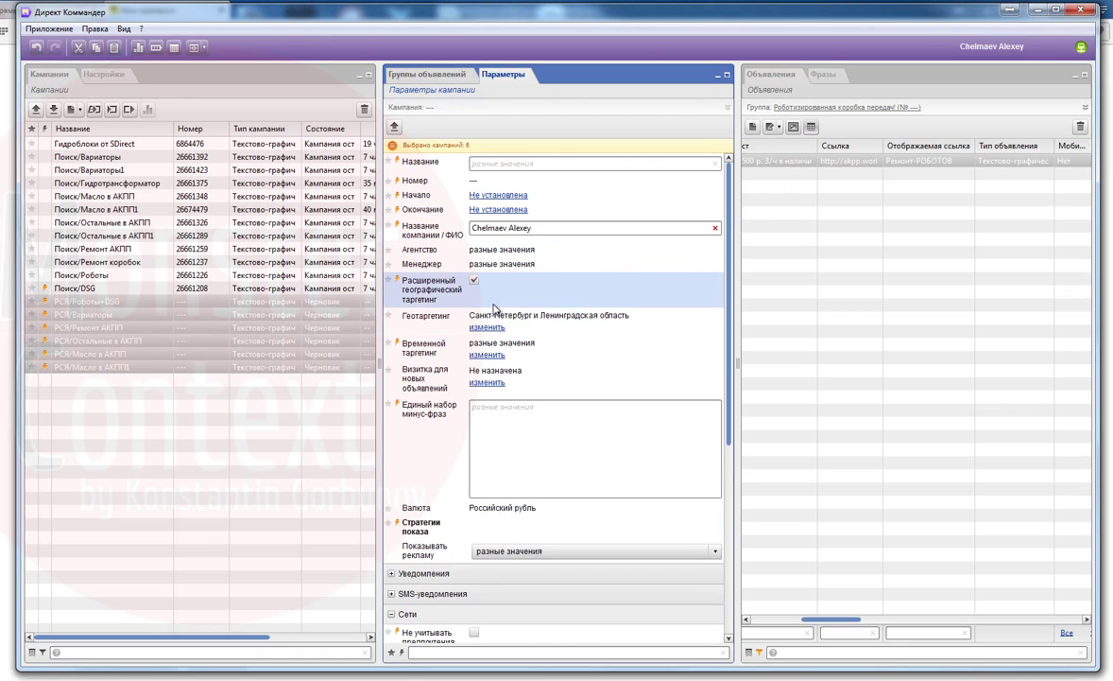
{"action": "left_click", "coordinate": [486, 355]}
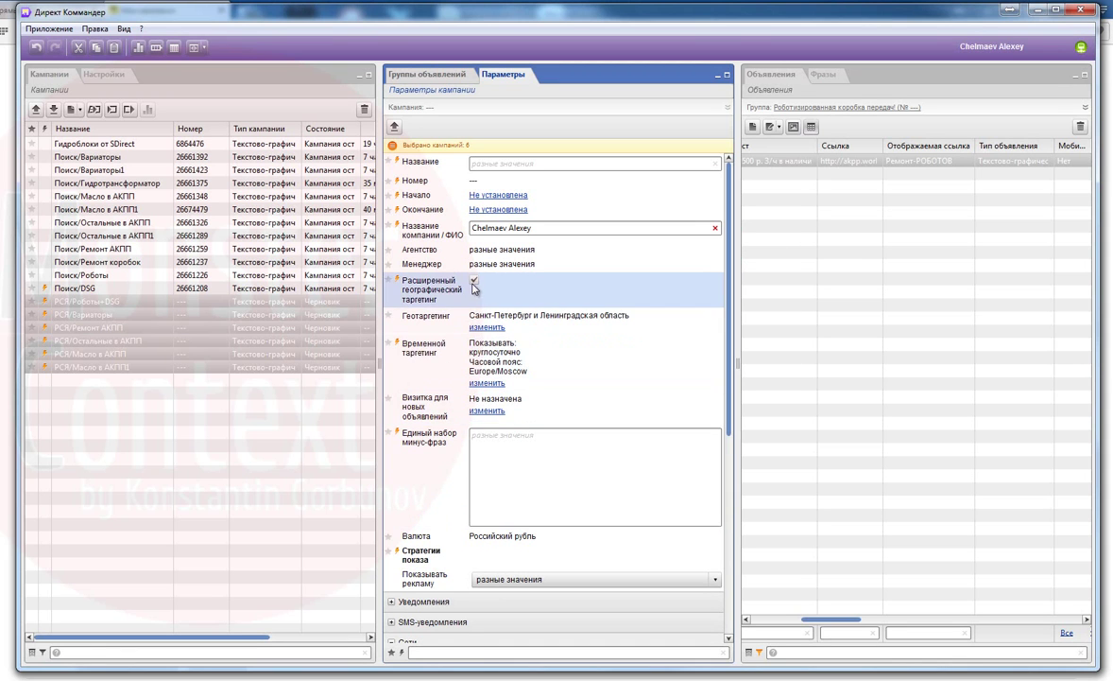
{"action": "left_click", "coordinate": [529, 579]}
{"action": "left_click", "coordinate": [514, 621]}
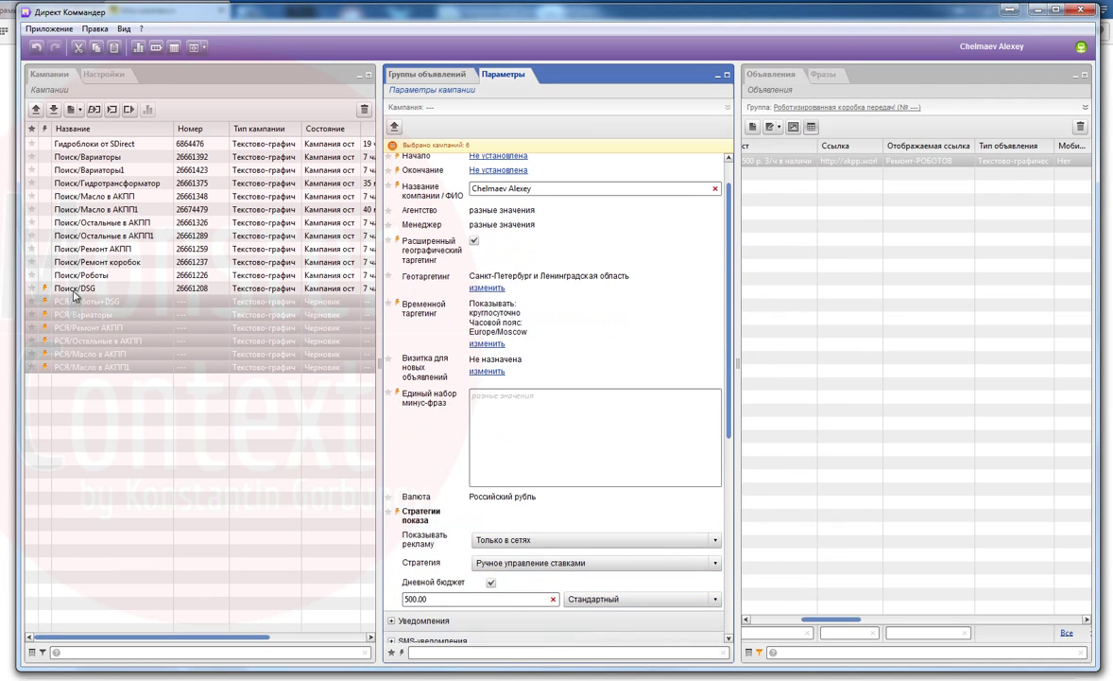
Copy the common negative phrases of Поиск/DSG into the Единый набор минус-фраз of all six РСЯ campaigns.
{"action": "left_click", "coordinate": [74, 288]}
{"action": "left_click", "coordinate": [89, 301]}
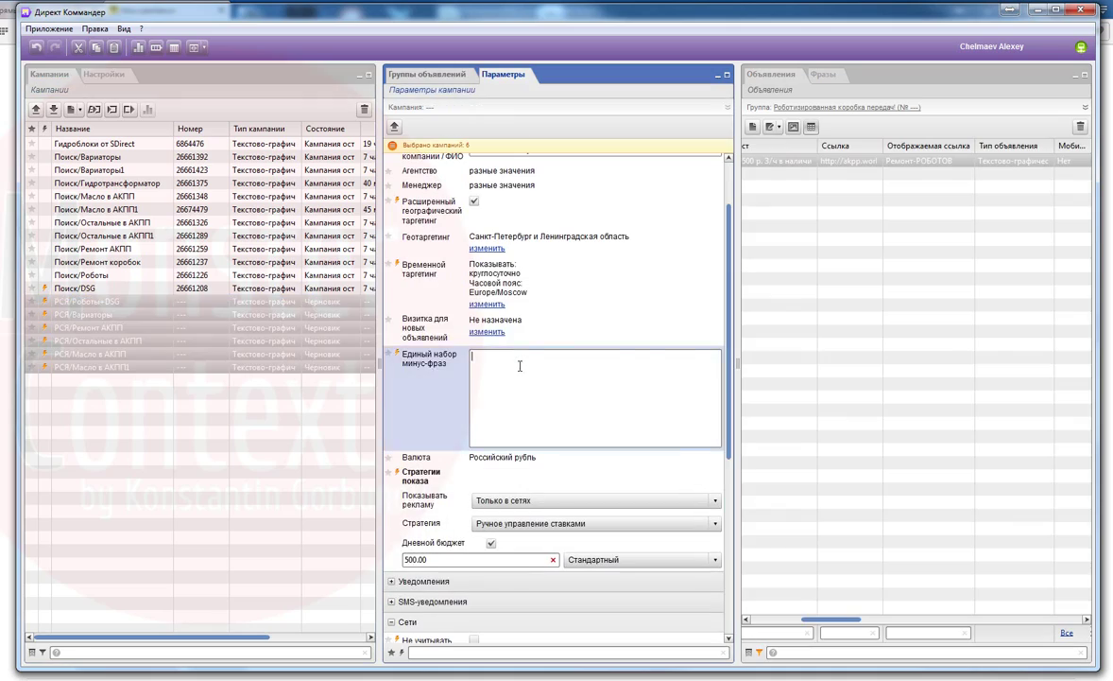
{"action": "key", "text": "ctrl+v"}
Add Уточнения to all ads in all ad groups of the eleven Поиск campaigns and save them.
{"action": "left_click", "coordinate": [82, 290]}
{"action": "left_click", "coordinate": [116, 158]}
{"action": "left_click", "coordinate": [427, 74]}
{"action": "left_click", "coordinate": [98, 288], "text": "shift"}
{"action": "left_click", "coordinate": [528, 215]}
{"action": "key", "text": "ctrl+a"}
{"action": "left_click_drag", "start_coordinate": [821, 619], "coordinate": [758, 620]}
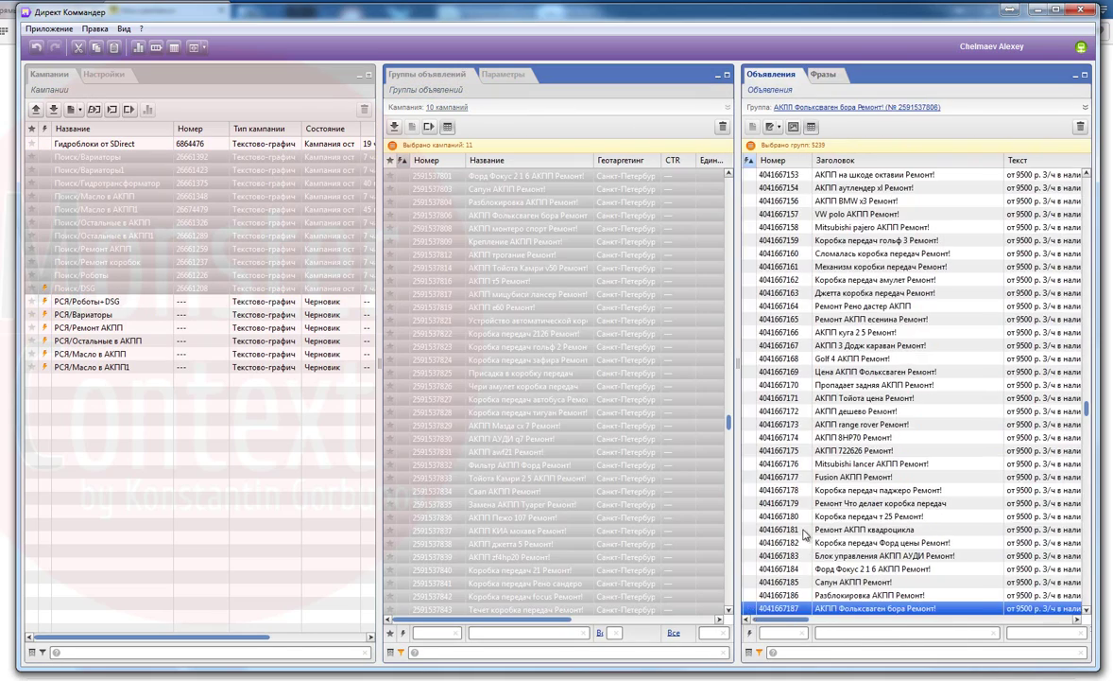
{"action": "key", "text": "ctrl+a"}
{"action": "right_click", "coordinate": [847, 192]}
{"action": "left_click", "coordinate": [698, 327]}
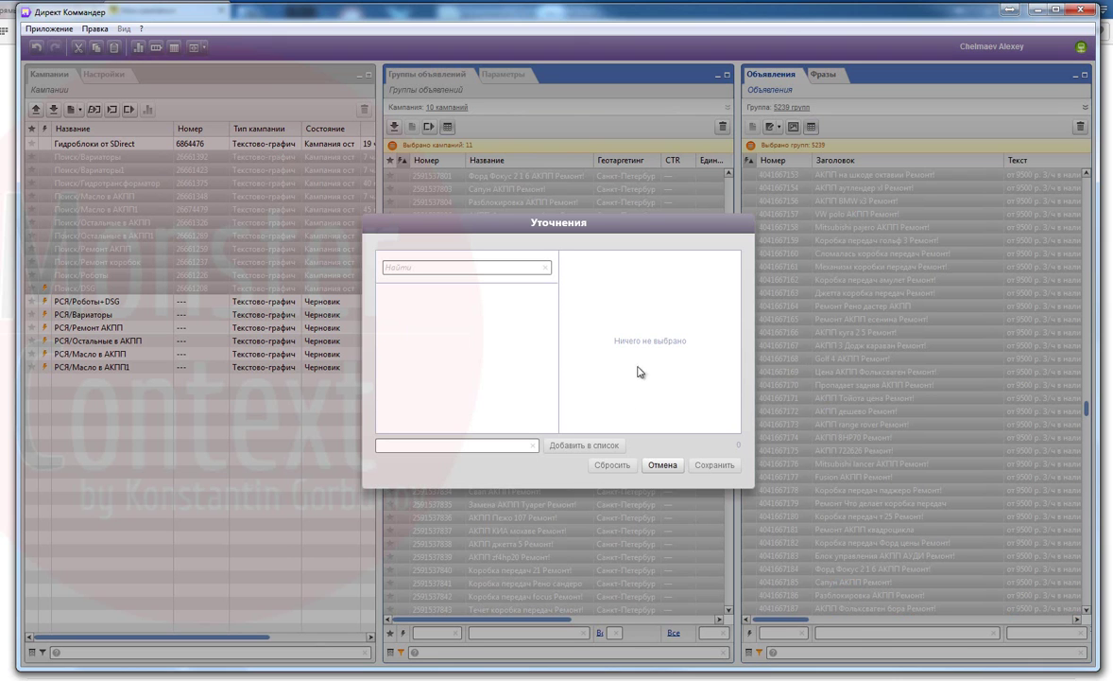
{"action": "left_click", "coordinate": [714, 465]}
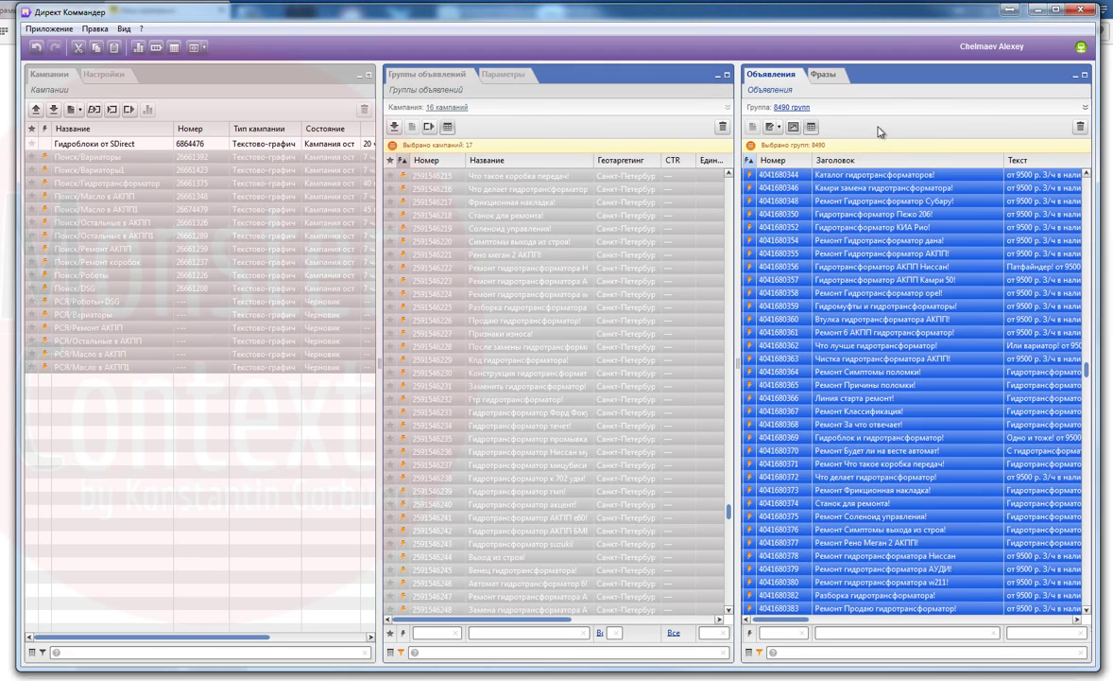
Add a Виртуальная визитка to all ads: AKPP WORK, Санкт-Петербург, phone number, contact Менеджер, hours Пн–Пт 10:00–21:00, Сб–Вс 10:00–20:00, and street address.
{"action": "right_click", "coordinate": [858, 182]}
{"action": "mouse_move", "coordinate": [903, 319]}
{"action": "left_click", "coordinate": [802, 325]}
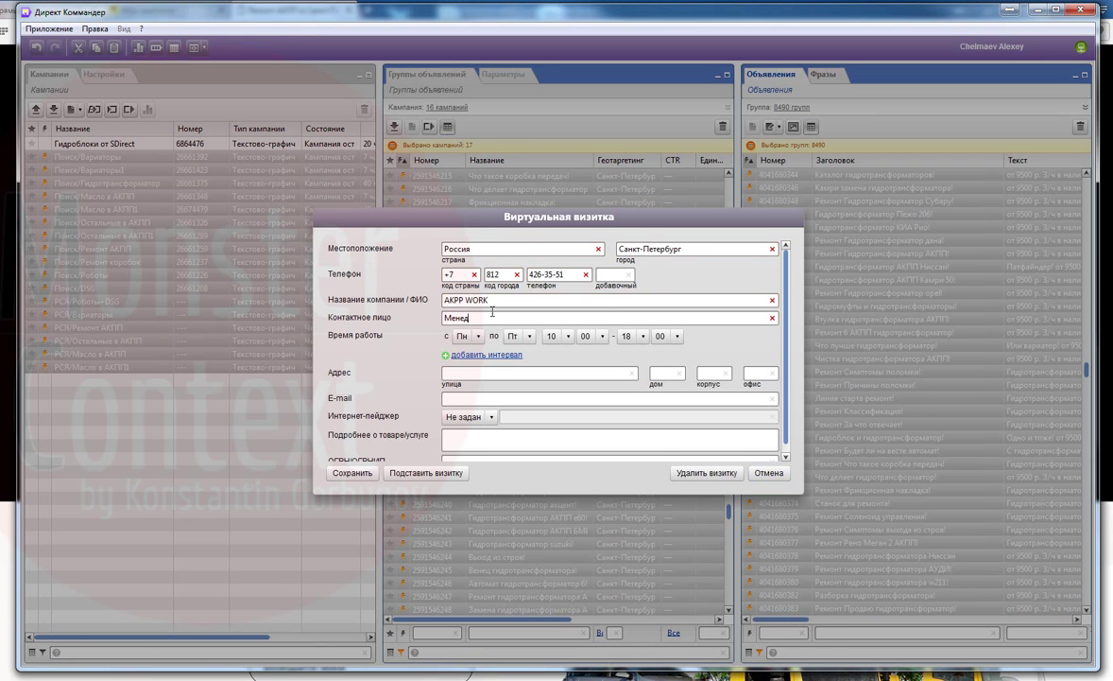
{"action": "left_click", "coordinate": [638, 349]}
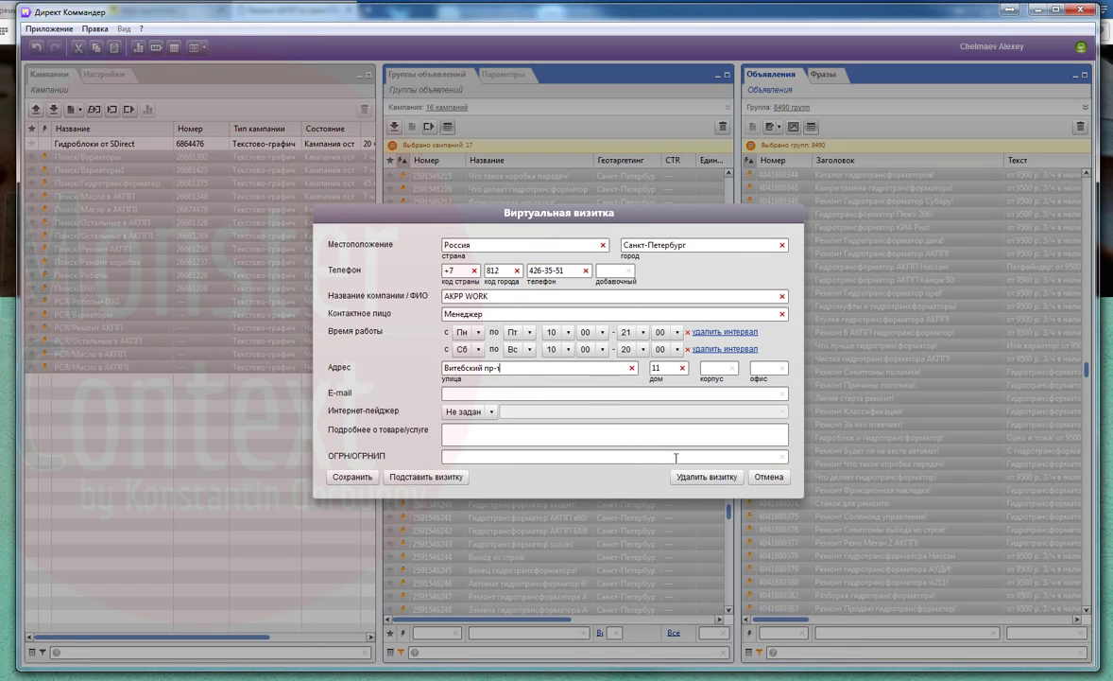
{"action": "key", "text": "Return"}
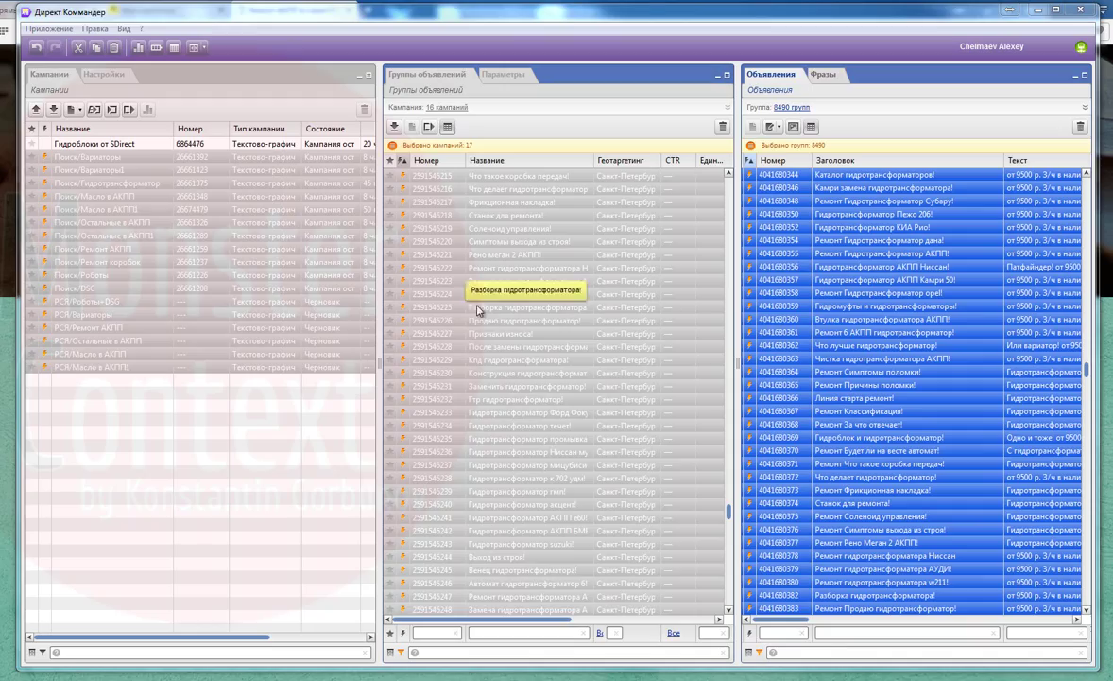
Assign the image variato-rav4-1 in 4:3 format to all ads of РСЯ/Роботы+DSG.
{"action": "left_click", "coordinate": [110, 301]}
{"action": "left_click", "coordinate": [515, 257]}
{"action": "key", "text": "ctrl+a"}
{"action": "left_click", "coordinate": [874, 266]}
{"action": "key", "text": "ctrl+a"}
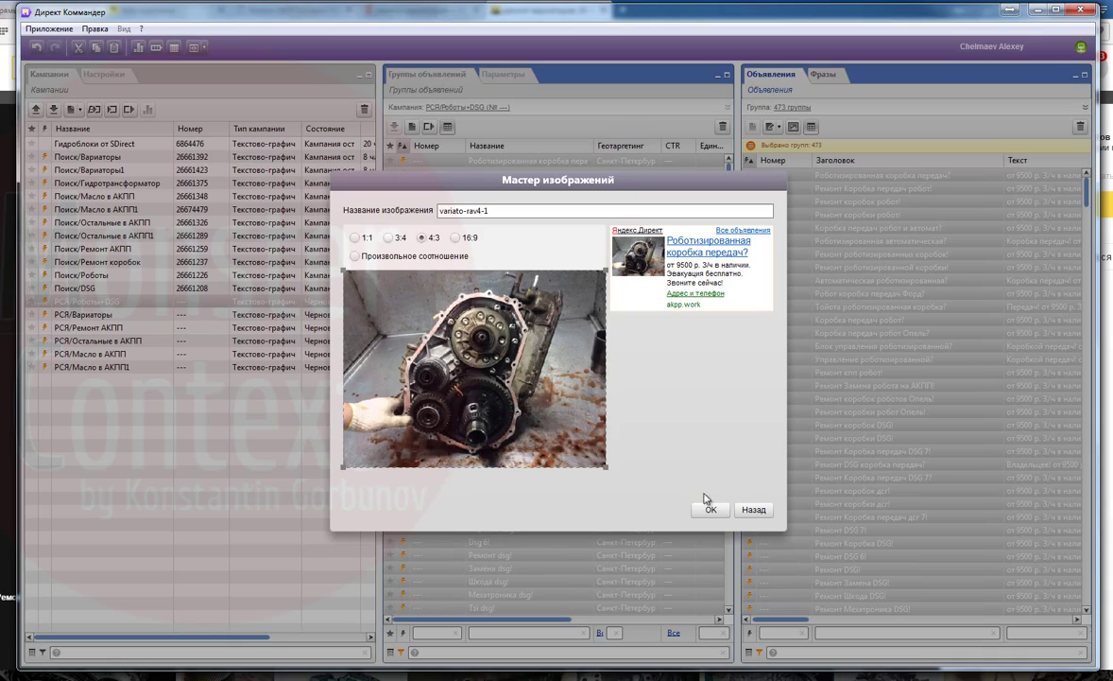
{"action": "left_click", "coordinate": [712, 511]}
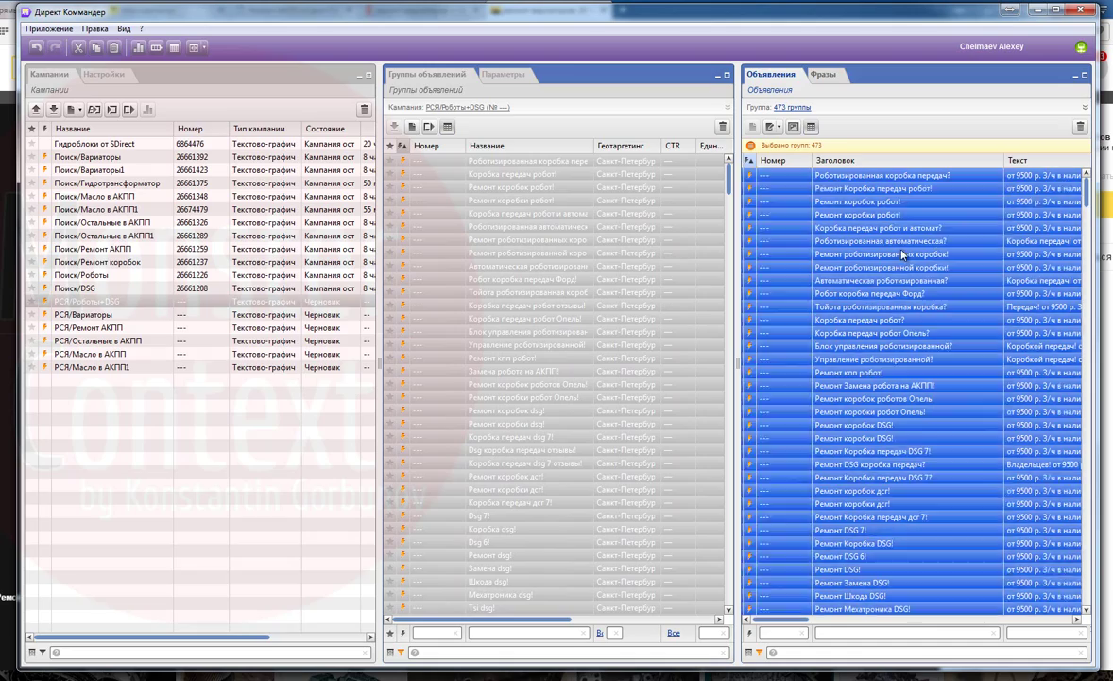
Duplicate the РСЯ/Роботы+DSG ads in their original groups and give the copies the image slide-2-1750x730 in 16:9 format.
{"action": "key", "text": "ctrl+v"}
{"action": "left_click", "coordinate": [437, 380]}
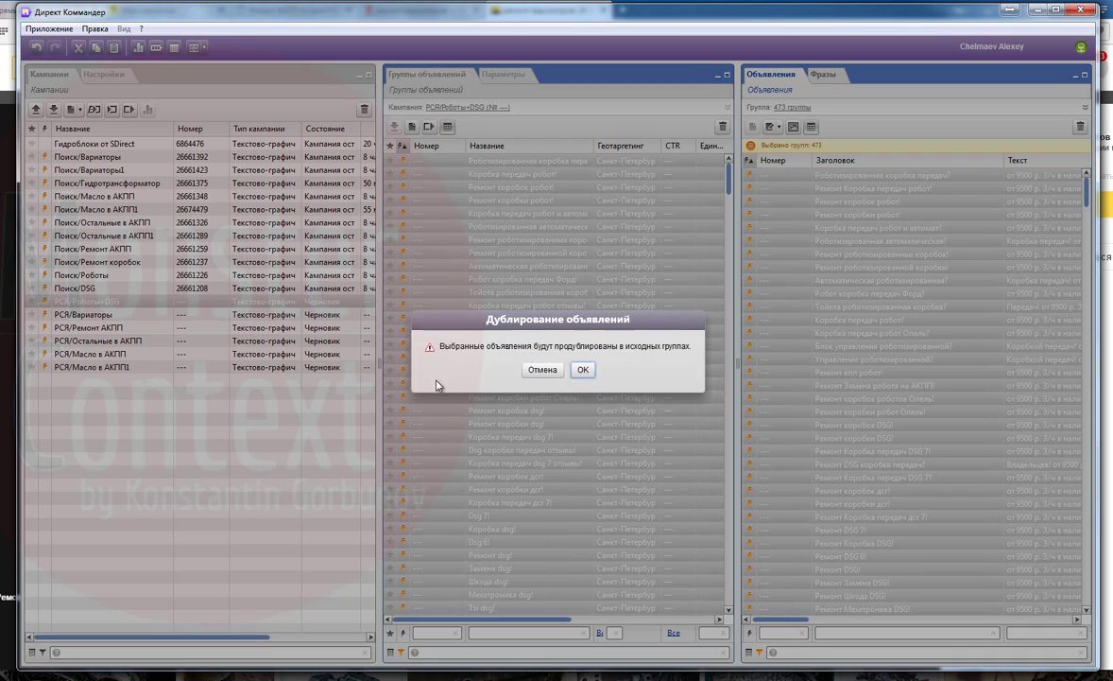
{"action": "left_click", "coordinate": [582, 373]}
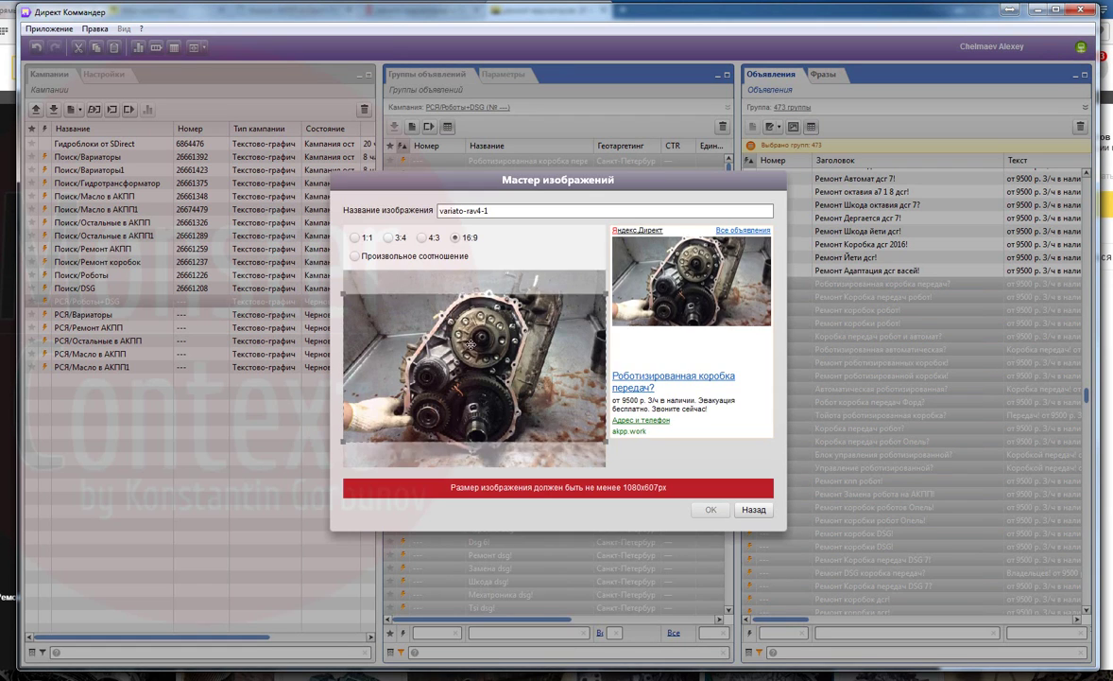
{"action": "left_click_drag", "start_coordinate": [471, 344], "coordinate": [474, 358]}
{"action": "left_click_drag", "start_coordinate": [344, 308], "coordinate": [347, 309]}
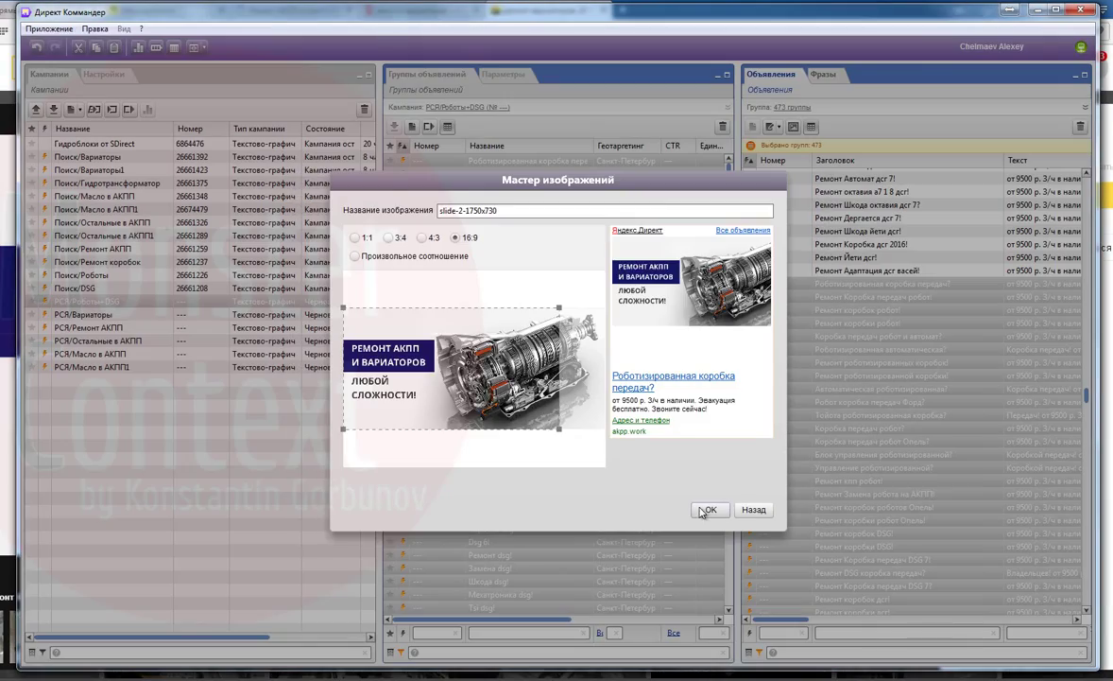
{"action": "left_click", "coordinate": [711, 508]}
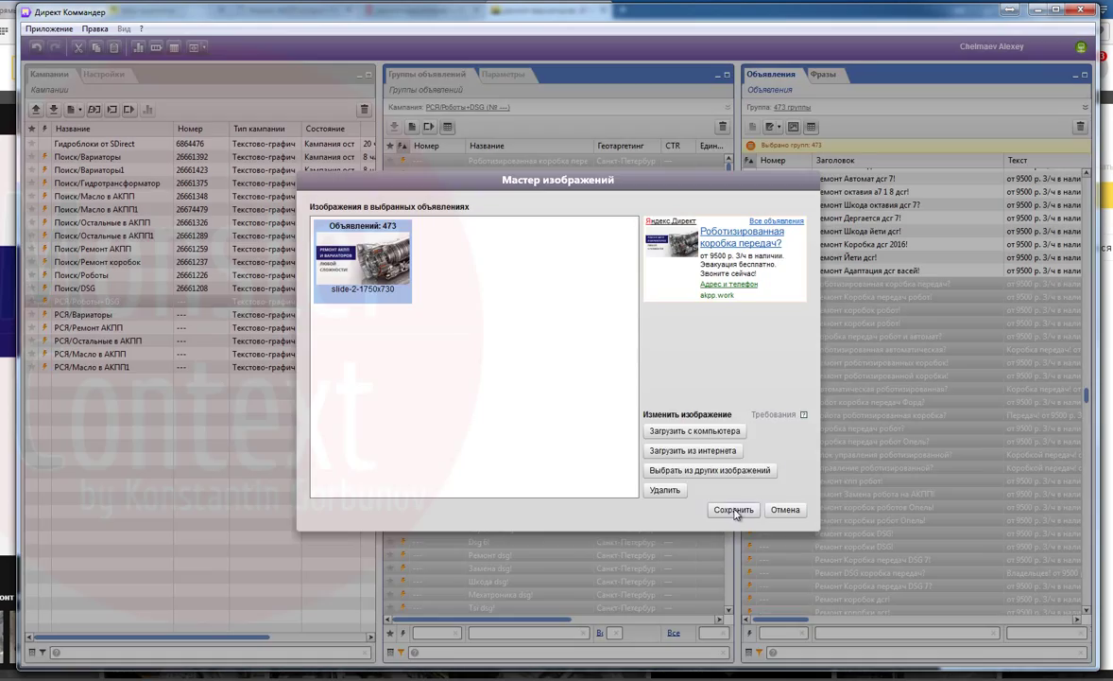
{"action": "left_click", "coordinate": [733, 510]}
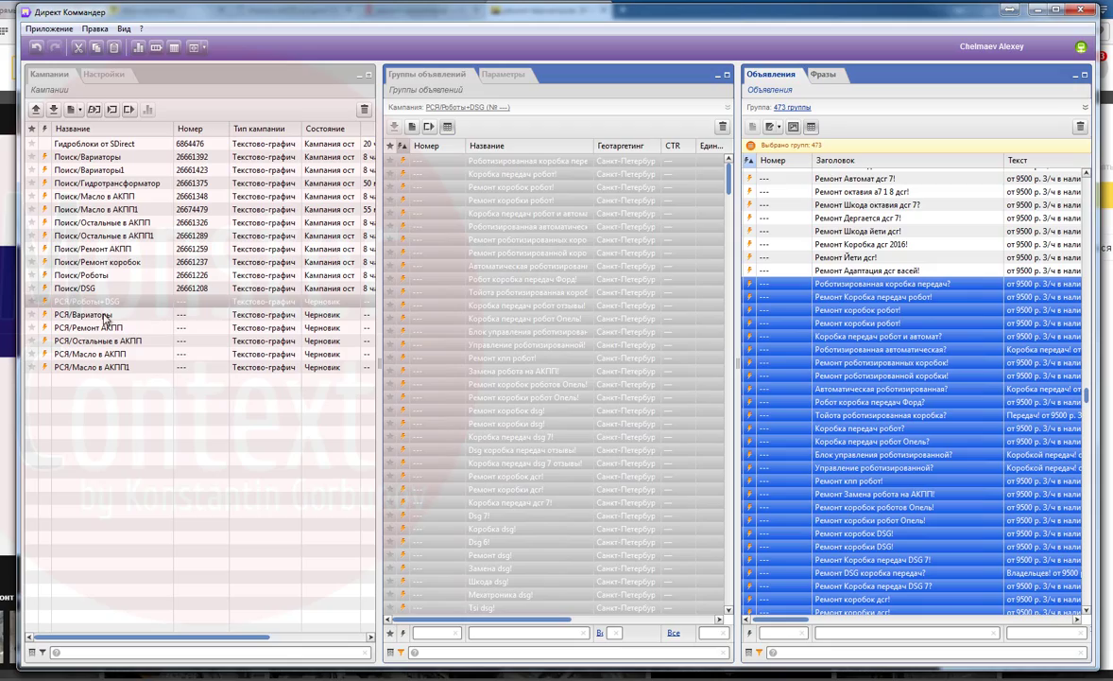
Load an image from the internet for all ads of РСЯ/Вариаторы.
{"action": "left_click", "coordinate": [104, 317]}
{"action": "left_click", "coordinate": [548, 342]}
{"action": "key", "text": "ctrl+a"}
{"action": "left_click", "coordinate": [841, 345]}
{"action": "key", "text": "ctrl+a"}
{"action": "left_click", "coordinate": [794, 128]}
{"action": "left_click", "coordinate": [694, 449]}
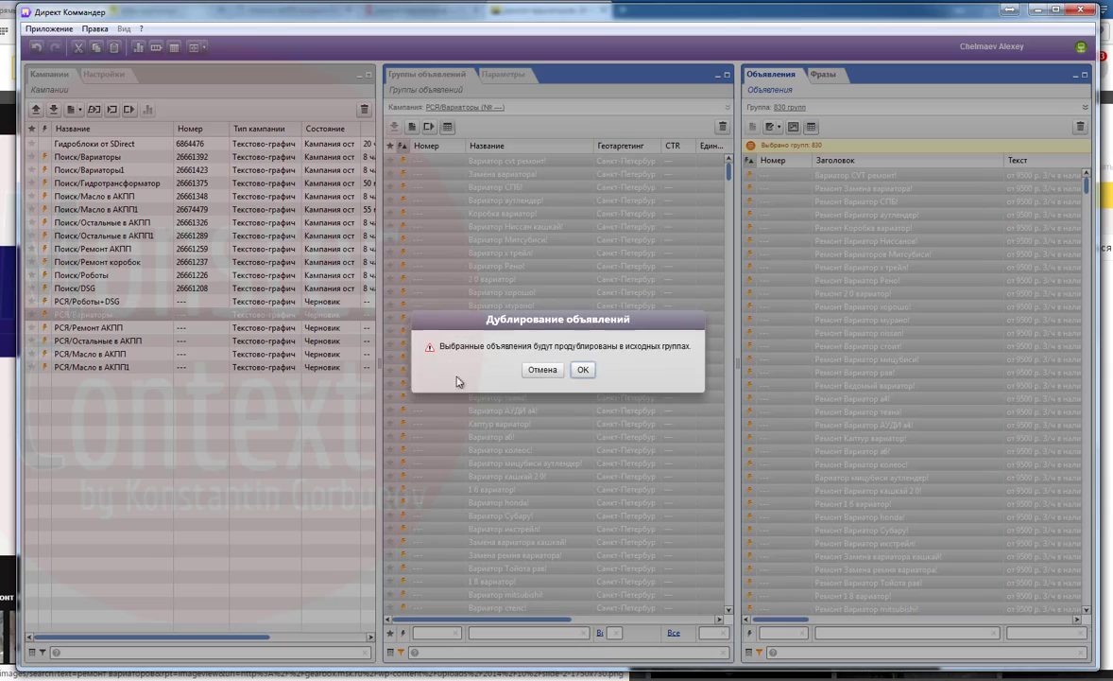
{"action": "left_click", "coordinate": [579, 375]}
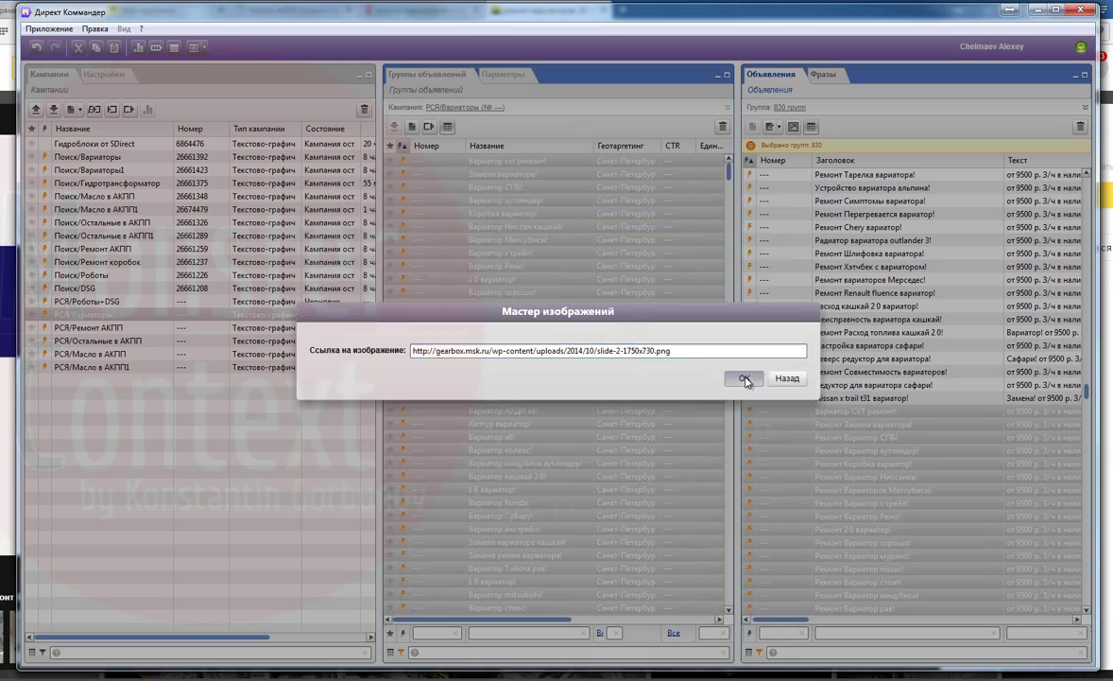
{"action": "left_click", "coordinate": [746, 377]}
{"action": "left_click", "coordinate": [709, 509]}
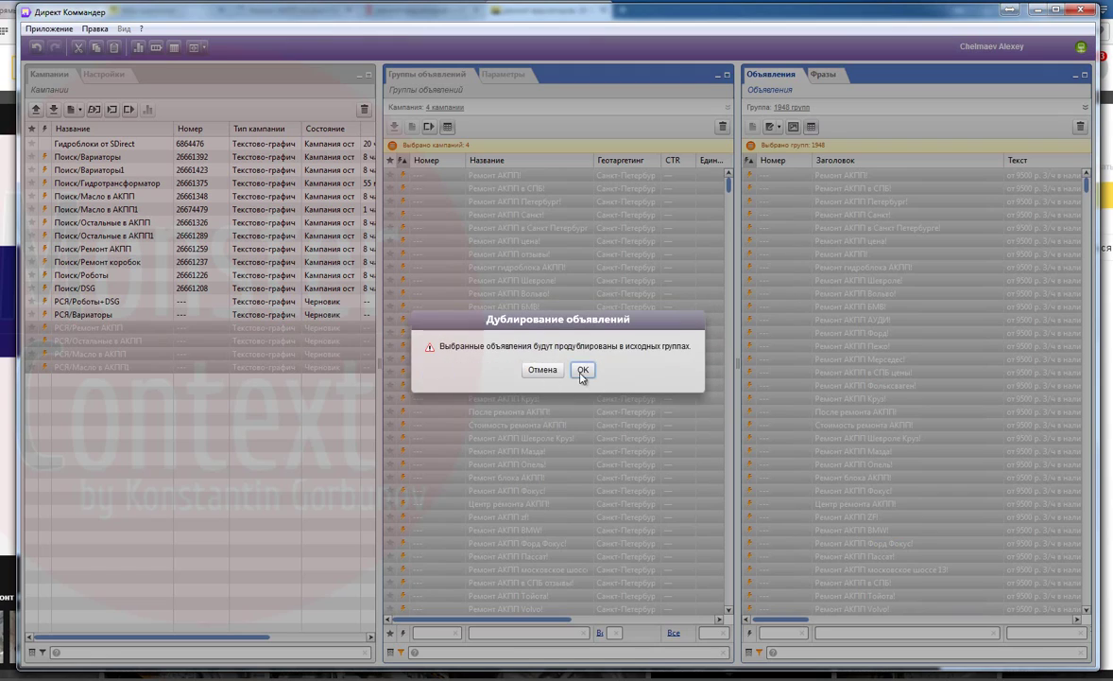
Duplicate all ads of the four remaining РСЯ campaigns in their groups and give the copies the image slide-2-1750x730.
{"action": "left_click", "coordinate": [581, 372]}
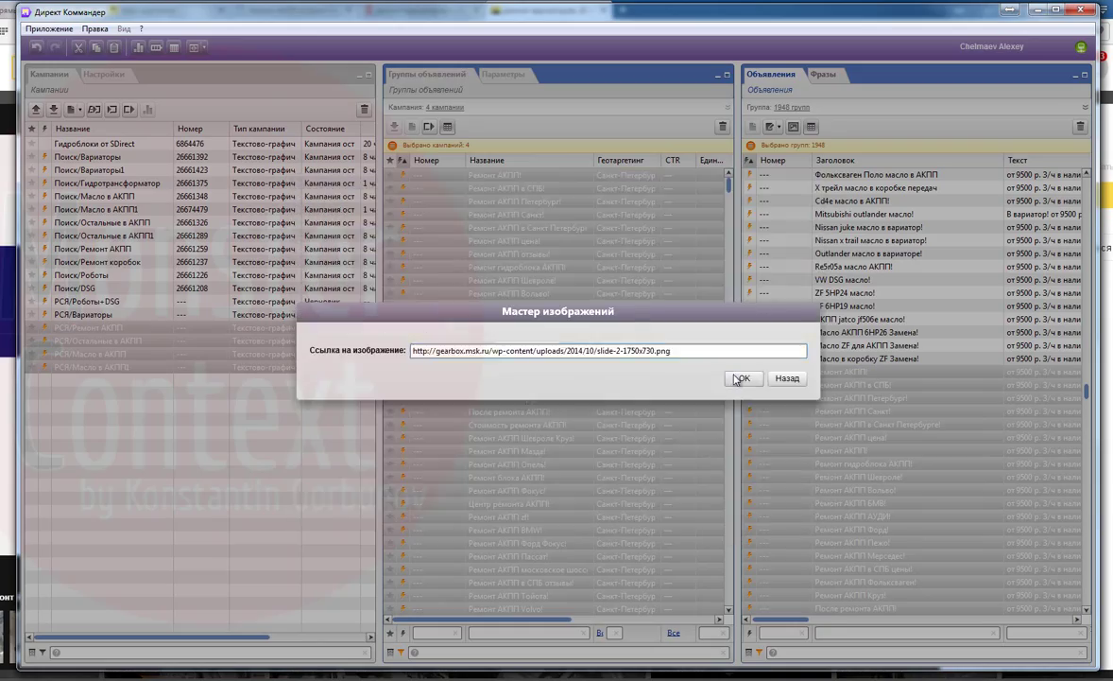
{"action": "left_click", "coordinate": [740, 378]}
{"action": "left_click", "coordinate": [711, 507]}
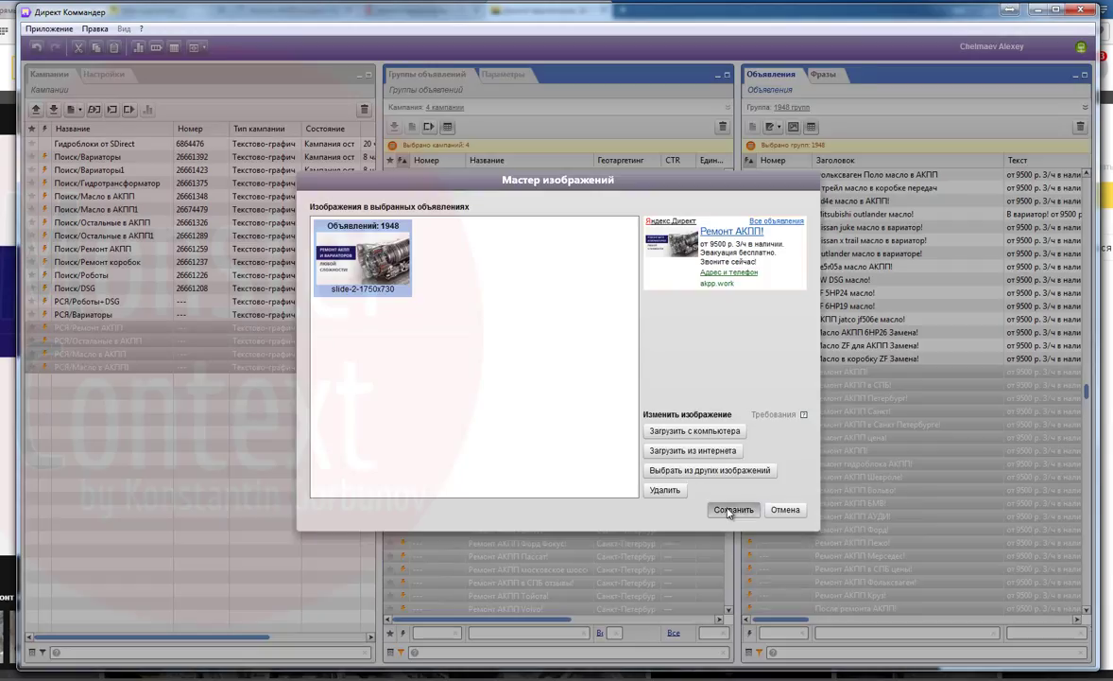
{"action": "left_click", "coordinate": [730, 510]}
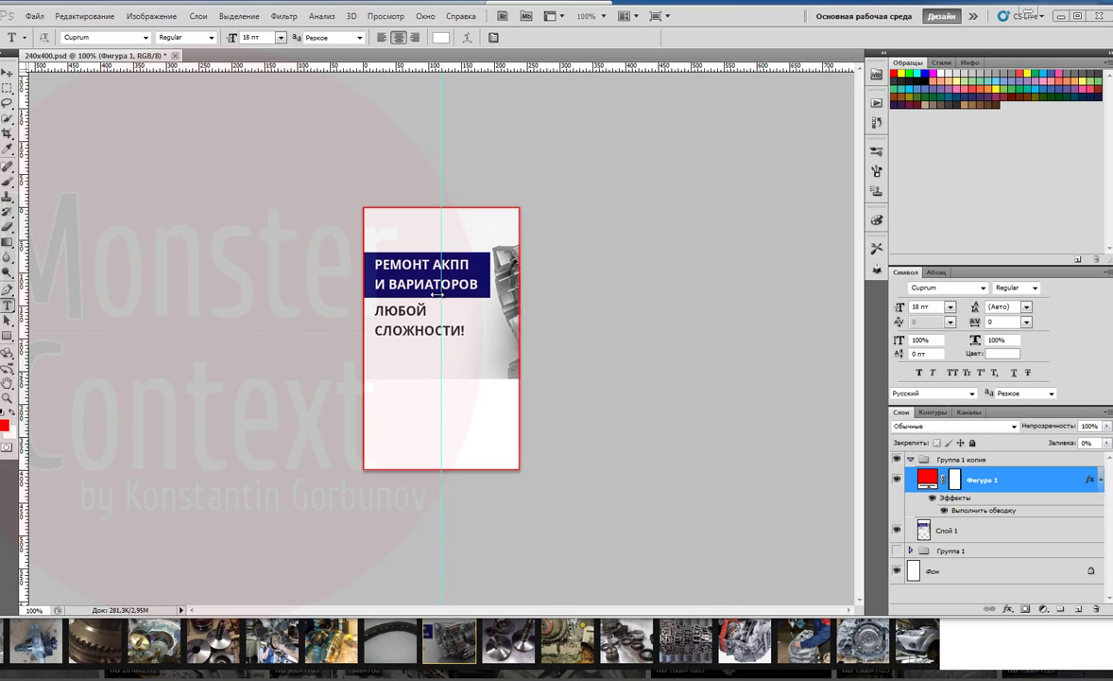
Switch to Photoshop and try to move Слой 1 up in the 240x400 banner and stretch it to 122.84% width and a greater height.
{"action": "key", "text": "ctrl+t"}
{"action": "key", "text": "Escape"}
{"action": "left_click", "coordinate": [956, 530]}
{"action": "key", "text": "ctrl+t"}
{"action": "left_click_drag", "start_coordinate": [494, 325], "coordinate": [502, 279]}
{"action": "left_click_drag", "start_coordinate": [728, 252], "coordinate": [811, 252]}
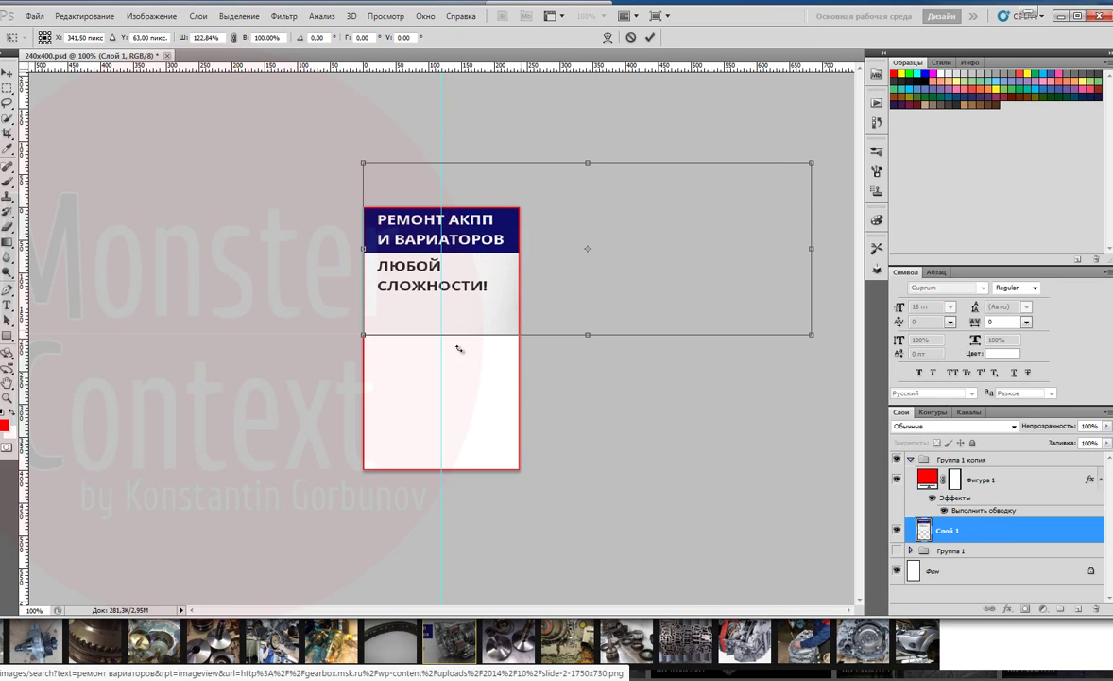
{"action": "left_click_drag", "start_coordinate": [587, 337], "coordinate": [590, 372]}
{"action": "key", "text": "Return"}
{"action": "key", "text": "t"}
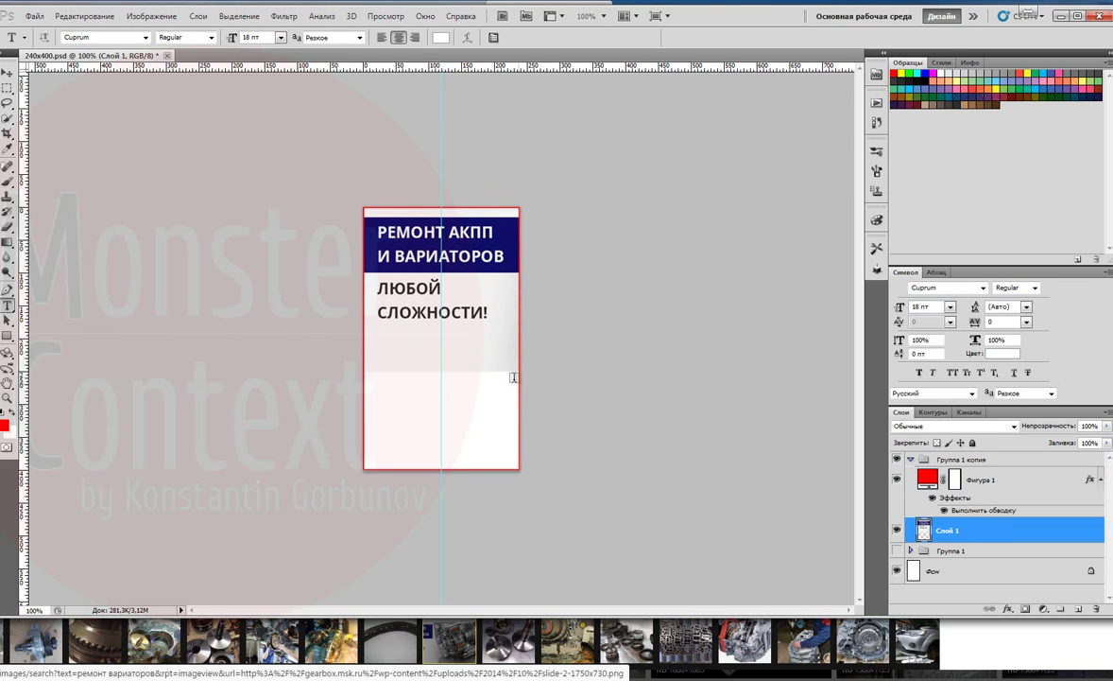
{"action": "left_click", "coordinate": [897, 531]}
{"action": "left_click", "coordinate": [897, 530]}
{"action": "key", "text": "ctrl+alt+z"}
Move the Слой 1 image so that the gearbox fills the lower half of the banner.
{"action": "key", "text": "ctrl+t"}
{"action": "left_click_drag", "start_coordinate": [650, 359], "coordinate": [524, 423]}
{"action": "key", "text": "Return"}
Draw a rectangle over the banner's blank upper area and fill it with the light grey of the image background.
{"action": "key", "text": "u"}
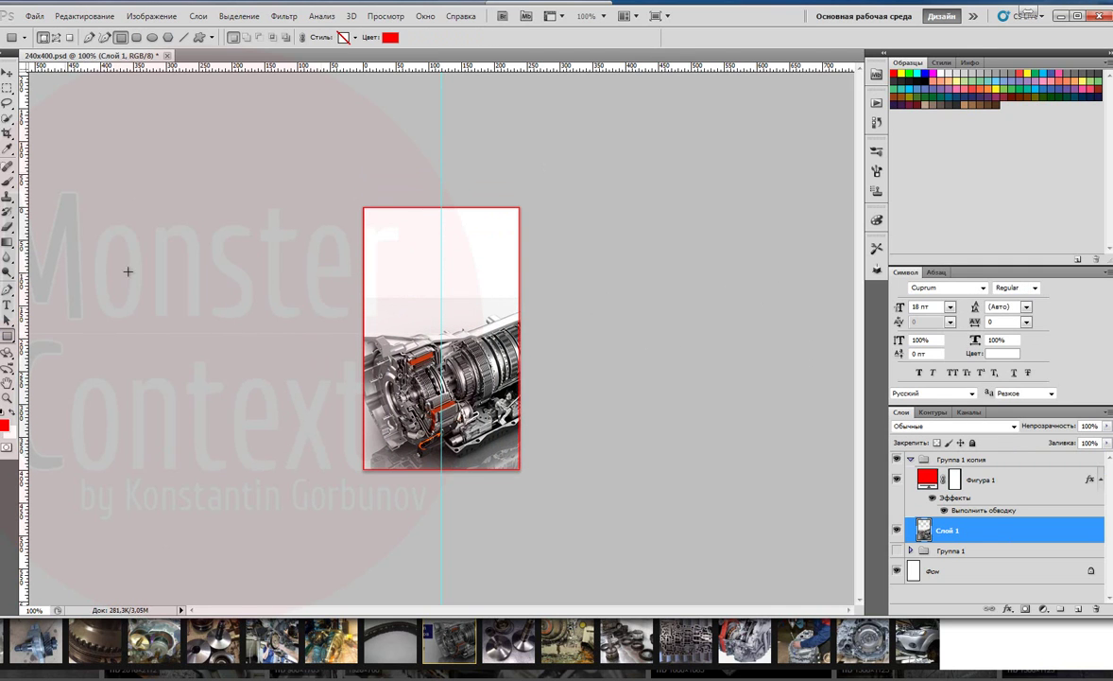
{"action": "left_click_drag", "start_coordinate": [559, 302], "coordinate": [560, 302]}
{"action": "double_click", "coordinate": [928, 530]}
{"action": "left_click", "coordinate": [580, 287]}
{"action": "left_click", "coordinate": [888, 269]}
Add the text РЕМОНТ above Фигура 1 at the top centre of the banner, at 48 pt in red.
{"action": "left_click", "coordinate": [978, 481]}
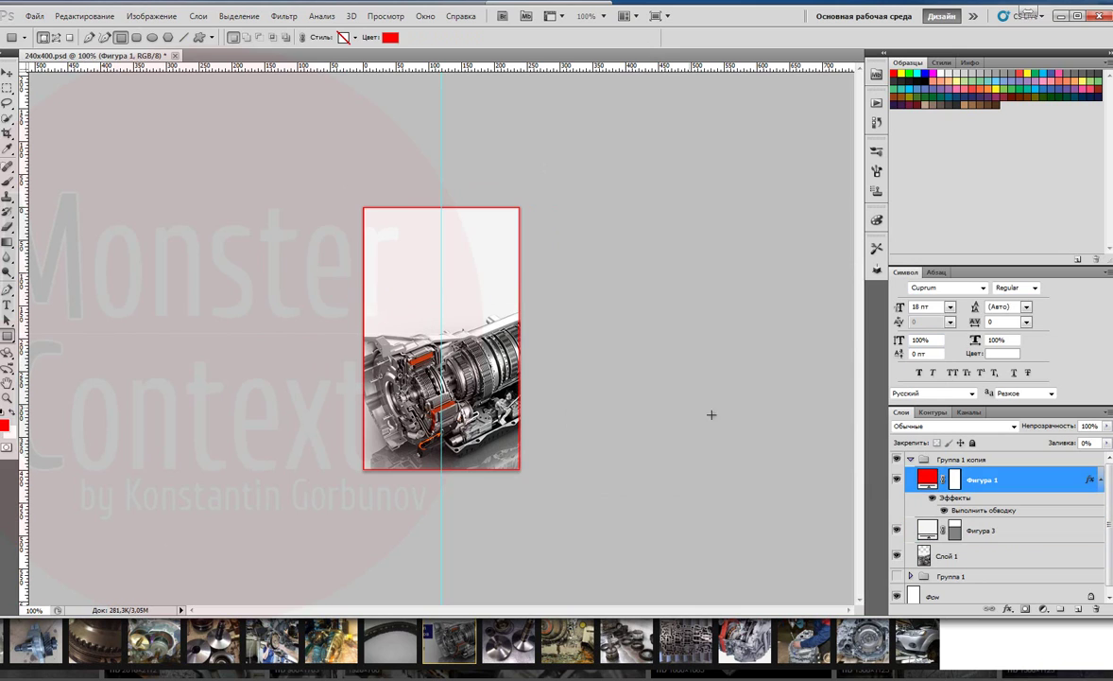
{"action": "left_click", "coordinate": [437, 233]}
{"action": "type", "text": "РЕМОНТ"}
{"action": "key", "text": "ctrl+a"}
{"action": "left_click", "coordinate": [281, 38]}
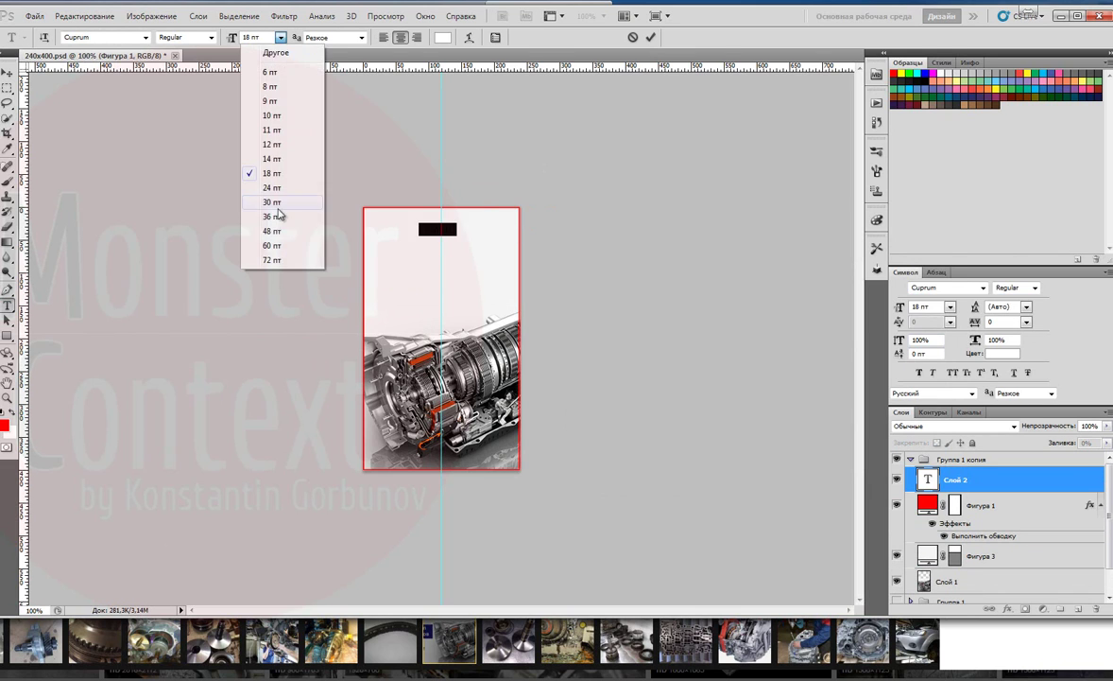
{"action": "left_click", "coordinate": [283, 231]}
{"action": "left_click", "coordinate": [443, 37]}
{"action": "left_click", "coordinate": [888, 271]}
Add the lines АКПП, ВАРИАТОРОВ and CVT DSG below РЕМОНТ at 36 pt and centre the text block on the guide.
{"action": "type", "text": "АКПП ВАРИАТОРОВ"}
{"action": "key", "text": "shift+Up"}
{"action": "key", "text": "shift+Up"}
{"action": "left_click", "coordinate": [281, 37]}
{"action": "left_click", "coordinate": [276, 218]}
{"action": "key", "text": "Right"}
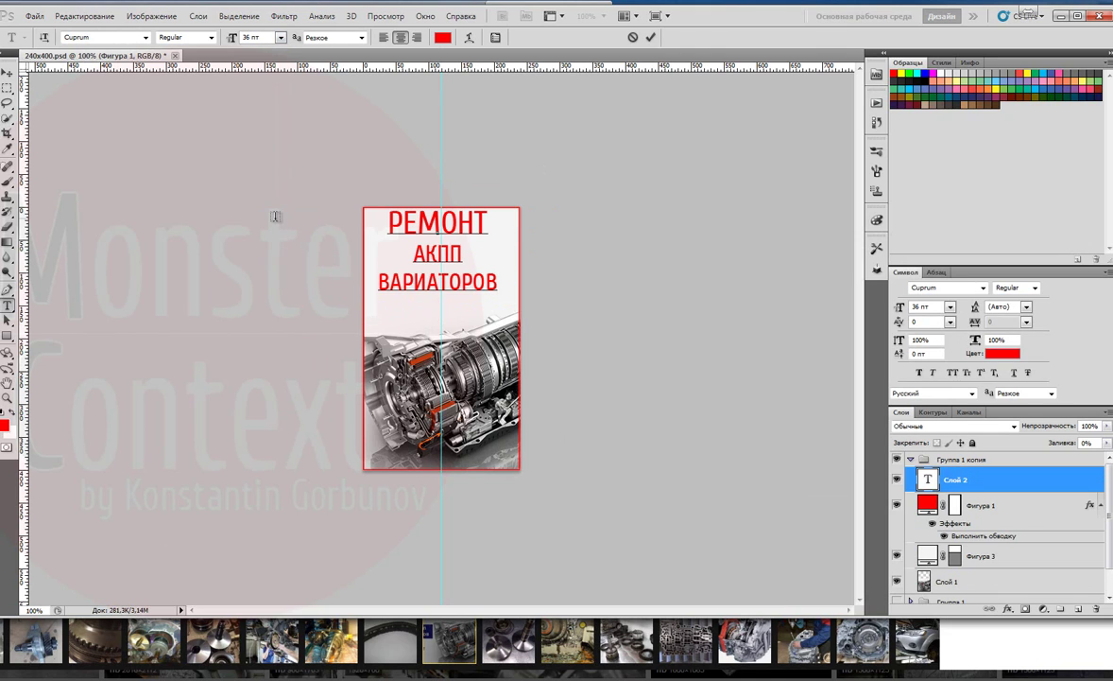
{"action": "left_click", "coordinate": [8, 73]}
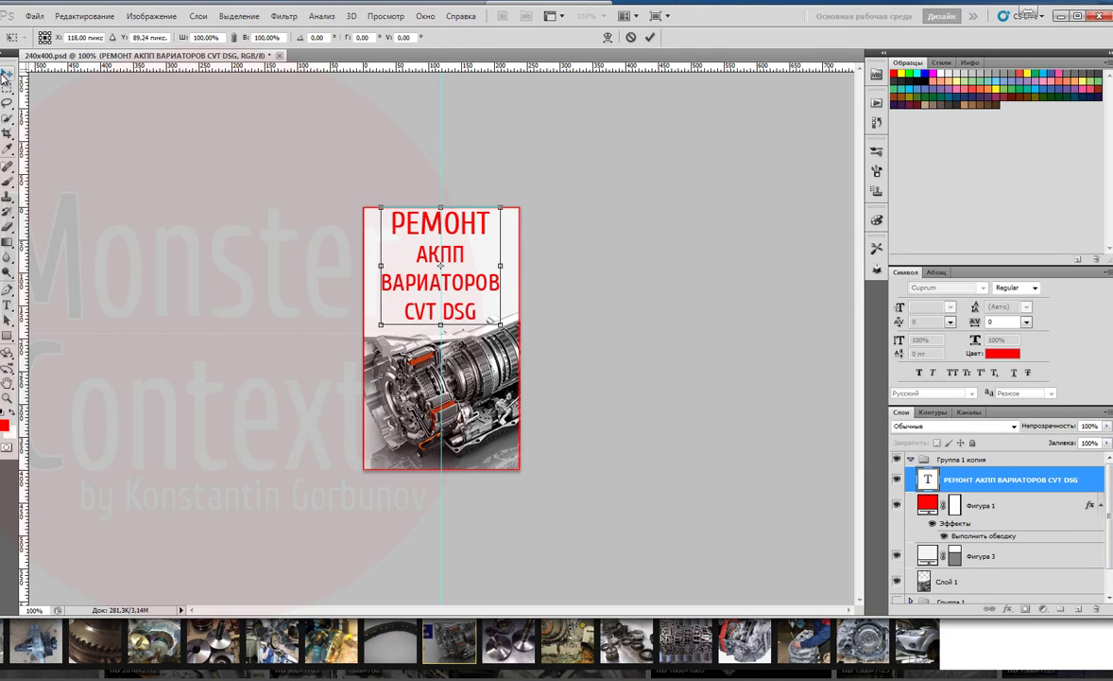
Add the text AKPP.WORK centred near the bottom of the banner.
{"action": "left_click", "coordinate": [8, 305]}
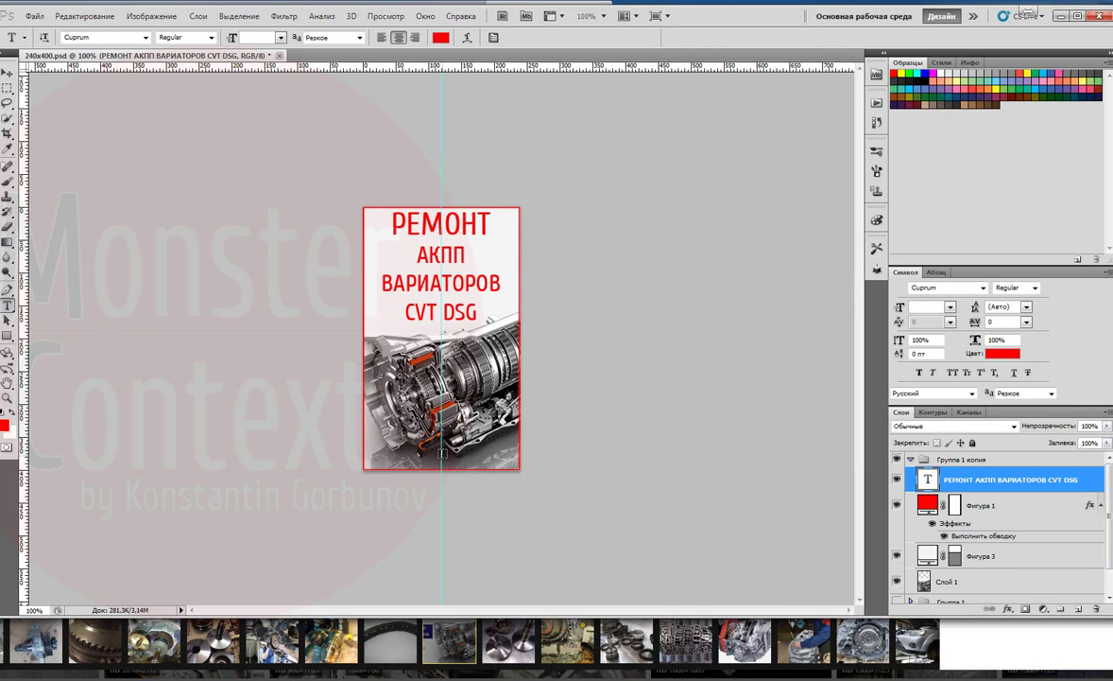
{"action": "left_click", "coordinate": [440, 448]}
{"action": "type", "text": "AKPP.WORK"}
{"action": "left_click", "coordinate": [8, 73]}
Draw a rectangle behind the AKPP.WORK text, place its layer below the text and fill it with light grey.
{"action": "left_click_drag", "start_coordinate": [384, 461], "coordinate": [499, 434]}
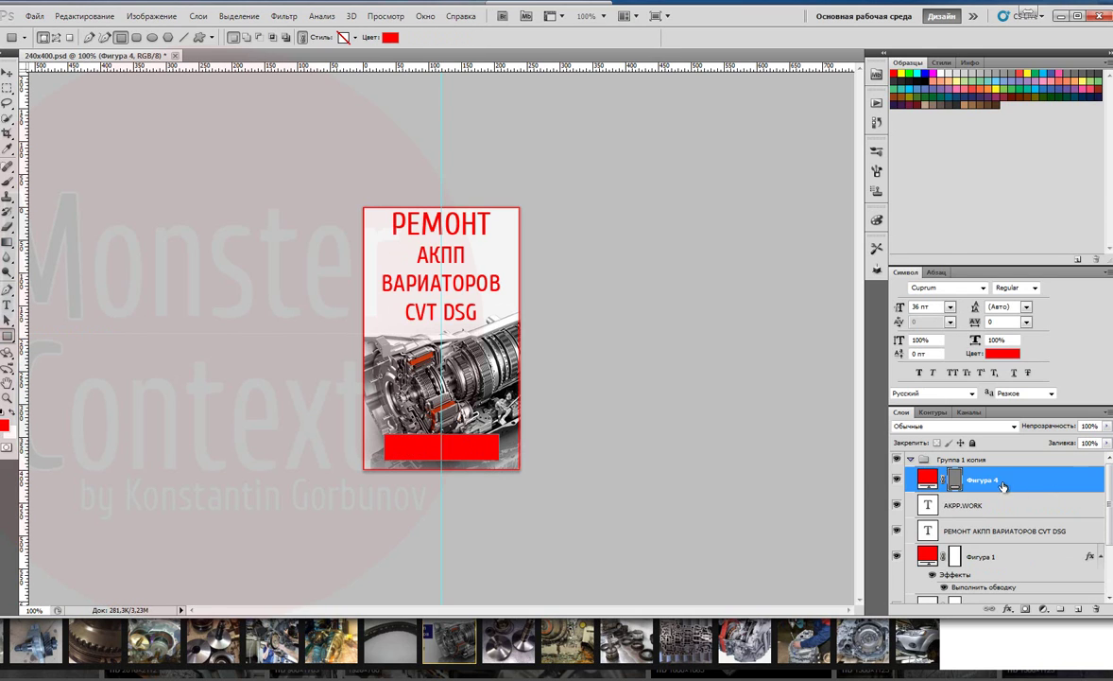
{"action": "left_click_drag", "start_coordinate": [1016, 489], "coordinate": [1013, 517]}
{"action": "double_click", "coordinate": [929, 505]}
{"action": "left_click", "coordinate": [494, 259]}
{"action": "left_click", "coordinate": [889, 272]}
{"action": "key", "text": "ctrl+t"}
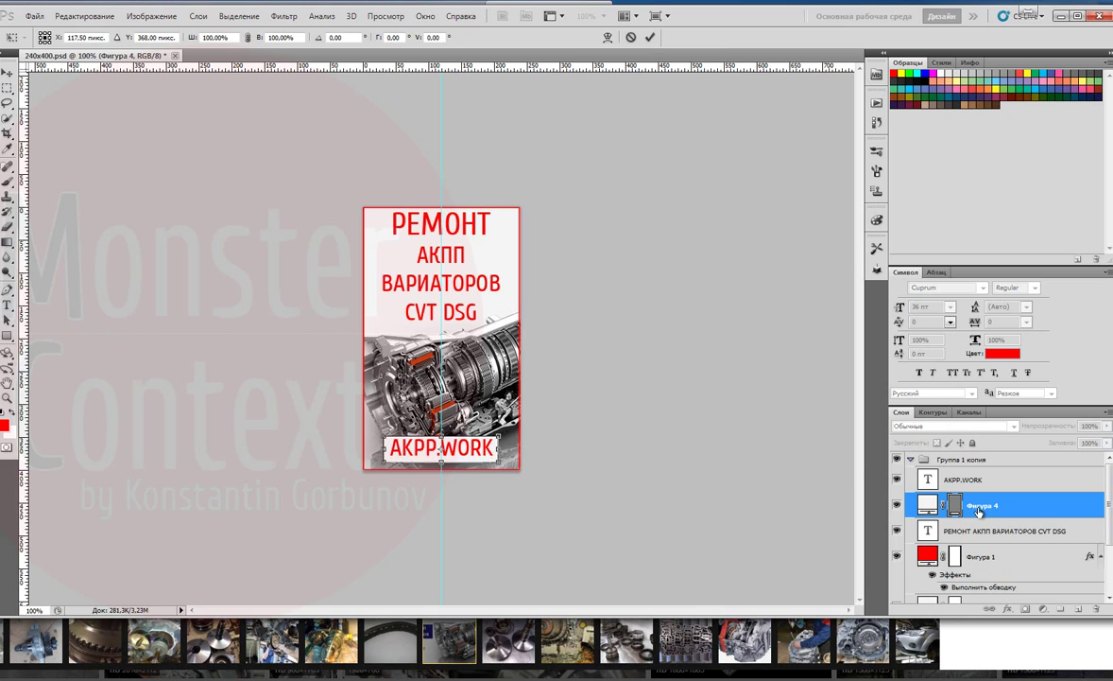
{"action": "key", "text": "Return"}
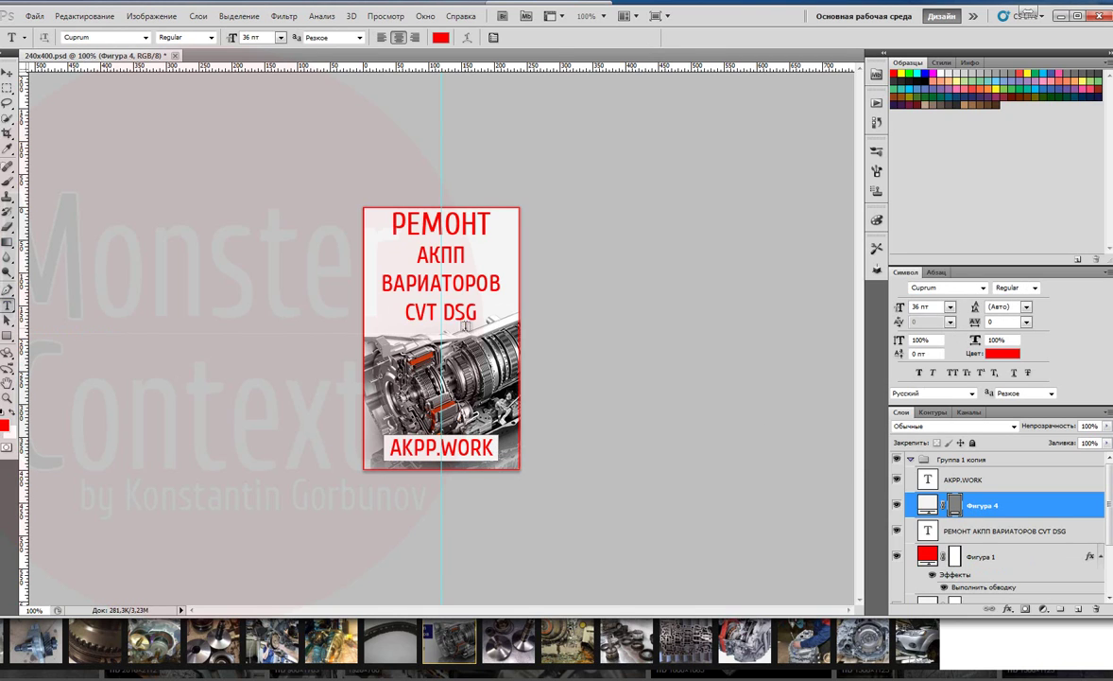
Set the line spacing of the heading text РЕМОНТ АКПП ВАРИАТОРОВ CVT DSG to 30 pt.
{"action": "left_click", "coordinate": [461, 317]}
{"action": "key", "text": "ctrl+a"}
{"action": "left_click", "coordinate": [1027, 308]}
{"action": "left_click", "coordinate": [1016, 428]}
{"action": "left_click", "coordinate": [1026, 307]}
{"action": "left_click", "coordinate": [1016, 457]}
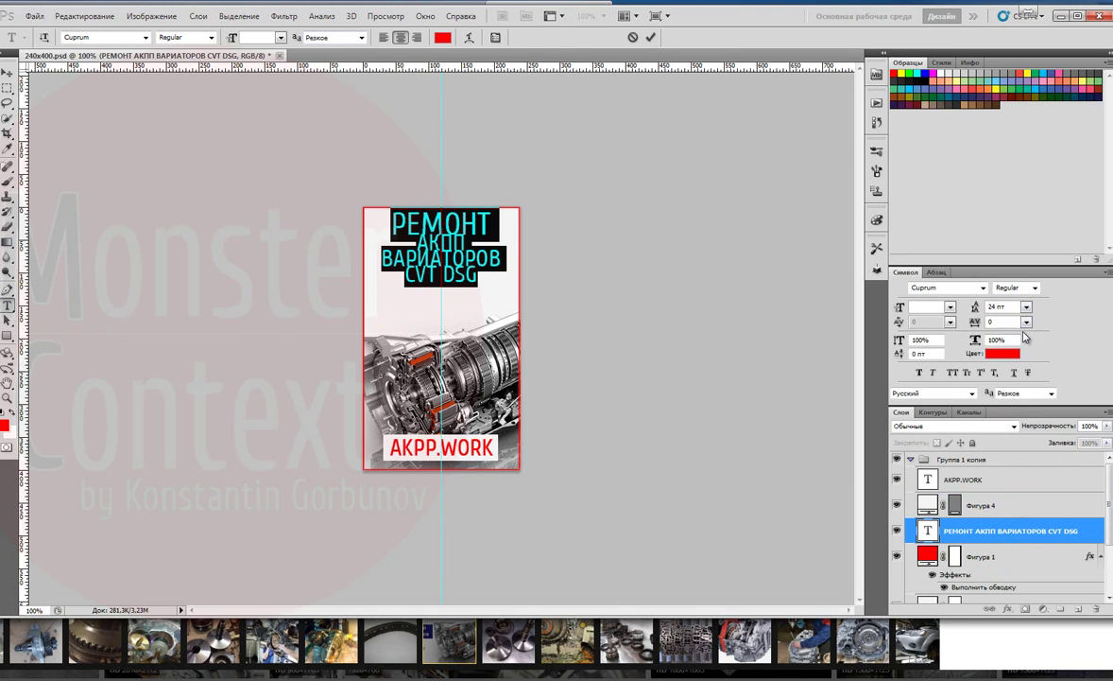
{"action": "left_click", "coordinate": [1026, 307]}
{"action": "left_click", "coordinate": [1015, 471]}
Shift the heading text slightly down from the banner's upper edge and save the 240x400 document.
{"action": "left_click", "coordinate": [7, 73]}
{"action": "key", "text": "ctrl+t"}
{"action": "left_click_drag", "start_coordinate": [469, 269], "coordinate": [469, 276]}
{"action": "key", "text": "Return"}
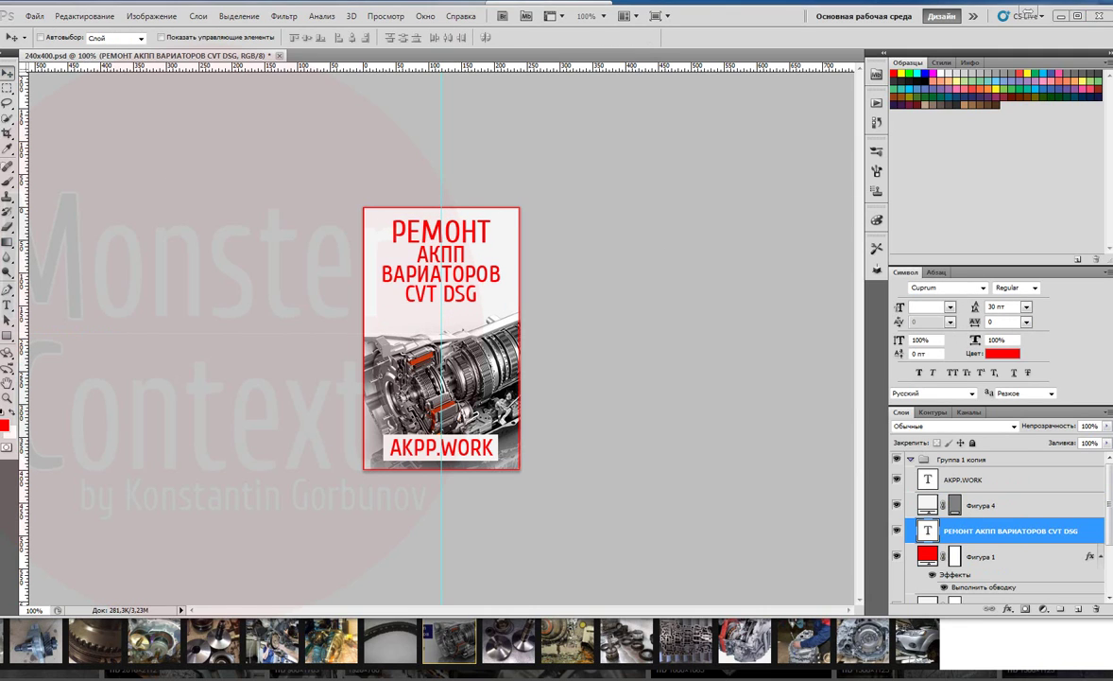
{"action": "key", "text": "ctrl+s"}
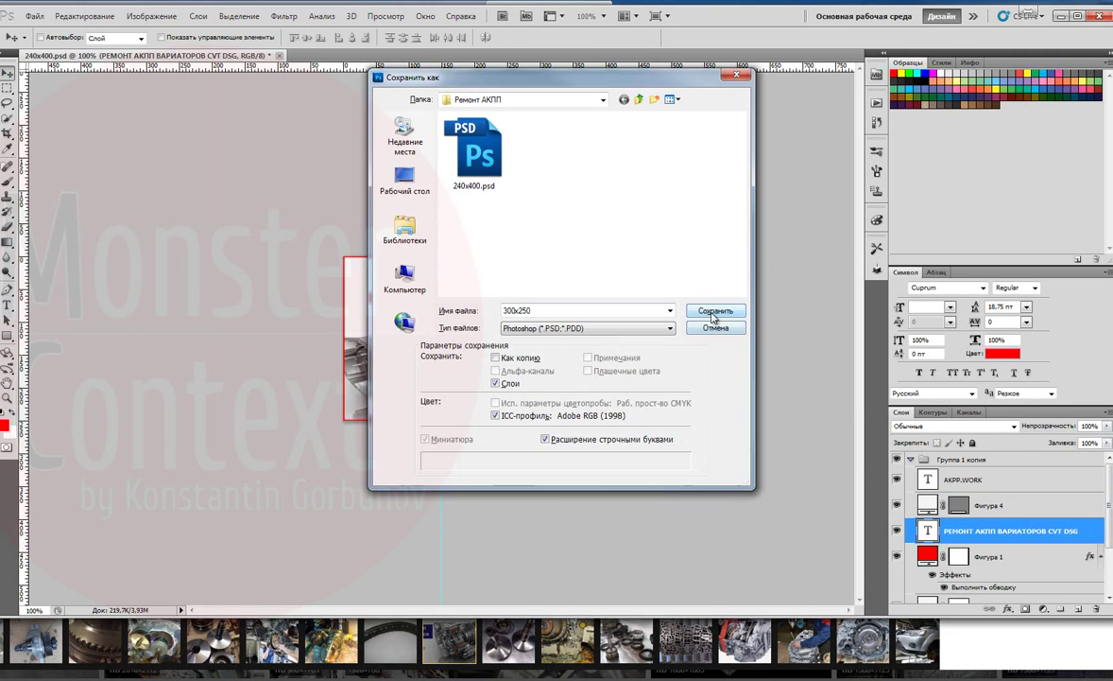
Save the resized banner as 300x250.psd and narrow the Слой 1 image horizontally to correct the gearbox's proportions.
{"action": "left_click", "coordinate": [721, 310]}
{"action": "key", "text": "t"}
{"action": "scroll", "coordinate": [981, 570], "scroll_direction": "down", "scroll_amount": 2}
{"action": "left_click", "coordinate": [981, 570]}
{"action": "key", "text": "ctrl+t"}
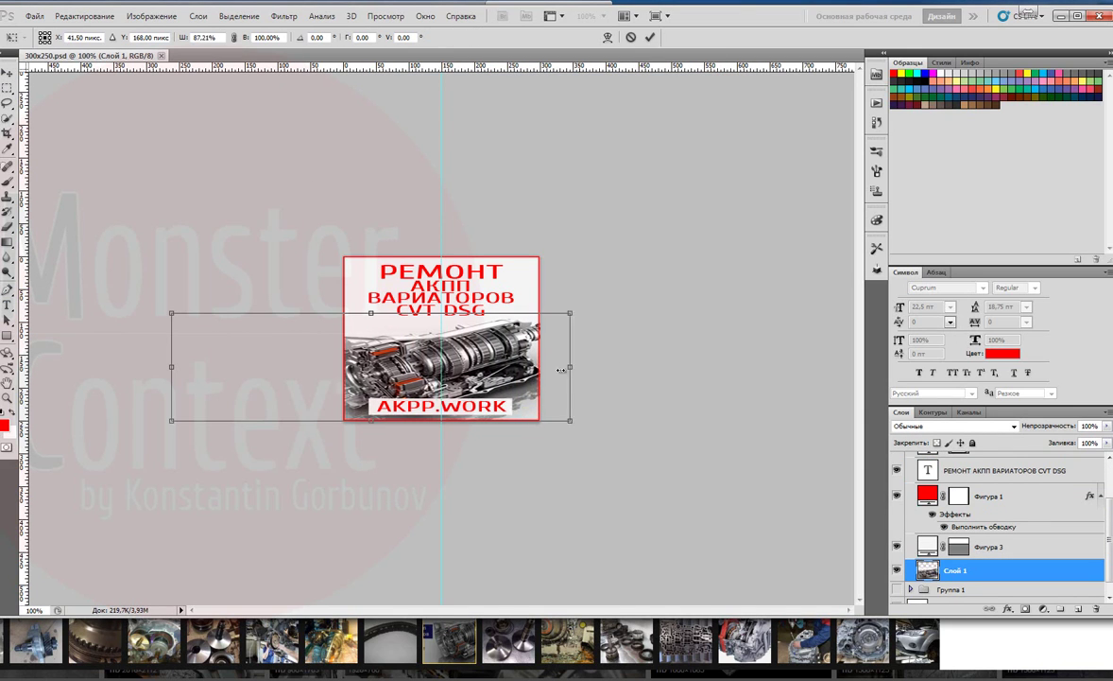
{"action": "left_click_drag", "start_coordinate": [166, 368], "coordinate": [271, 368]}
{"action": "key", "text": "Return"}
Draw a small red rectangle above the Слой 1 image and hide its layer.
{"action": "double_click", "coordinate": [929, 571]}
{"action": "left_click", "coordinate": [350, 260]}
{"action": "left_click", "coordinate": [889, 271]}
{"action": "left_click", "coordinate": [1002, 551]}
{"action": "key", "text": "ctrl+z"}
{"action": "left_click", "coordinate": [898, 573]}
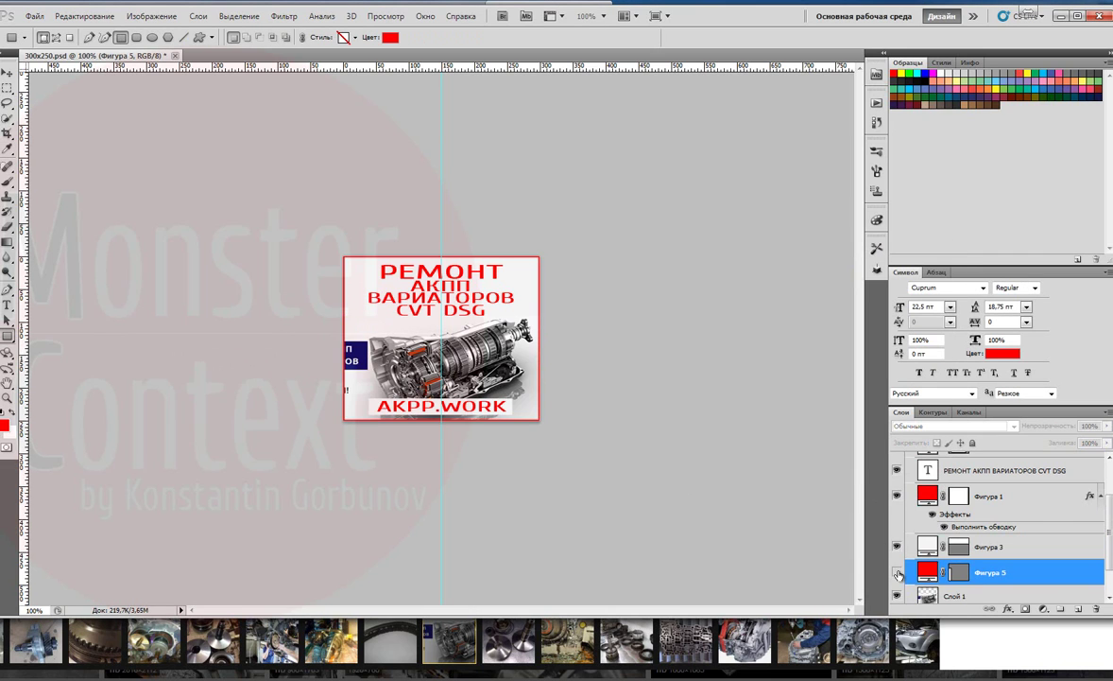
Stretch the Слой 1 gearbox image horizontally to about 115%.
{"action": "scroll", "coordinate": [957, 529], "scroll_direction": "down", "scroll_amount": 2}
{"action": "left_click", "coordinate": [971, 560]}
{"action": "key", "text": "ctrl+t"}
{"action": "left_click_drag", "start_coordinate": [273, 367], "coordinate": [234, 370]}
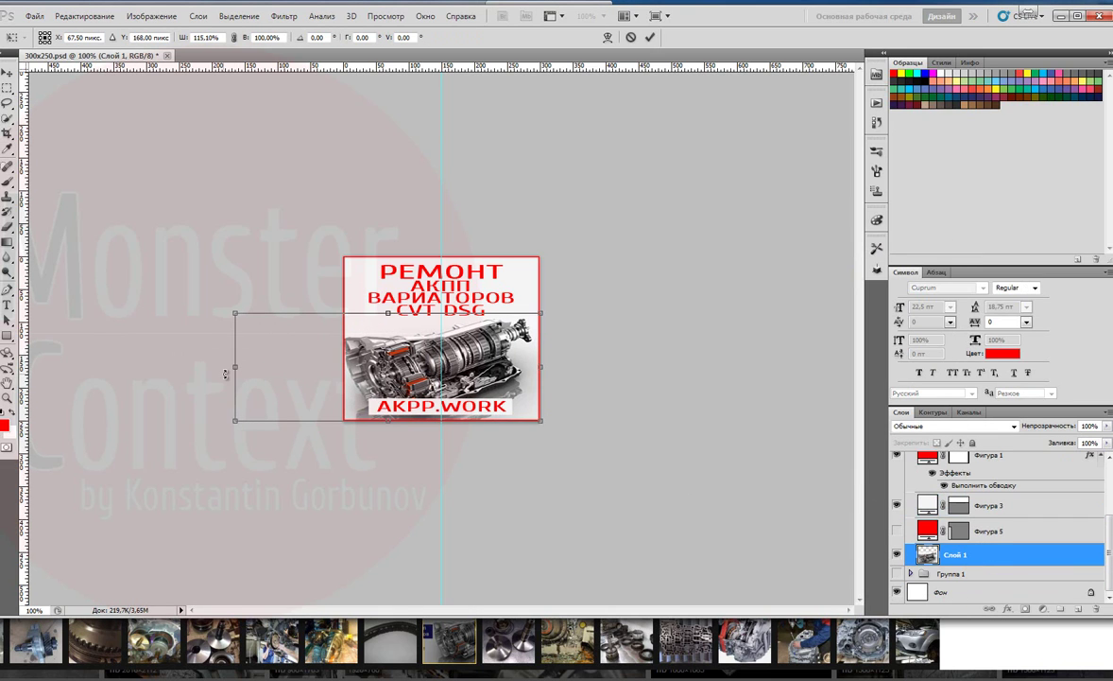
{"action": "key", "text": "Return"}
Stretch the Слой 1 gearbox image vertically to about 115%.
{"action": "scroll", "coordinate": [983, 501], "scroll_direction": "up", "scroll_amount": 2}
{"action": "left_click", "coordinate": [988, 500]}
{"action": "key", "text": "ctrl+t"}
{"action": "key", "text": "Escape"}
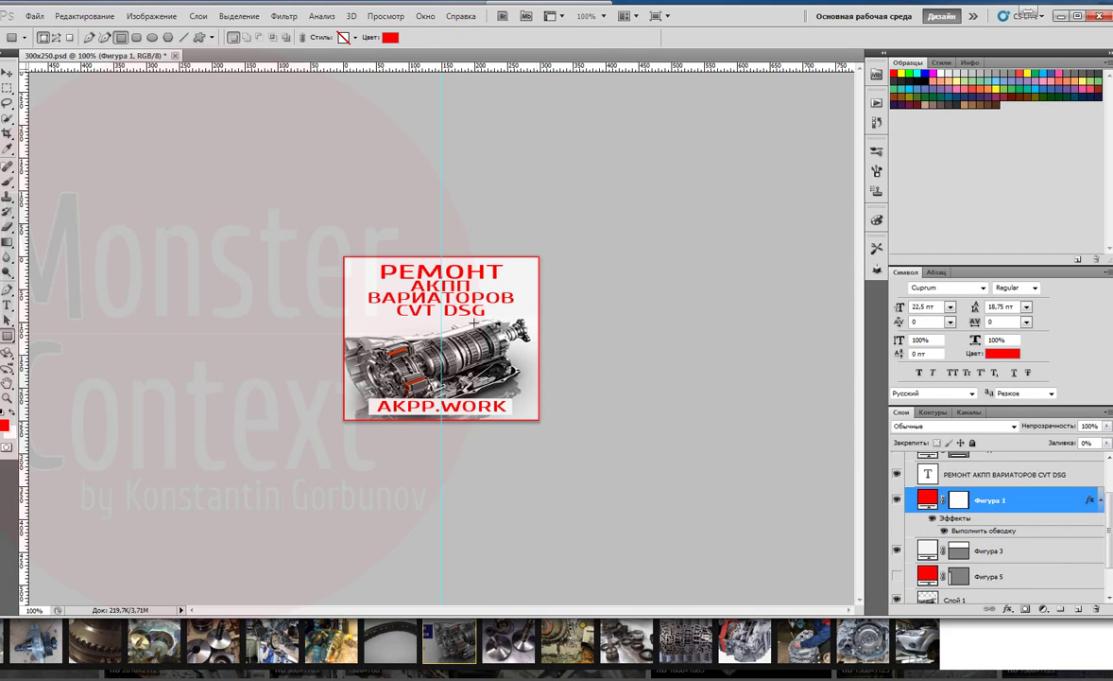
{"action": "scroll", "coordinate": [1013, 522], "scroll_direction": "down", "scroll_amount": 1}
{"action": "left_click", "coordinate": [954, 554]}
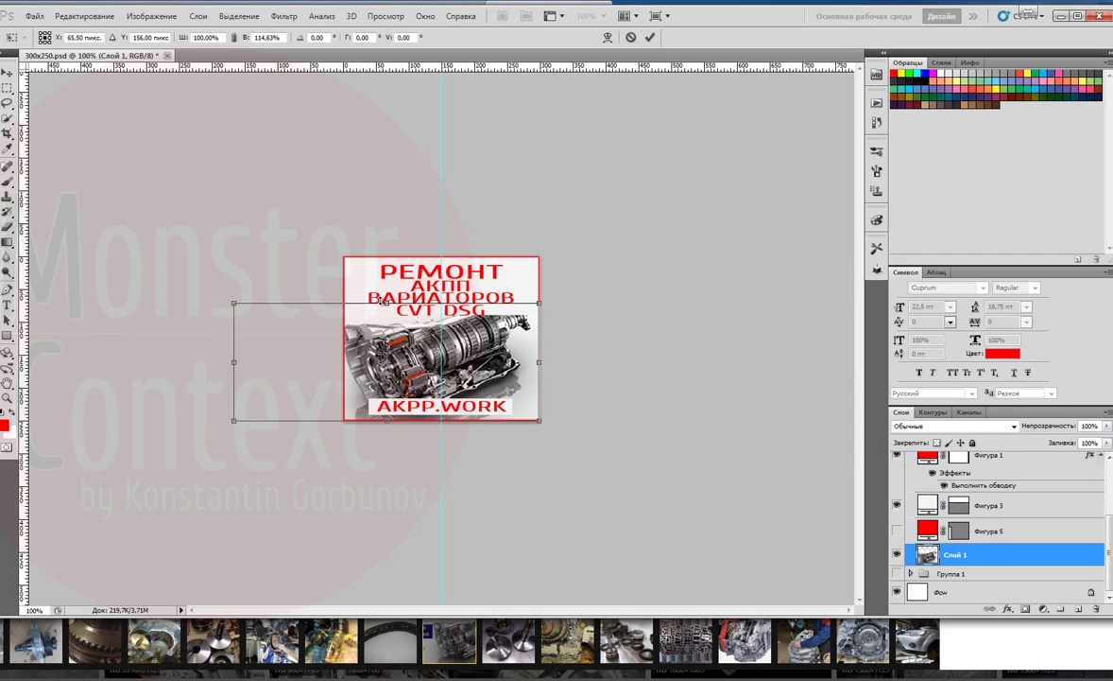
Reduce the height of the light Фигура 3 rectangle behind the heading so it ends above the gearbox image.
{"action": "left_click", "coordinate": [909, 506]}
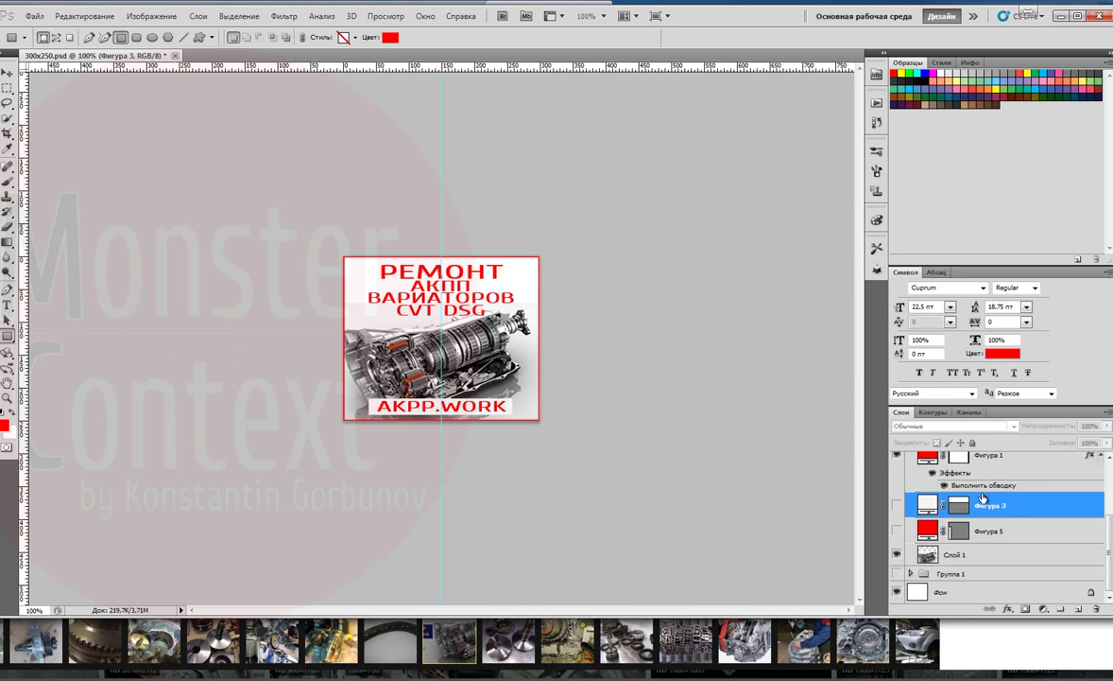
{"action": "left_click", "coordinate": [897, 506]}
{"action": "key", "text": "ctrl+t"}
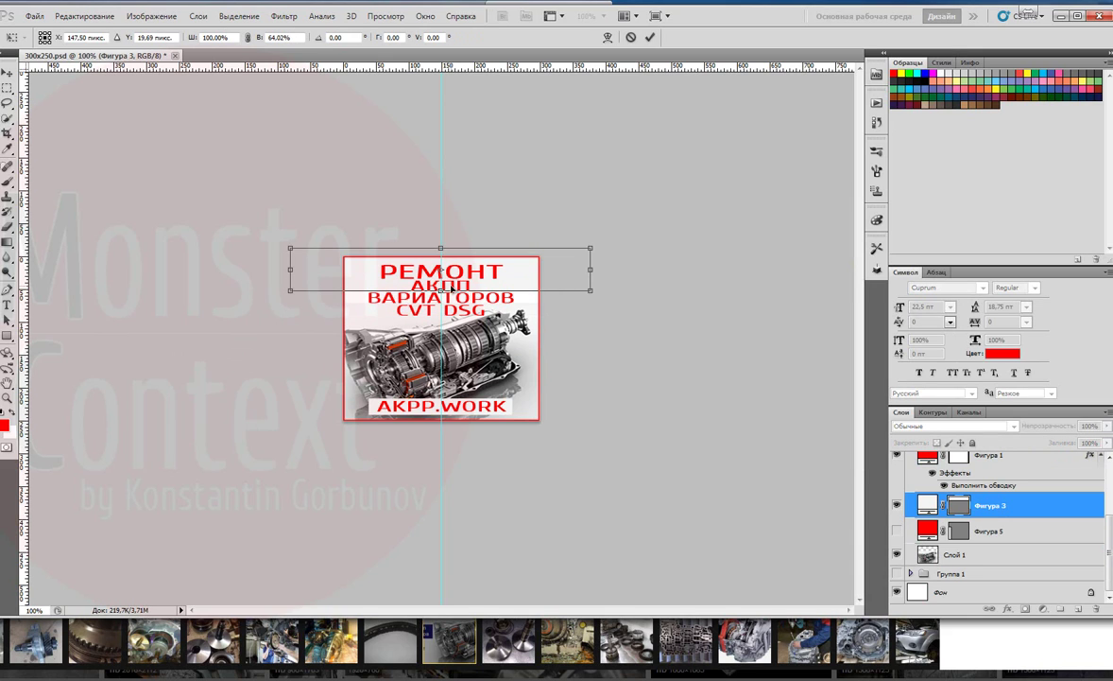
Narrow the heading text РЕМОНТ АКПП ВАРИАТОРОВ CVT DSG horizontally to correct its letter proportions.
{"action": "scroll", "coordinate": [987, 521], "scroll_direction": "up", "scroll_amount": 2}
{"action": "left_click", "coordinate": [987, 522]}
{"action": "key", "text": "ctrl+t"}
{"action": "left_click_drag", "start_coordinate": [367, 290], "coordinate": [385, 291]}
{"action": "key", "text": "Return"}
Narrow the AKPP.WORK text together with its backing rectangle and save the banner as 300x250.jpg.
{"action": "left_click", "coordinate": [987, 469]}
{"action": "left_click", "coordinate": [990, 494], "text": "shift"}
{"action": "key", "text": "ctrl+t"}
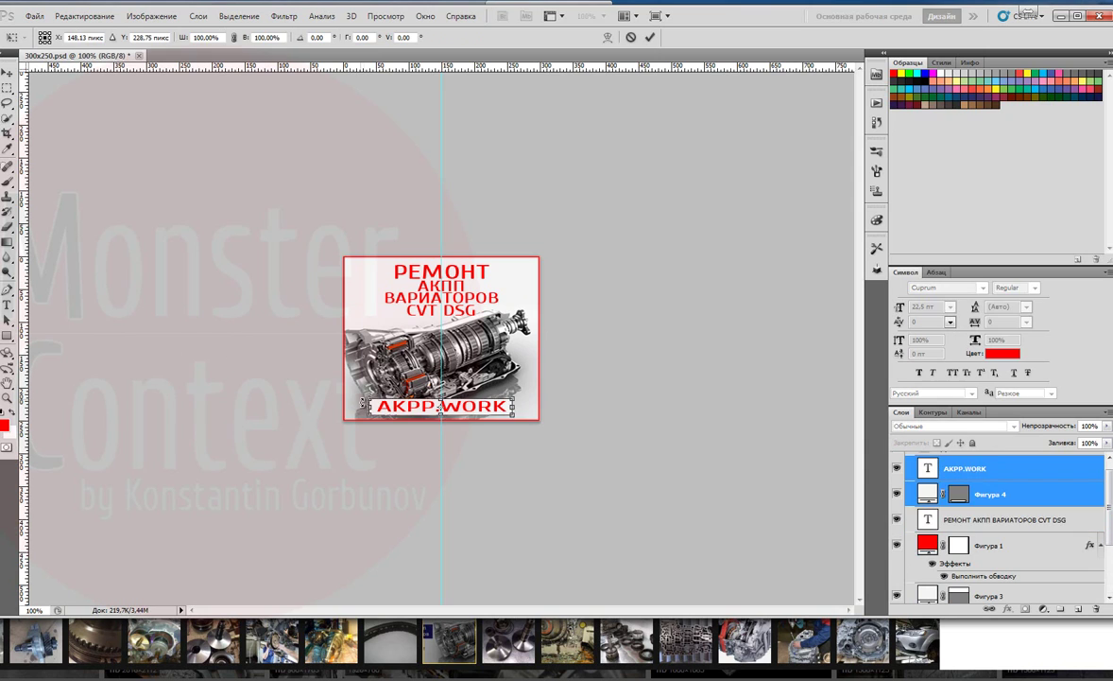
{"action": "key", "text": "Return"}
{"action": "left_click", "coordinate": [34, 16]}
{"action": "left_click", "coordinate": [66, 201]}
{"action": "left_click", "coordinate": [586, 327]}
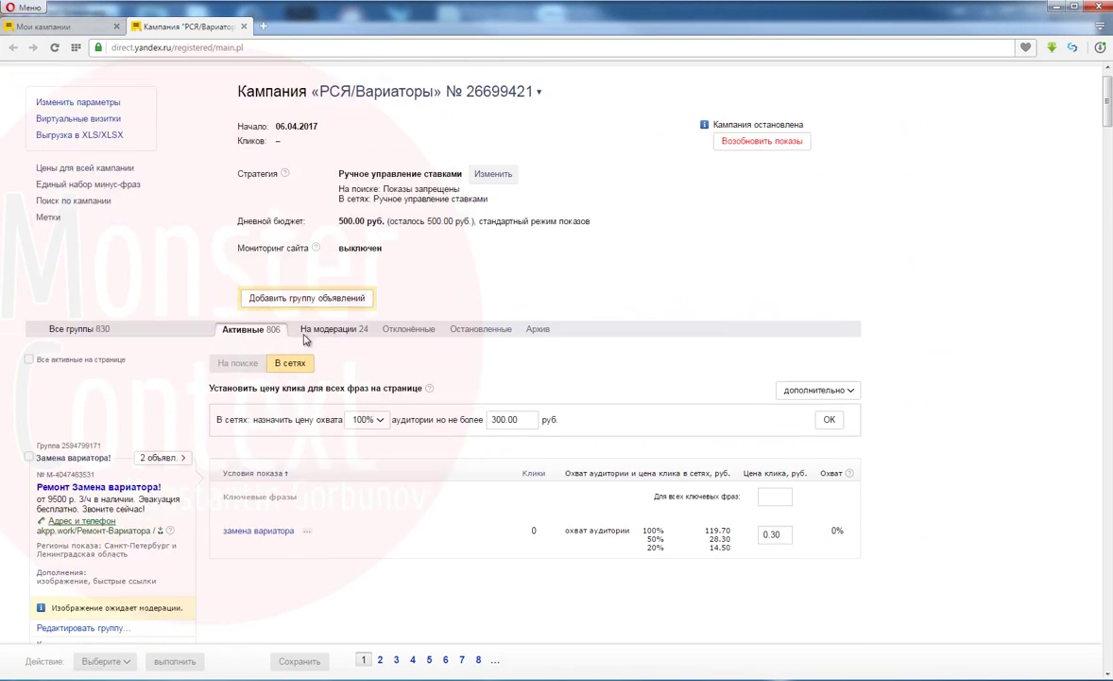
Switch to the РСЯ/Вариаторы campaign in Yandex Direct and open the Замена вариатора! ad group for editing.
{"action": "scroll", "coordinate": [314, 338], "scroll_direction": "down", "scroll_amount": 3}
{"action": "left_click", "coordinate": [166, 301]}
{"action": "left_click", "coordinate": [107, 477]}
{"action": "scroll", "coordinate": [139, 278], "scroll_direction": "down", "scroll_amount": 2}
{"action": "scroll", "coordinate": [139, 284], "scroll_direction": "down", "scroll_amount": 6}
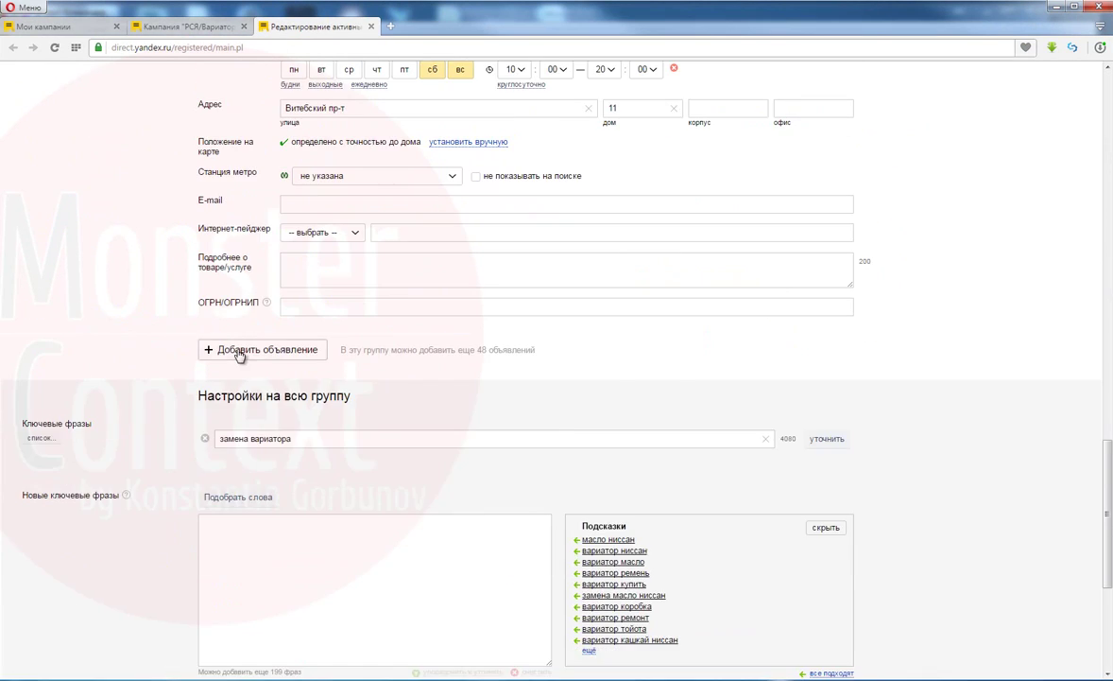
Add a new ad of the Графическое type to the group with the image 240x400.jpg.
{"action": "left_click", "coordinate": [206, 351]}
{"action": "left_click", "coordinate": [206, 279]}
{"action": "left_click", "coordinate": [226, 309]}
{"action": "left_click", "coordinate": [253, 352]}
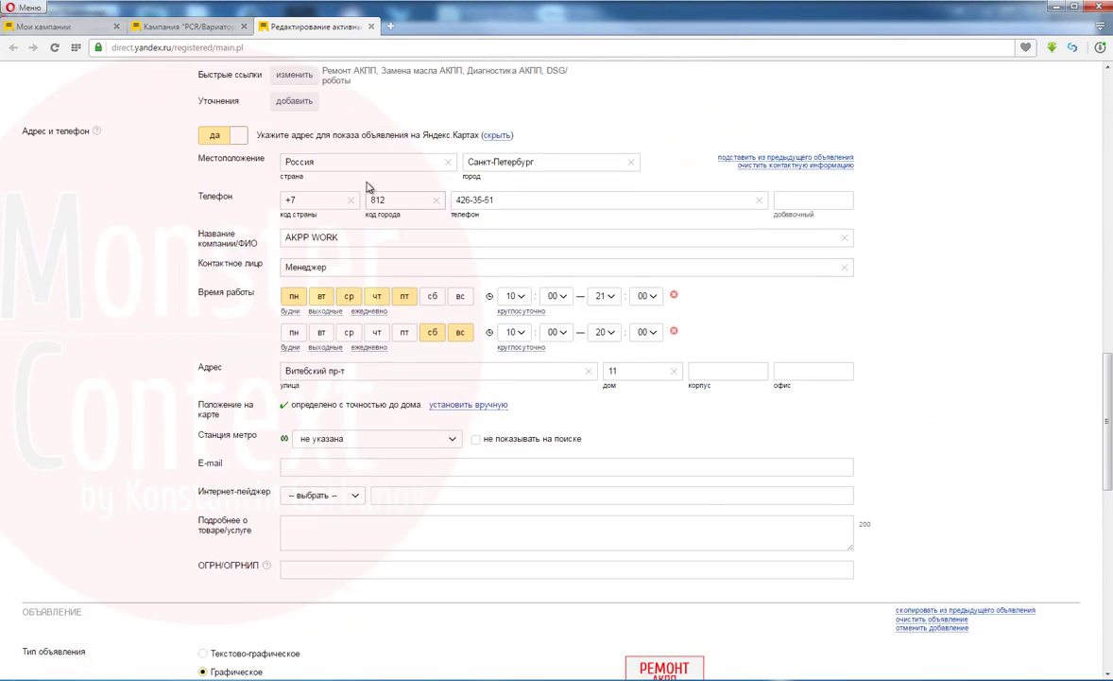
Set the graphic ad's site link to akpp.work?utm_source=direct&utm_medium=cpc&utm_term=Замена_вариатора.
{"action": "scroll", "coordinate": [401, 371], "scroll_direction": "up", "scroll_amount": 3}
{"action": "scroll", "coordinate": [401, 370], "scroll_direction": "down", "scroll_amount": 10}
{"action": "left_click", "coordinate": [482, 274]}
{"action": "type", "text": "akpp.work?utm_source=direct&utm_medium=cpc&utm_term=Замена_вариатора"}
{"action": "scroll", "coordinate": [439, 274], "scroll_direction": "down", "scroll_amount": 1}
Add a second ad of the Графическое type to the group with the image 300x250.jpg.
{"action": "left_click", "coordinate": [274, 298]}
{"action": "left_click", "coordinate": [225, 367]}
{"action": "left_click", "coordinate": [230, 395]}
{"action": "left_click", "coordinate": [256, 440]}
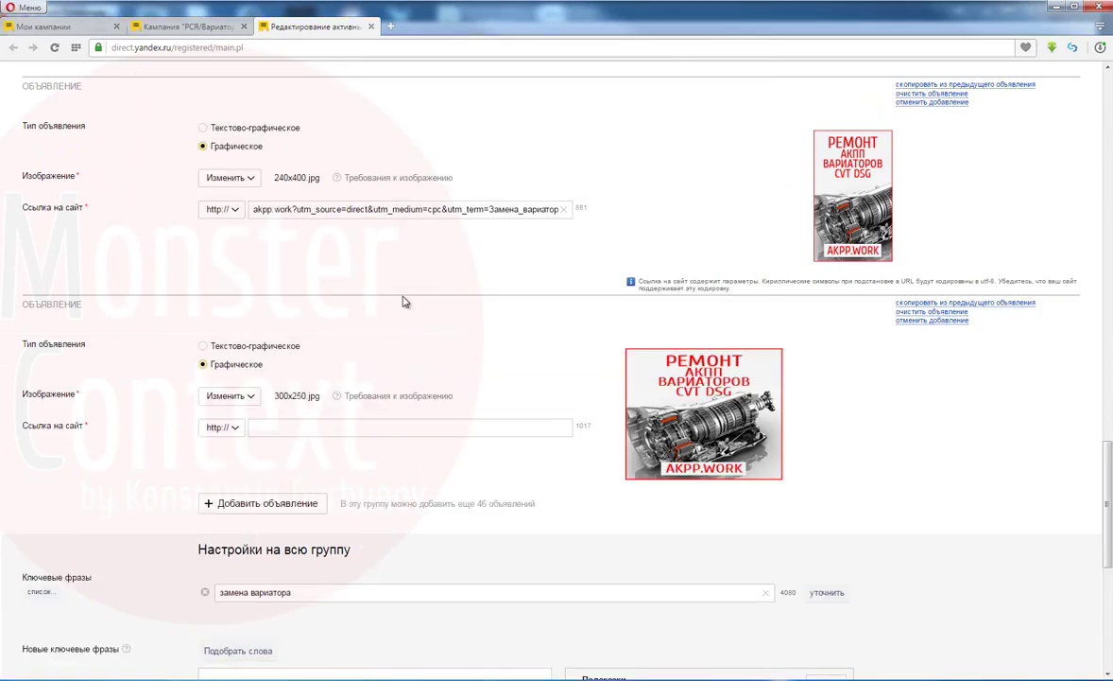
Give the second graphic ad its site link, save the Замена вариатора! group and return to the campaign page.
{"action": "scroll", "coordinate": [405, 297], "scroll_direction": "up", "scroll_amount": 12}
{"action": "scroll", "coordinate": [404, 498], "scroll_direction": "down", "scroll_amount": 3}
{"action": "scroll", "coordinate": [404, 498], "scroll_direction": "down", "scroll_amount": 10}
{"action": "scroll", "coordinate": [352, 412], "scroll_direction": "down", "scroll_amount": 5}
{"action": "scroll", "coordinate": [467, 509], "scroll_direction": "up", "scroll_amount": 10}
{"action": "scroll", "coordinate": [475, 510], "scroll_direction": "down", "scroll_amount": 6}
{"action": "scroll", "coordinate": [476, 510], "scroll_direction": "down", "scroll_amount": 4}
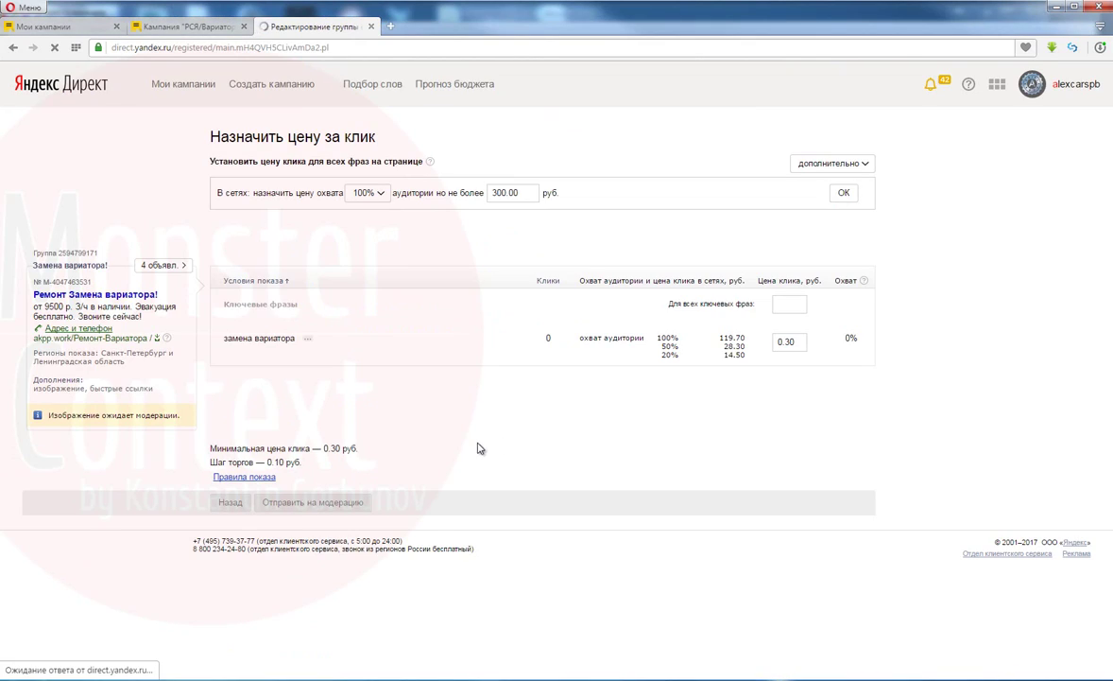
{"action": "scroll", "coordinate": [879, 306], "scroll_direction": "down", "scroll_amount": 2}
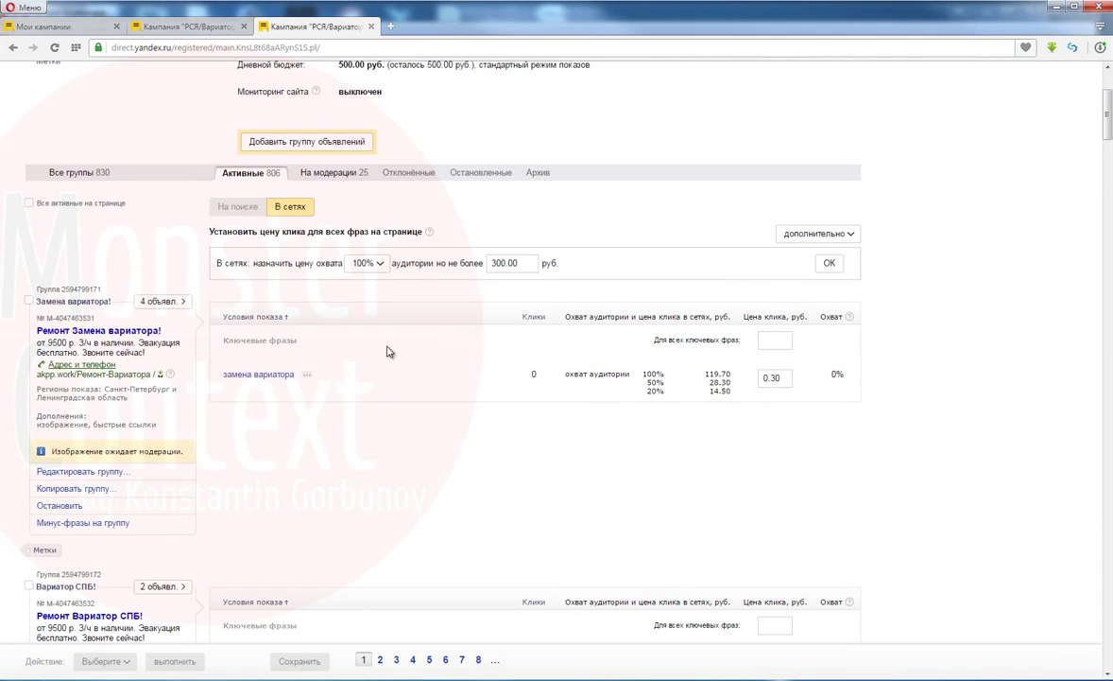
Switch to Direct Commander and fetch the current ad groups of the РСЯ/Вариаторы campaign.
{"action": "scroll", "coordinate": [879, 307], "scroll_direction": "up", "scroll_amount": 2}
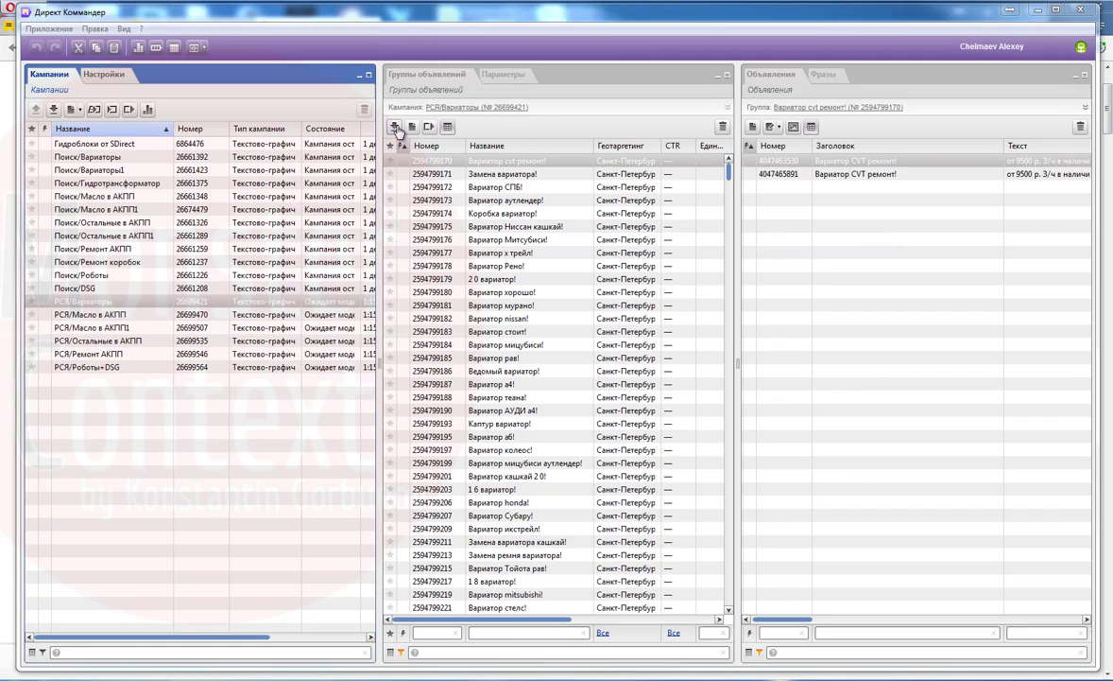
{"action": "left_click", "coordinate": [395, 126]}
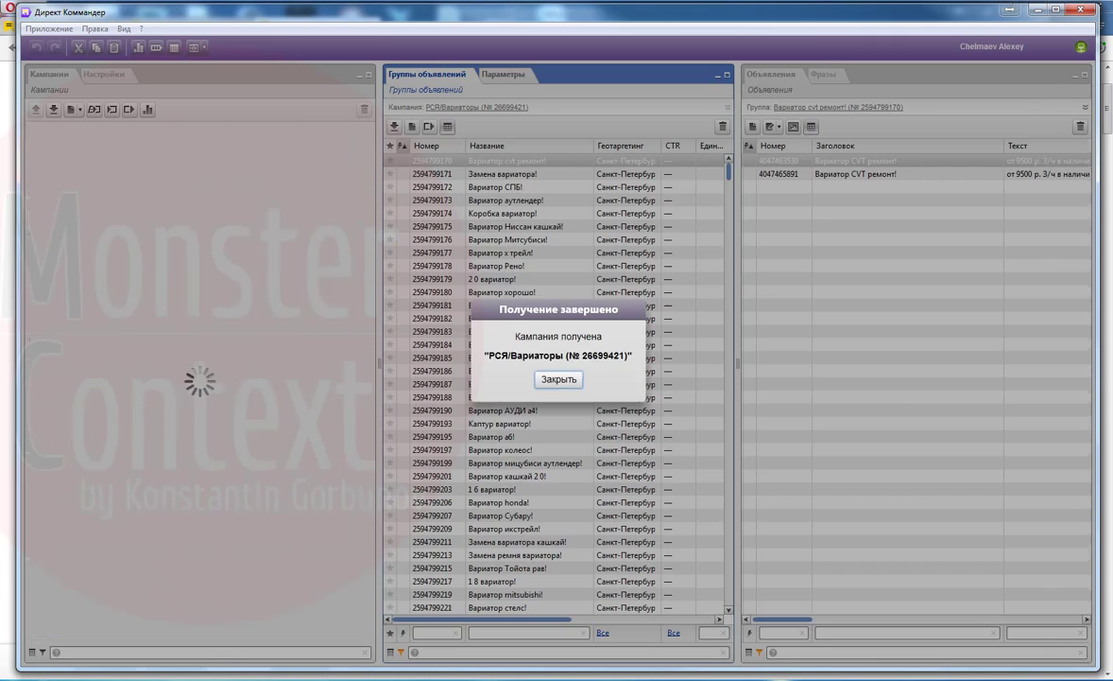
{"action": "left_click", "coordinate": [560, 380]}
Select all ad groups of РСЯ/Вариаторы, copy the two graphic ads and paste them into each selected group.
{"action": "left_click", "coordinate": [602, 240]}
{"action": "key", "text": "ctrl+a"}
{"action": "left_click", "coordinate": [874, 358]}
{"action": "left_click", "coordinate": [874, 161]}
{"action": "mouse_move", "coordinate": [1086, 184]}
{"action": "left_mouse_down"}
{"action": "mouse_move", "coordinate": [1075, 416]}
{"action": "mouse_move", "coordinate": [1080, 180]}
{"action": "left_mouse_up"}
{"action": "left_click", "coordinate": [905, 187]}
{"action": "left_click", "coordinate": [919, 177], "text": "shift"}
{"action": "key", "text": "ctrl+c"}
{"action": "key", "text": "ctrl+v"}
{"action": "left_click", "coordinate": [579, 377]}
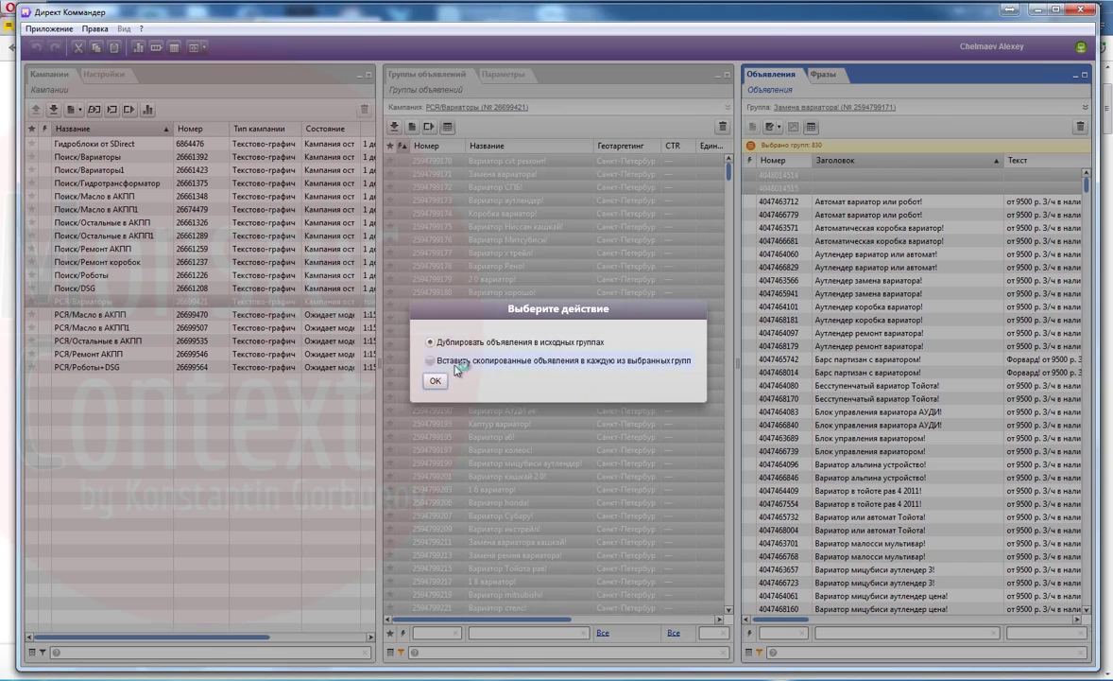
{"action": "left_click", "coordinate": [436, 382]}
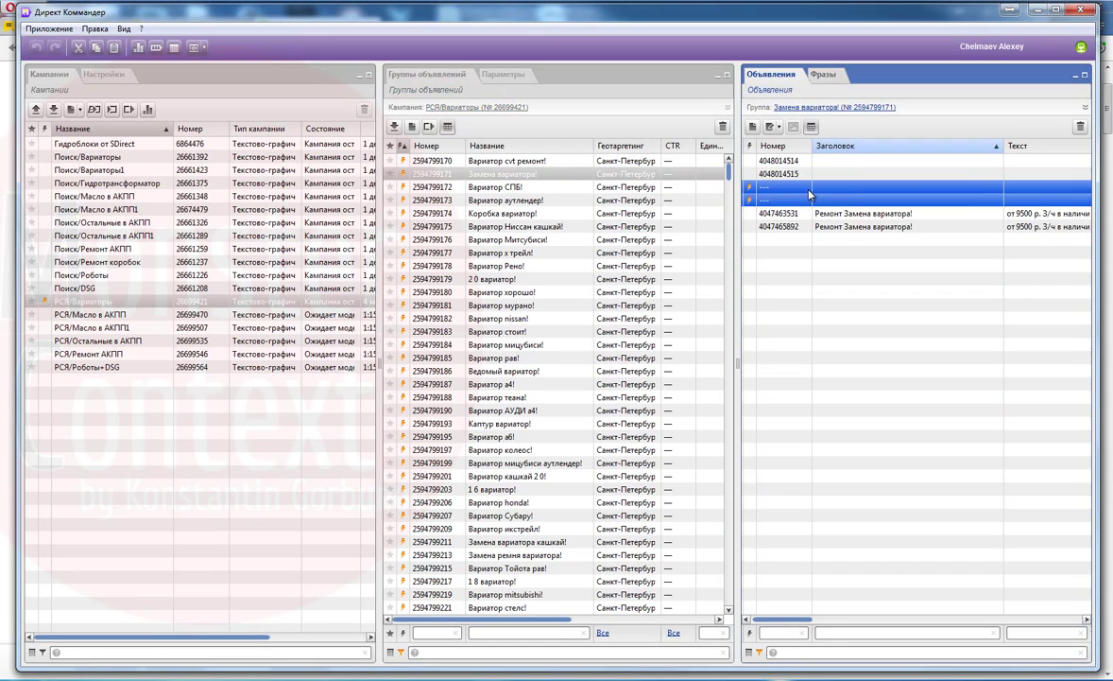
Delete the two duplicated graphic ads from the Замена вариатора! group and upload the РСЯ/Вариаторы campaign to the server.
{"action": "key", "text": "Delete"}
{"action": "left_click", "coordinate": [555, 216]}
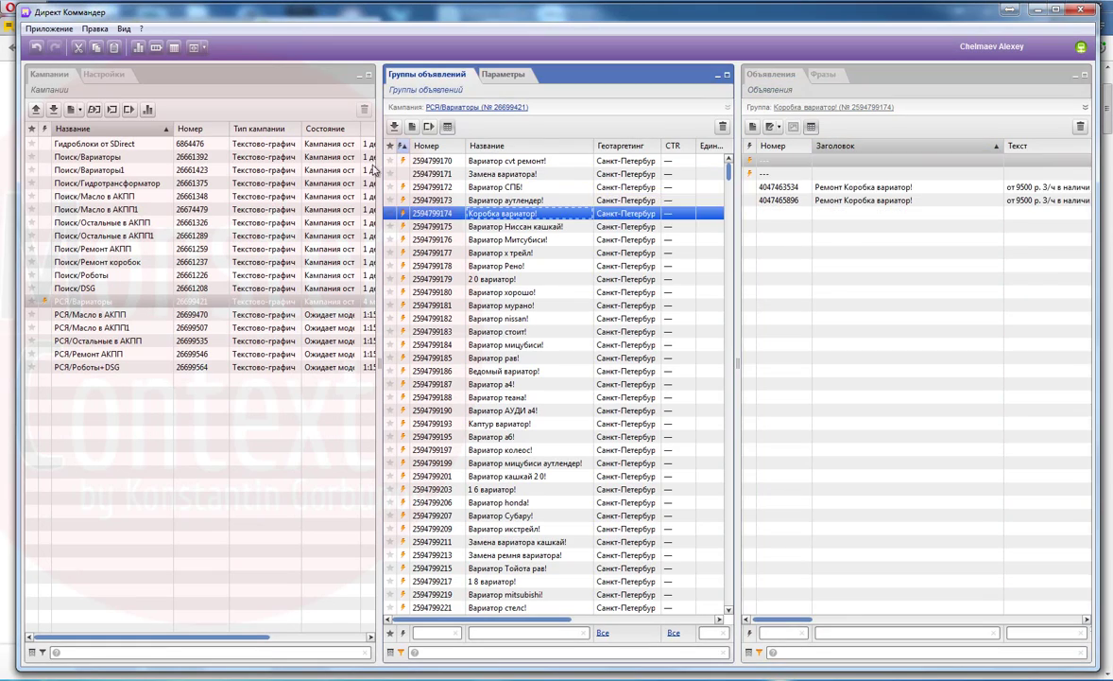
{"action": "left_click", "coordinate": [36, 110]}
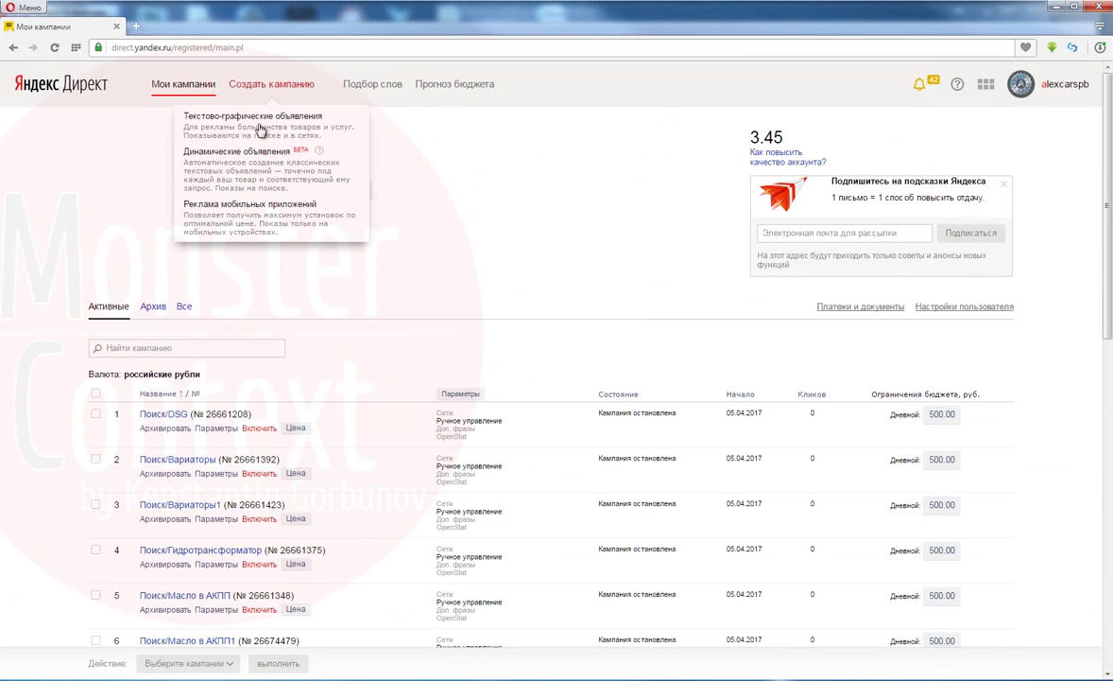
Create a text-and-graphic campaign named Ретаргет and fill its first ad with the heading Ремонт АКПП and text 1.
{"action": "left_click", "coordinate": [416, 102]}
{"action": "type", "text": "htnfhuРетаргет"}
{"action": "left_click", "coordinate": [225, 219]}
{"action": "scroll", "coordinate": [242, 246], "scroll_direction": "down", "scroll_amount": 5}
{"action": "left_click", "coordinate": [285, 246]}
{"action": "left_click", "coordinate": [448, 462]}
{"action": "scroll", "coordinate": [442, 387], "scroll_direction": "down", "scroll_amount": 5}
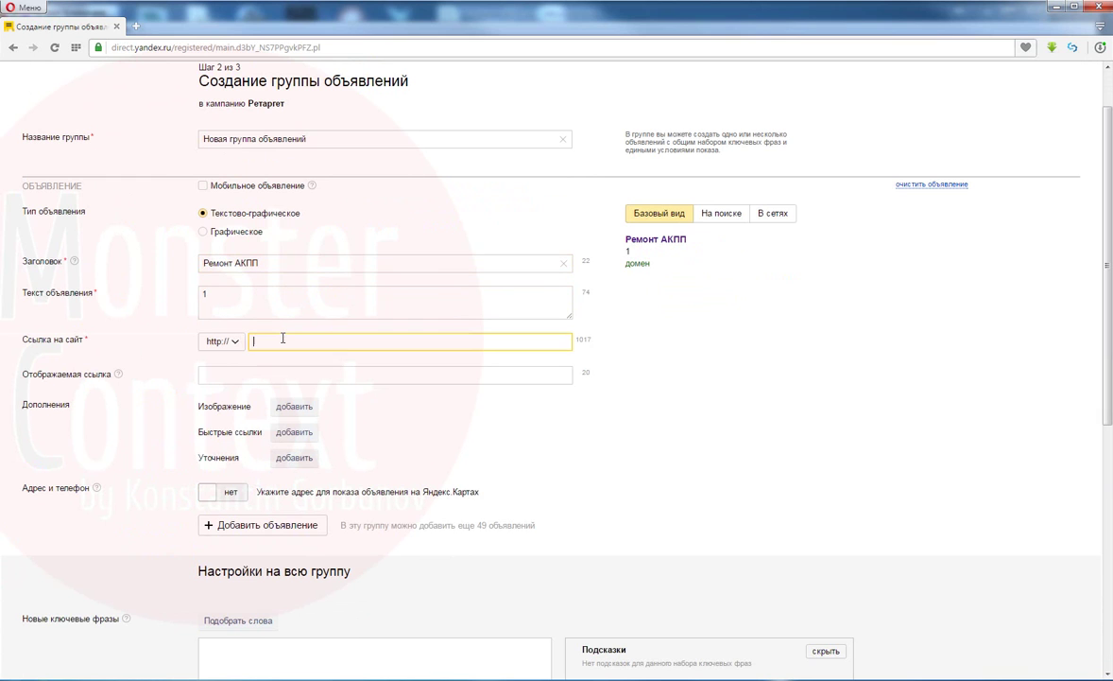
Start a new audience selection condition for the group and try Сегмент Аудиторий as its rule type.
{"action": "scroll", "coordinate": [421, 409], "scroll_direction": "down", "scroll_amount": 5}
{"action": "left_click", "coordinate": [223, 409]}
{"action": "left_click", "coordinate": [385, 434]}
{"action": "left_click", "coordinate": [393, 385]}
{"action": "left_click", "coordinate": [413, 443]}
{"action": "left_click", "coordinate": [407, 384]}
{"action": "left_click", "coordinate": [411, 442]}
Open the AKPP.WORK counter in Yandex Metrica in a new tab and display its Источники, сводка report.
{"action": "left_click", "coordinate": [135, 28]}
{"action": "type", "text": "met"}
{"action": "key", "text": "Return"}
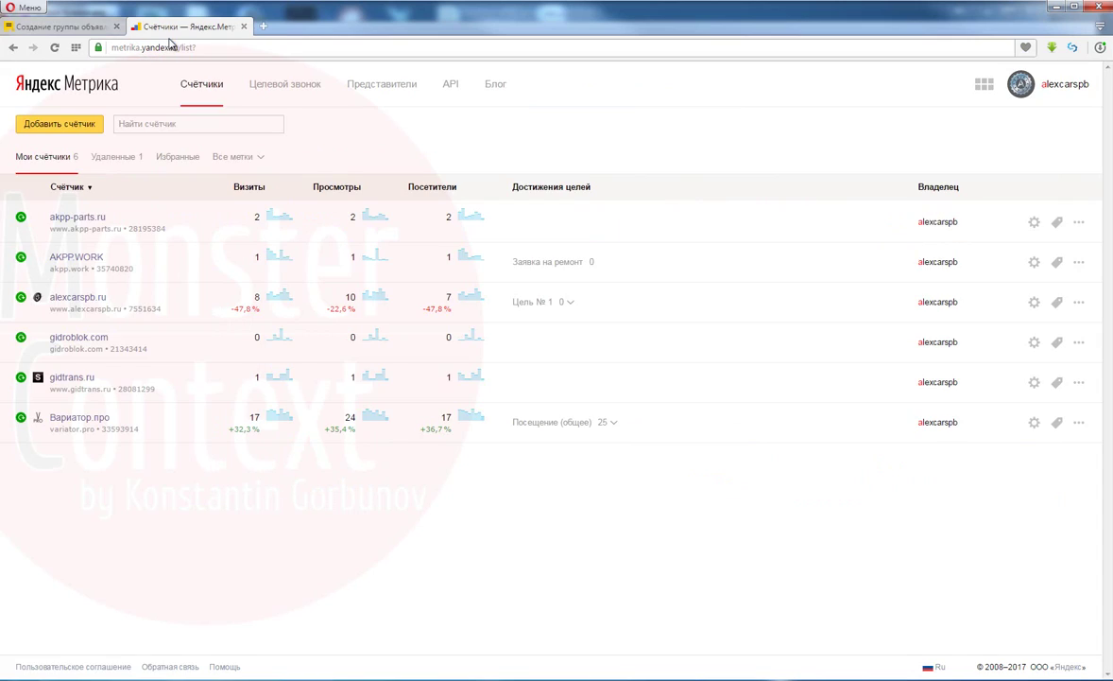
{"action": "left_click", "coordinate": [75, 257]}
{"action": "left_click", "coordinate": [71, 154]}
{"action": "mouse_move", "coordinate": [360, 199]}
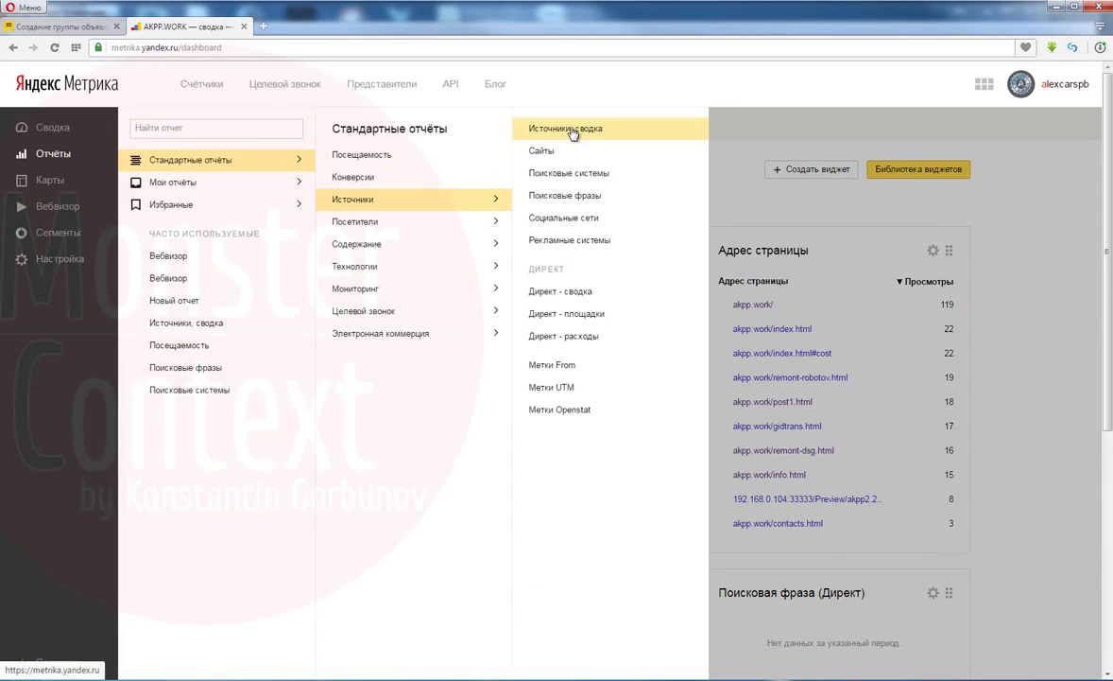
{"action": "left_click", "coordinate": [569, 127]}
{"action": "scroll", "coordinate": [781, 206], "scroll_direction": "down", "scroll_amount": 2}
{"action": "scroll", "coordinate": [781, 206], "scroll_direction": "up", "scroll_amount": 2}
Add a visit condition to the report for time on site greater than 30 seconds.
{"action": "left_click", "coordinate": [174, 218]}
{"action": "left_click", "coordinate": [222, 255]}
{"action": "left_click", "coordinate": [193, 353]}
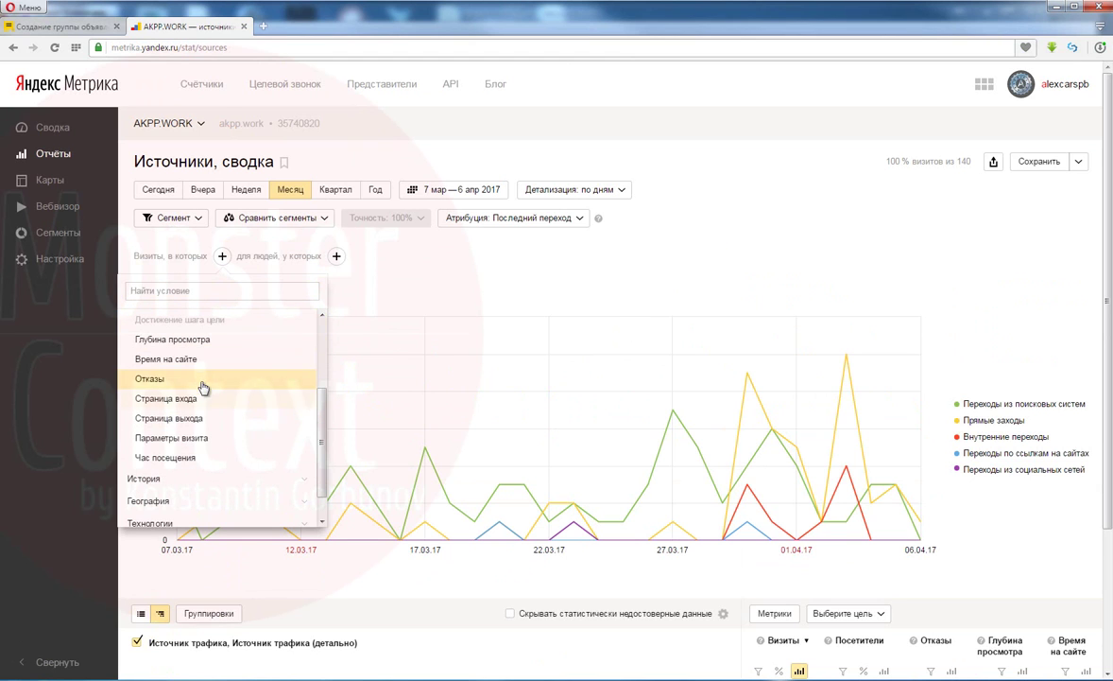
{"action": "left_click", "coordinate": [169, 359]}
{"action": "left_click", "coordinate": [360, 356]}
{"action": "left_click", "coordinate": [368, 391]}
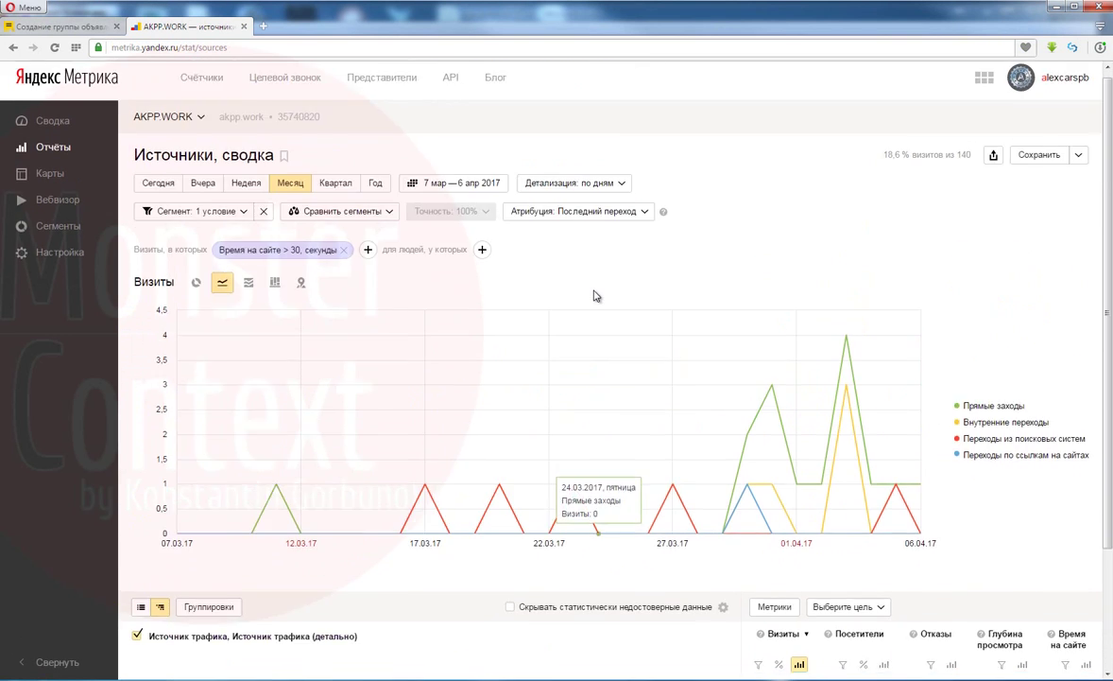
Save the filtered visits as a new segment named Больше.
{"action": "left_click", "coordinate": [194, 151]}
{"action": "left_click", "coordinate": [189, 239]}
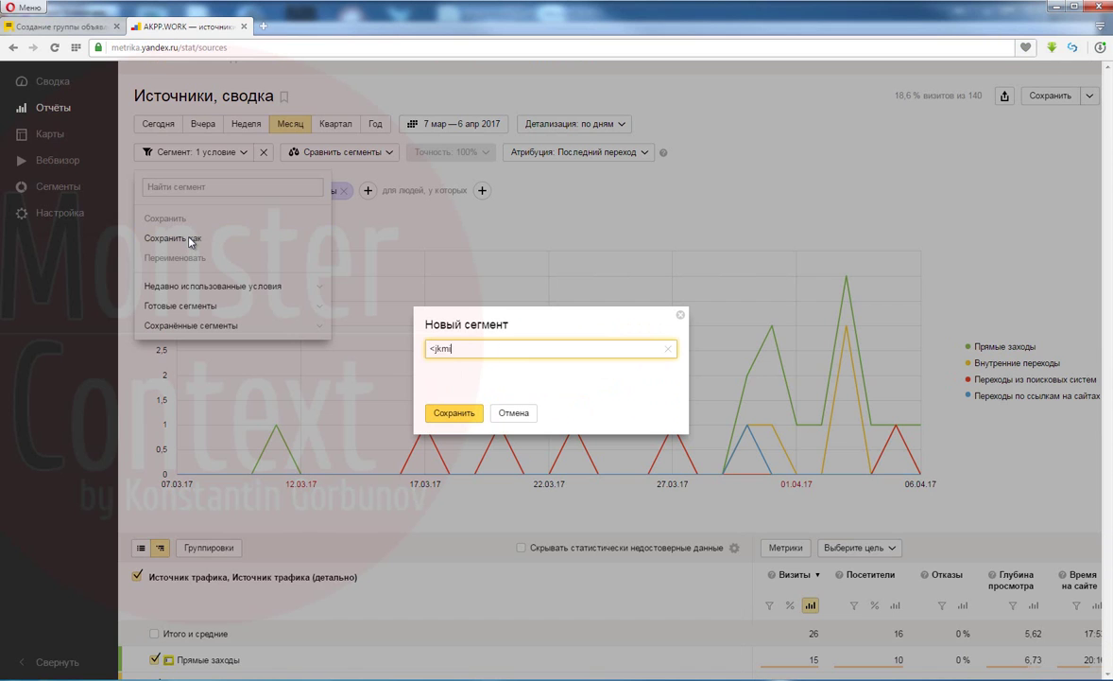
{"action": "type", "text": "Больше"}
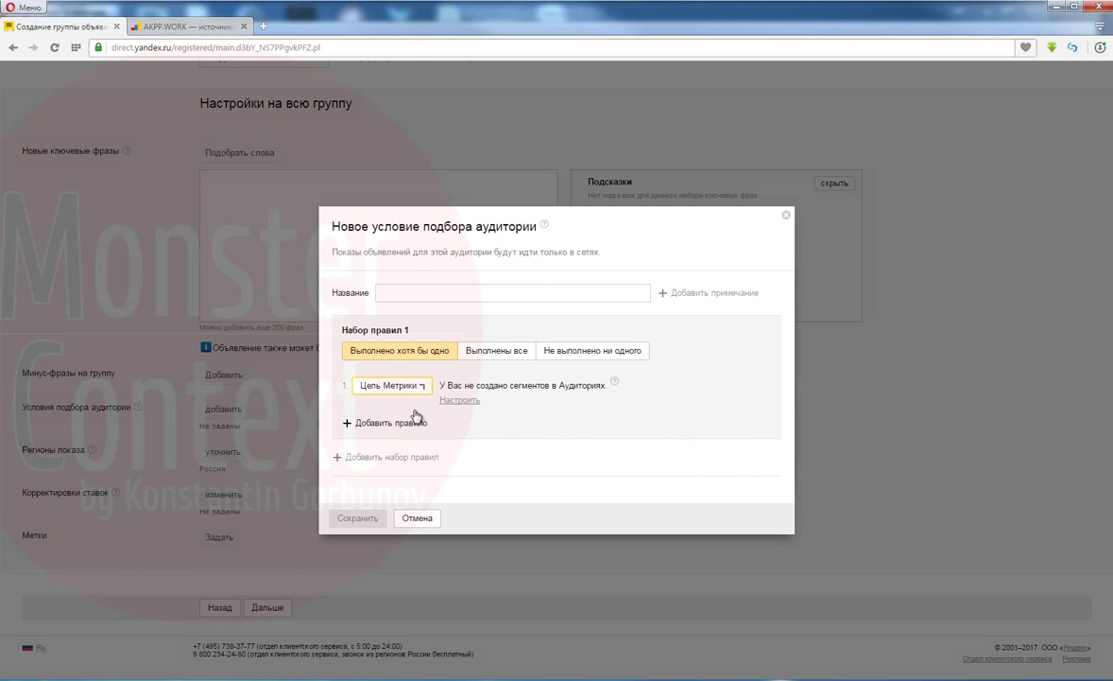
Return to the Ретаргет group in Yandex Direct, attach the existing цель audience condition and accept the click prices.
{"action": "left_click", "coordinate": [374, 386]}
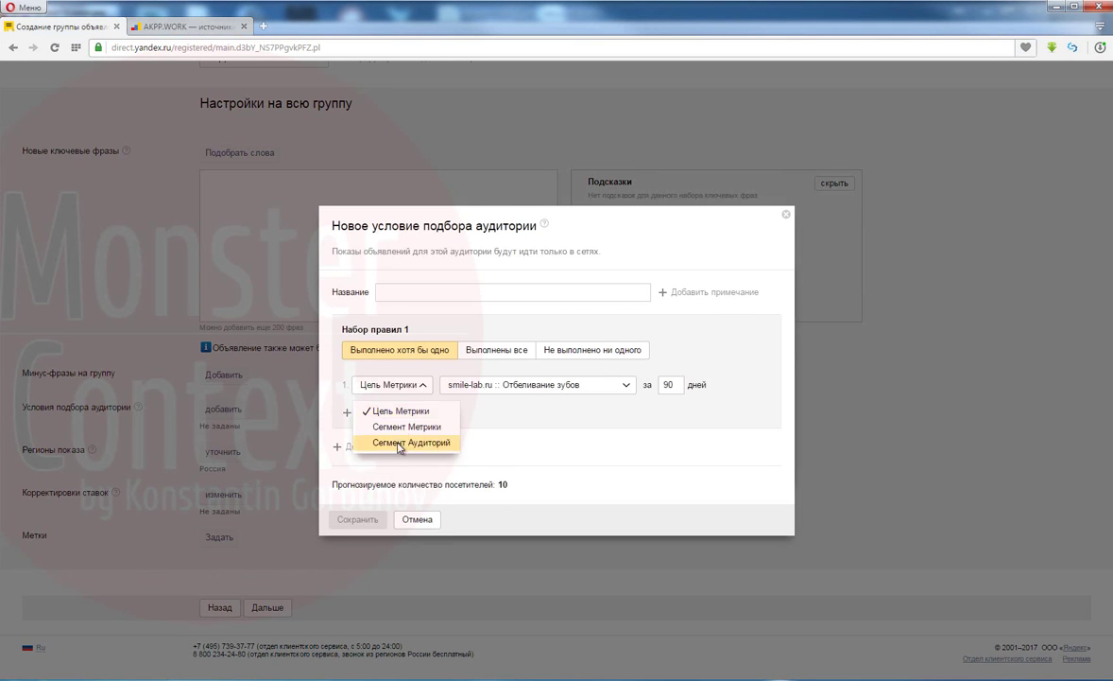
{"action": "left_click", "coordinate": [398, 448]}
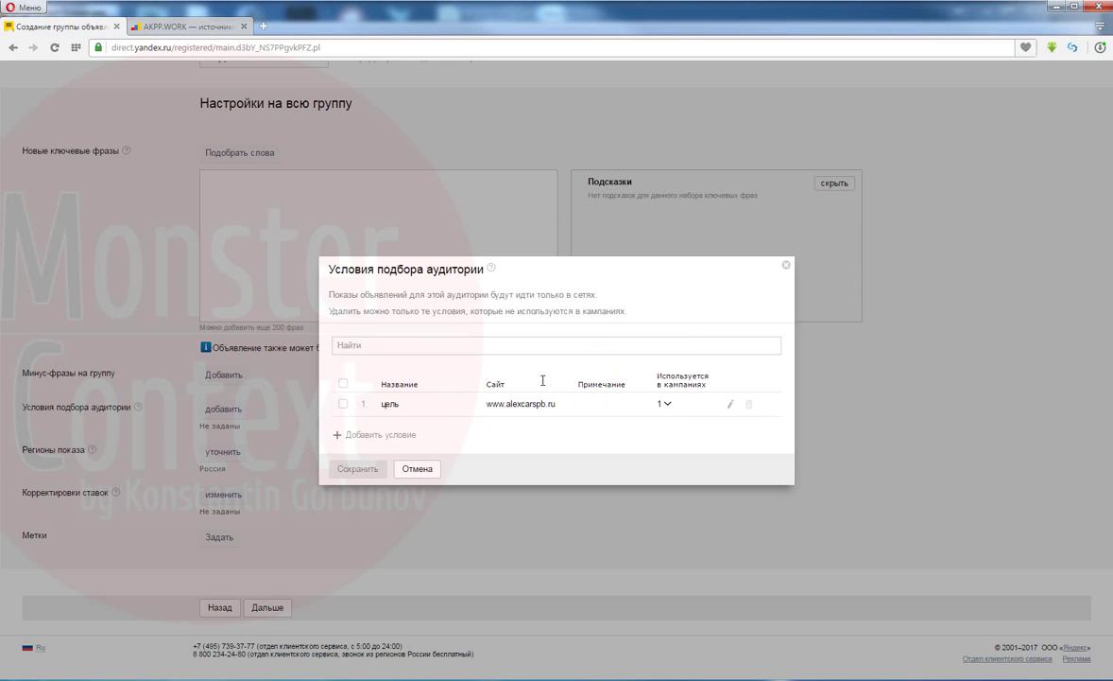
{"action": "left_click", "coordinate": [357, 468]}
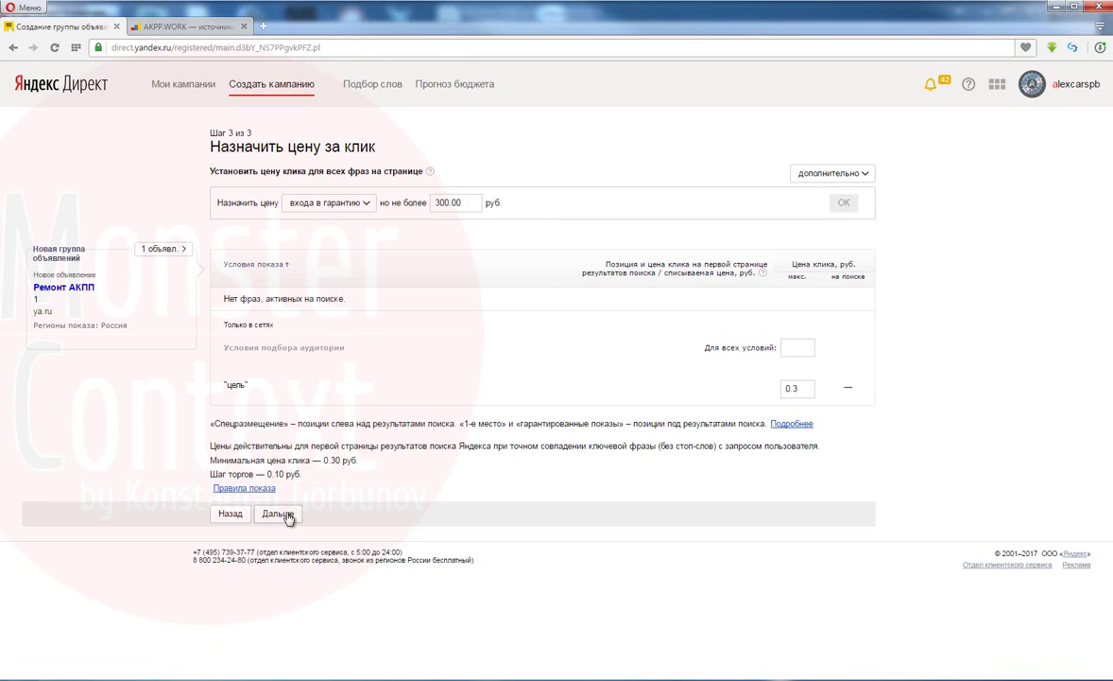
{"action": "left_click", "coordinate": [278, 514]}
Edit the Ретаргет group and create an audience condition named Больше with a Сегмент Метрики rule.
{"action": "scroll", "coordinate": [465, 365], "scroll_direction": "down", "scroll_amount": 1}
{"action": "left_click", "coordinate": [204, 460]}
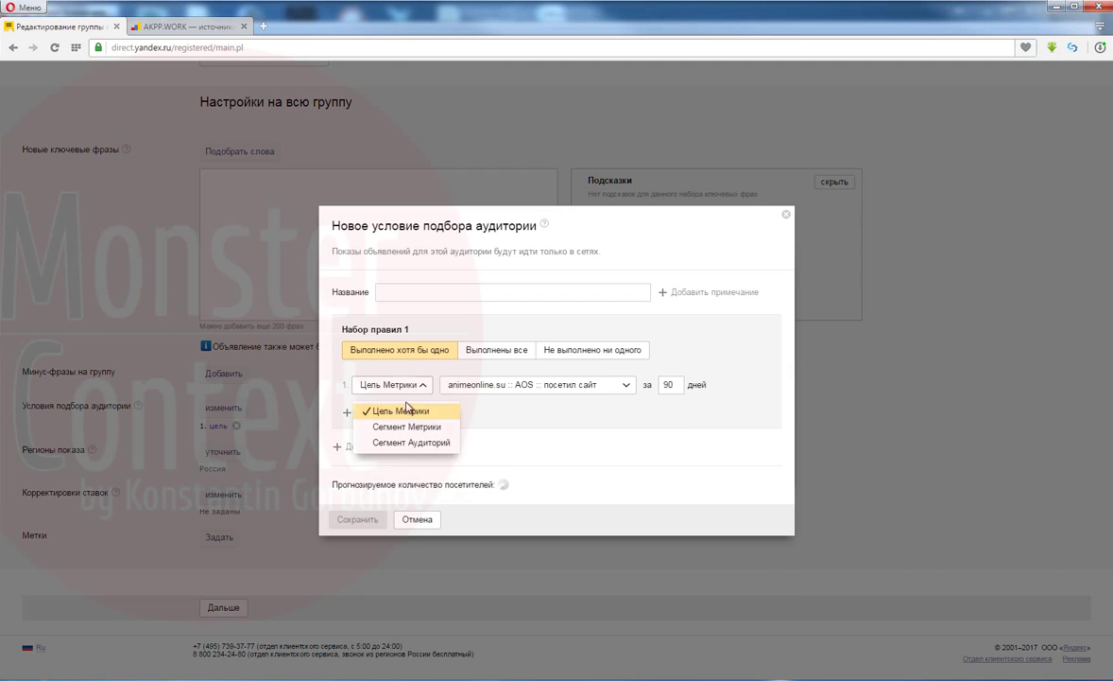
{"action": "left_click", "coordinate": [387, 440]}
{"action": "left_click", "coordinate": [388, 385]}
{"action": "left_click", "coordinate": [387, 427]}
{"action": "left_click", "coordinate": [477, 395]}
{"action": "scroll", "coordinate": [557, 489], "scroll_direction": "down", "scroll_amount": 2}
{"action": "left_click", "coordinate": [540, 532]}
{"action": "left_click", "coordinate": [414, 296]}
{"action": "type", "text": "Больше"}
{"action": "left_click", "coordinate": [410, 309]}
{"action": "left_click", "coordinate": [367, 521]}
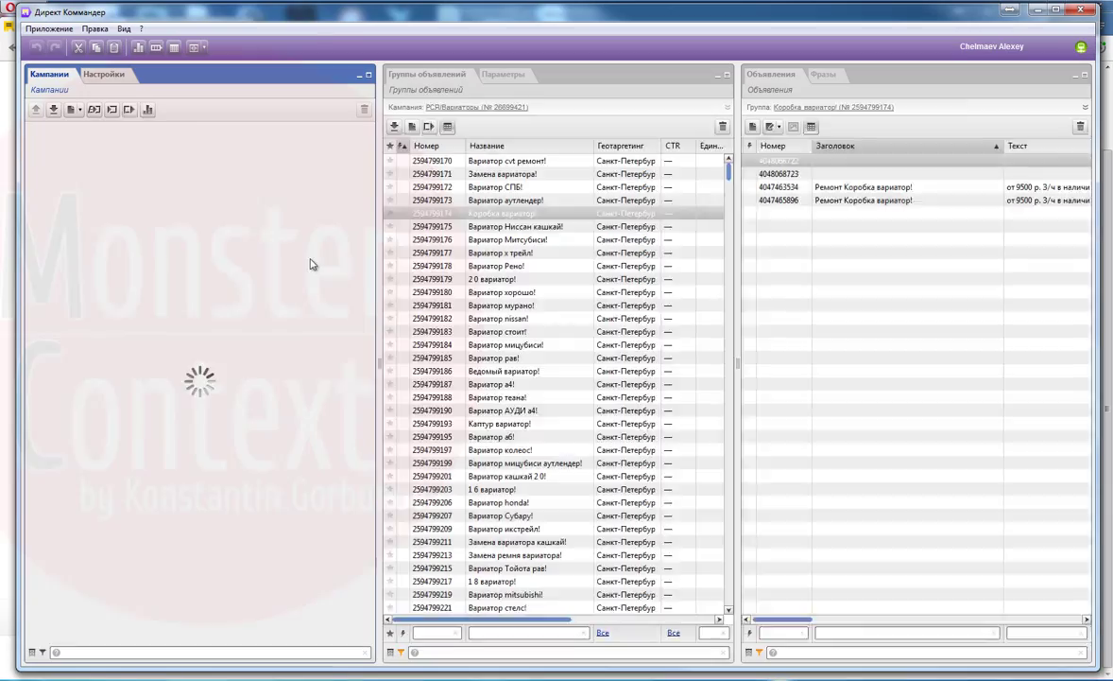
Switch to Direct Commander and fetch the updated campaign list.
{"action": "left_click", "coordinate": [107, 301]}
{"action": "left_click", "coordinate": [107, 366], "text": "shift"}
{"action": "left_click", "coordinate": [54, 110]}
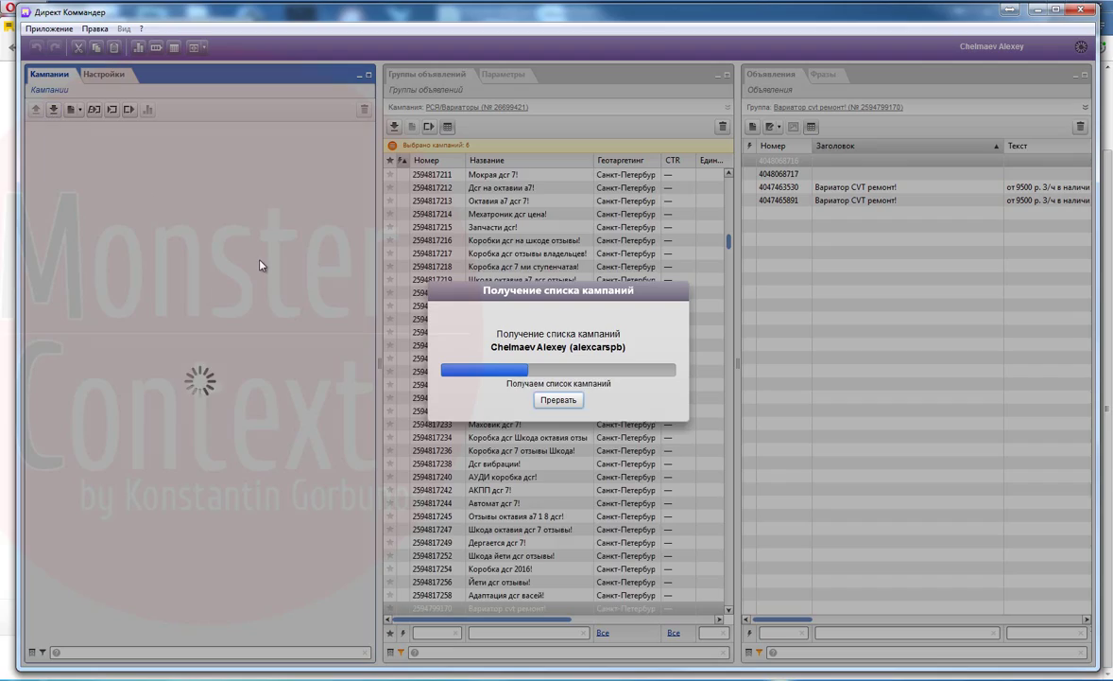
Fetch the ads and parameters of the Ретаргет campaign and all the РСЯ campaigns.
{"action": "left_click", "coordinate": [117, 301]}
{"action": "left_click", "coordinate": [117, 367], "text": "shift"}
{"action": "left_click", "coordinate": [117, 289]}
{"action": "left_click", "coordinate": [117, 367], "text": "shift"}
{"action": "left_click", "coordinate": [491, 175]}
{"action": "left_click", "coordinate": [394, 127]}
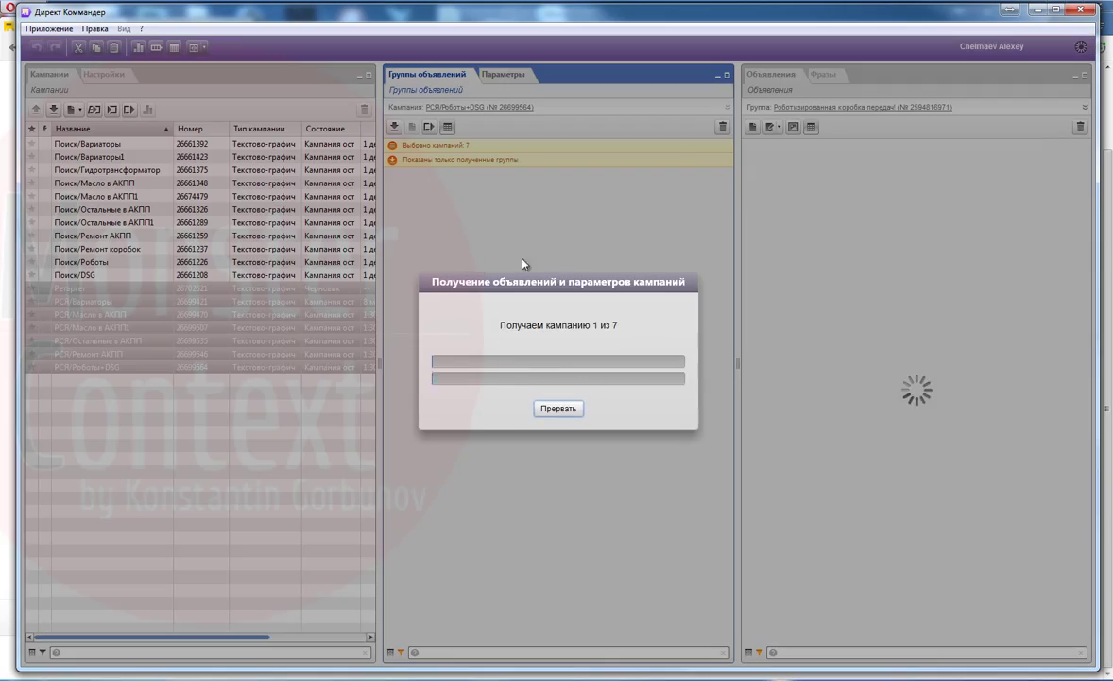
Go from Ретаргет through the РСЯ campaigns and copy the Ремонт АКПП! ad.
{"action": "left_click", "coordinate": [105, 287]}
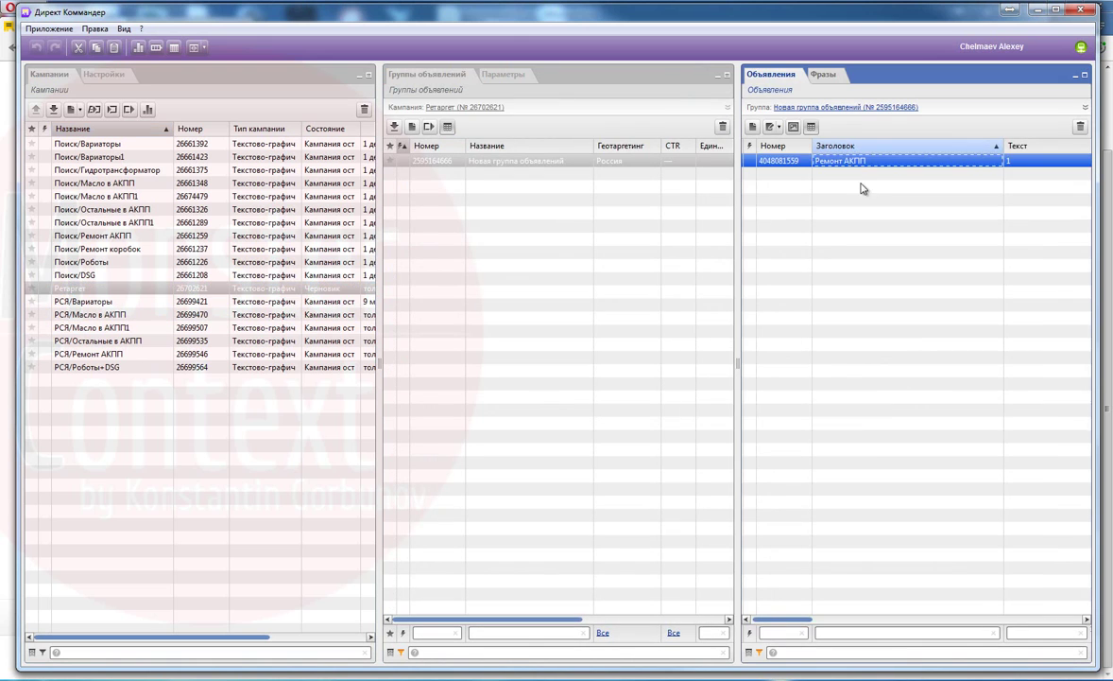
{"action": "key", "text": "Down"}
{"action": "key", "text": "Down"}
{"action": "key", "text": "Down"}
{"action": "key", "text": "Down"}
{"action": "key", "text": "Down"}
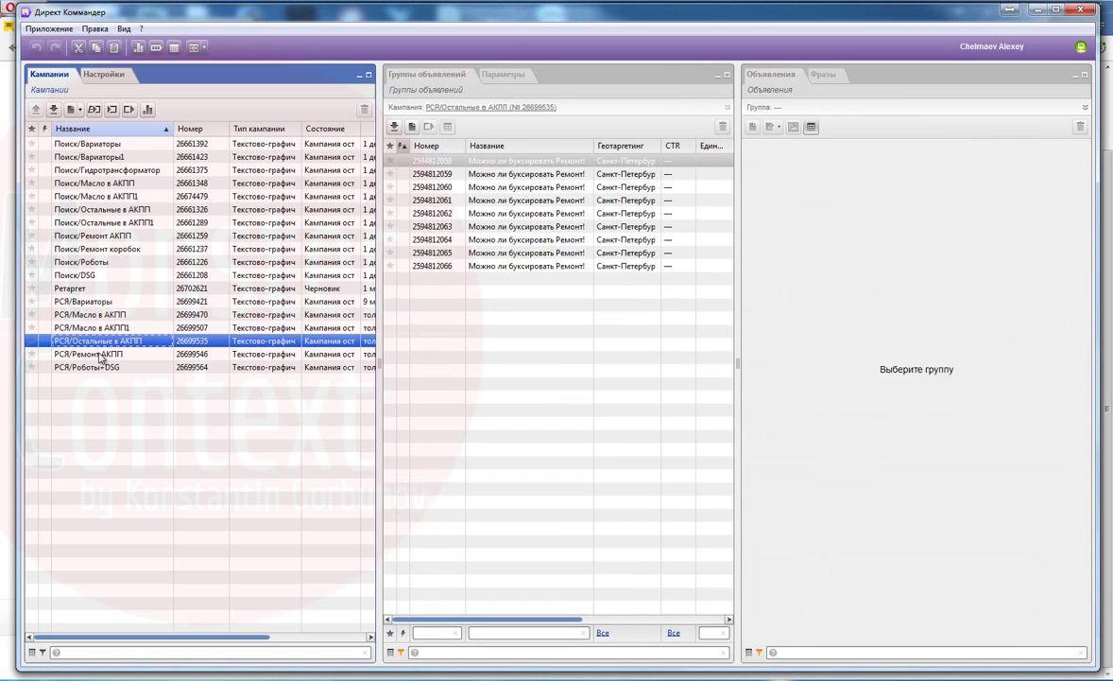
{"action": "left_click", "coordinate": [844, 166]}
Paste the copied ad into the Ретаргет campaign's group and delete the placeholder ad with text 1.
{"action": "left_click", "coordinate": [112, 301]}
{"action": "left_click", "coordinate": [111, 288]}
{"action": "left_click", "coordinate": [837, 229]}
{"action": "key", "text": "ctrl+v"}
{"action": "left_click", "coordinate": [855, 161]}
{"action": "key", "text": "Delete"}
Change the geotargeting in the Ретаргет campaign's parameters.
{"action": "left_click", "coordinate": [503, 75]}
{"action": "scroll", "coordinate": [507, 261], "scroll_direction": "down", "scroll_amount": 3}
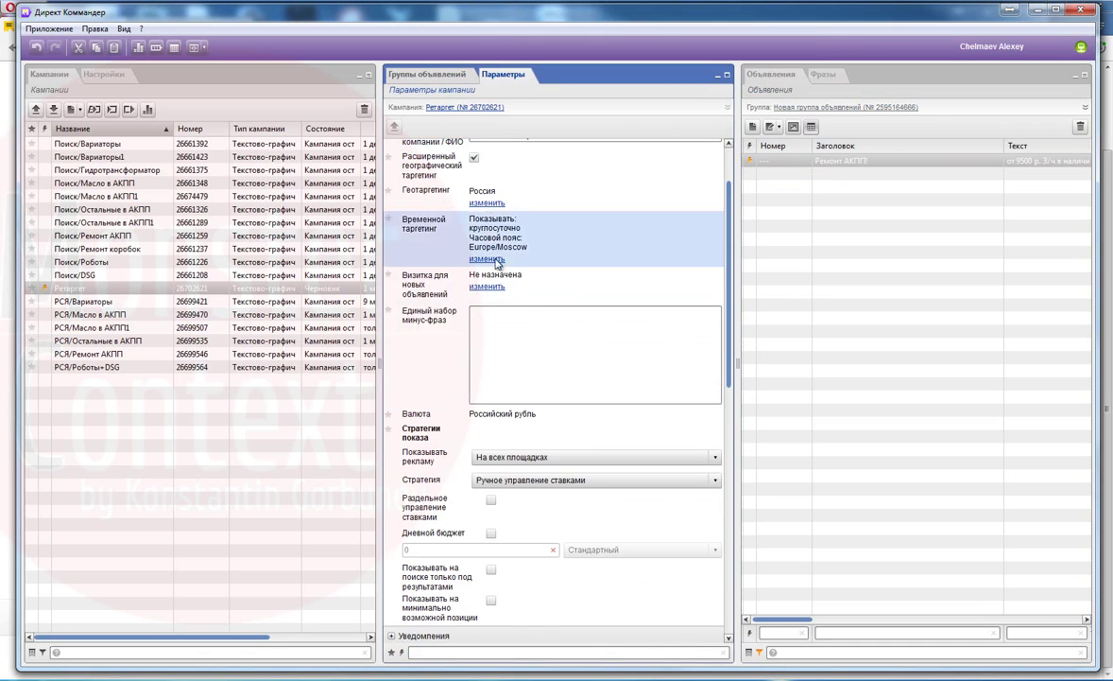
{"action": "left_click", "coordinate": [487, 204]}
{"action": "left_click", "coordinate": [460, 263]}
{"action": "left_click", "coordinate": [525, 224]}
{"action": "left_click", "coordinate": [468, 493]}
Restrict the Ретаргет campaign's ads to Только в сетях and enable a Стандартный daily budget of 500.00.
{"action": "scroll", "coordinate": [592, 472], "scroll_direction": "down", "scroll_amount": 3}
{"action": "left_click", "coordinate": [530, 338]}
{"action": "left_click", "coordinate": [522, 385]}
{"action": "scroll", "coordinate": [511, 349], "scroll_direction": "down", "scroll_amount": 3}
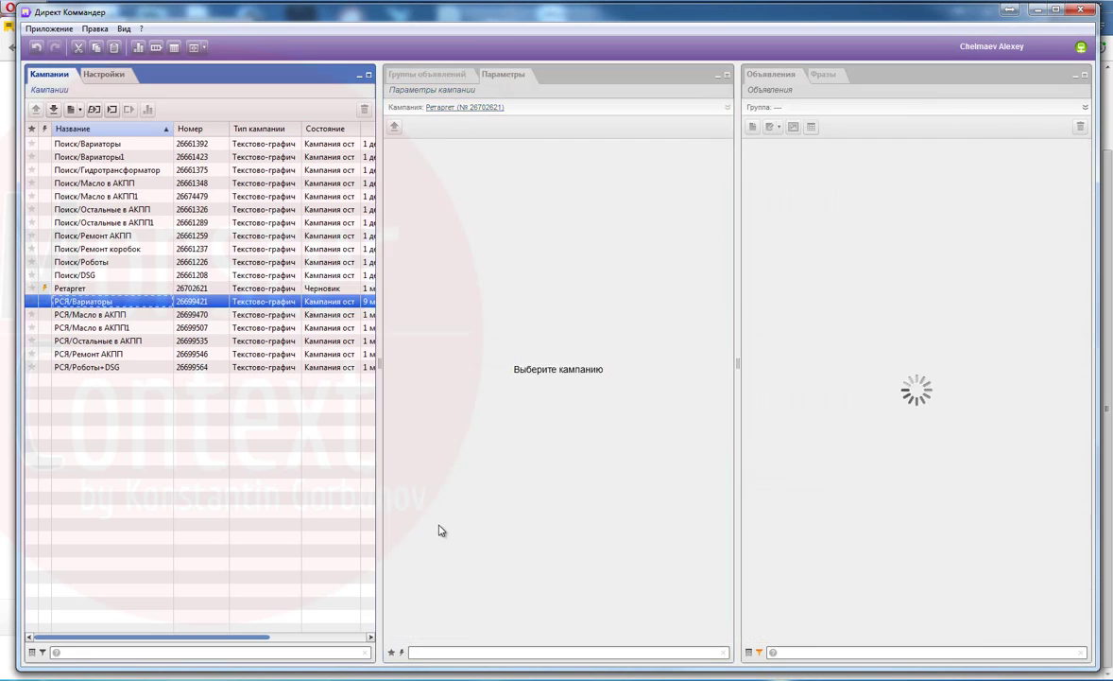
Enter the AKPP.WORK counter number as the Ретаргет campaign's additional Metrica counter, taking it from РСЯ/Вариаторы.
{"action": "left_click", "coordinate": [110, 285]}
{"action": "left_click", "coordinate": [484, 589]}
{"action": "left_click", "coordinate": [95, 301]}
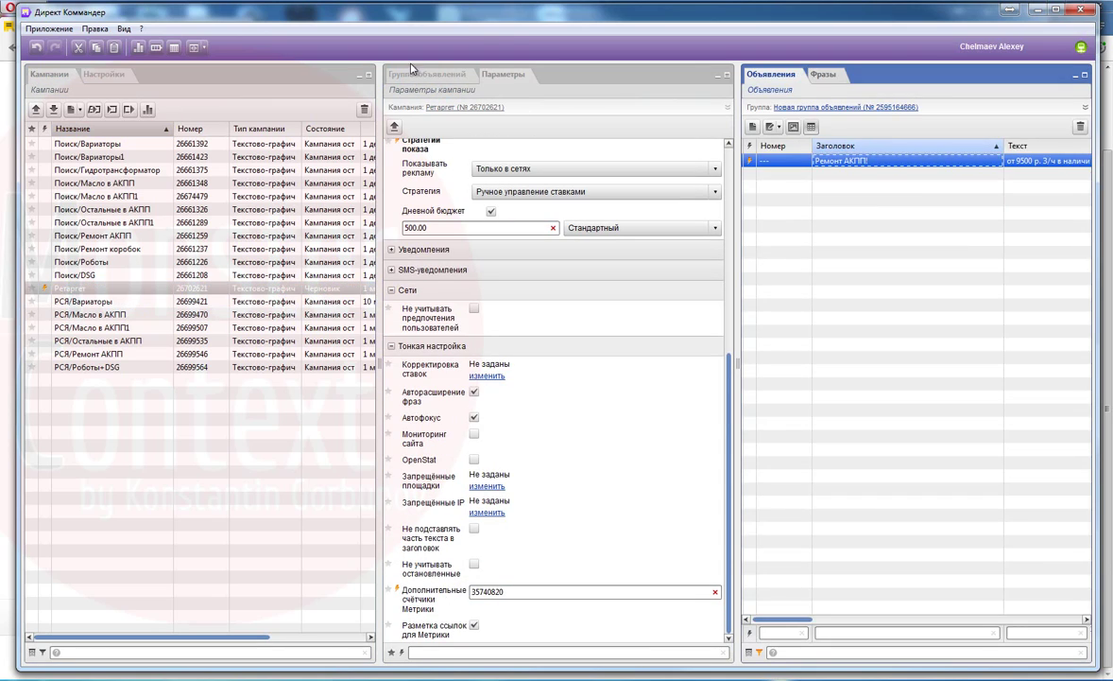
Apply Мастер ставок to all keyword phrases in every ad group of the six РСЯ campaigns.
{"action": "left_click", "coordinate": [92, 366], "text": "shift"}
{"action": "left_click", "coordinate": [428, 73]}
{"action": "left_click", "coordinate": [534, 268]}
{"action": "key", "text": "ctrl+a"}
{"action": "left_click", "coordinate": [841, 175]}
{"action": "left_click", "coordinate": [824, 74]}
{"action": "left_click", "coordinate": [833, 257]}
{"action": "key", "text": "ctrl+a"}
{"action": "right_click", "coordinate": [834, 257]}
{"action": "left_click", "coordinate": [835, 129]}
{"action": "left_click", "coordinate": [433, 468]}
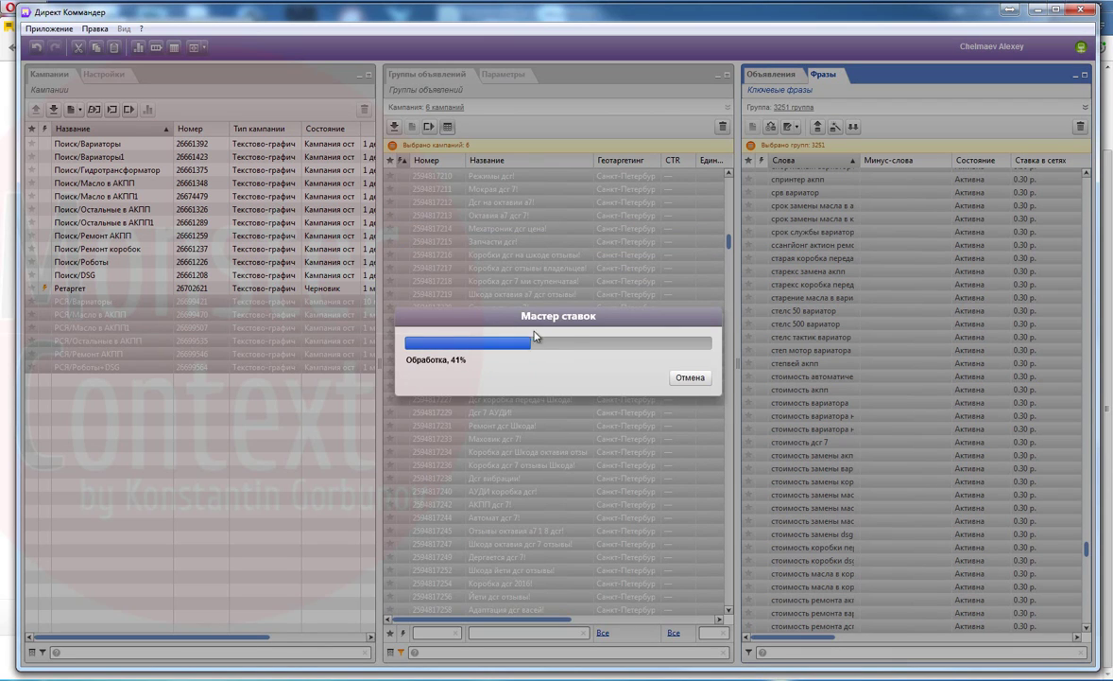